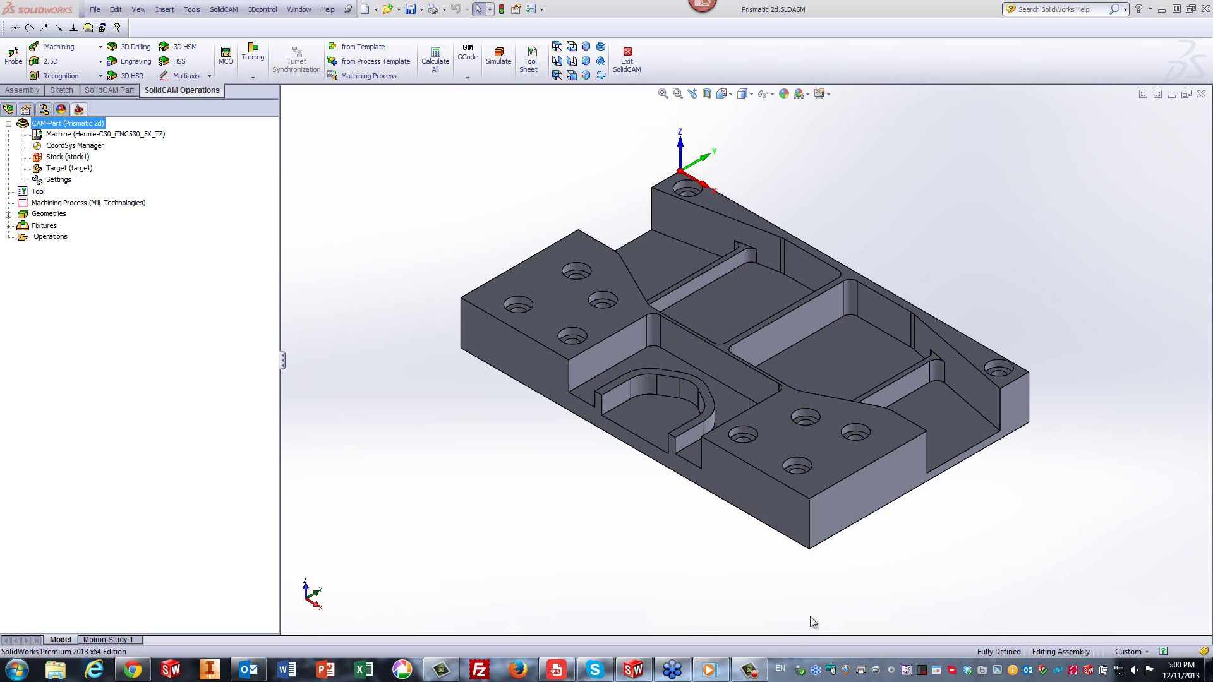
# - Switch to the media player, play the GoToWebinar intro video through, and close the player
pyautogui.click(710, 671)
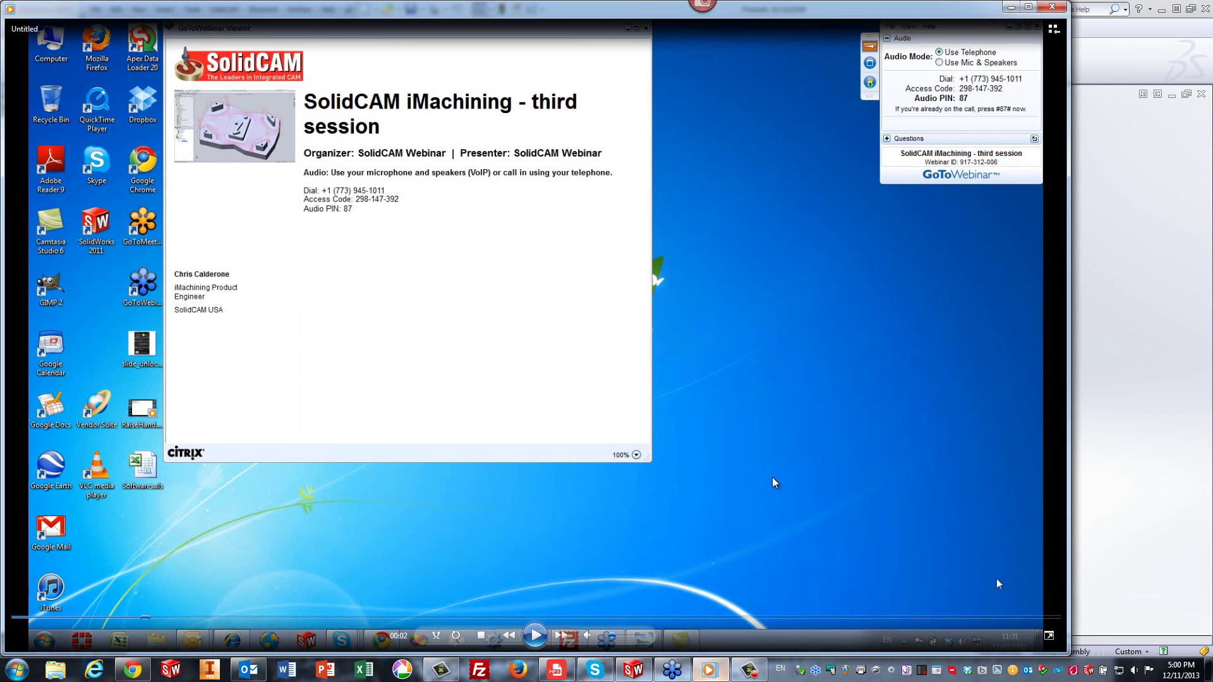
pyautogui.click(535, 636)
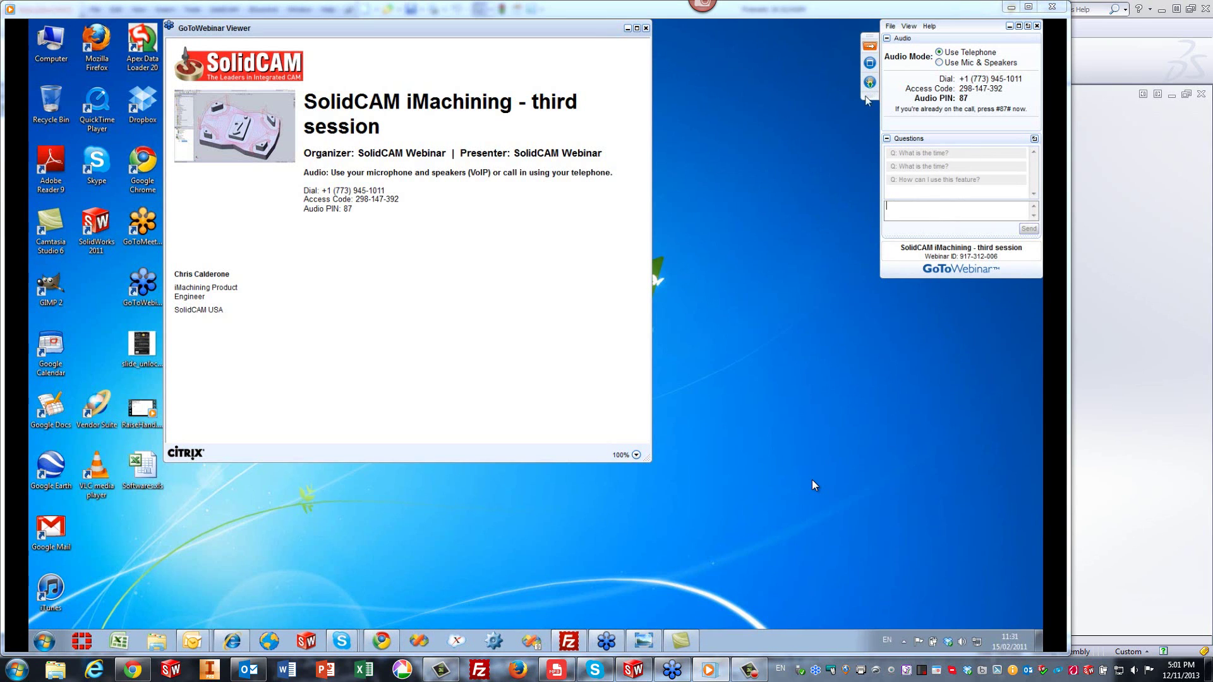
pyautogui.moveTo(820, 412)
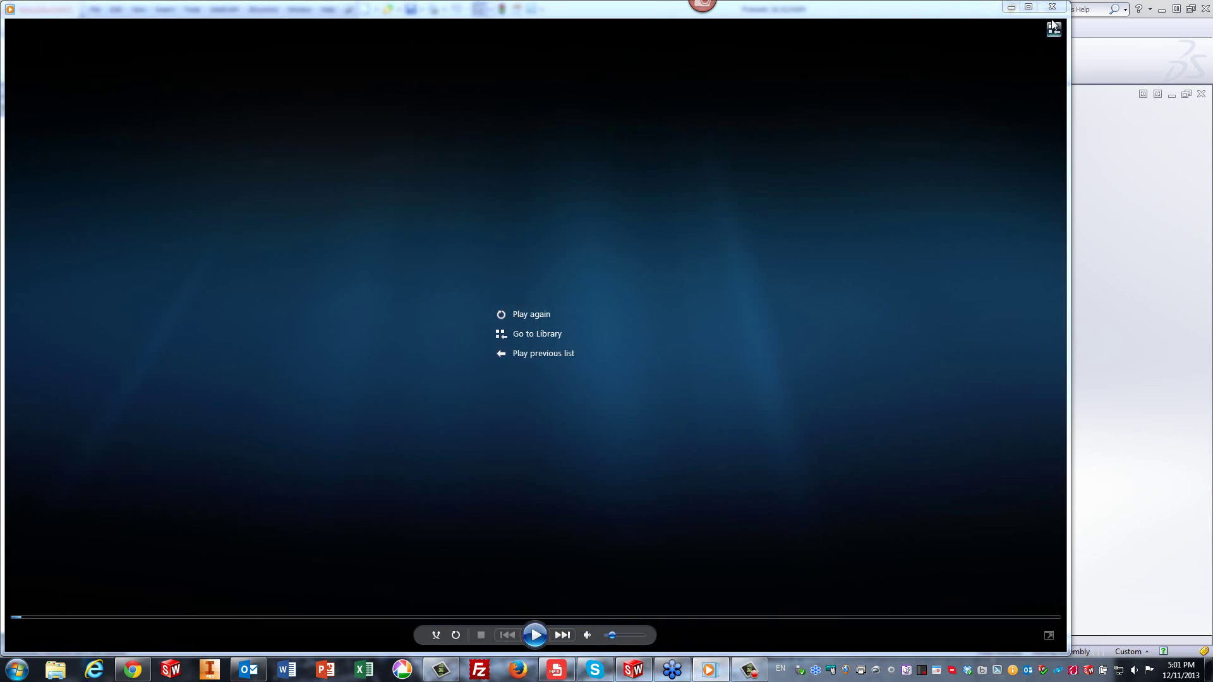
pyautogui.click(1051, 7)
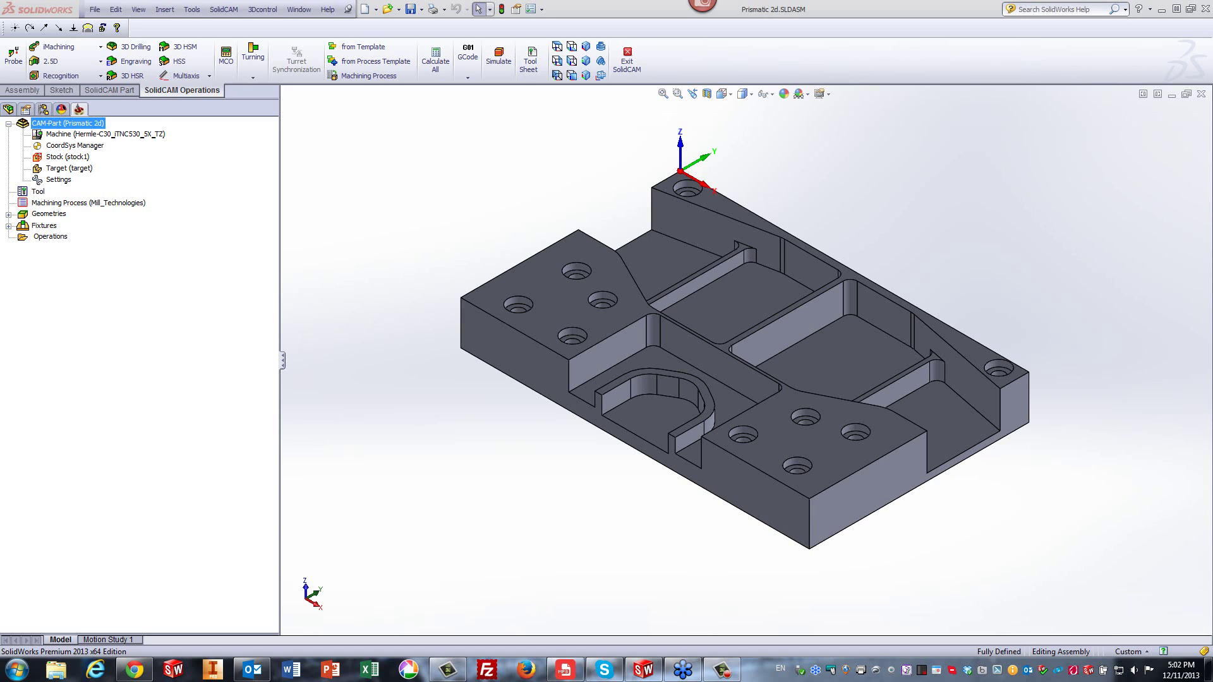
# - Examine the floors of the two enclosed pockets, the two open-ended pockets and the areas inside and around the U-shaped wall
pyautogui.click(922, 225)
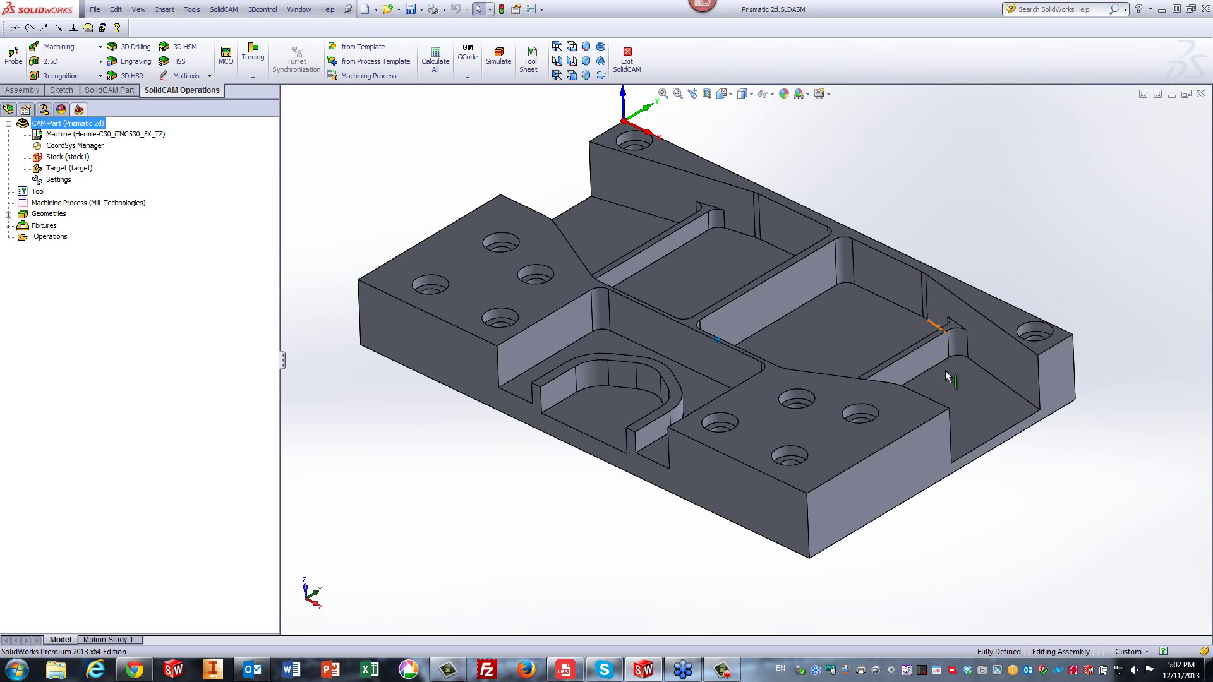
pyautogui.click(877, 345)
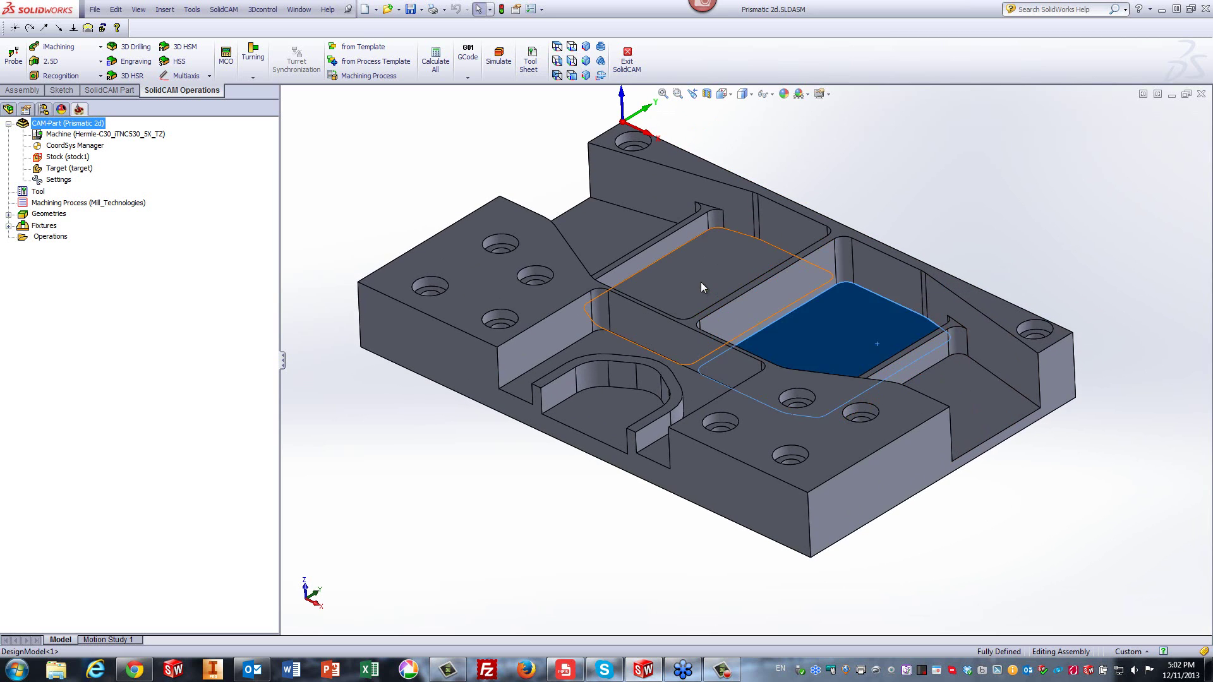
pyautogui.click(700, 282)
pyautogui.click(827, 342)
pyautogui.click(969, 391)
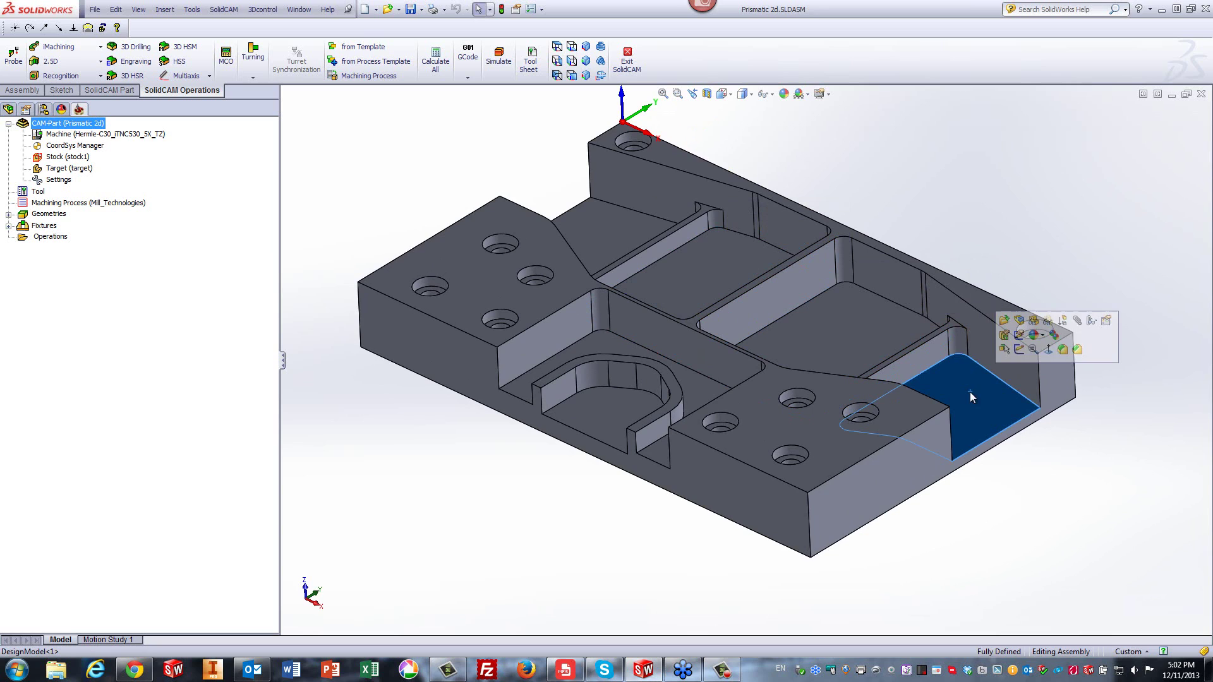
pyautogui.click(854, 342)
pyautogui.click(733, 278)
pyautogui.click(625, 243)
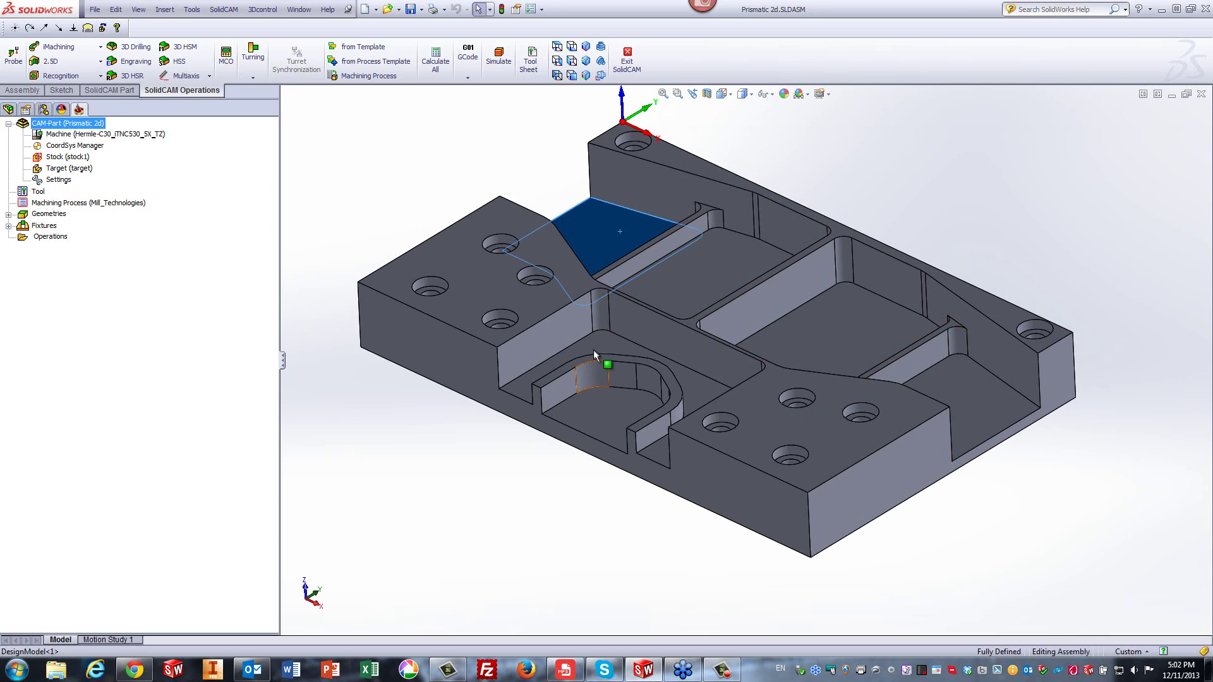
pyautogui.click(595, 343)
pyautogui.click(598, 404)
pyautogui.click(455, 455)
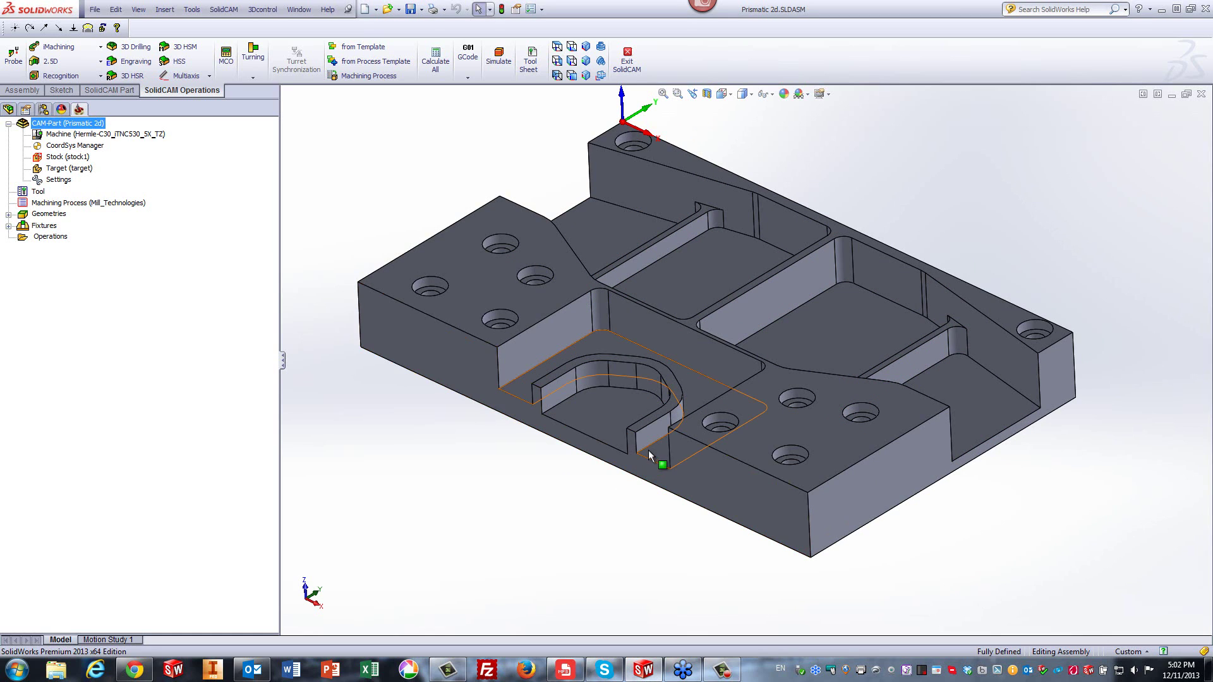
pyautogui.click(600, 414)
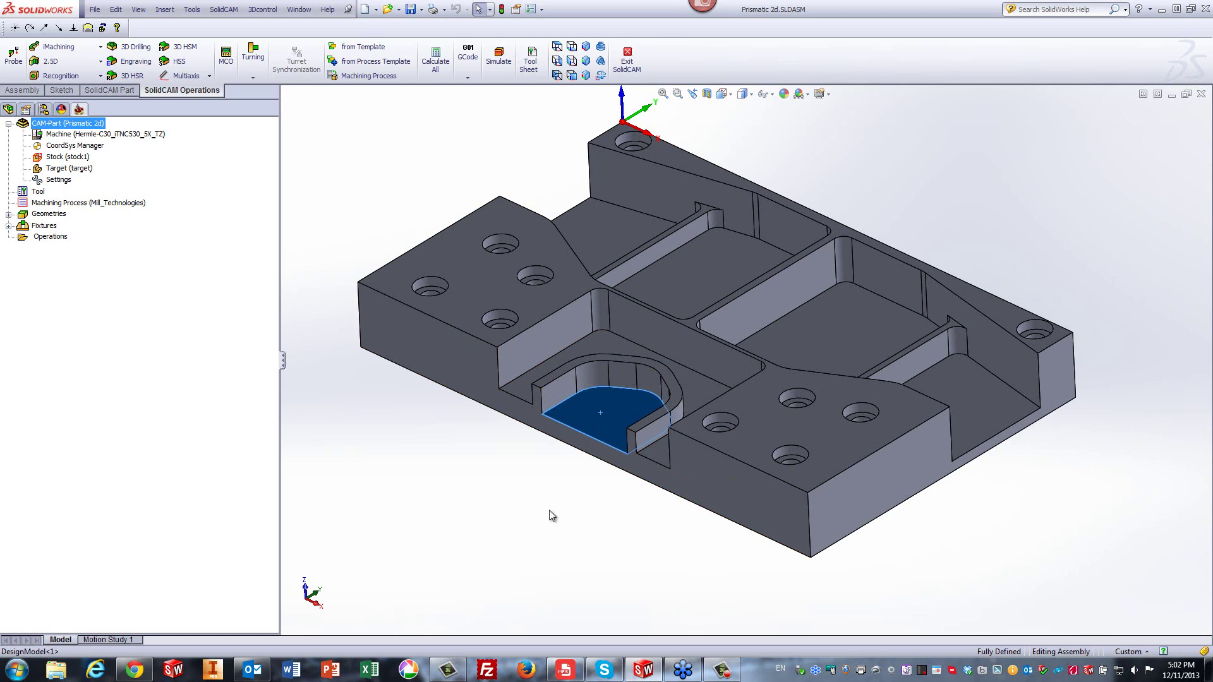
pyautogui.click(976, 523)
pyautogui.click(969, 407)
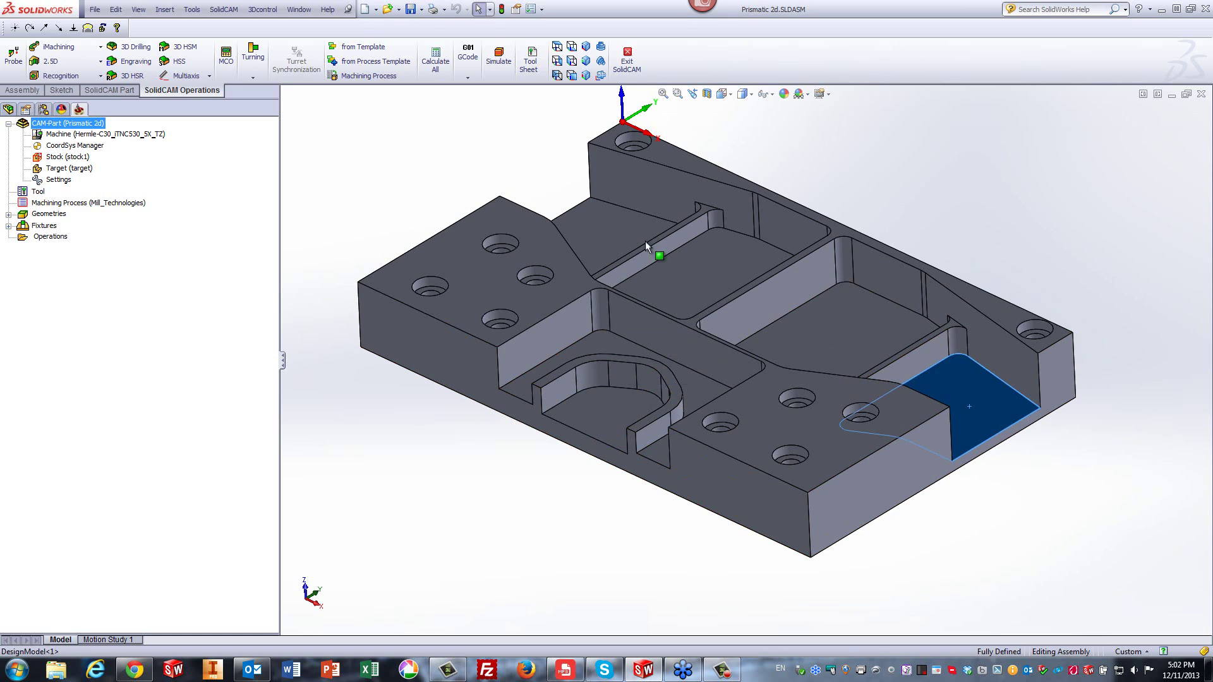
pyautogui.click(632, 232)
pyautogui.click(698, 290)
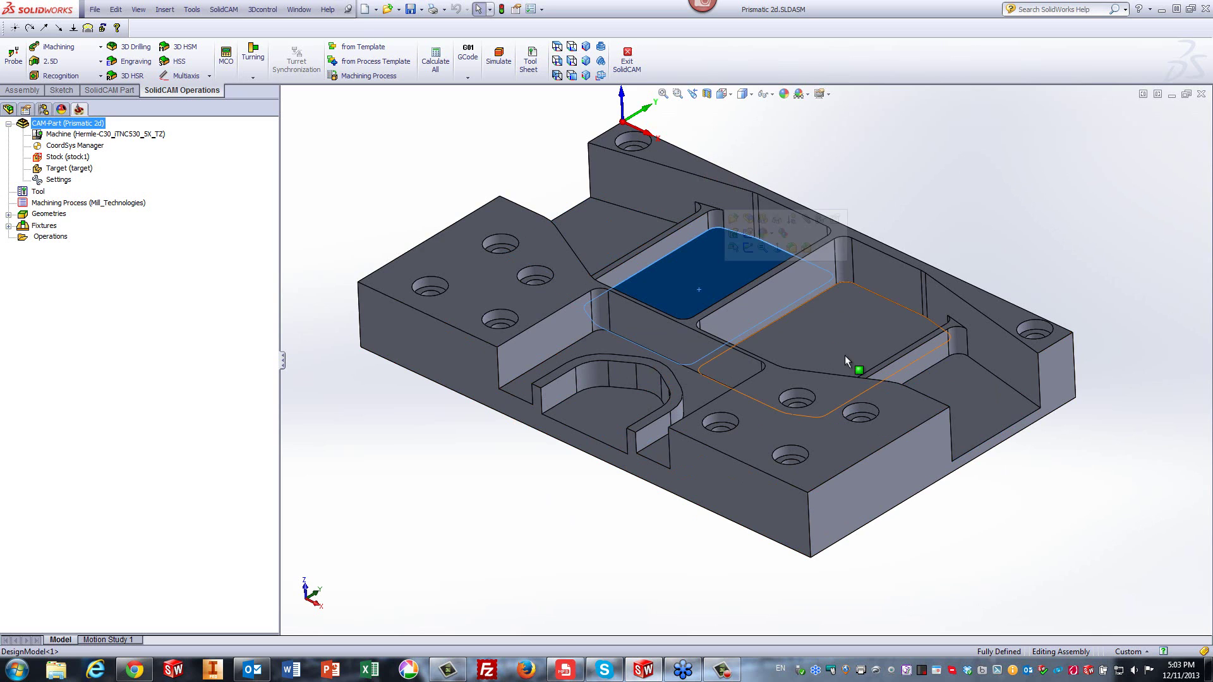
pyautogui.click(850, 355)
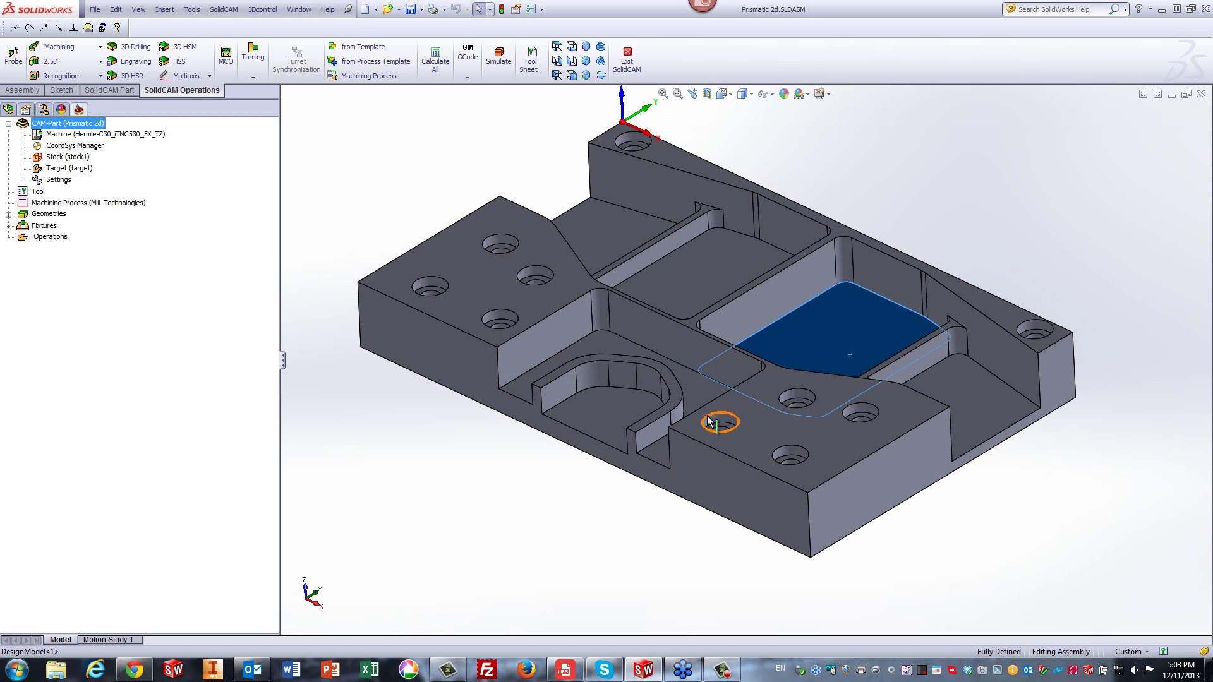
pyautogui.click(696, 396)
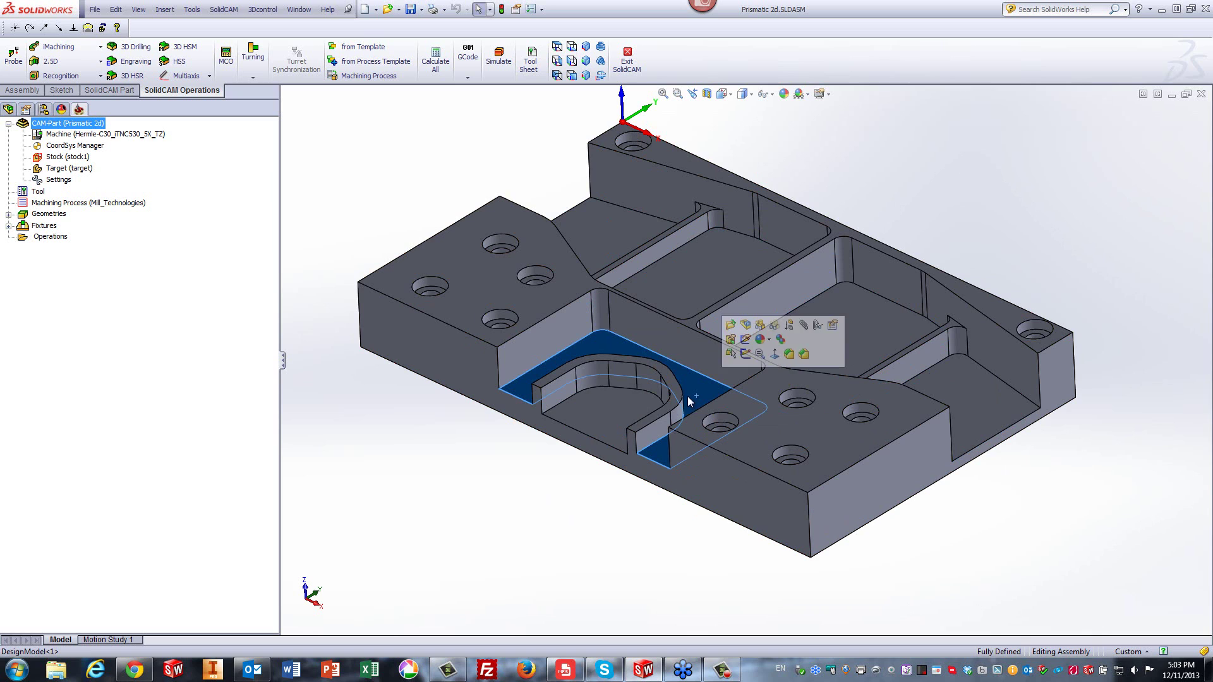
pyautogui.click(626, 408)
pyautogui.click(523, 485)
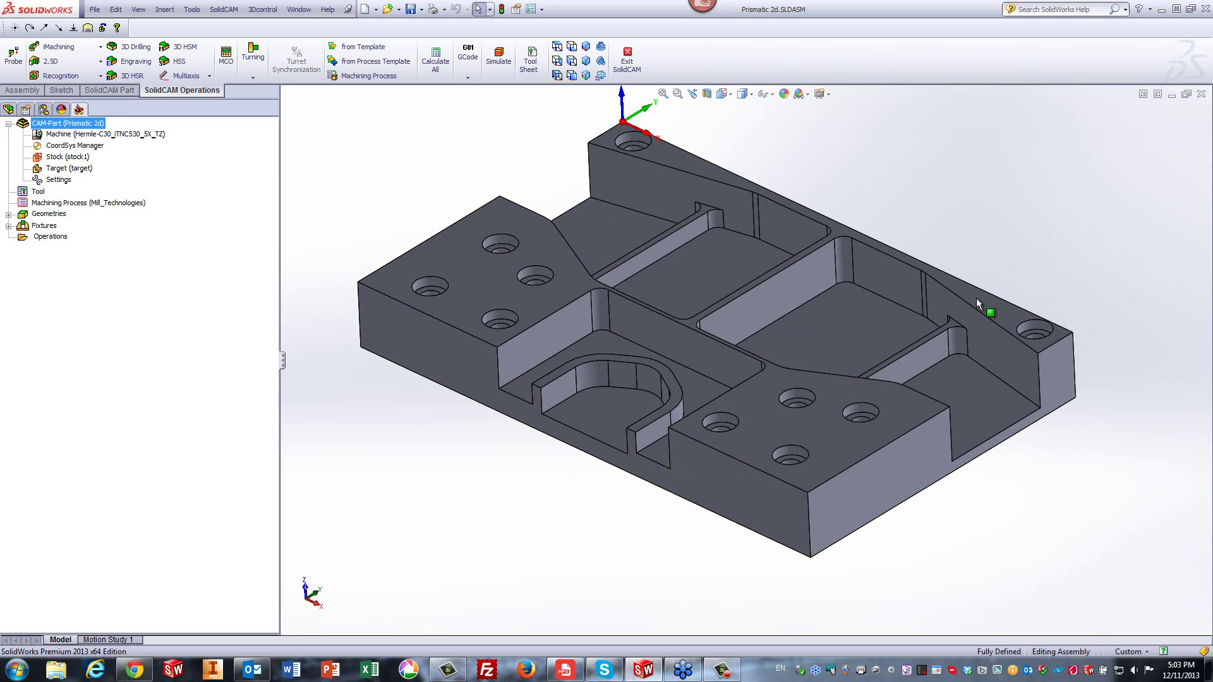
# - Inspect the top faces of the thin rib and the U-shaped wall up close, and return to the full part view
pyautogui.scroll(-3, 976, 298)
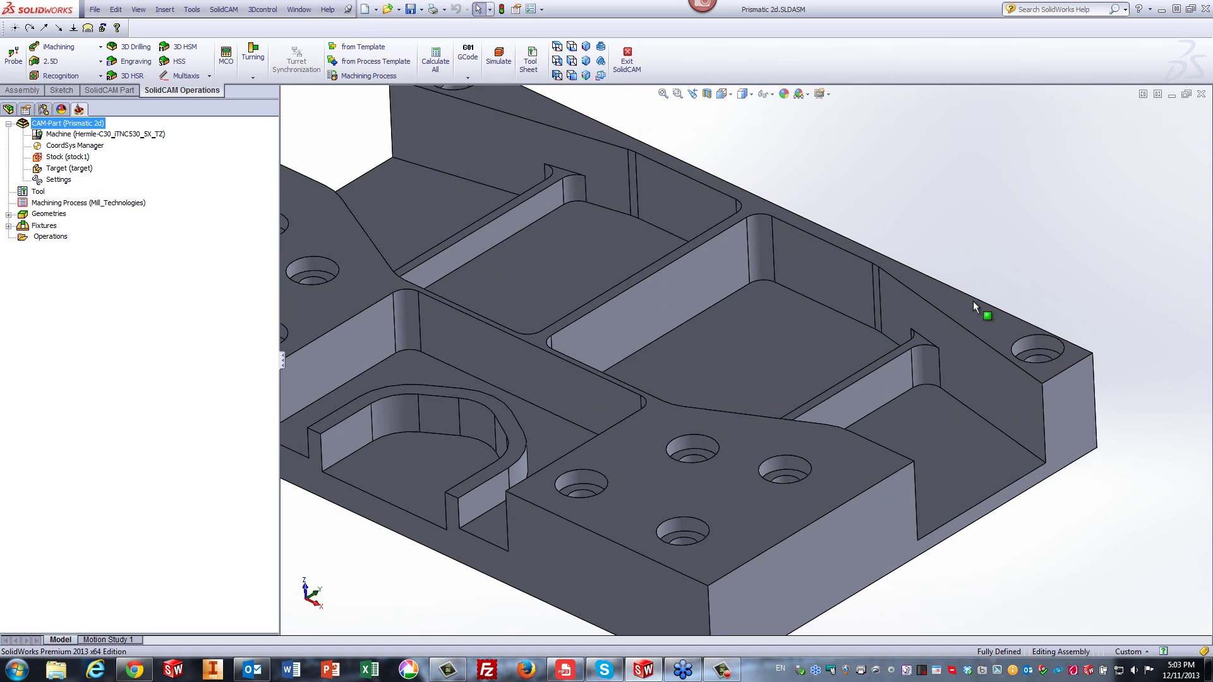
pyautogui.click(917, 340)
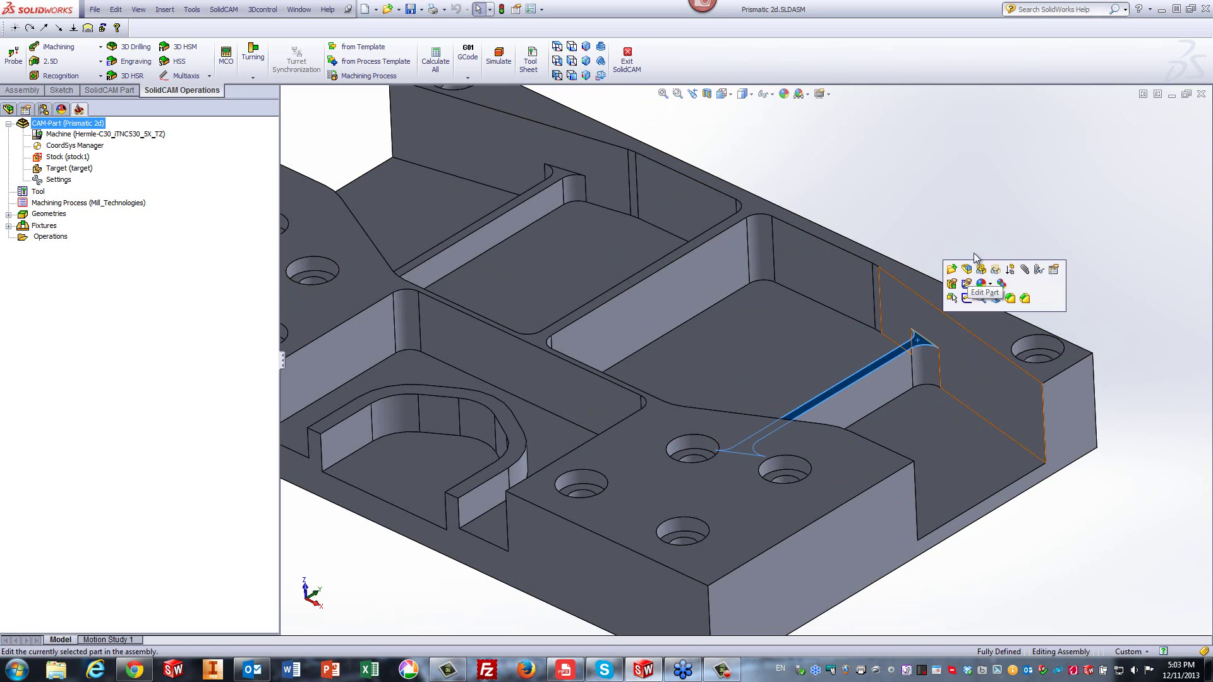
pyautogui.click(510, 456)
pyautogui.click(916, 199)
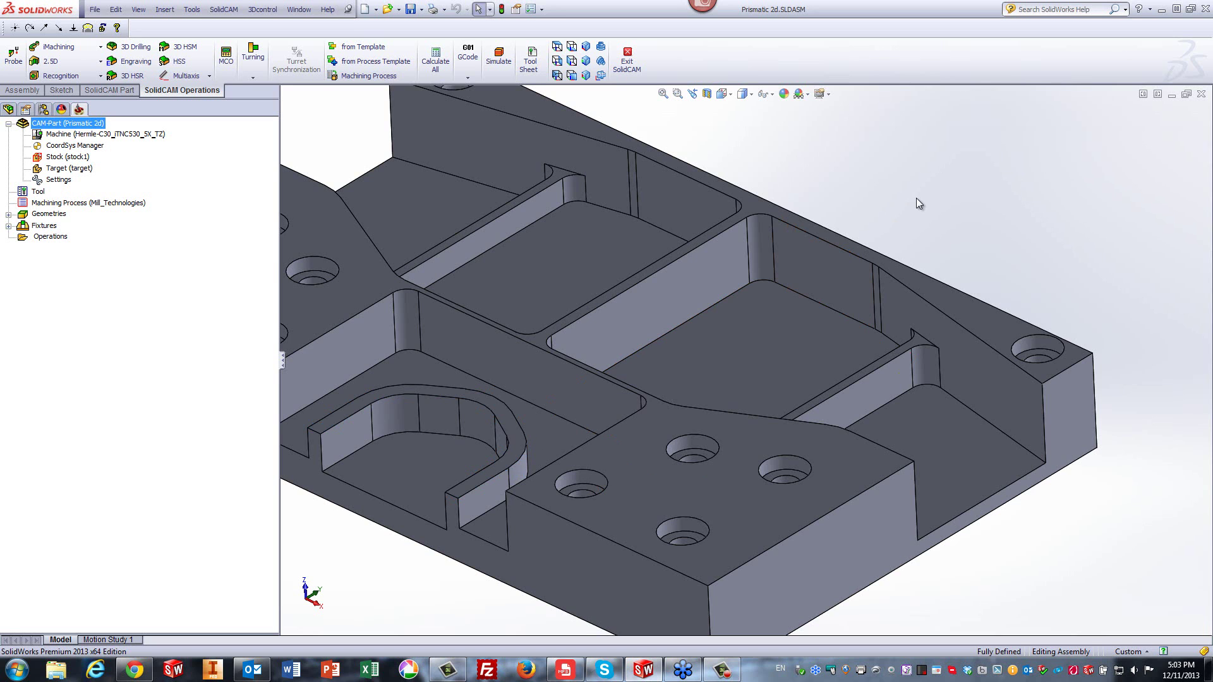
pyautogui.press('f')
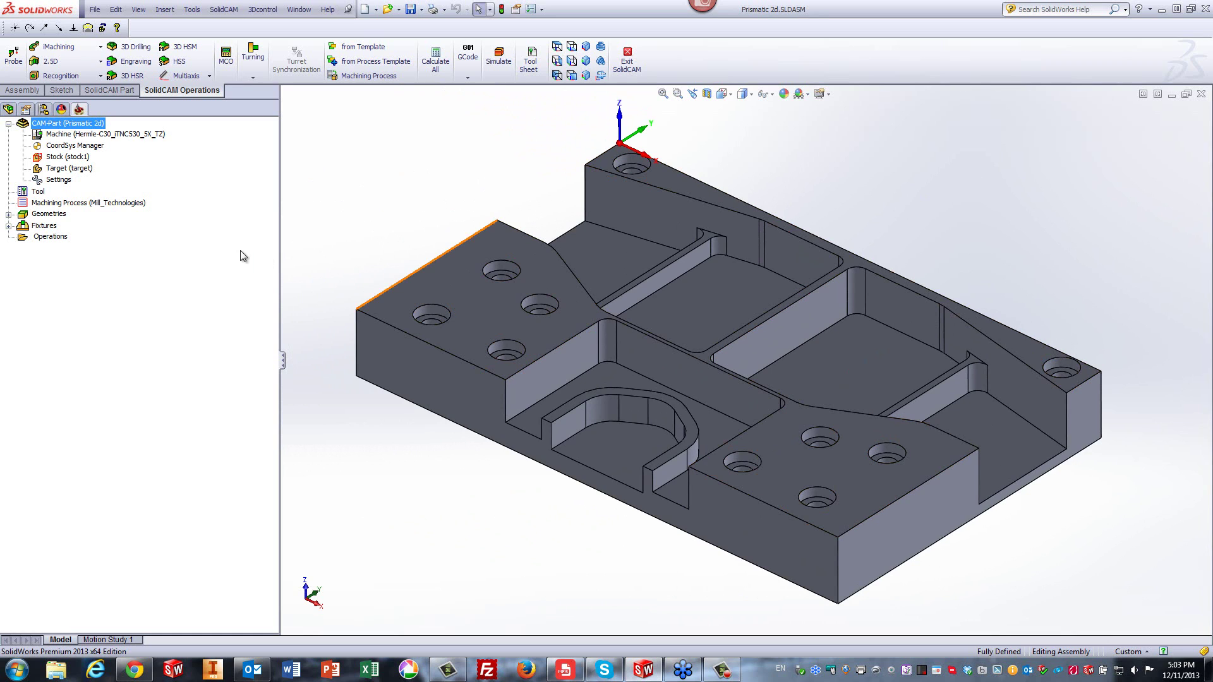
# - Create a new 2D iMachining operation and place its dialog clear of the part's far end
pyautogui.click(72, 46)
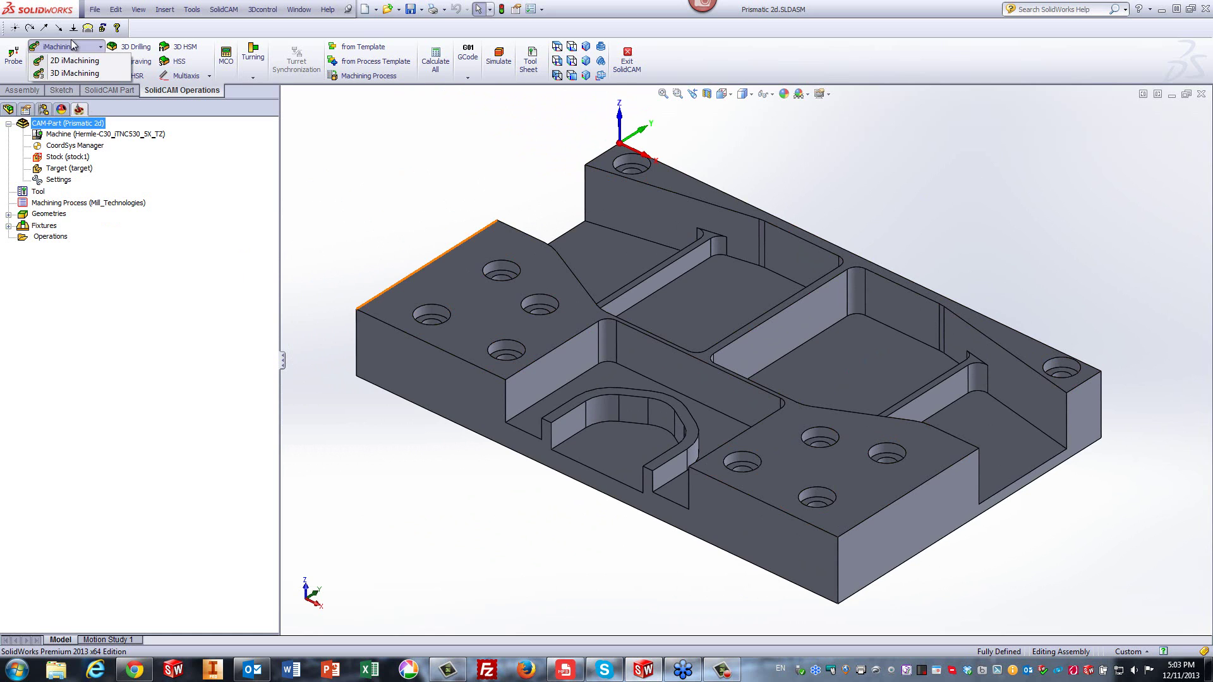
pyautogui.click(75, 61)
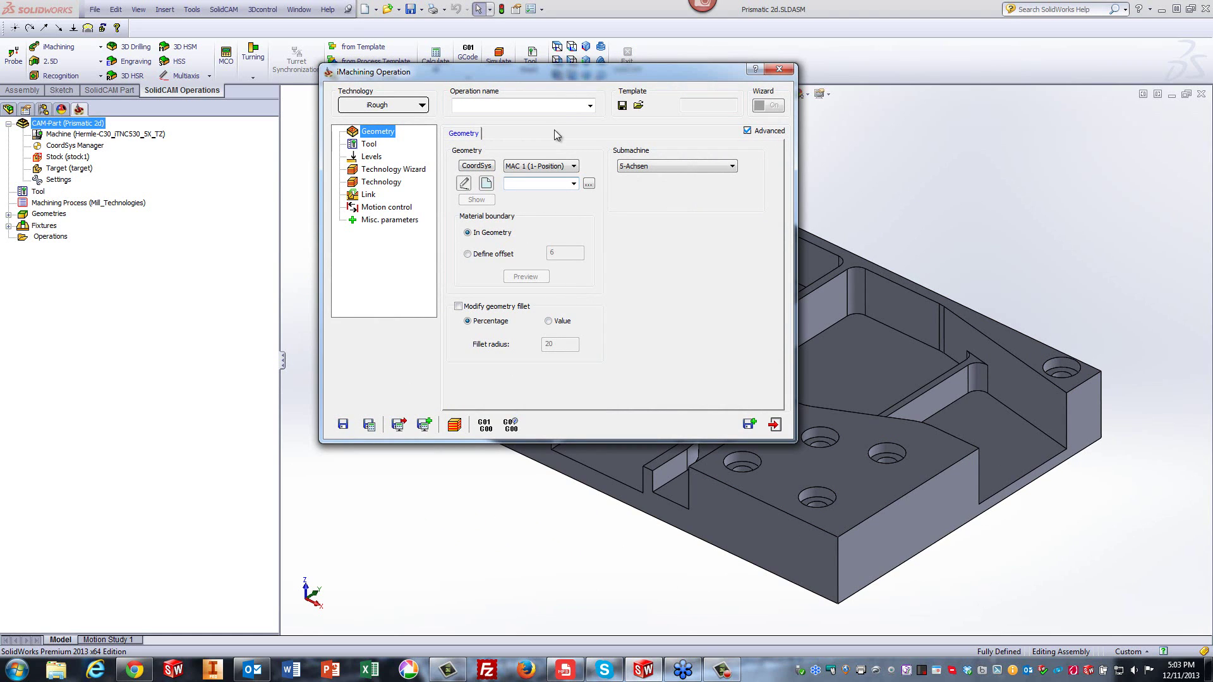
pyautogui.moveTo(563, 74); pyautogui.dragTo(441, 86)
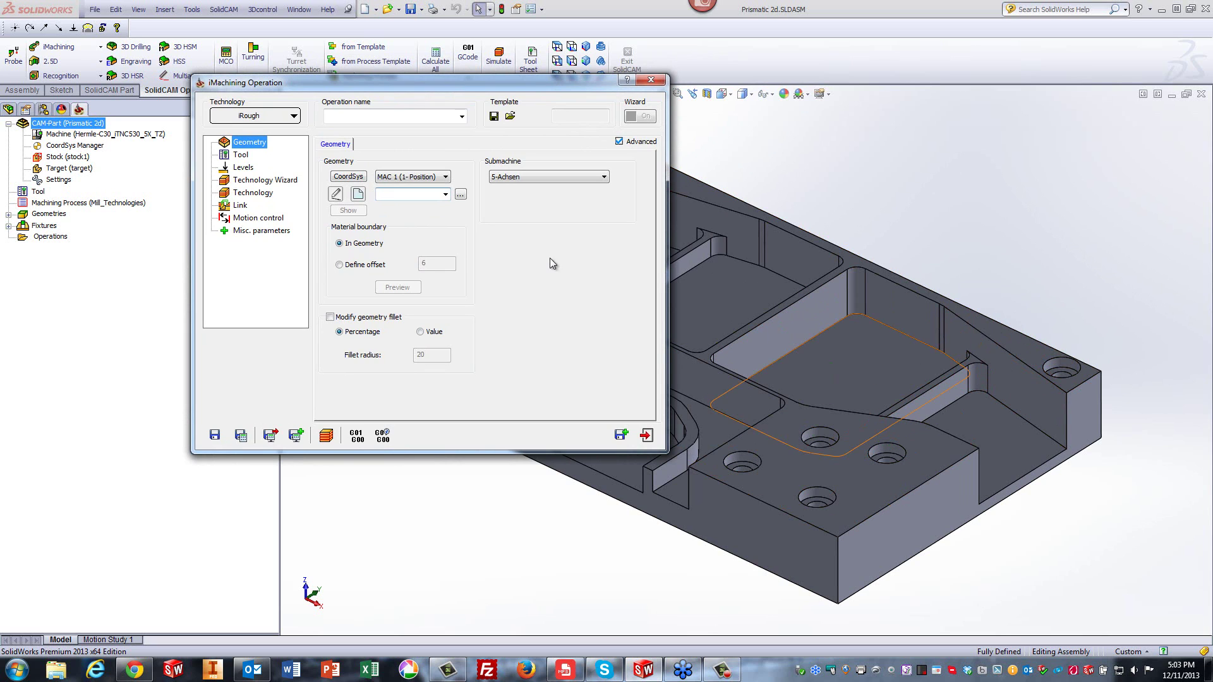
# - Define new geometry with a first chain along the +X pocket's upper edges using Auto-constant Z, closed point to point across its open end
pyautogui.click(358, 194)
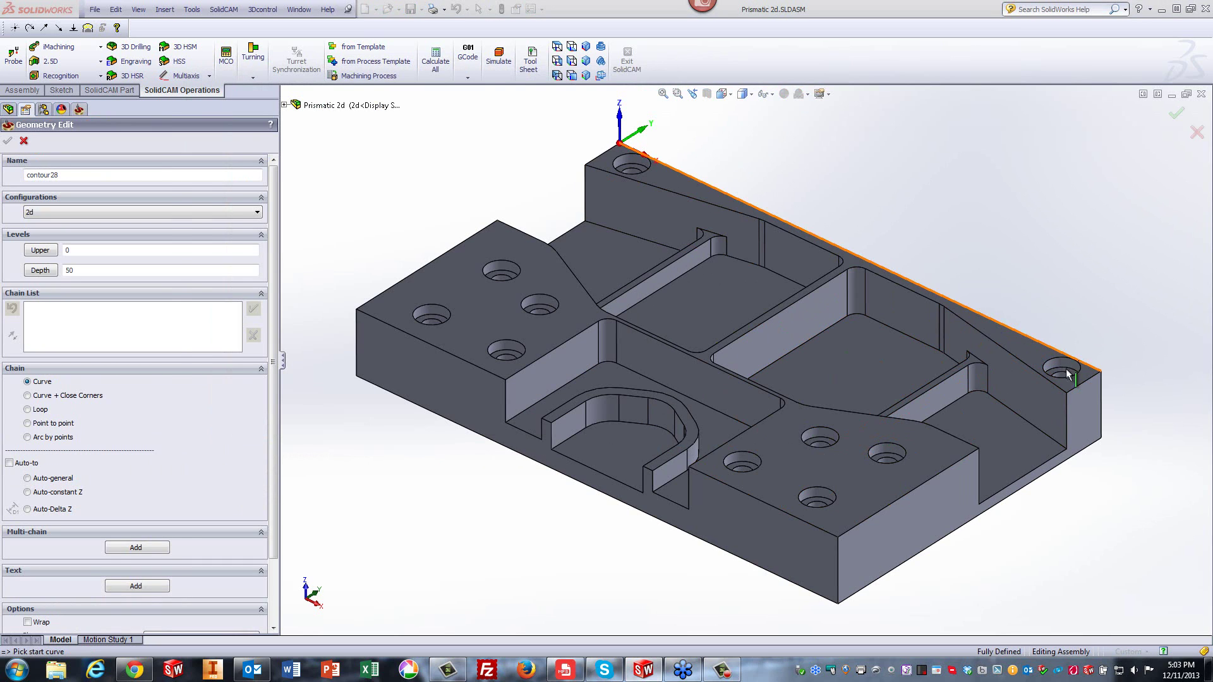
pyautogui.click(1061, 392)
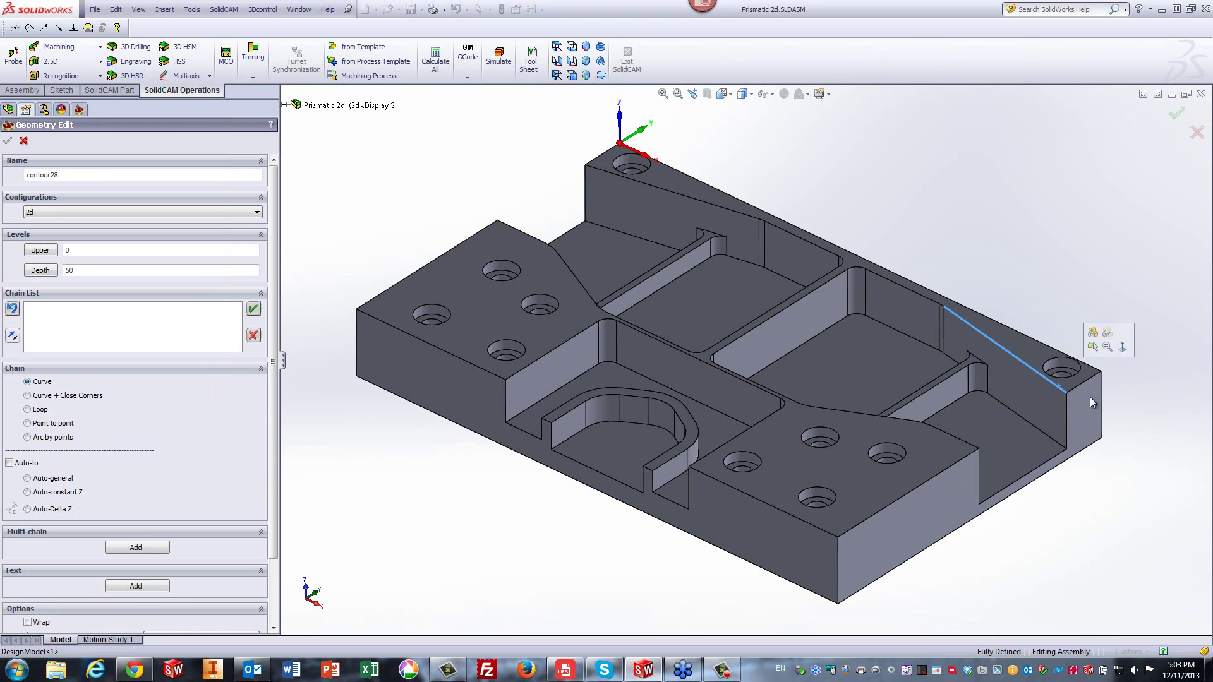
pyautogui.click(10, 463)
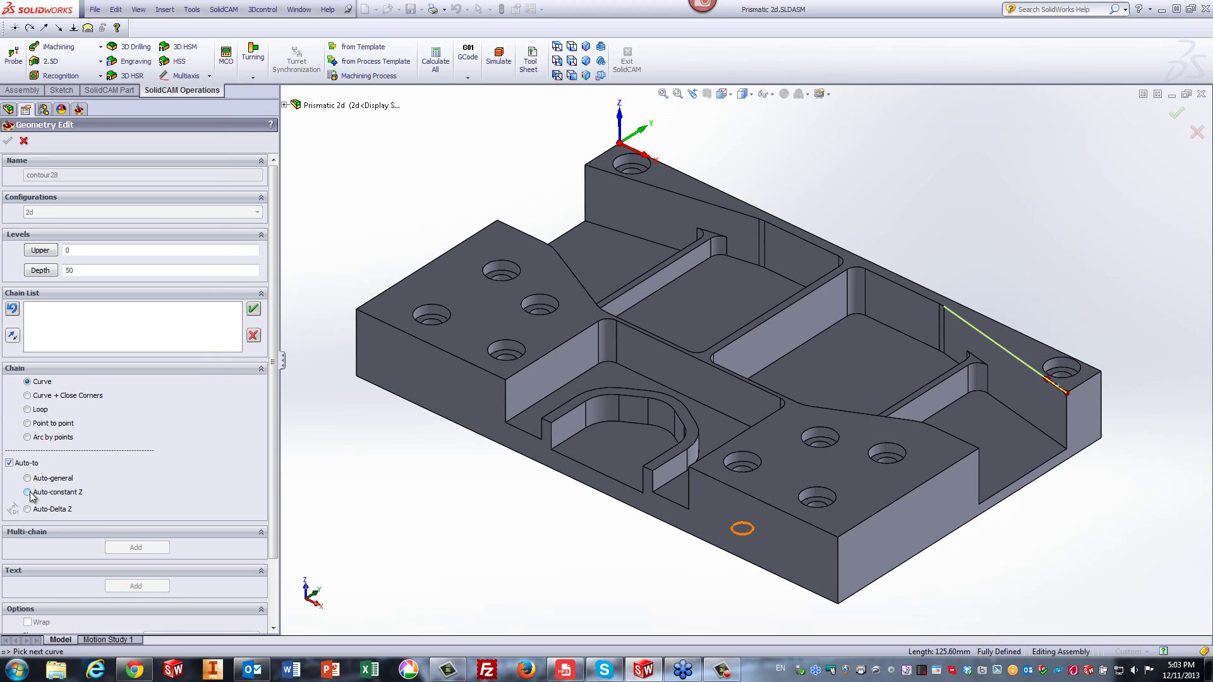
pyautogui.click(29, 493)
pyautogui.click(974, 442)
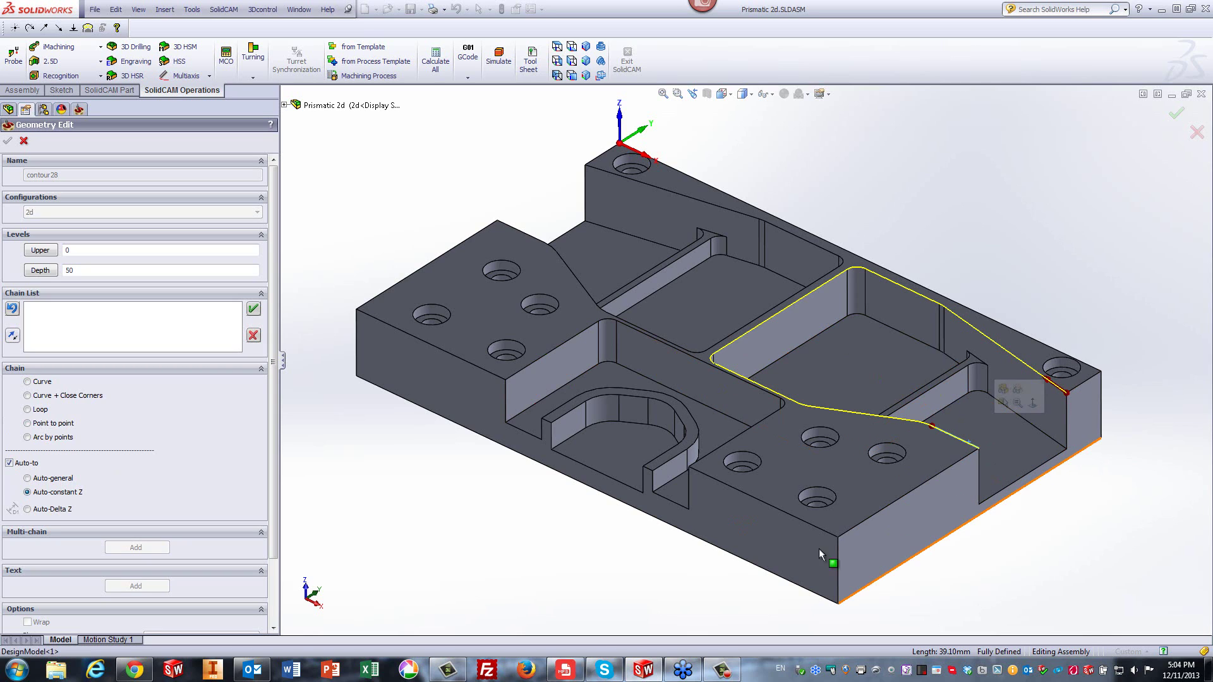
pyautogui.click(27, 423)
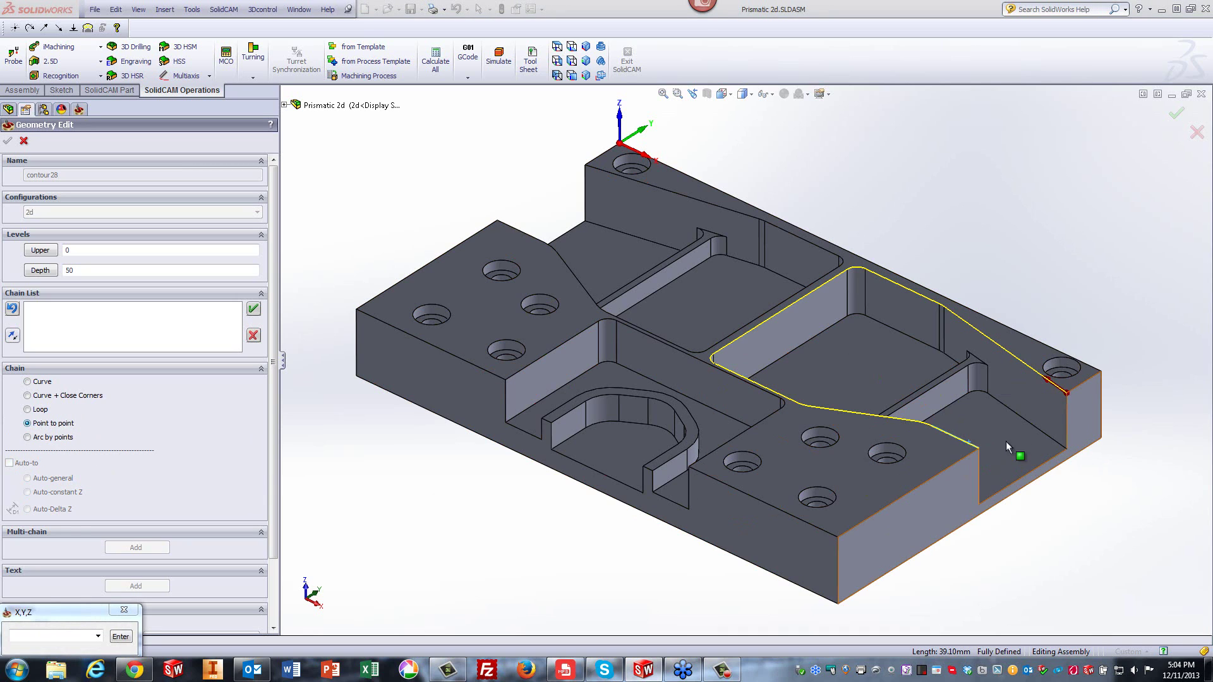
pyautogui.click(1065, 393)
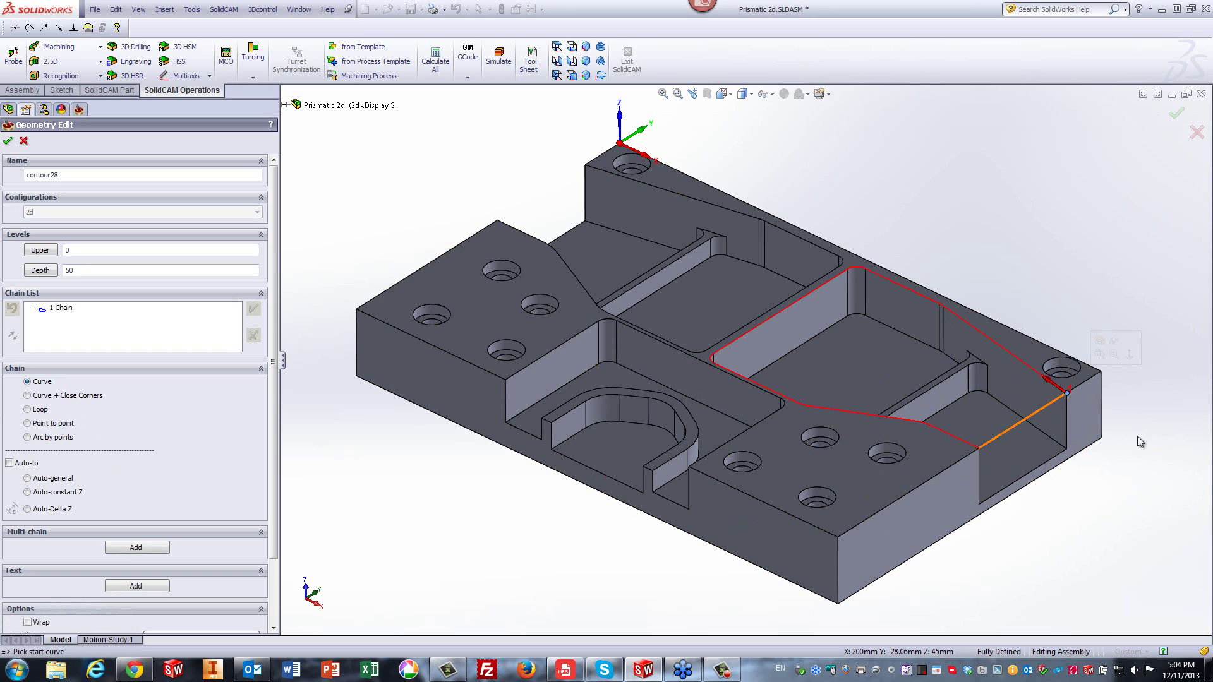
# - Add a second chain along the opposite pocket's upper edges with Auto-constant Z, closing its open end point to point
pyautogui.click(597, 174)
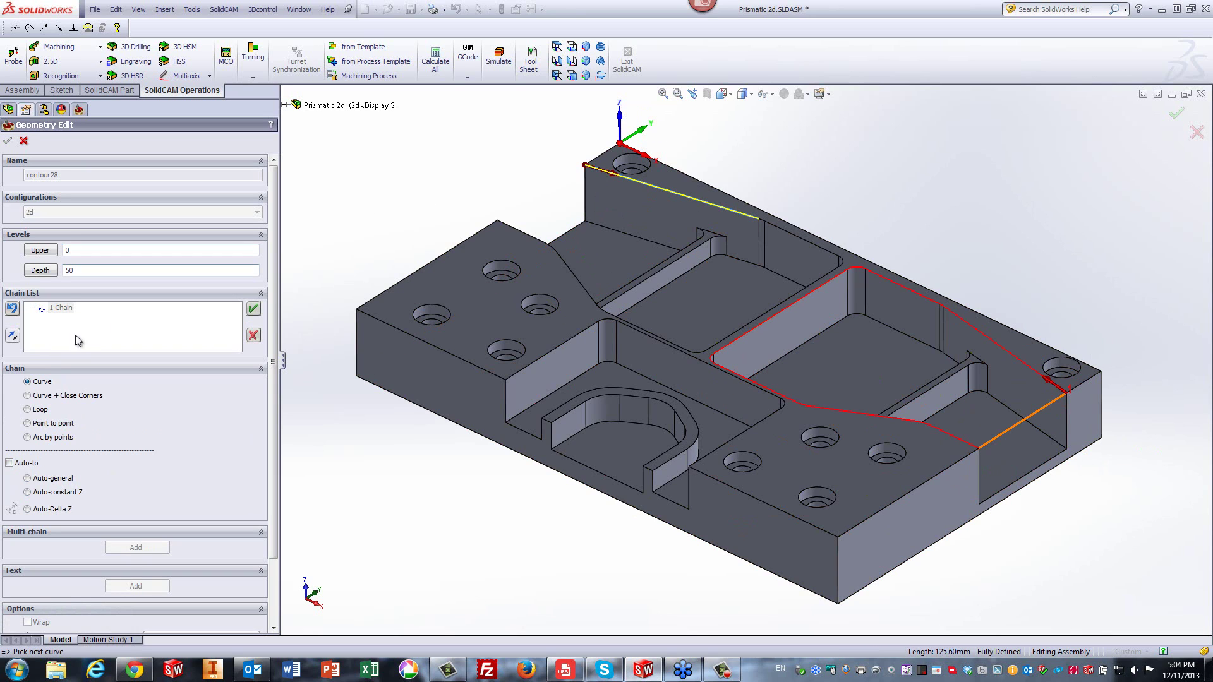
pyautogui.click(27, 493)
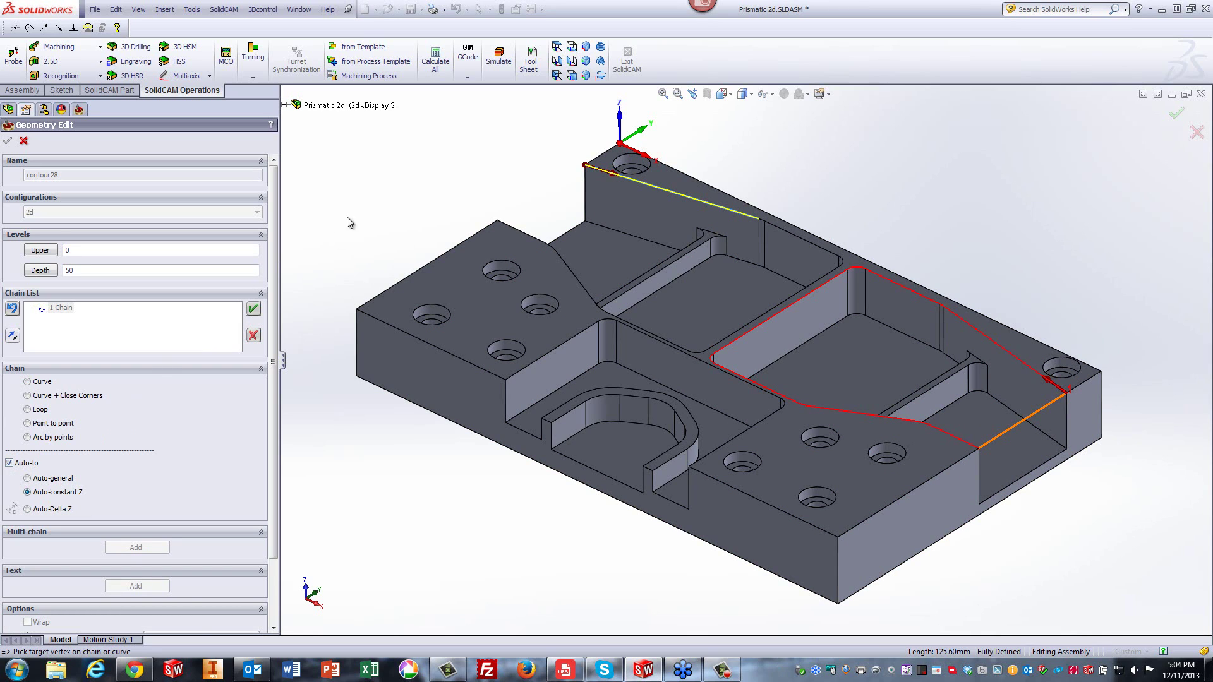
pyautogui.click(508, 231)
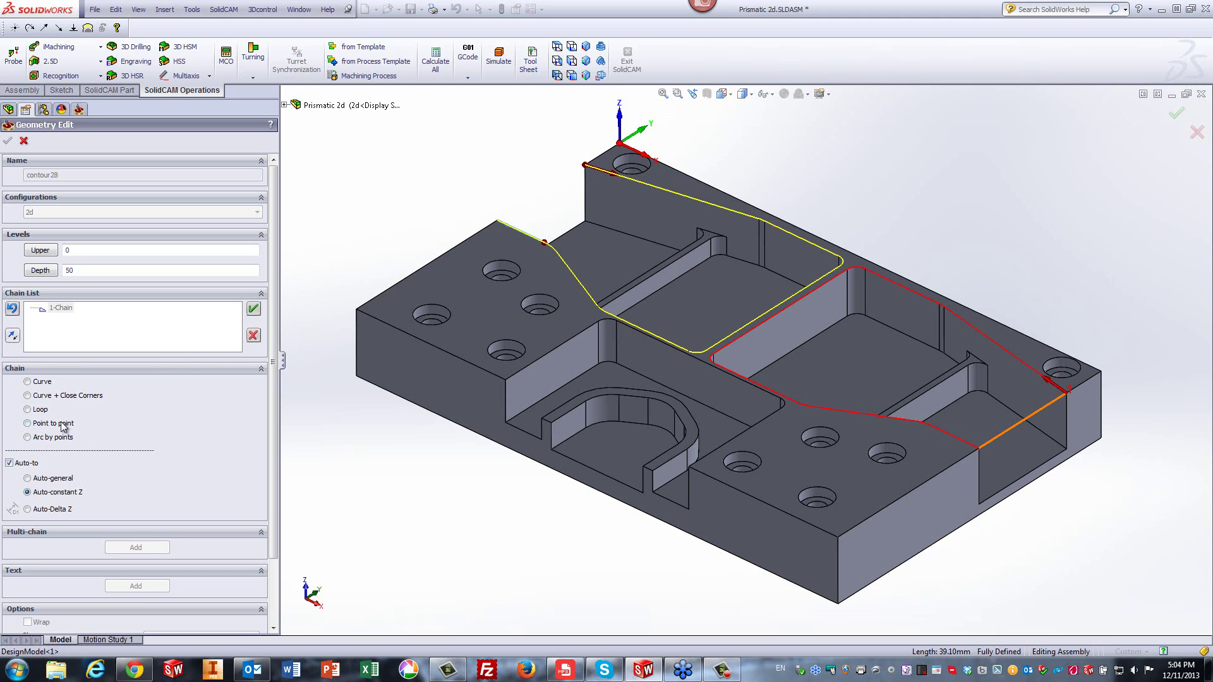
pyautogui.click(28, 423)
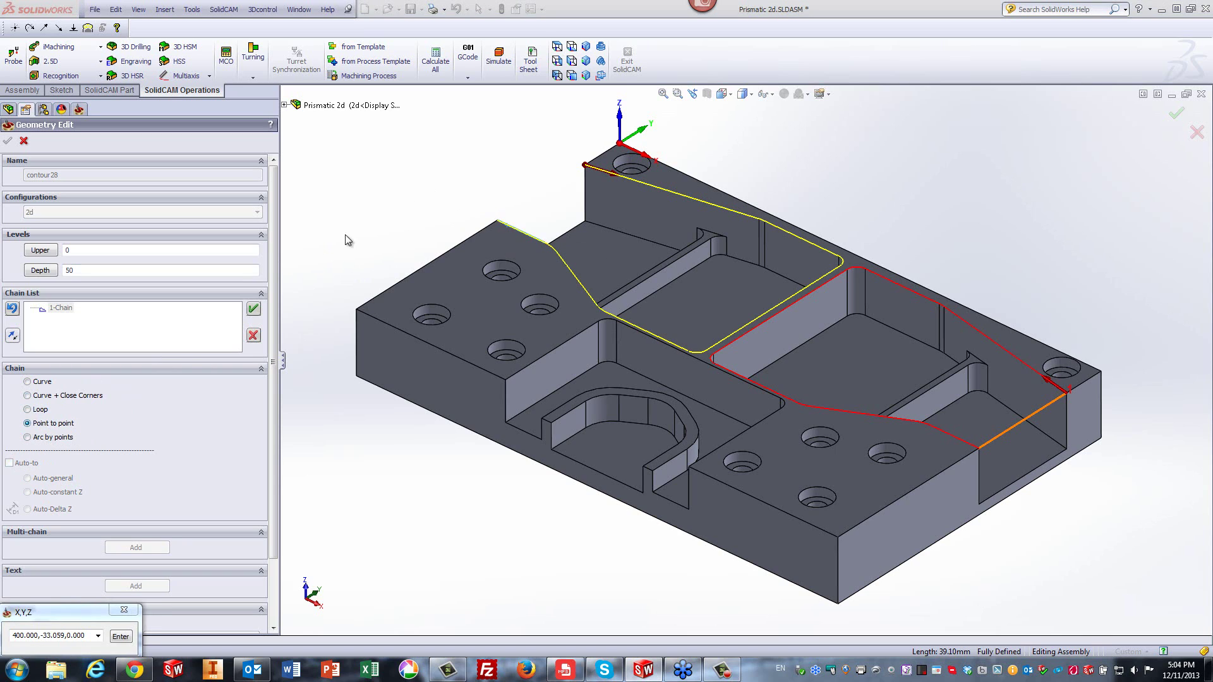
pyautogui.click(585, 166)
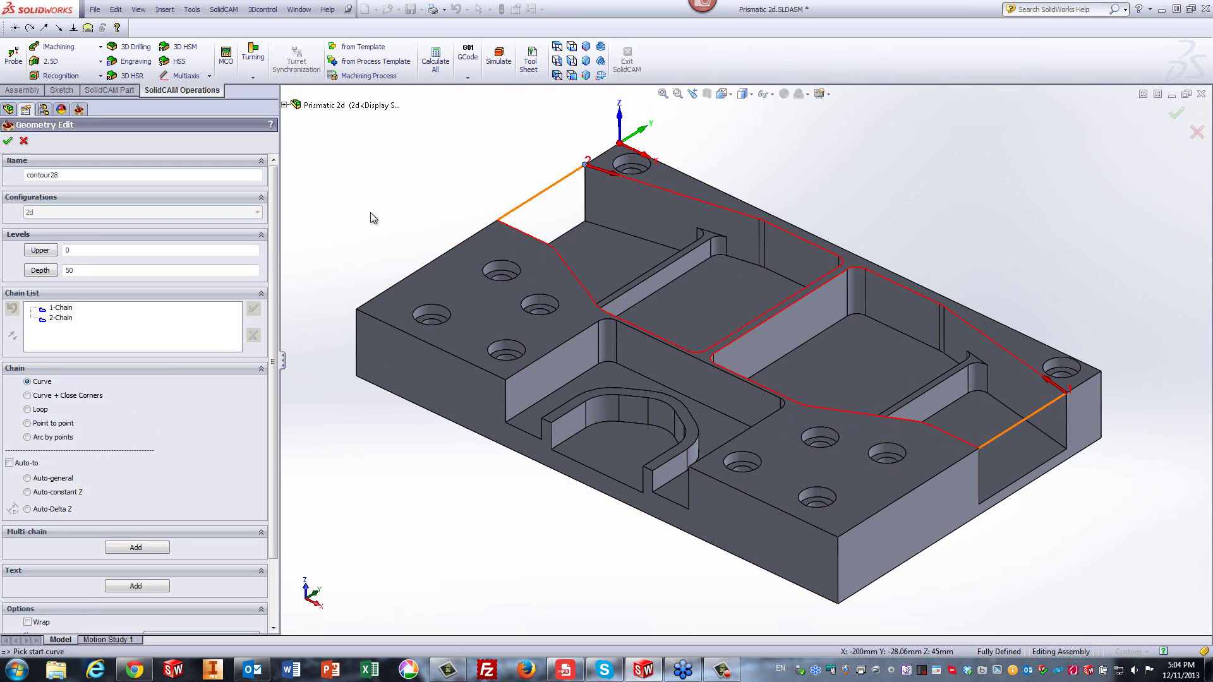
# - Mark the first chain's segment across the +X pocket's open end as open, using From/To entities between its two end points
pyautogui.rightClick(57, 309)
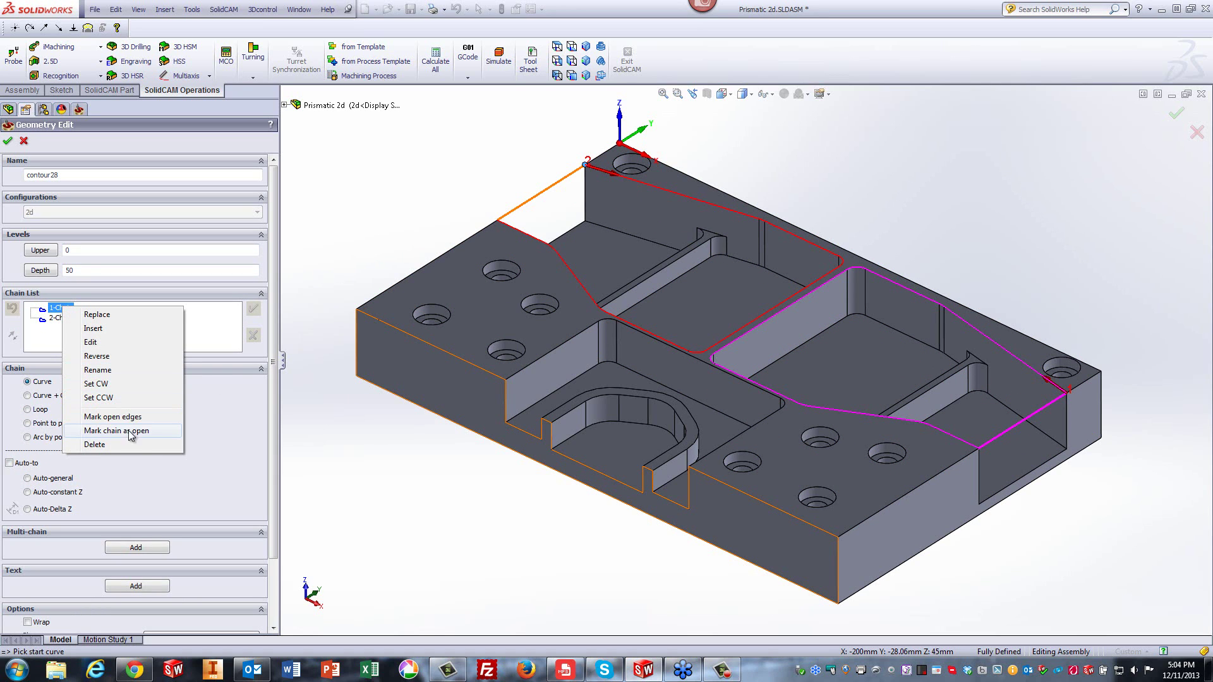
pyautogui.click(126, 416)
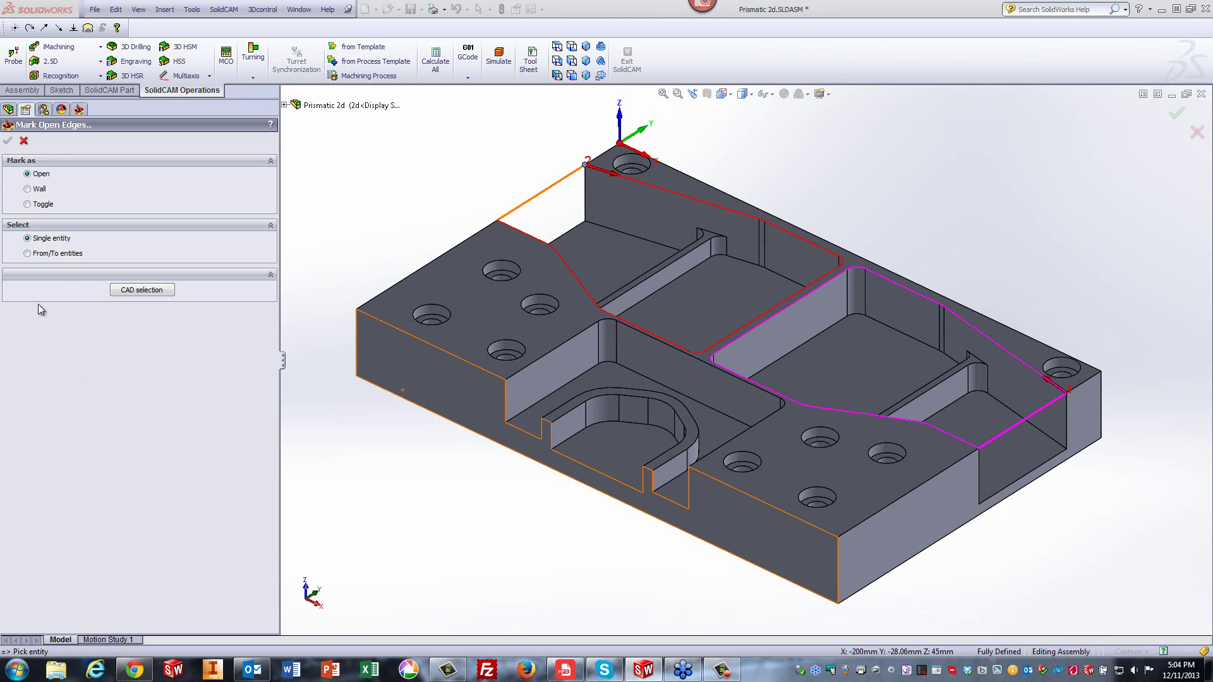
pyautogui.click(27, 254)
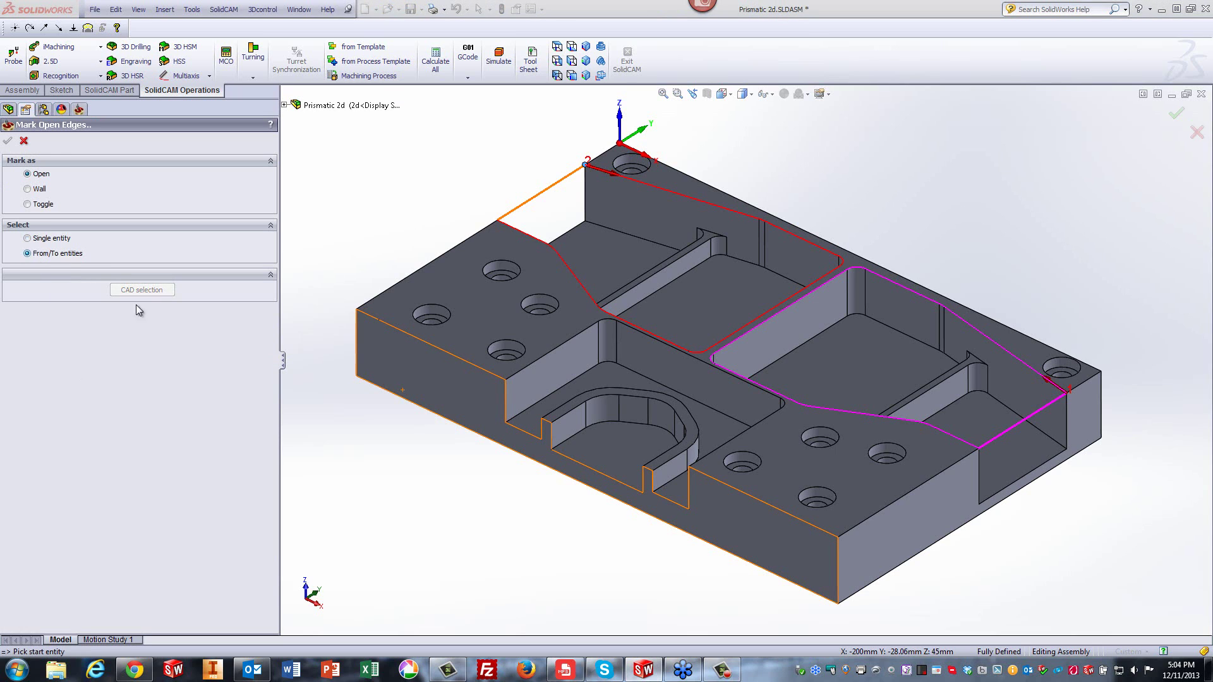
pyautogui.click(979, 447)
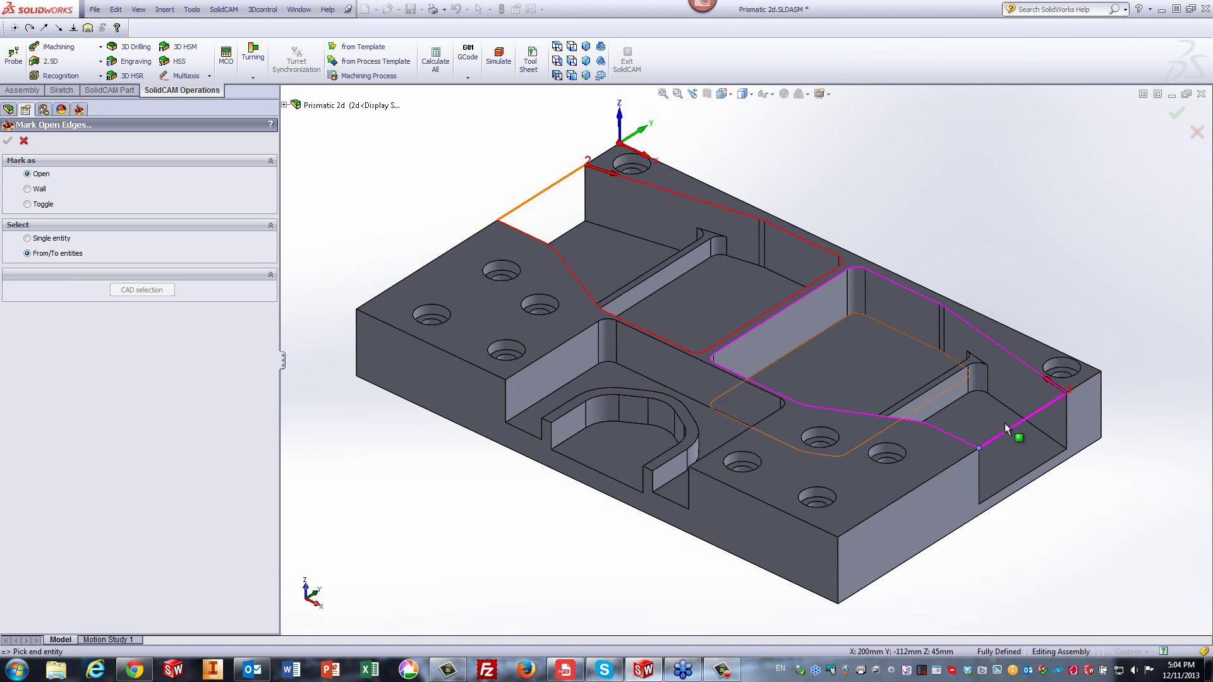
pyautogui.click(1066, 393)
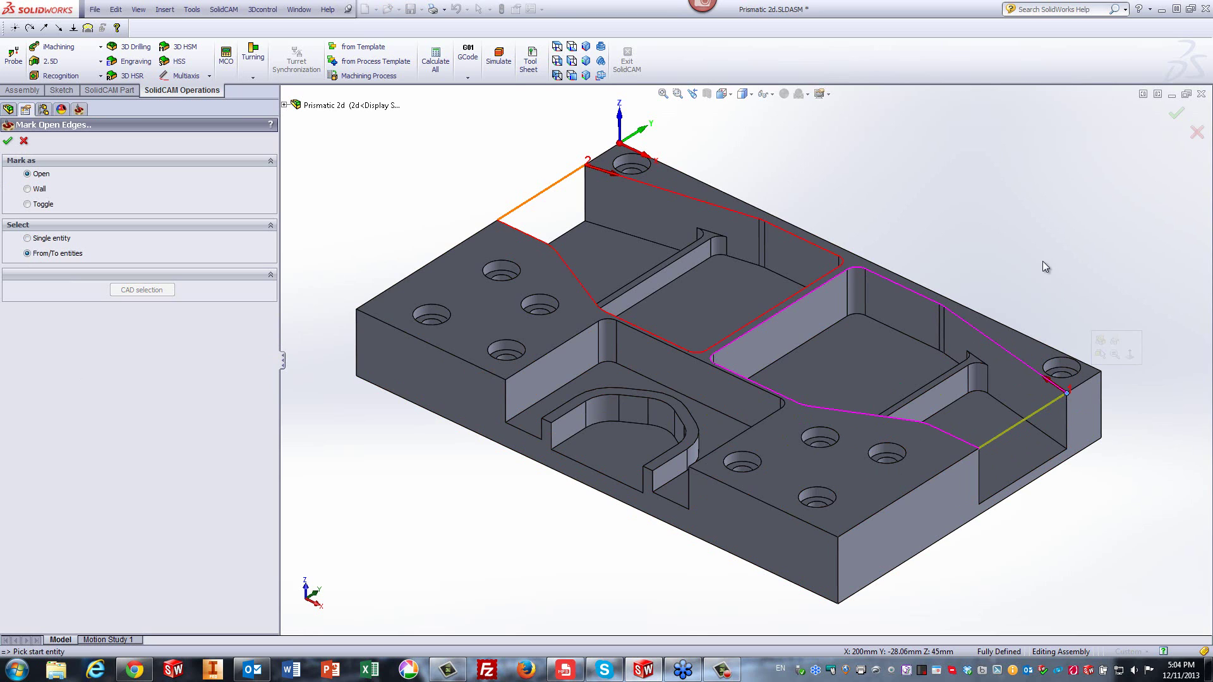
pyautogui.click(8, 142)
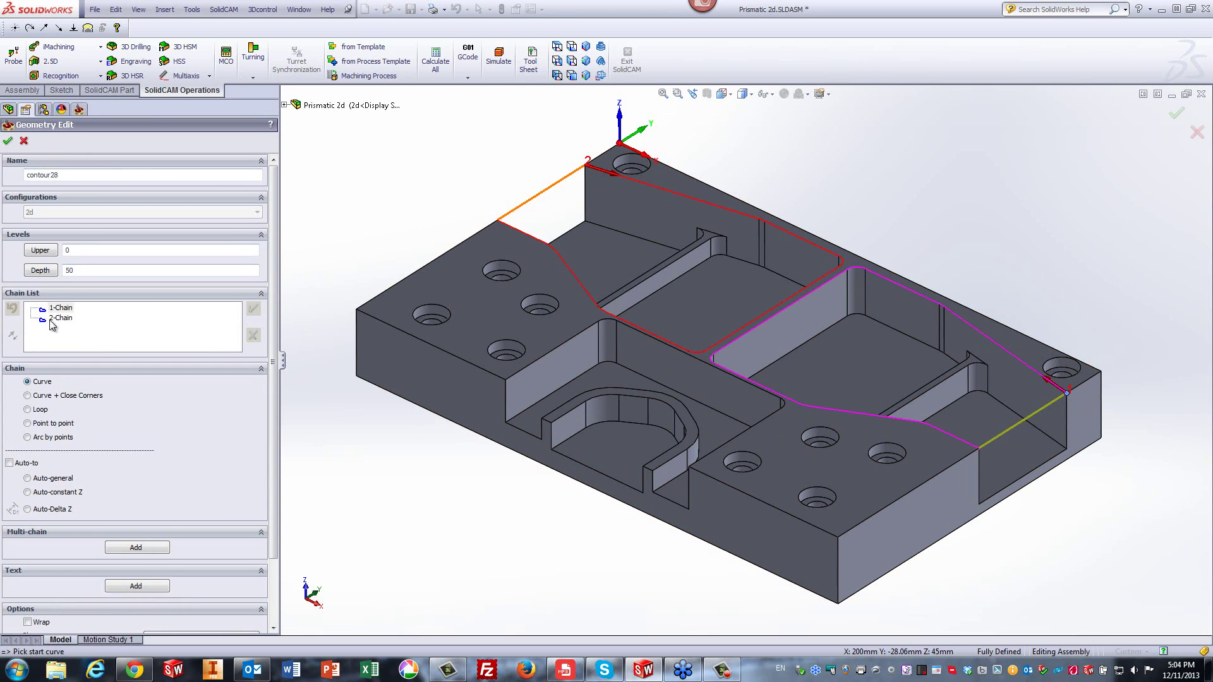
# - Mark the second chain's segment across the opposite pocket's open end as open, using From/To entities between its end points
pyautogui.rightClick(56, 321)
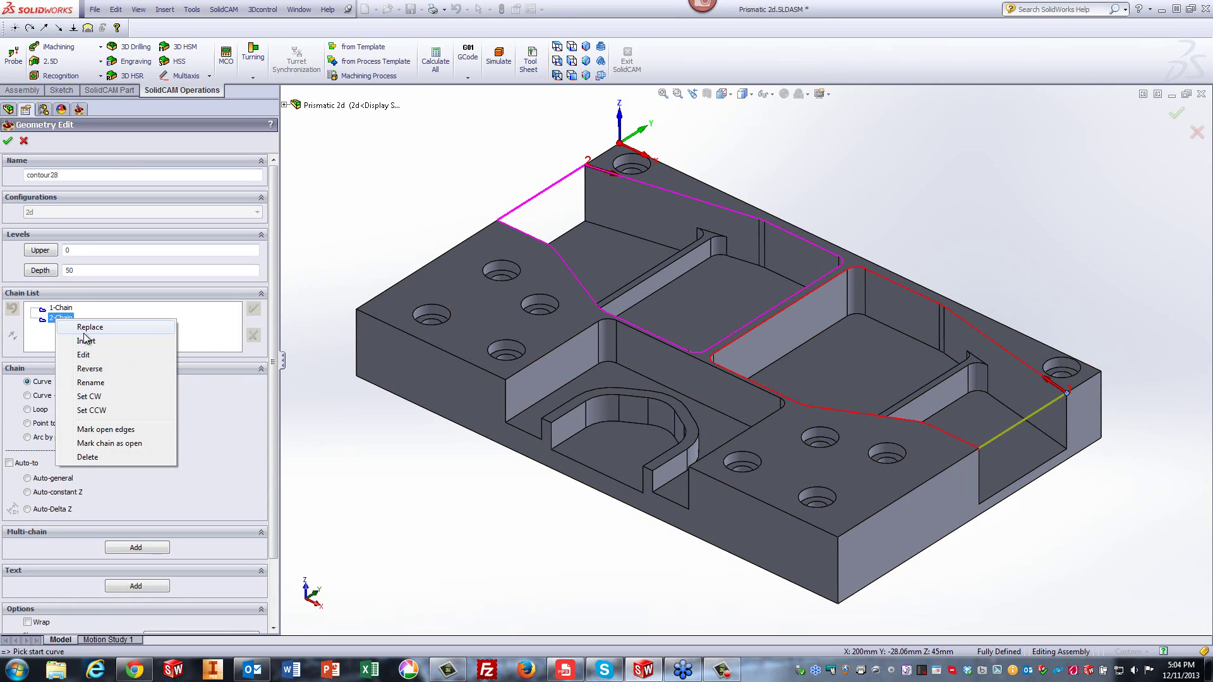
pyautogui.click(114, 430)
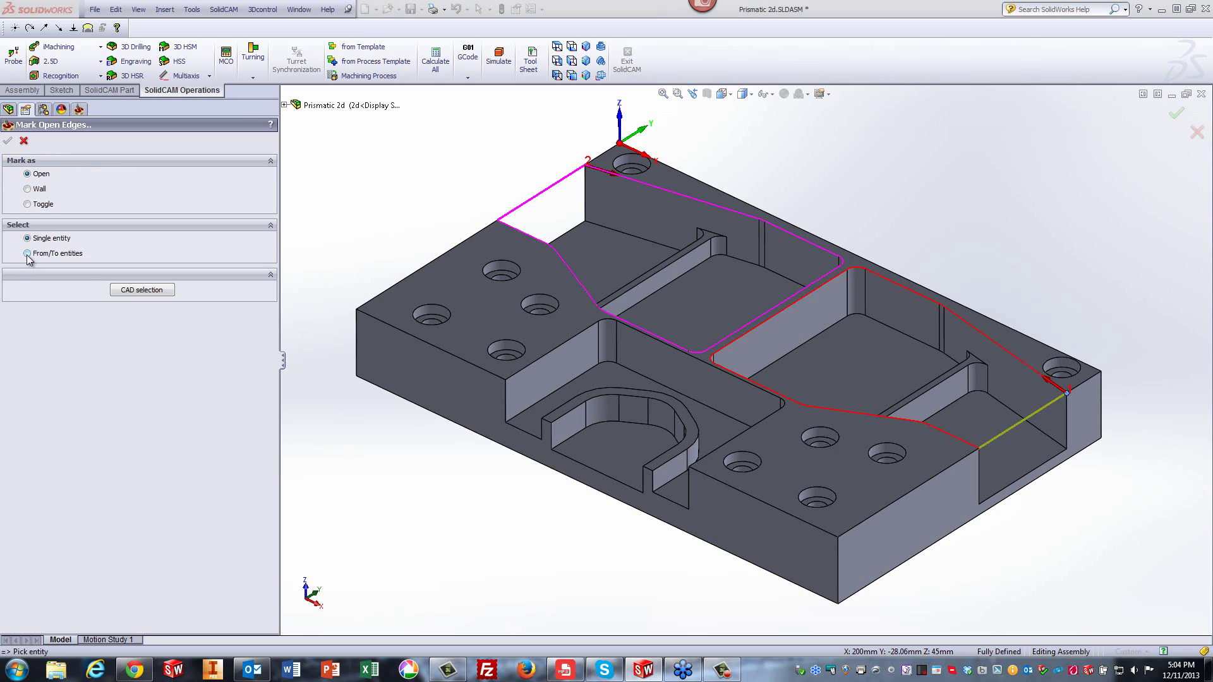
pyautogui.click(27, 254)
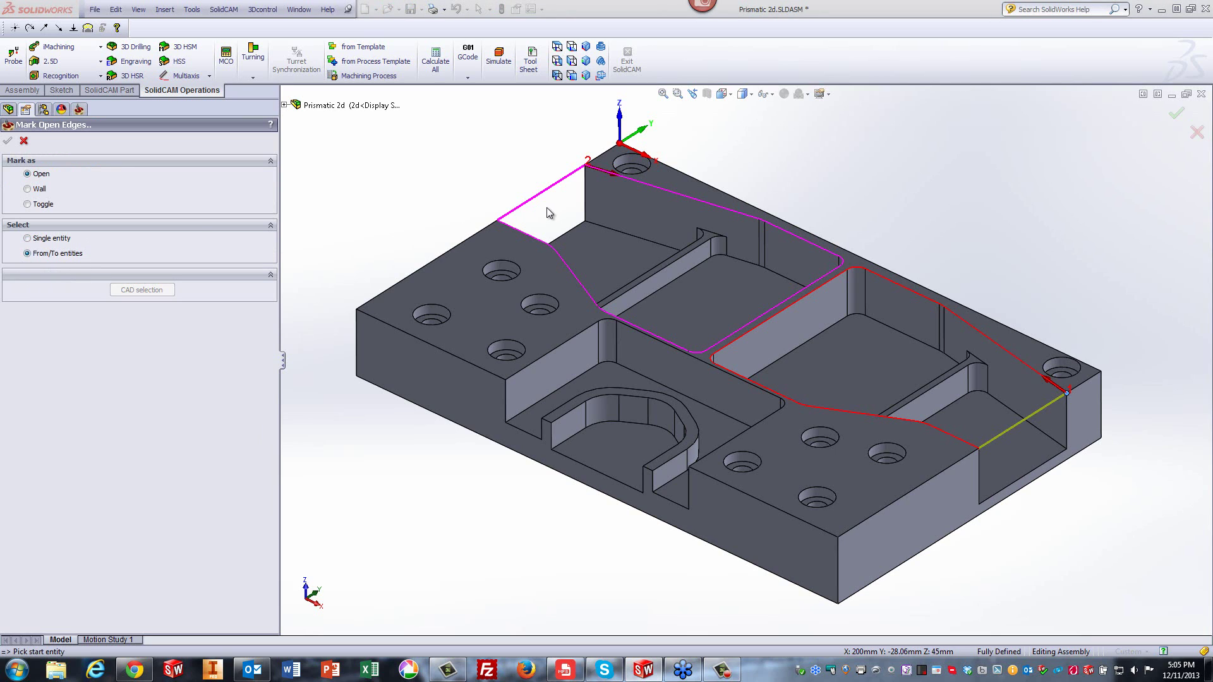
pyautogui.click(498, 222)
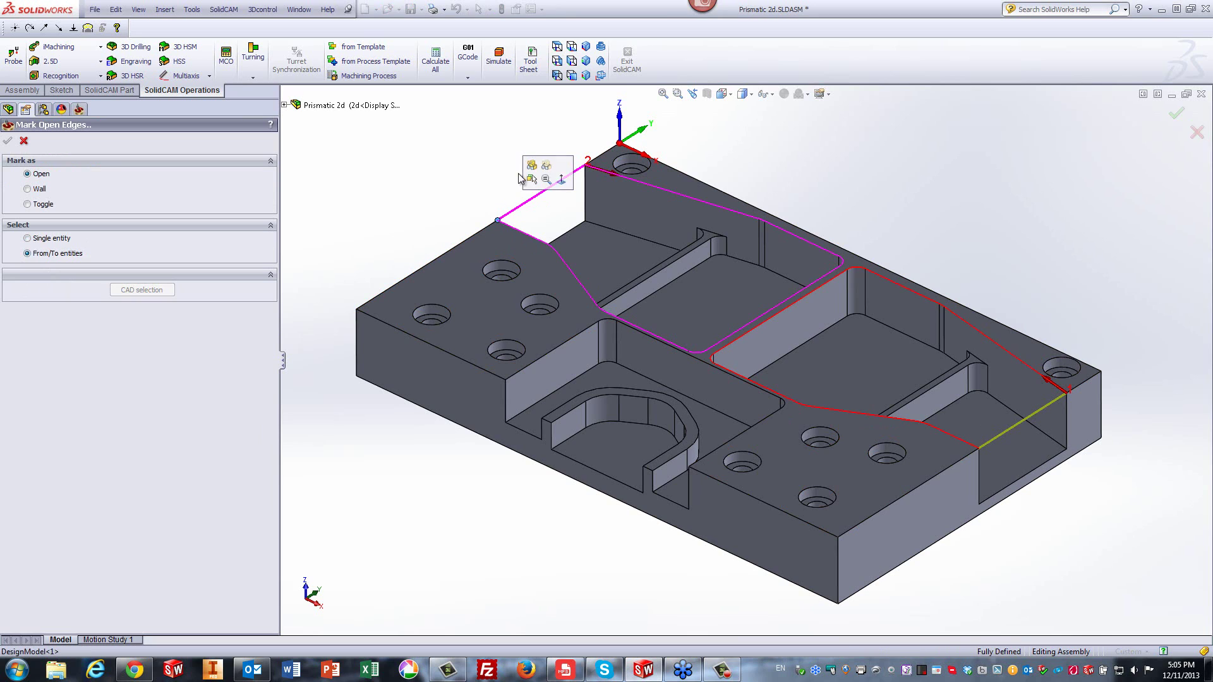
pyautogui.click(585, 166)
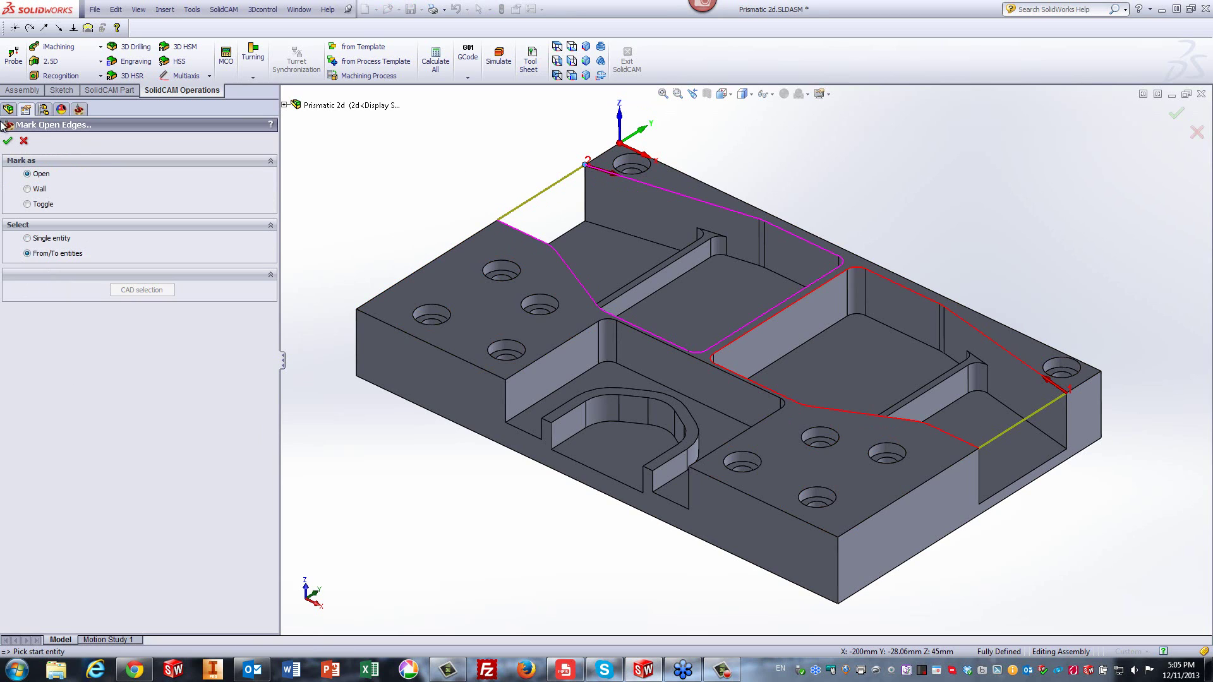
pyautogui.click(8, 141)
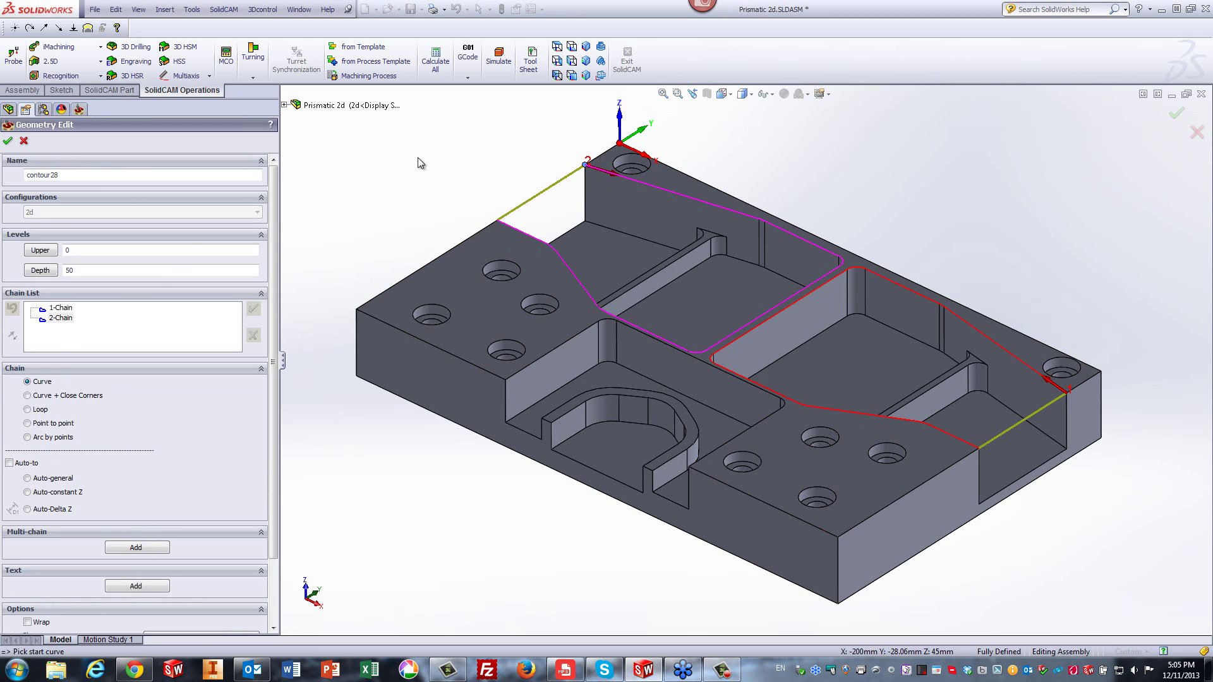
# - Pick the upper level from the part's top face and the 21.1 depth from the thin rib's top, and accept the geometry
pyautogui.click(41, 251)
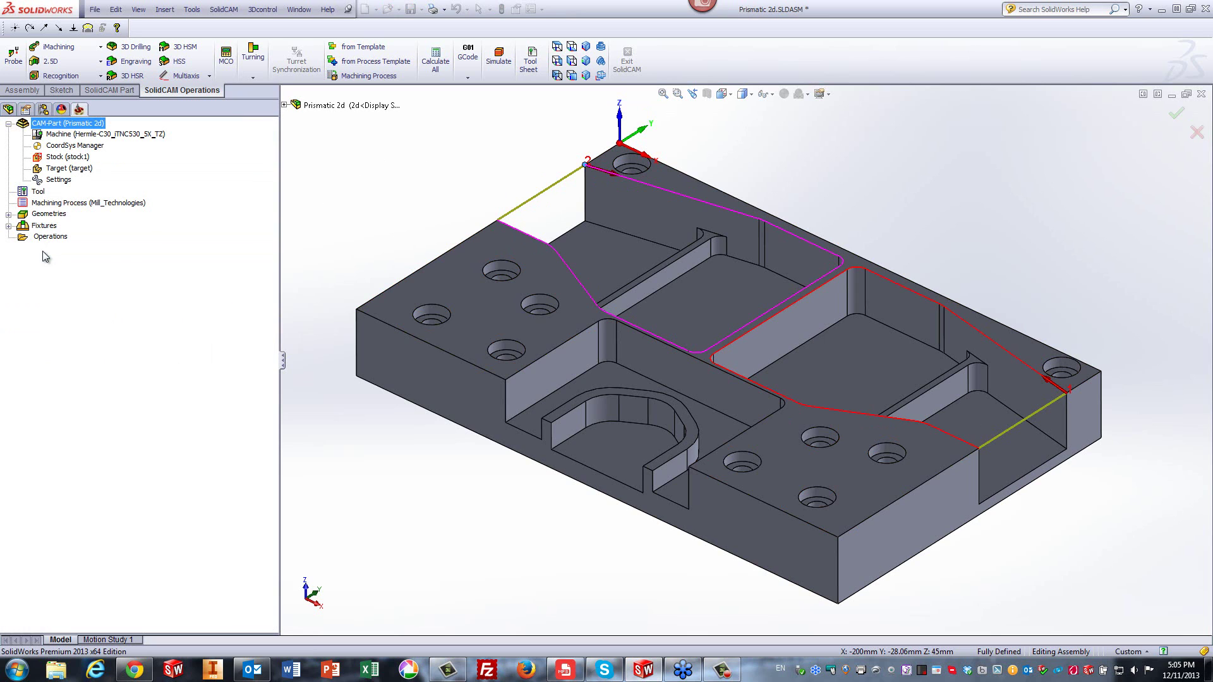
pyautogui.click(446, 271)
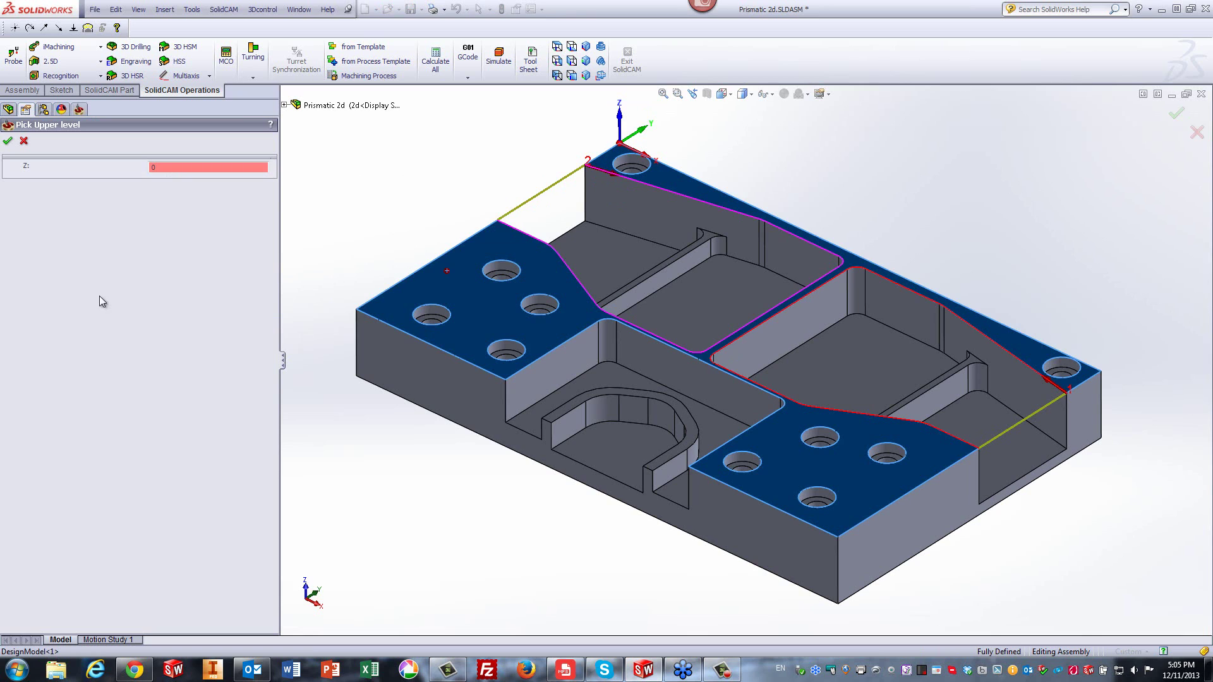
pyautogui.click(8, 141)
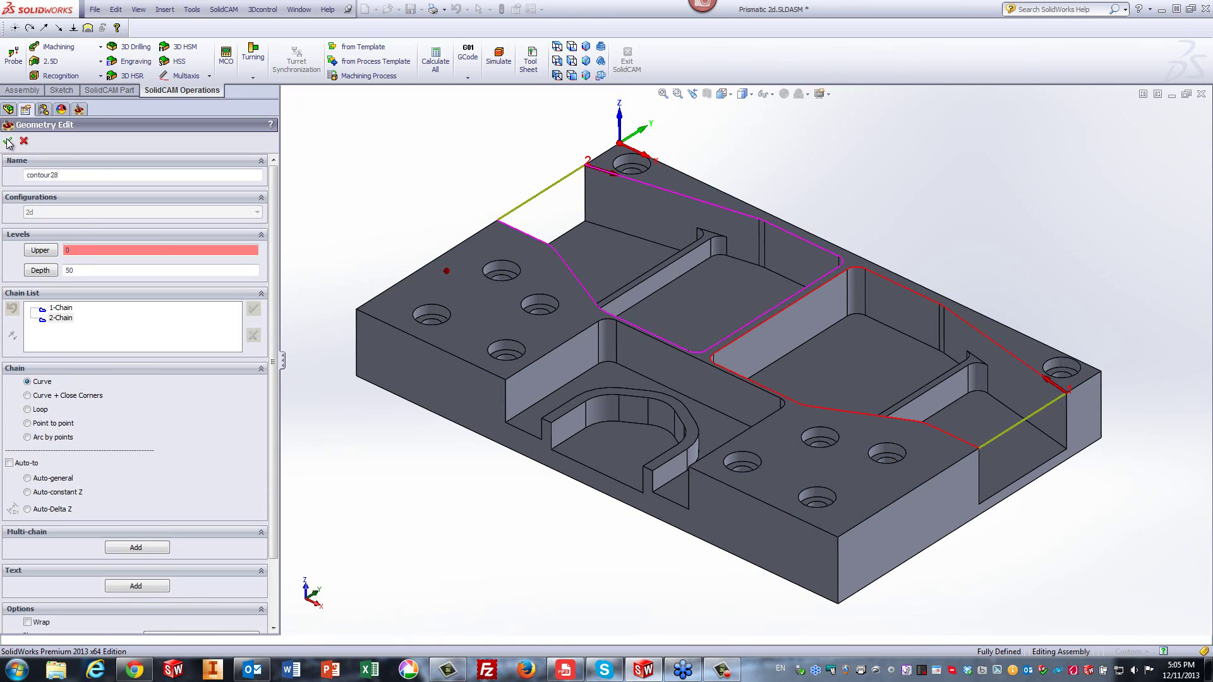
pyautogui.click(37, 271)
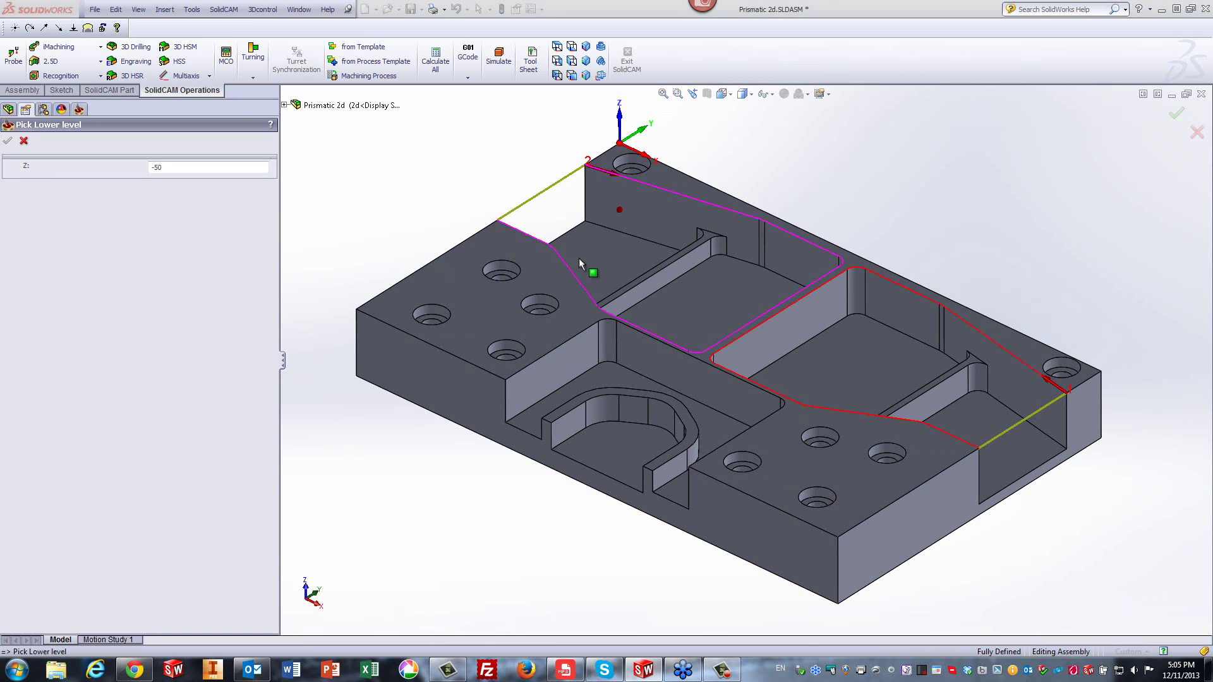
pyautogui.click(713, 243)
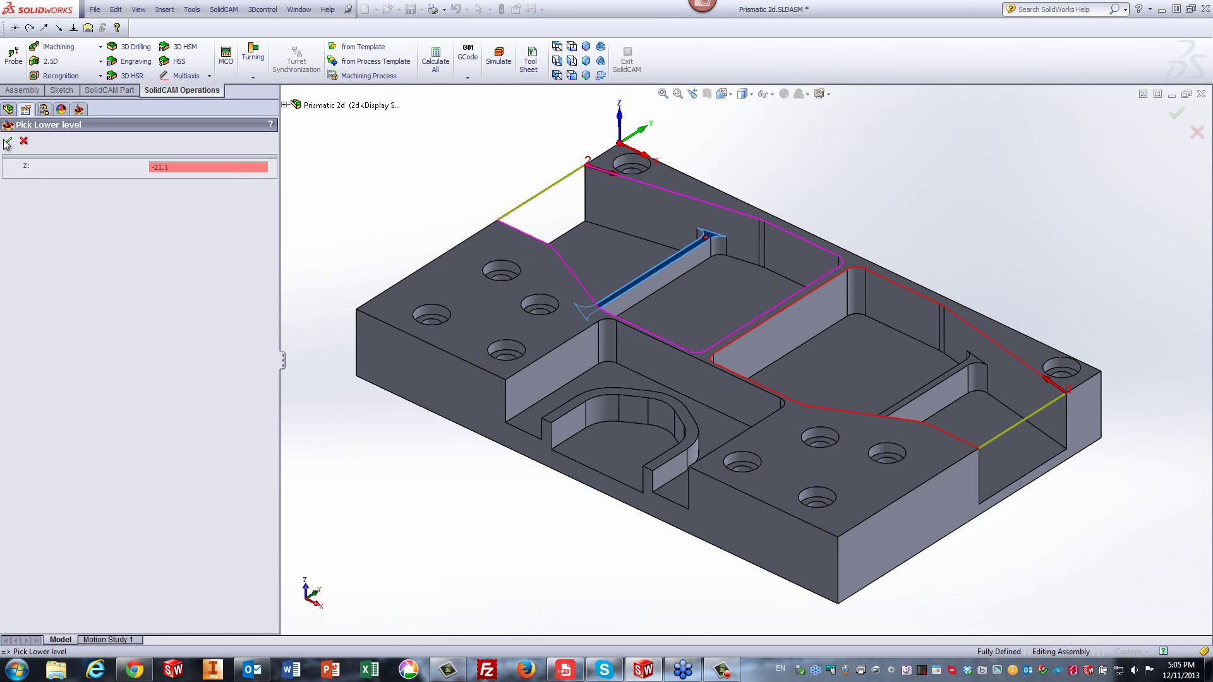
pyautogui.click(7, 143)
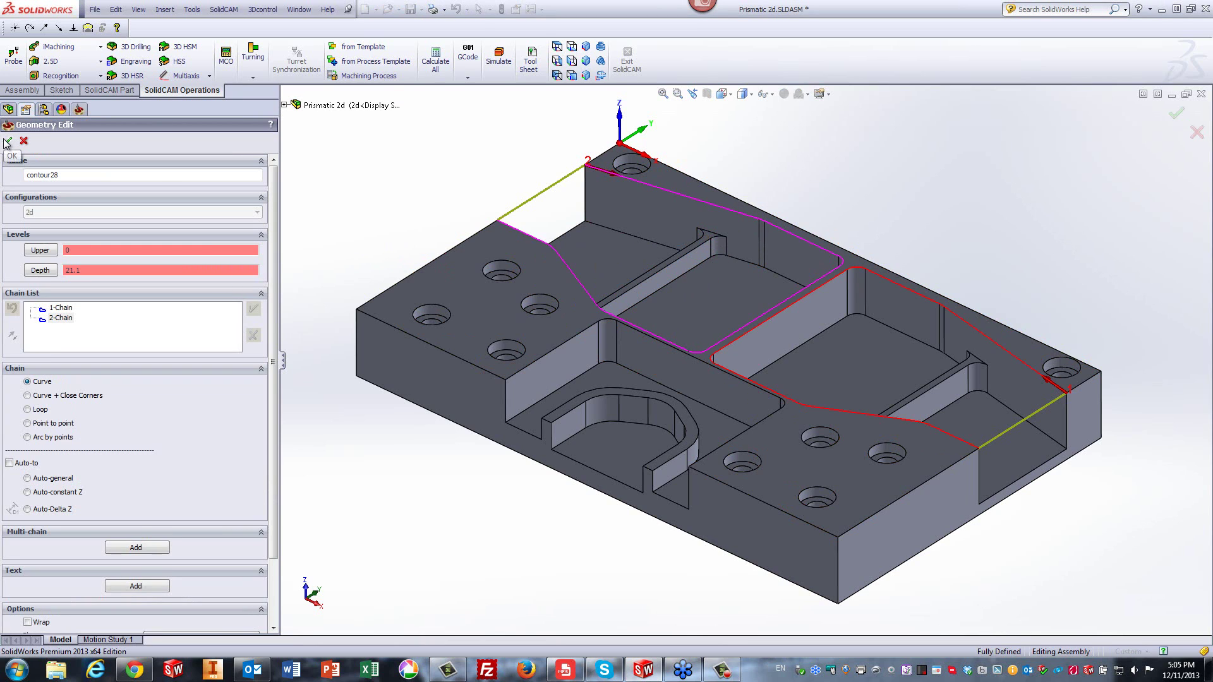
pyautogui.click(7, 143)
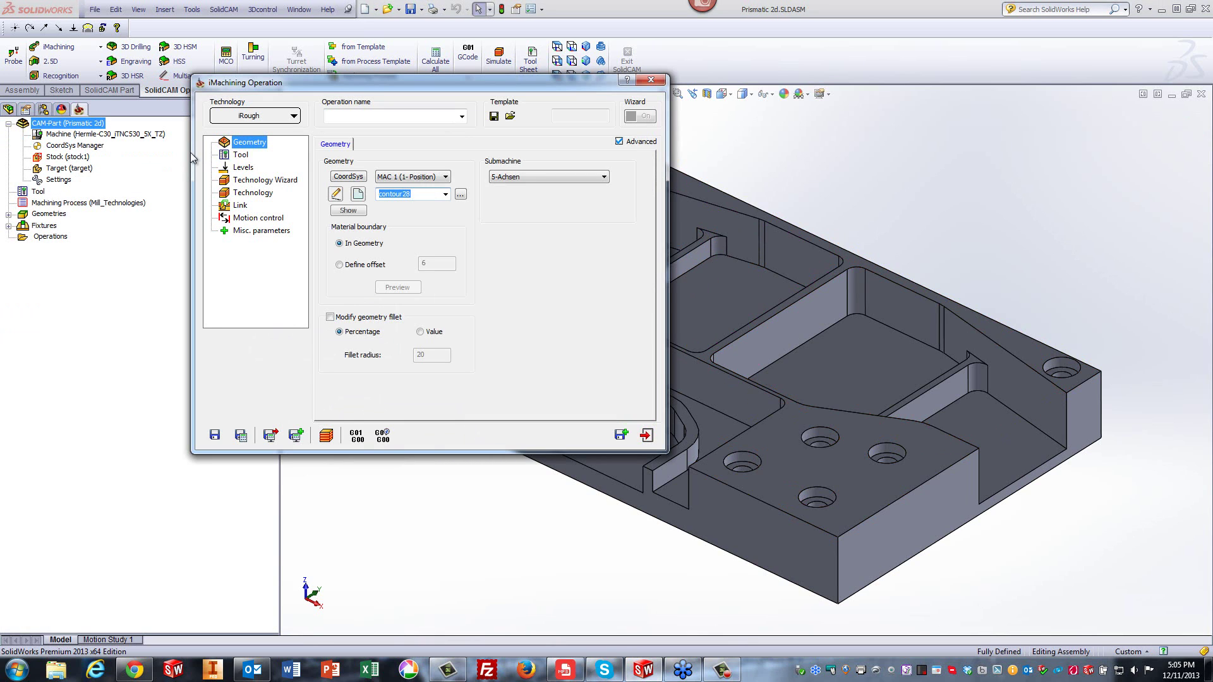
# - Assign tool number 2, the 12 mm end mill, to the roughing operation
pyautogui.click(241, 155)
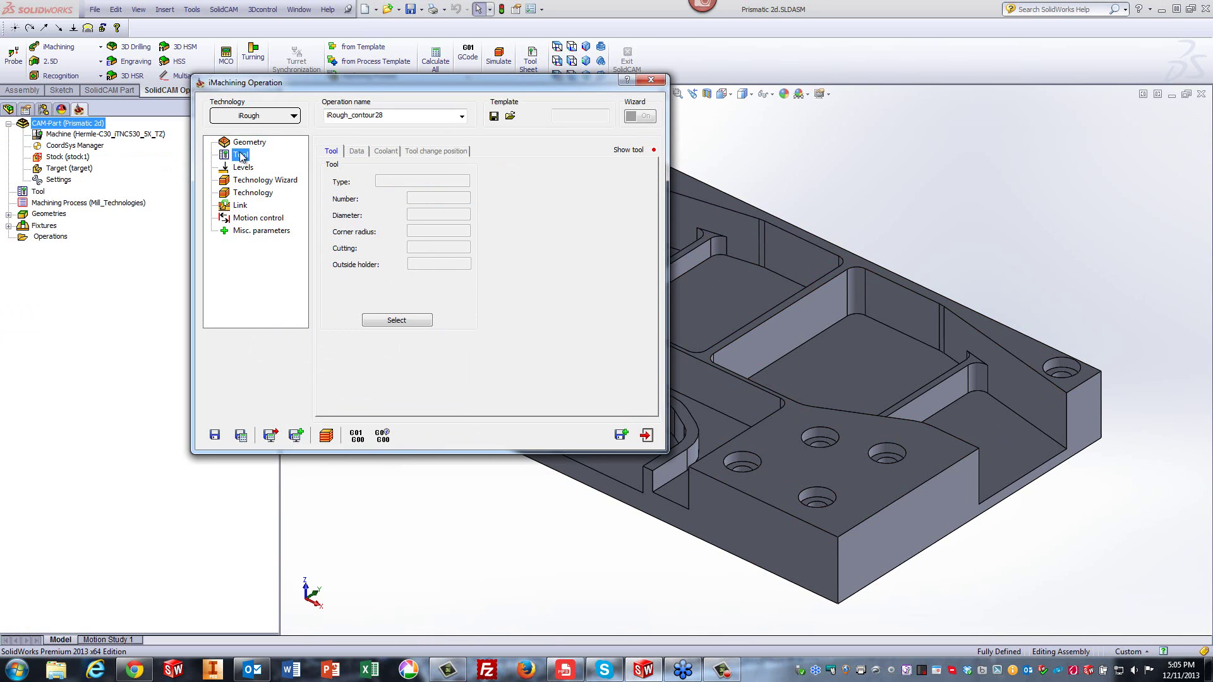
pyautogui.click(396, 320)
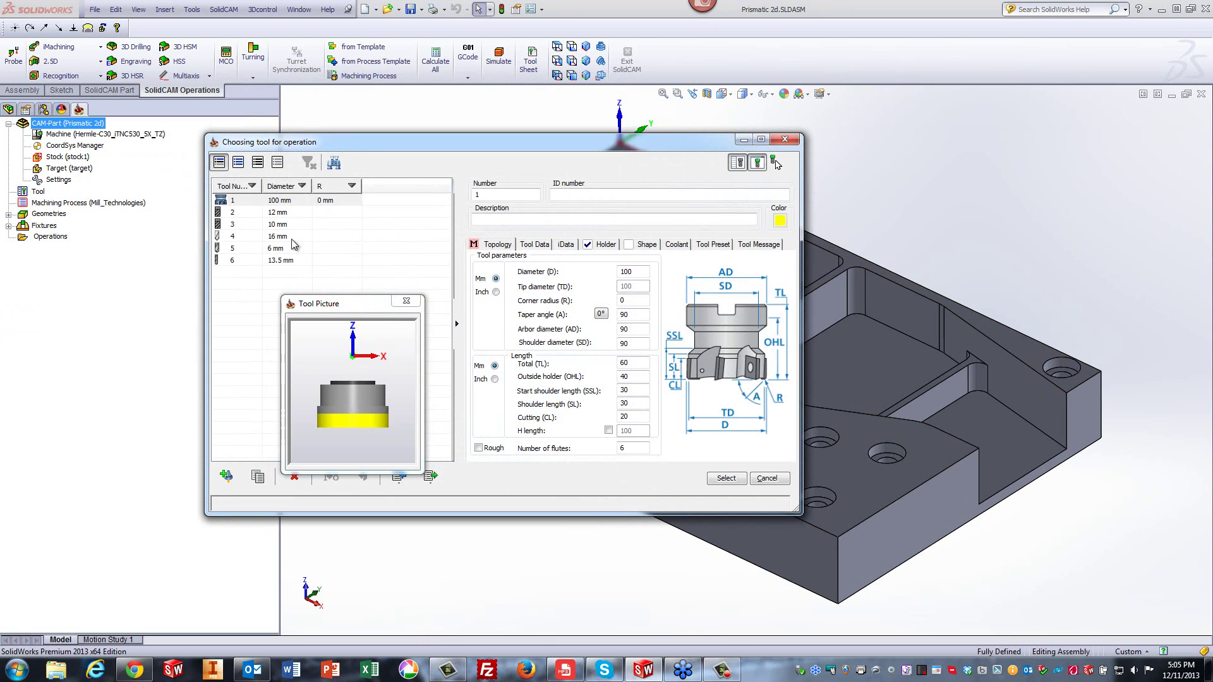
pyautogui.click(272, 213)
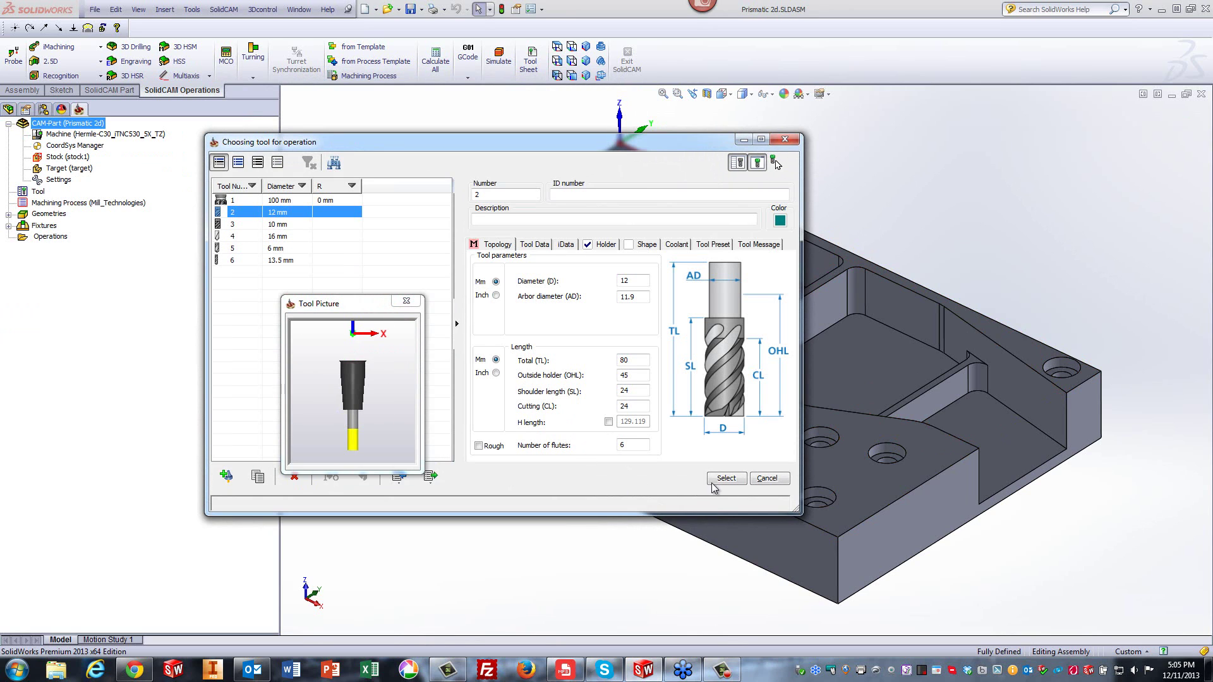
pyautogui.click(715, 482)
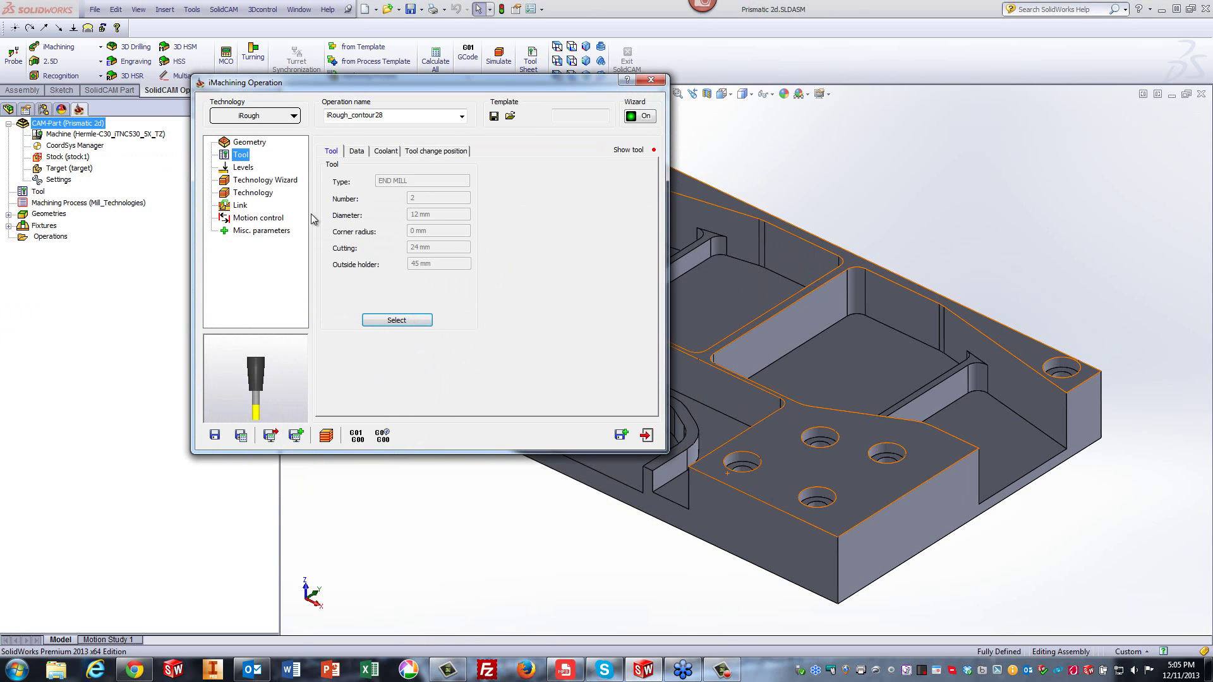
# - Check the operation's milling levels and automatic cutting conditions, and save and calculate it
pyautogui.click(243, 168)
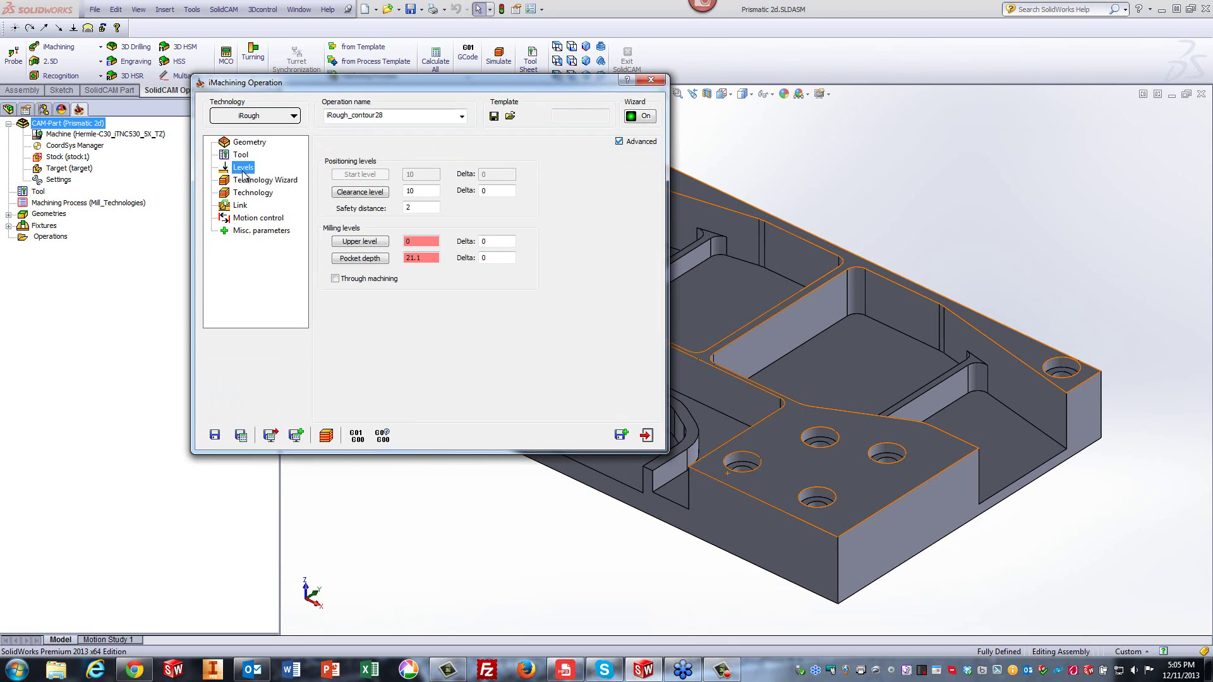
pyautogui.click(243, 181)
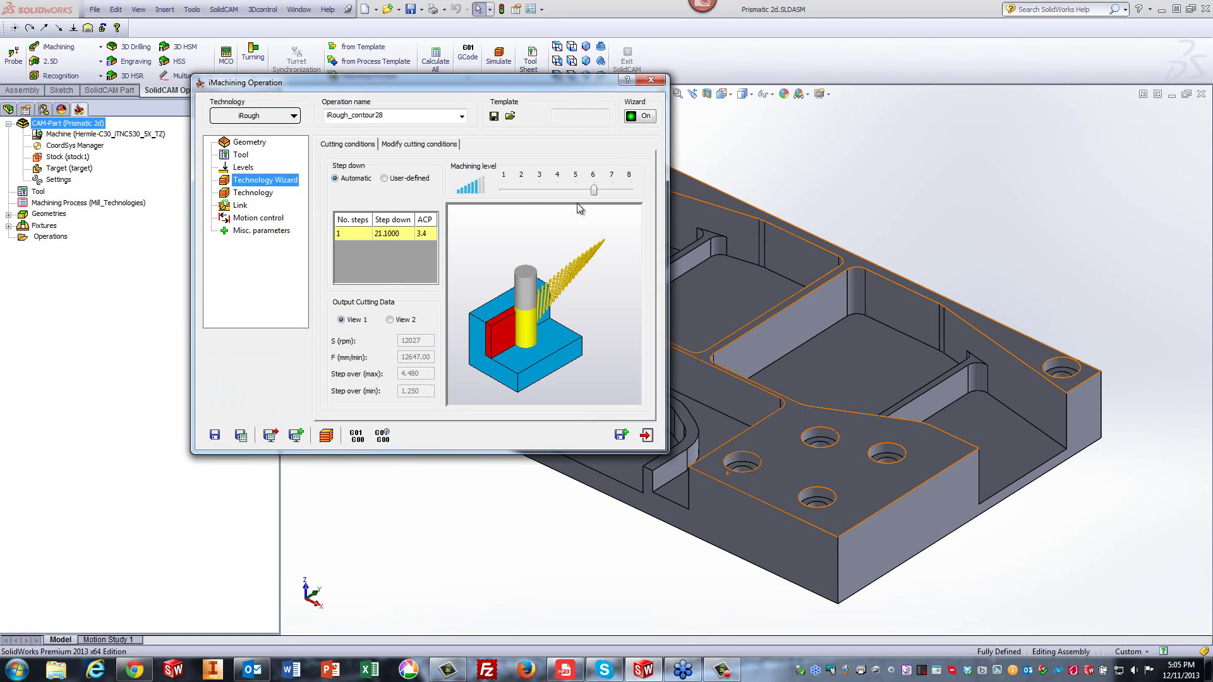
pyautogui.click(241, 436)
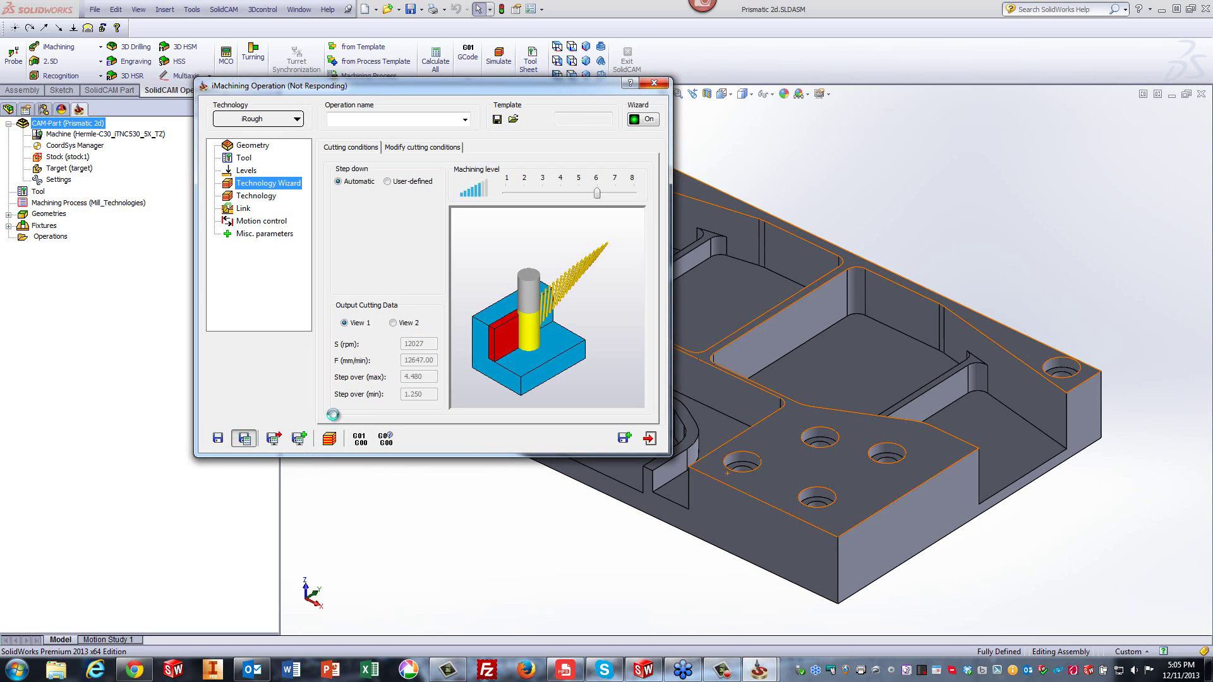
# - Simulate the roughing toolpath in Host CAD mode, view the result from above, and exit the simulation
pyautogui.click(327, 436)
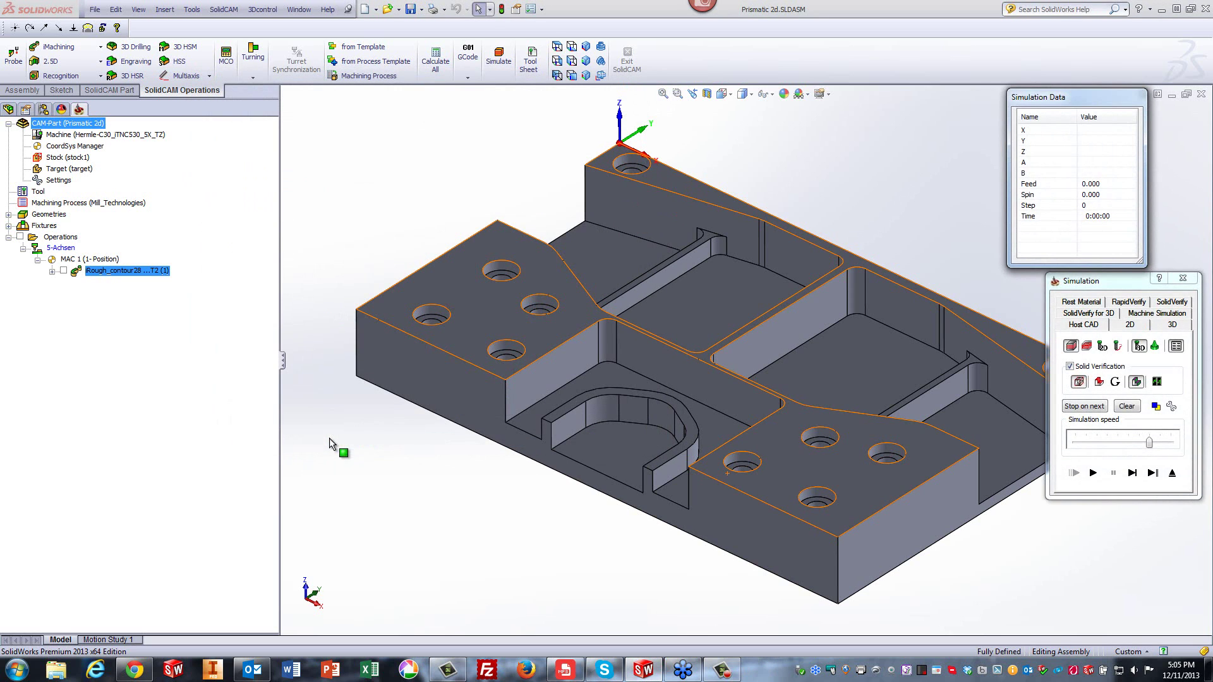
pyautogui.click(1093, 472)
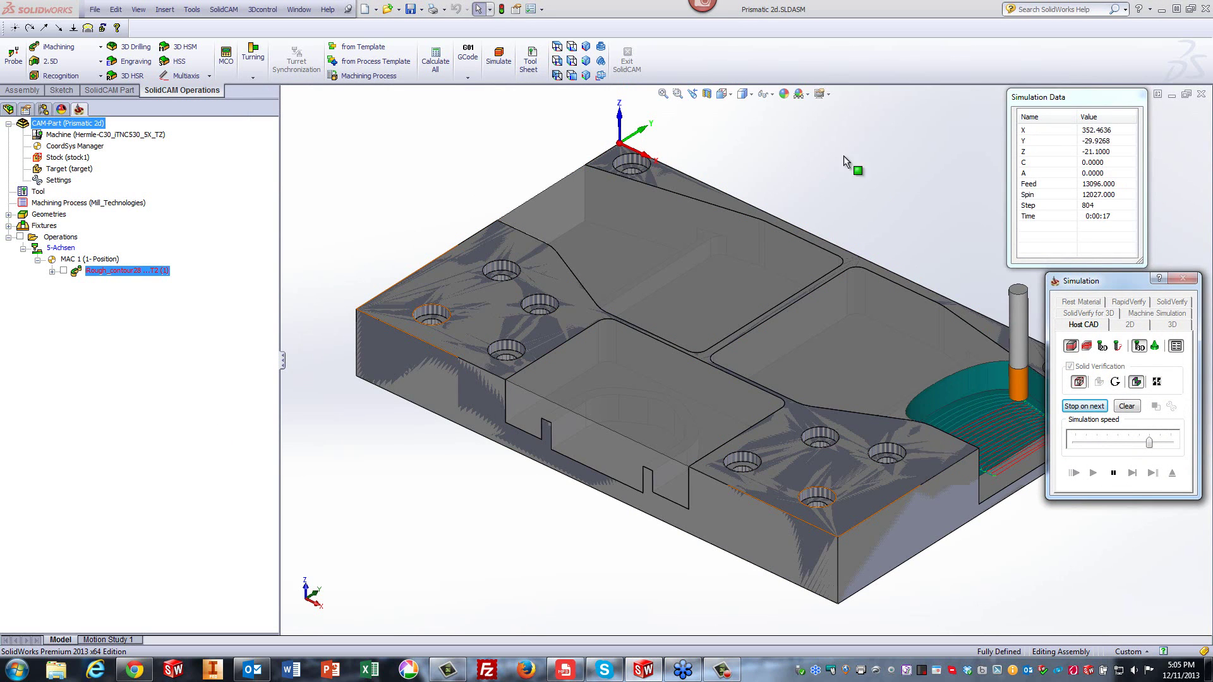
pyautogui.click(557, 61)
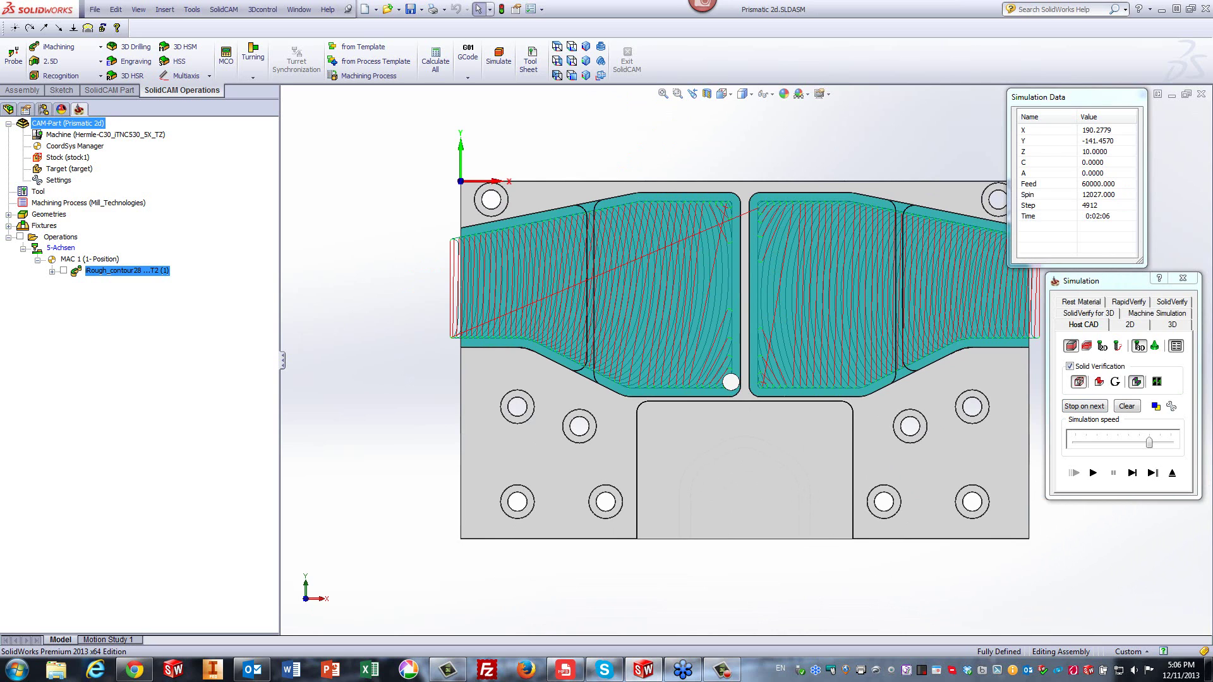
pyautogui.click(1172, 473)
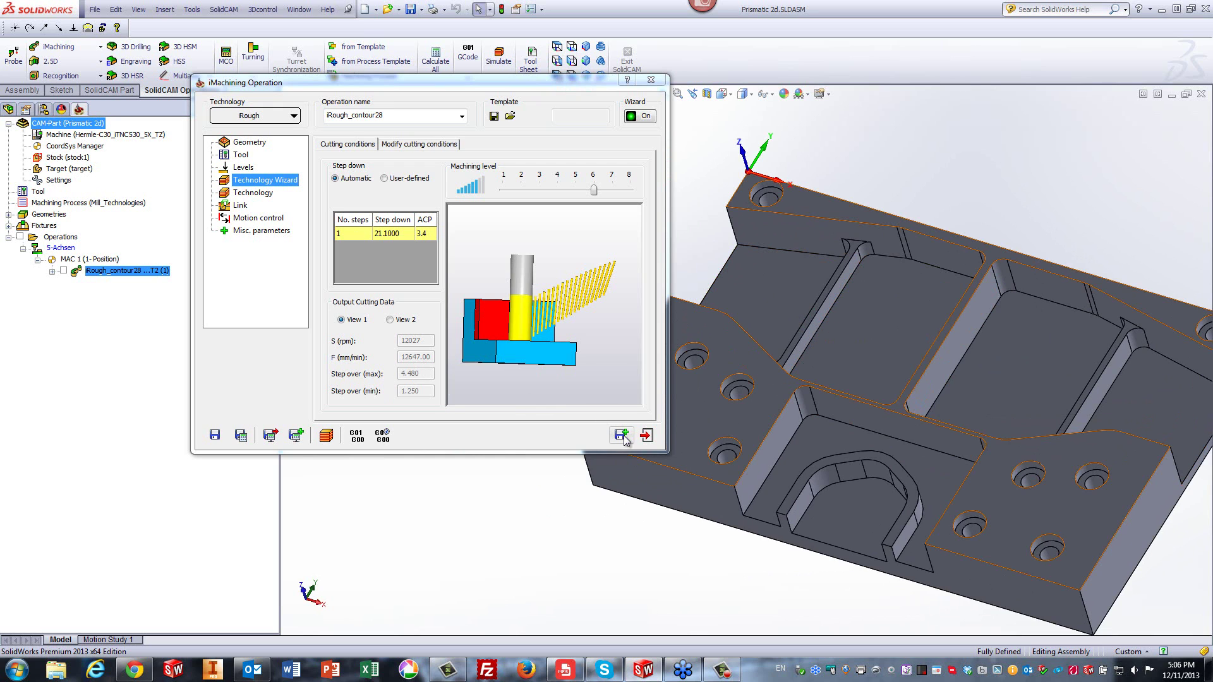
# - Save and copy the roughing operation, and define new geometry with multi-chains from the floor faces at the pockets' two open ends
pyautogui.click(621, 434)
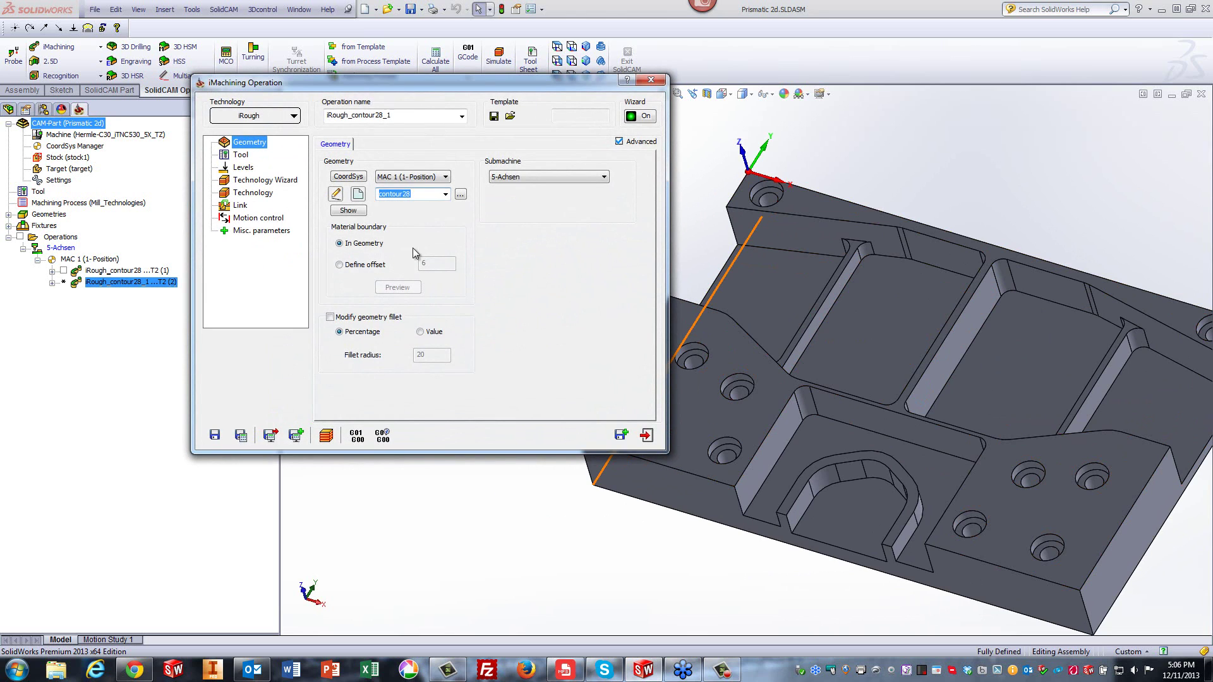
pyautogui.click(357, 194)
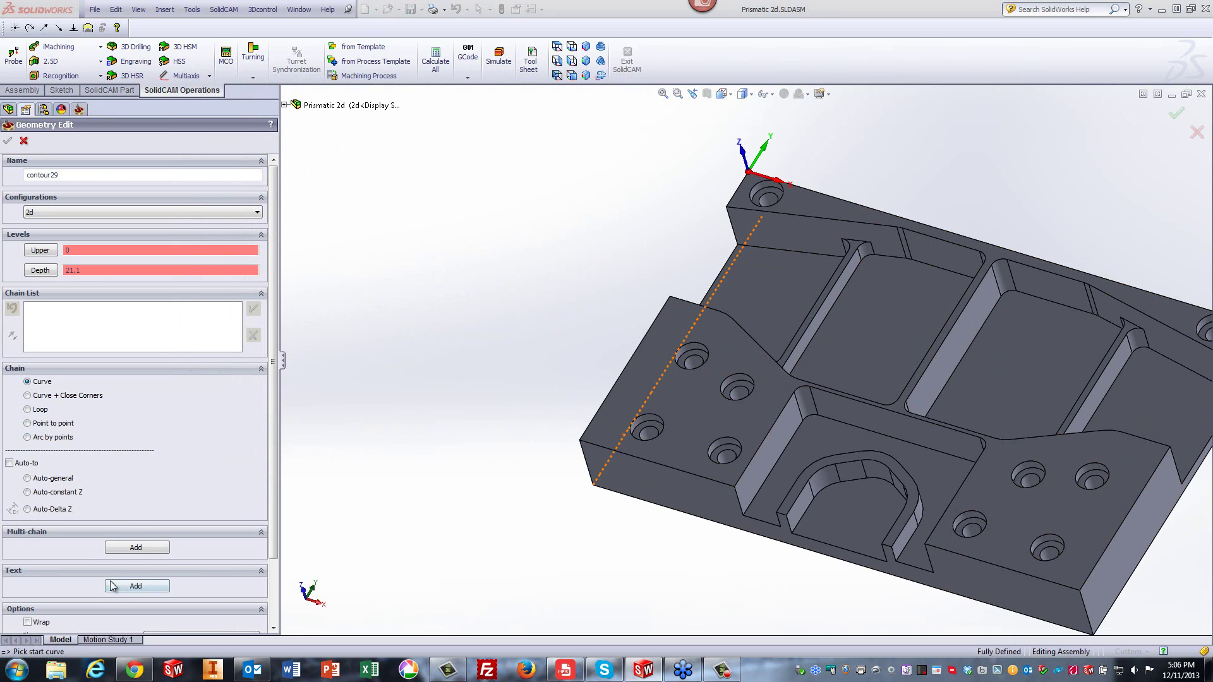
pyautogui.click(130, 548)
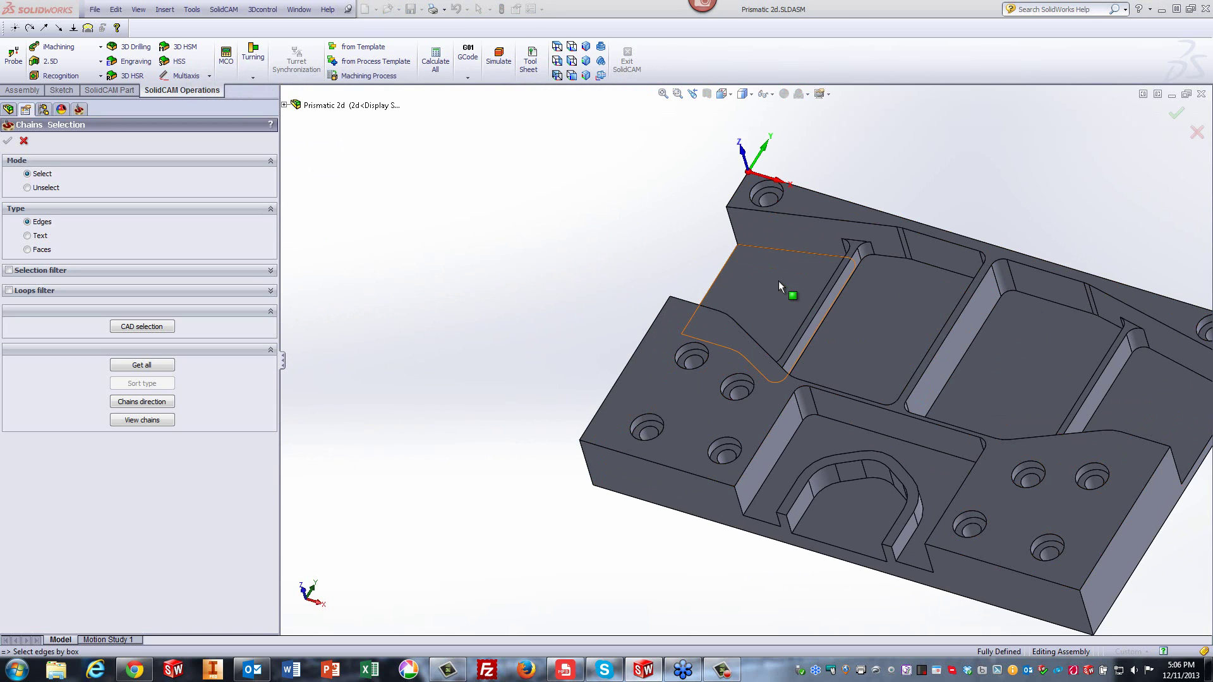
pyautogui.click(779, 289)
pyautogui.click(1138, 385)
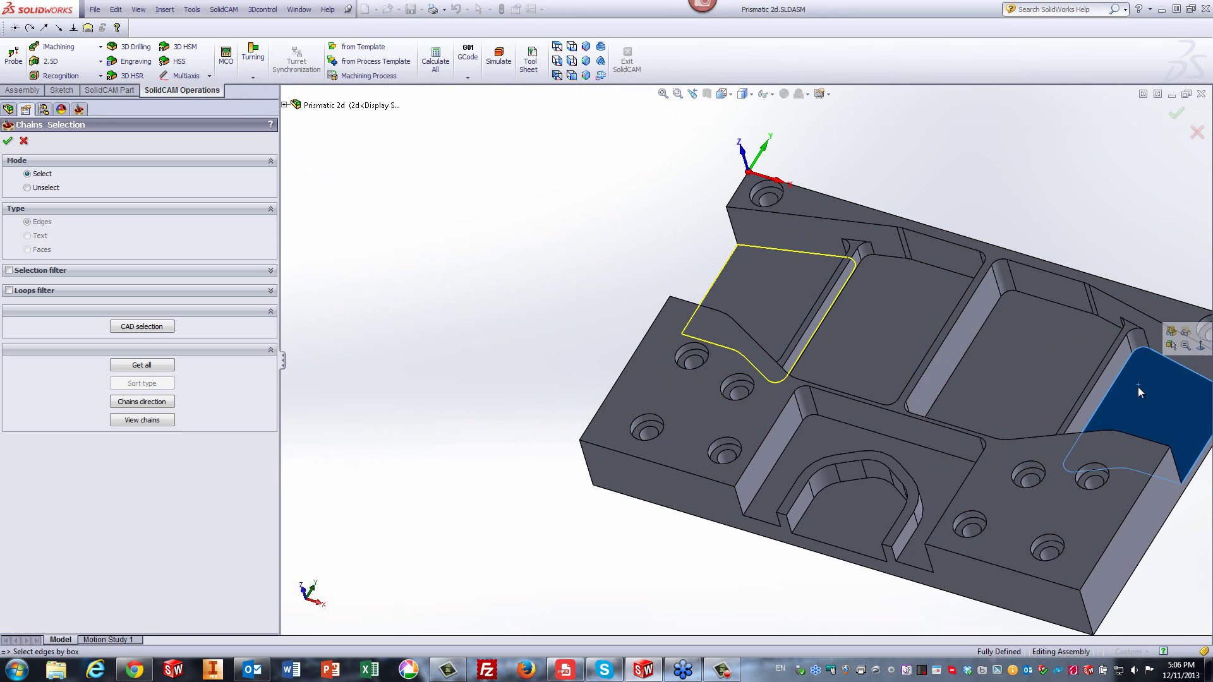
pyautogui.click(7, 142)
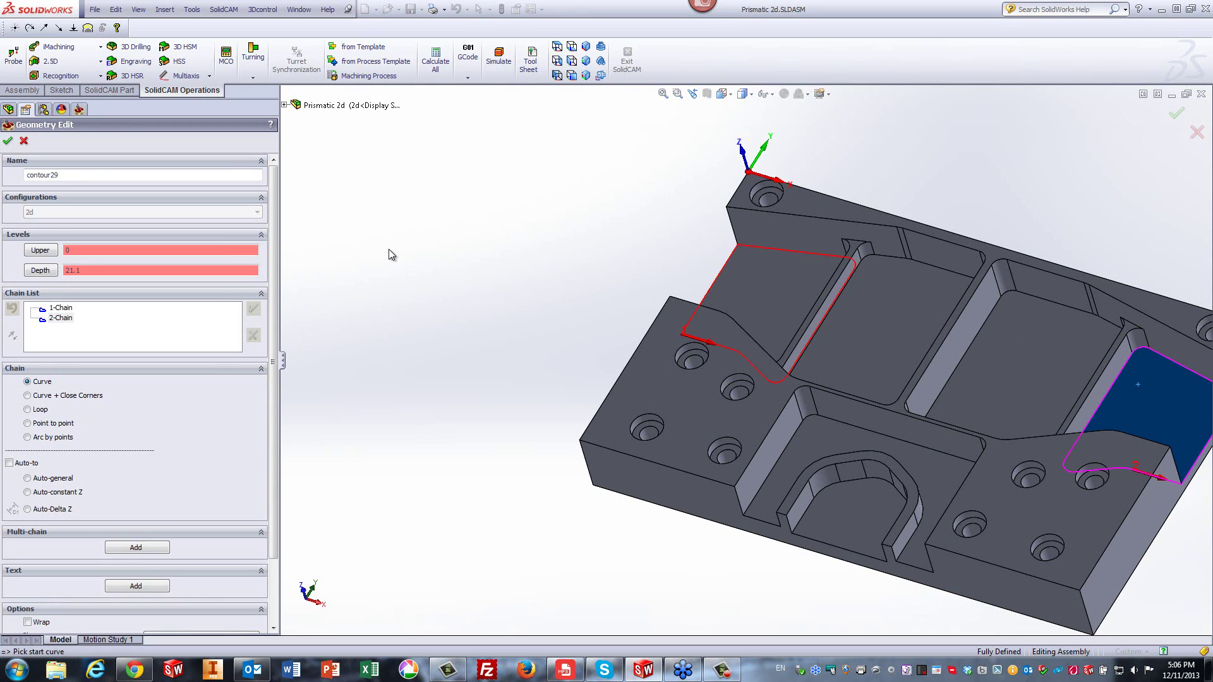
# - Mark the outer edge of each of the two end-pocket chains as open
pyautogui.rightClick(63, 310)
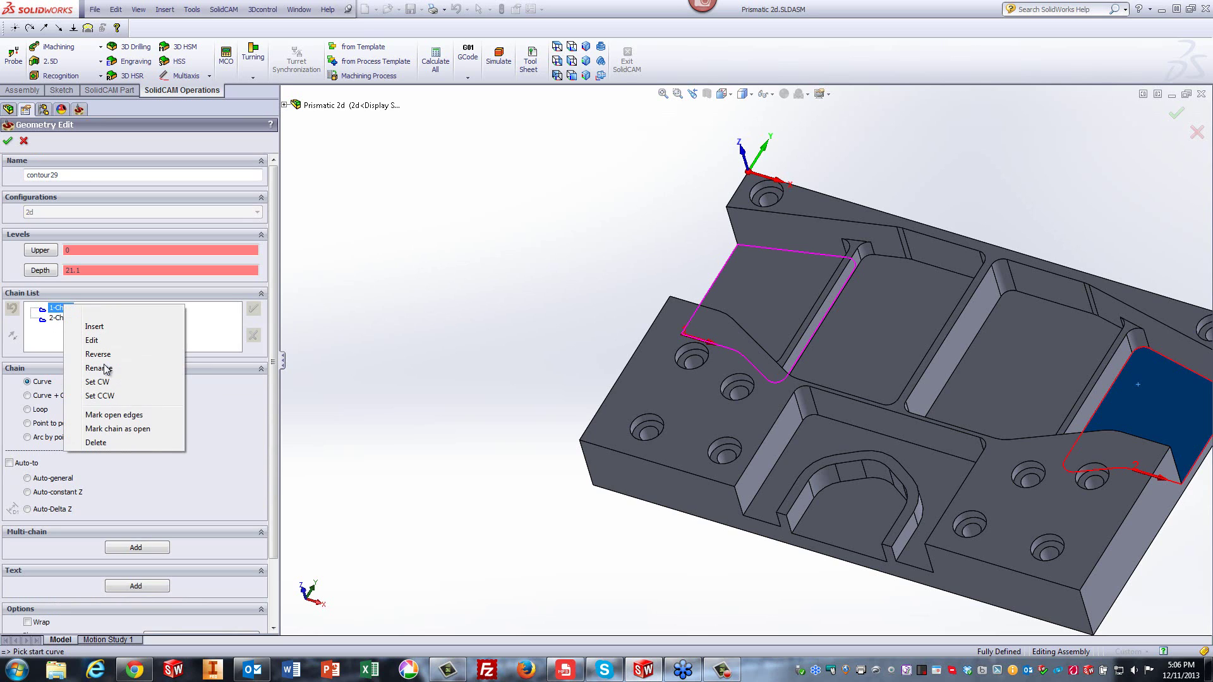
pyautogui.click(138, 417)
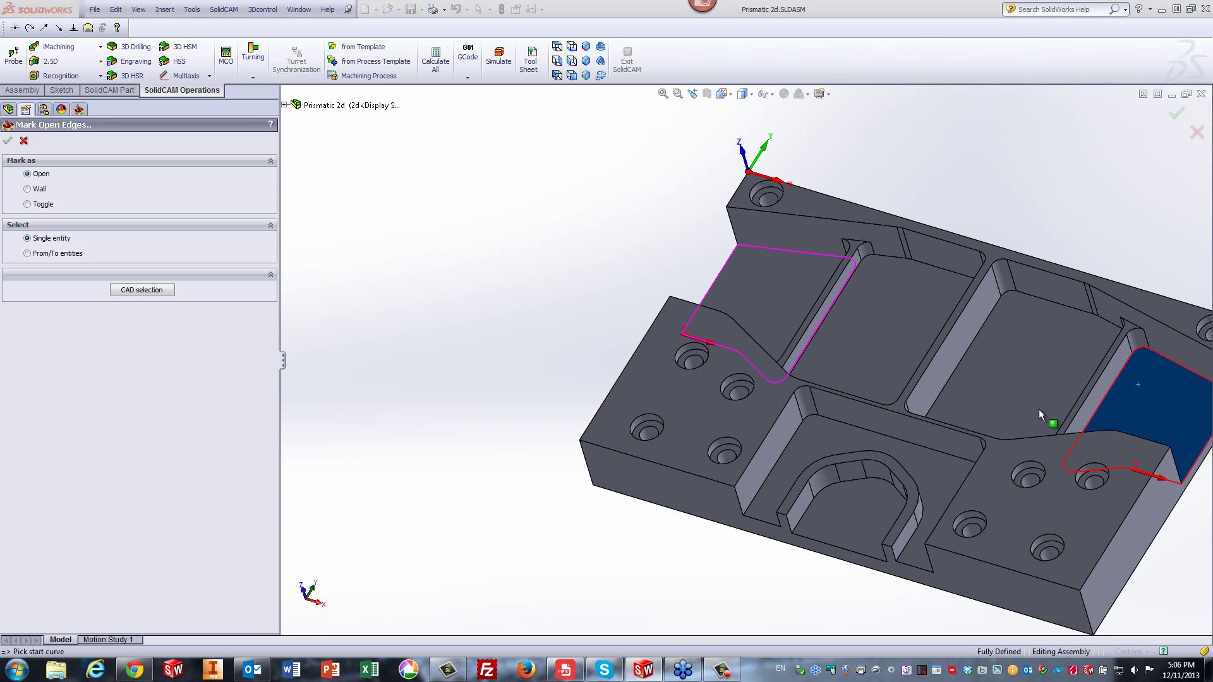
pyautogui.click(716, 278)
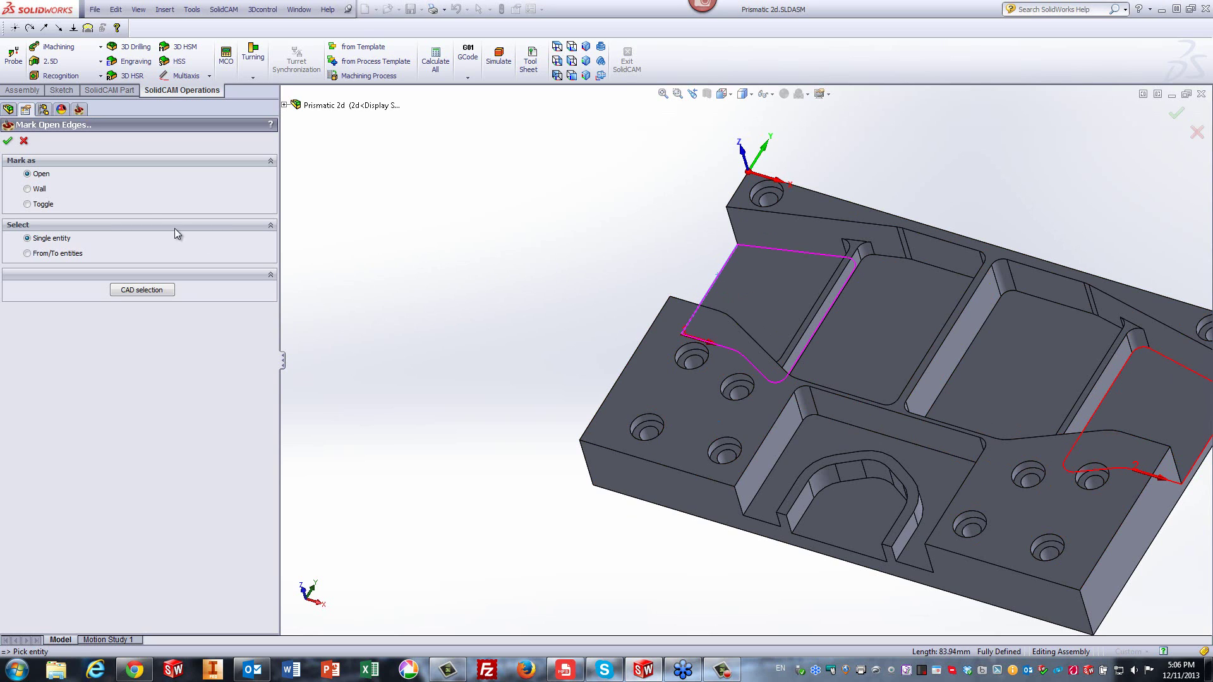
pyautogui.click(8, 142)
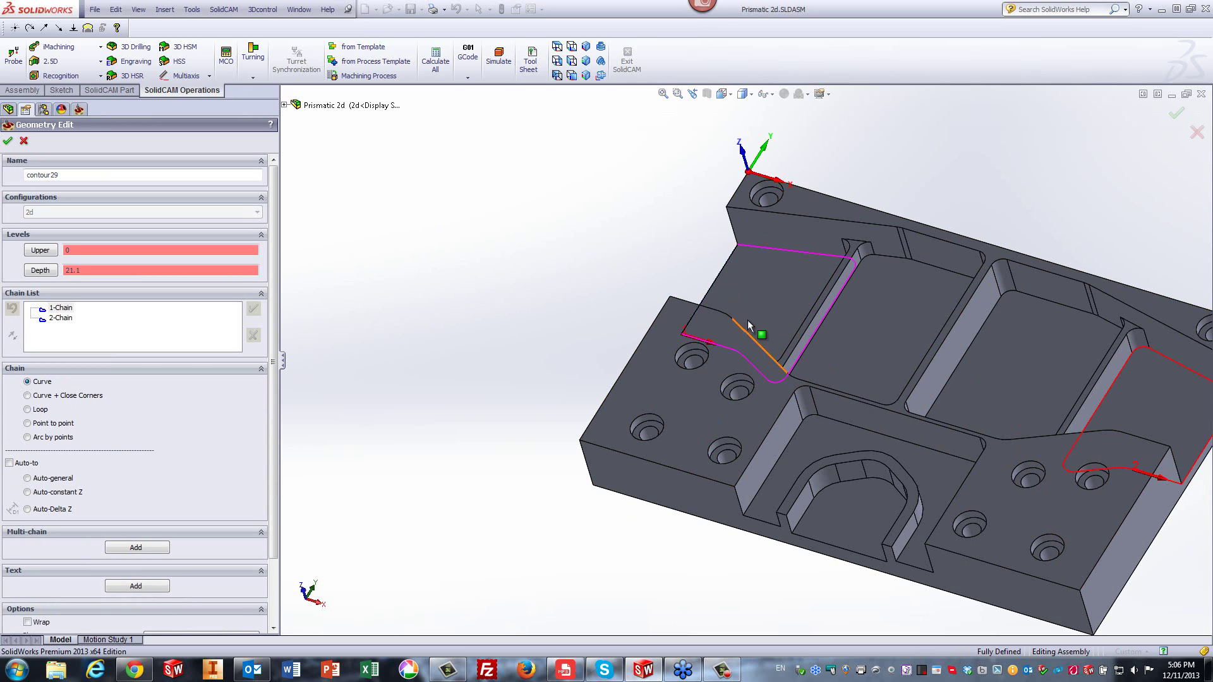
pyautogui.scroll(2, 764, 330)
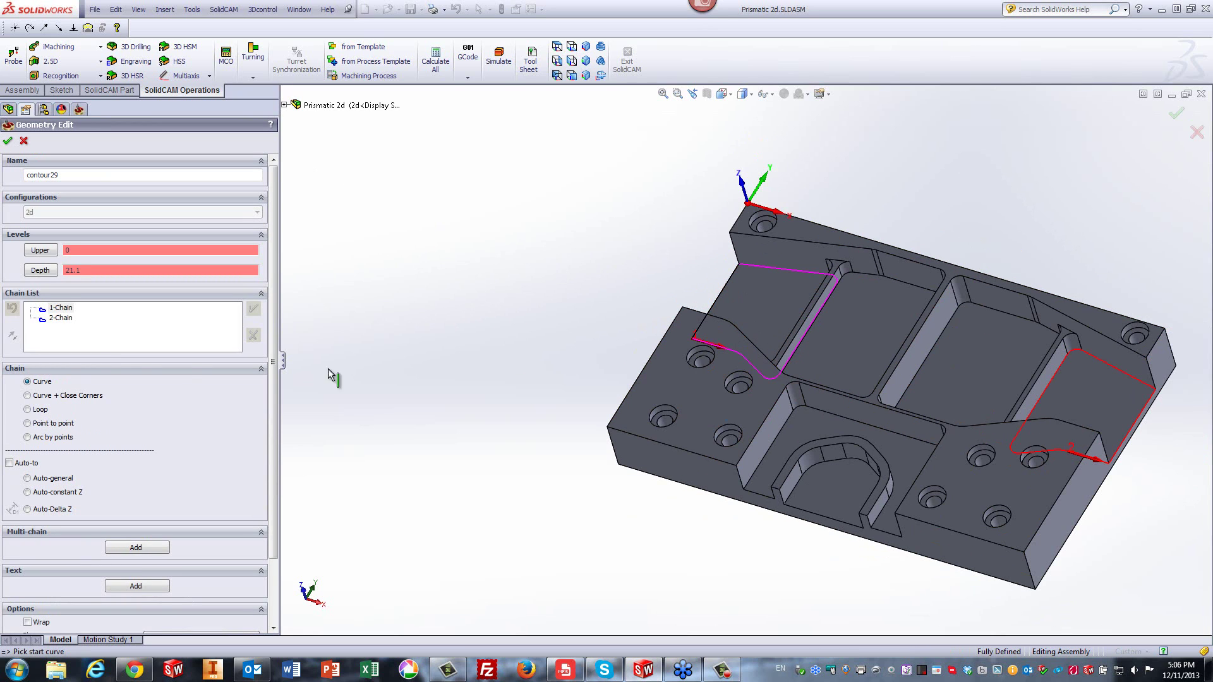
pyautogui.rightClick(68, 319)
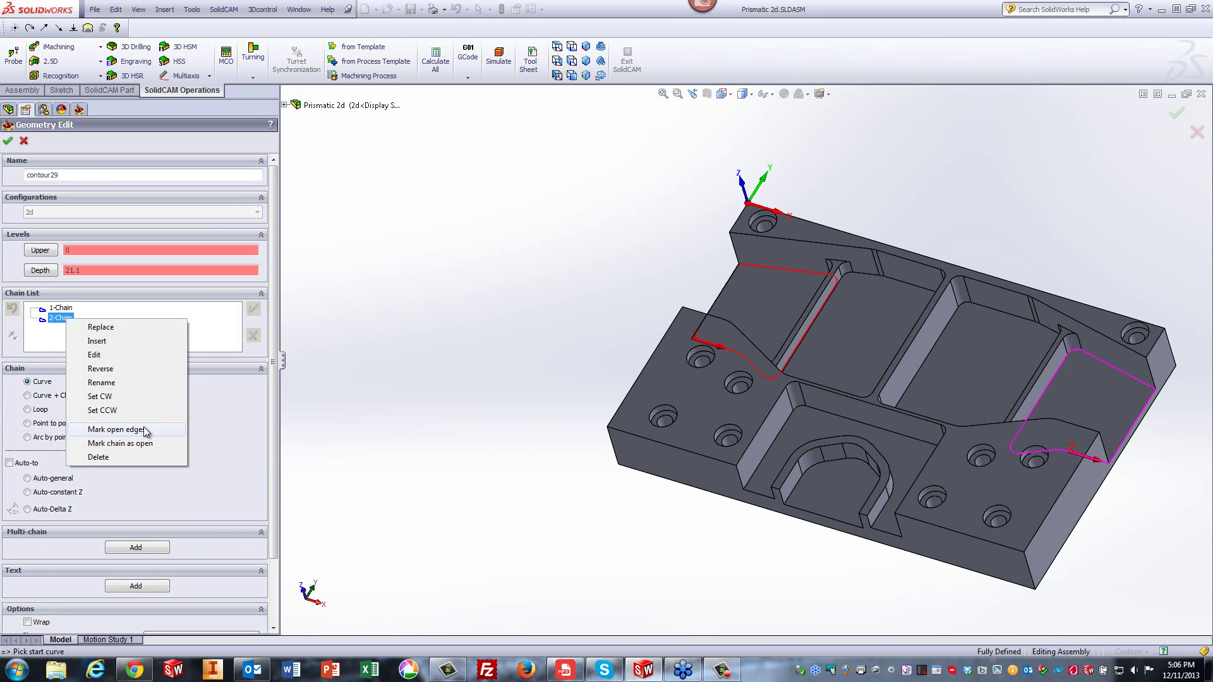
pyautogui.click(115, 430)
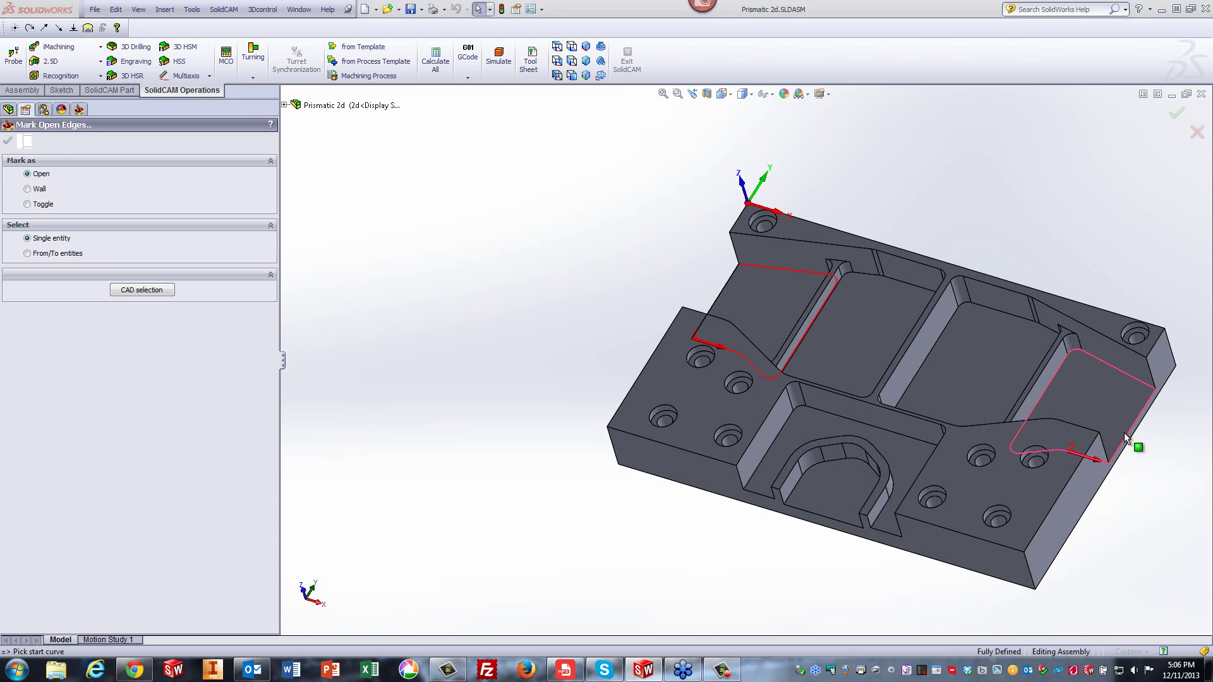
pyautogui.click(1128, 441)
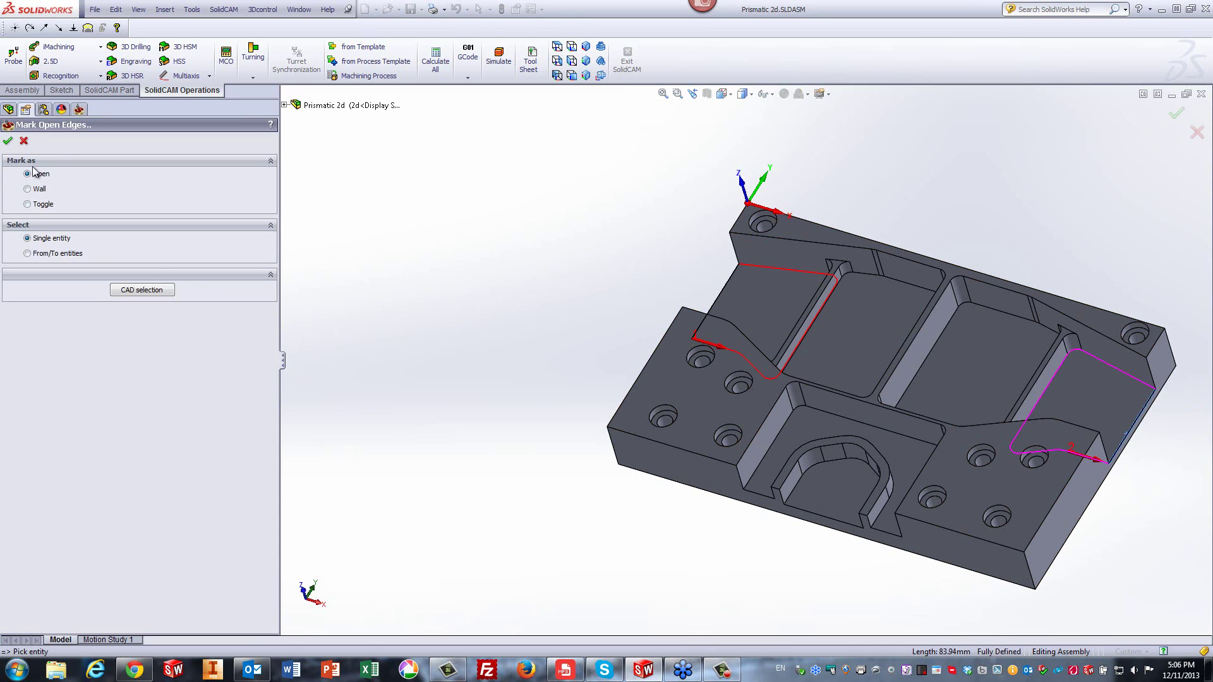
pyautogui.click(8, 142)
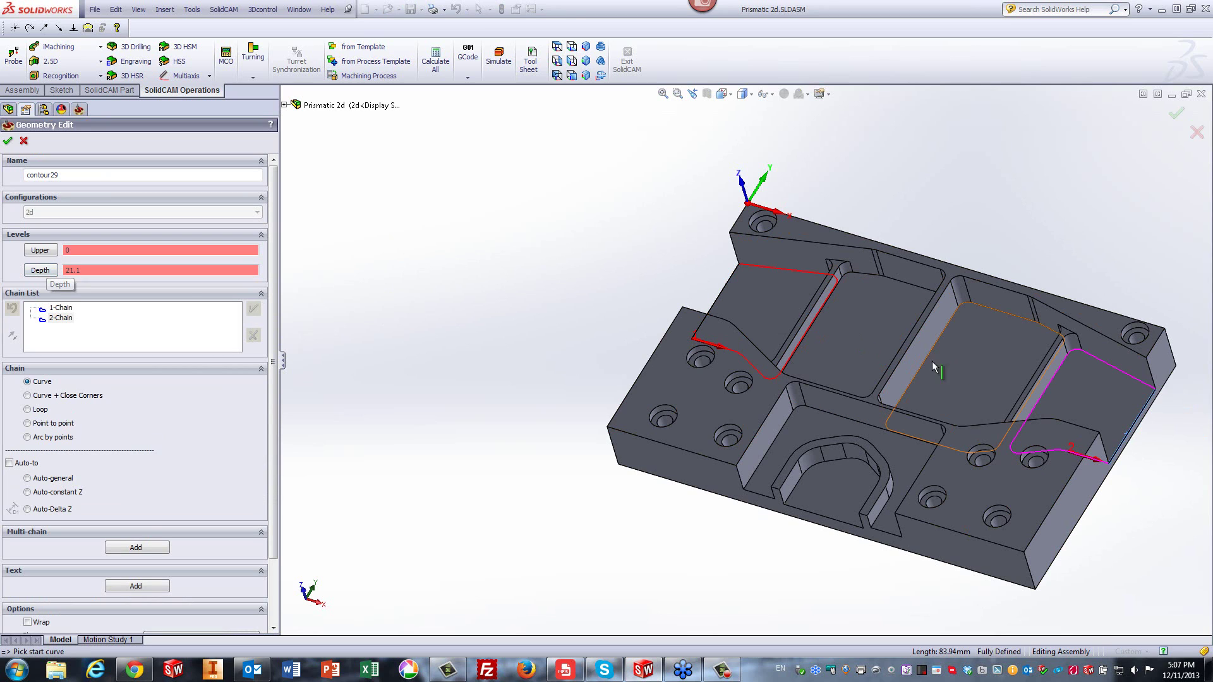
# - Pick the rib top at Z -21.1 as upper level and the end pocket's floor at Z -42 as lower level, and save and calculate the operation
pyautogui.click(41, 250)
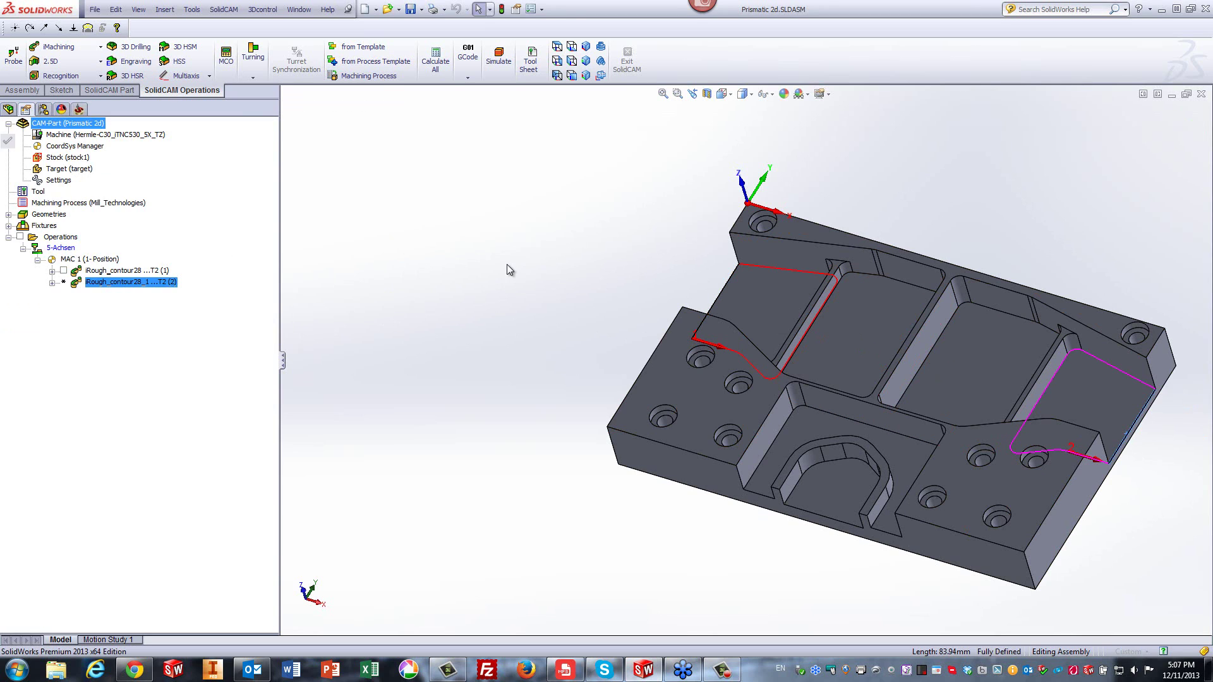
pyautogui.scroll(-3, 972, 250)
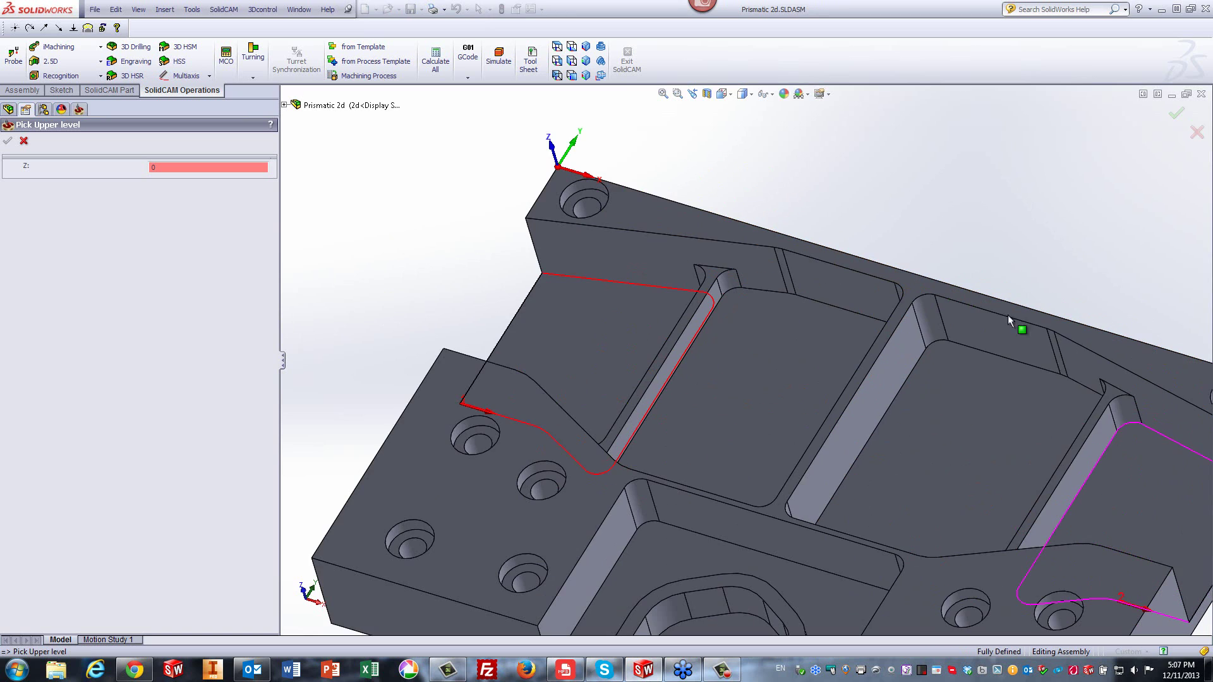
pyautogui.click(1105, 407)
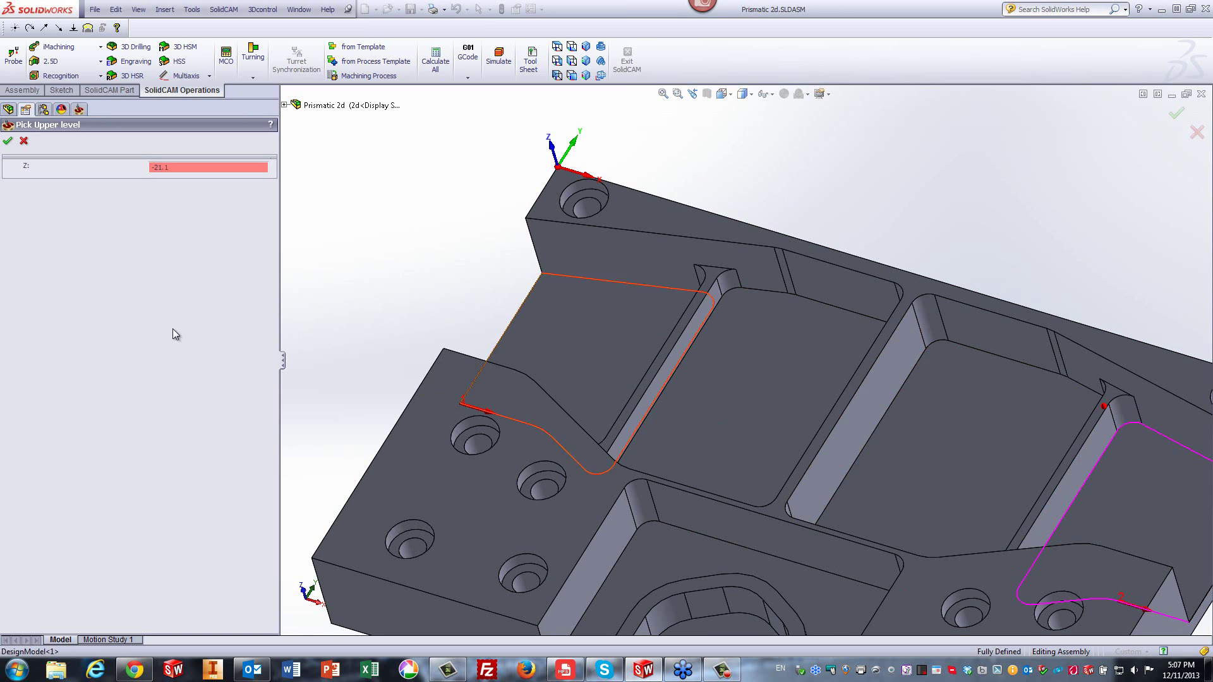
pyautogui.click(7, 141)
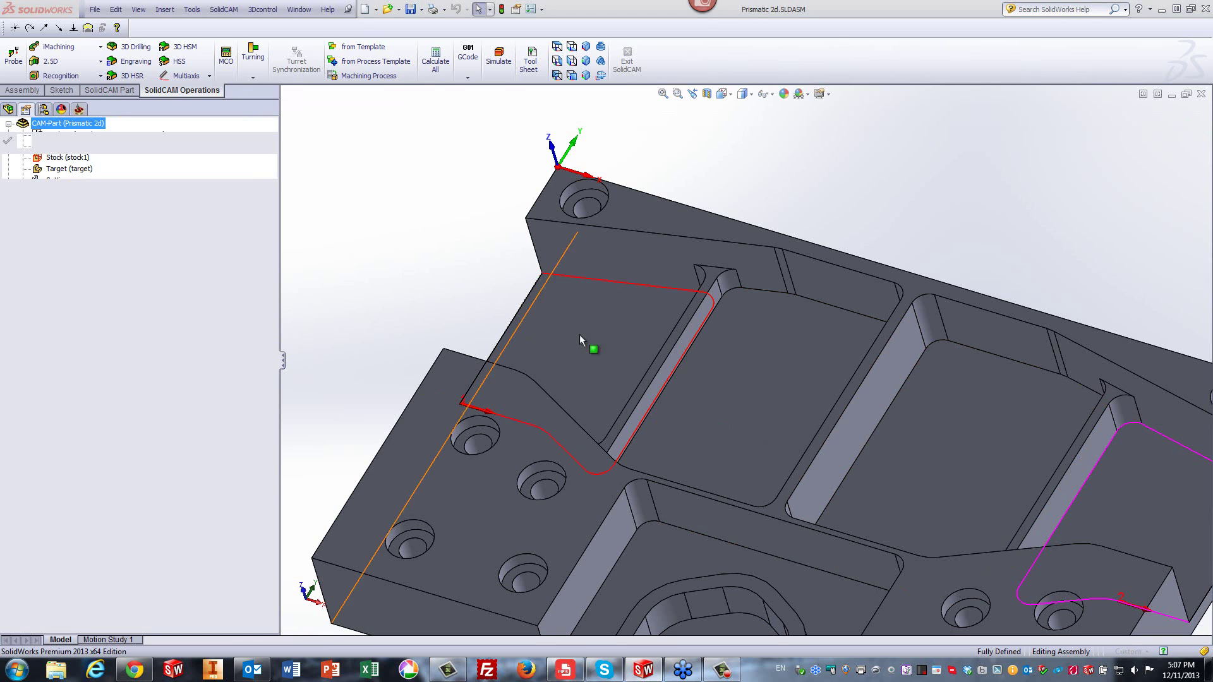
pyautogui.click(635, 341)
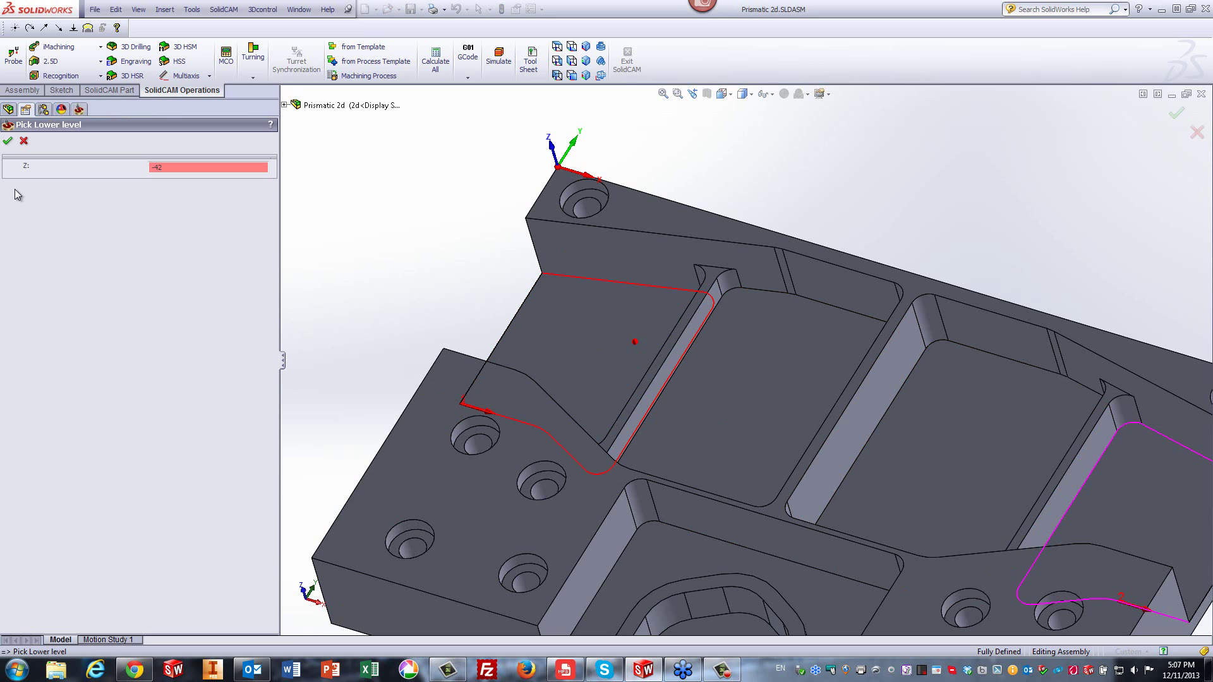
pyautogui.click(7, 141)
pyautogui.click(8, 142)
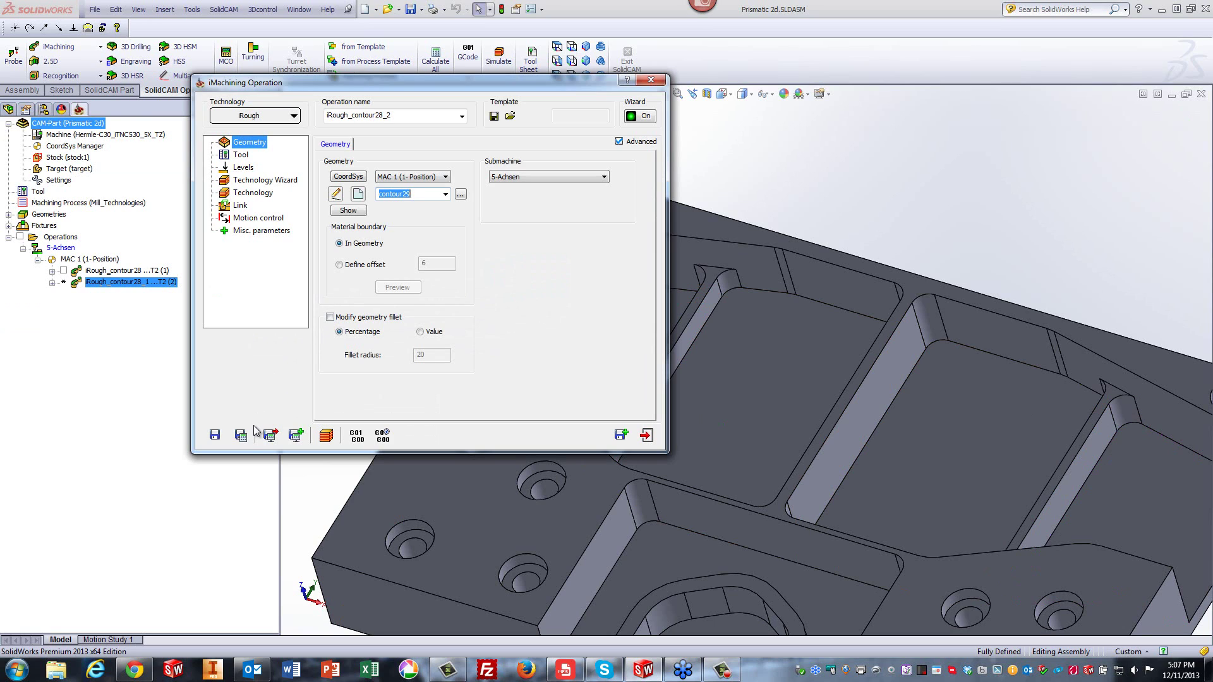
pyautogui.click(243, 436)
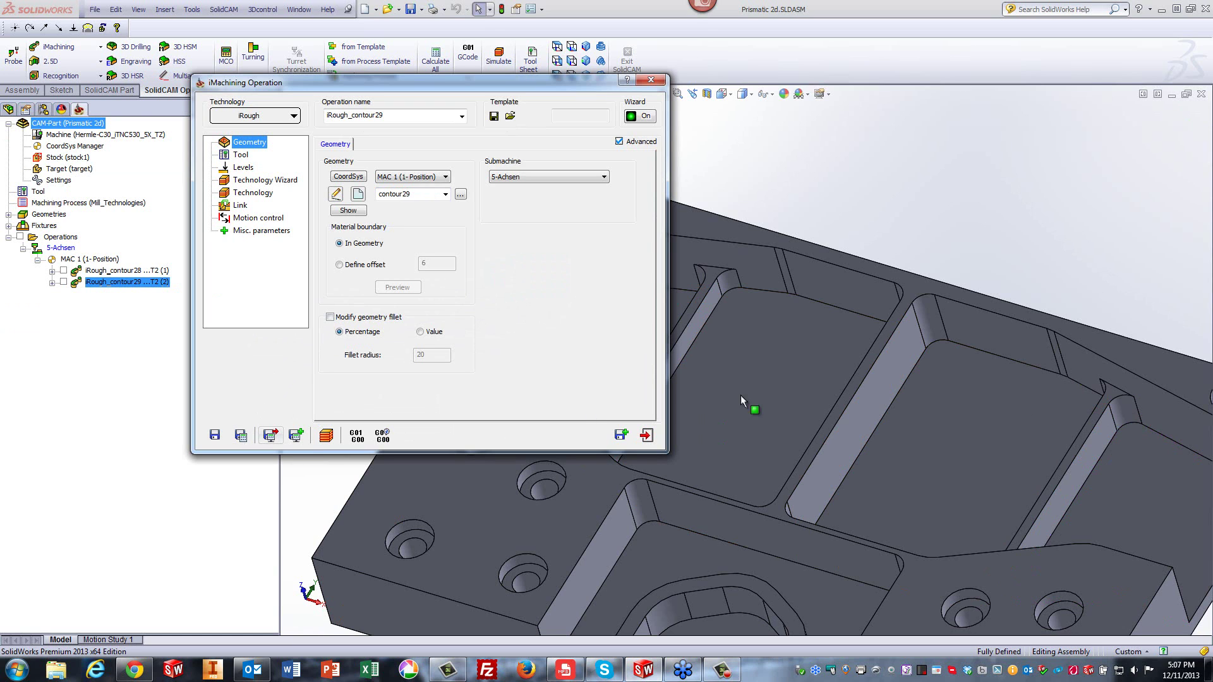
# - Save and copy the end-pocket operation, and define new geometry with multi-chains from the floor faces of the two middle pockets
pyautogui.click(1014, 243)
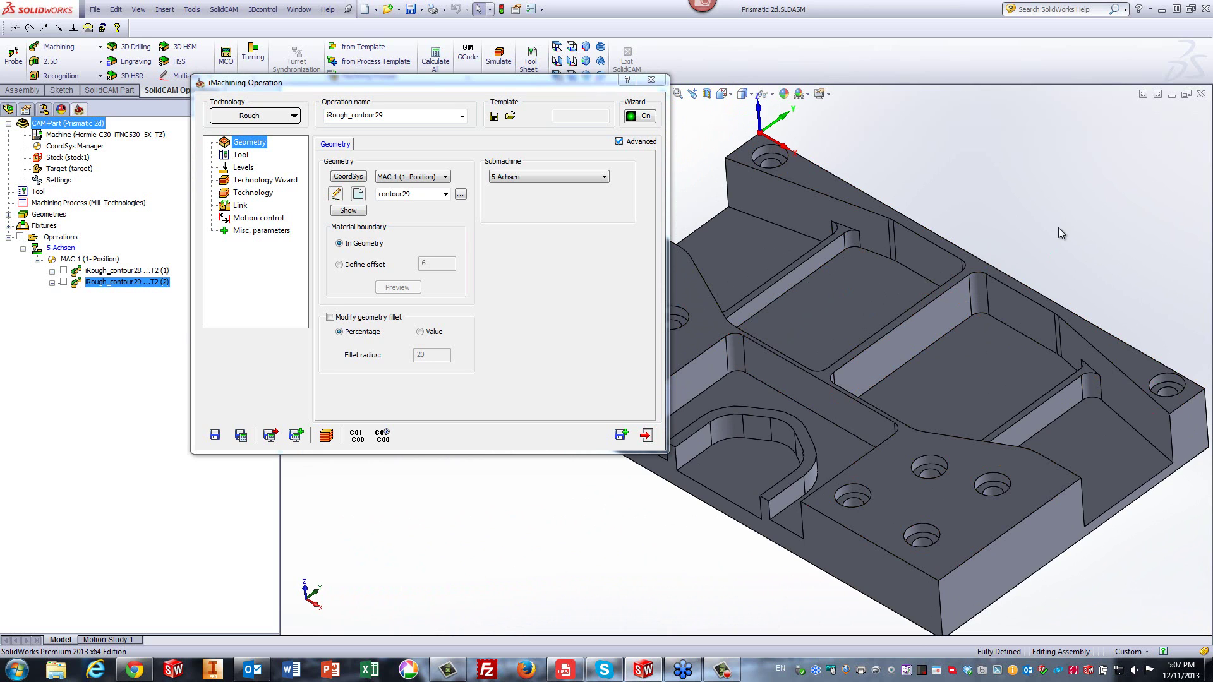
pyautogui.click(616, 436)
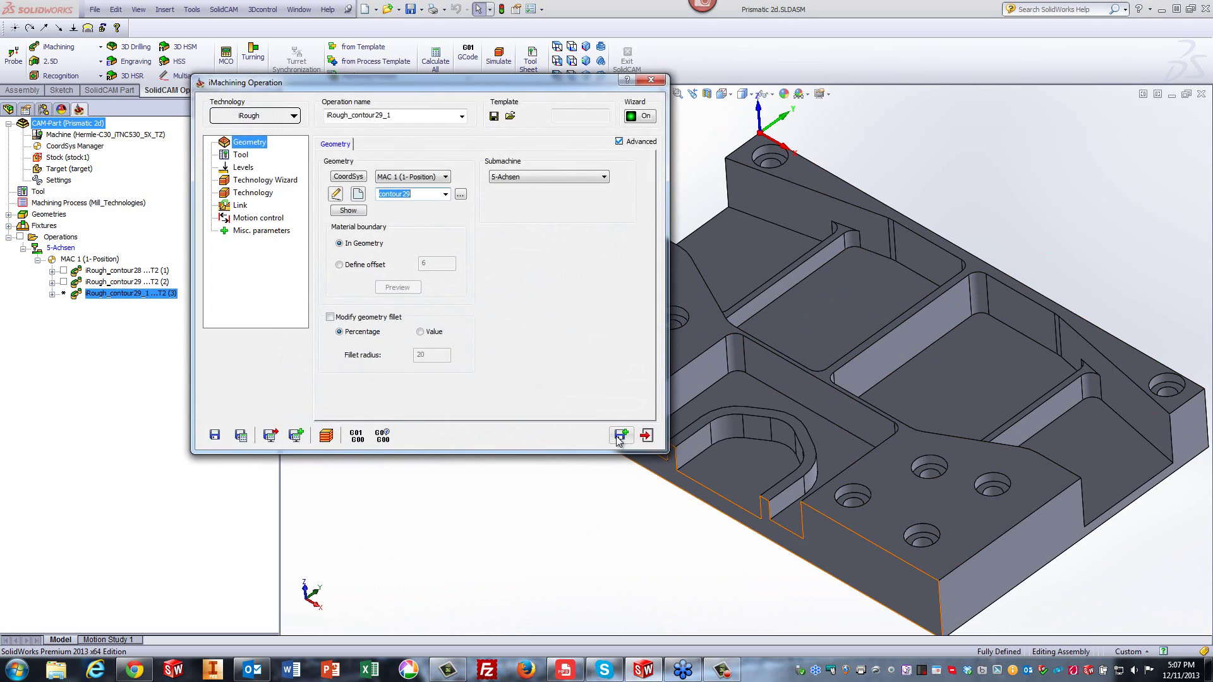
pyautogui.click(357, 195)
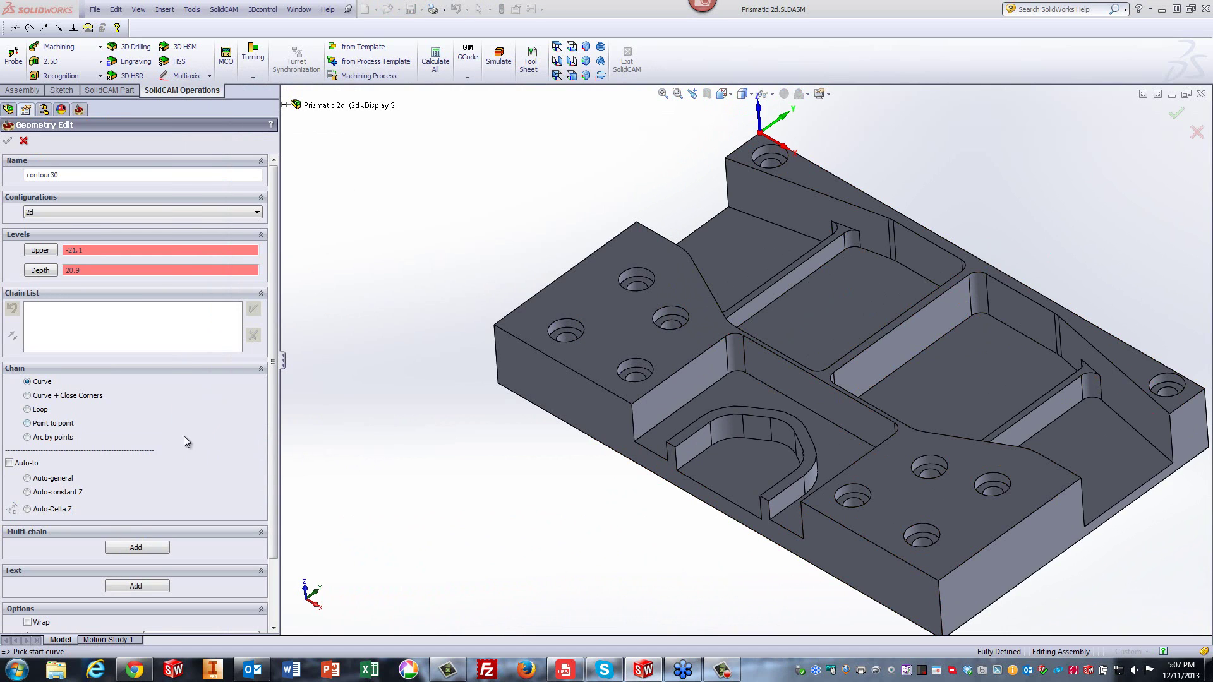
pyautogui.click(148, 548)
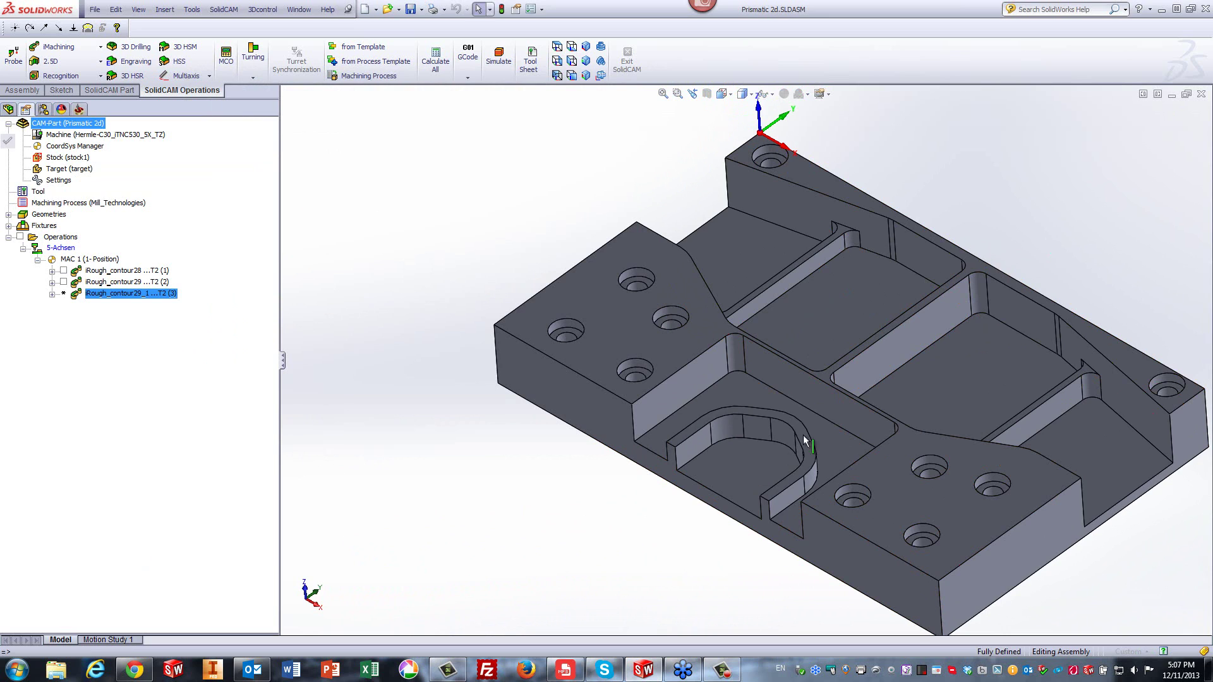
pyautogui.click(961, 374)
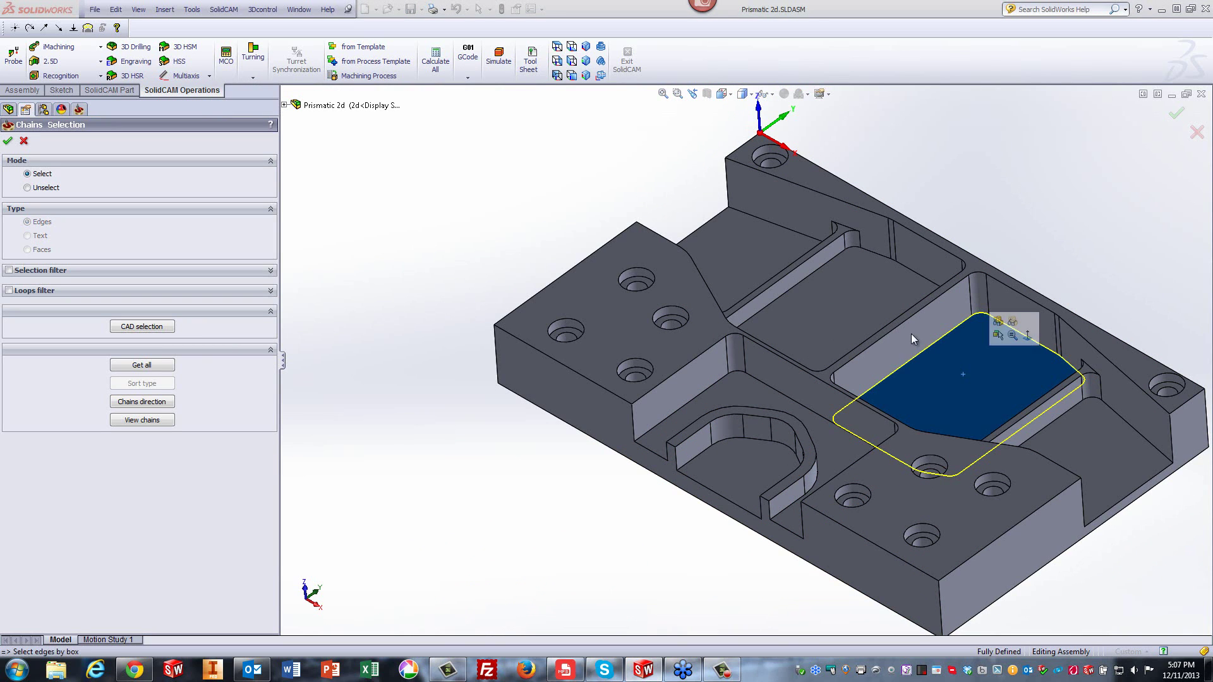
pyautogui.click(861, 303)
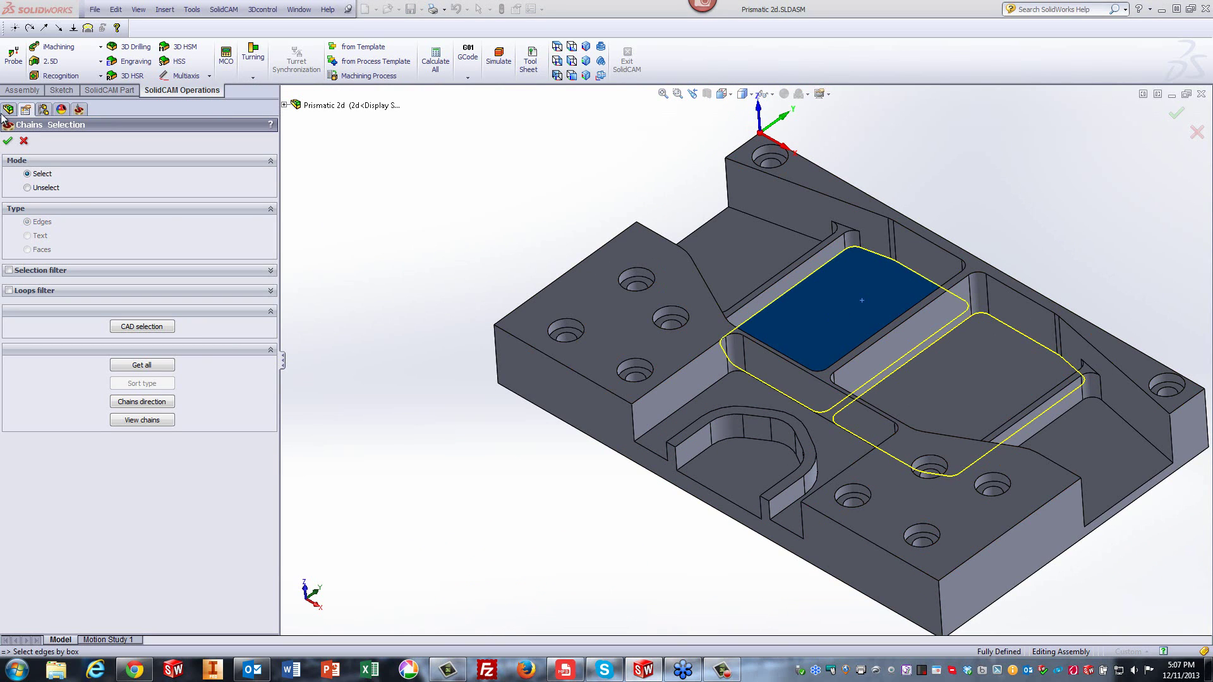
pyautogui.click(7, 141)
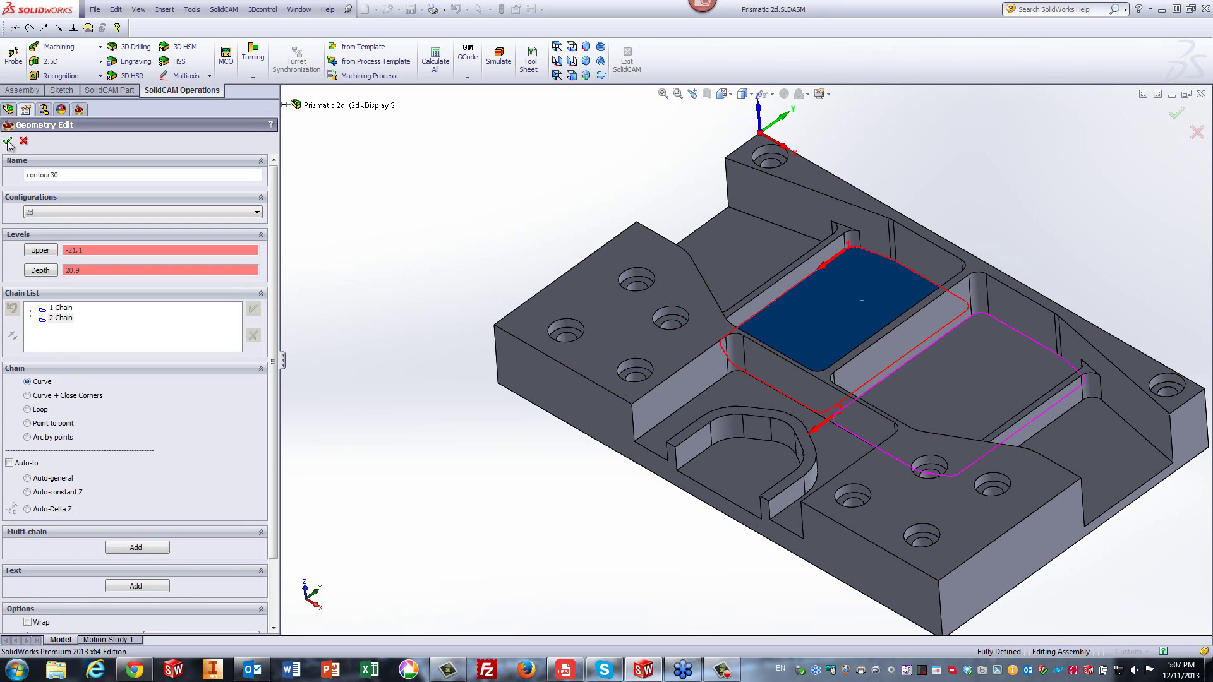
# - Set the depth to 13.9 by picking a middle pocket's floor, accept the geometry, and save and calculate the operation
pyautogui.click(47, 270)
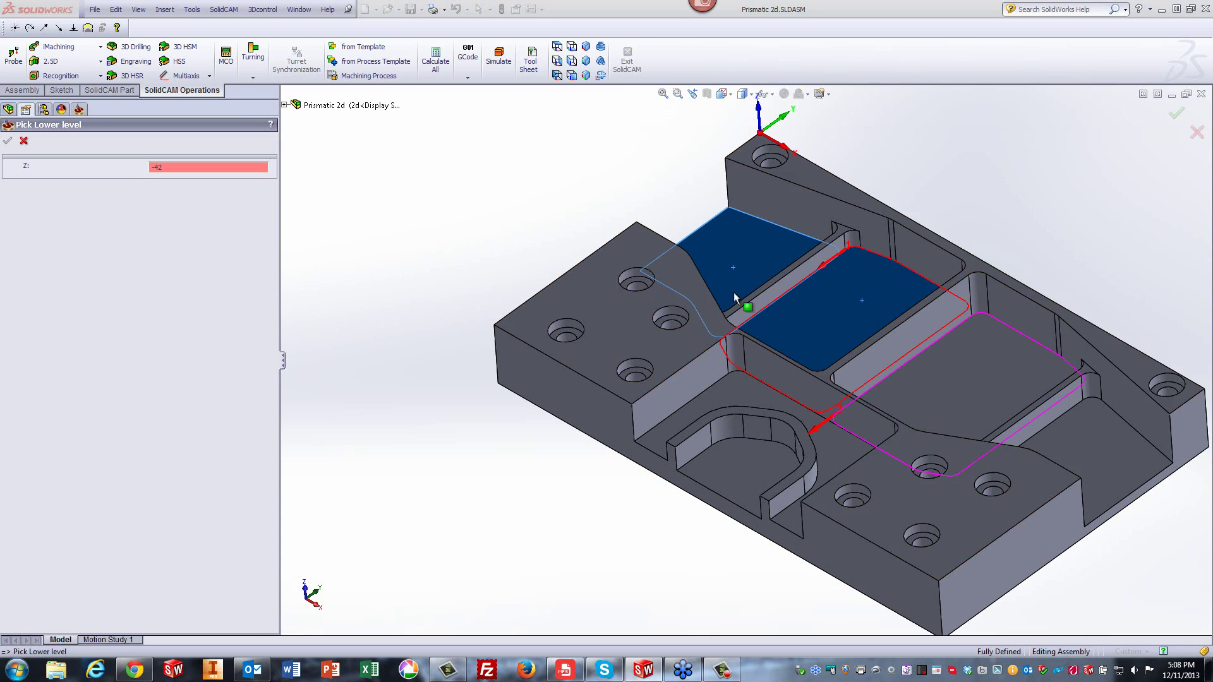
pyautogui.click(815, 311)
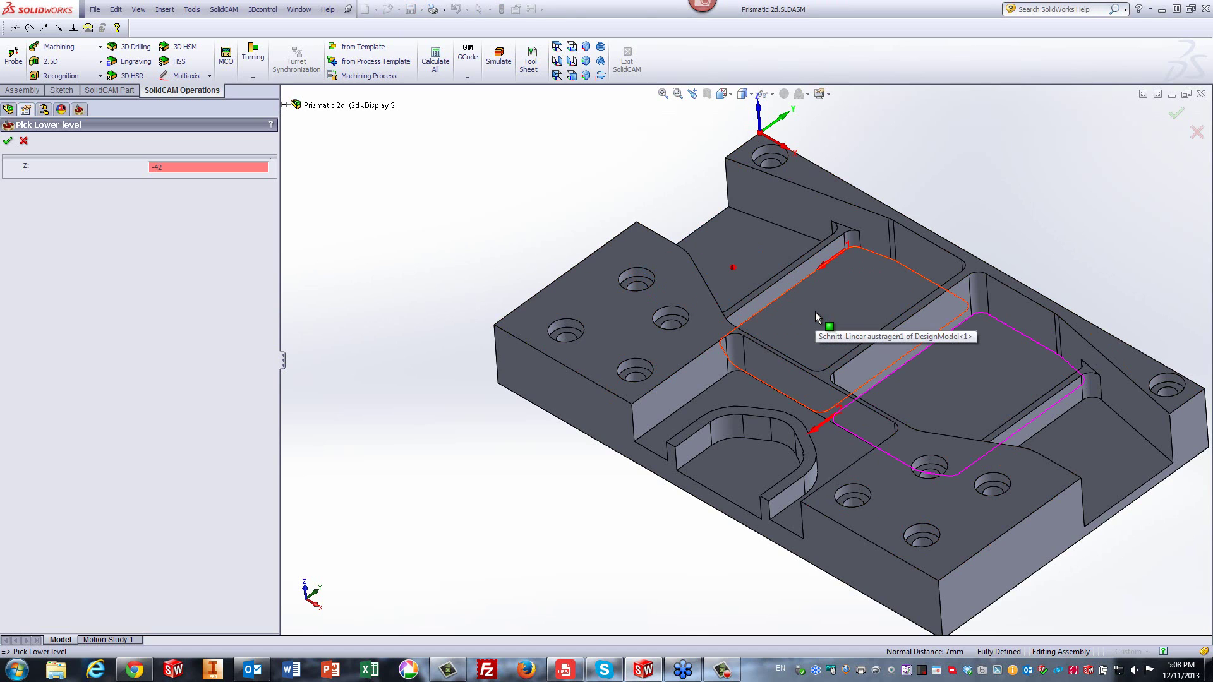
pyautogui.click(8, 141)
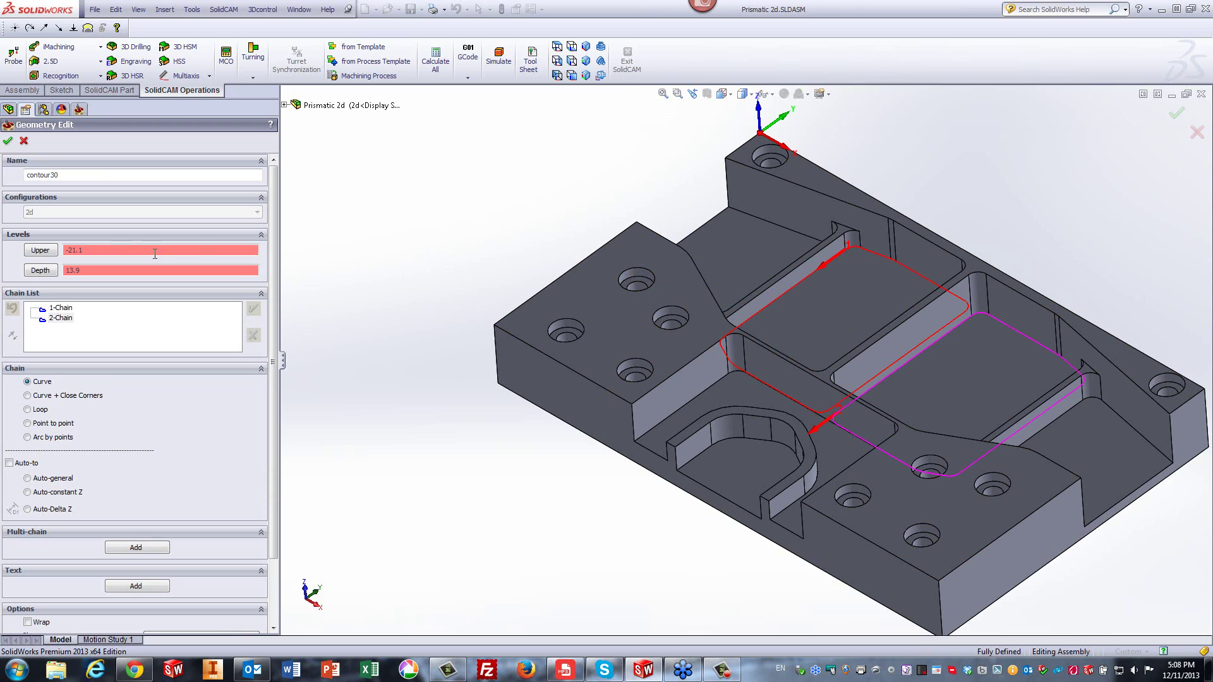
pyautogui.click(7, 140)
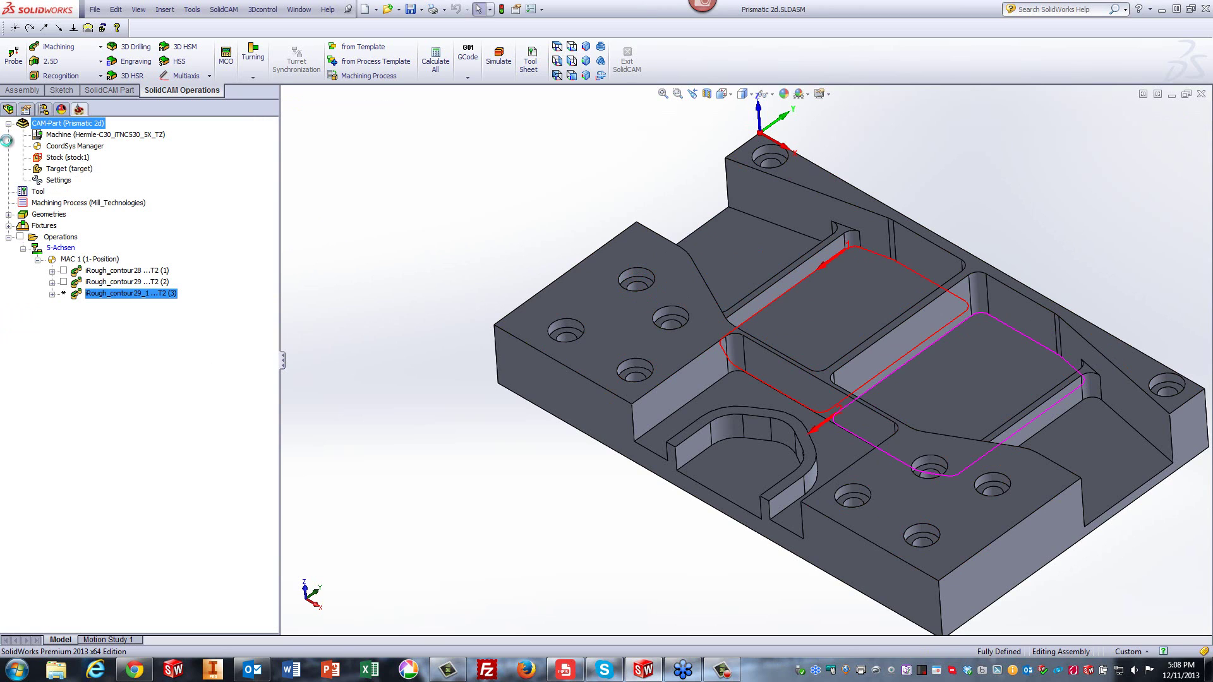
pyautogui.click(241, 436)
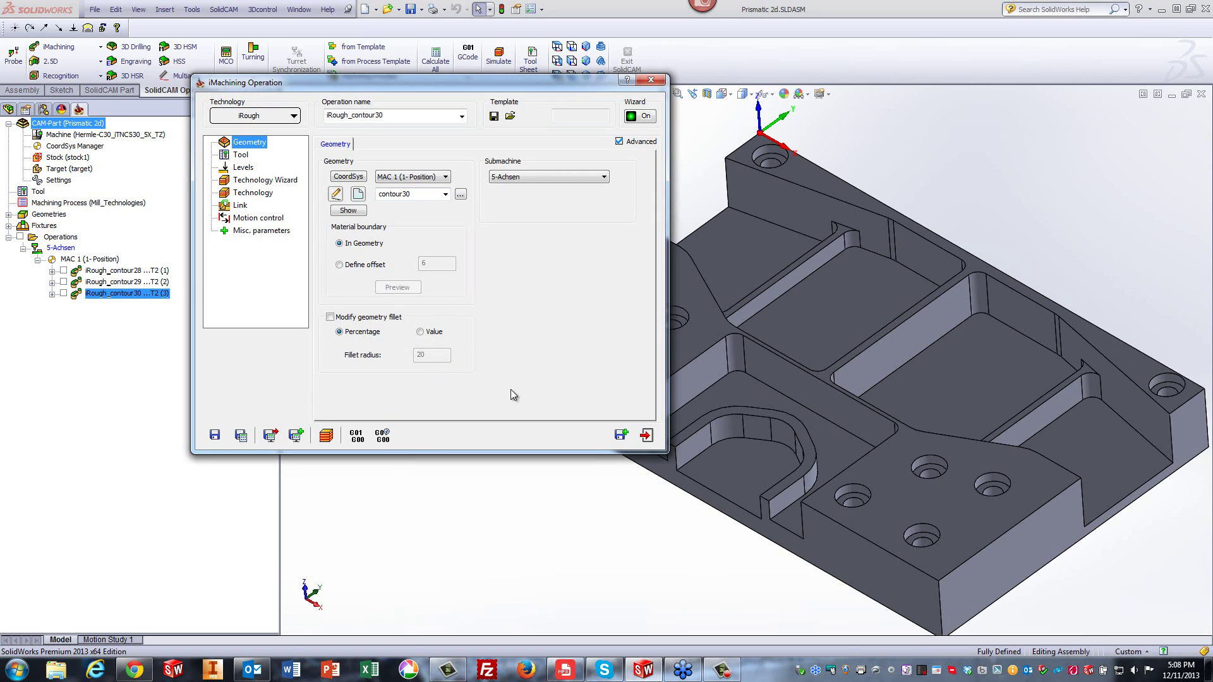
# - Save and copy the operation, and chain the upper edges around the U-shaped rib's open pocket with Auto-constant Z, closing it point to point across the open side
pyautogui.click(618, 435)
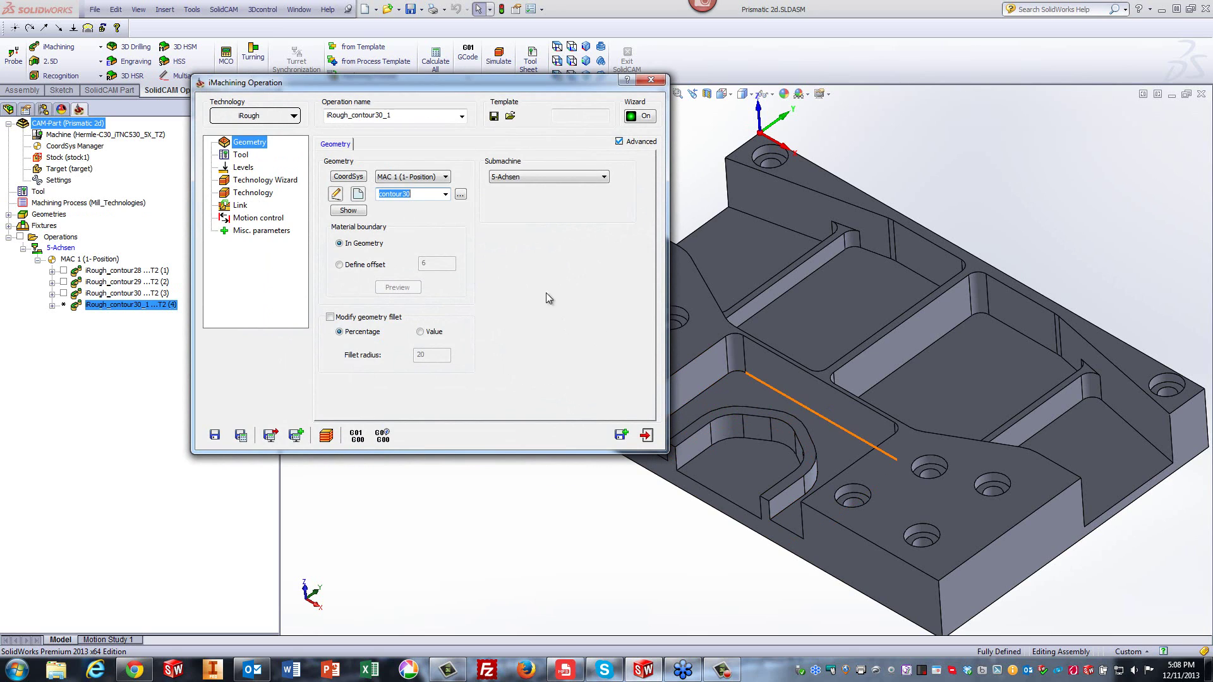
pyautogui.click(358, 195)
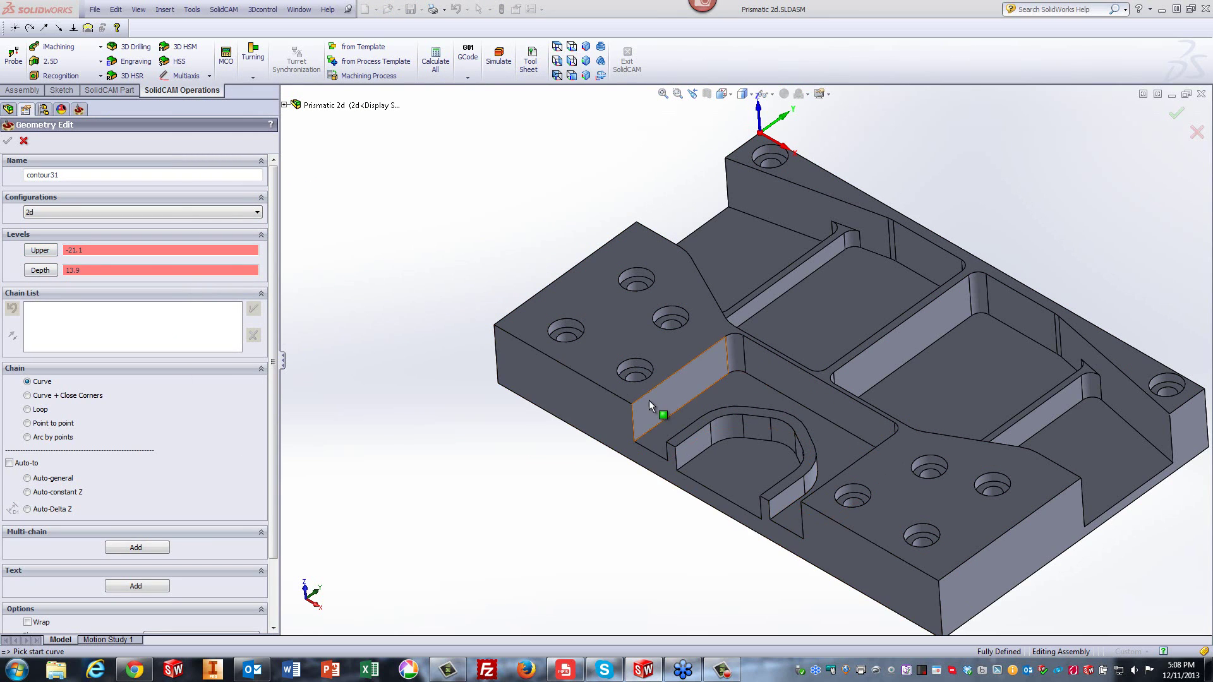
pyautogui.click(823, 495)
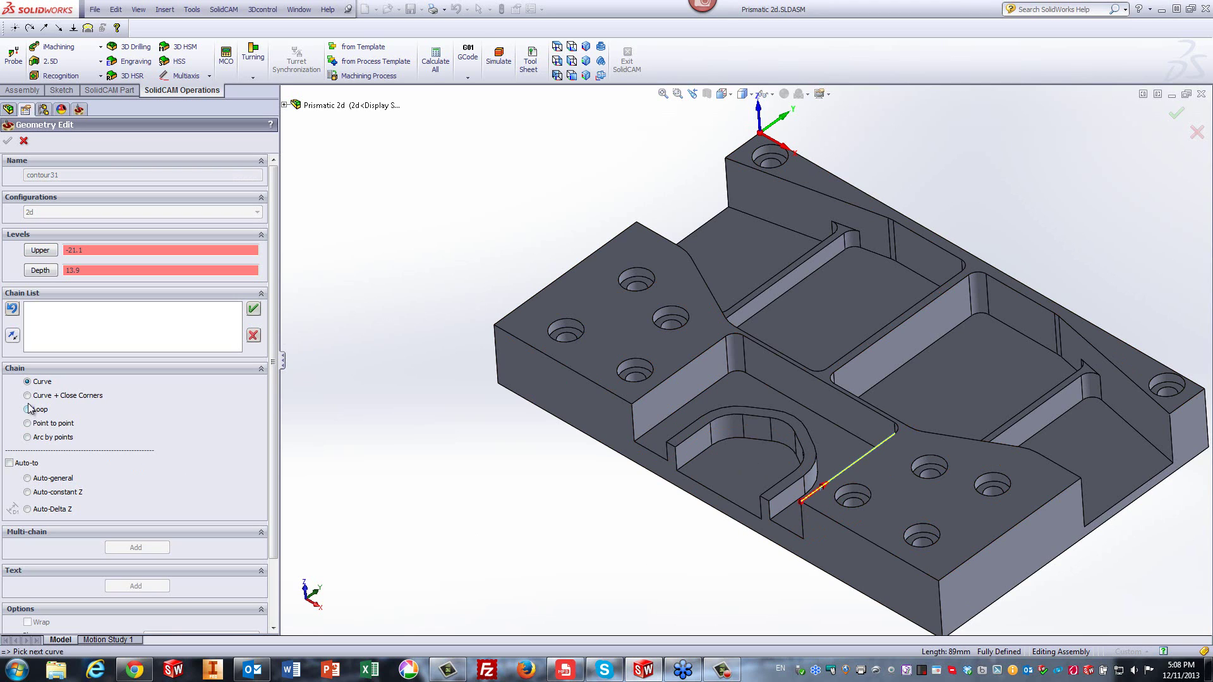
pyautogui.click(28, 492)
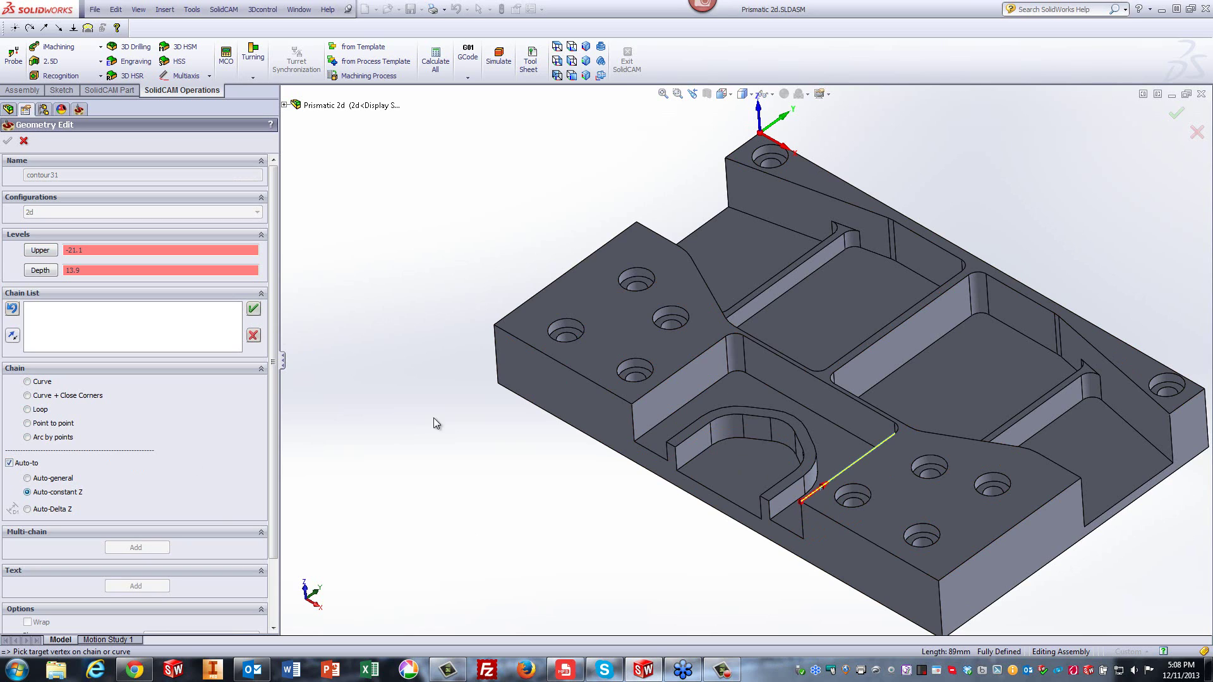
pyautogui.click(639, 400)
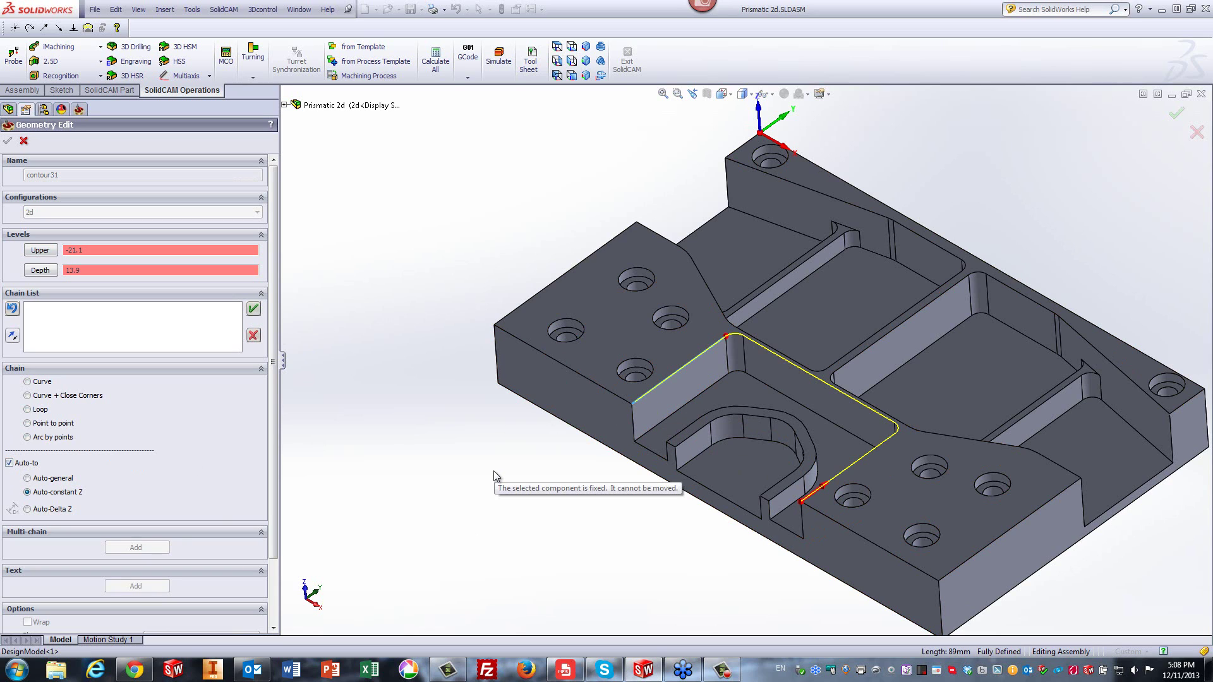
pyautogui.click(28, 423)
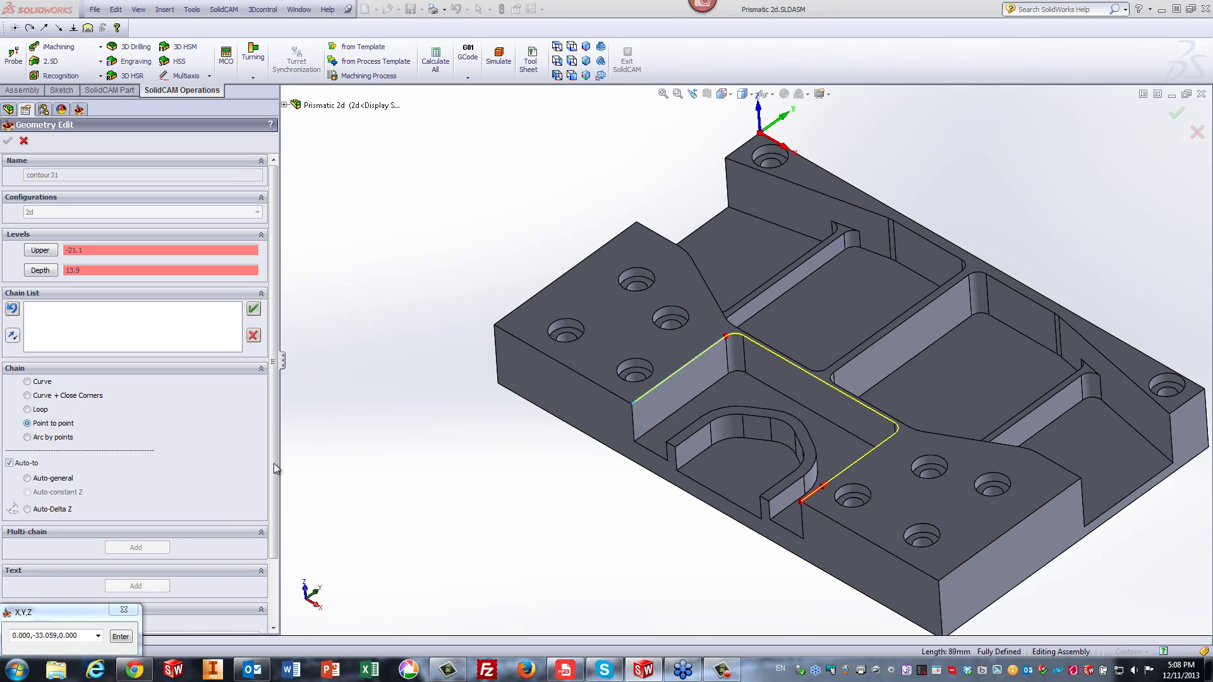
pyautogui.click(802, 503)
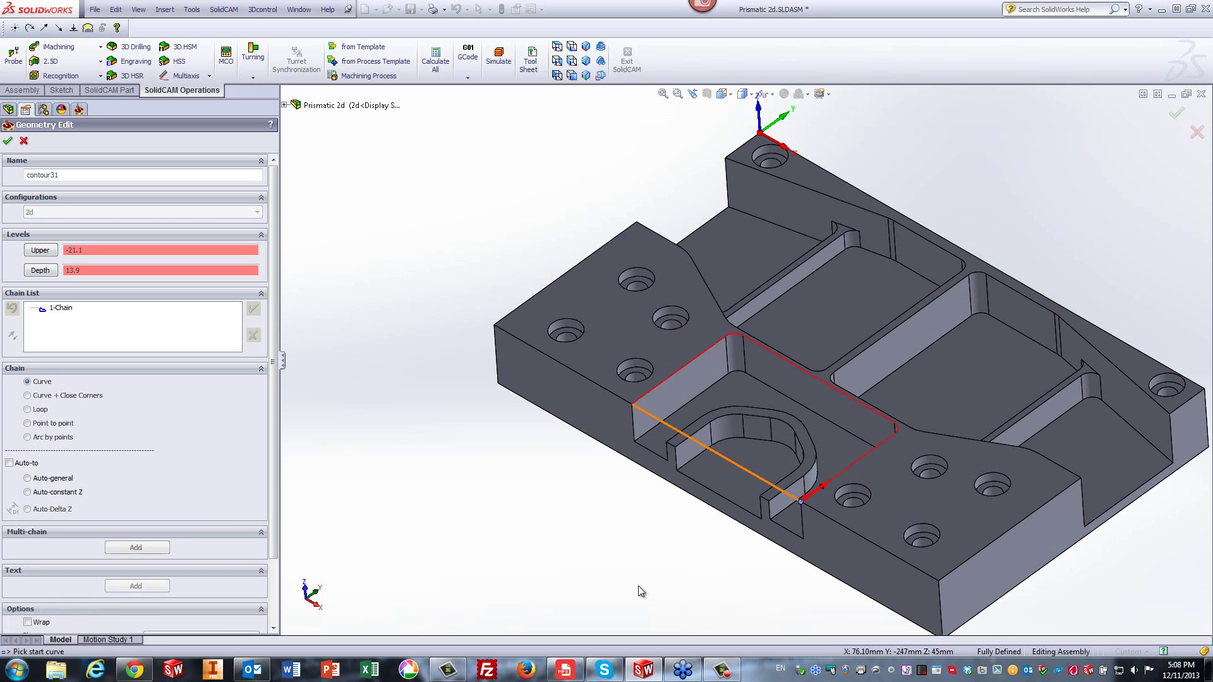
# - Mark the pocket chain's straight segment across the open side as open, using From/To entities between its two end points
pyautogui.rightClick(76, 311)
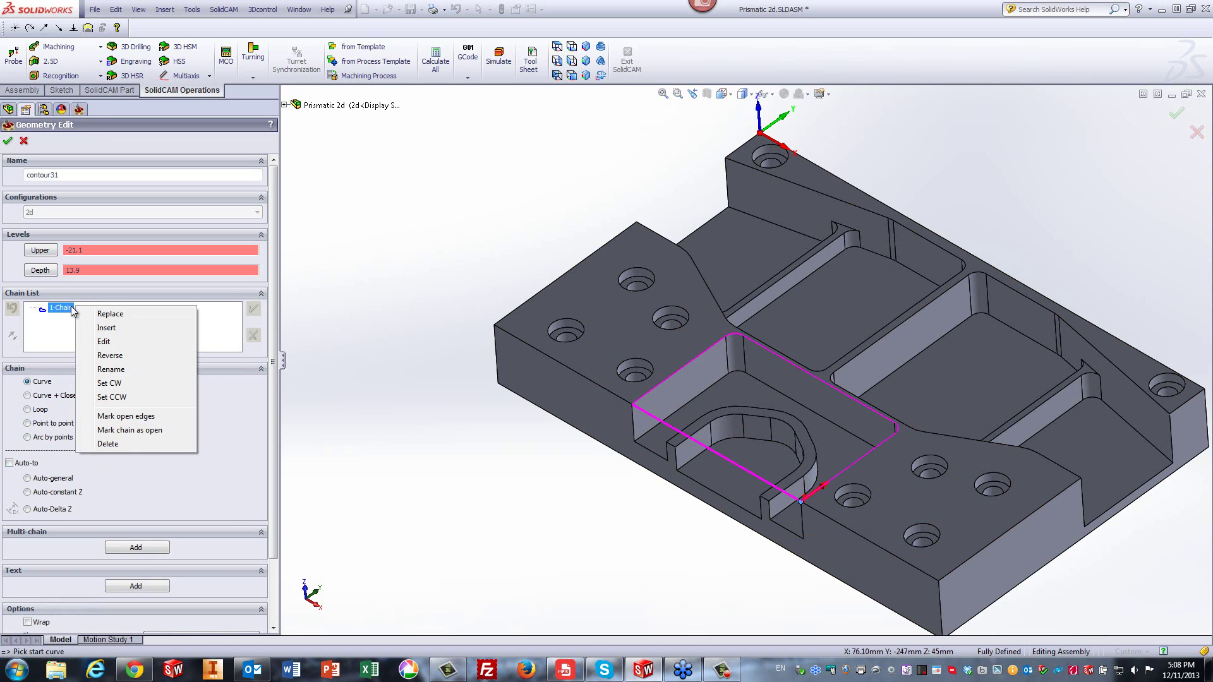
pyautogui.click(134, 417)
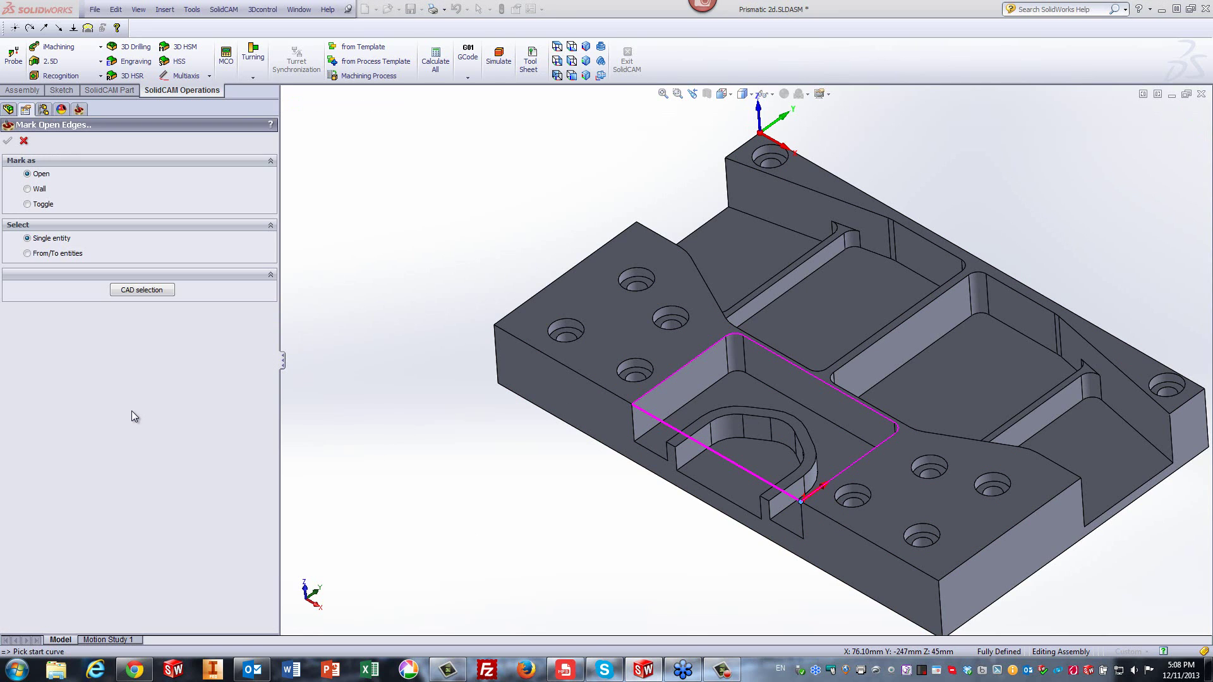
pyautogui.click(27, 253)
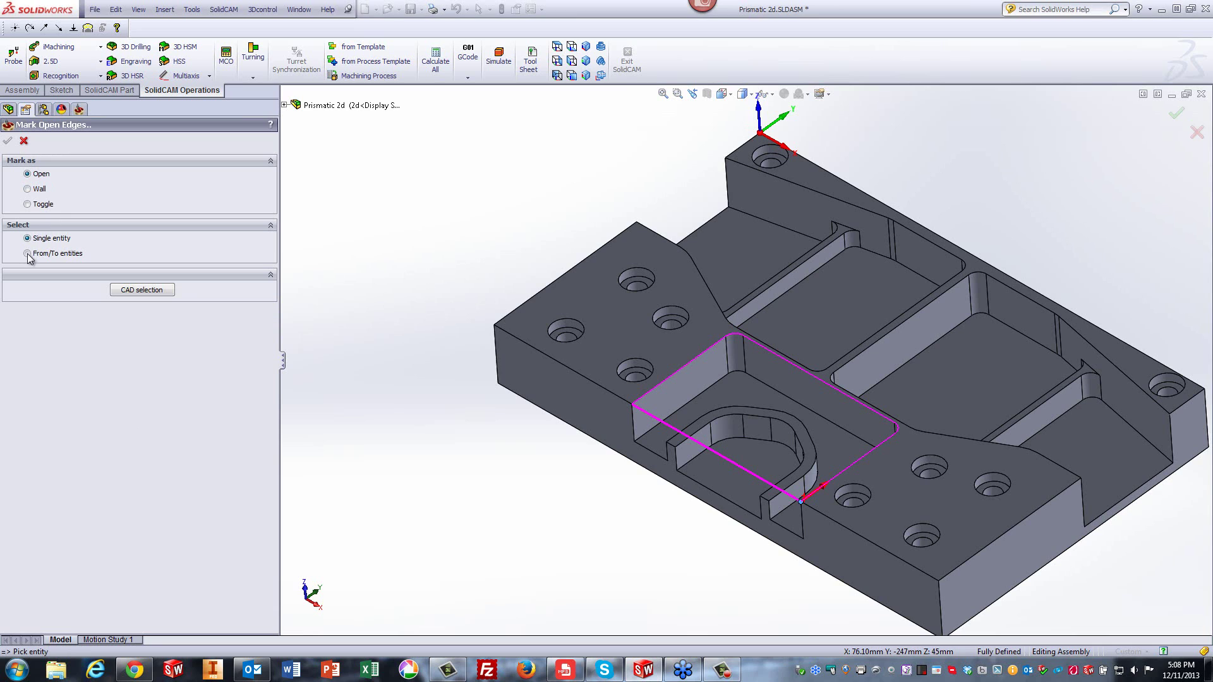
pyautogui.click(633, 405)
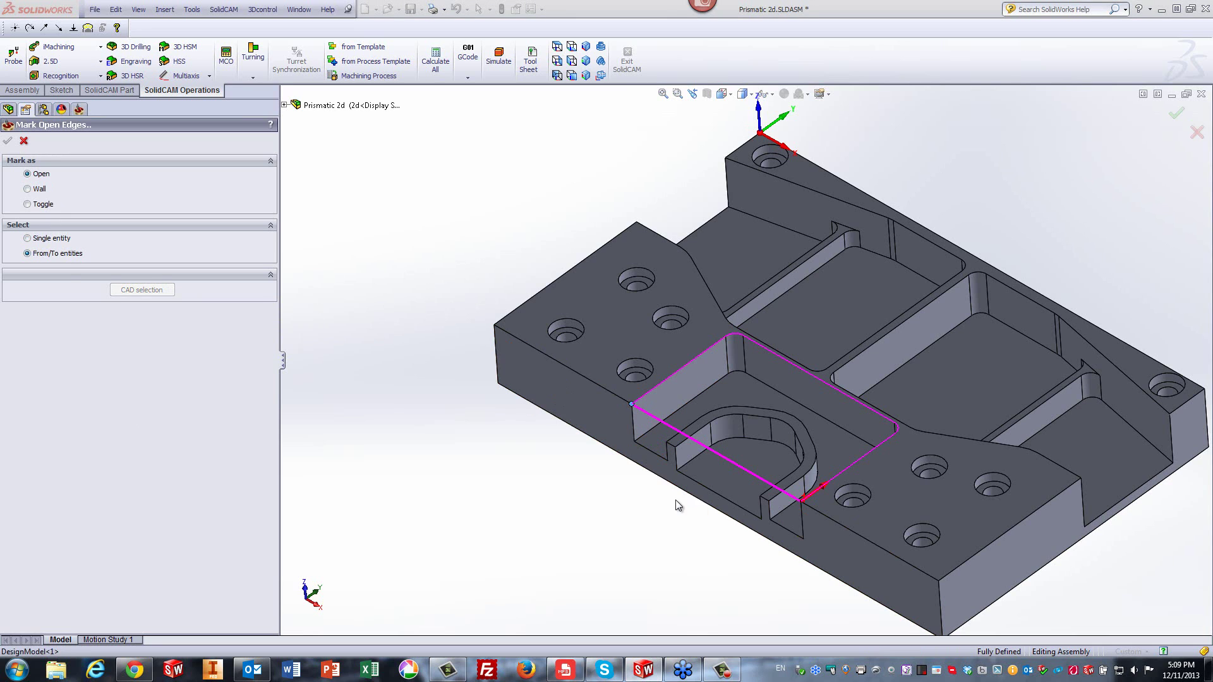
pyautogui.click(801, 500)
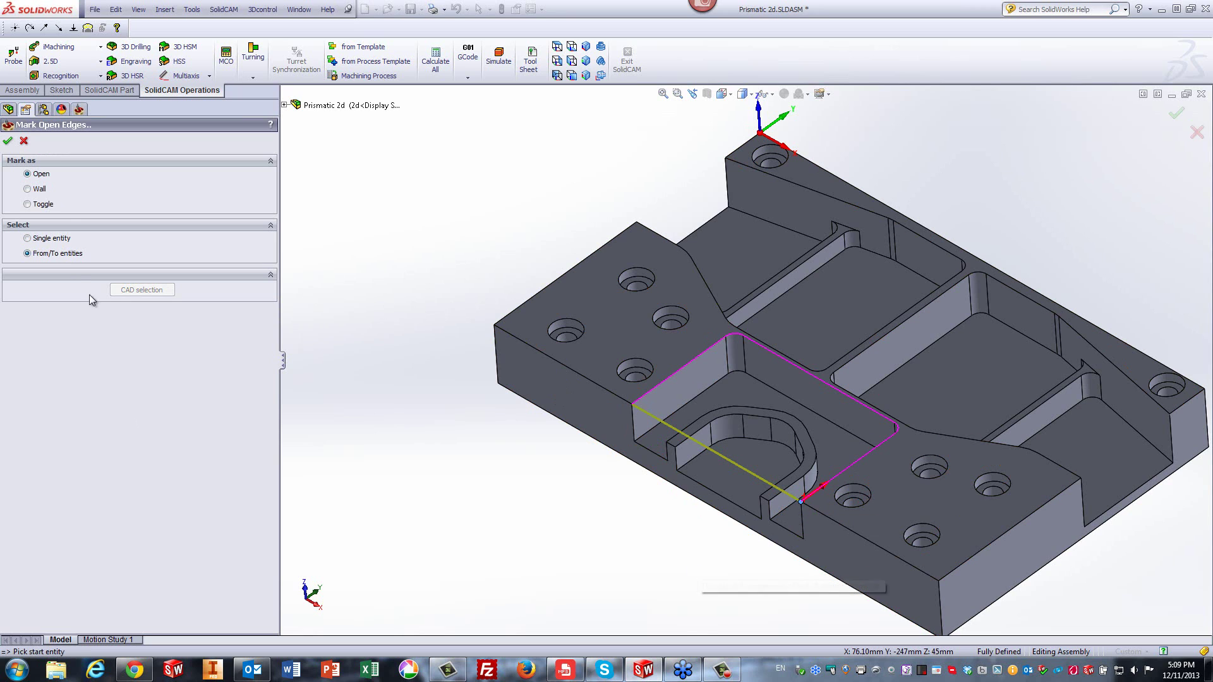
pyautogui.click(8, 141)
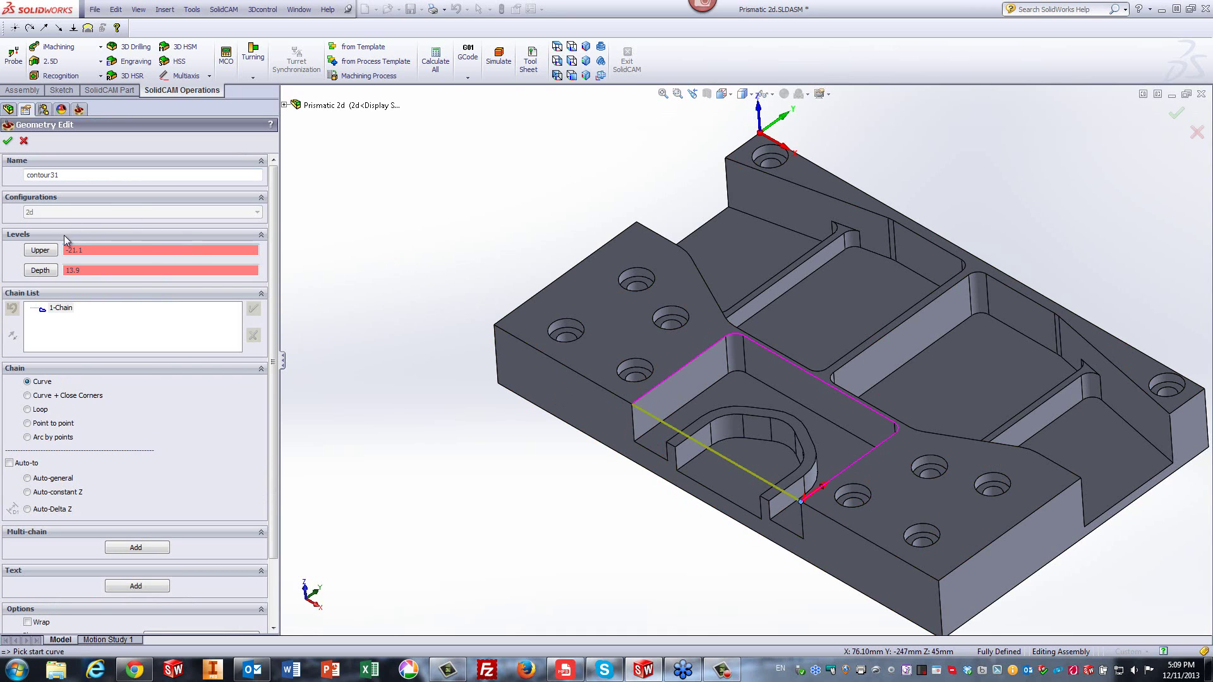
# - Pick the part's top face at Z 0 as upper level and the U-rib's top for a depth of 16, and save and calculate
pyautogui.click(40, 250)
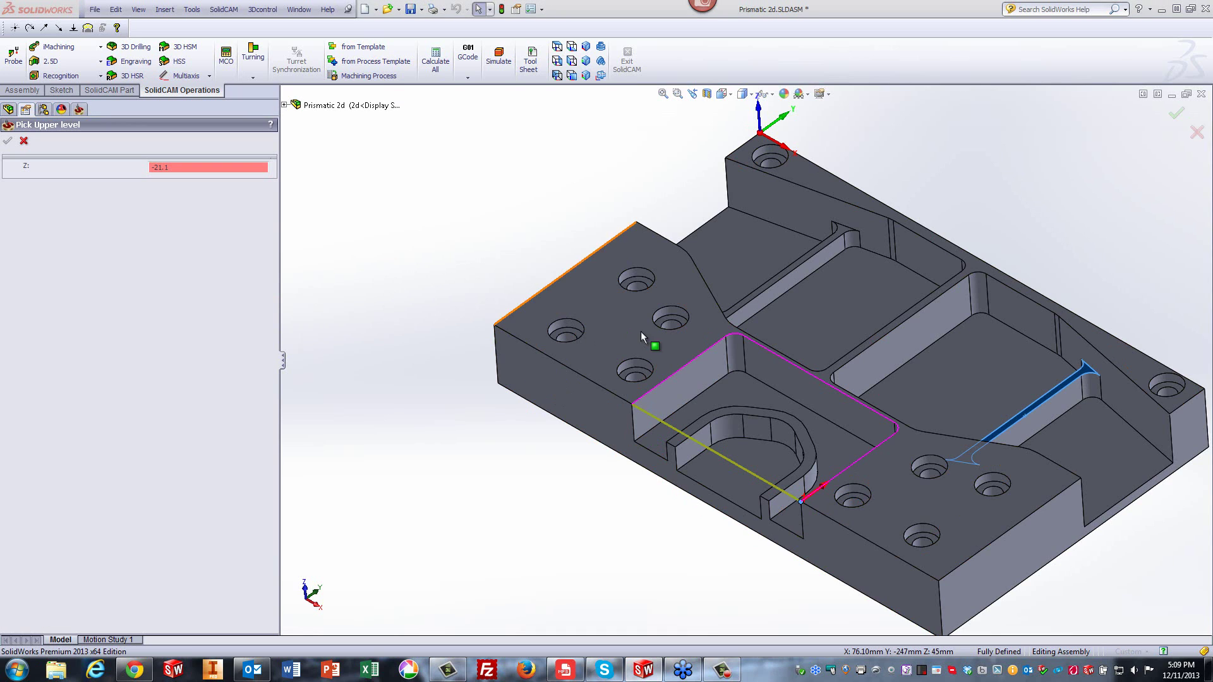
pyautogui.click(644, 349)
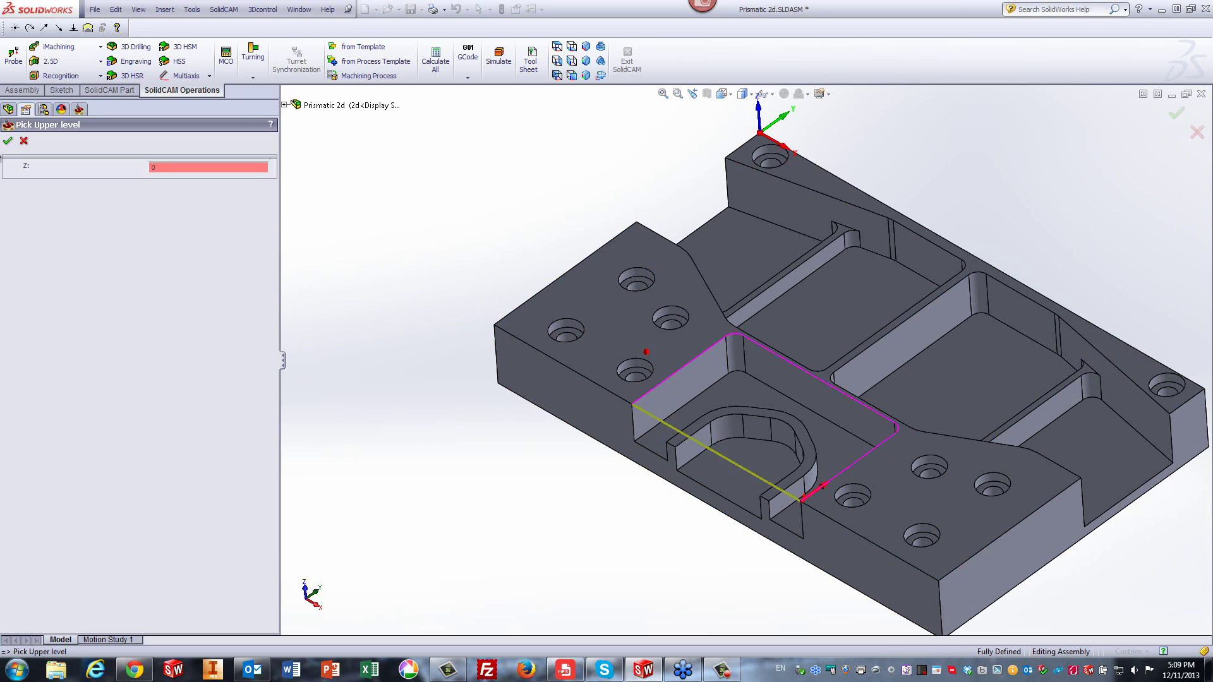
pyautogui.click(9, 141)
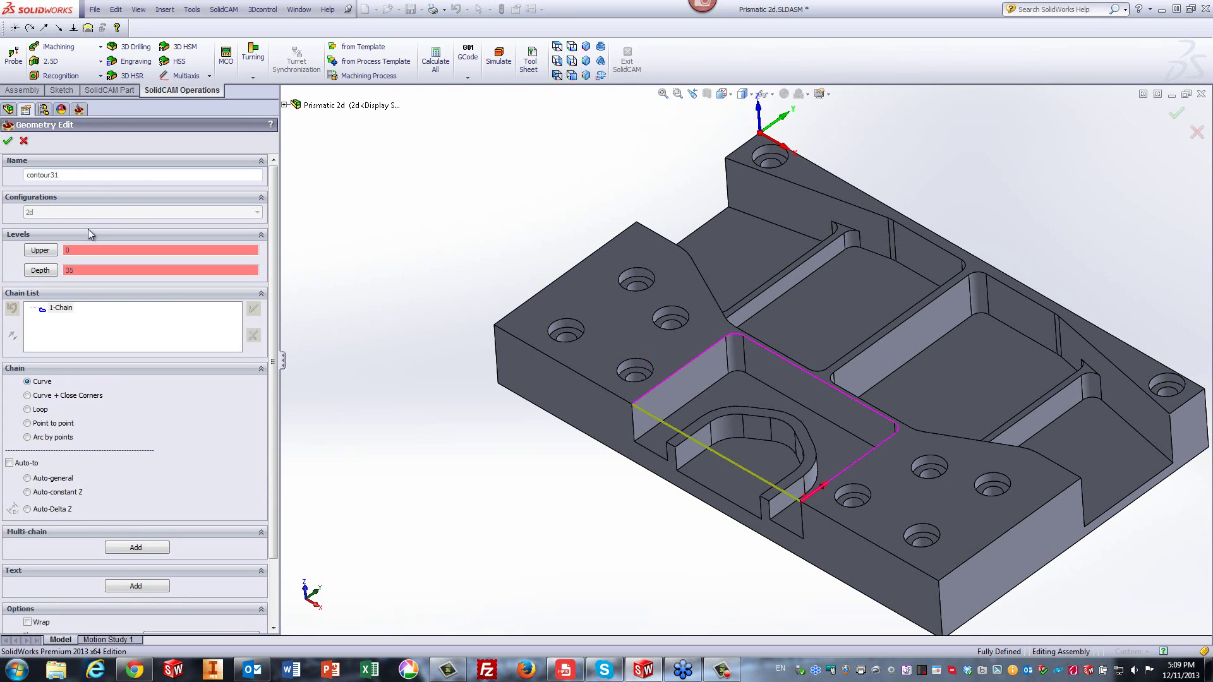
pyautogui.click(39, 270)
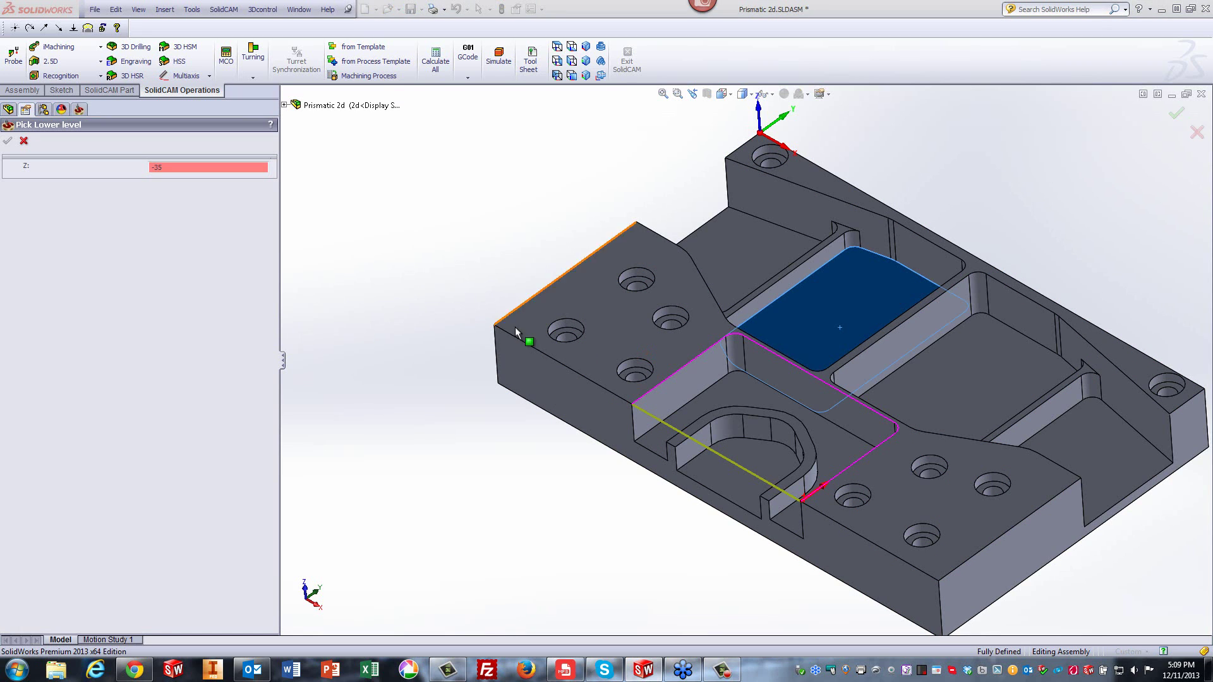
pyautogui.click(712, 416)
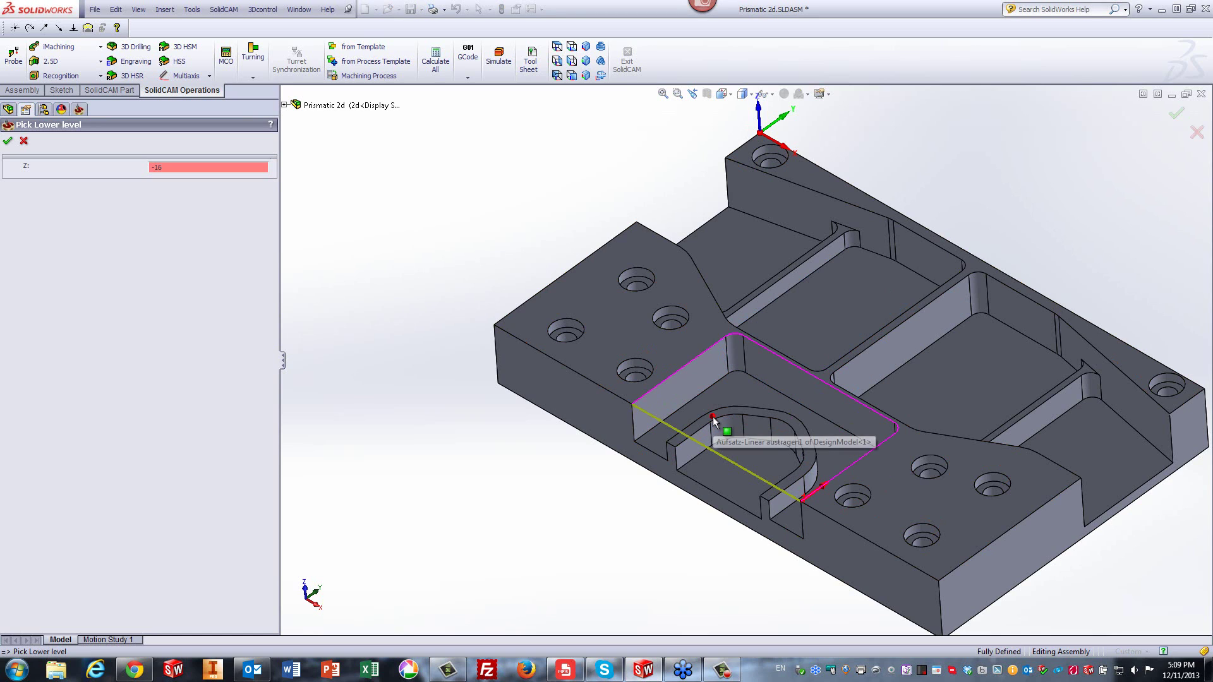
pyautogui.click(9, 141)
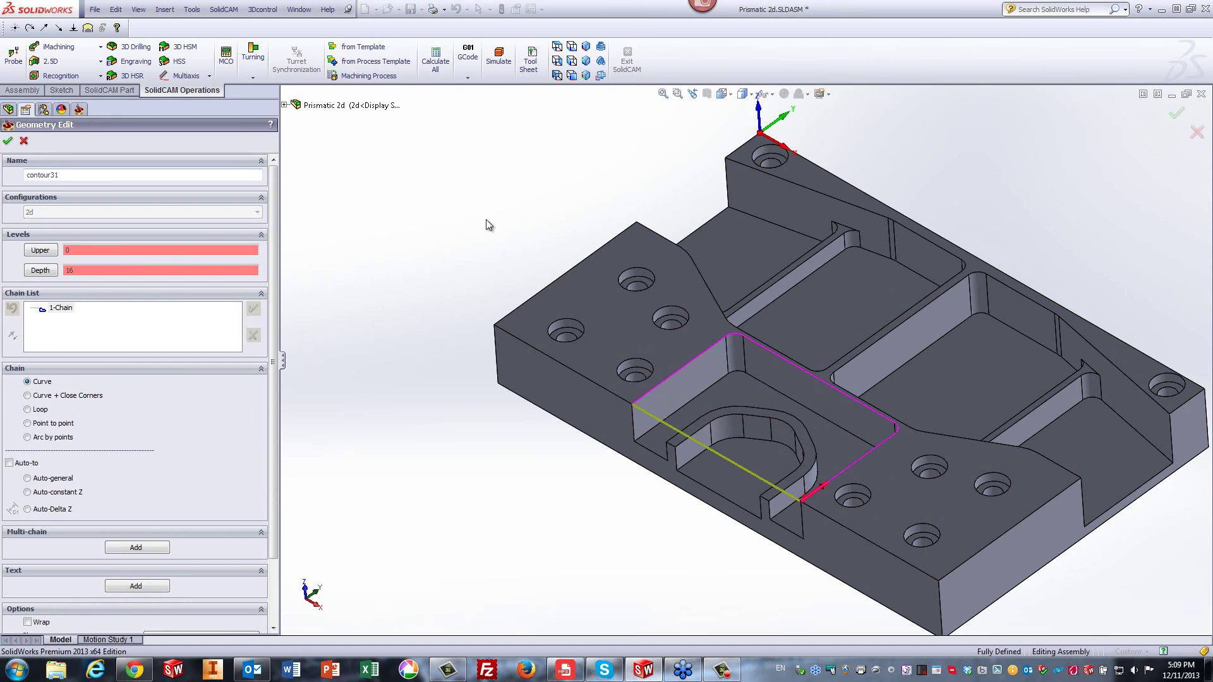
pyautogui.click(8, 141)
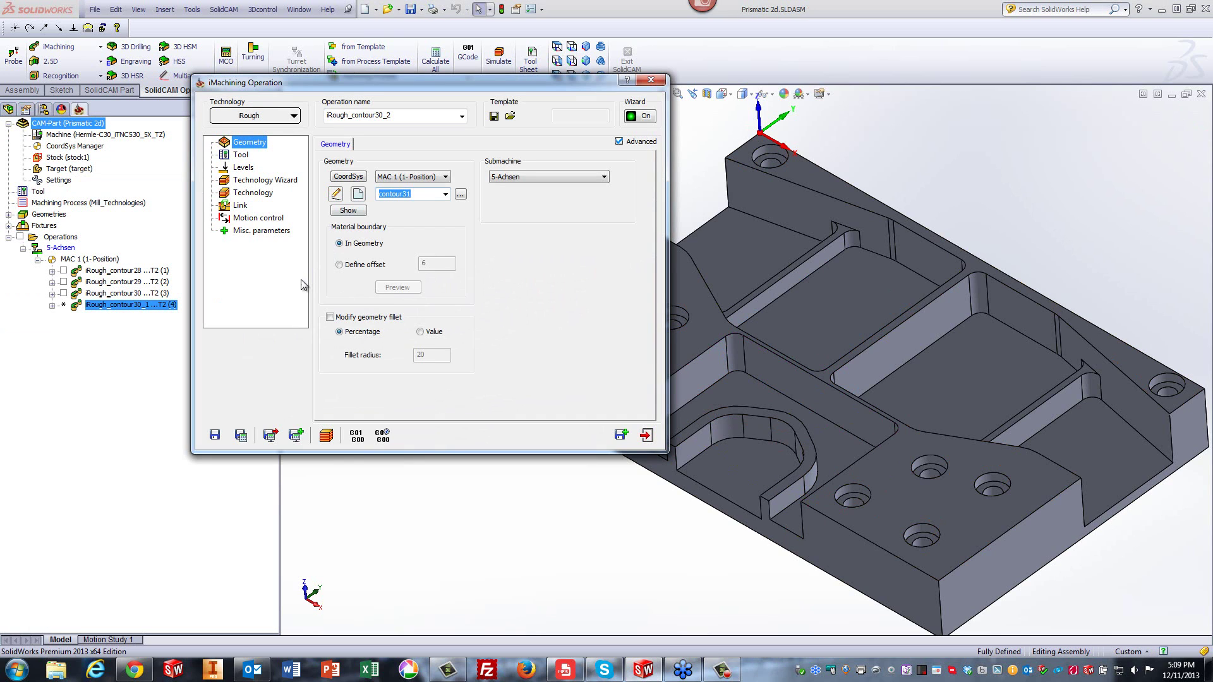
pyautogui.click(241, 436)
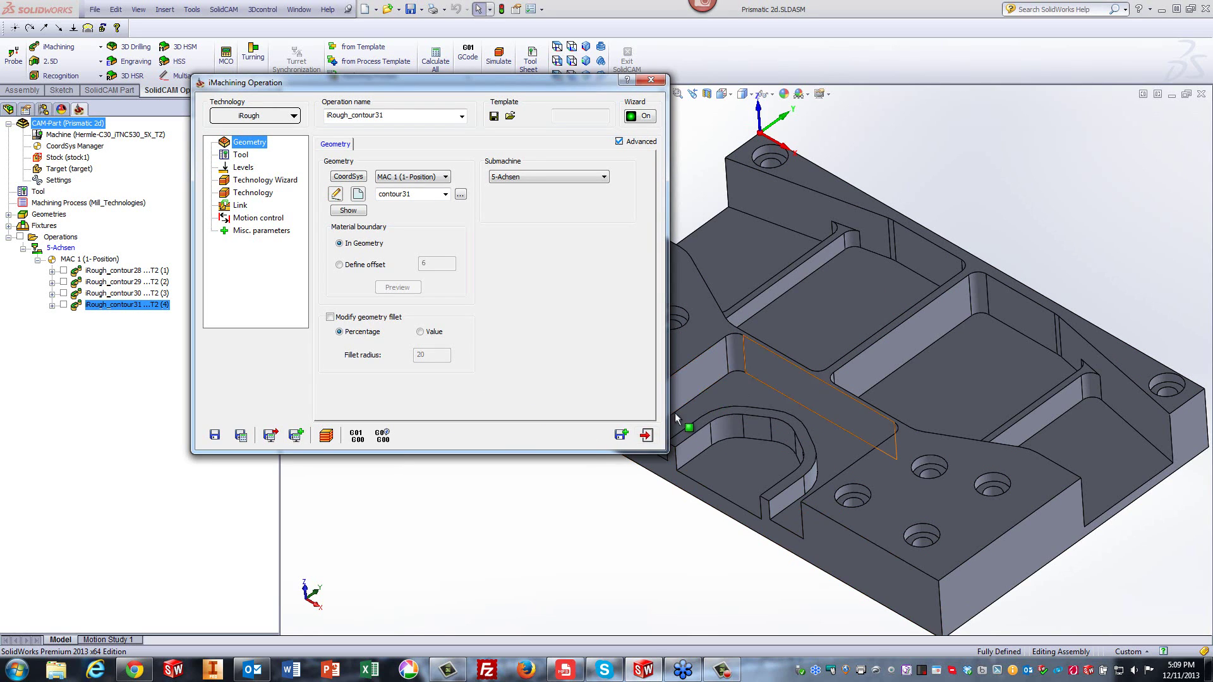
# - Save and copy the operation, and define new geometry with a multi-chain from the floor face inside the U-shaped rib
pyautogui.click(620, 435)
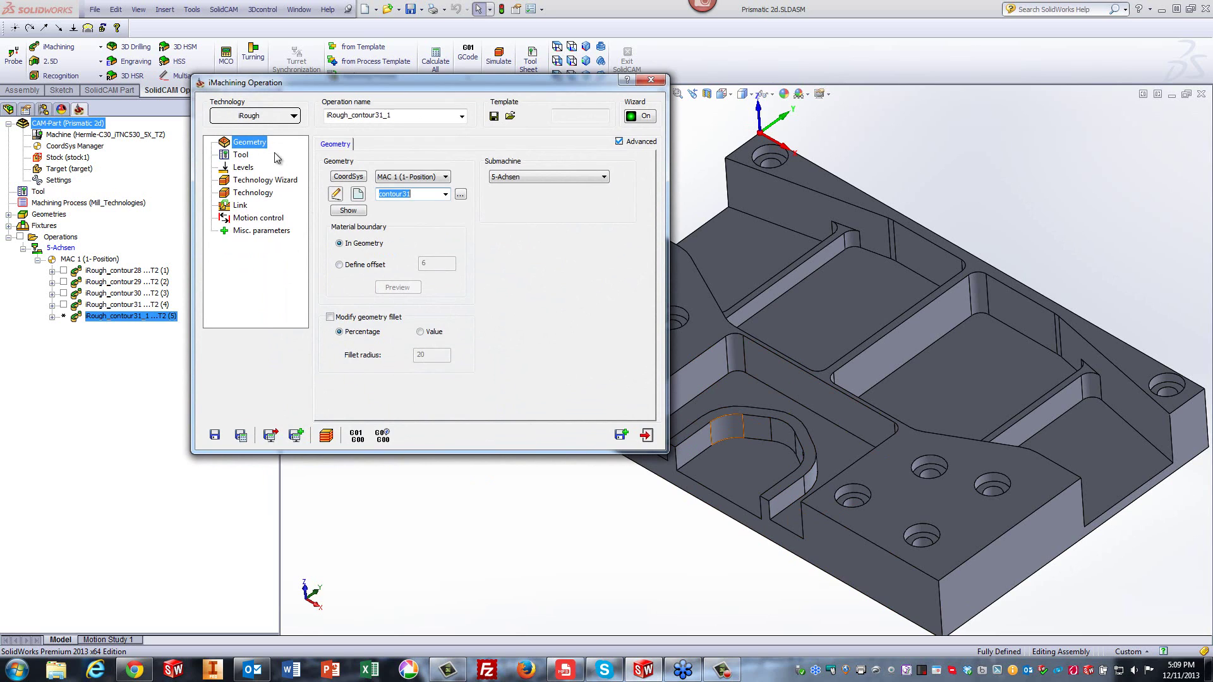
pyautogui.click(358, 194)
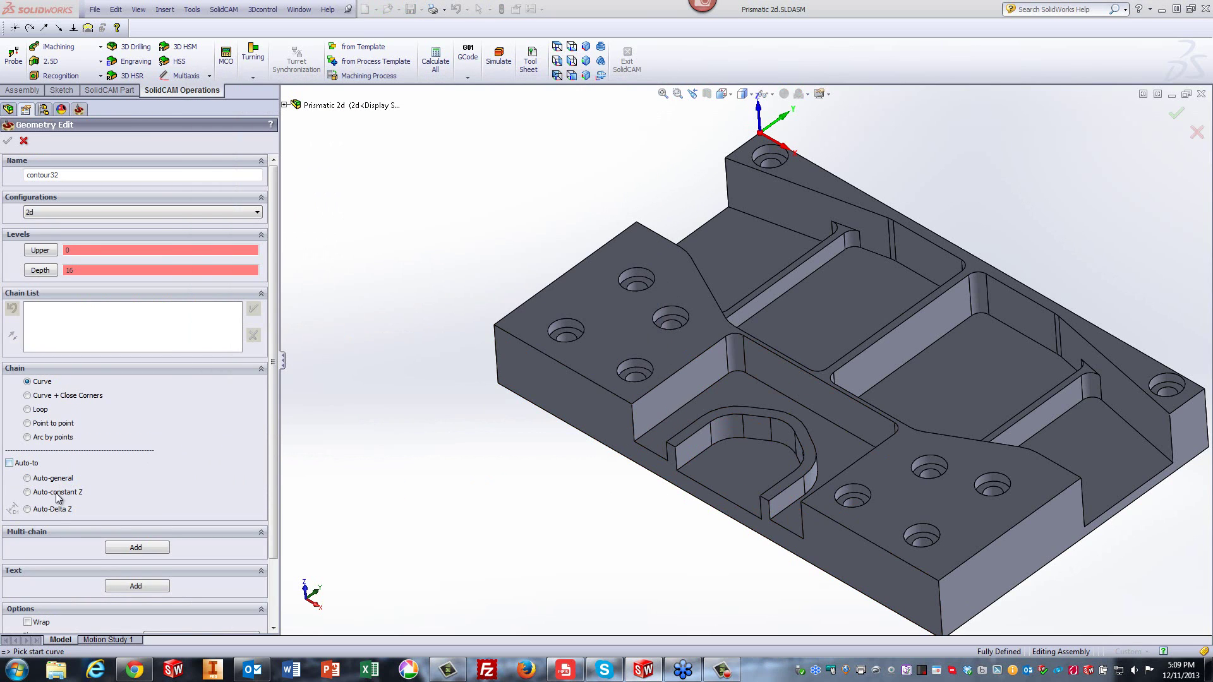
pyautogui.click(136, 548)
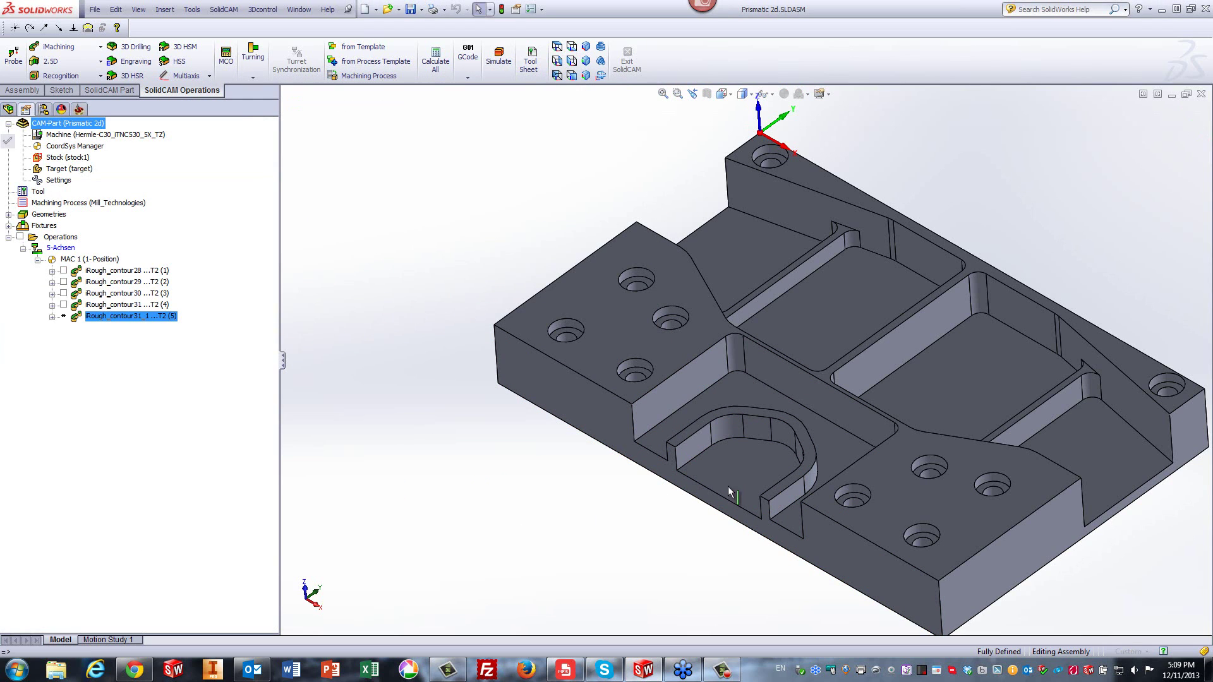
pyautogui.click(741, 478)
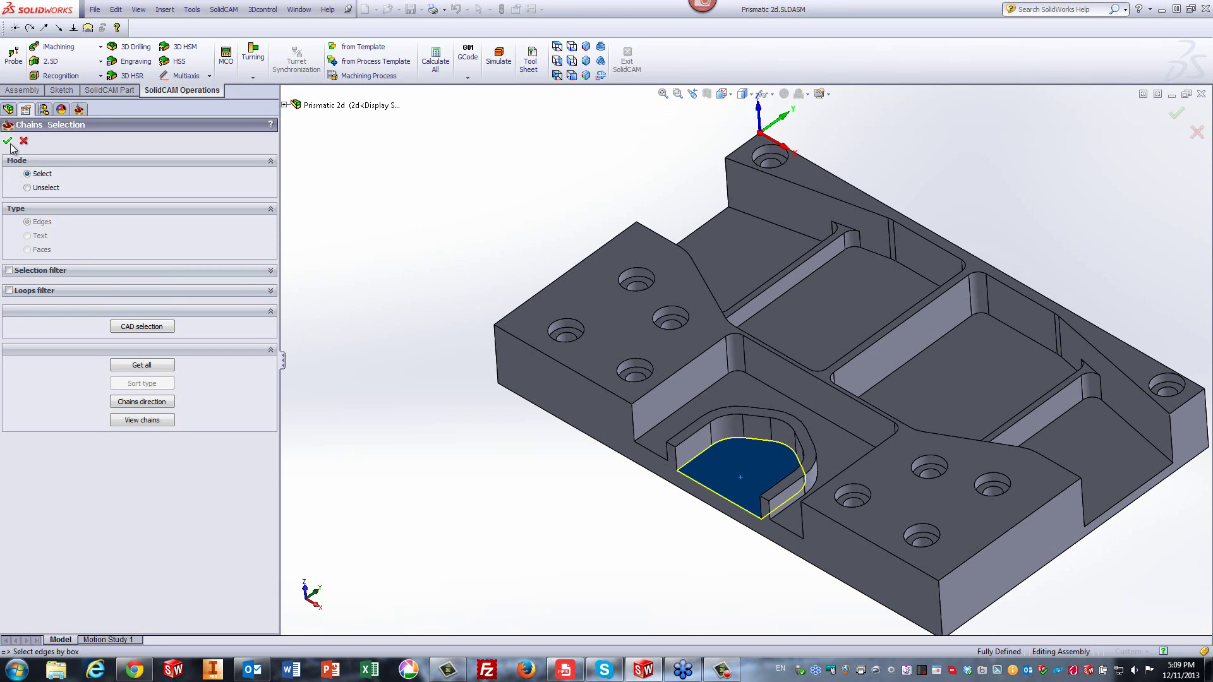
pyautogui.click(9, 141)
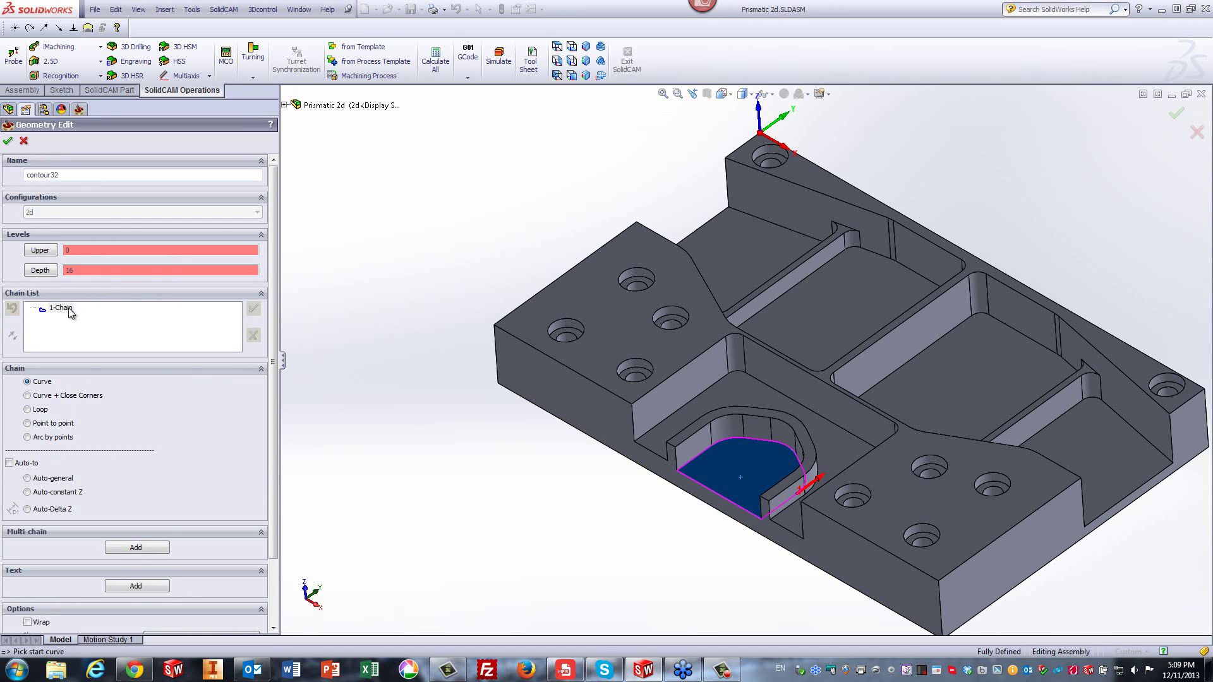
# - Mark the straight outer edge of the inner floor chain as open, selecting it as a single entity
pyautogui.rightClick(70, 311)
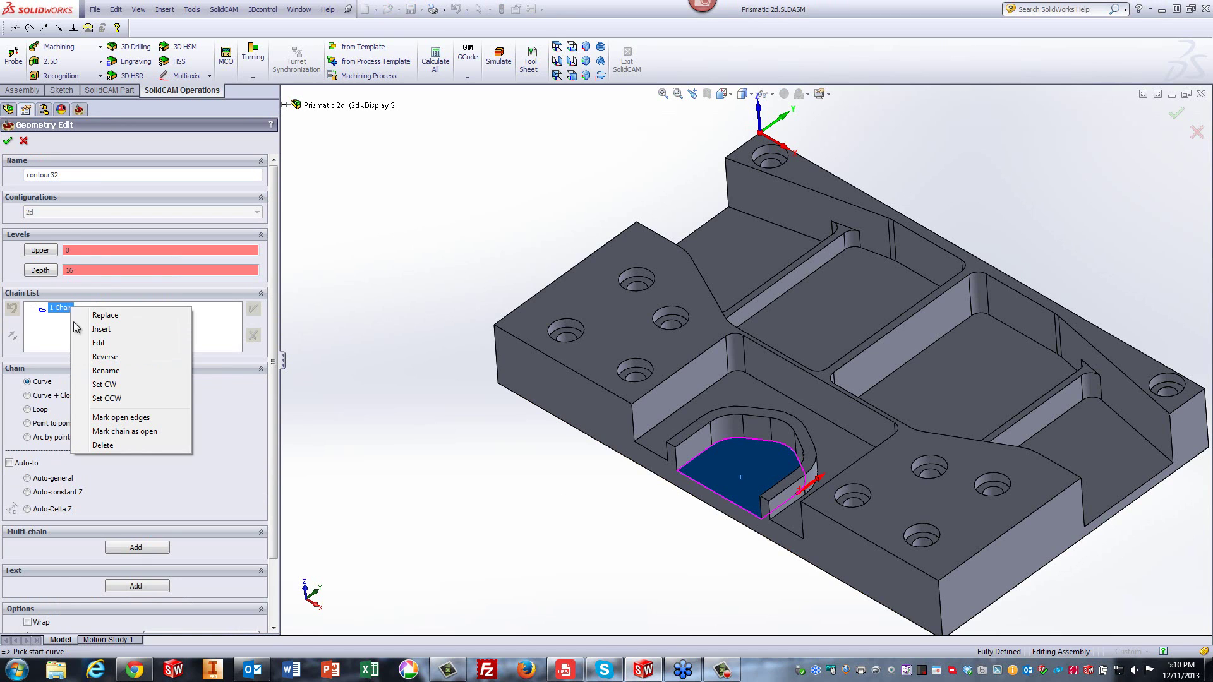
pyautogui.click(140, 419)
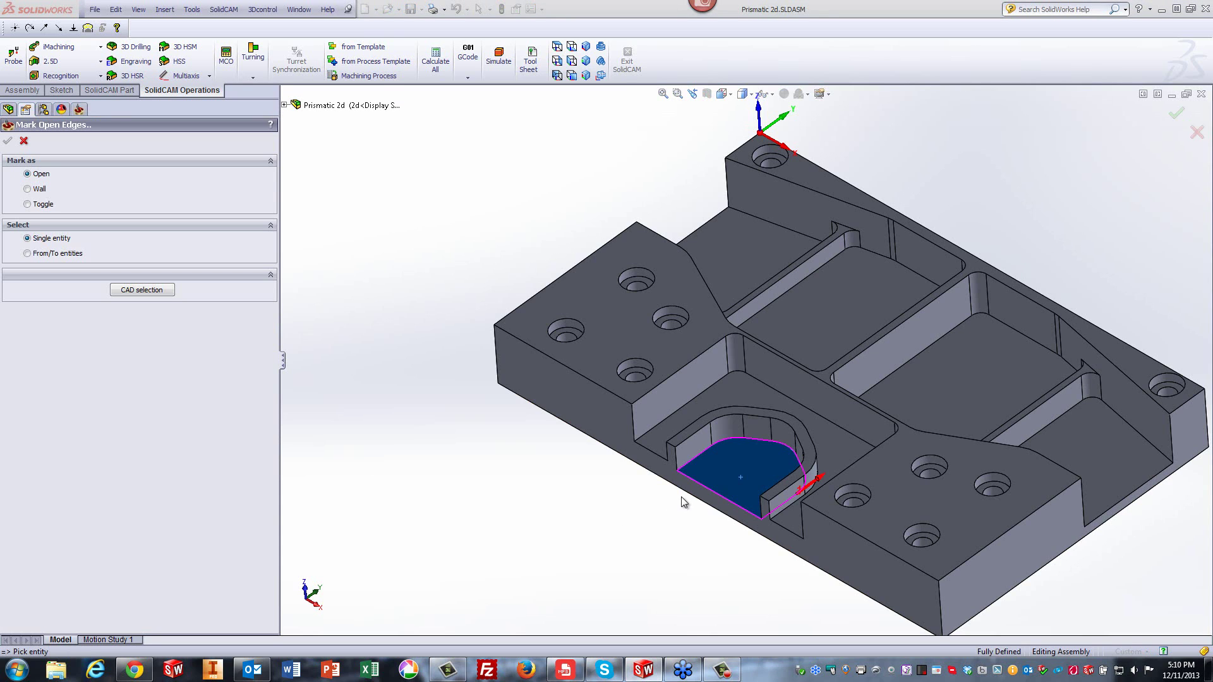
pyautogui.click(696, 490)
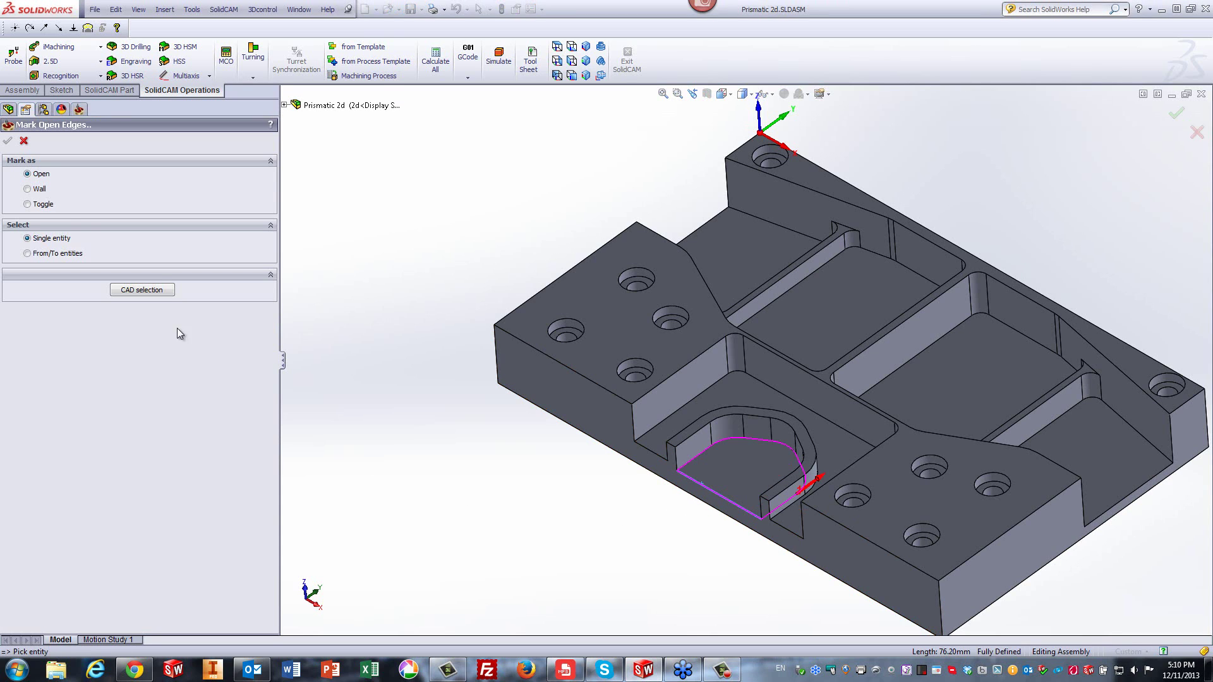
pyautogui.click(7, 142)
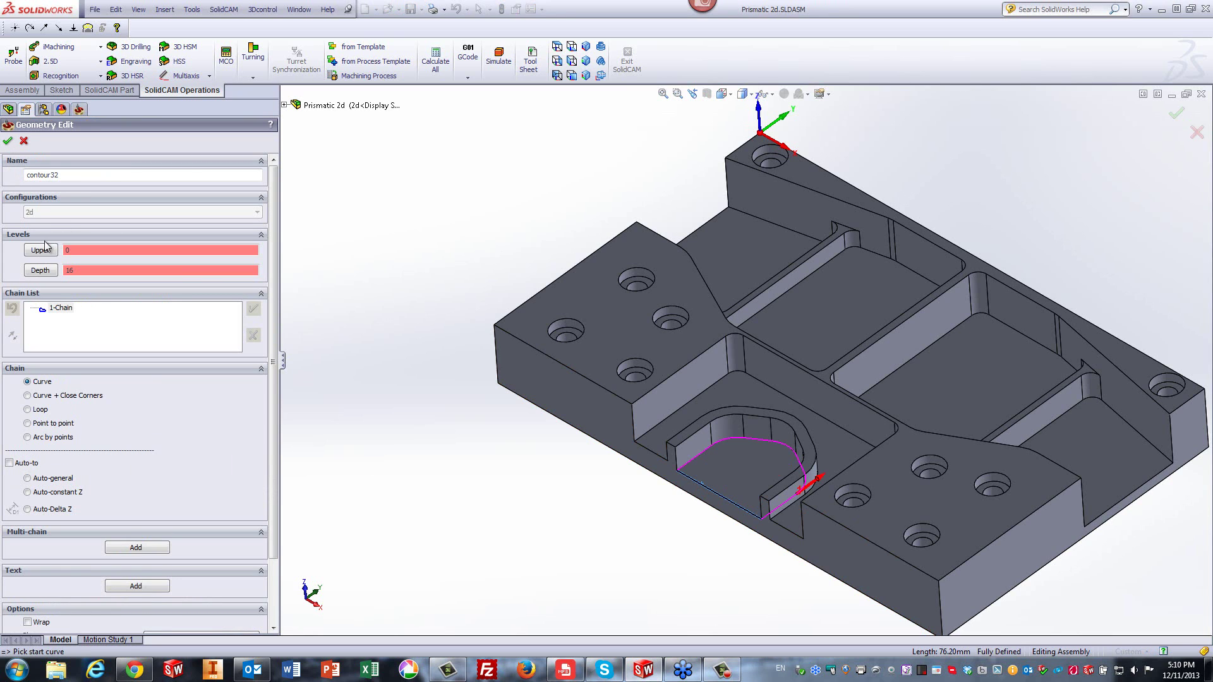
# - Pick the U-rib's top at Z -16 as upper level and the inner floor for a depth of 20, and save and calculate
pyautogui.click(40, 251)
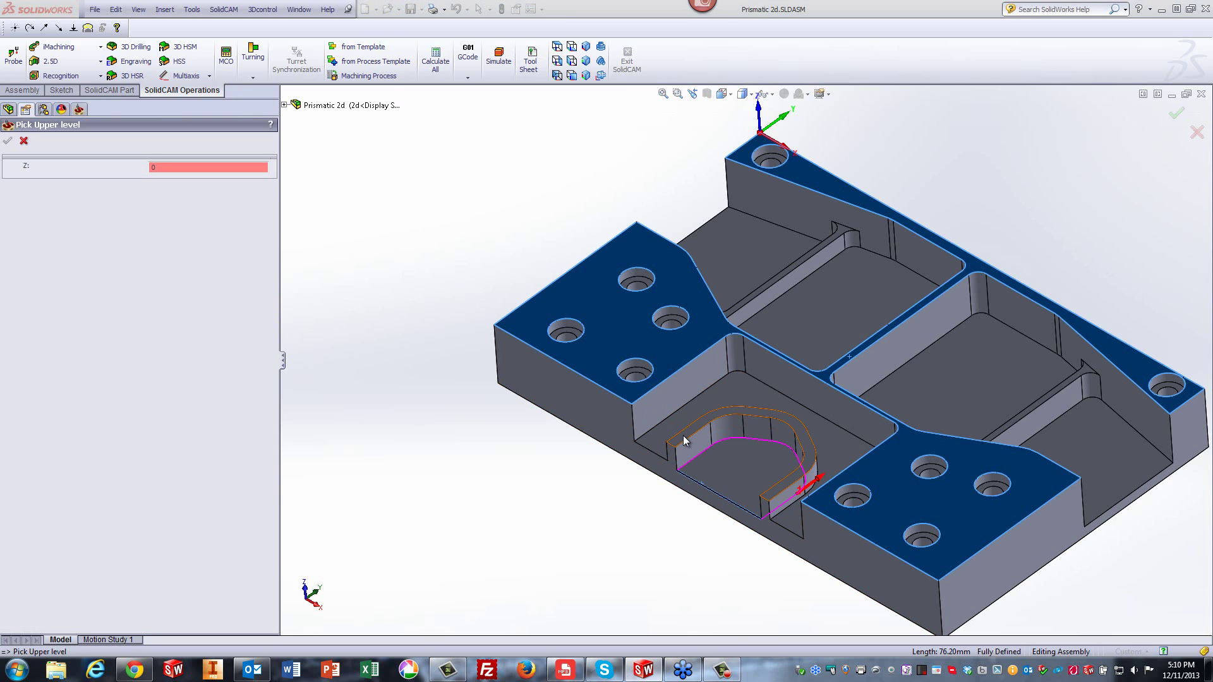
pyautogui.click(8, 140)
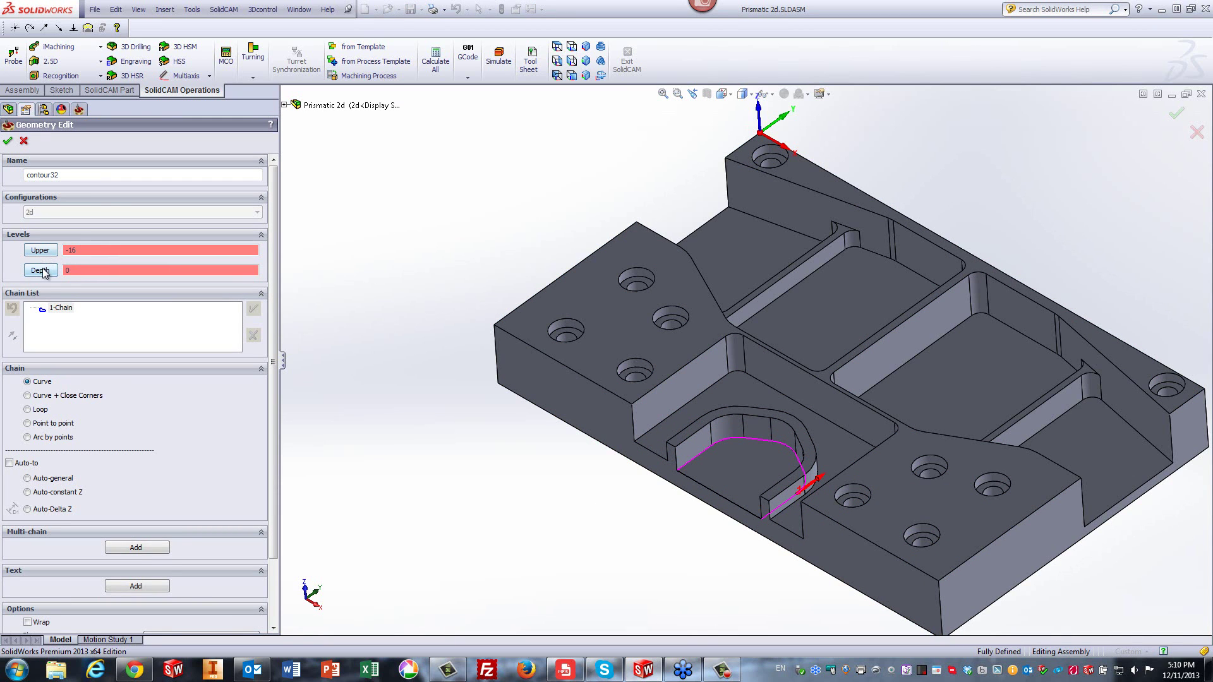
pyautogui.click(40, 270)
pyautogui.click(756, 477)
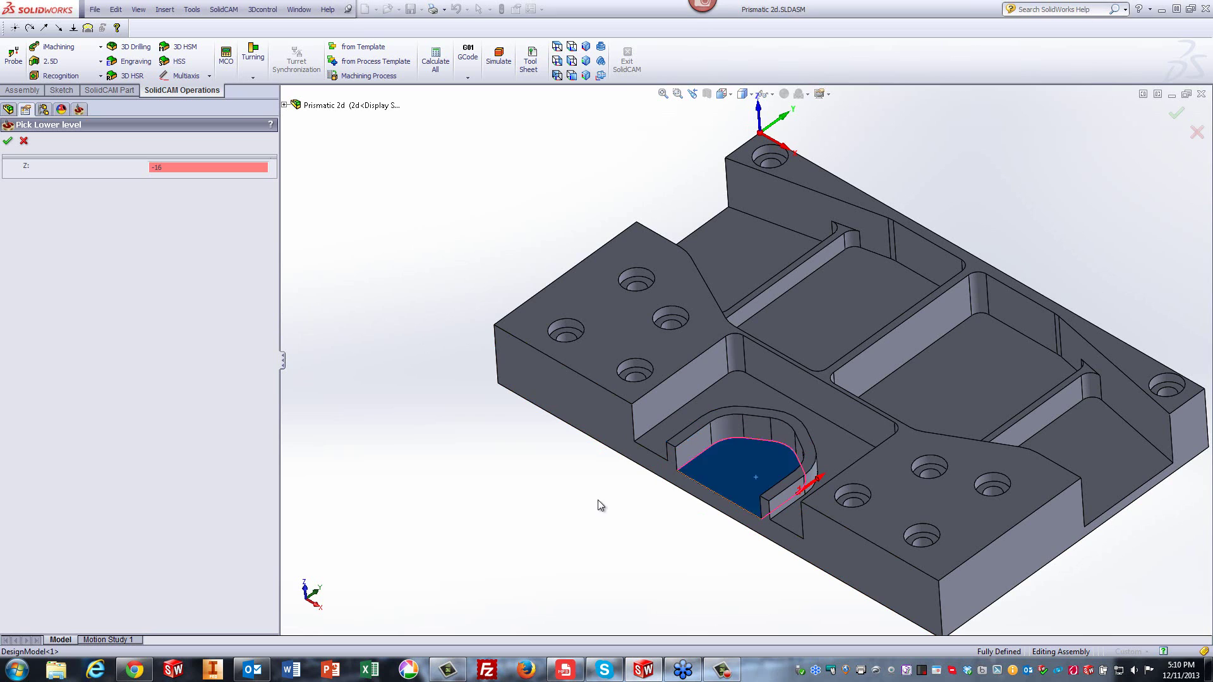
pyautogui.click(8, 141)
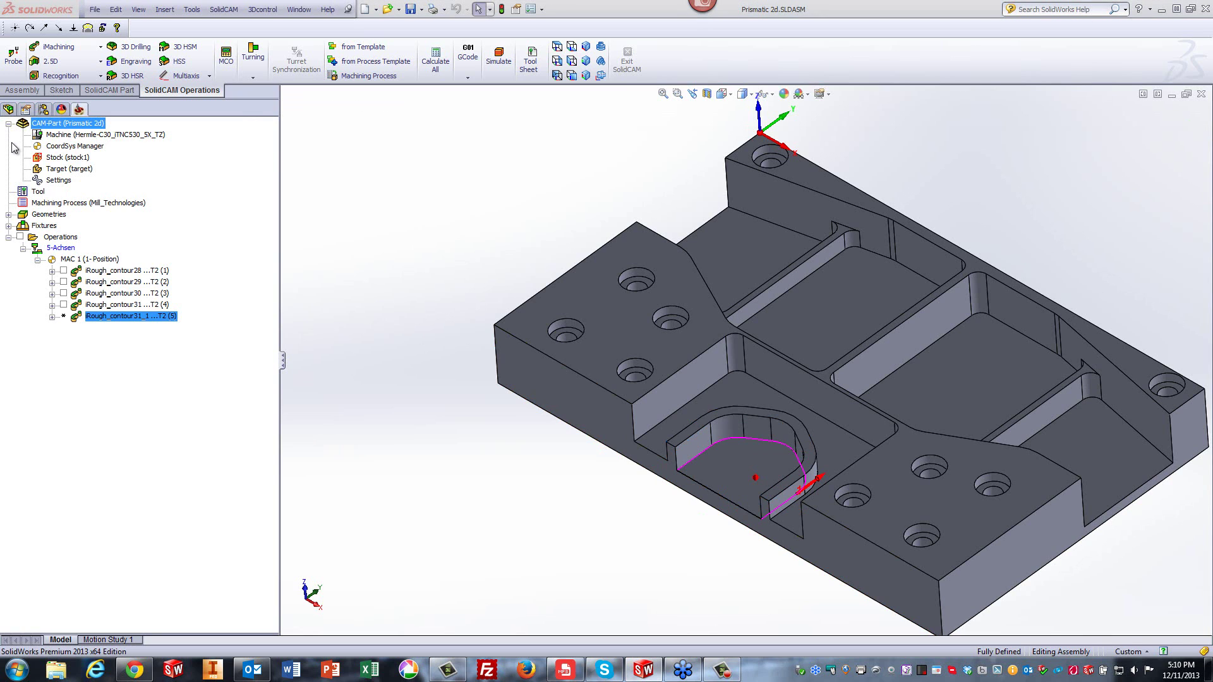
pyautogui.click(9, 141)
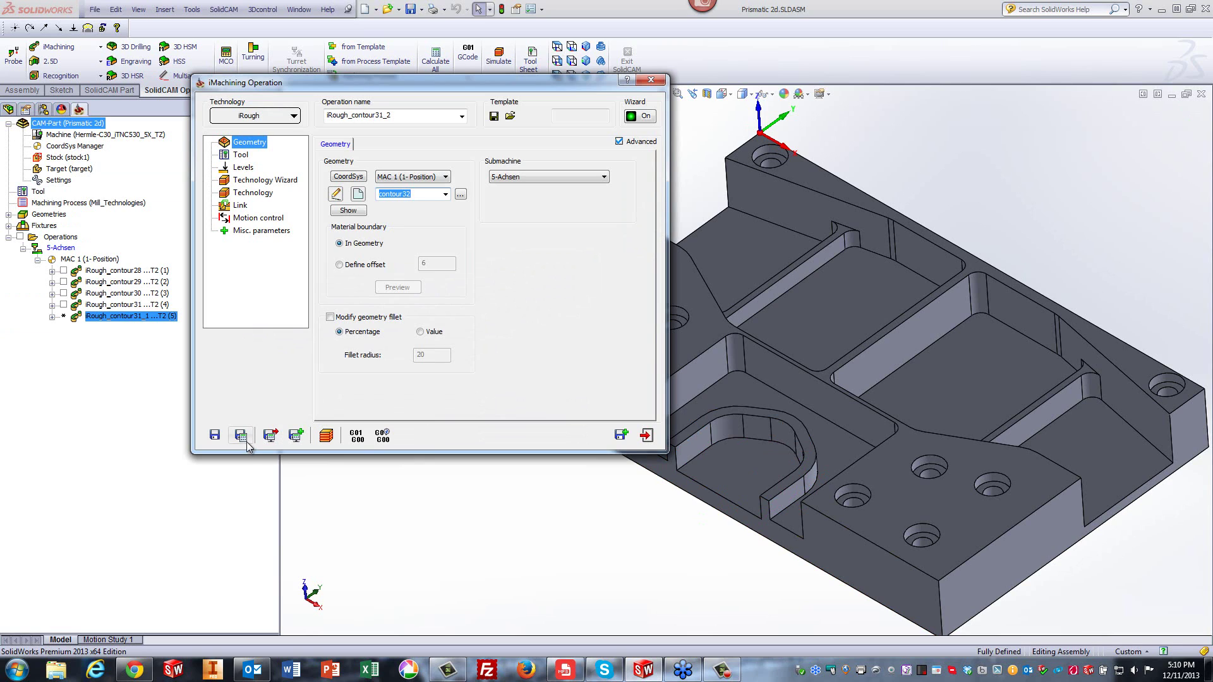
pyautogui.click(240, 436)
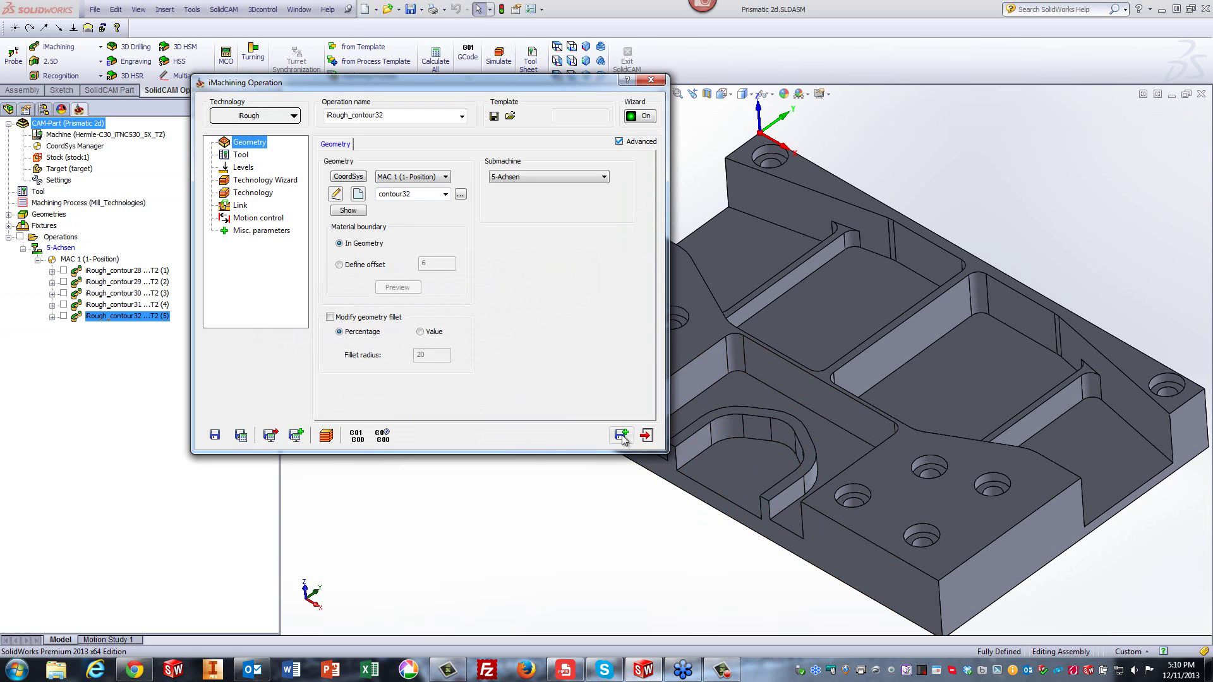
# - Save and copy the operation, and define new geometry with a multi-chain from the floor face surrounding the U-shaped rib
pyautogui.click(621, 434)
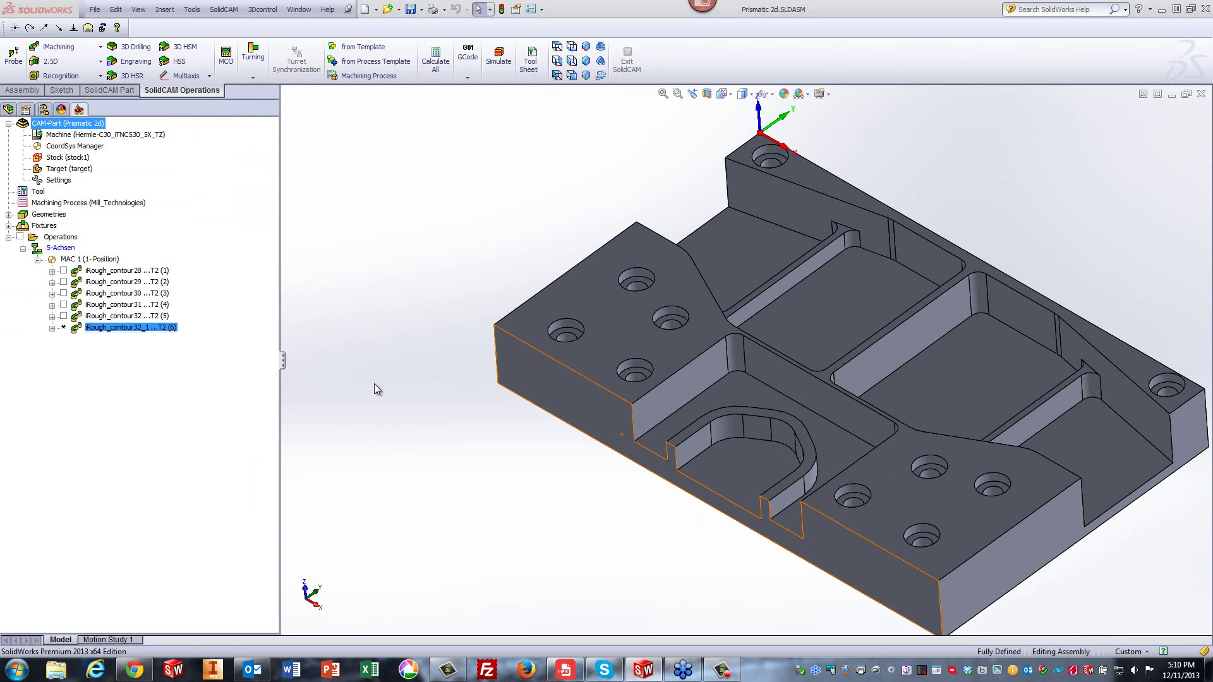
pyautogui.click(355, 193)
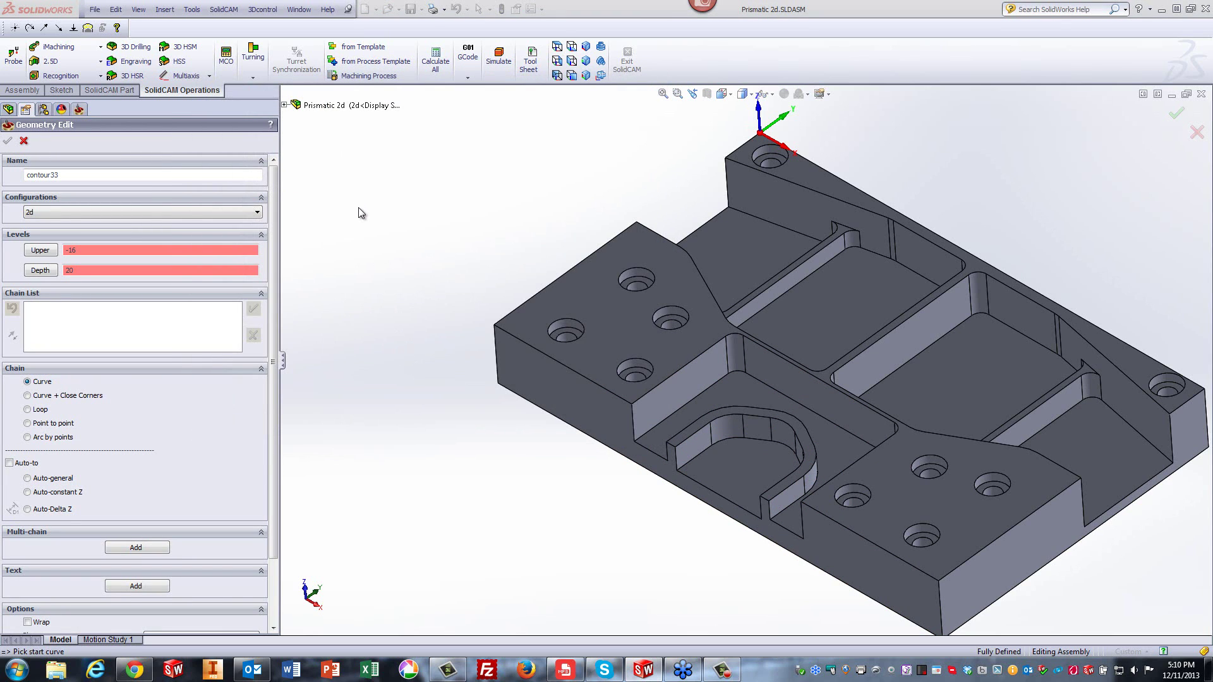
pyautogui.click(150, 550)
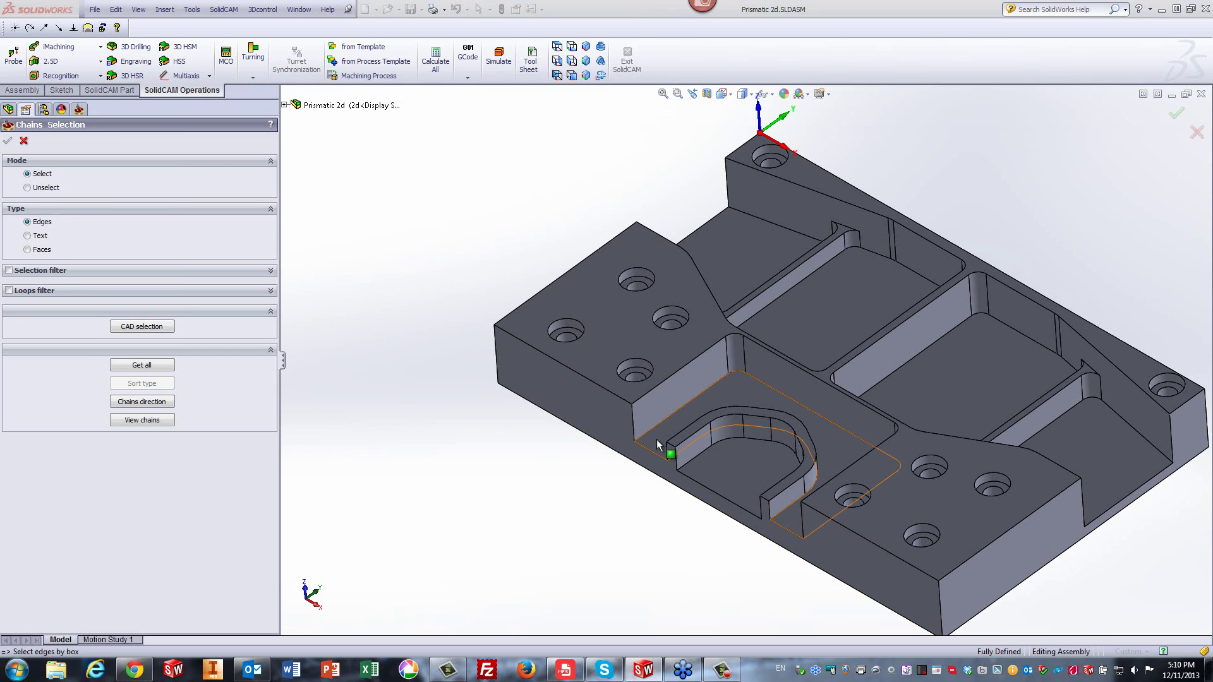
pyautogui.click(657, 442)
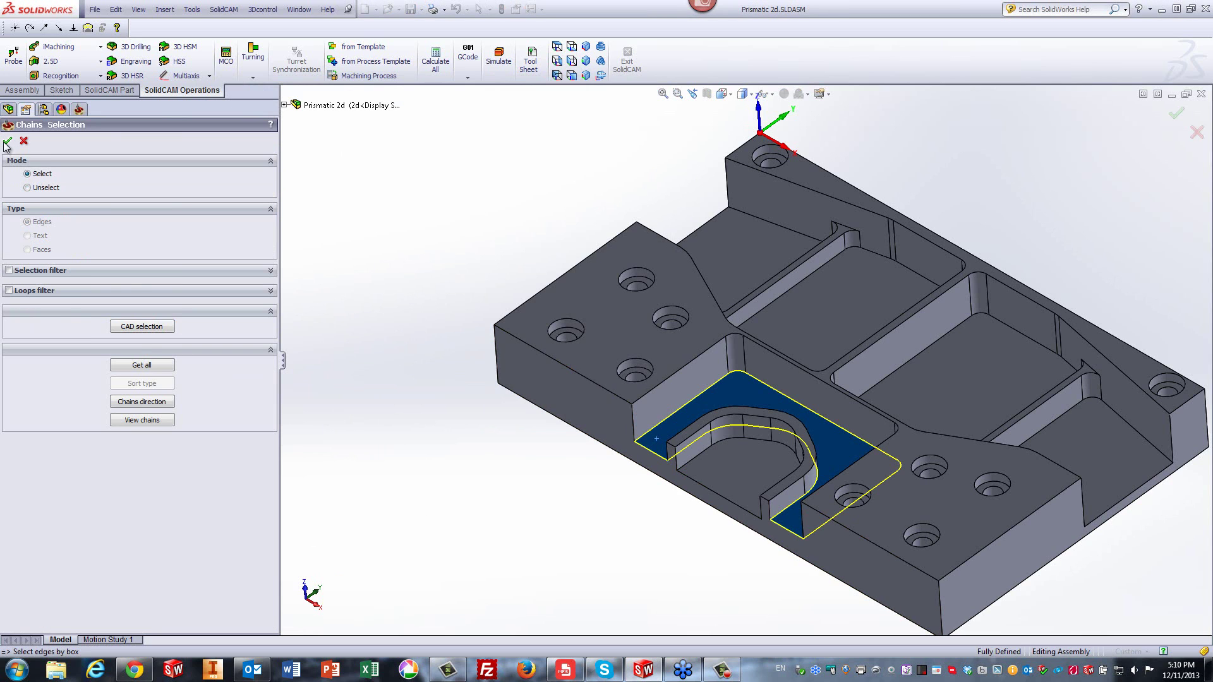
pyautogui.click(7, 141)
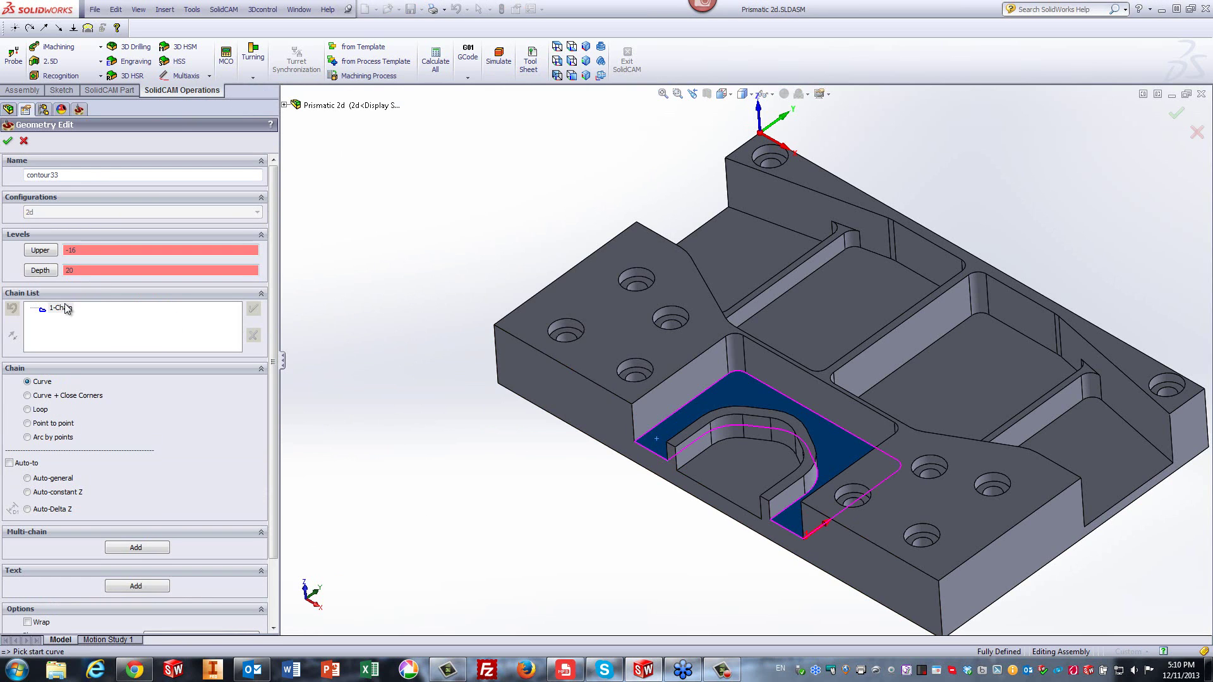
# - Mark the two short outer edges of the floor chain around the U-shaped rib as open, selecting each as a single entity
pyautogui.rightClick(67, 309)
pyautogui.click(129, 414)
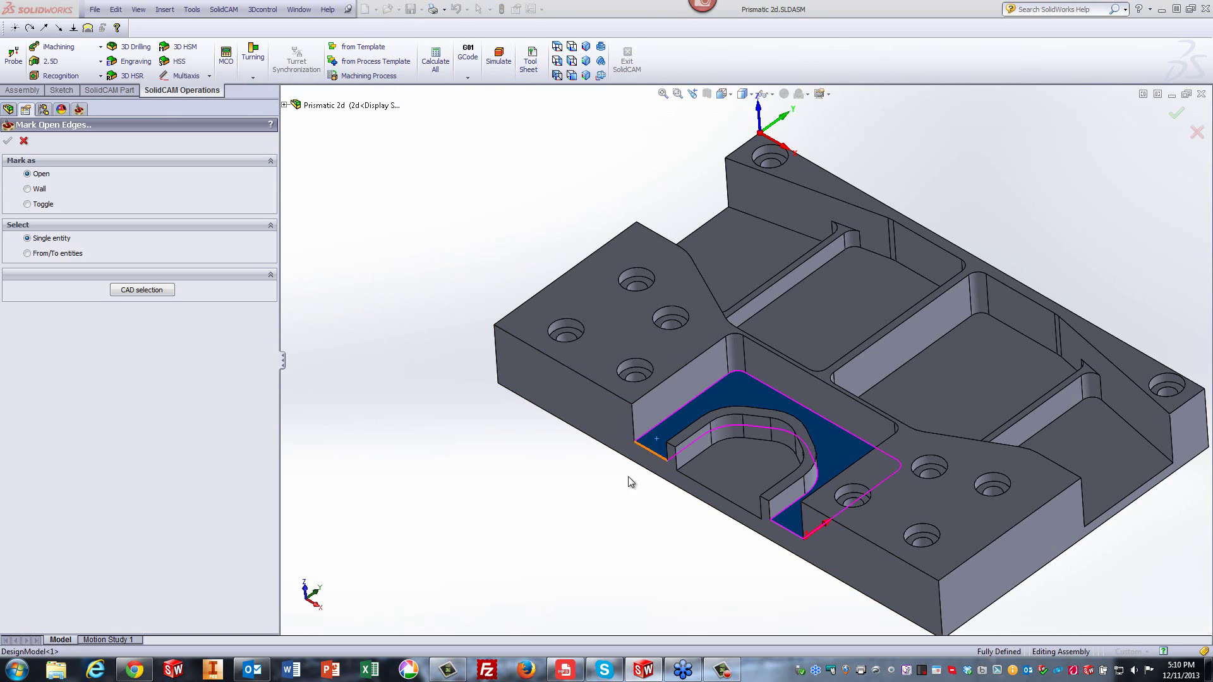
pyautogui.click(648, 449)
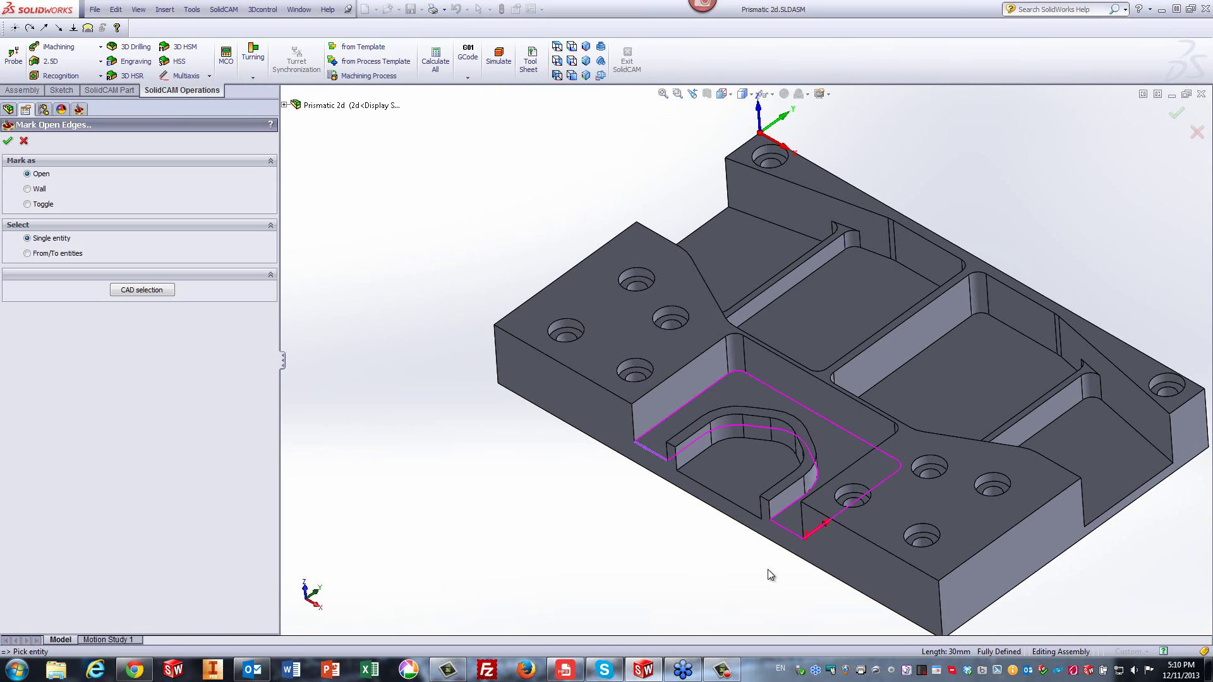
pyautogui.click(788, 529)
pyautogui.click(7, 141)
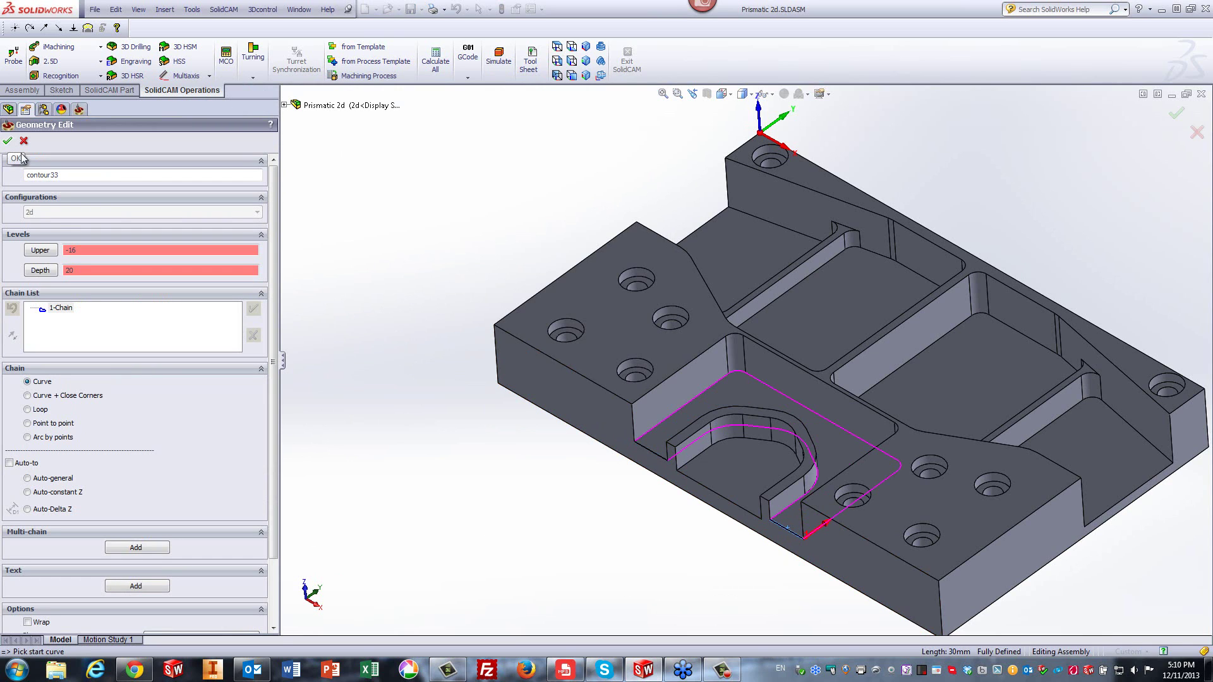
# - Pick the floor around the U-shaped rib at Z -32 as lower level for a depth of 16, then save, calculate and close the operation
pyautogui.click(8, 140)
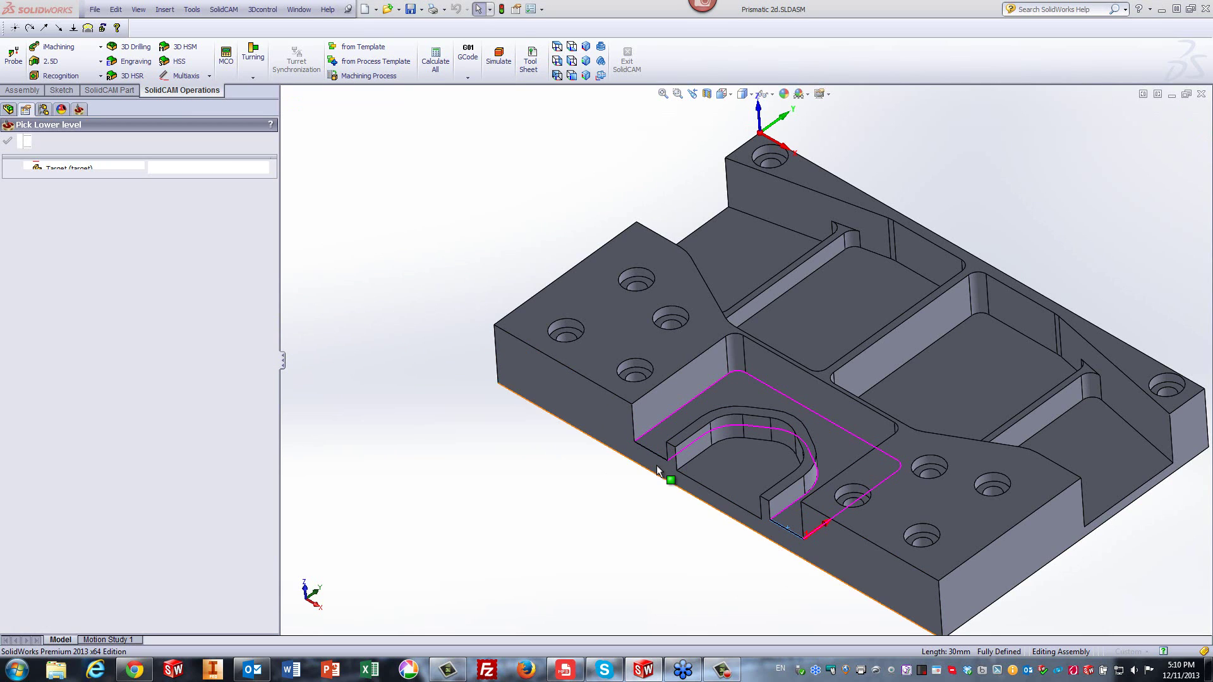
pyautogui.click(654, 442)
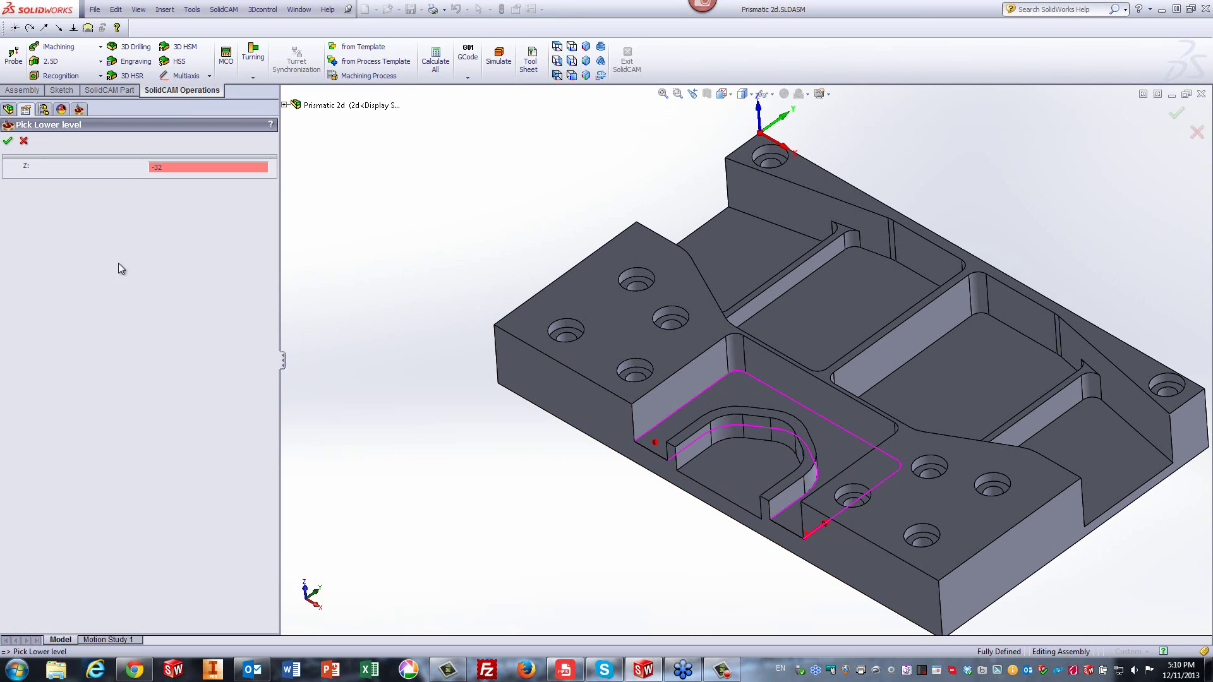
pyautogui.click(7, 142)
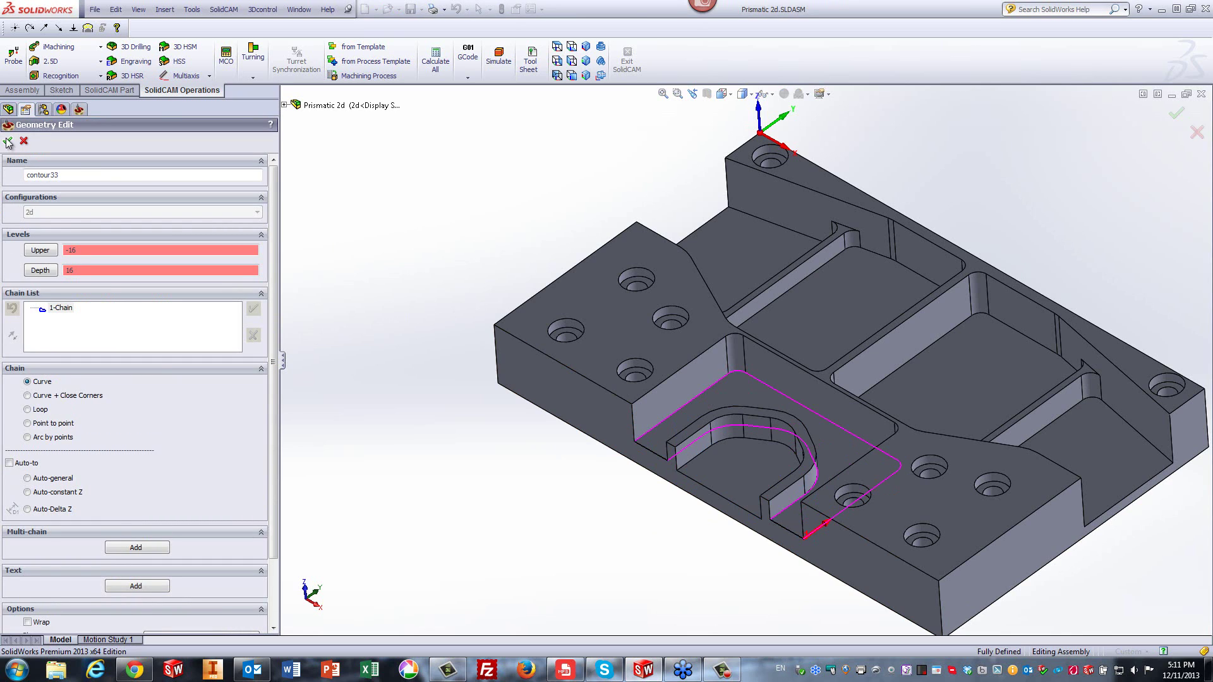
pyautogui.click(8, 141)
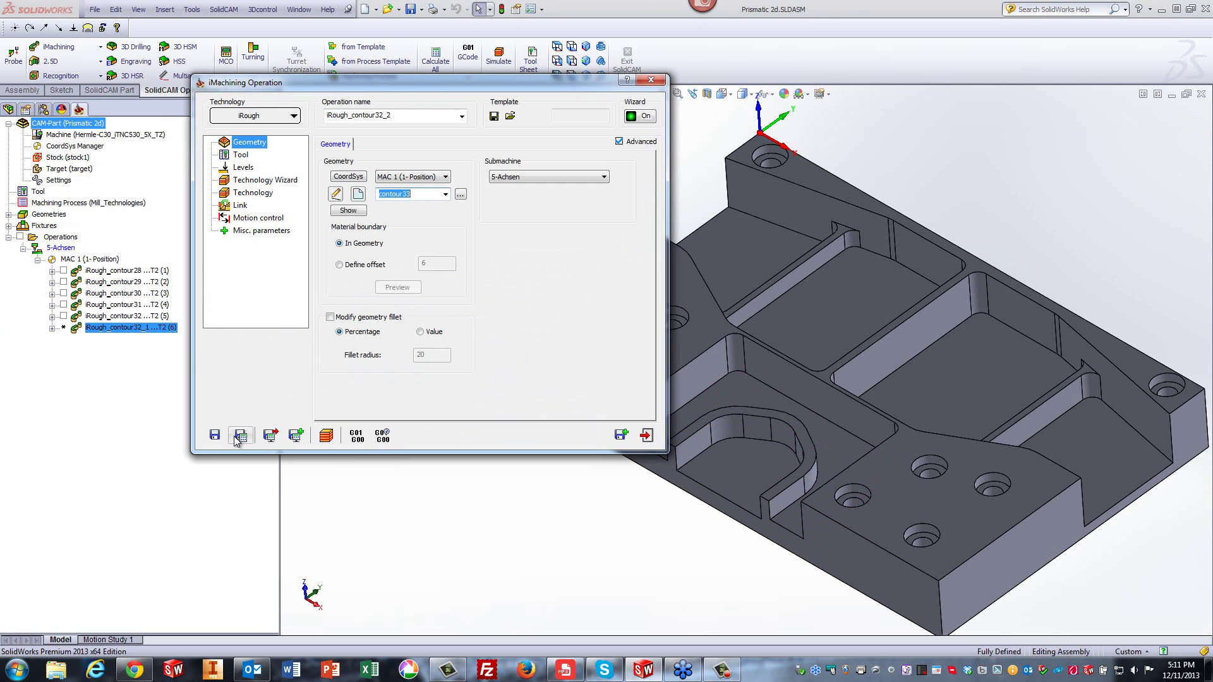
pyautogui.click(239, 436)
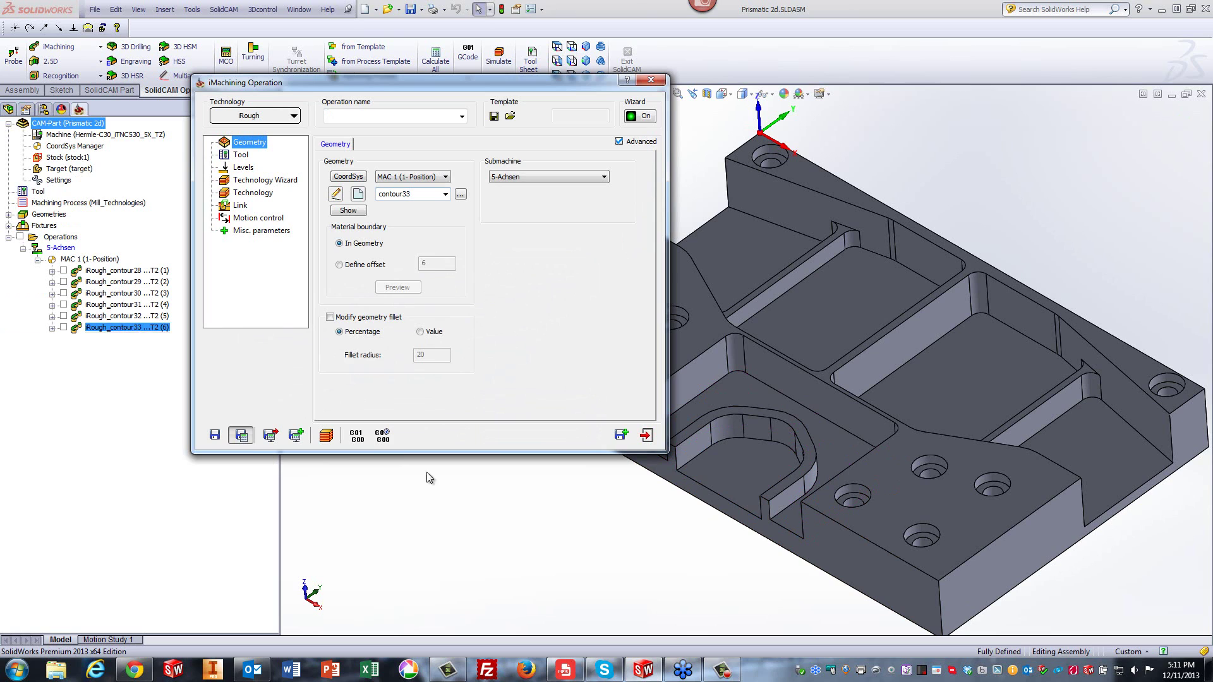
pyautogui.click(642, 435)
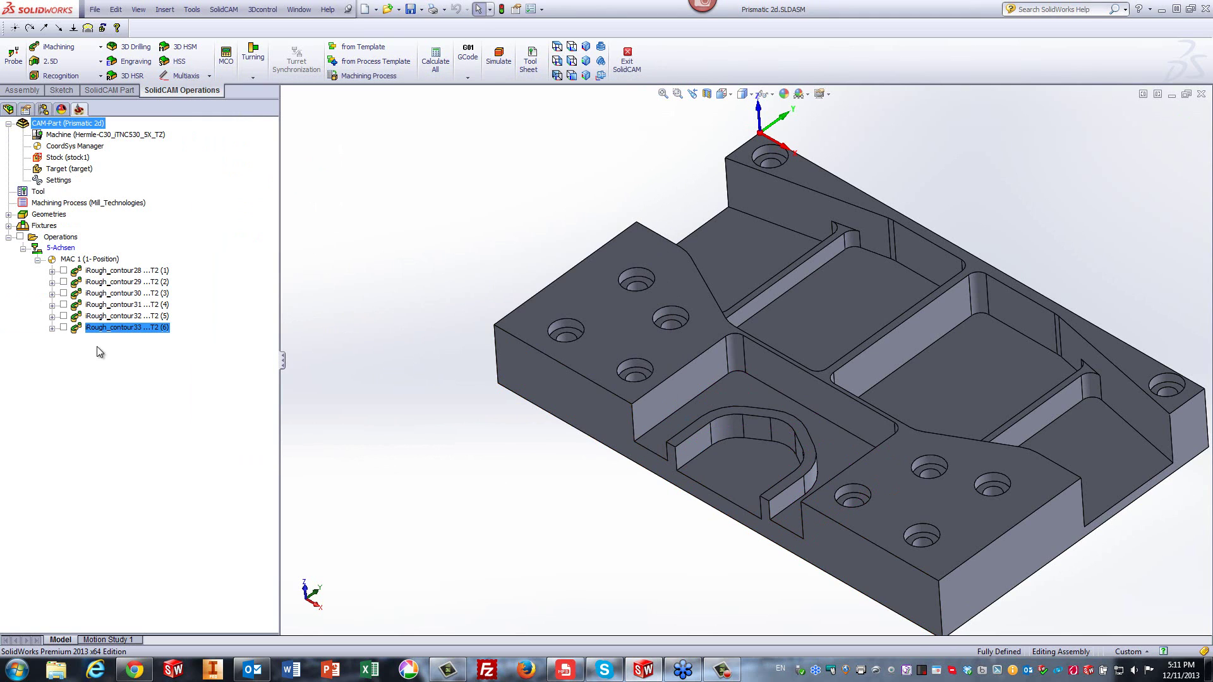
# - Simulate all the roughing operations in SolidVerify and exit the simulation
pyautogui.click(61, 237)
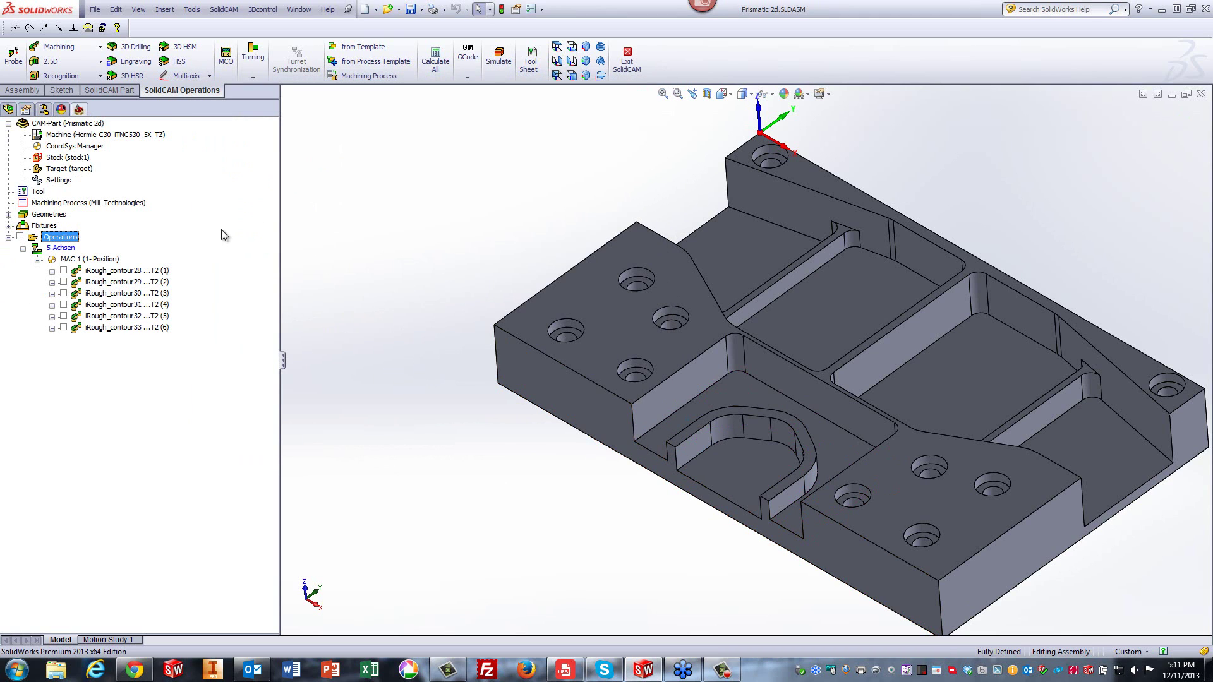
pyautogui.click(492, 59)
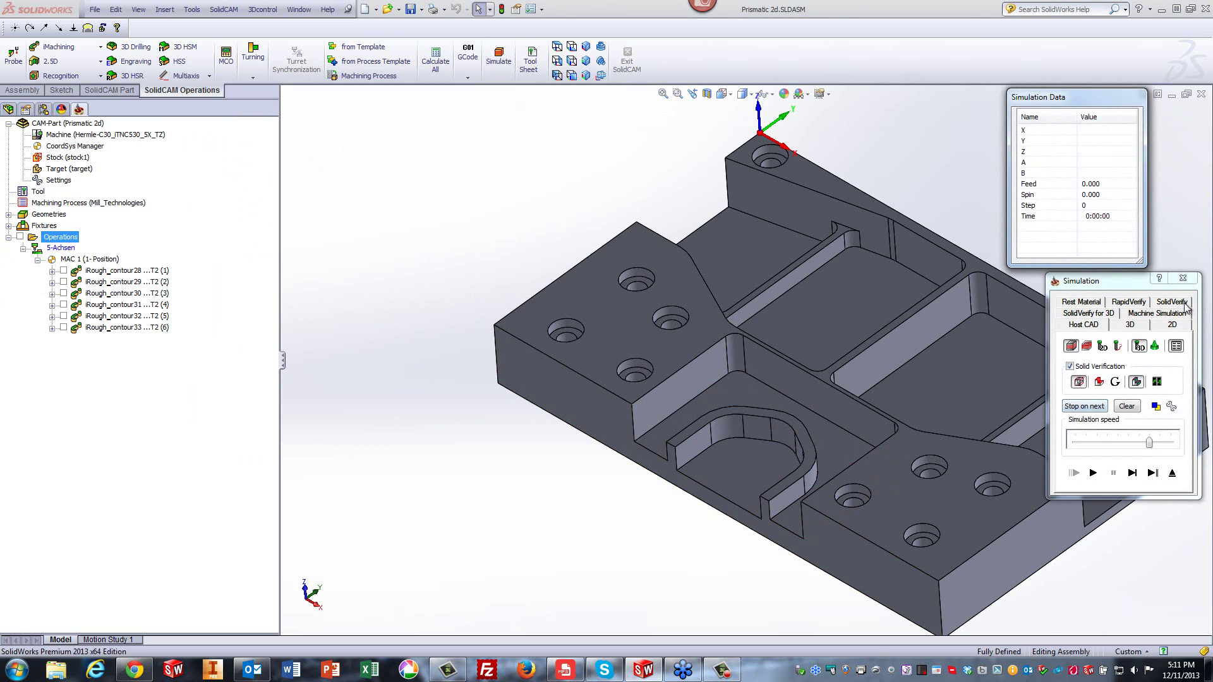
pyautogui.click(1171, 302)
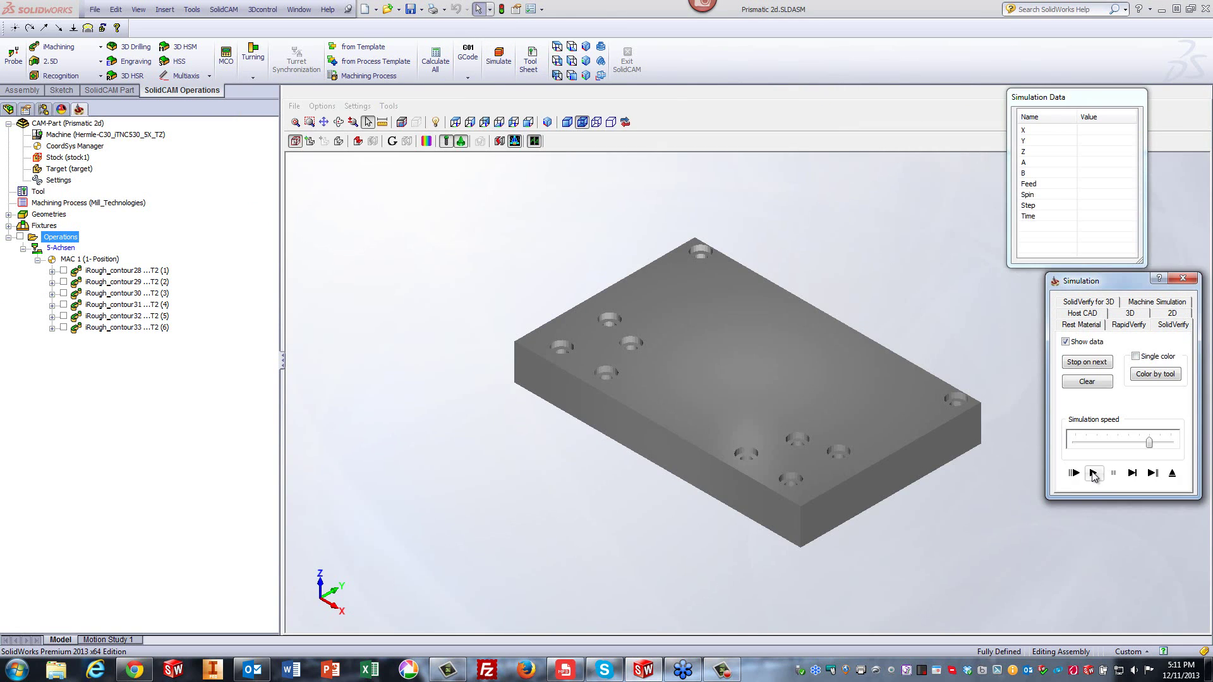
pyautogui.click(1093, 474)
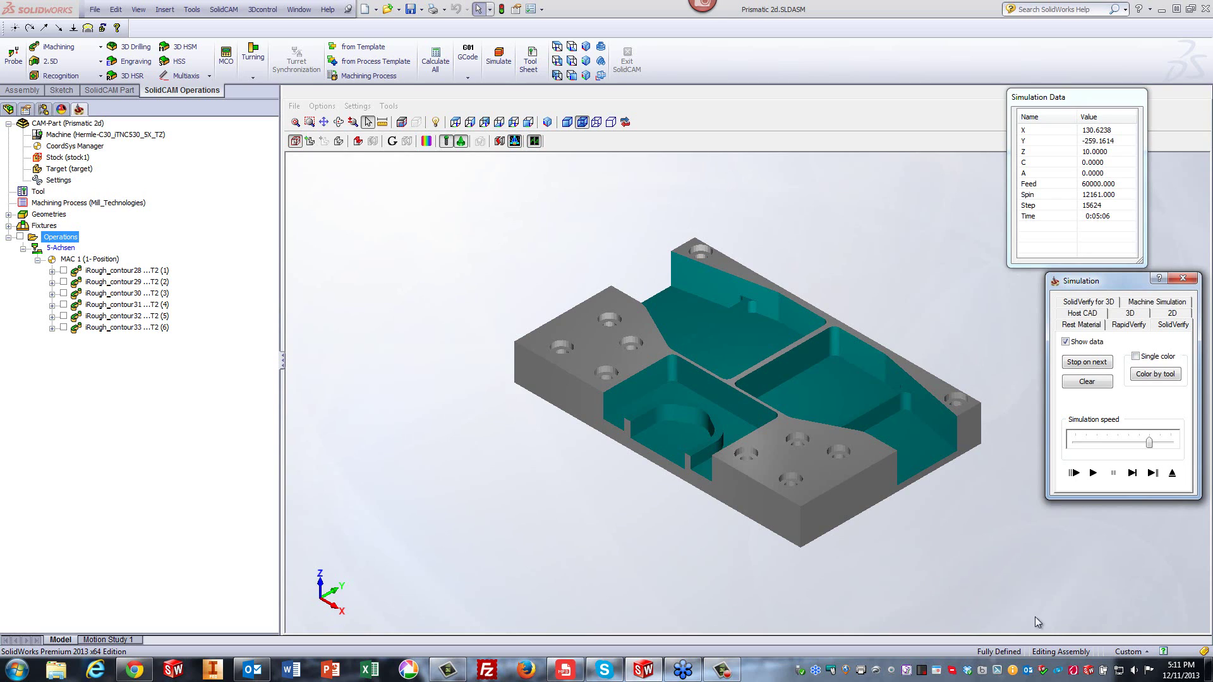
pyautogui.click(1172, 473)
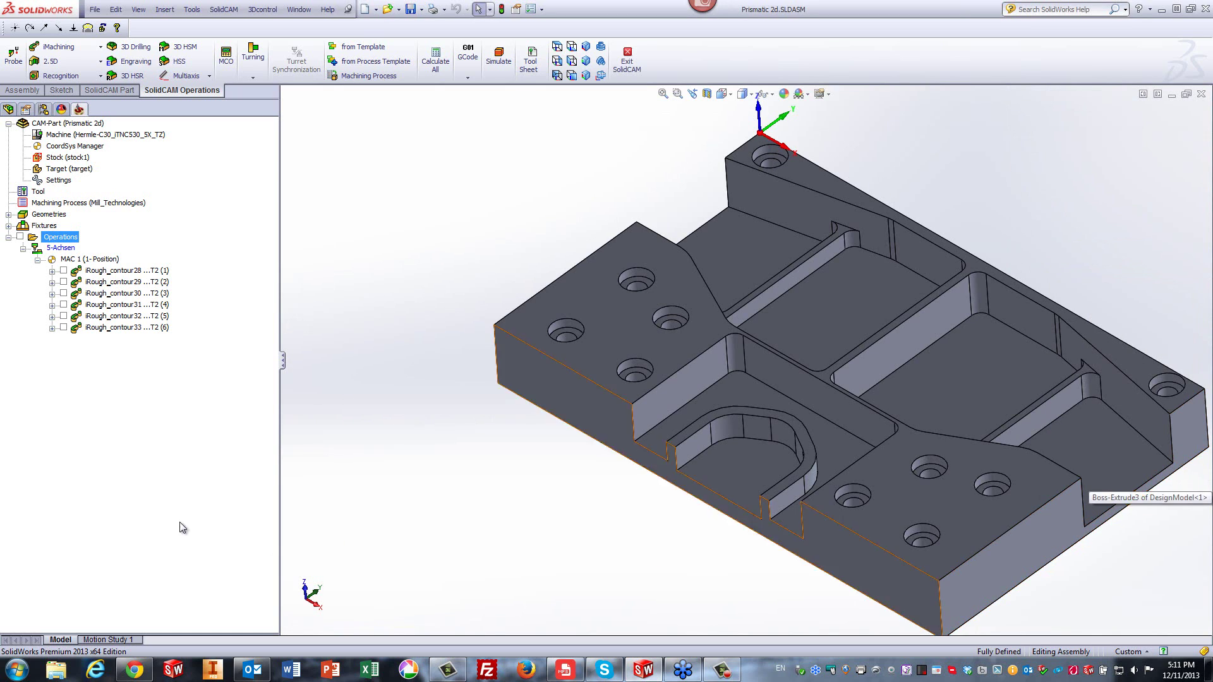
# - Suppress all six iRough operations, from iRough_contour28 through iRough_contour33
pyautogui.click(108, 273)
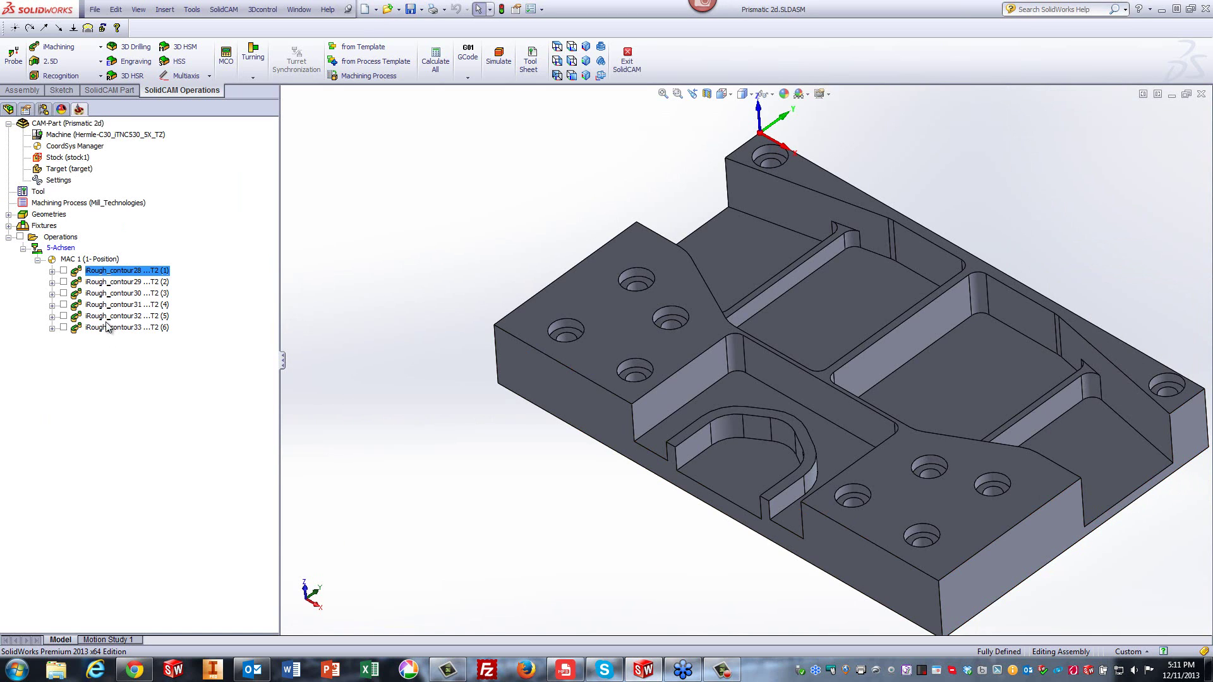
pyautogui.keyDown('shift'); pyautogui.click(108, 333); pyautogui.keyUp('shift')
pyautogui.rightClick(107, 332)
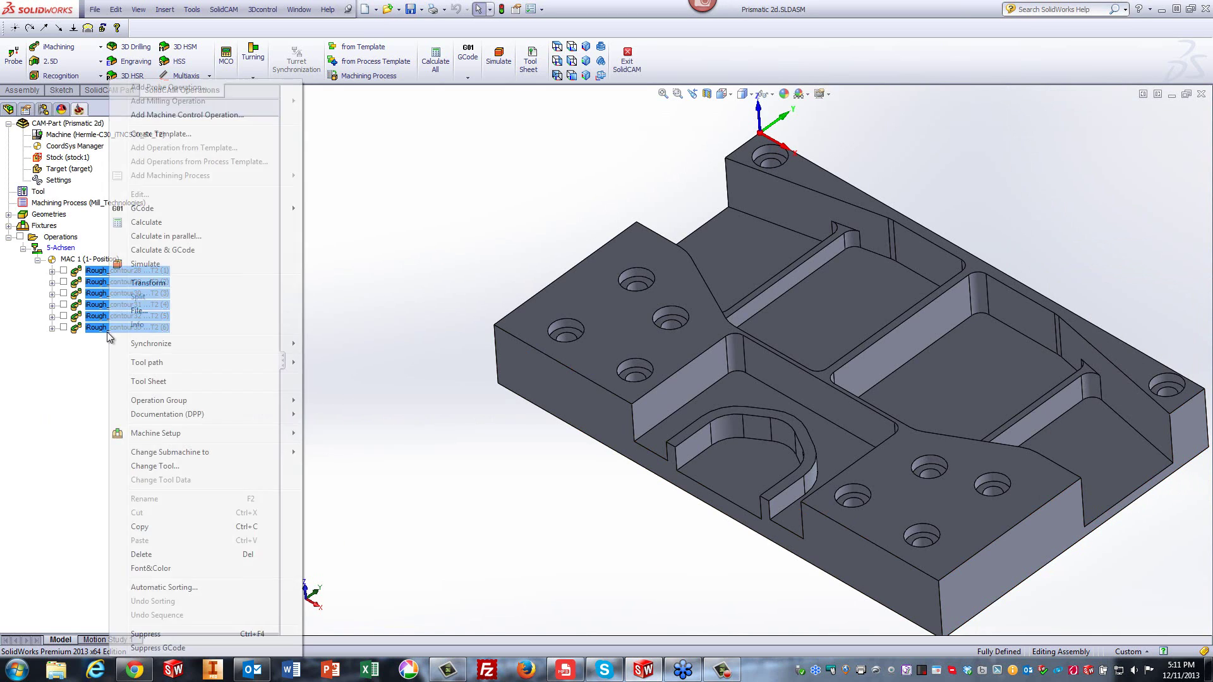
pyautogui.click(181, 635)
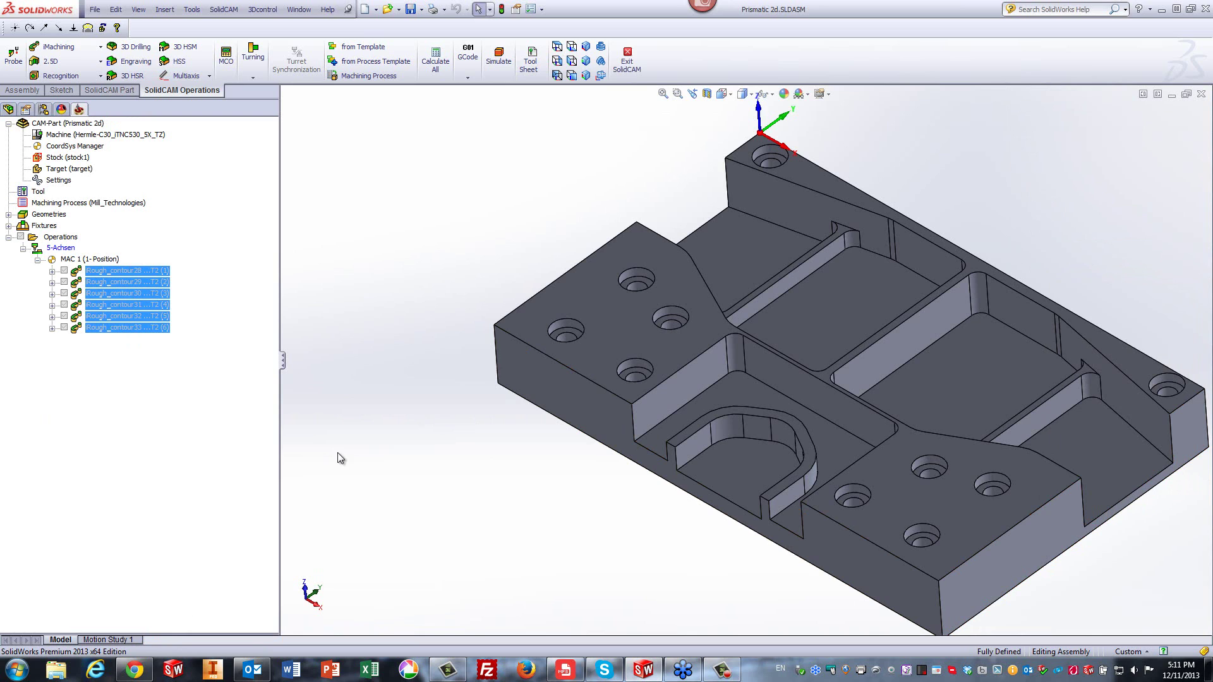
# - Add an iMachining 3D operation on the target geometry and assign it tool 2, the 12 mm end mill
pyautogui.click(60, 46)
pyautogui.click(60, 74)
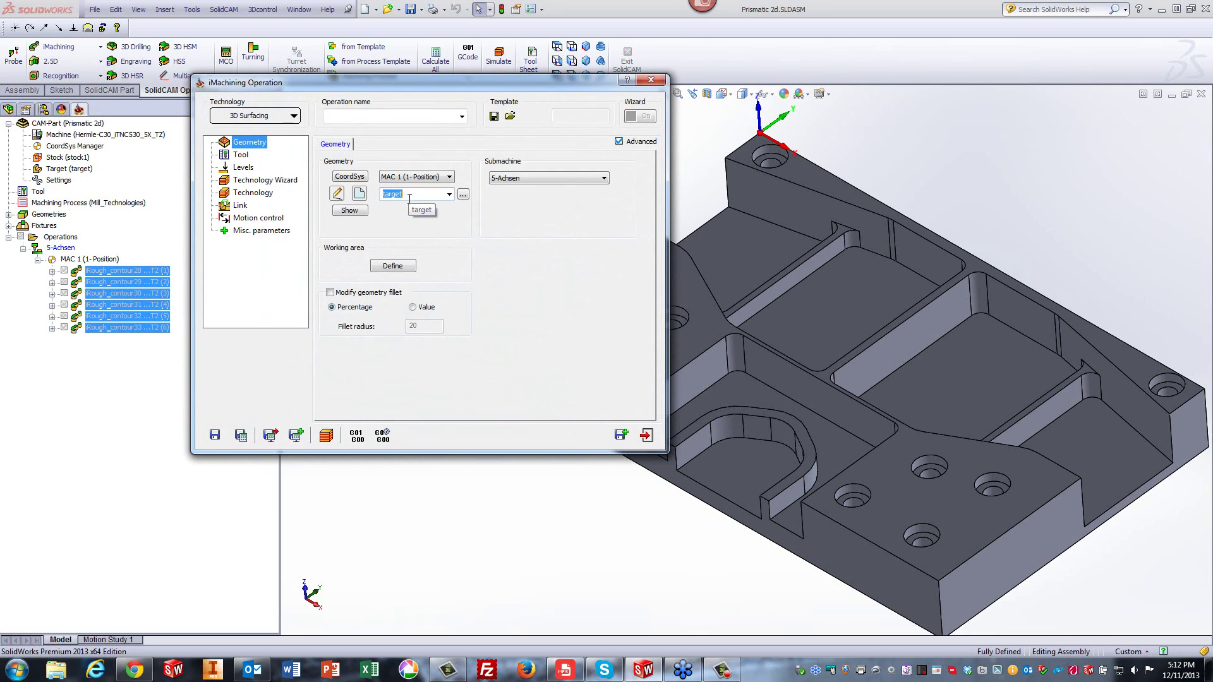
pyautogui.click(239, 156)
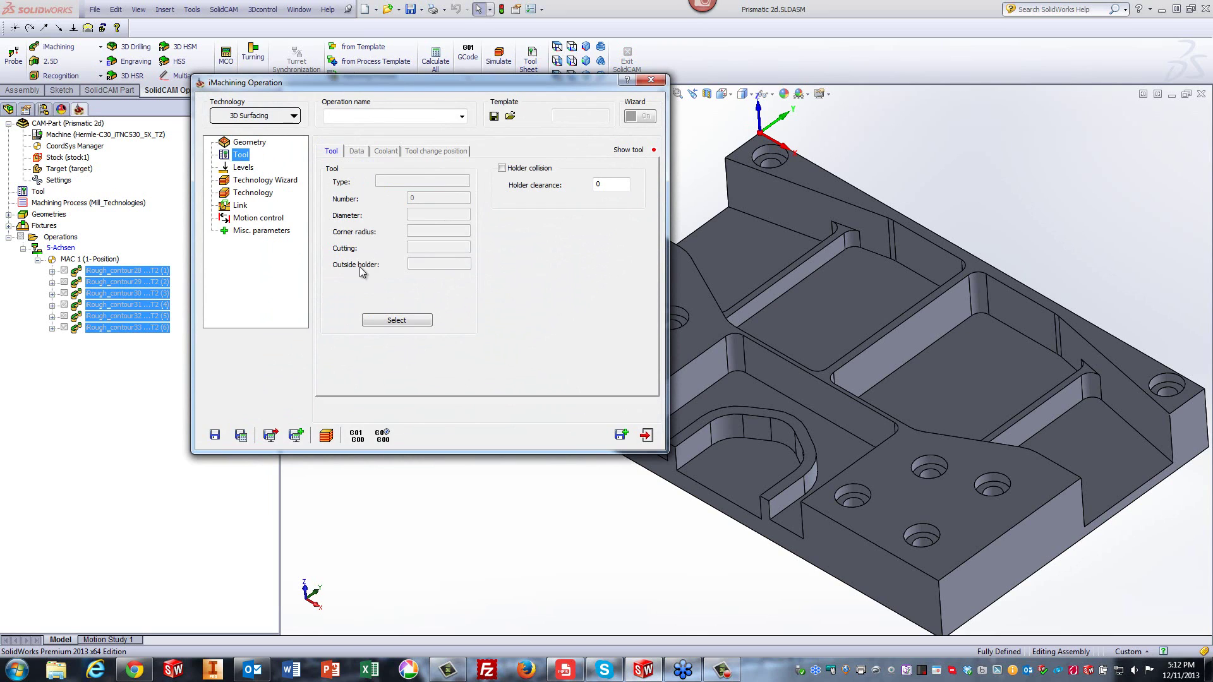
pyautogui.click(403, 320)
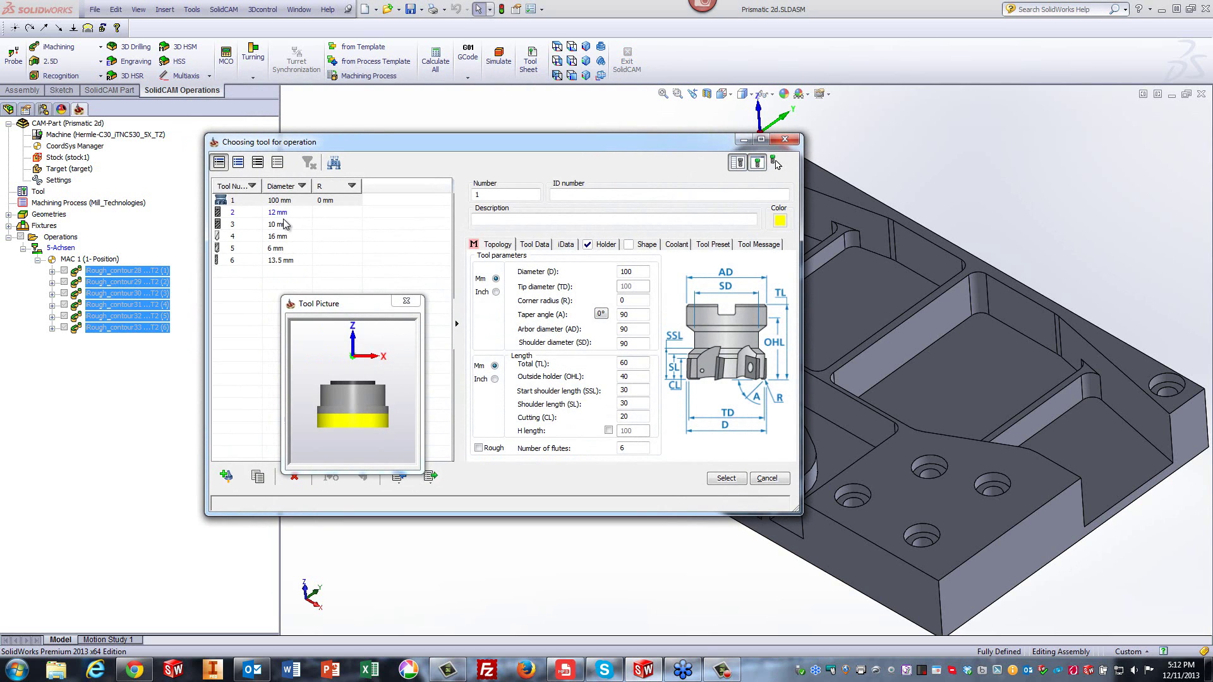
pyautogui.click(283, 224)
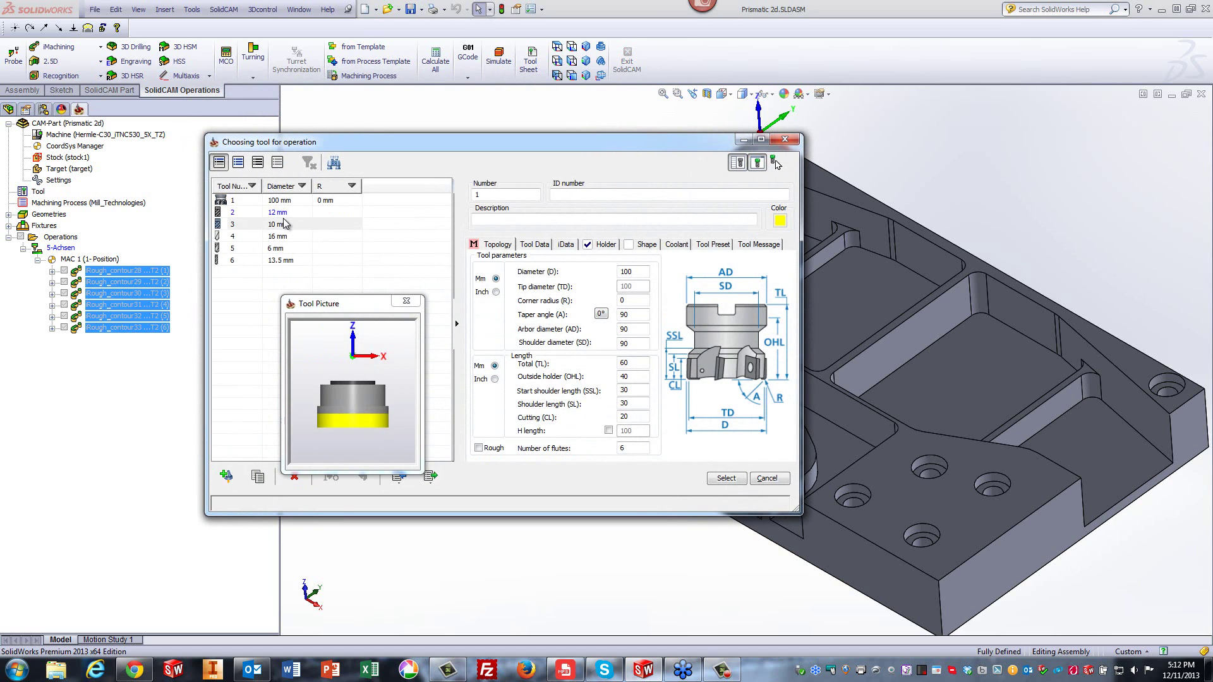
pyautogui.click(726, 478)
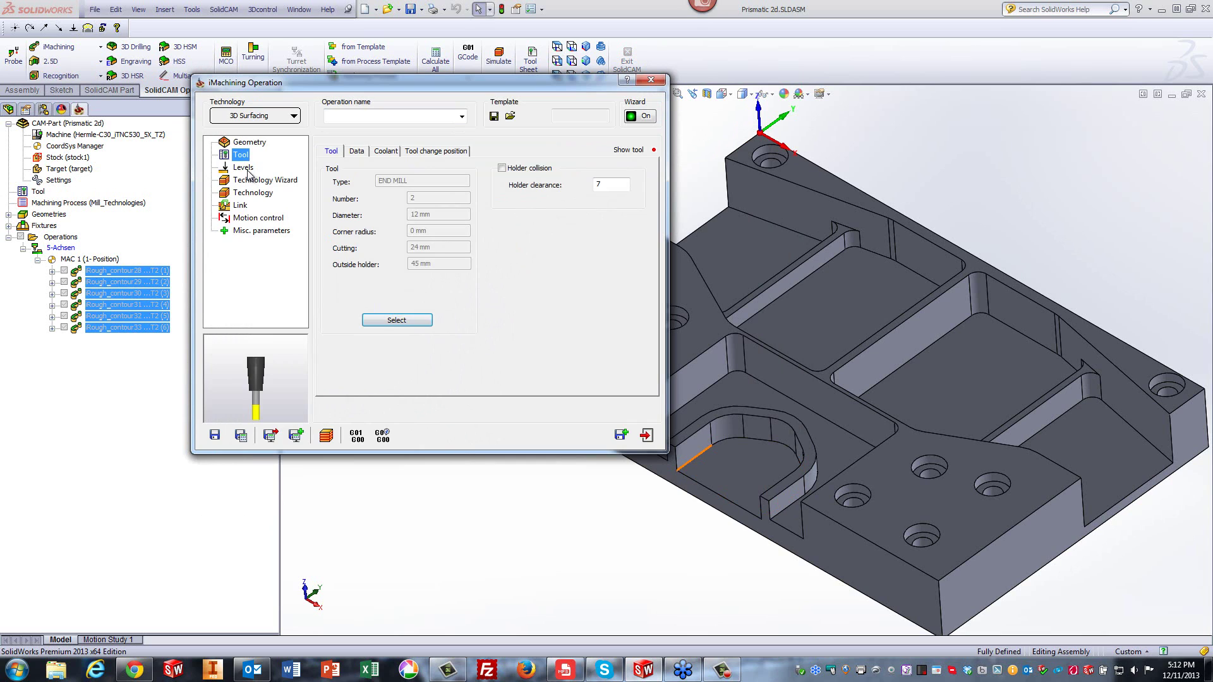
# - Pick the floor of the pocket open at the part's short end as lower level at Z -42, and save and calculate the 3D operation
pyautogui.click(244, 167)
pyautogui.click(363, 263)
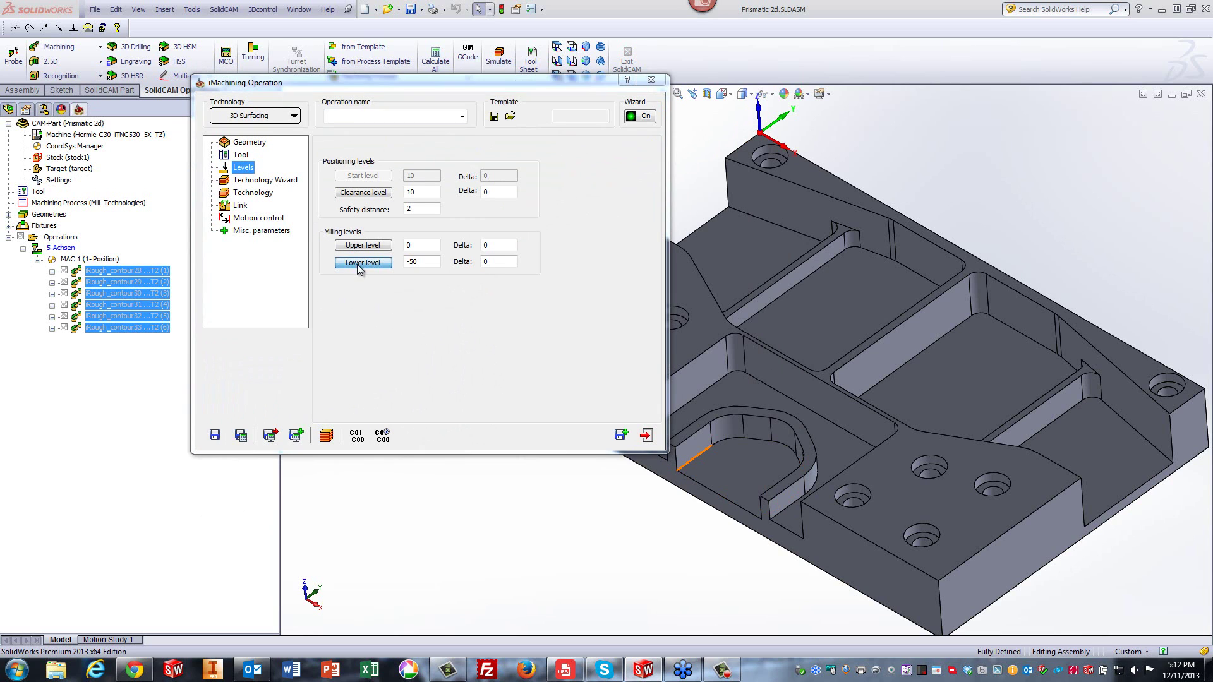
pyautogui.click(1095, 475)
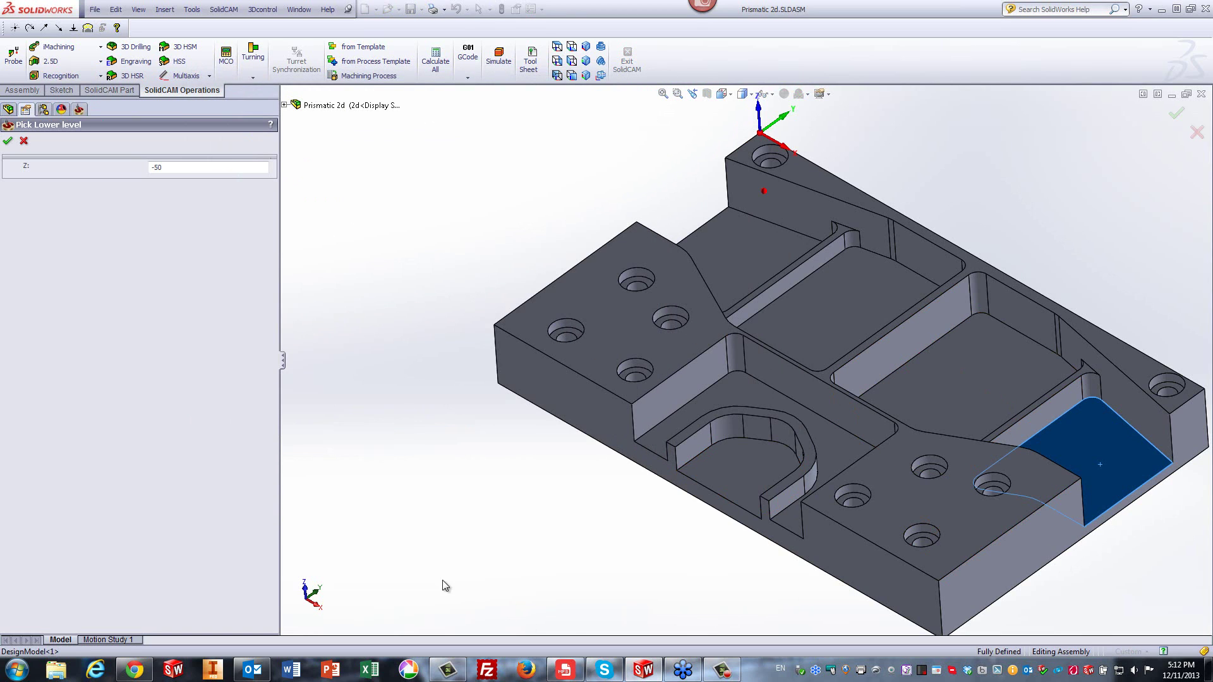
pyautogui.click(8, 140)
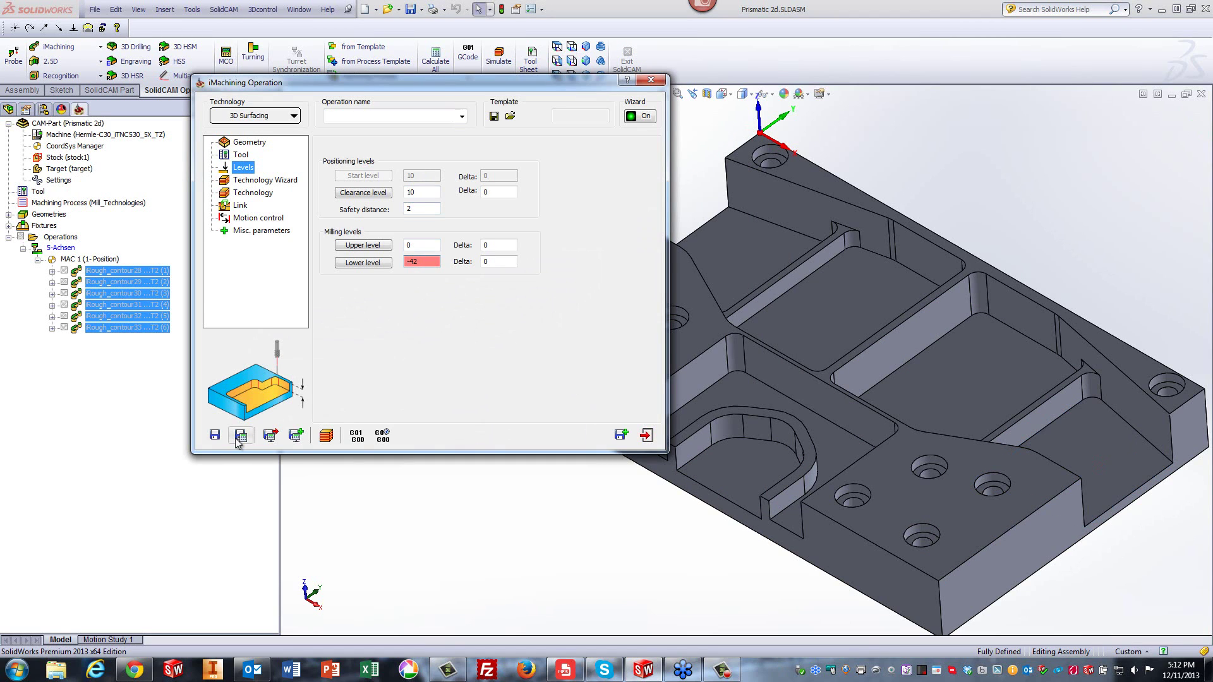
pyautogui.click(269, 181)
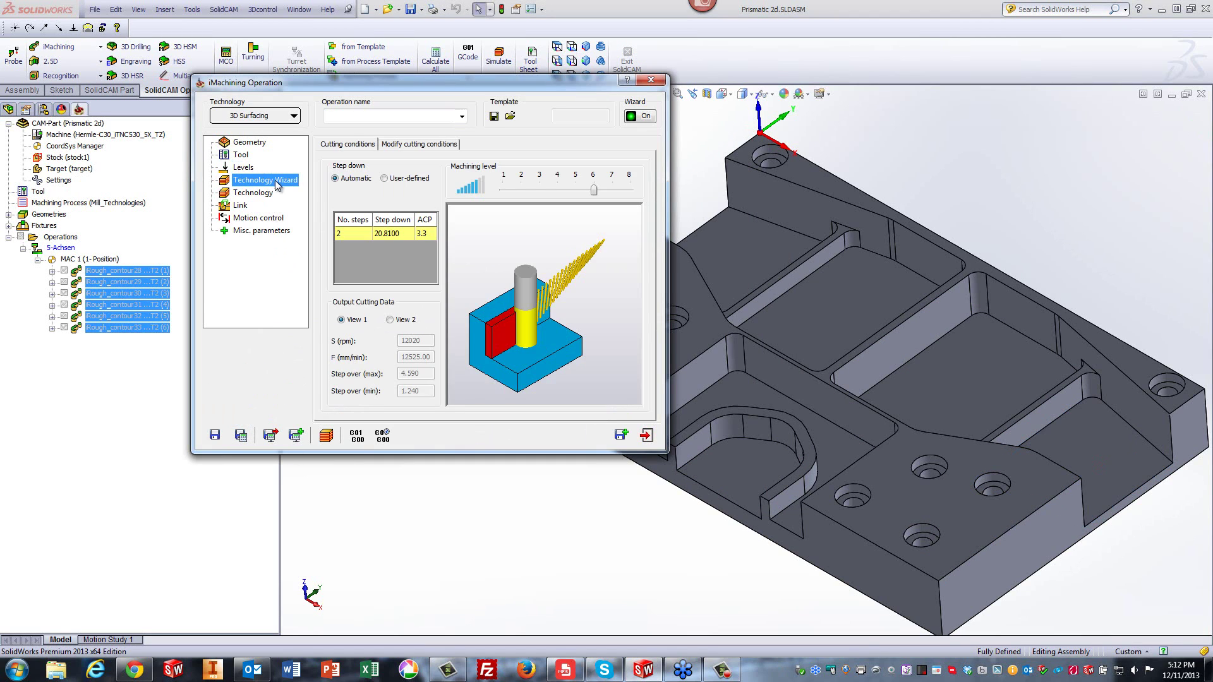
pyautogui.click(239, 432)
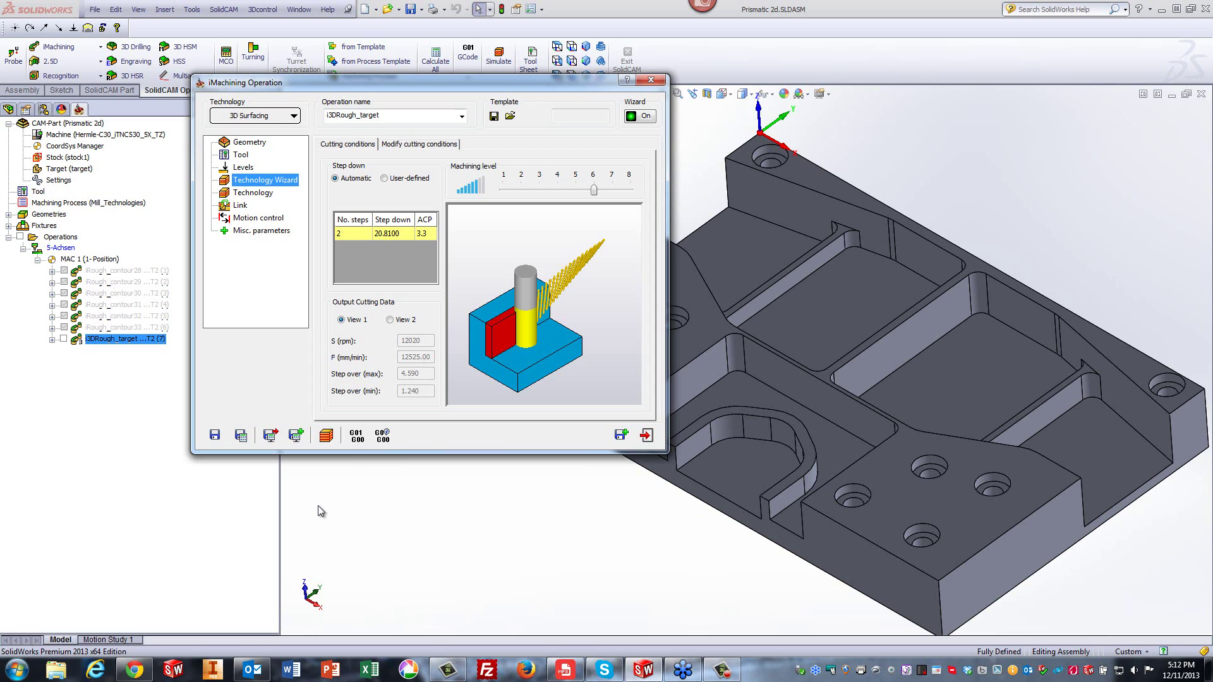
# - Simulate the 3D roughing operation in SolidVerify, exit the simulation and close the operation
pyautogui.click(326, 436)
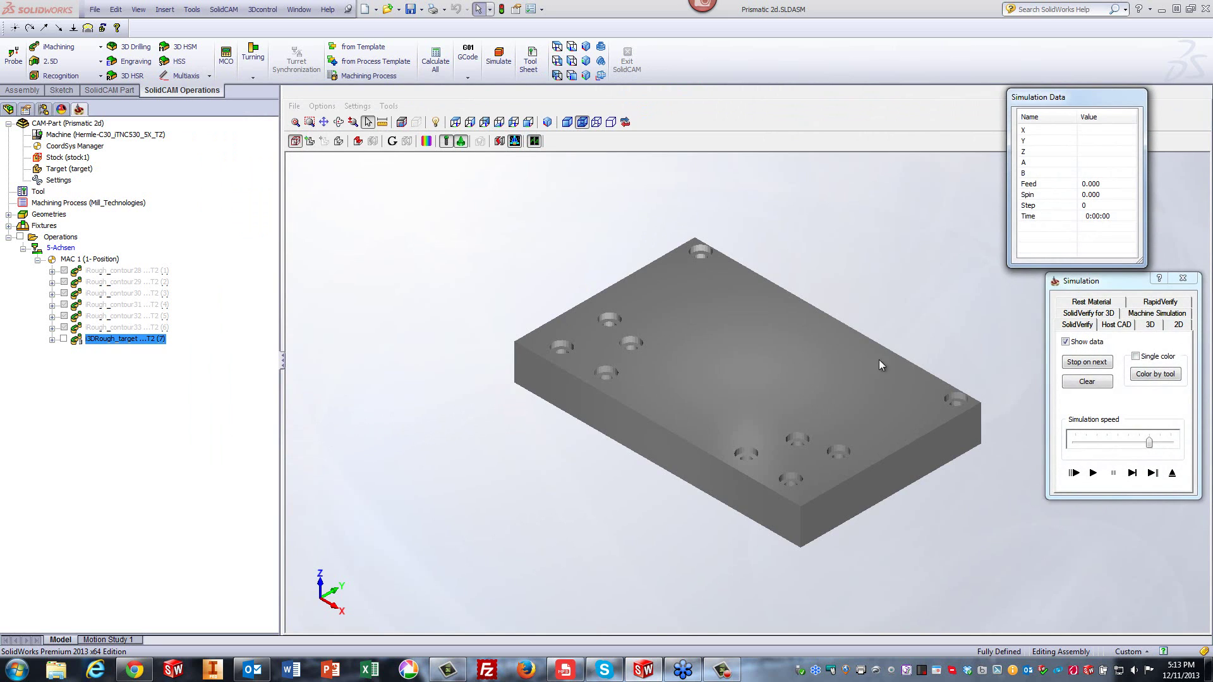
pyautogui.click(1093, 473)
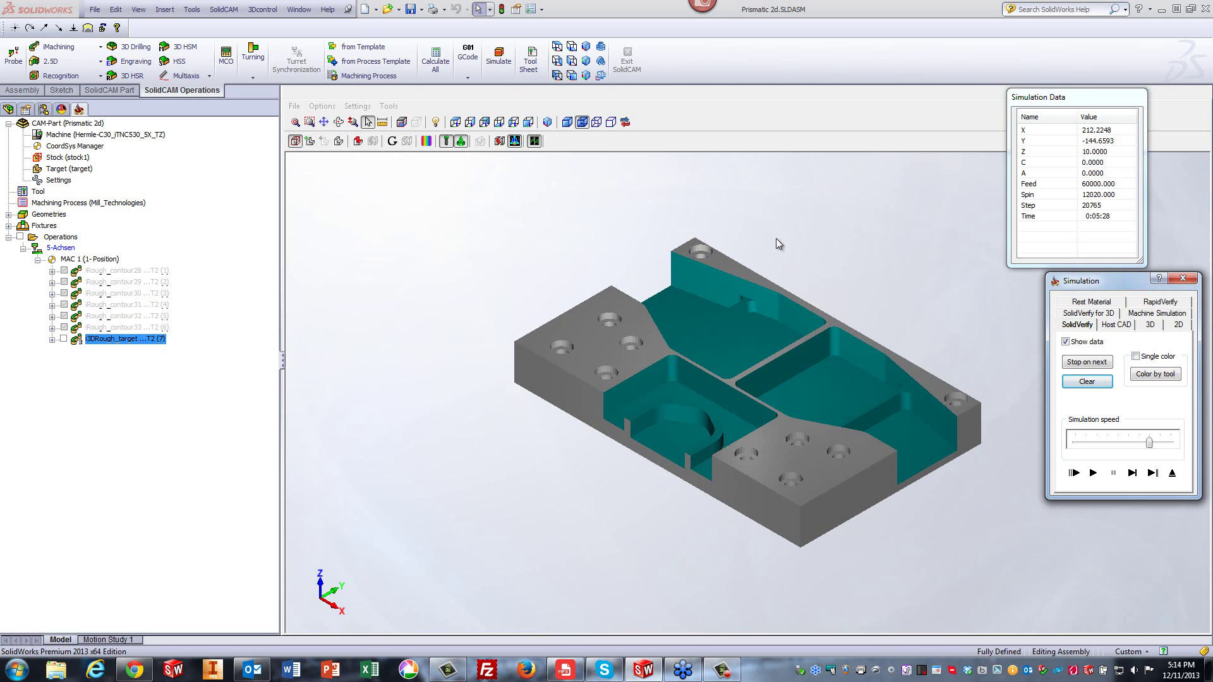
pyautogui.click(1173, 473)
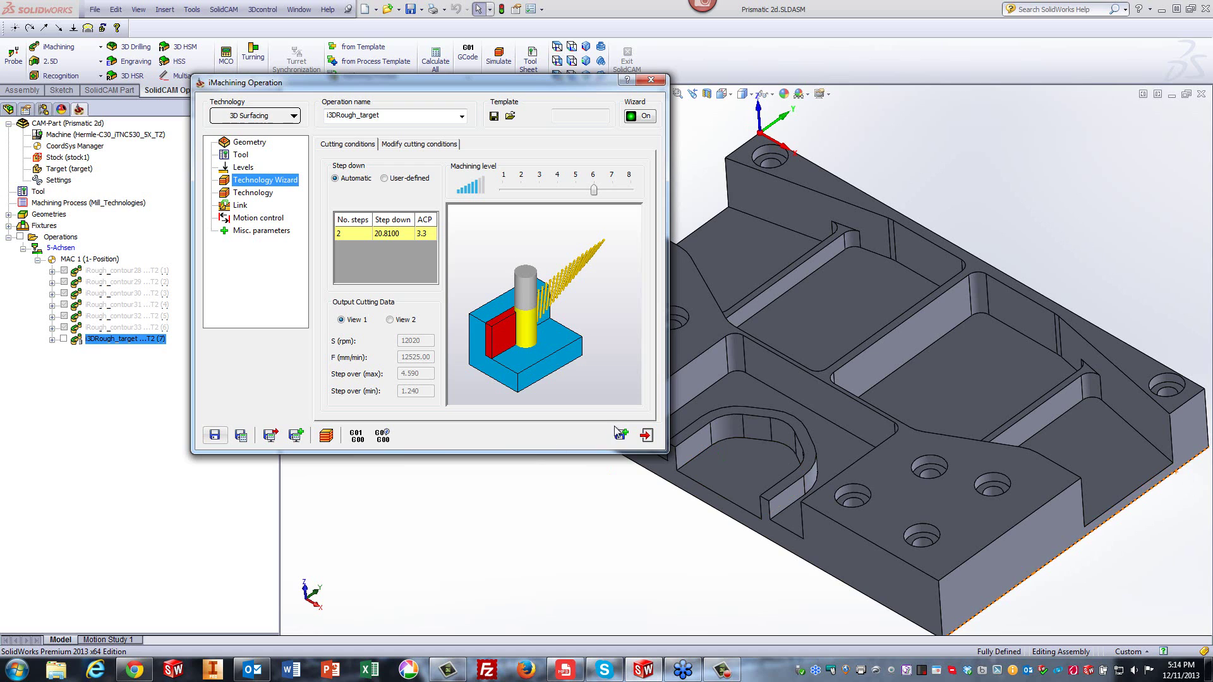
pyautogui.click(646, 435)
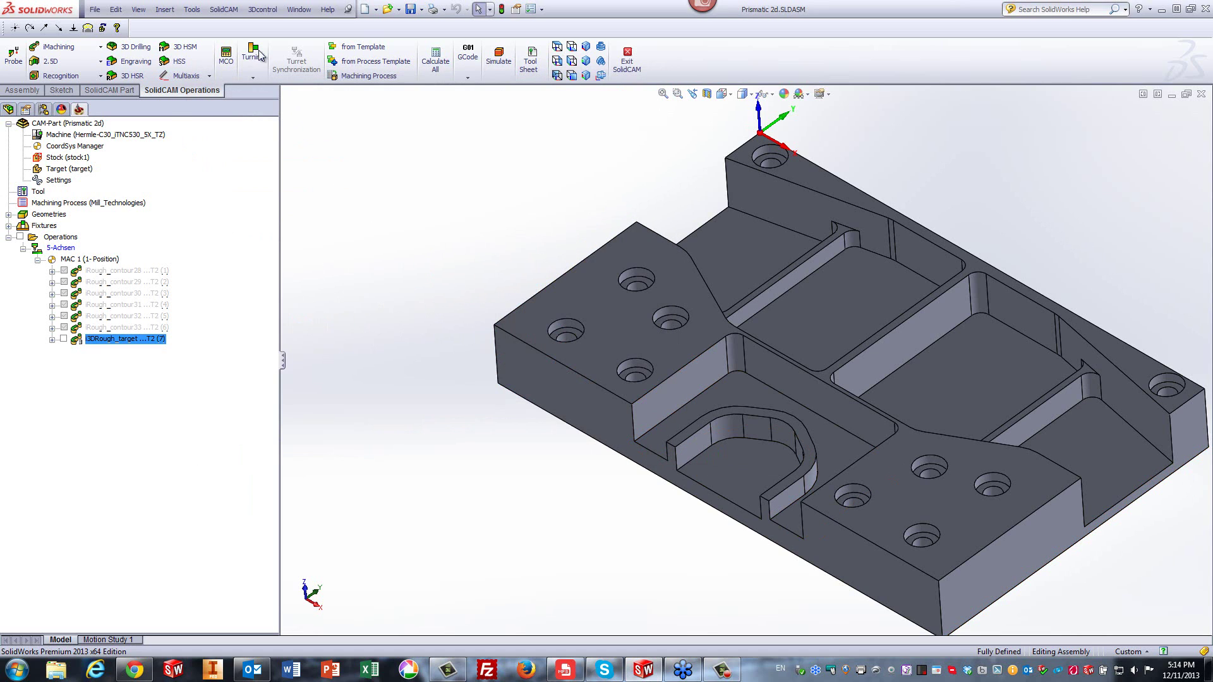
# - Open the recent CAM-Part PRIZ5-2.prz from the imachining prizmatic folder
pyautogui.click(223, 9)
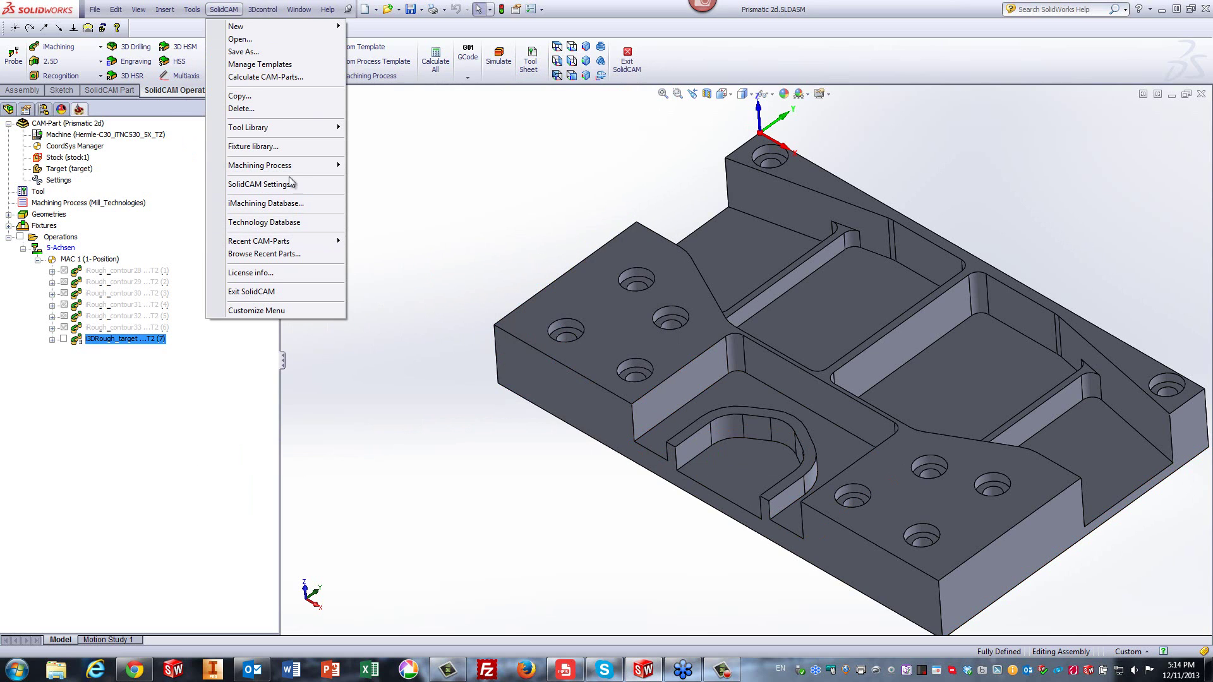
pyautogui.moveTo(297, 242)
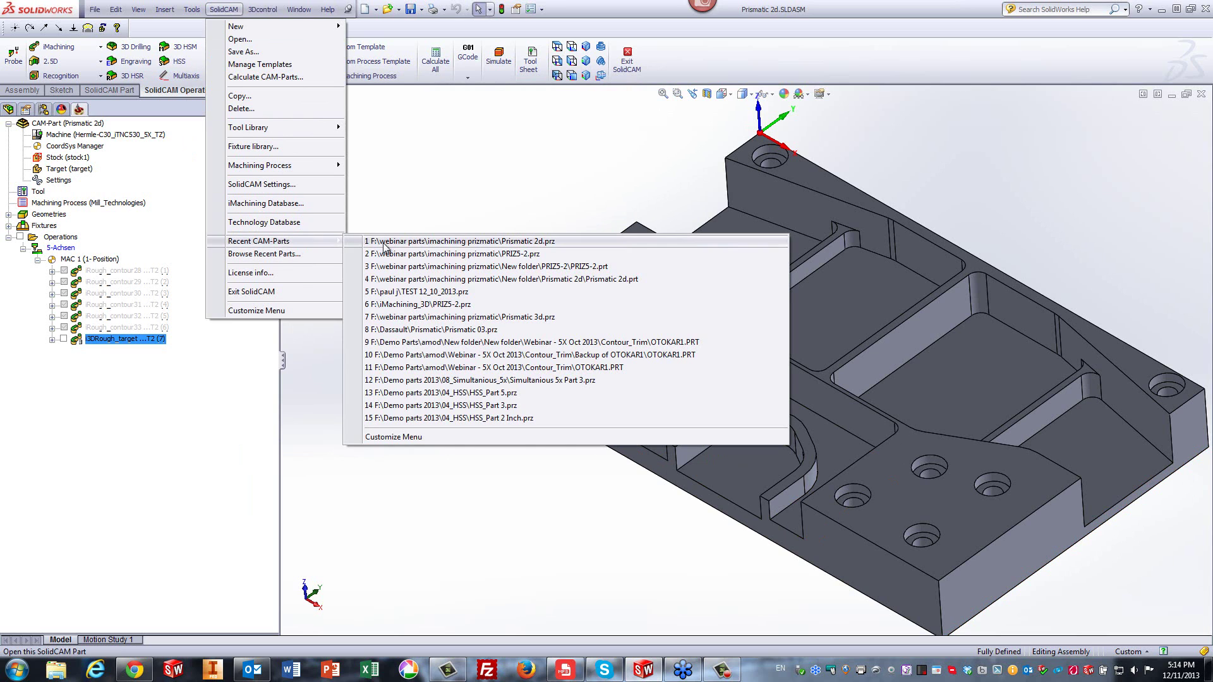
pyautogui.click(413, 254)
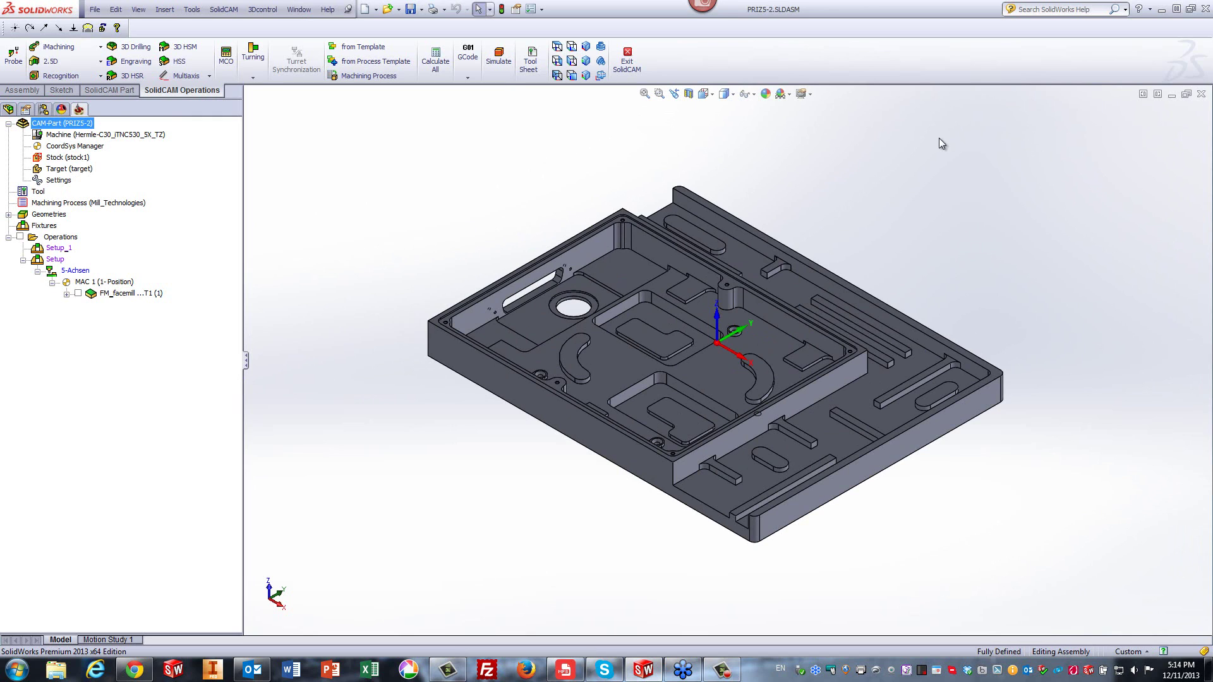
pyautogui.scroll(-2, 756, 294)
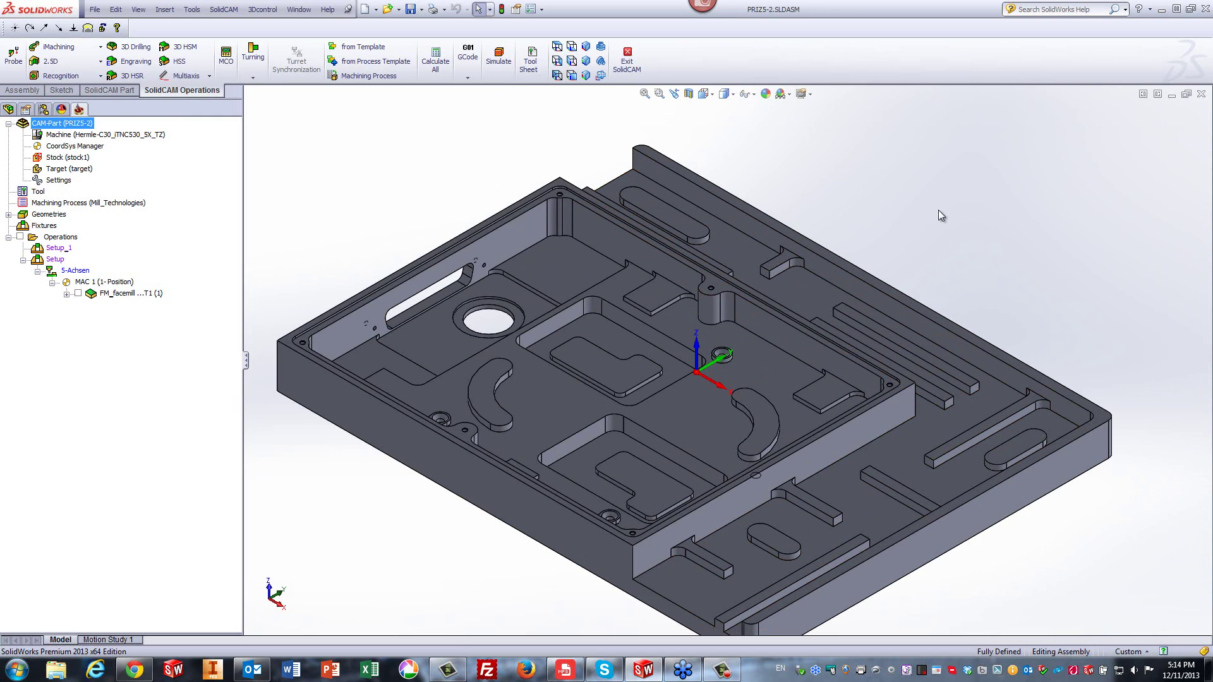
# - Examine the overall shape of the PRIZ5-2 part, viewing its pockets, islands, outer ledge and walls from the side and from several angles
pyautogui.scroll(3, 946, 257)
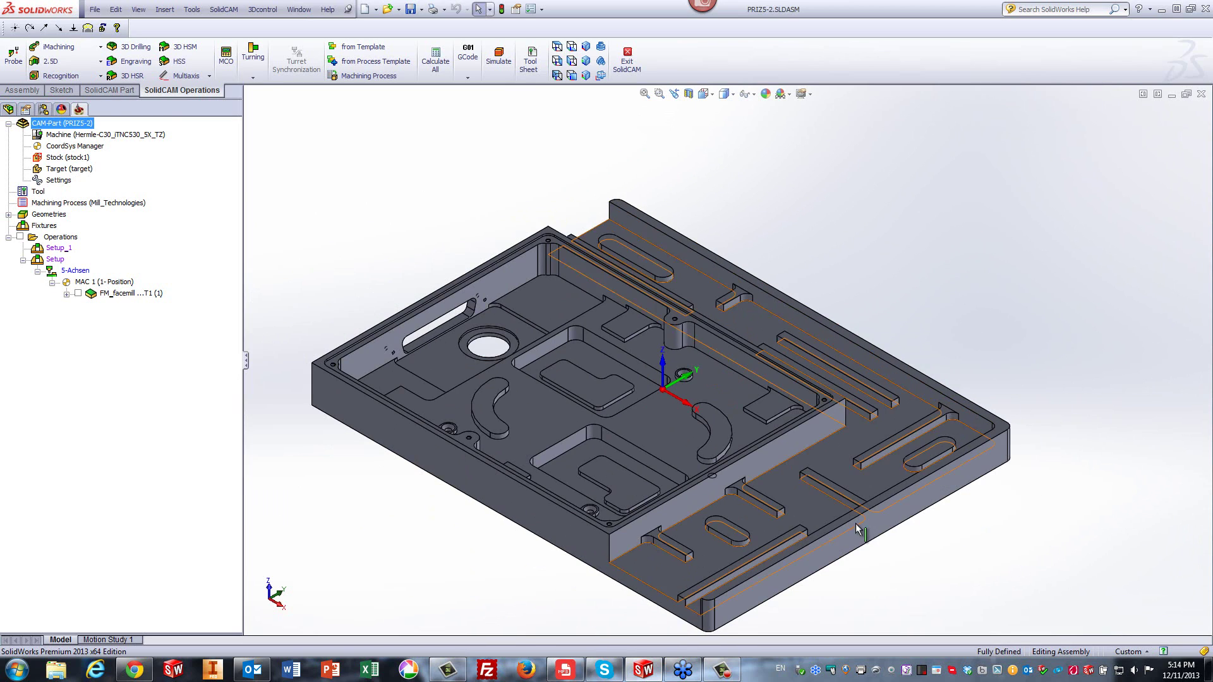
pyautogui.scroll(-5, 853, 540)
pyautogui.moveTo(845, 525)
pyautogui.mouseDown(button='middle')
pyautogui.moveTo(851, 492)
pyautogui.moveTo(859, 519)
pyautogui.mouseUp(button='middle')
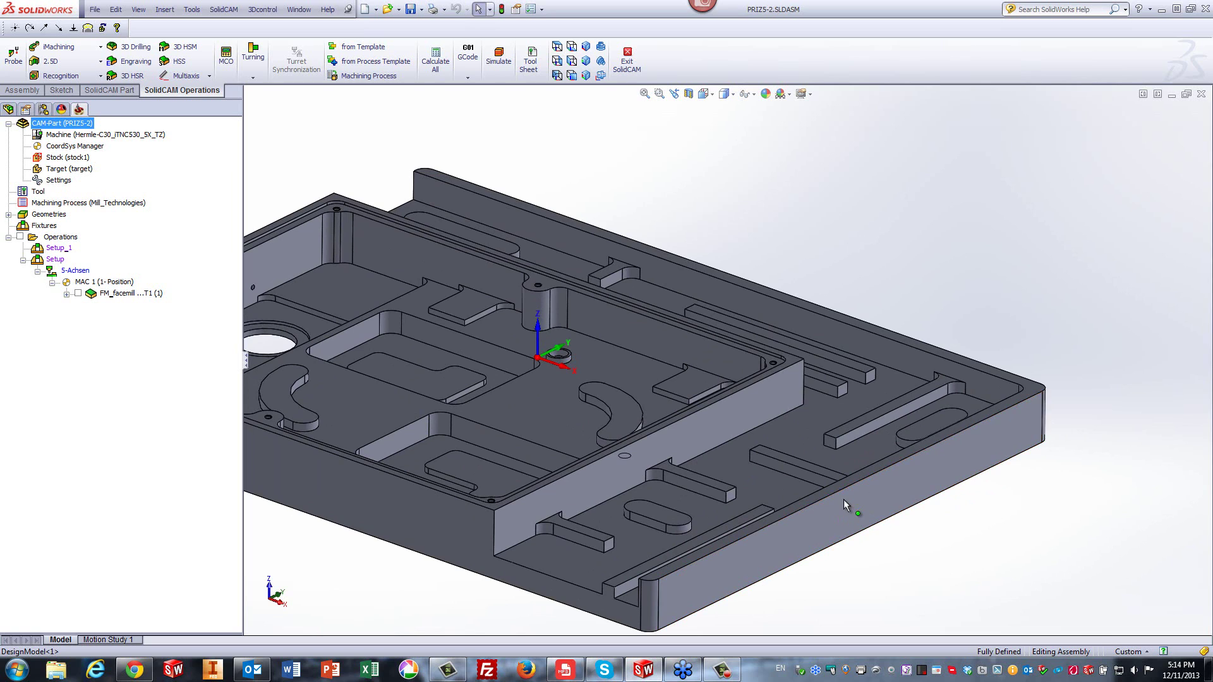
pyautogui.click(557, 61)
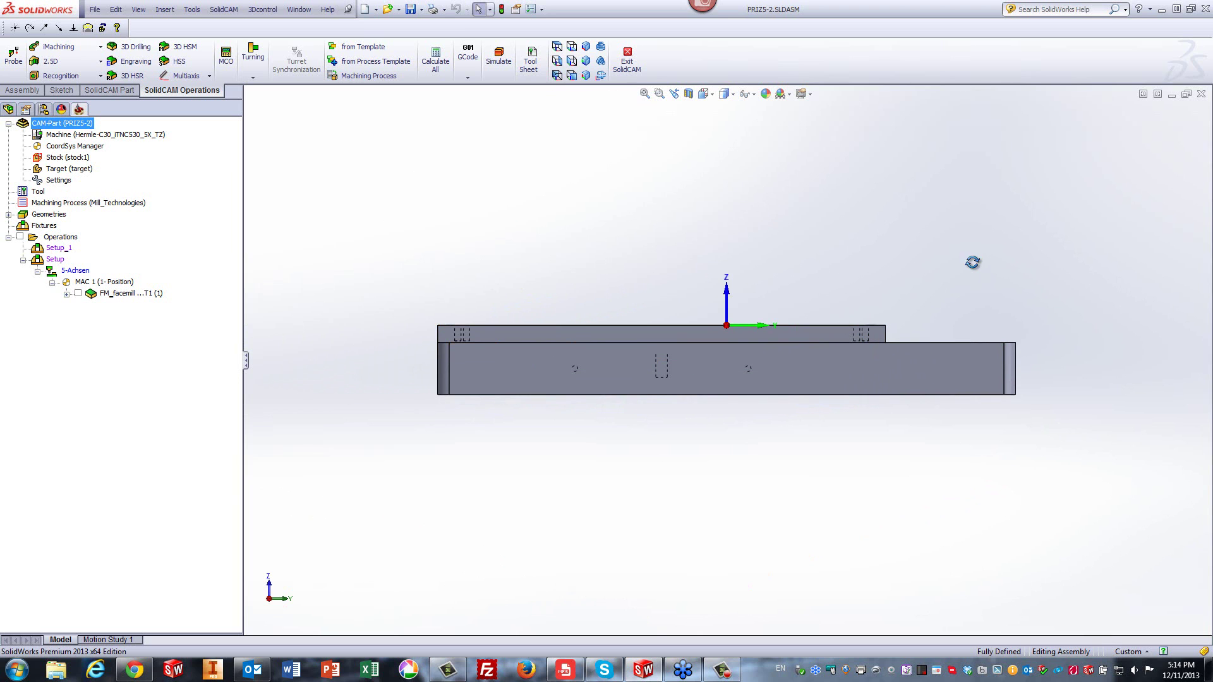
pyautogui.moveTo(973, 262); pyautogui.dragTo(956, 310, button='middle')
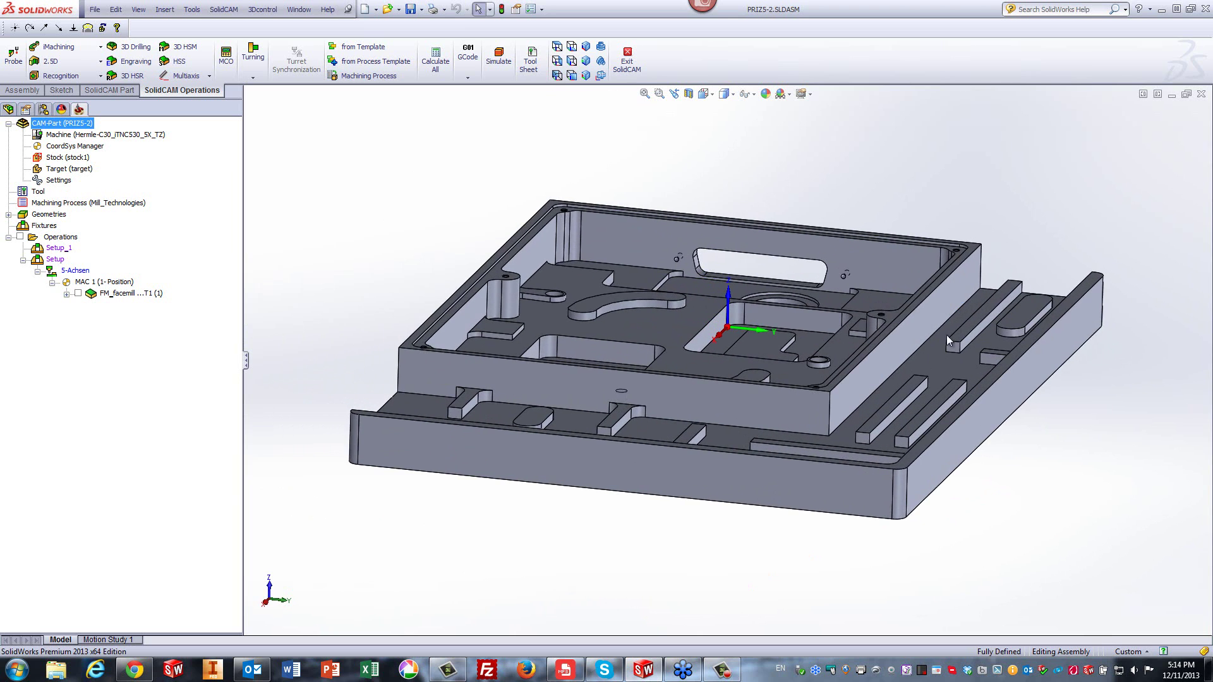
pyautogui.scroll(3, 855, 392)
pyautogui.moveTo(857, 393); pyautogui.dragTo(929, 386, button='middle')
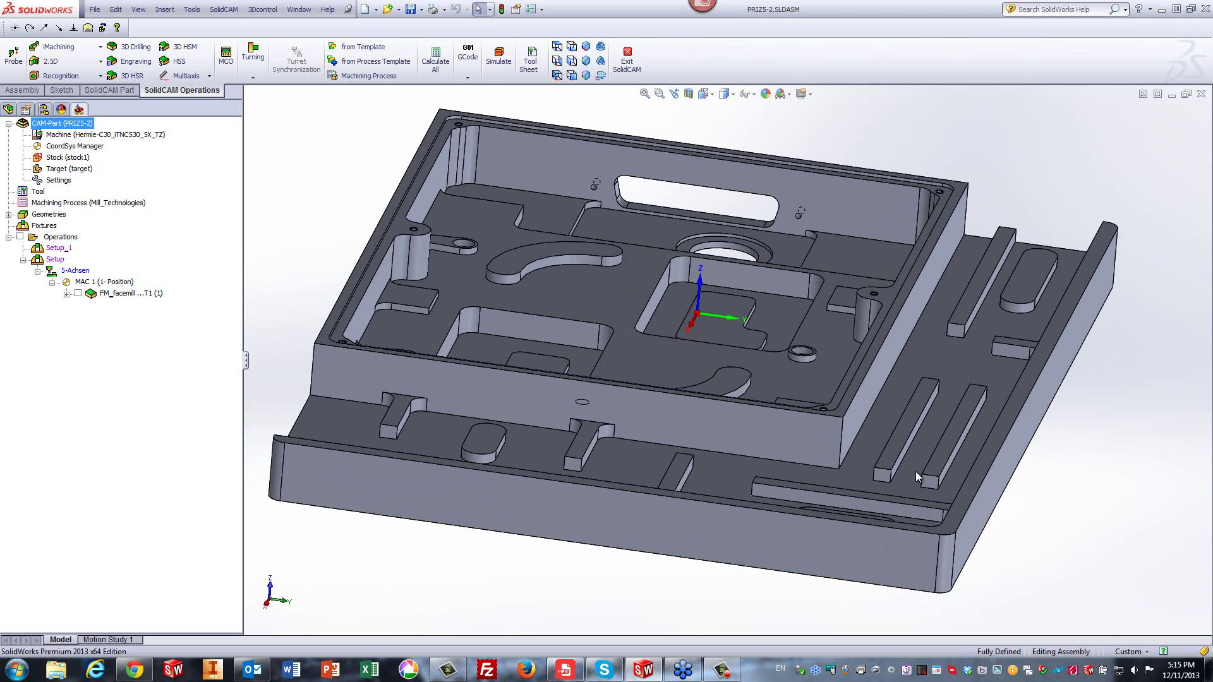
pyautogui.moveTo(816, 370); pyautogui.dragTo(847, 362, button='middle')
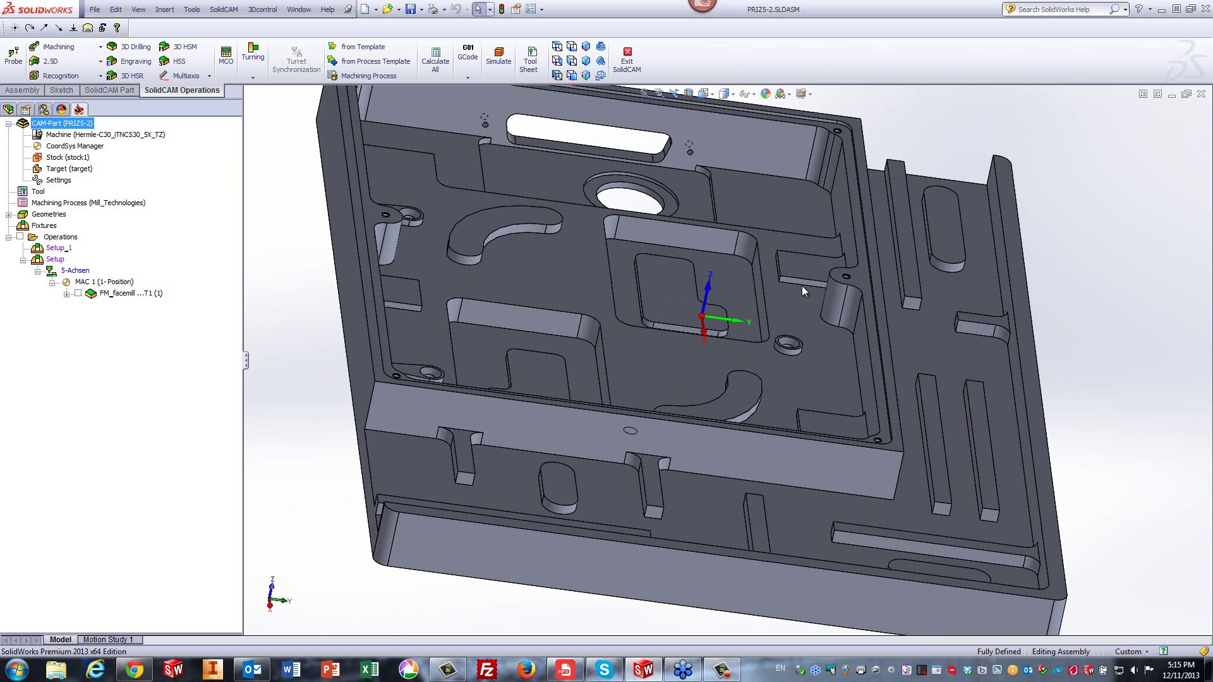
# - Check the height difference between two islands in the large pocket, and inspect the rim, recessed pocket floor and L-shaped island faces
pyautogui.click(808, 266)
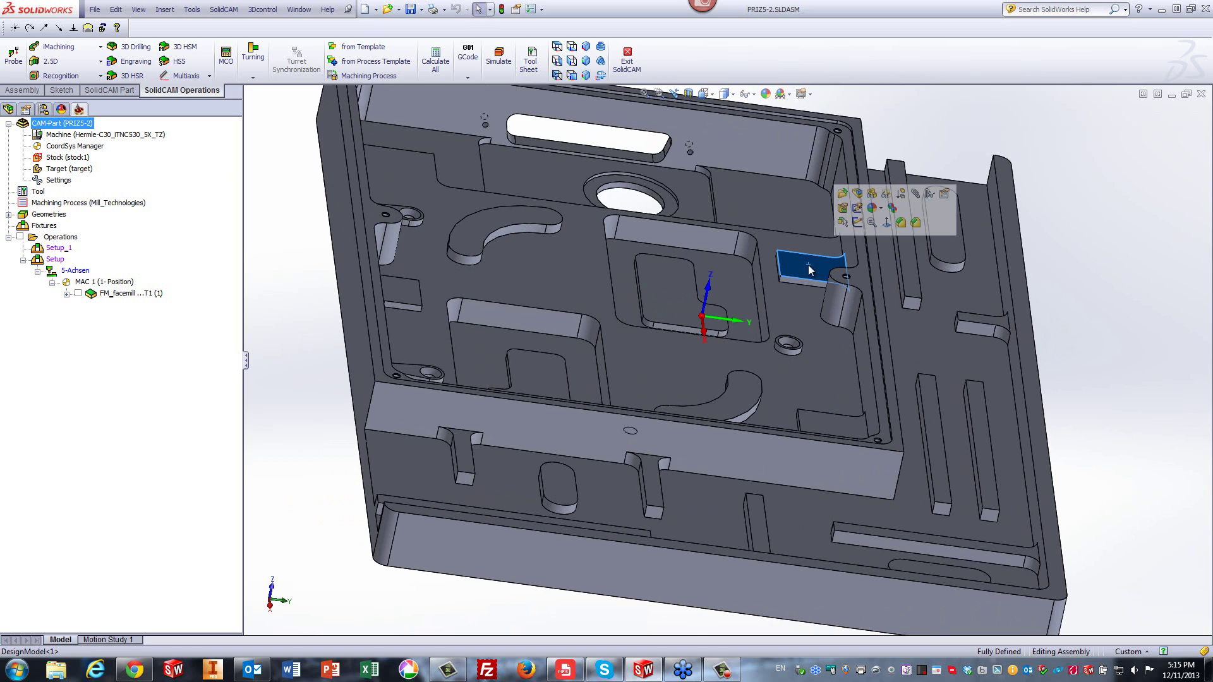
pyautogui.keyDown('ctrl'); pyautogui.click(746, 398); pyautogui.keyUp('ctrl')
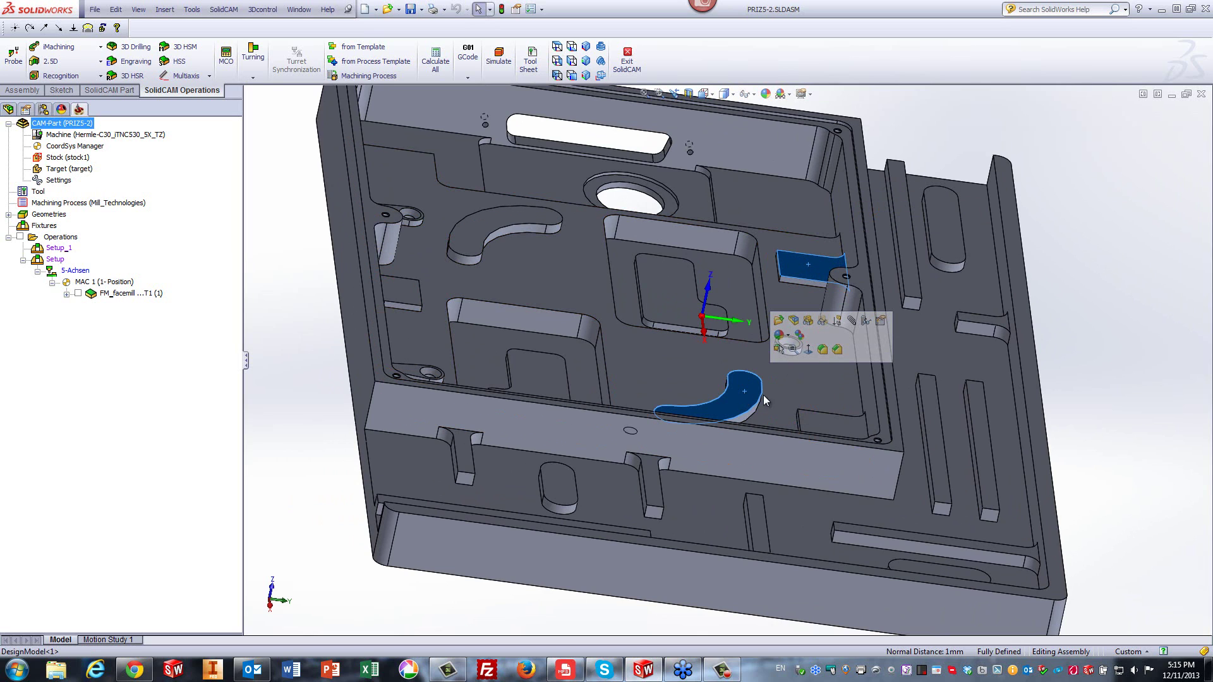
pyautogui.click(1119, 304)
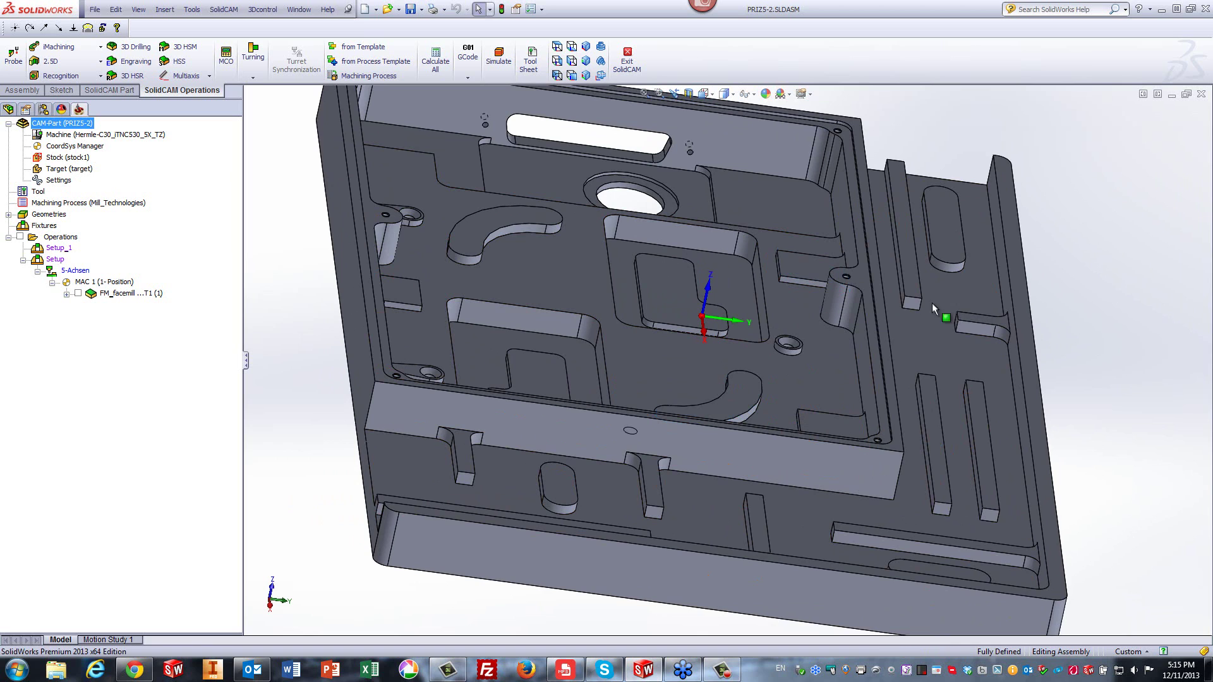
pyautogui.click(860, 282)
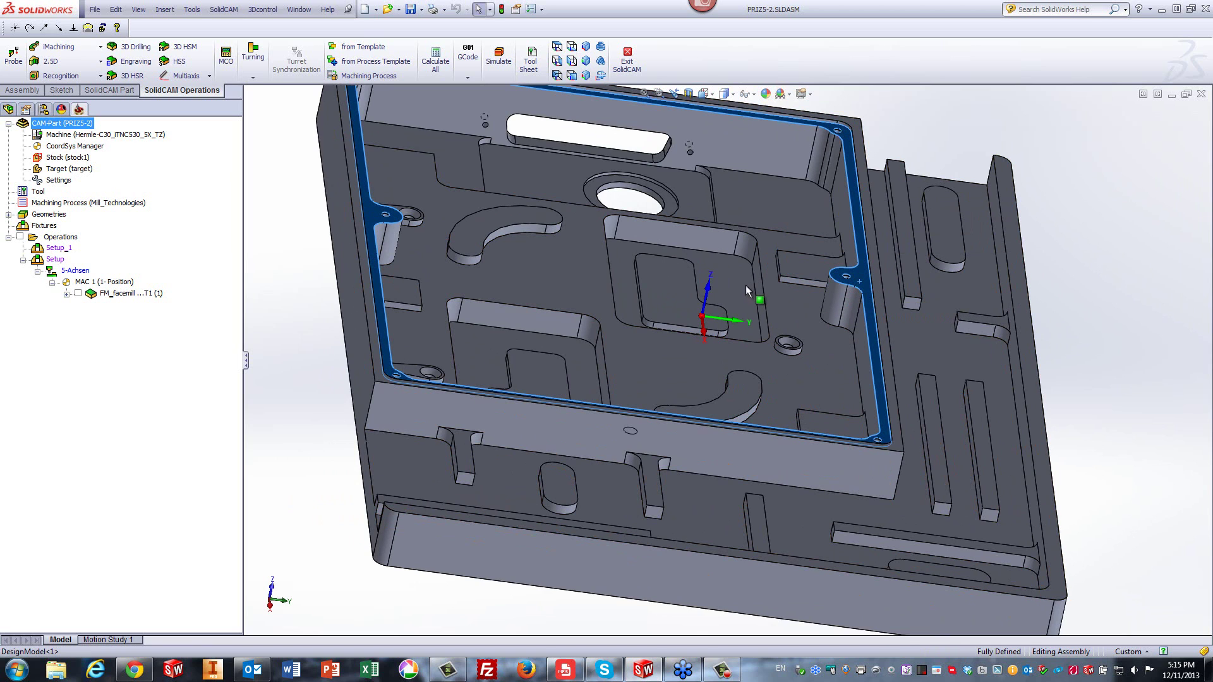
pyautogui.click(689, 283)
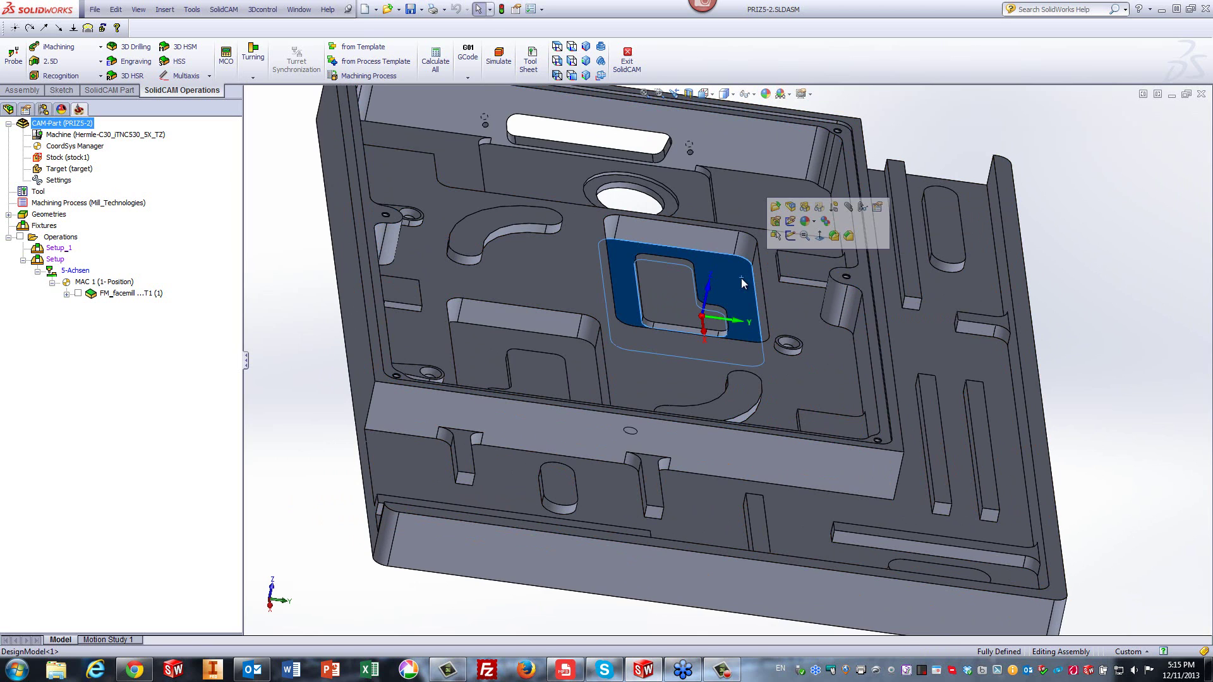
pyautogui.click(685, 283)
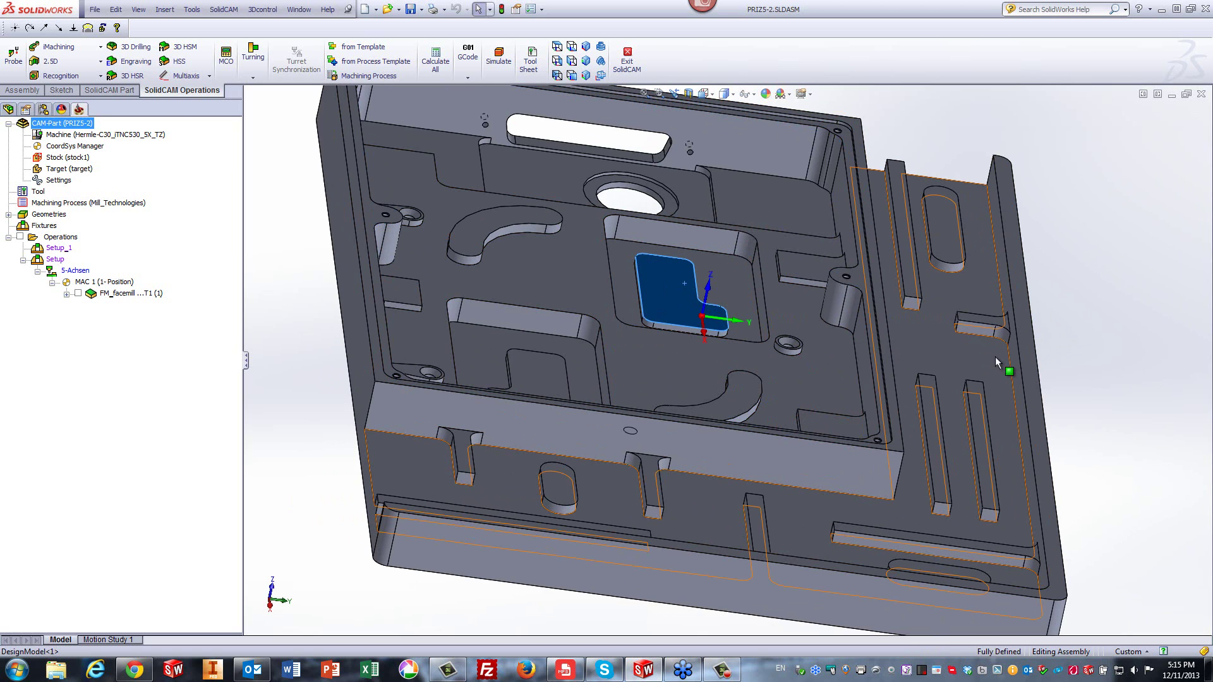
# - Inspect a narrow rib on the outer ledge and an edge of the outer wall, and clear the selection
pyautogui.moveTo(986, 357); pyautogui.dragTo(983, 324, button='middle')
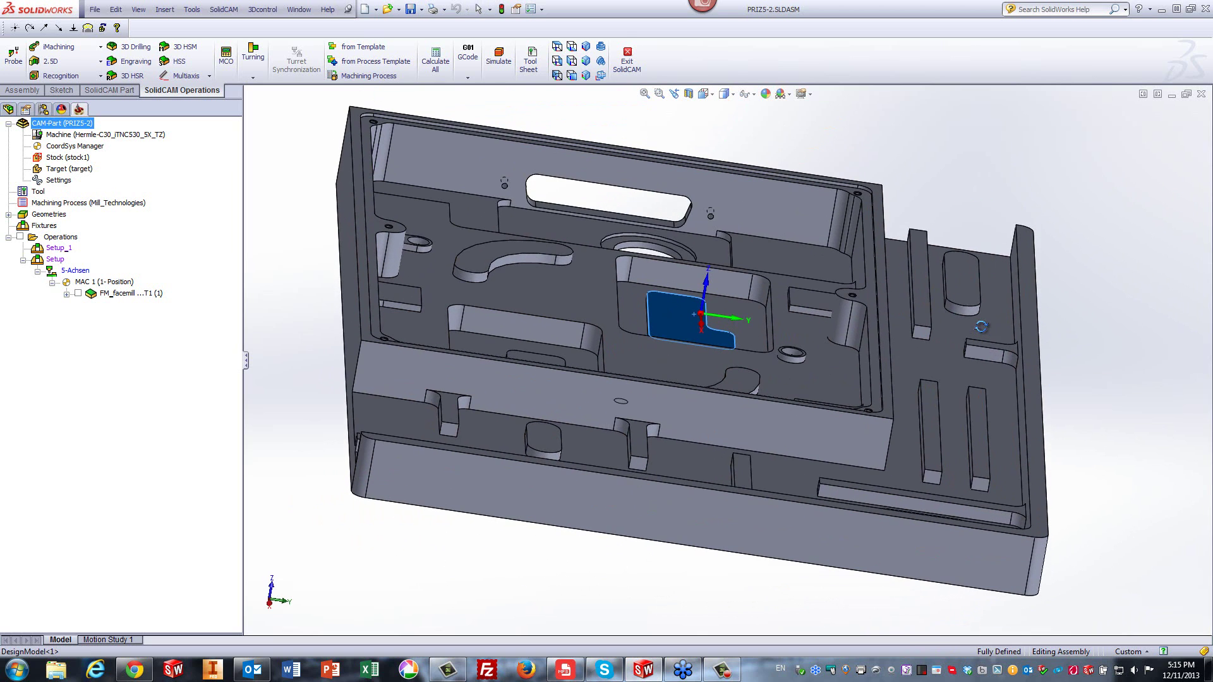
pyautogui.click(921, 305)
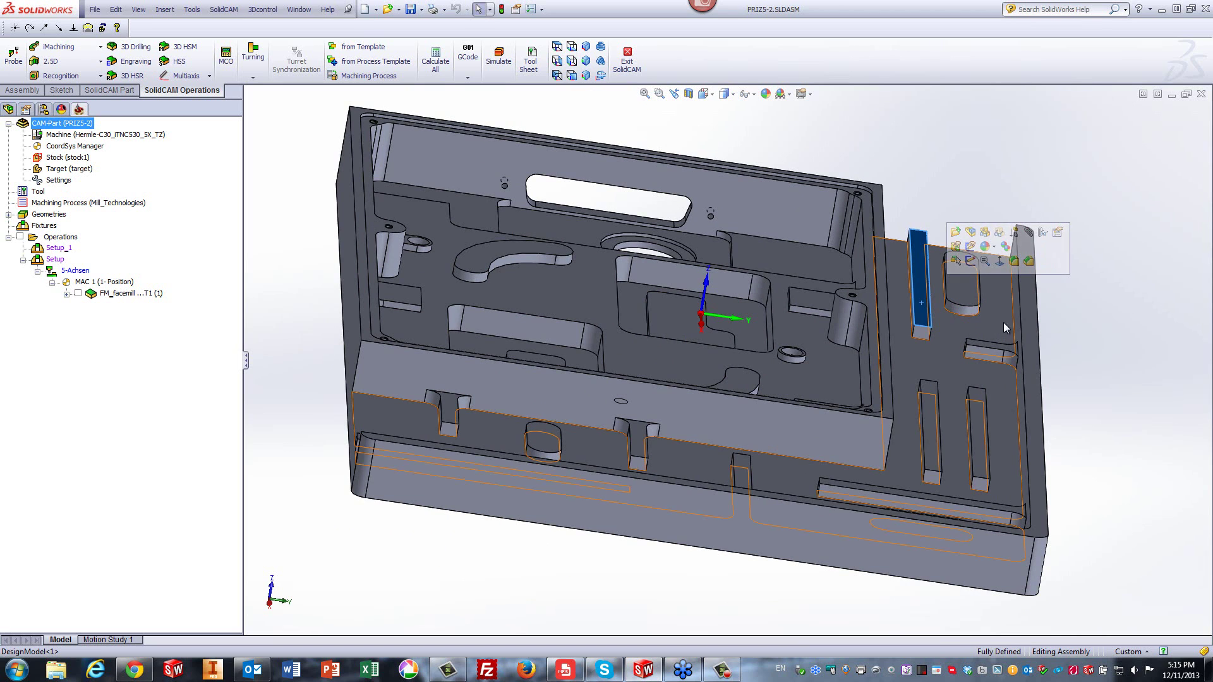
pyautogui.moveTo(1010, 324); pyautogui.dragTo(1045, 332, button='middle')
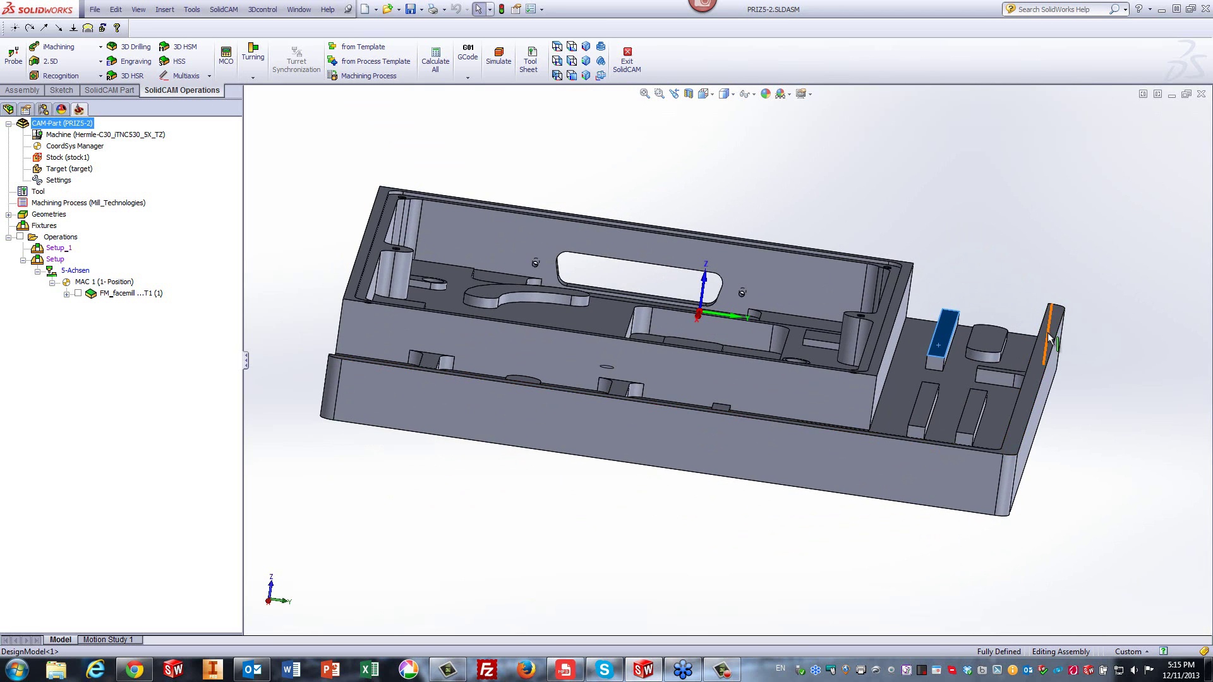
pyautogui.click(1046, 332)
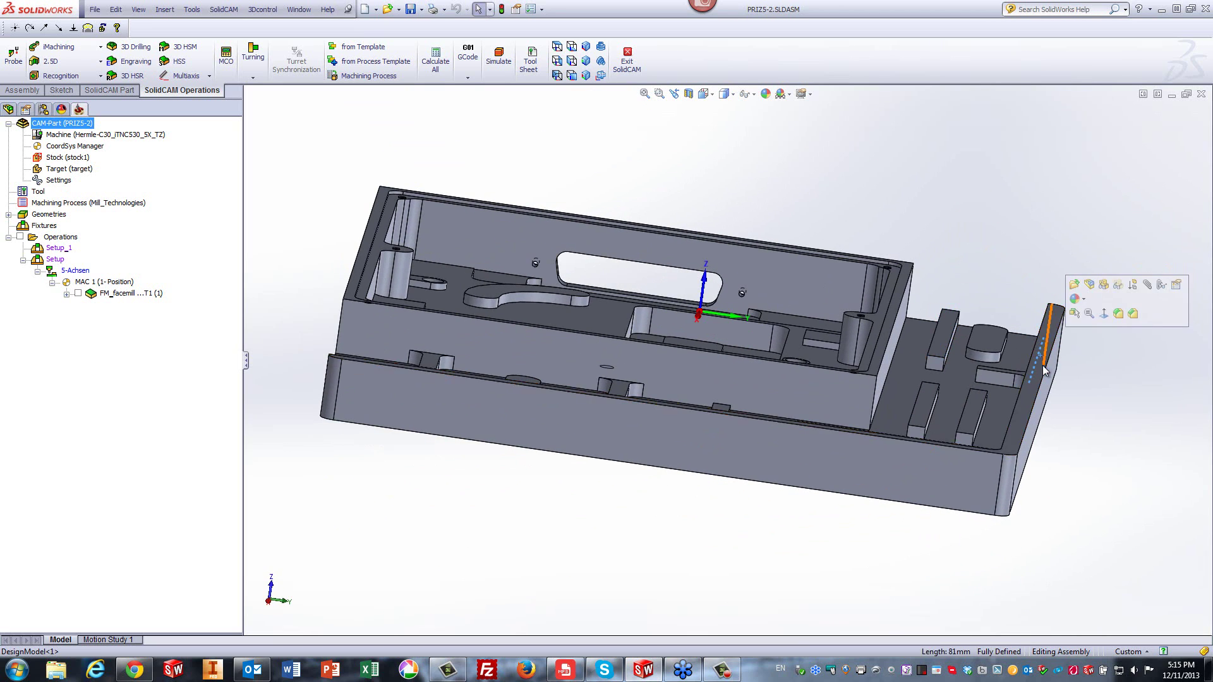
pyautogui.click(1108, 387)
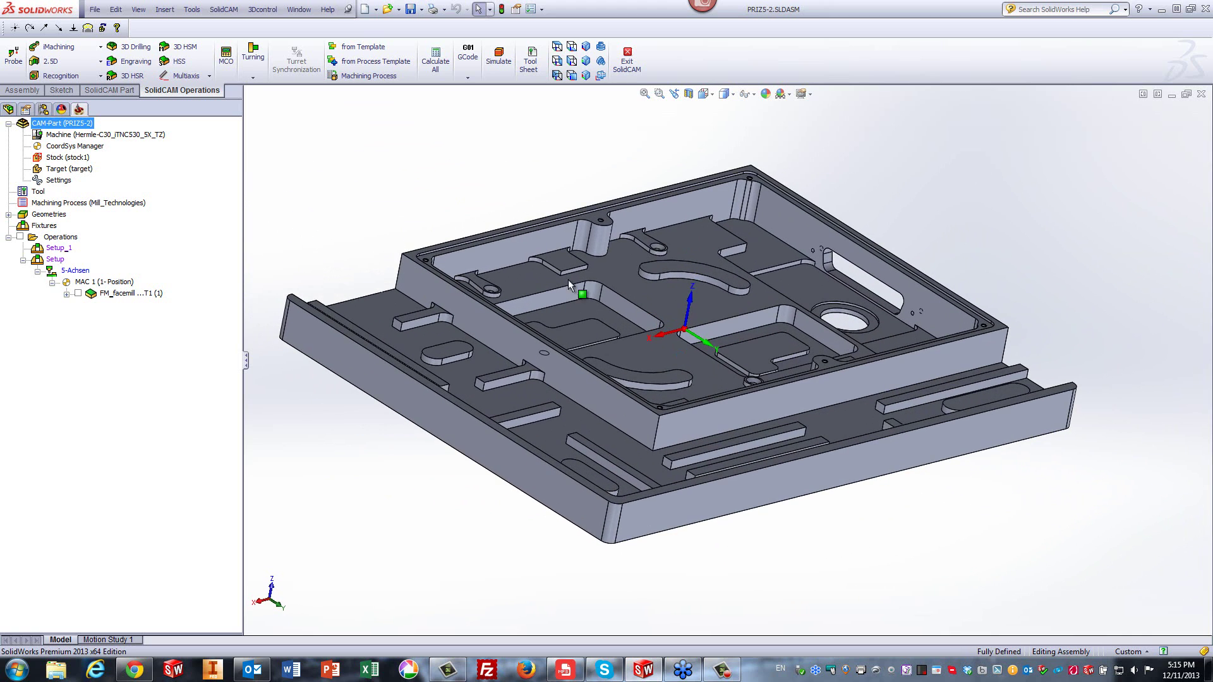
# - Activate the assembly's stock configuration and examine the stock block and the vise under the part
pyautogui.click(42, 111)
pyautogui.click(53, 160)
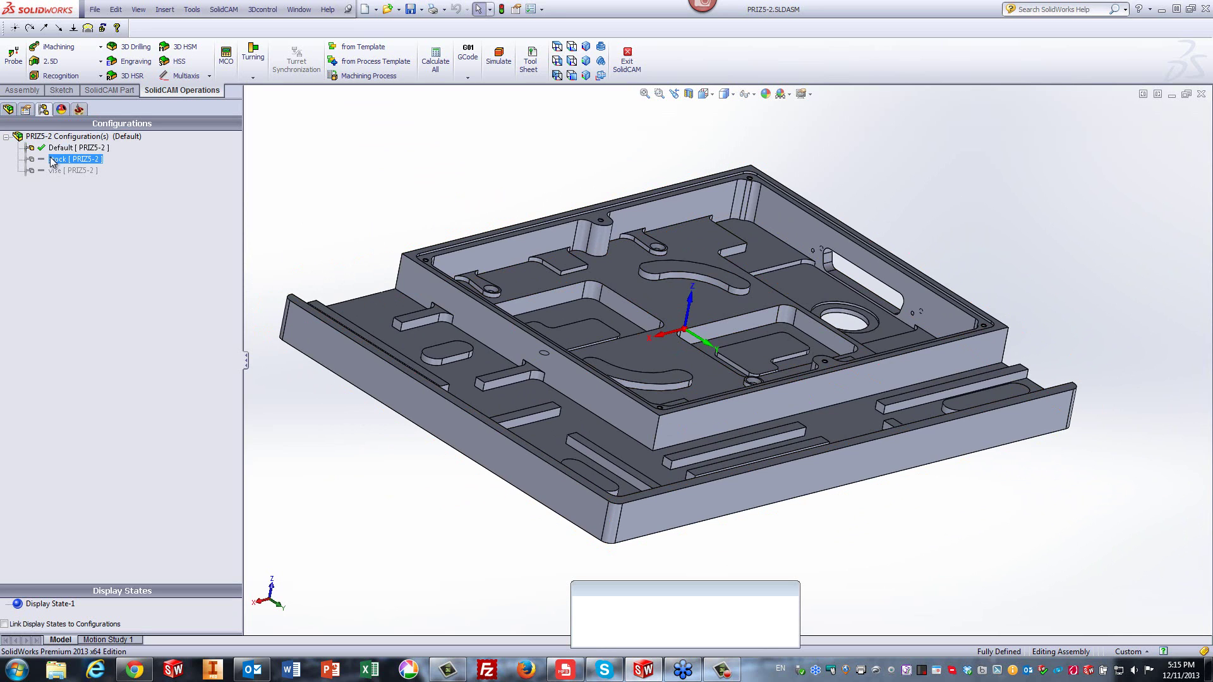
pyautogui.doubleClick(53, 160)
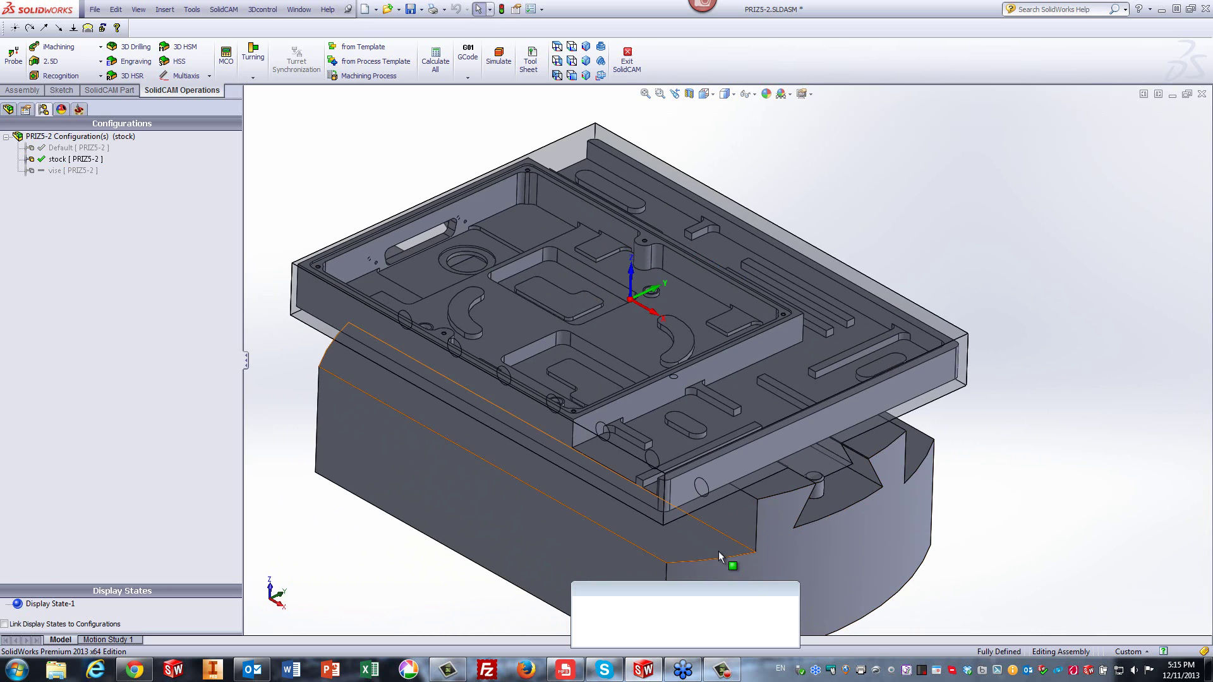
pyautogui.click(700, 541)
pyautogui.click(1137, 395)
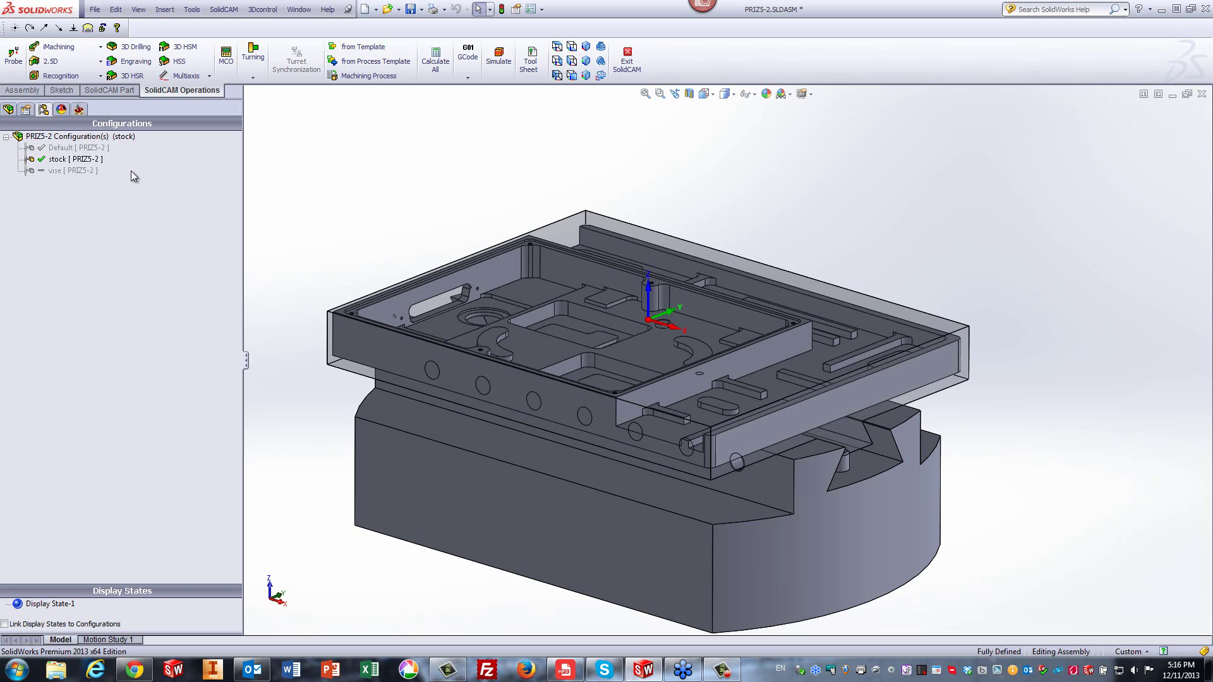
# - Add an iMachining 3D operation on the target geometry and assign it tool 2, the 12 mm end mill
pyautogui.click(78, 110)
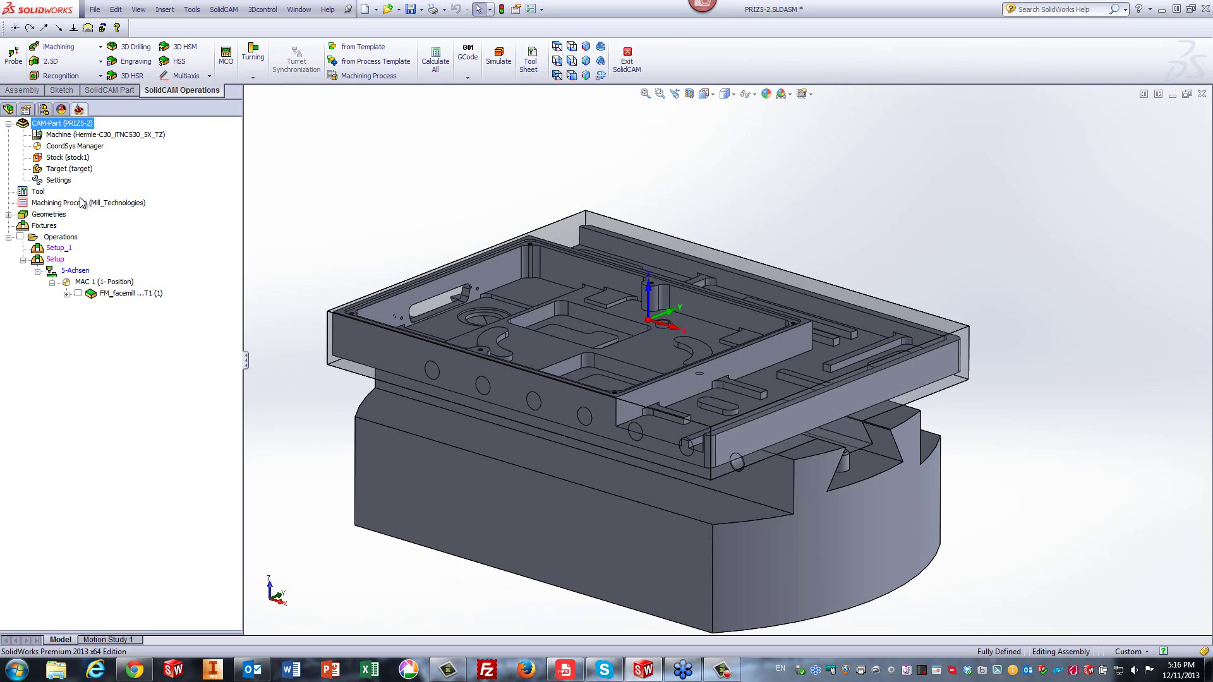
pyautogui.click(82, 48)
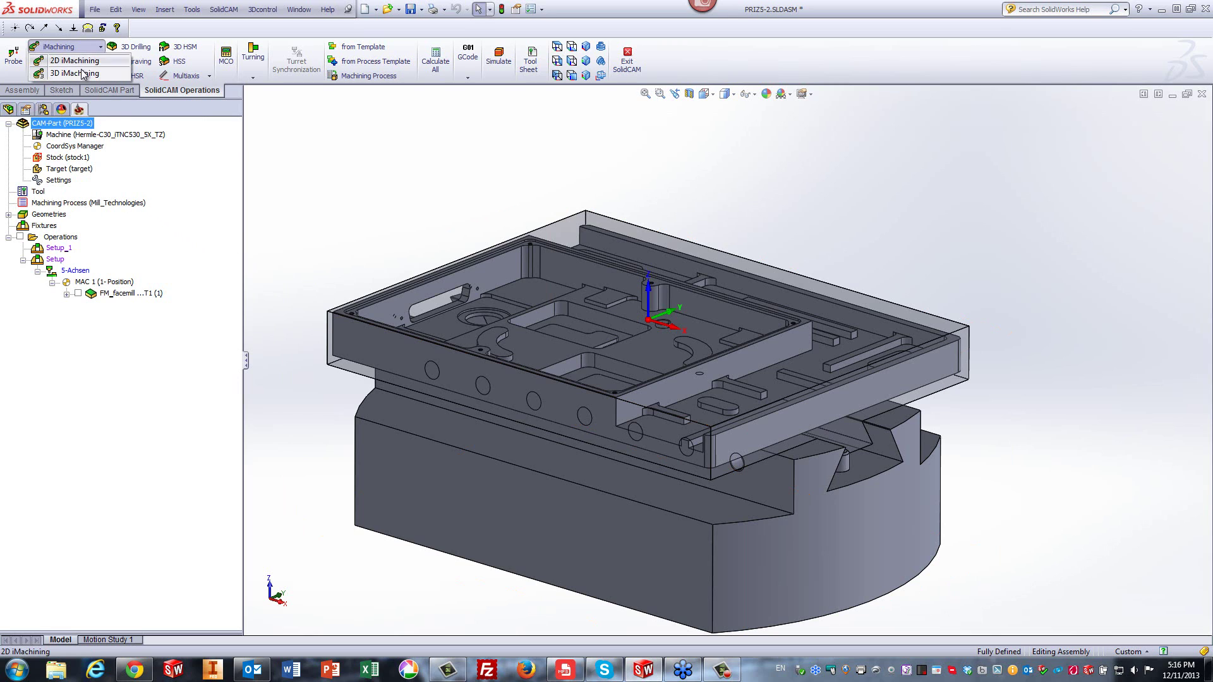
pyautogui.click(82, 73)
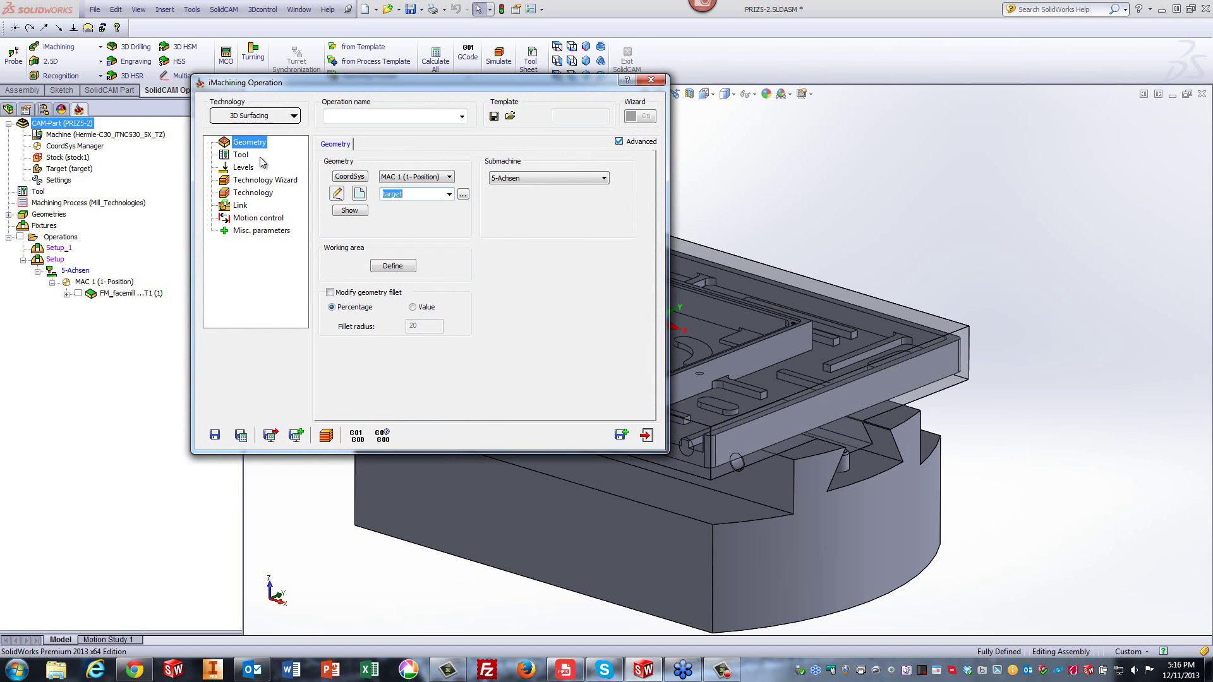
pyautogui.click(246, 158)
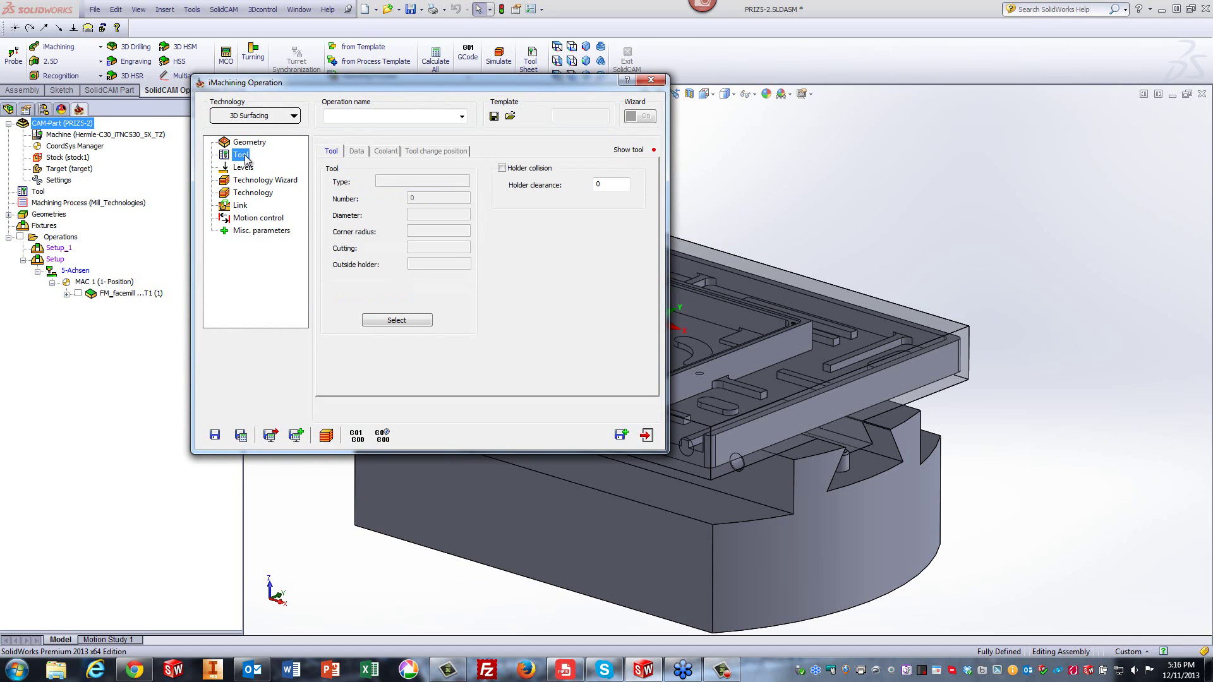
pyautogui.click(398, 320)
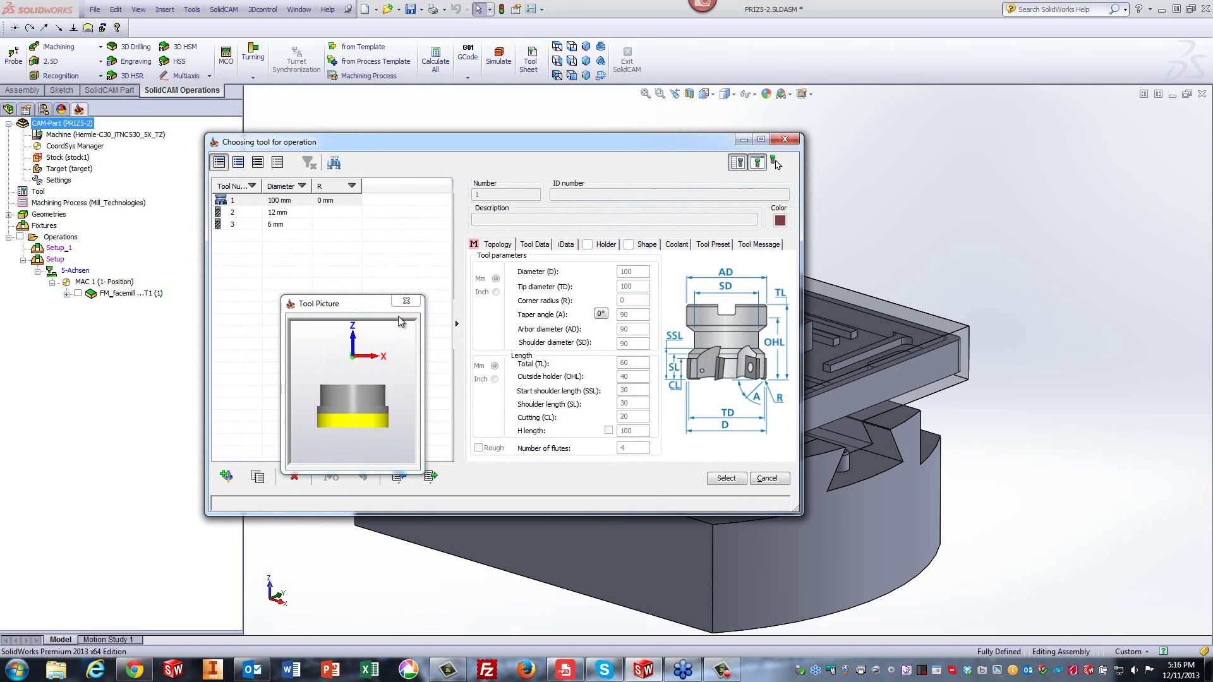
pyautogui.click(279, 213)
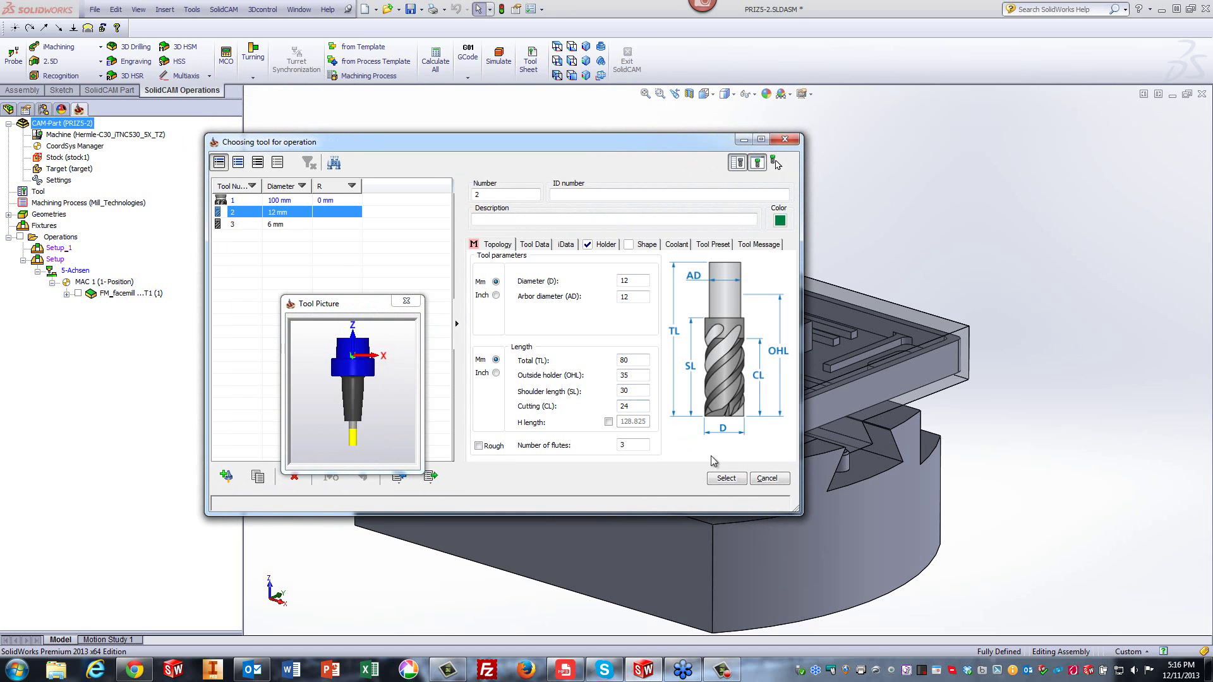
pyautogui.click(726, 479)
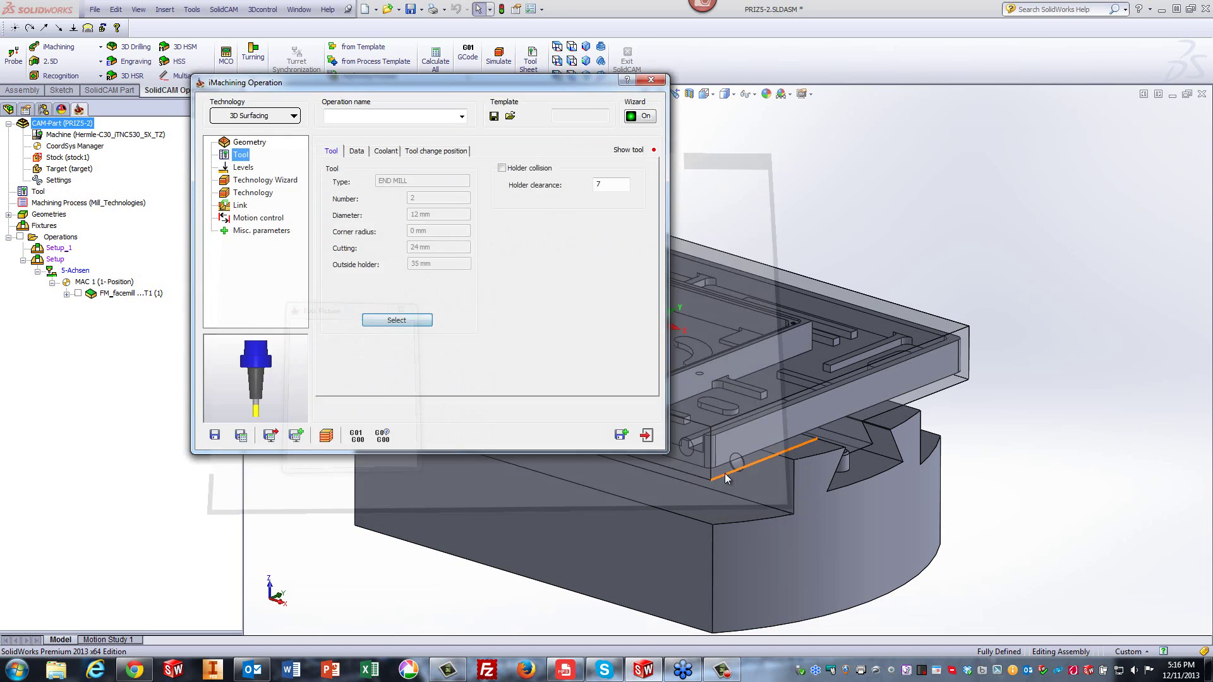
# - Review the milling levels and automatic cutting conditions of the 3D operation, and save and calculate it
pyautogui.click(240, 167)
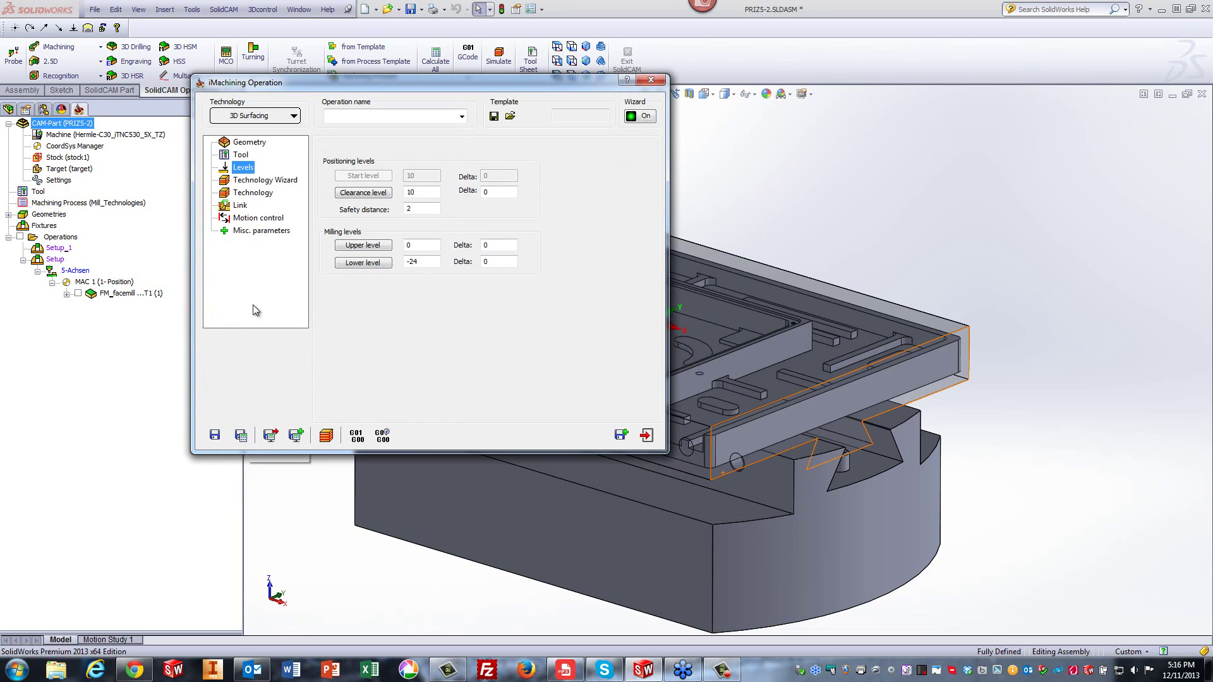
pyautogui.click(280, 182)
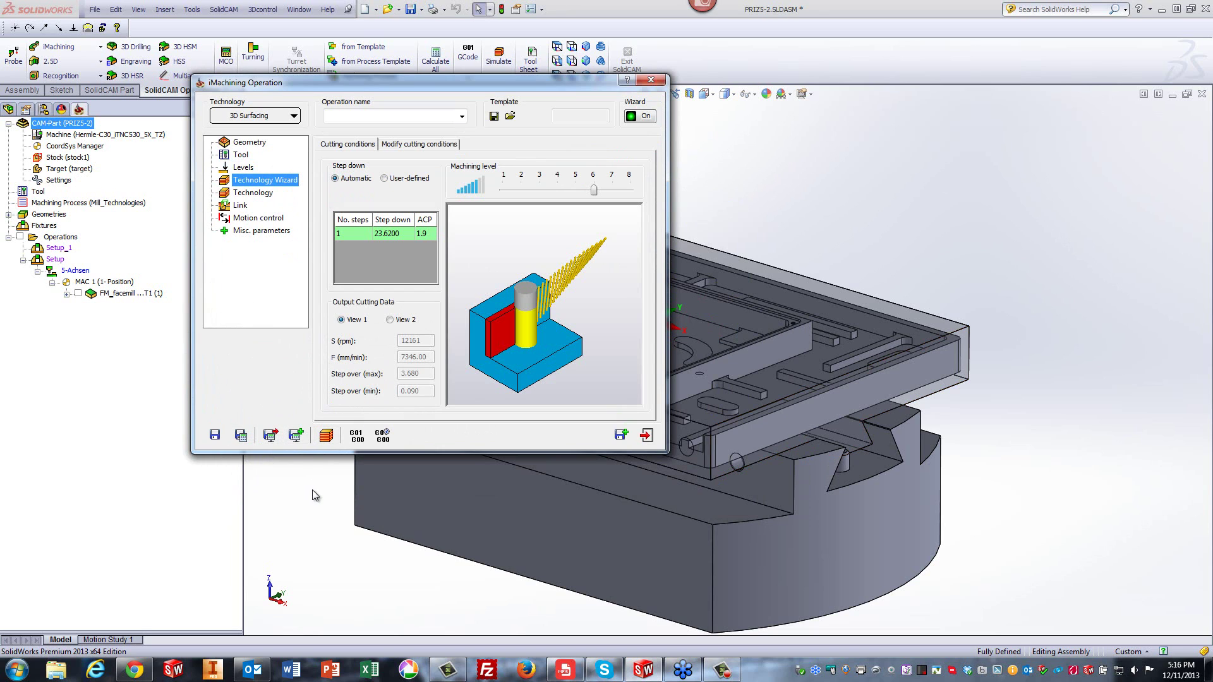
pyautogui.click(242, 436)
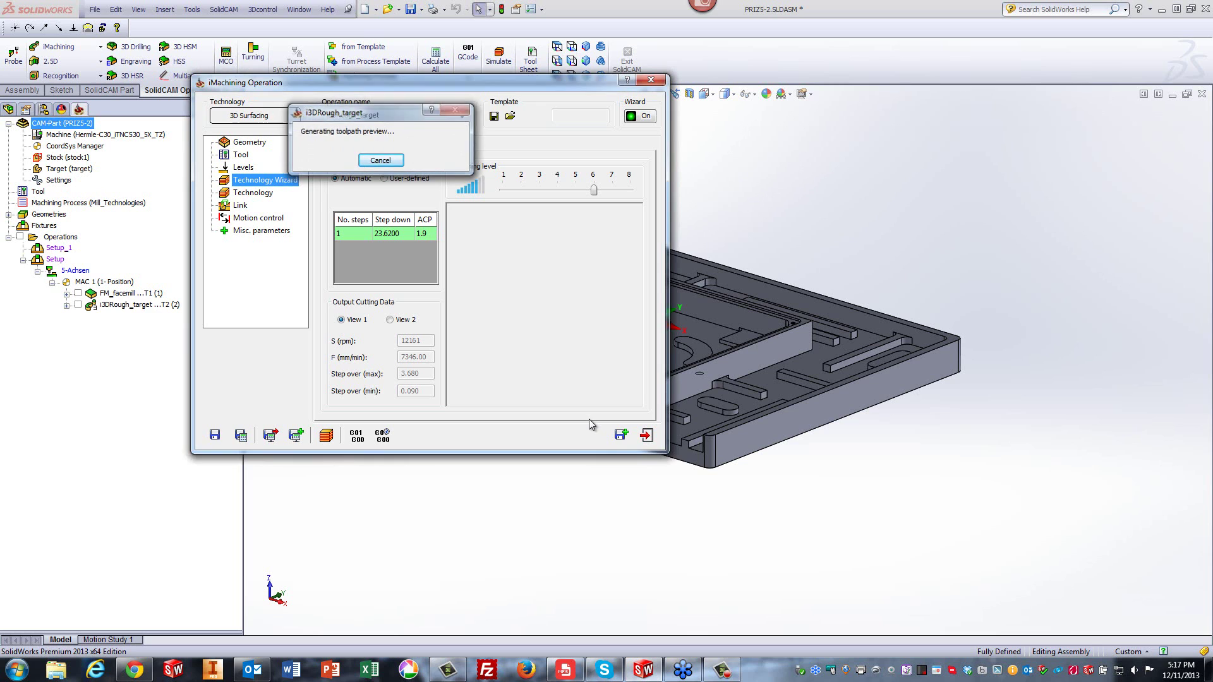
# - Simulate the 3D roughing toolpath in Host CAD mode with Solid Verification off, and inspect it from above and at an angle
pyautogui.click(325, 435)
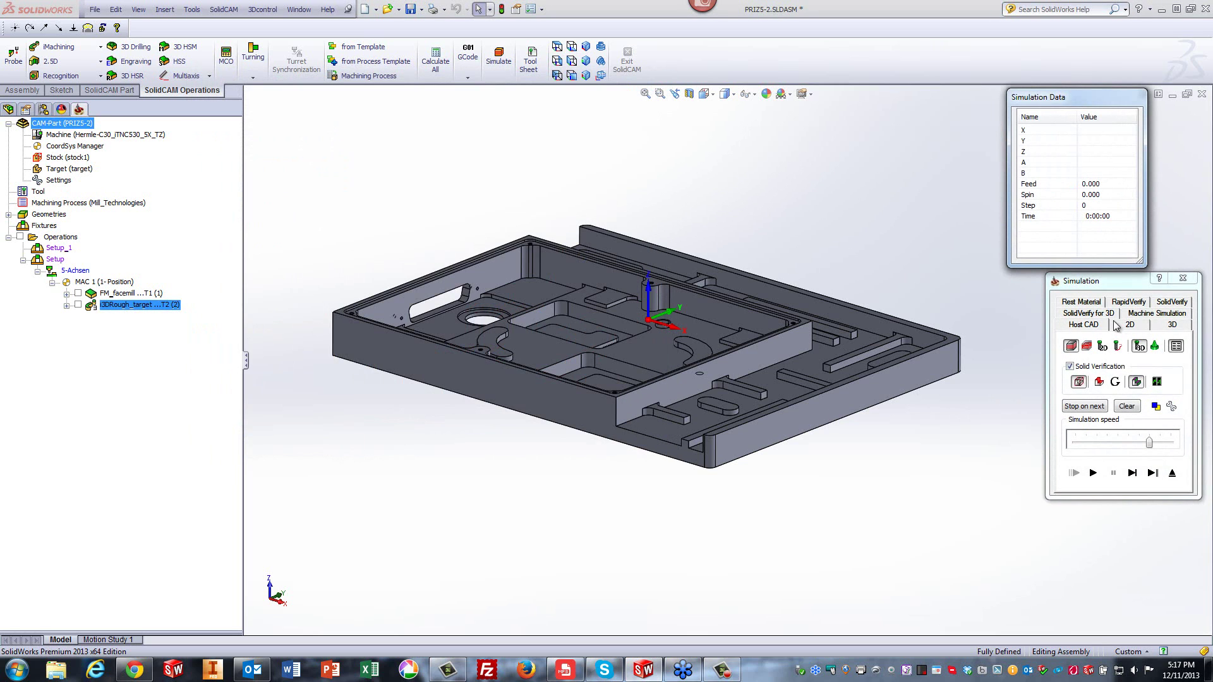
pyautogui.click(1069, 366)
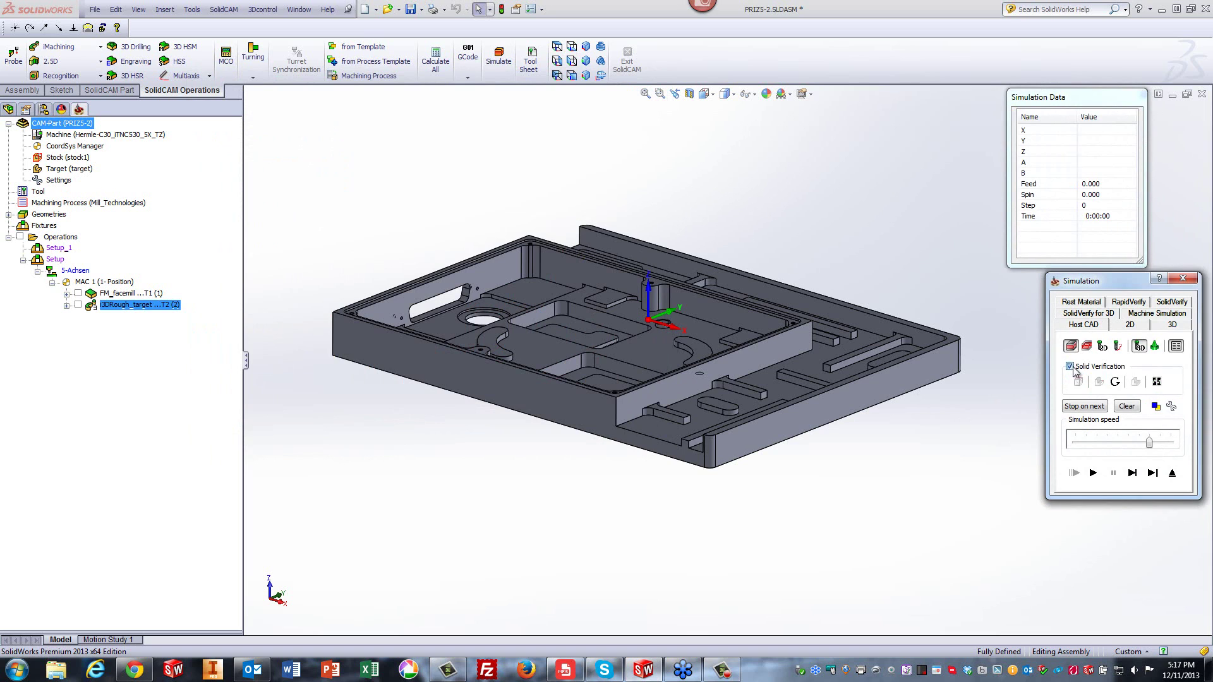
pyautogui.click(1093, 473)
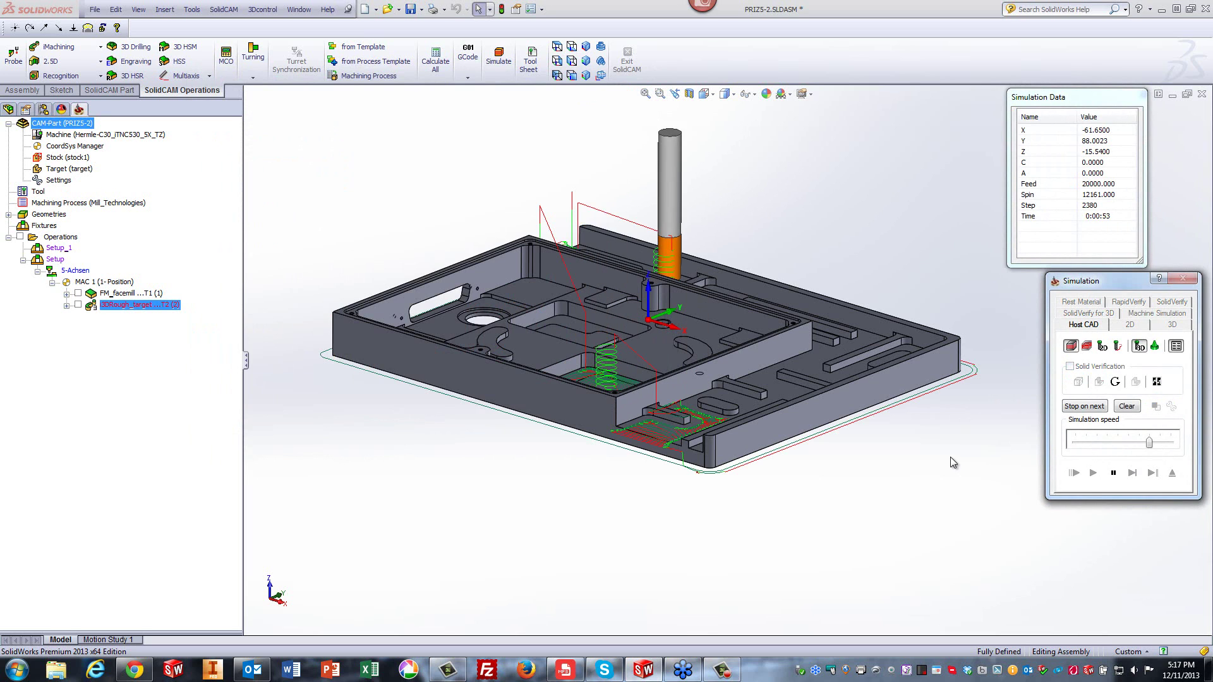
pyautogui.click(571, 61)
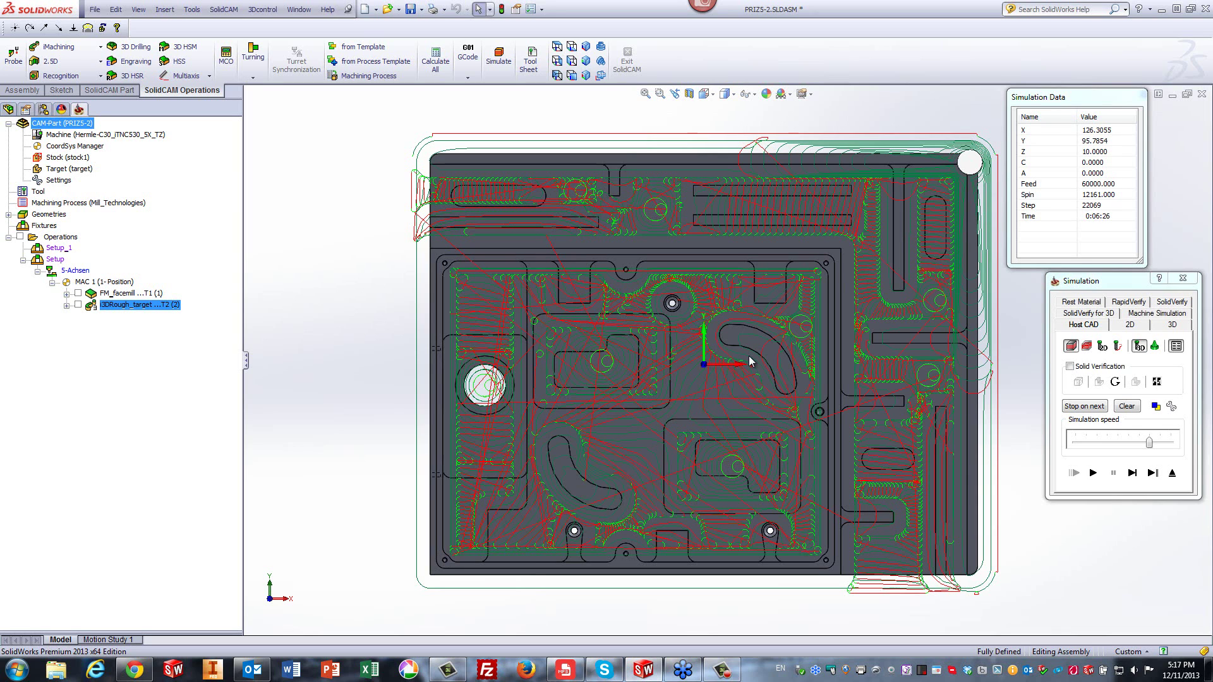
pyautogui.moveTo(746, 391); pyautogui.dragTo(743, 387, button='middle')
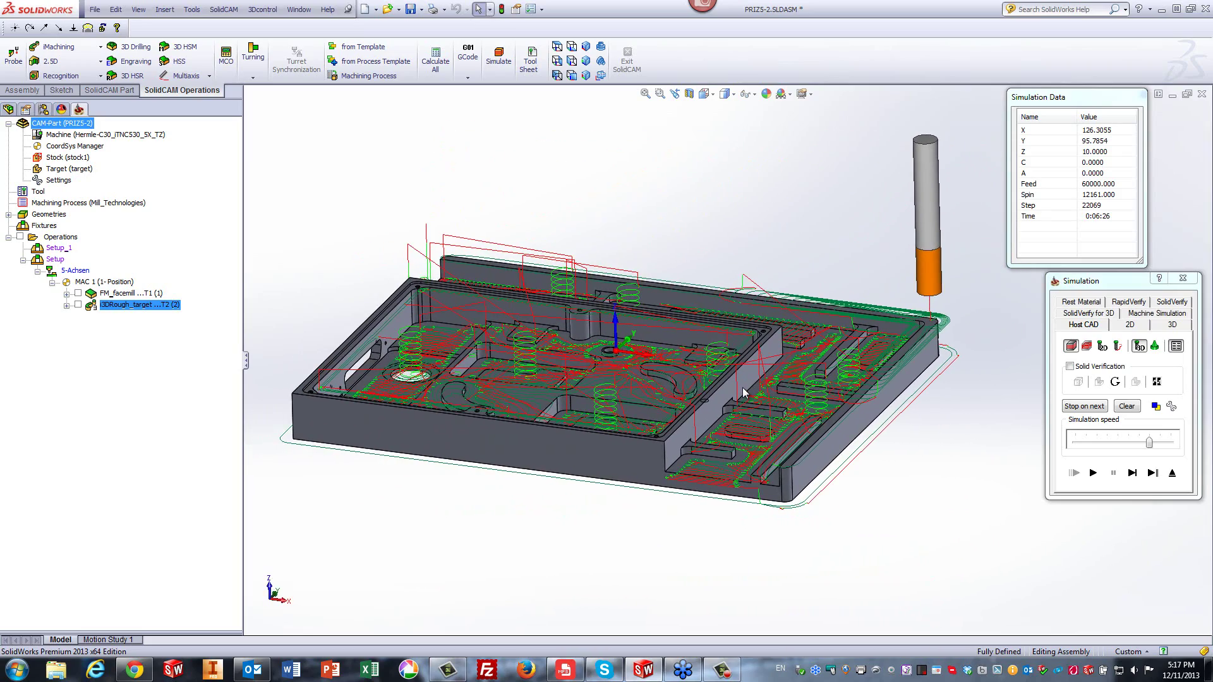
# - Simulate the 12 mm 3D roughing operation in SolidVerify mode and examine the machined stock over the vise
pyautogui.click(1168, 305)
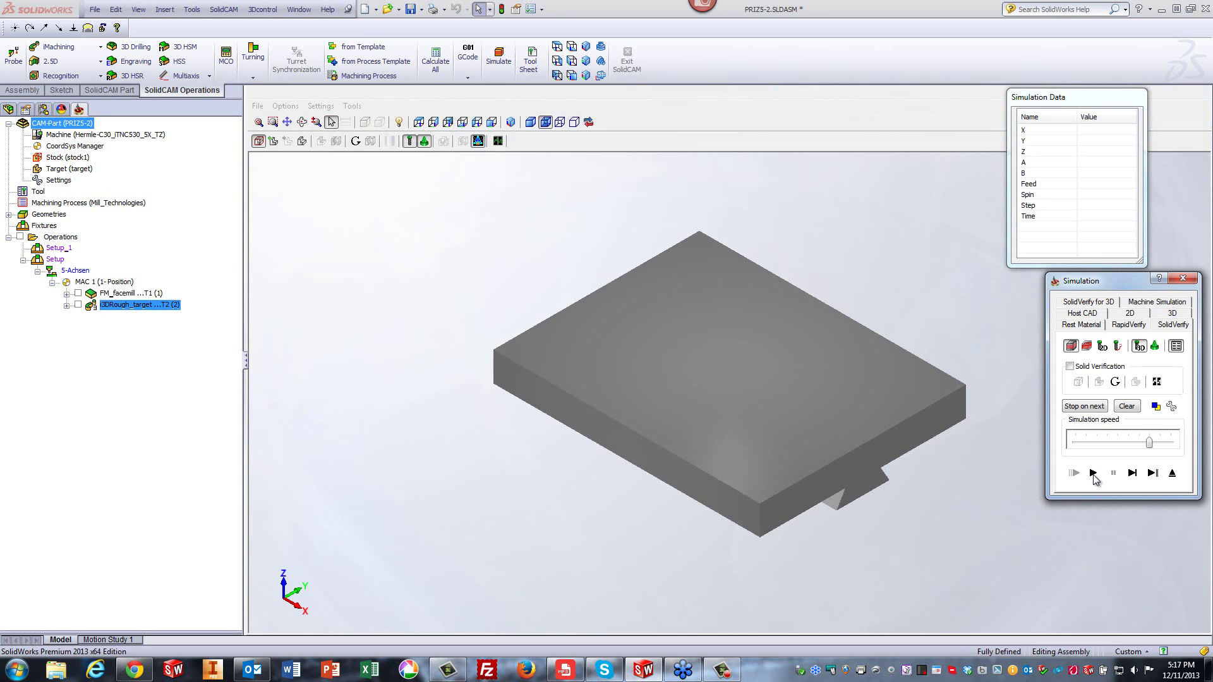
pyautogui.click(1092, 473)
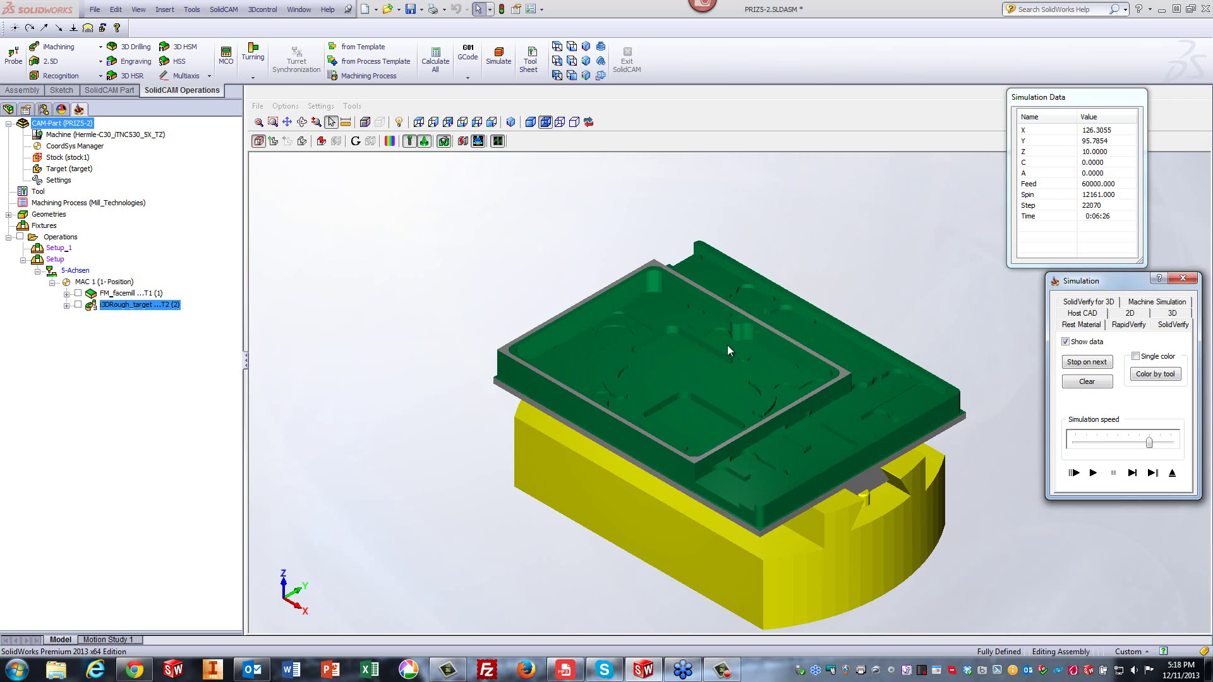
pyautogui.click(1172, 472)
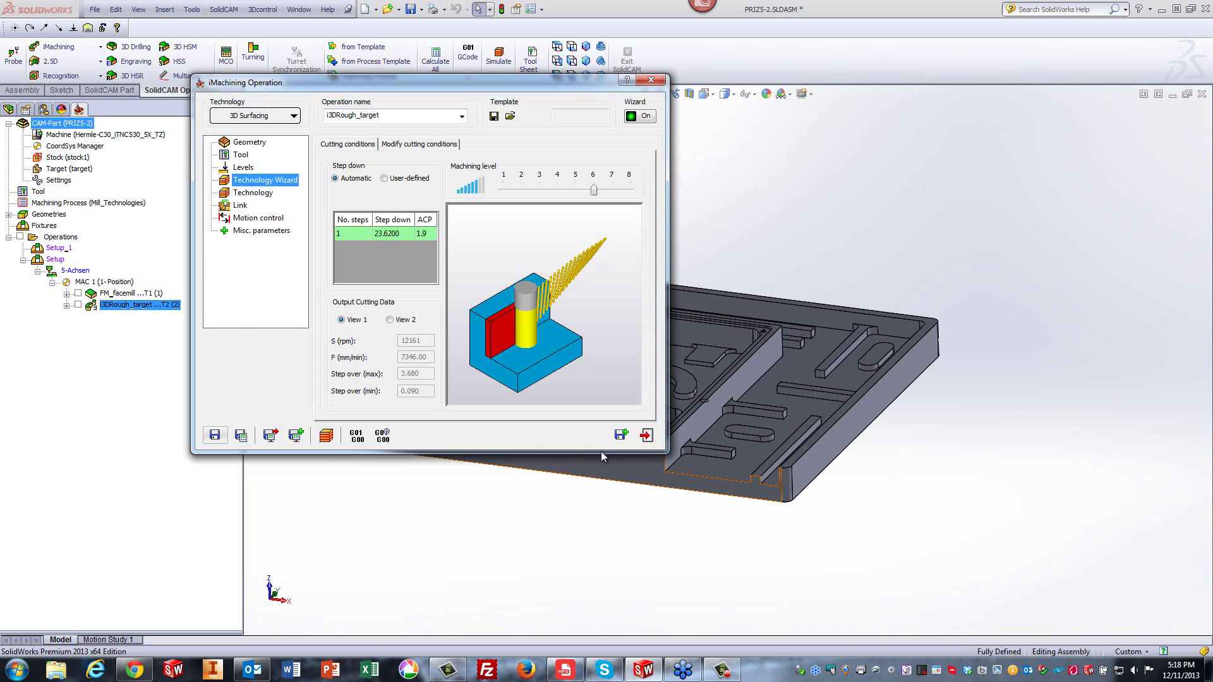
# - Save and copy the 3D roughing operation, assign the copy tool 3, the 6 mm end mill, and save and calculate it
pyautogui.click(621, 436)
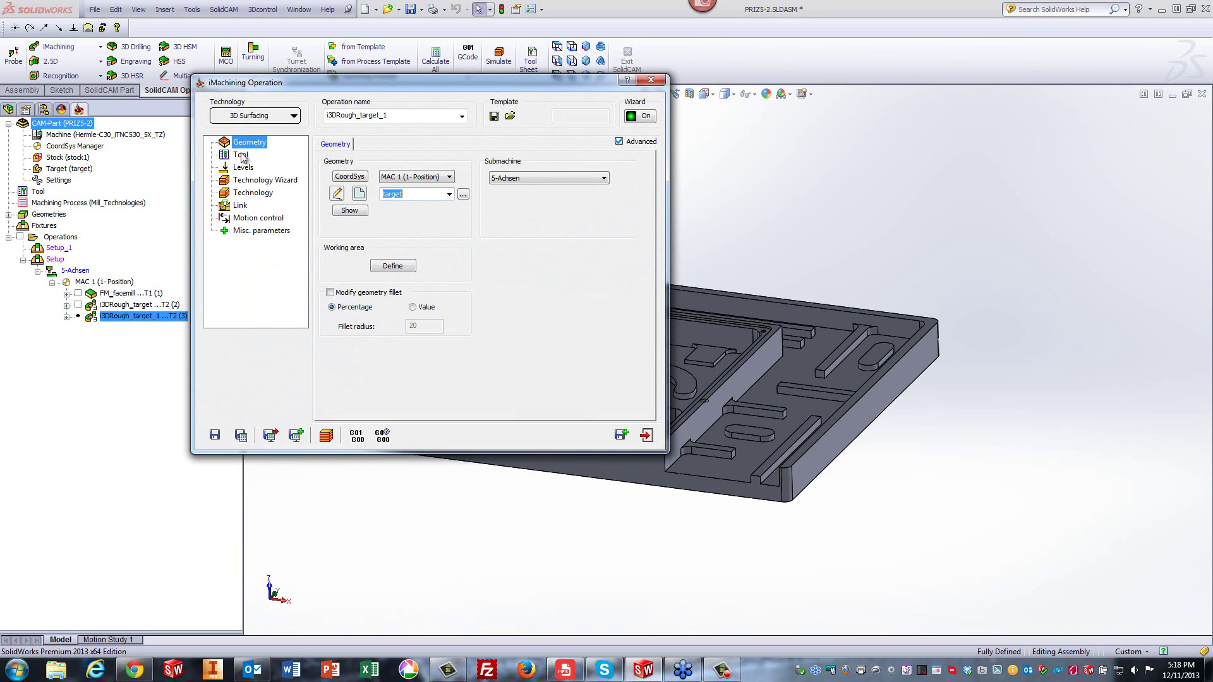
pyautogui.click(237, 158)
pyautogui.click(398, 321)
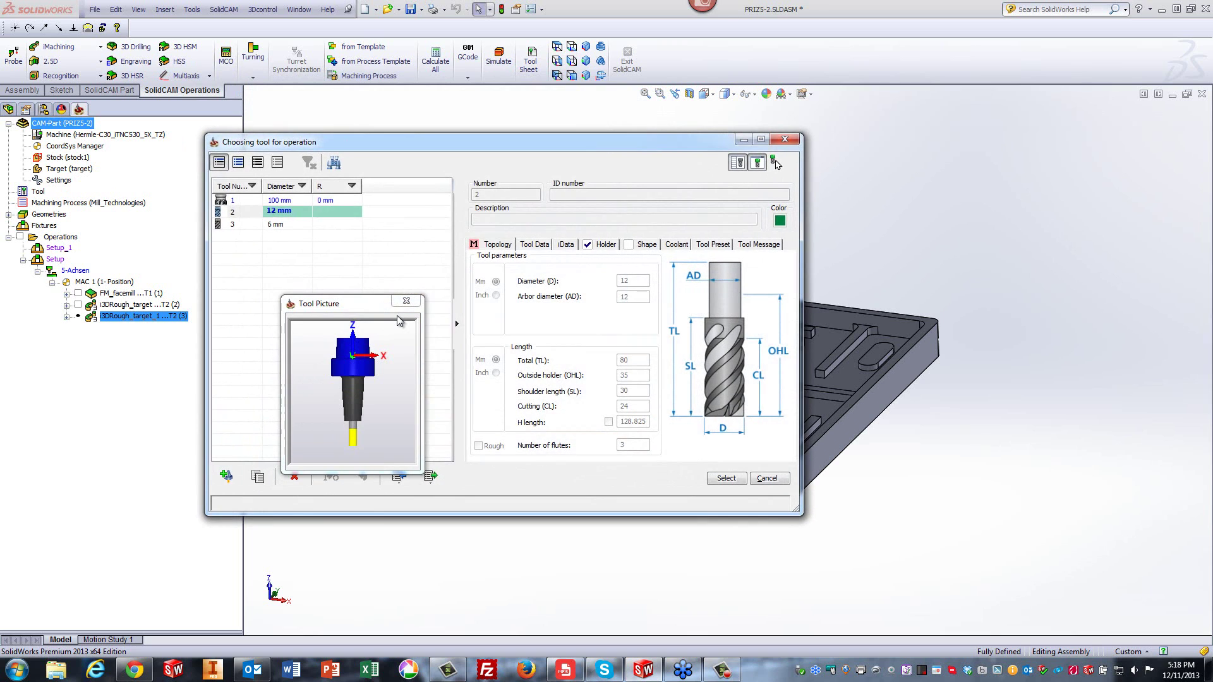
pyautogui.click(266, 225)
pyautogui.click(718, 479)
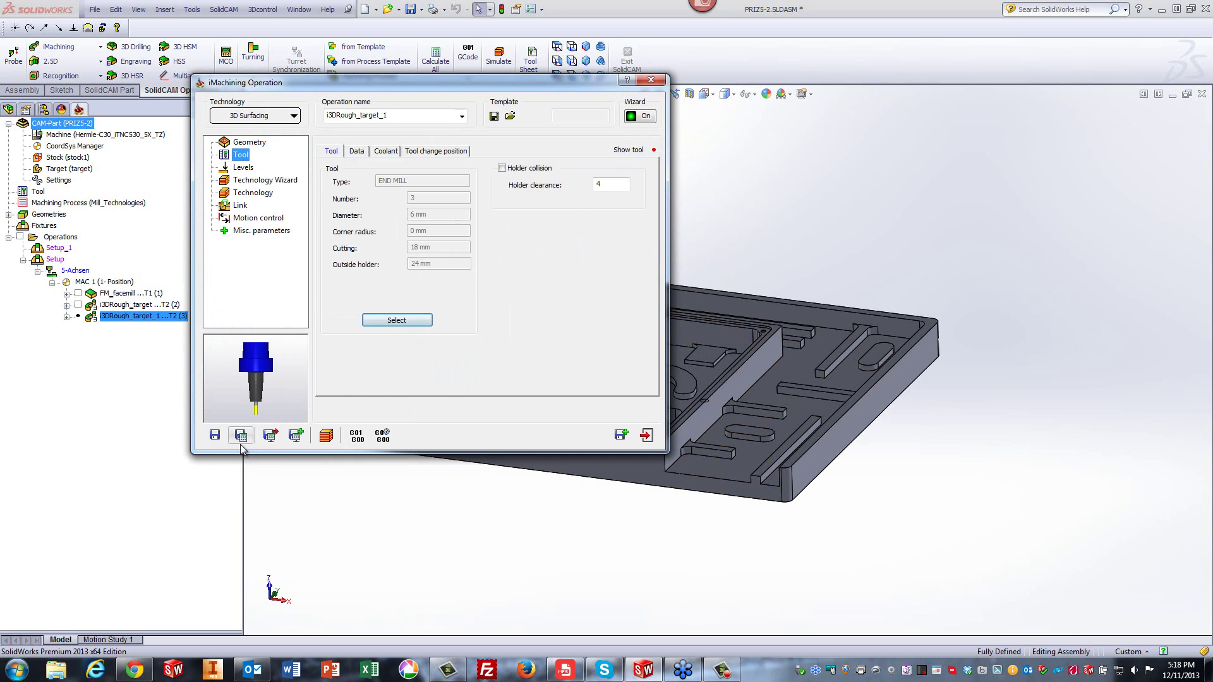
pyautogui.click(240, 435)
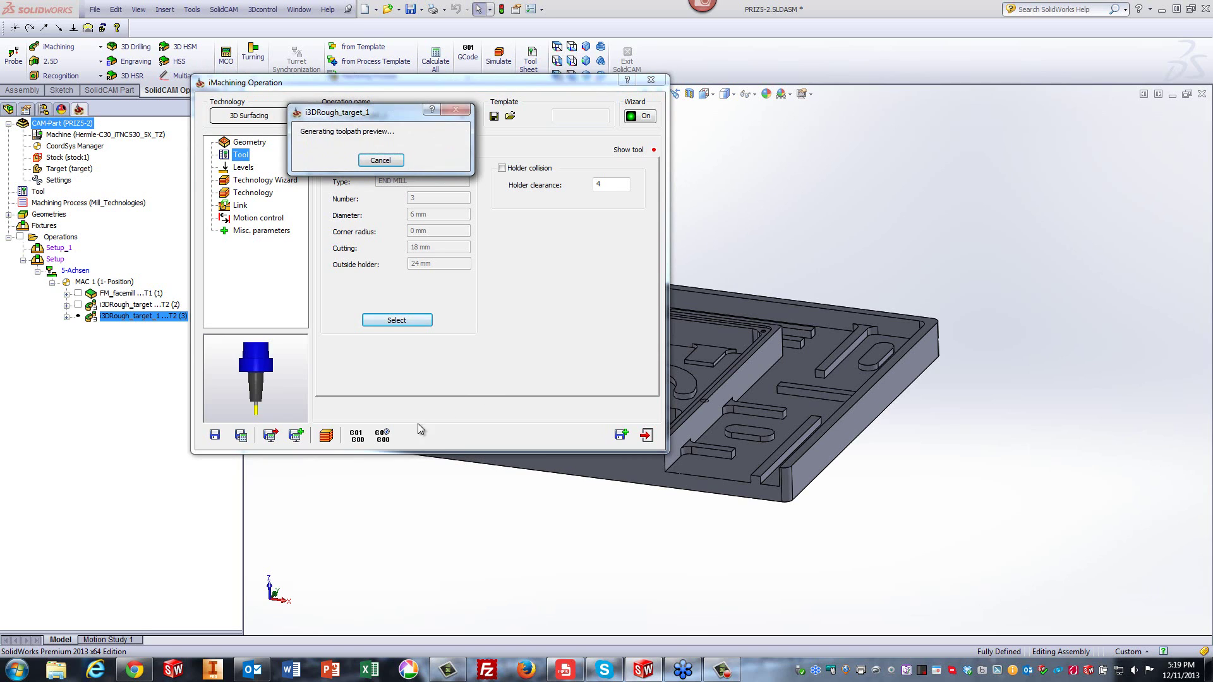
# - Simulate the 6 mm rest roughing operation in SolidVerify mode, stop it partway, and close the operation
pyautogui.click(326, 436)
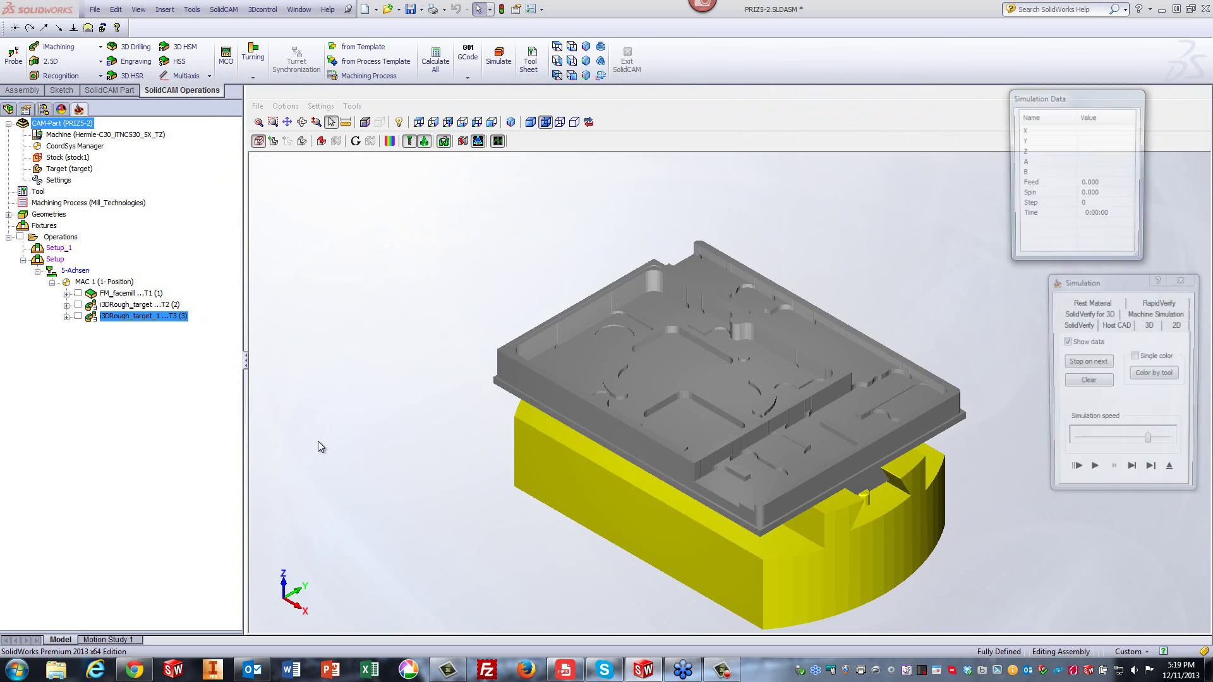
pyautogui.click(1093, 472)
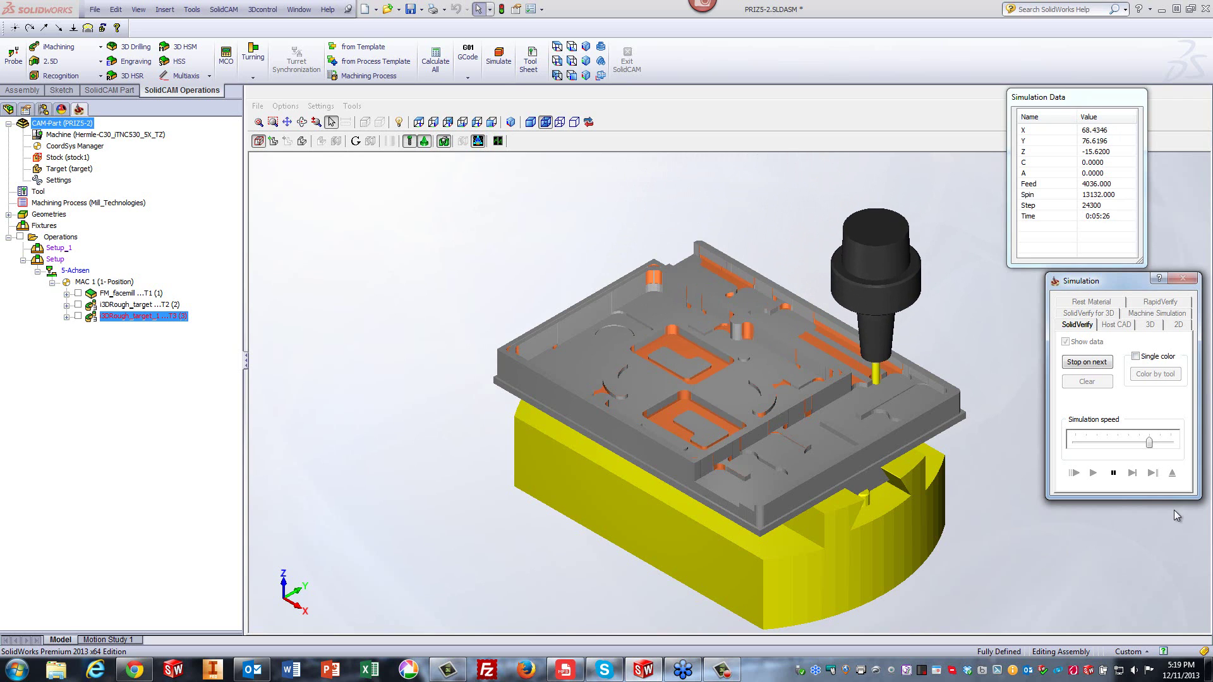
pyautogui.click(1113, 473)
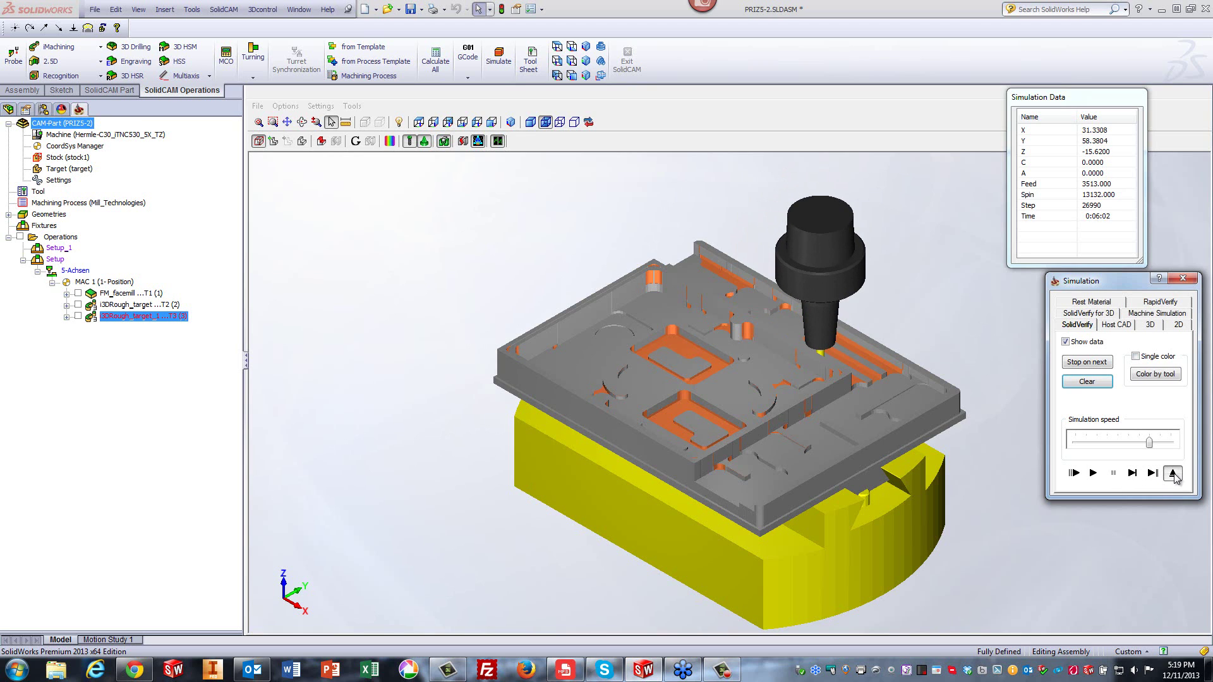
pyautogui.click(1172, 473)
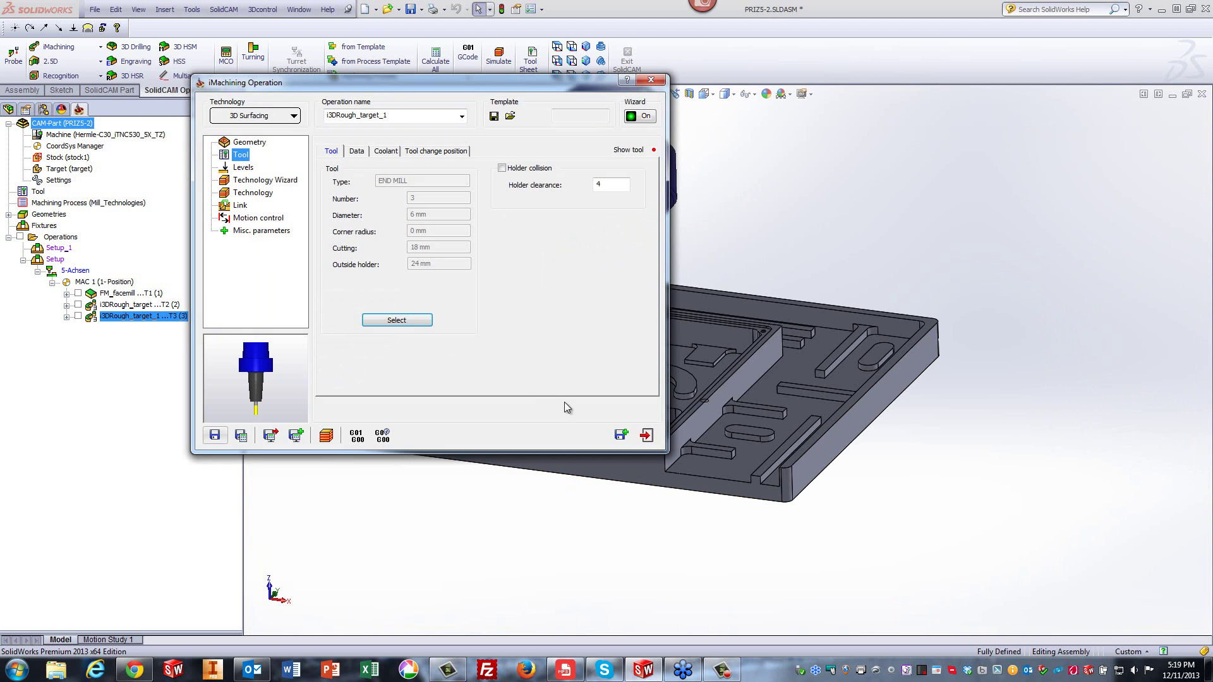
pyautogui.click(647, 434)
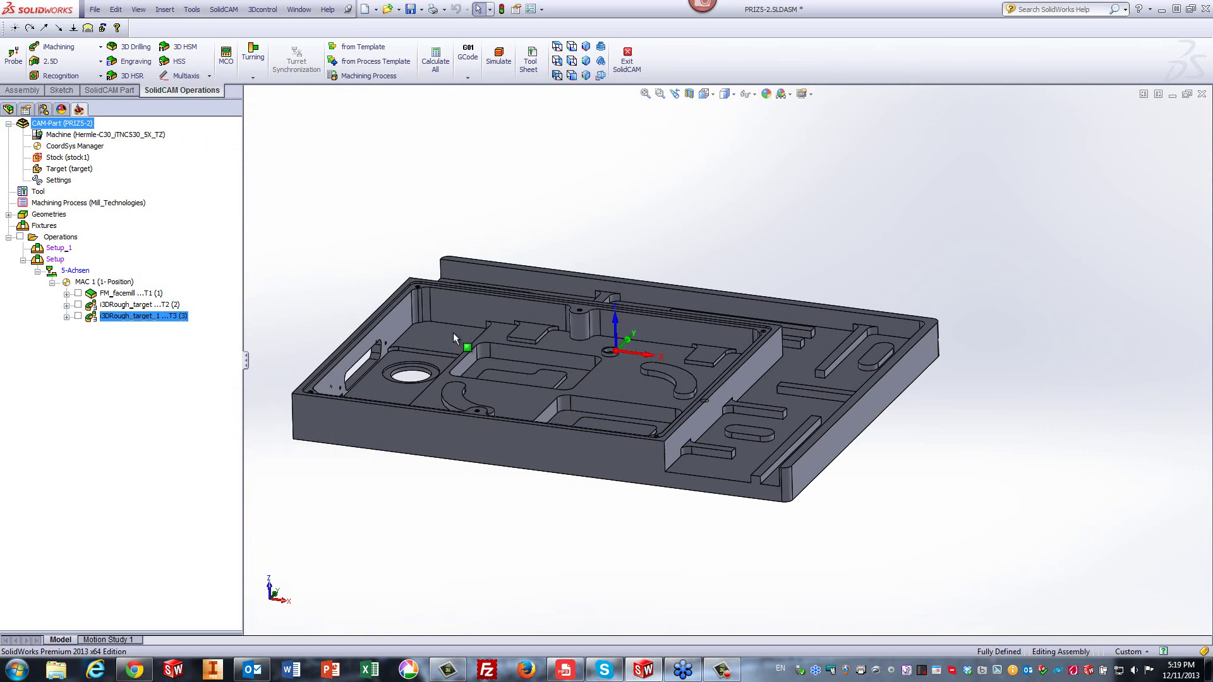
# - Suppress both iMachining 3D roughing operations in the operations list
pyautogui.keyDown('ctrl'); pyautogui.click(115, 309); pyautogui.keyUp('ctrl')
pyautogui.rightClick(116, 309)
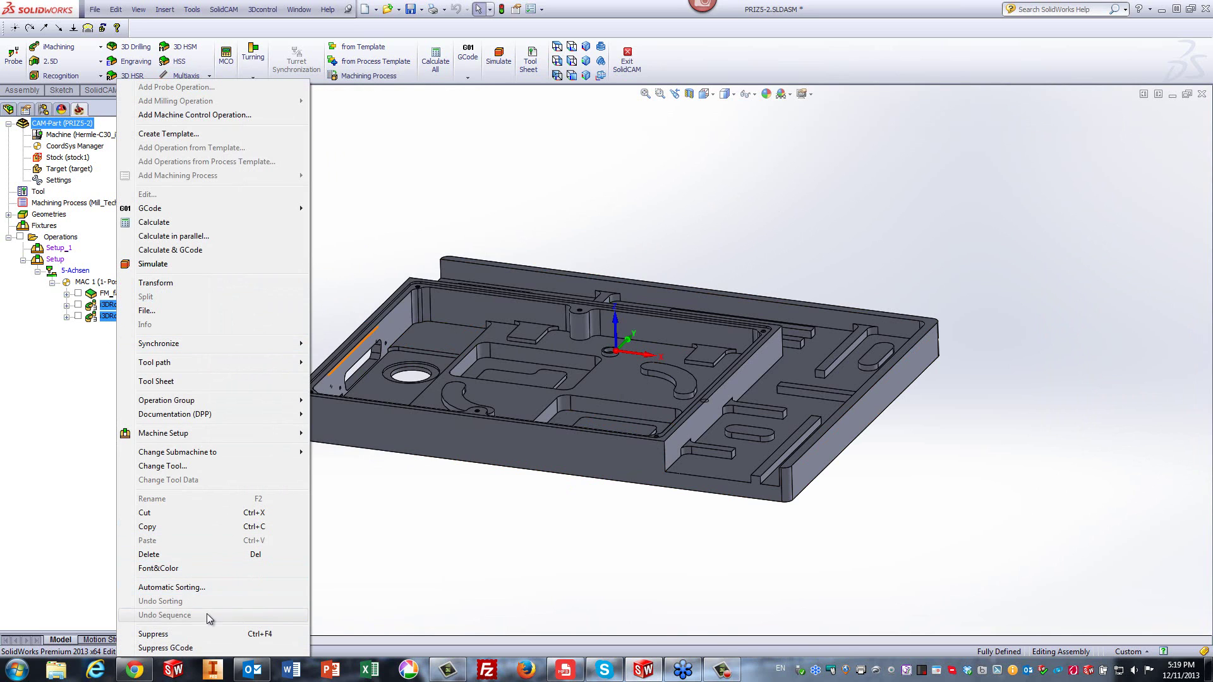
pyautogui.click(196, 633)
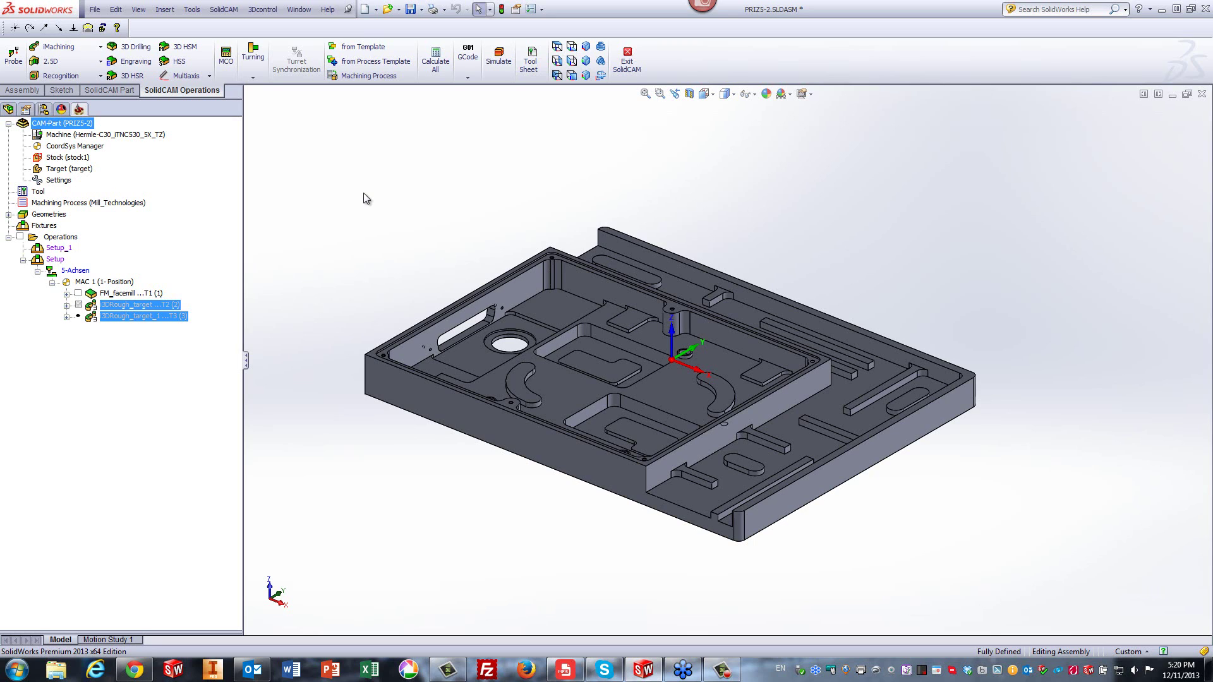
# - Activate the assembly's stock configuration and return to the list of CAM operations
pyautogui.click(43, 110)
pyautogui.click(51, 160)
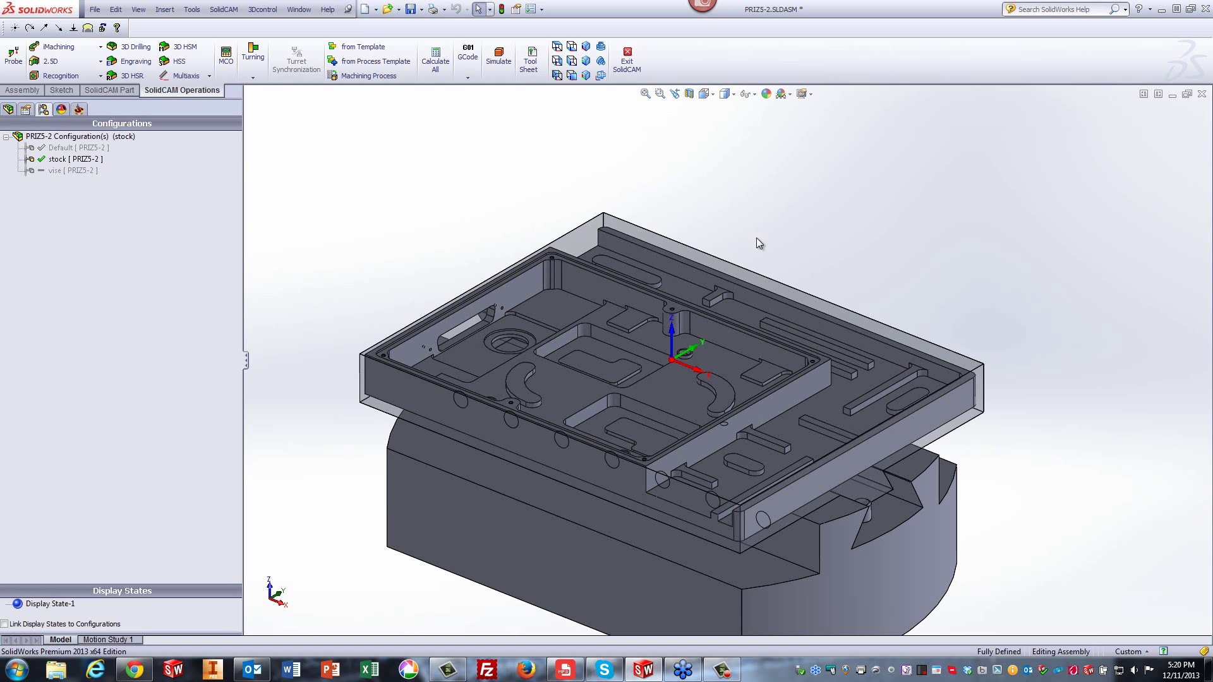
pyautogui.click(29, 146)
pyautogui.click(78, 109)
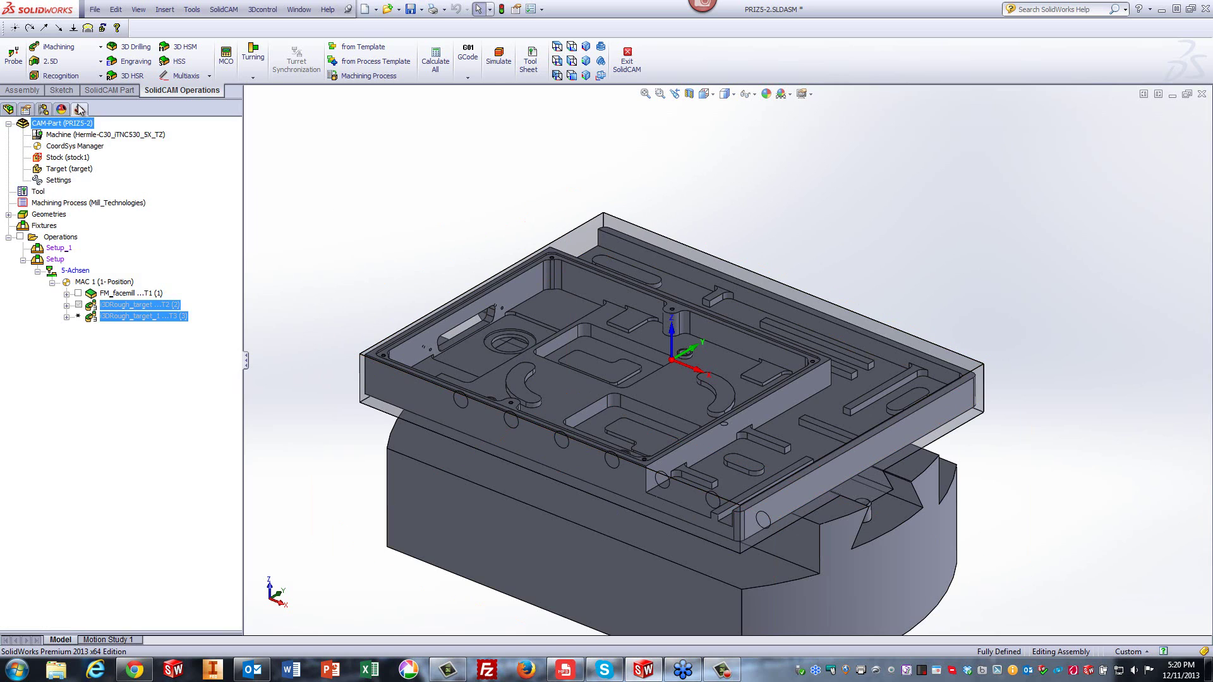
# - Add a 2D iMachining operation with a new geometry, chain the stock's upper outline with Auto-constant Z, and mark that chain as open
pyautogui.click(51, 47)
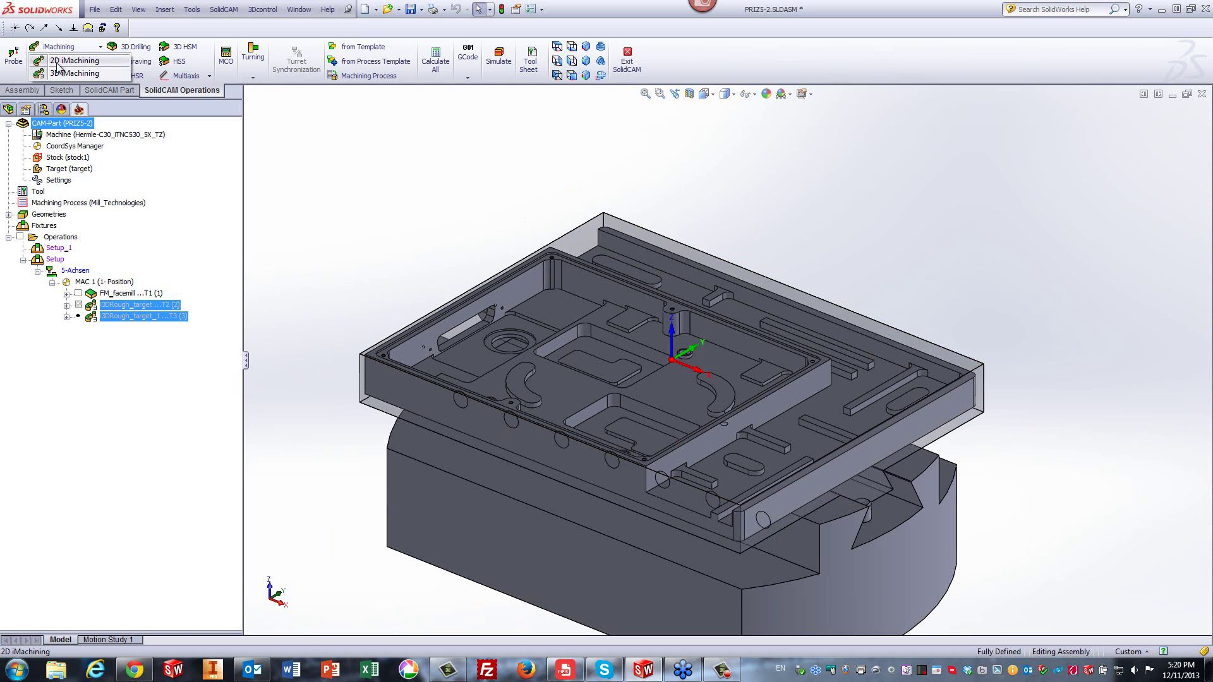
pyautogui.click(57, 63)
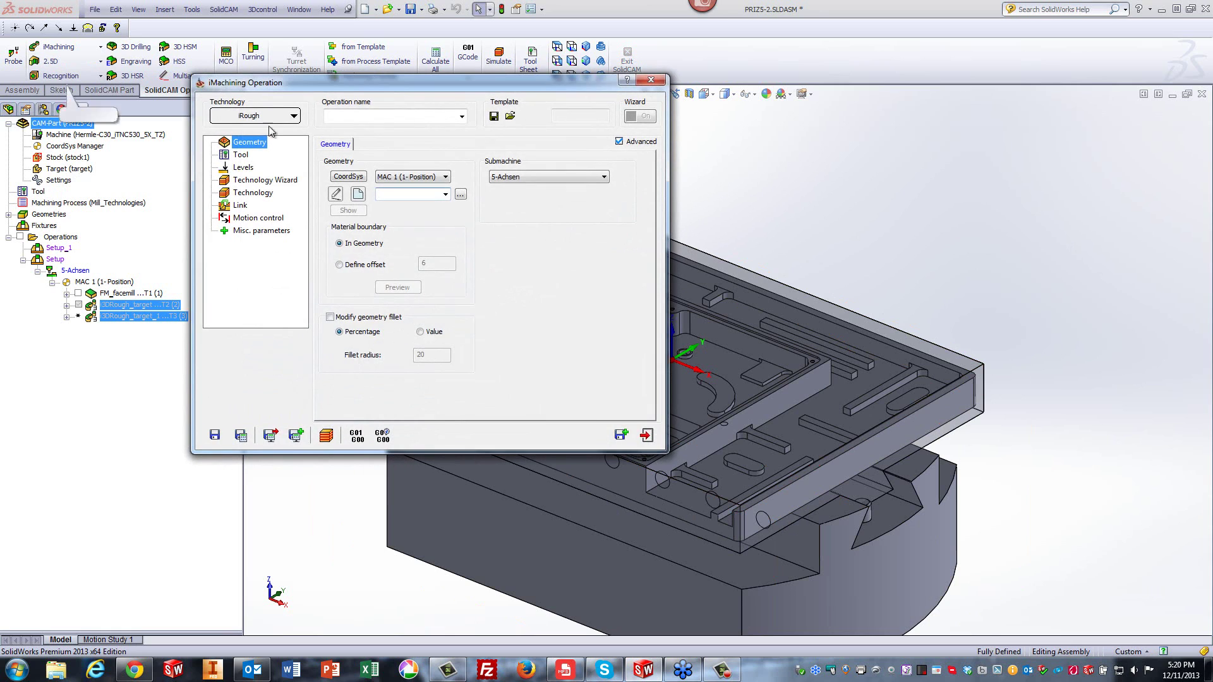
pyautogui.click(358, 194)
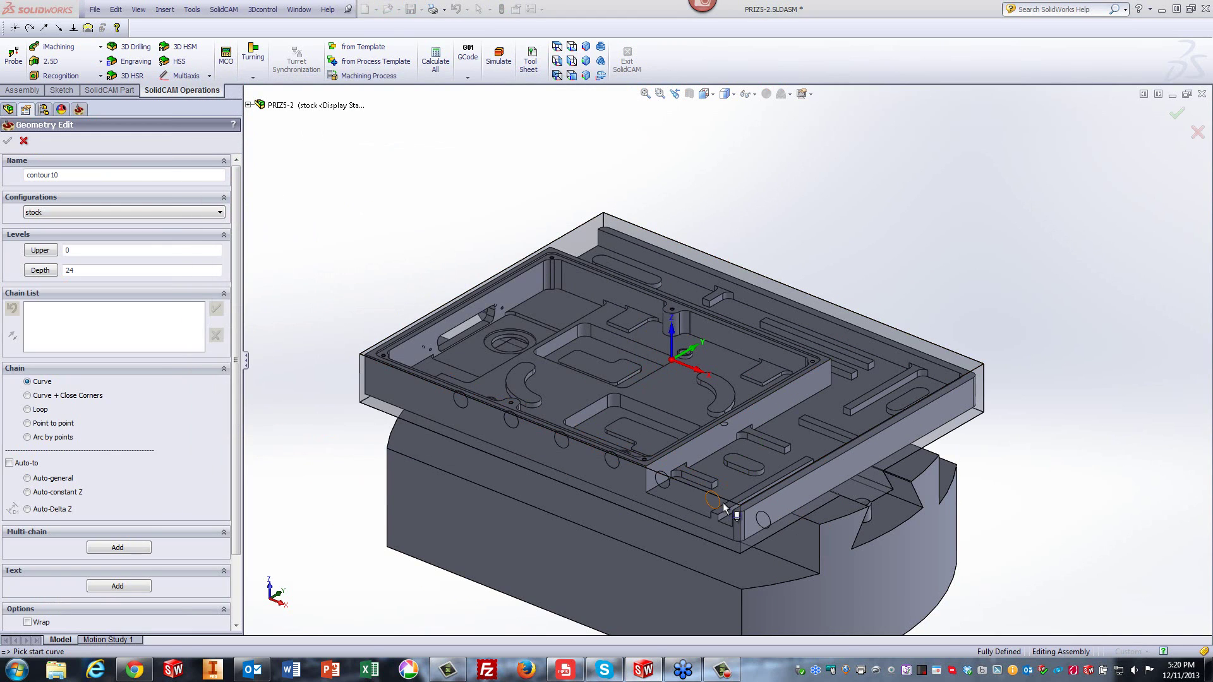
pyautogui.click(722, 502)
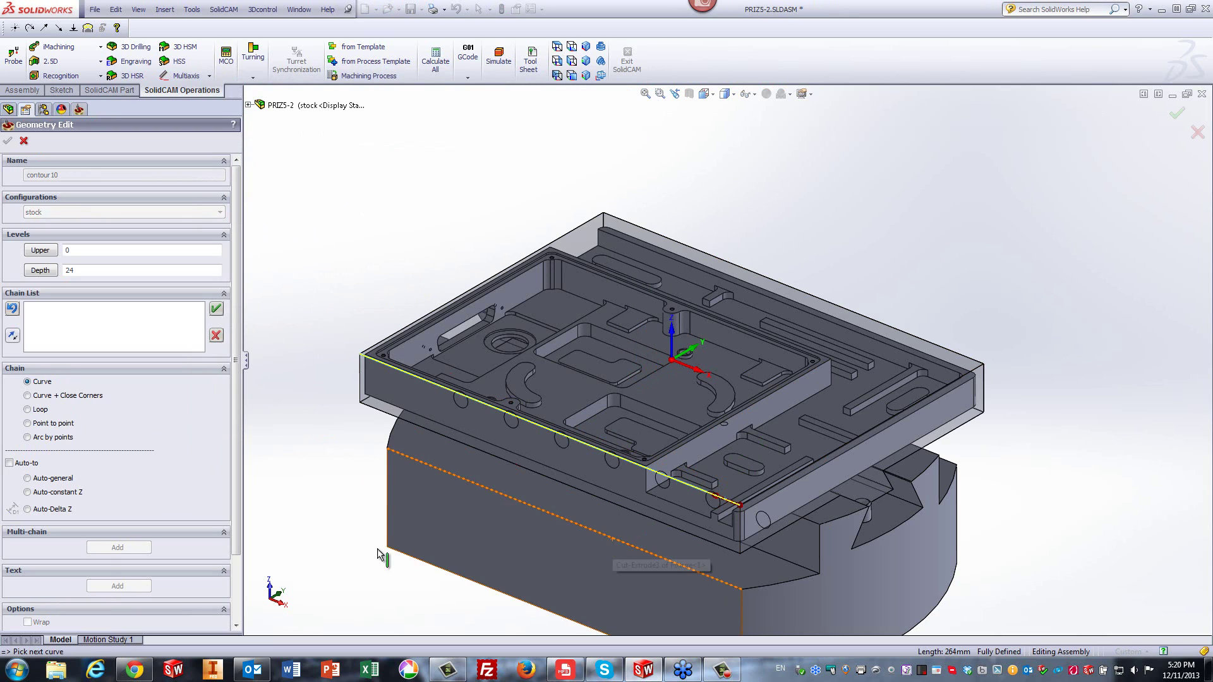
pyautogui.click(27, 493)
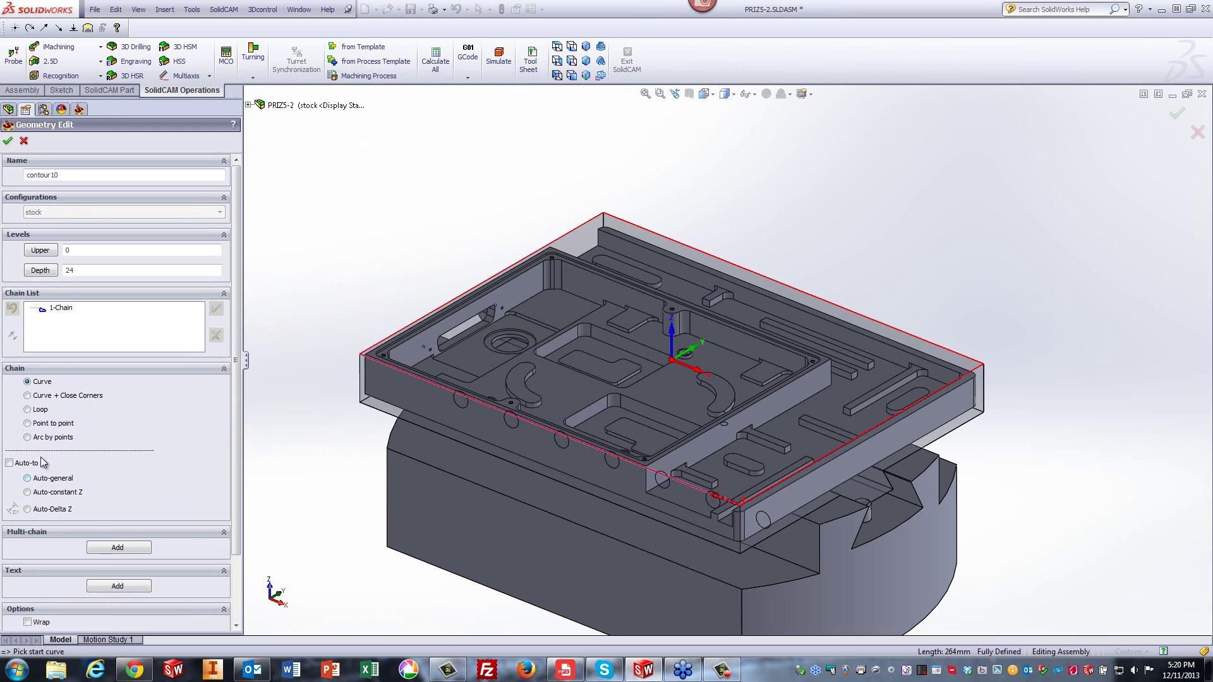
pyautogui.rightClick(61, 310)
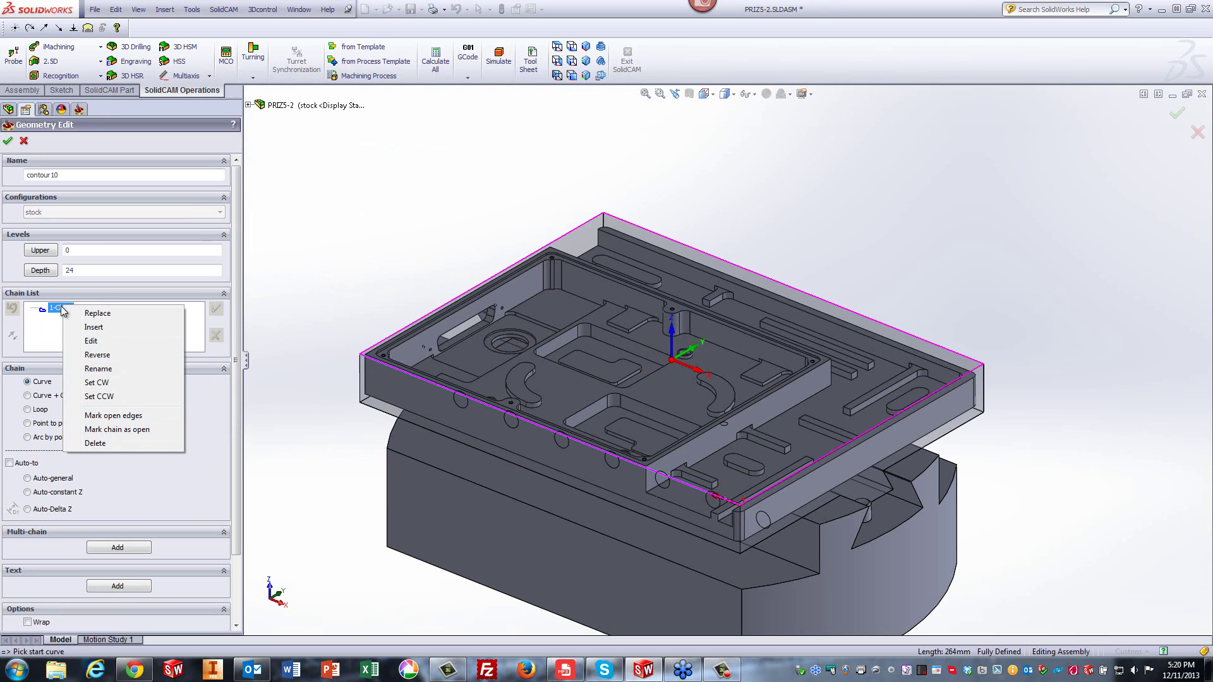
pyautogui.click(124, 431)
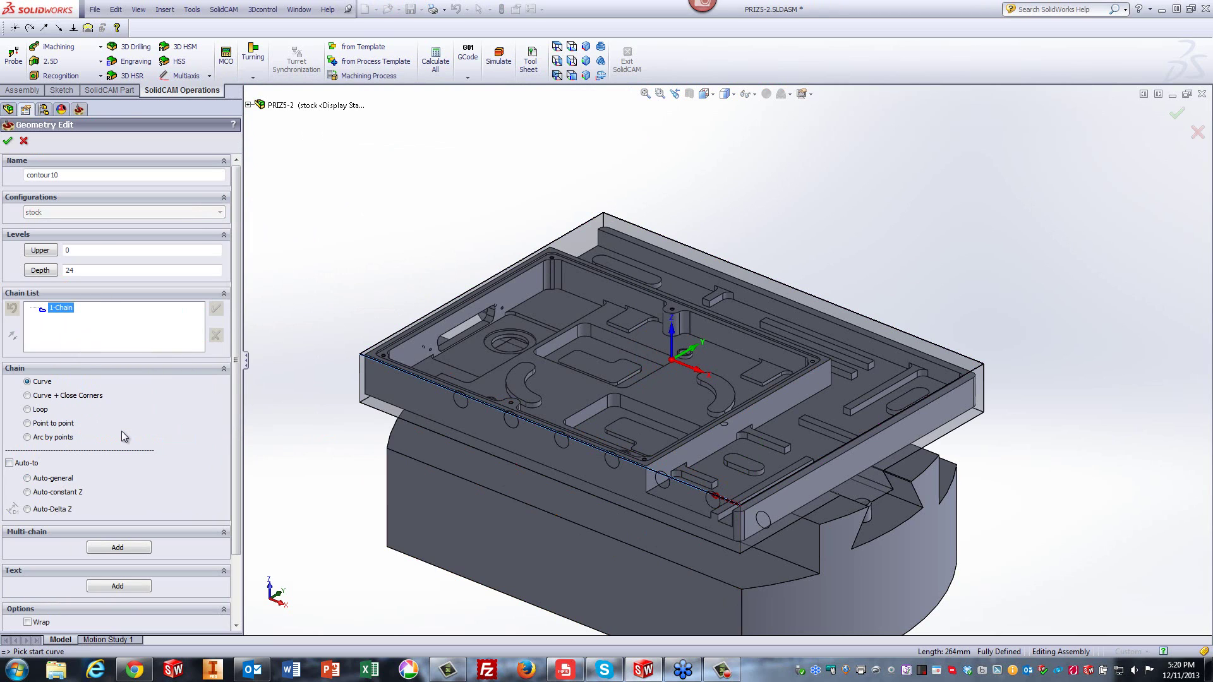
# - Add the part's lower outer outline as a second chain with Auto-constant Z and accept the geometry contour10
pyautogui.click(709, 535)
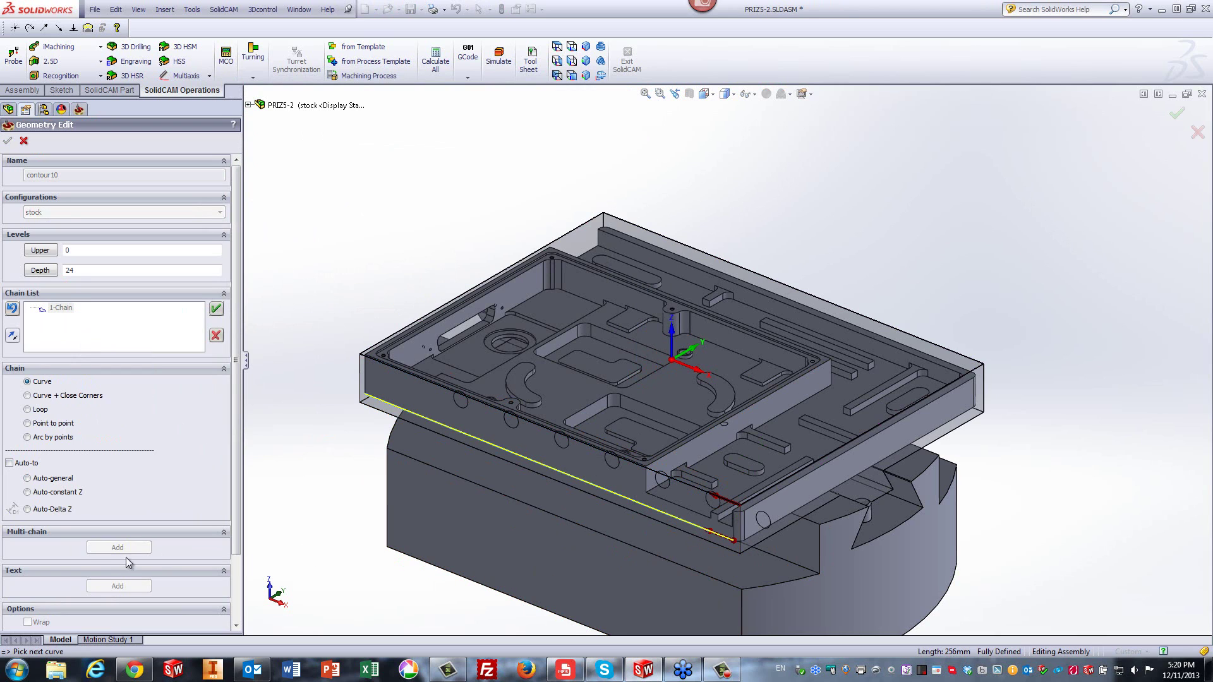
pyautogui.click(25, 492)
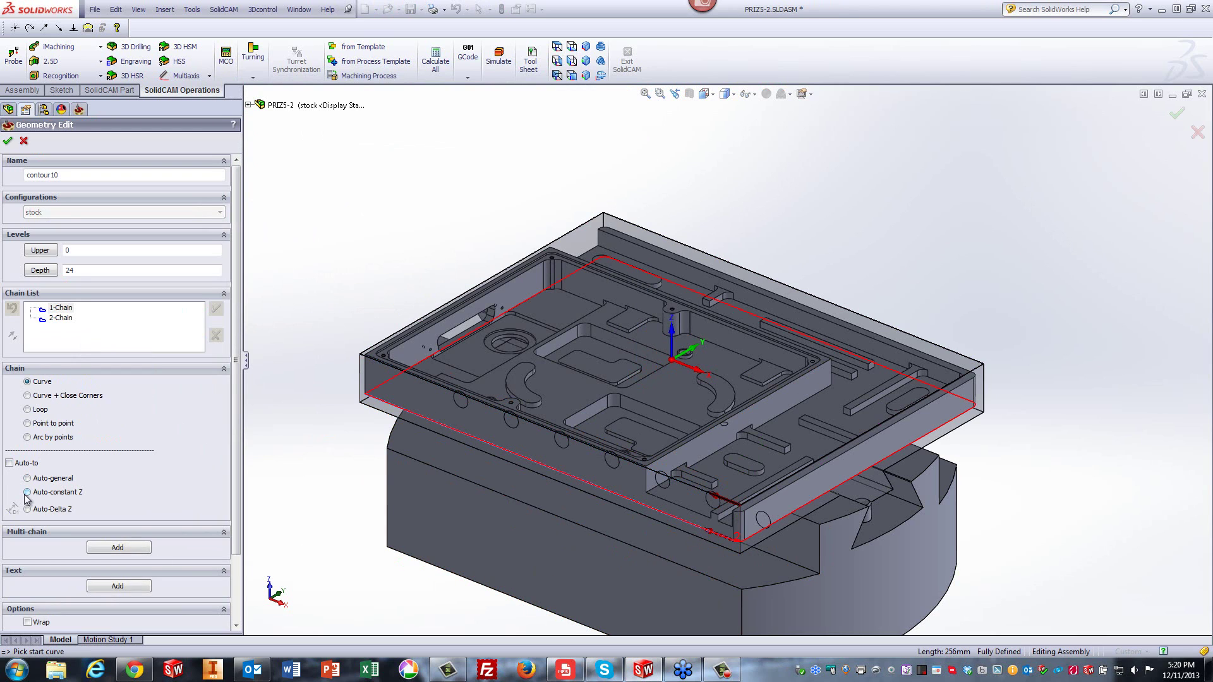
pyautogui.click(8, 141)
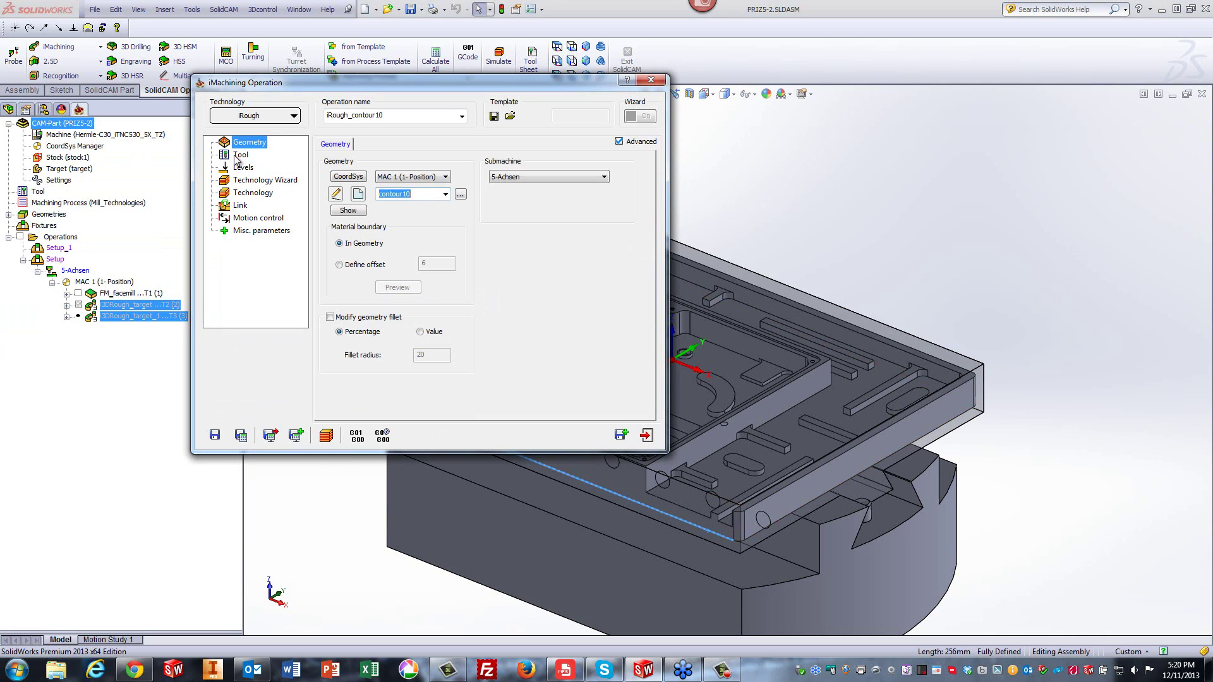
# - Assign tool 2, the 12 mm end mill, to the 2D iMachining operation
pyautogui.click(238, 155)
pyautogui.click(397, 320)
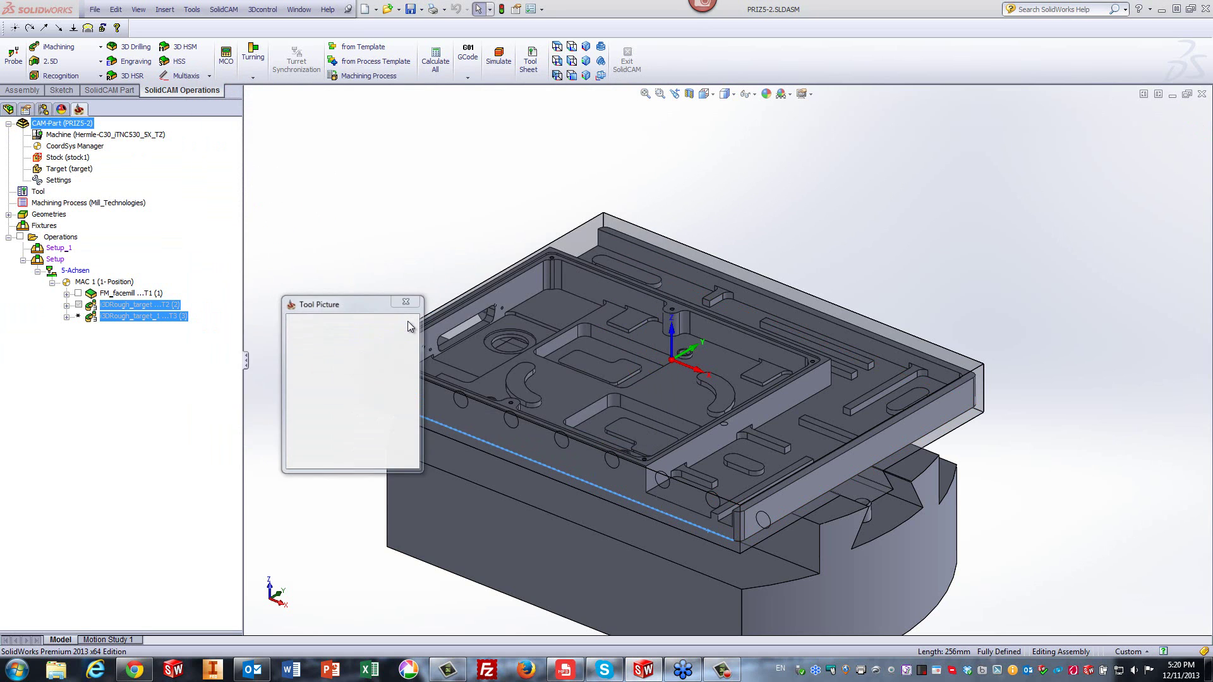
pyautogui.click(262, 214)
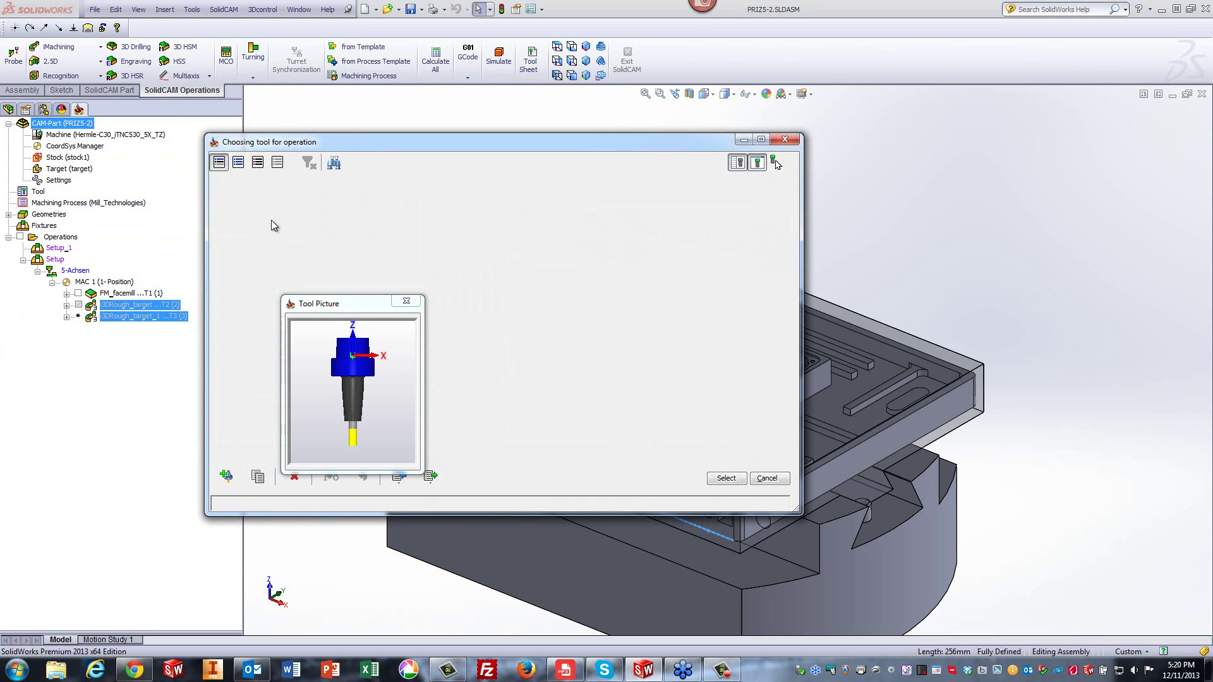
pyautogui.click(723, 478)
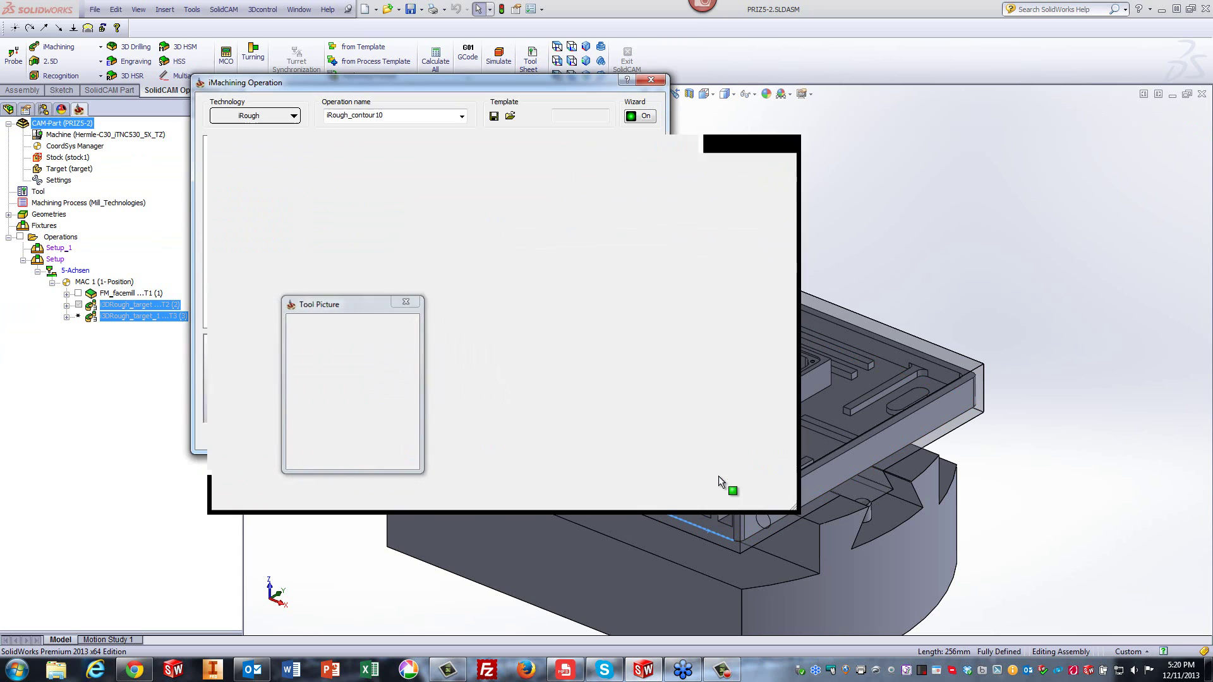
# - Define the pocket depth of 24 from the part's bottom corner, and save and calculate the outer contour operation
pyautogui.click(243, 169)
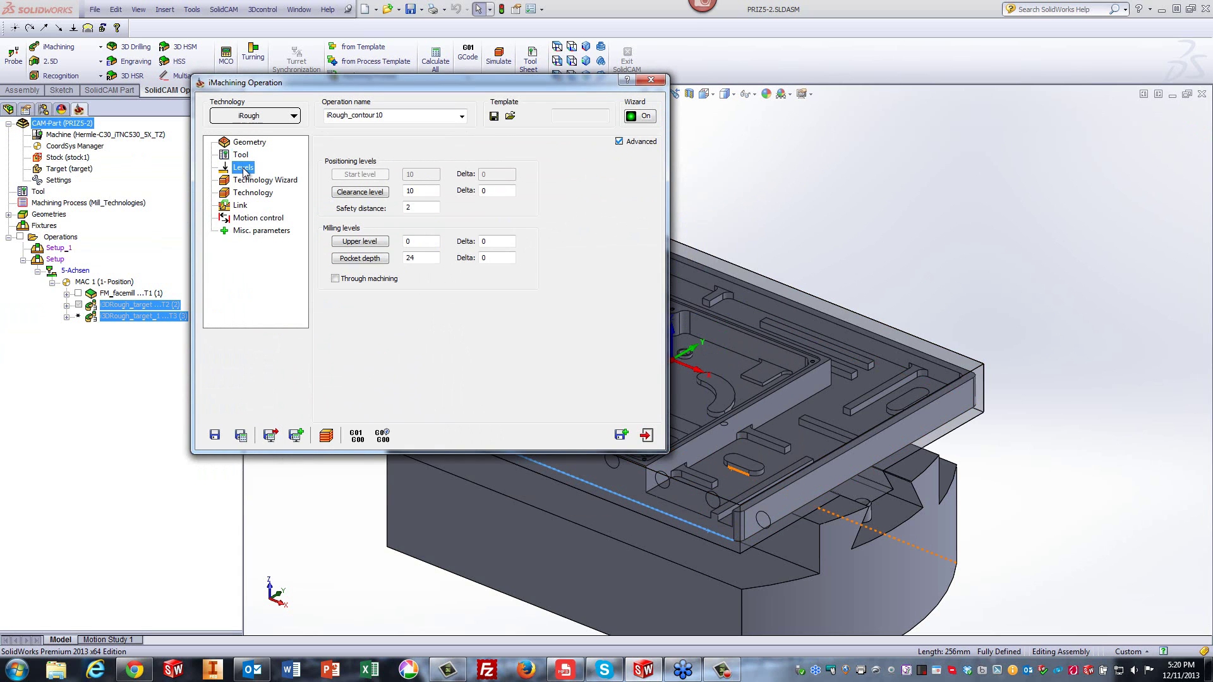
pyautogui.click(358, 258)
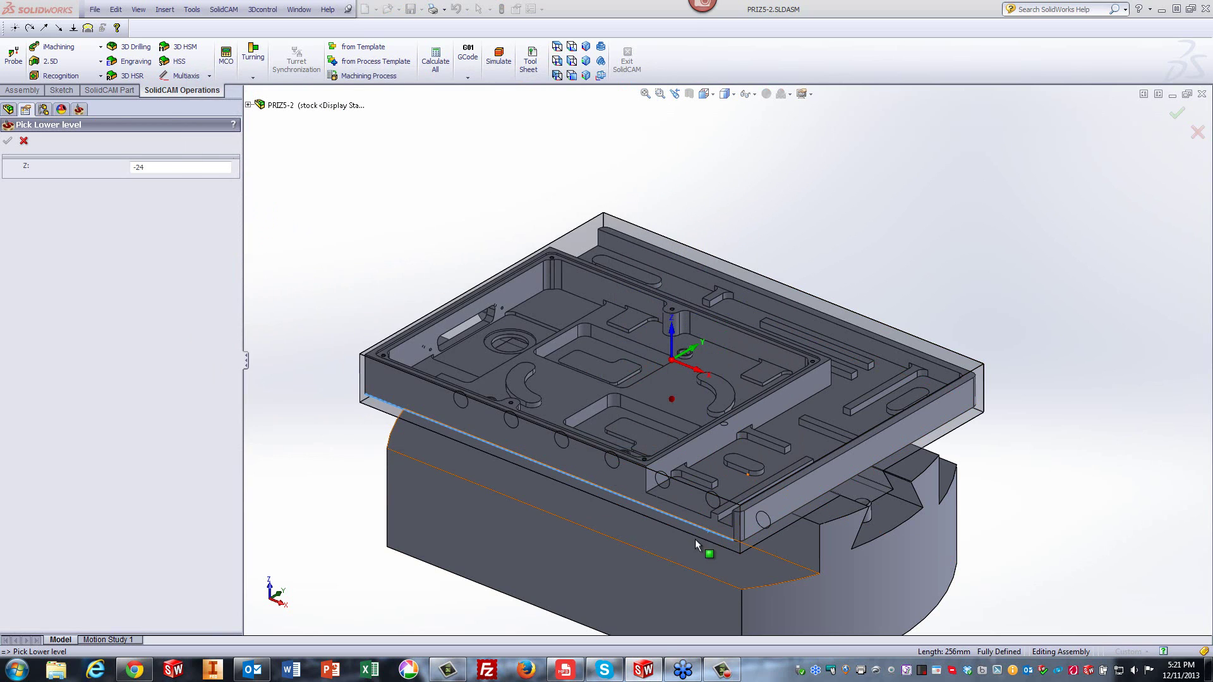
pyautogui.click(745, 541)
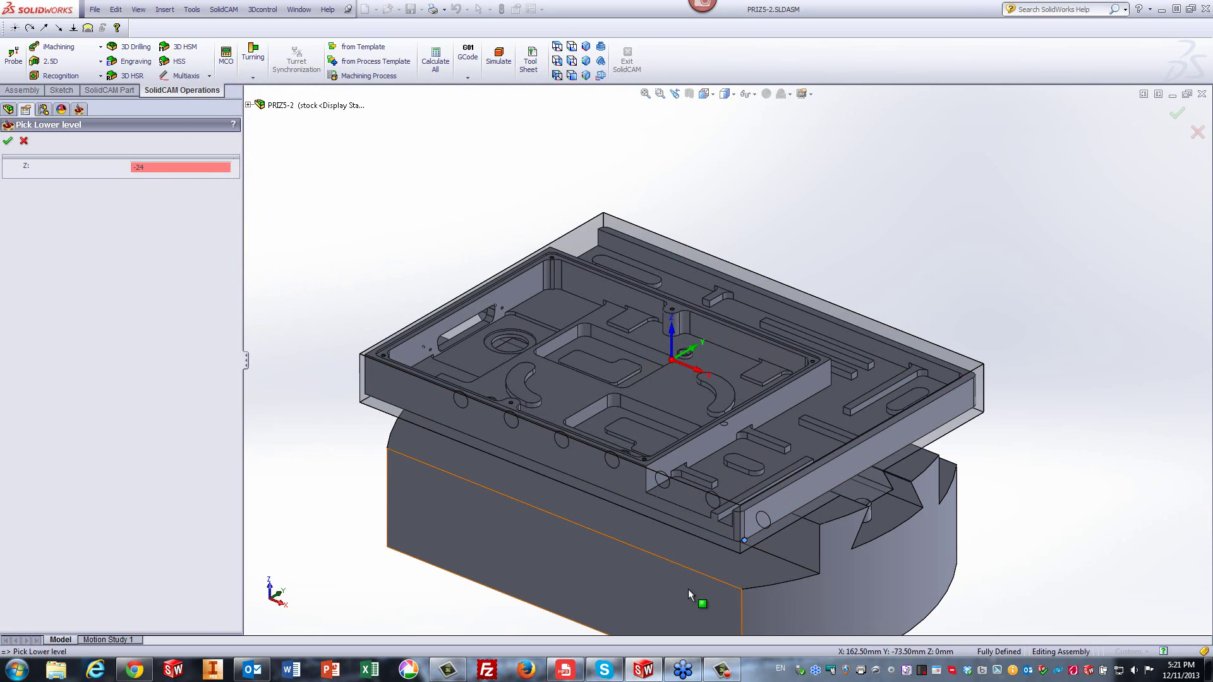
pyautogui.click(8, 142)
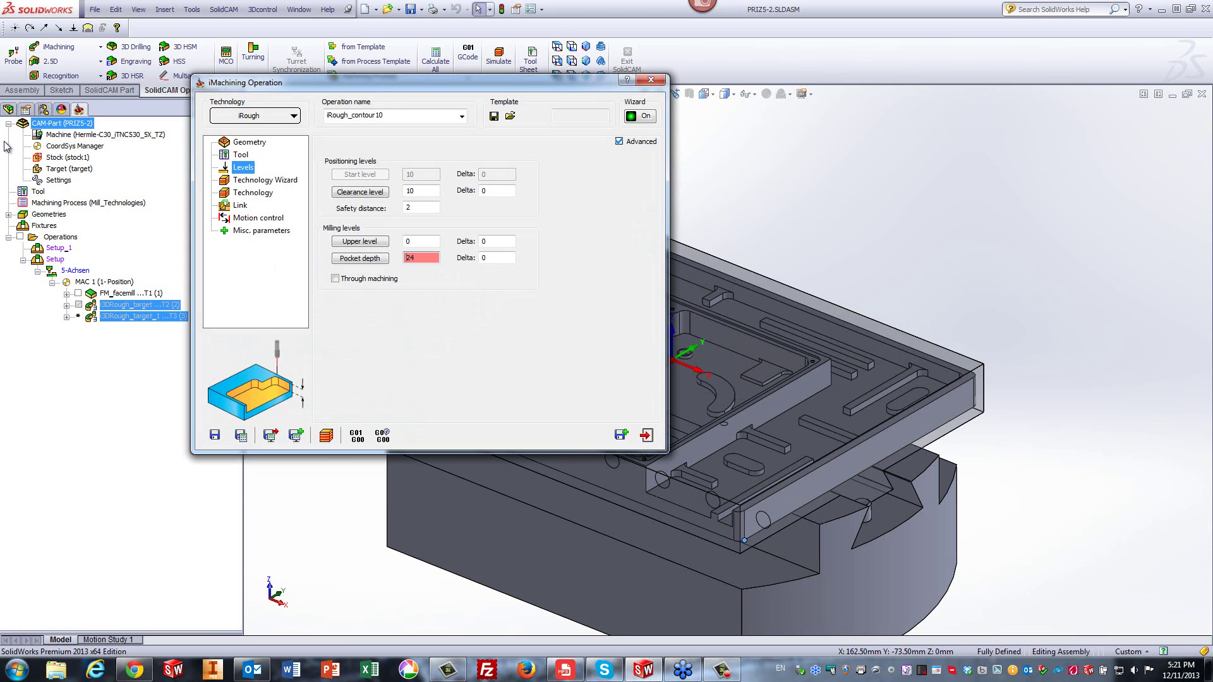
pyautogui.click(241, 439)
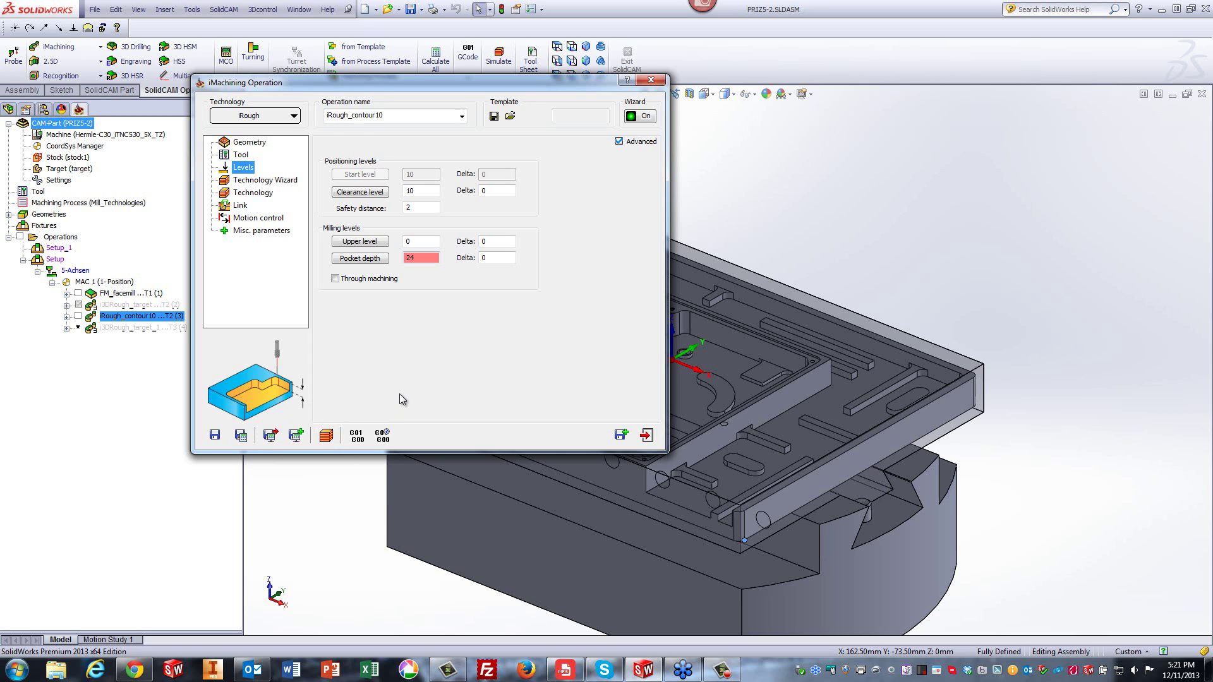
# - Simulate the 2D outer contour roughing in SolidVerify mode and exit the simulation
pyautogui.click(323, 437)
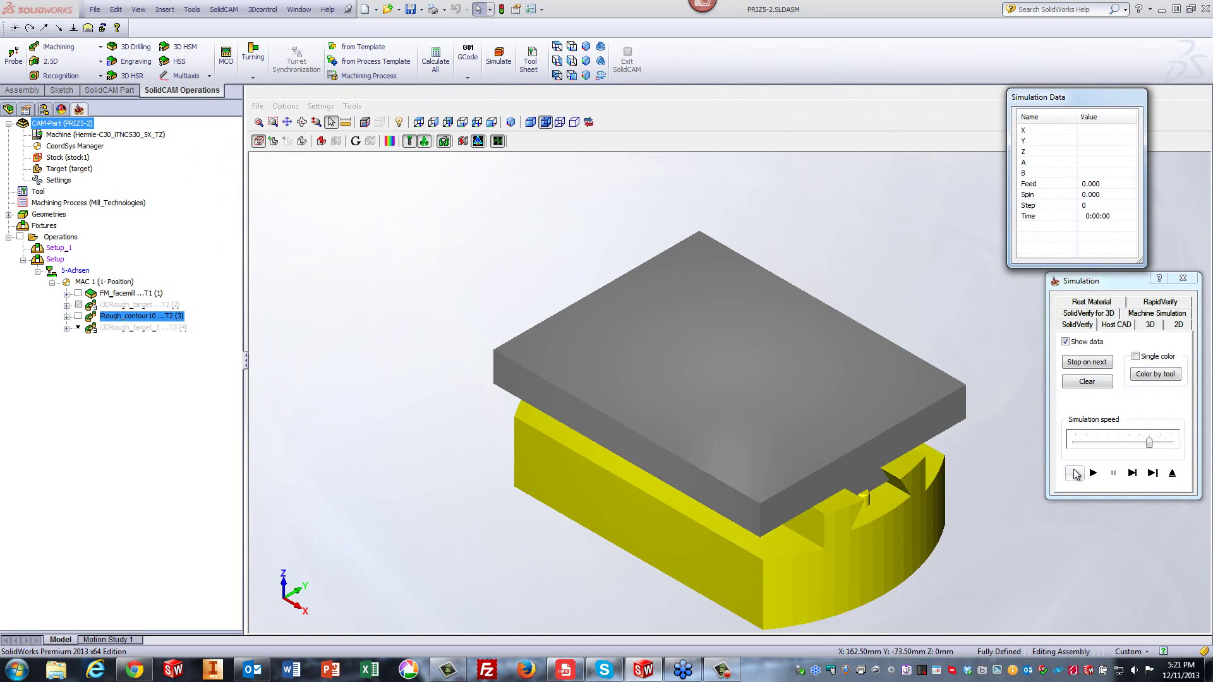
pyautogui.click(1092, 472)
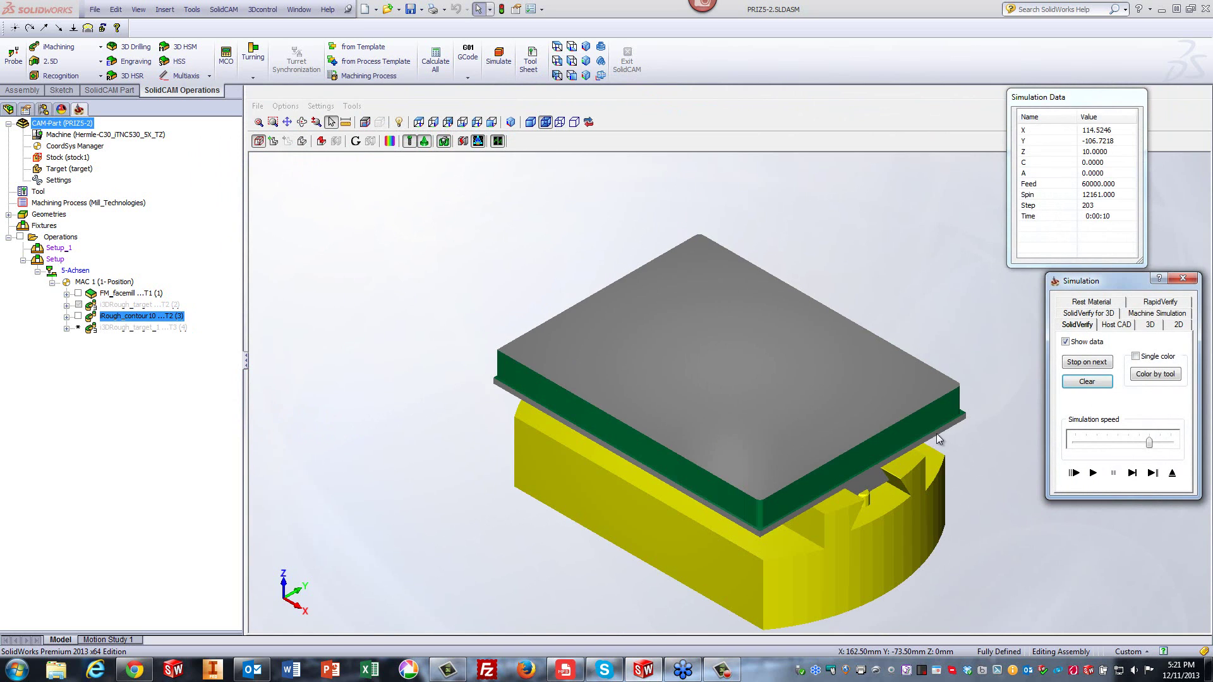
pyautogui.click(1172, 472)
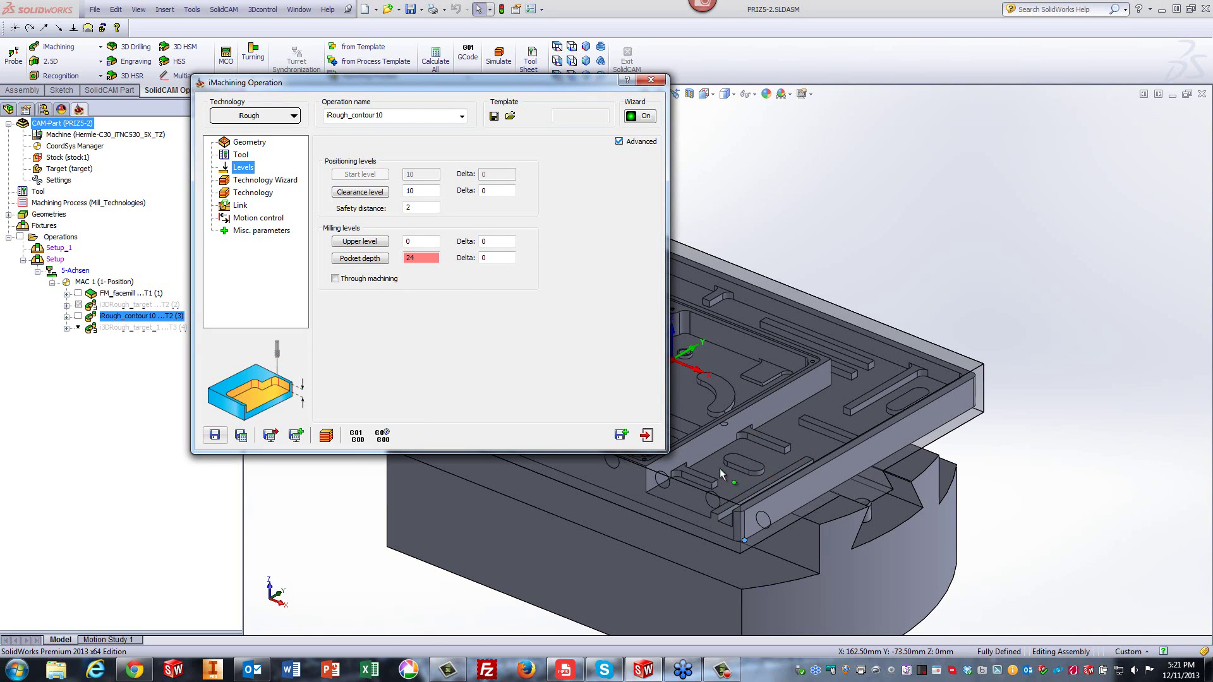
# - Save and copy the outer contour roughing operation to create a second 2D iMachining operation
pyautogui.click(620, 434)
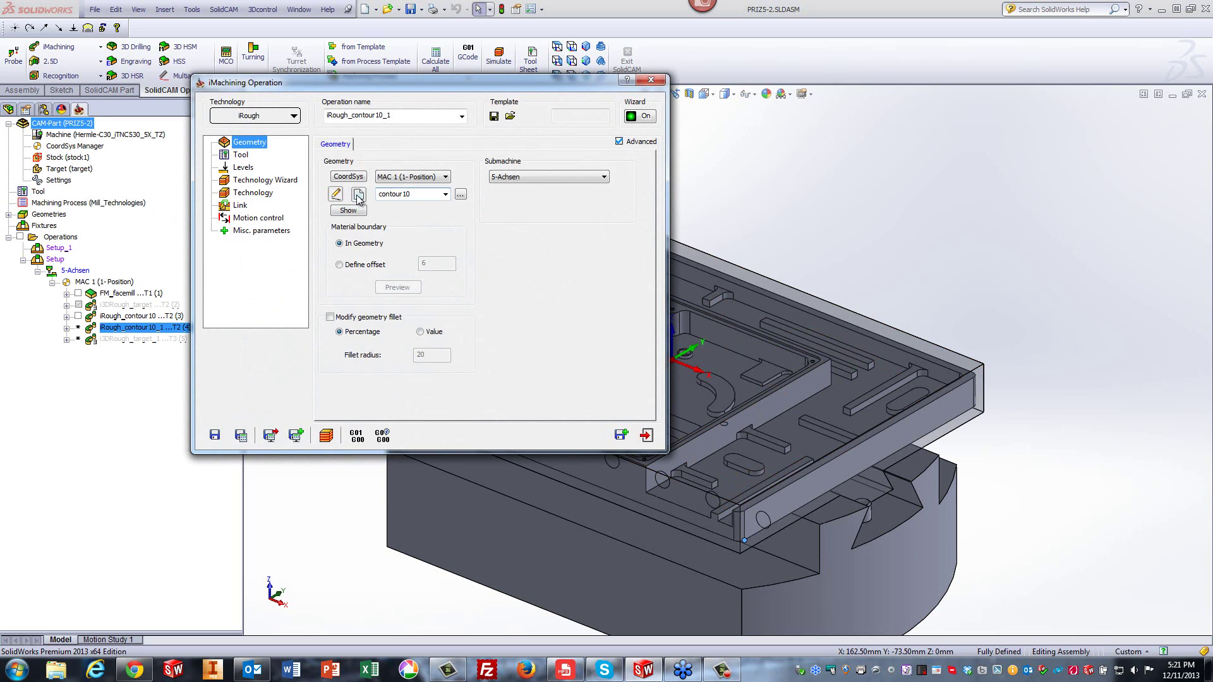
# - Define a new contour geometry for the iRough_contour10_1 operation, using the Default configuration of the part
pyautogui.click(358, 195)
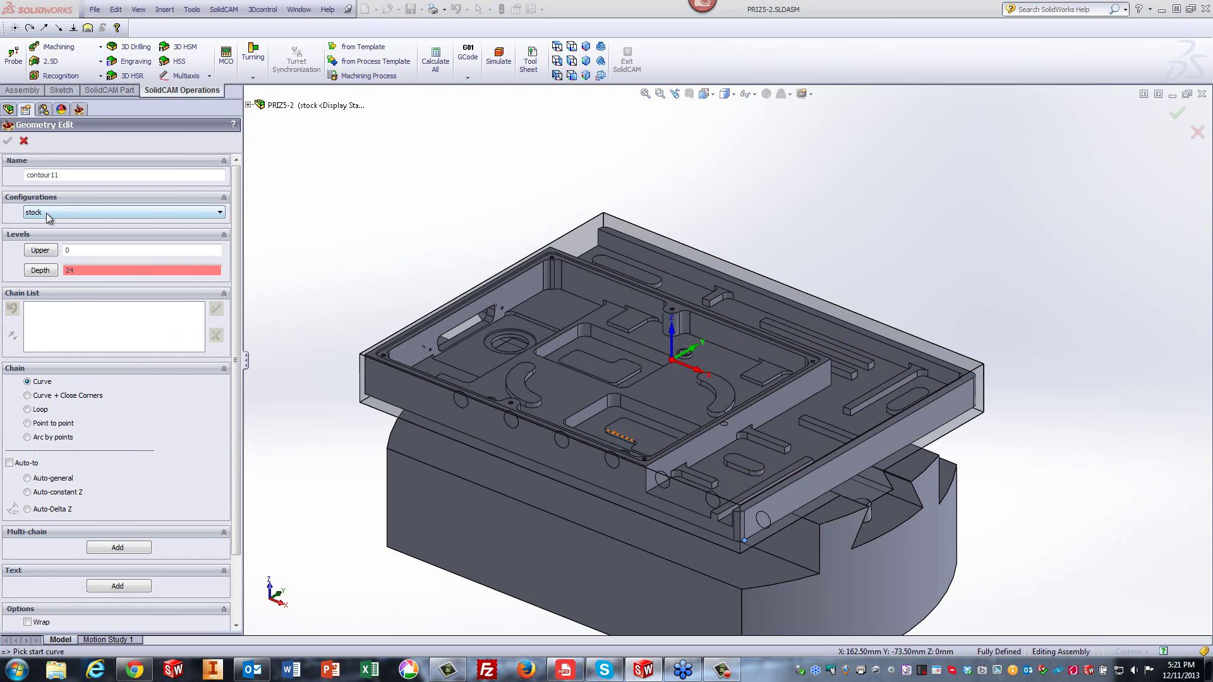
pyautogui.click(48, 213)
pyautogui.click(45, 224)
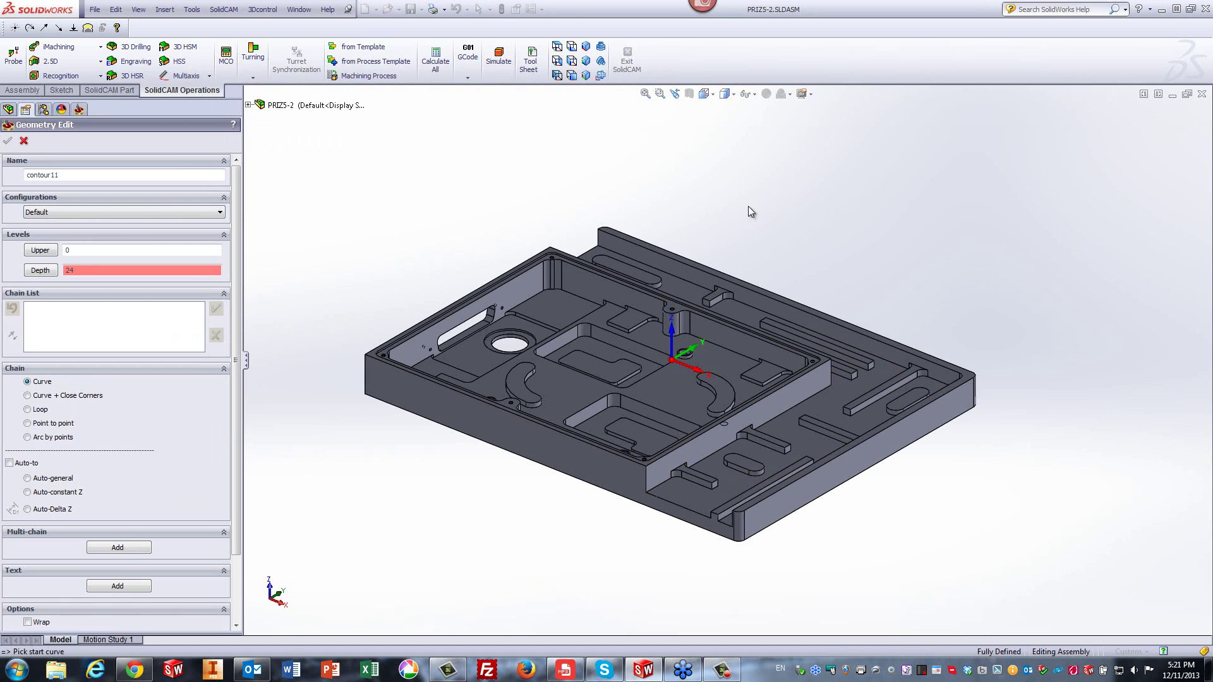
pyautogui.moveTo(897, 189); pyautogui.dragTo(875, 249, button='middle')
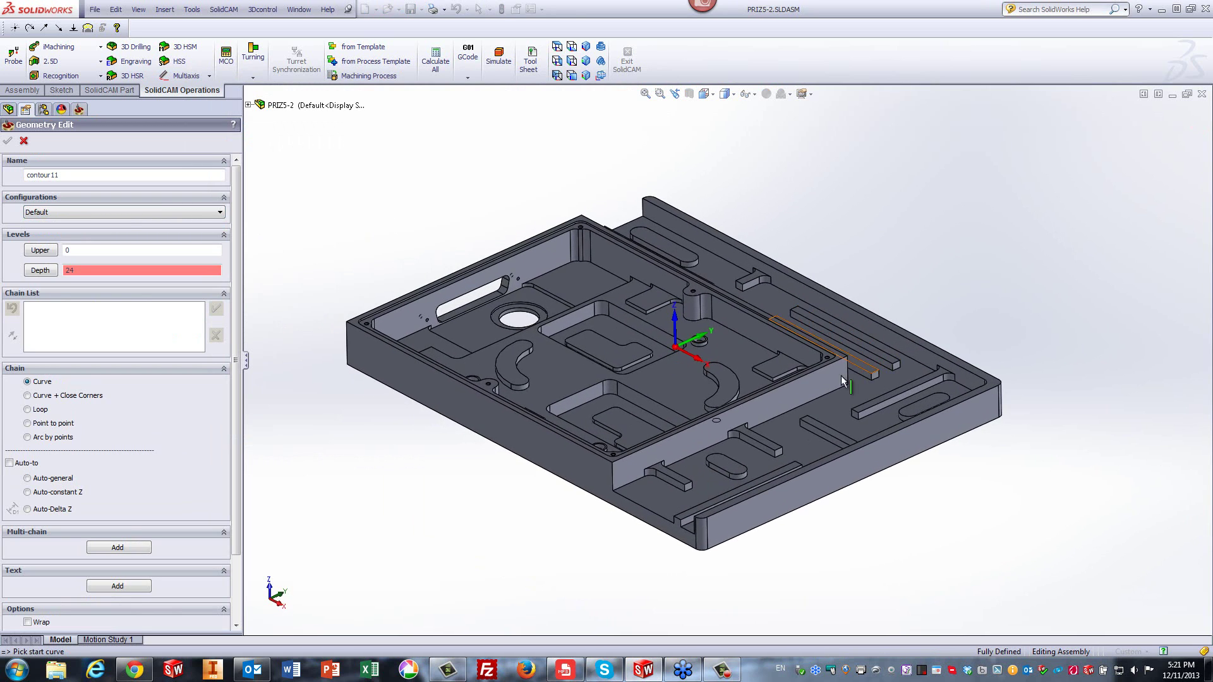
# - Start the chain in Curve mode with the short upper edge at the front end of the outer rim, beside the rounded corner
pyautogui.click(989, 381)
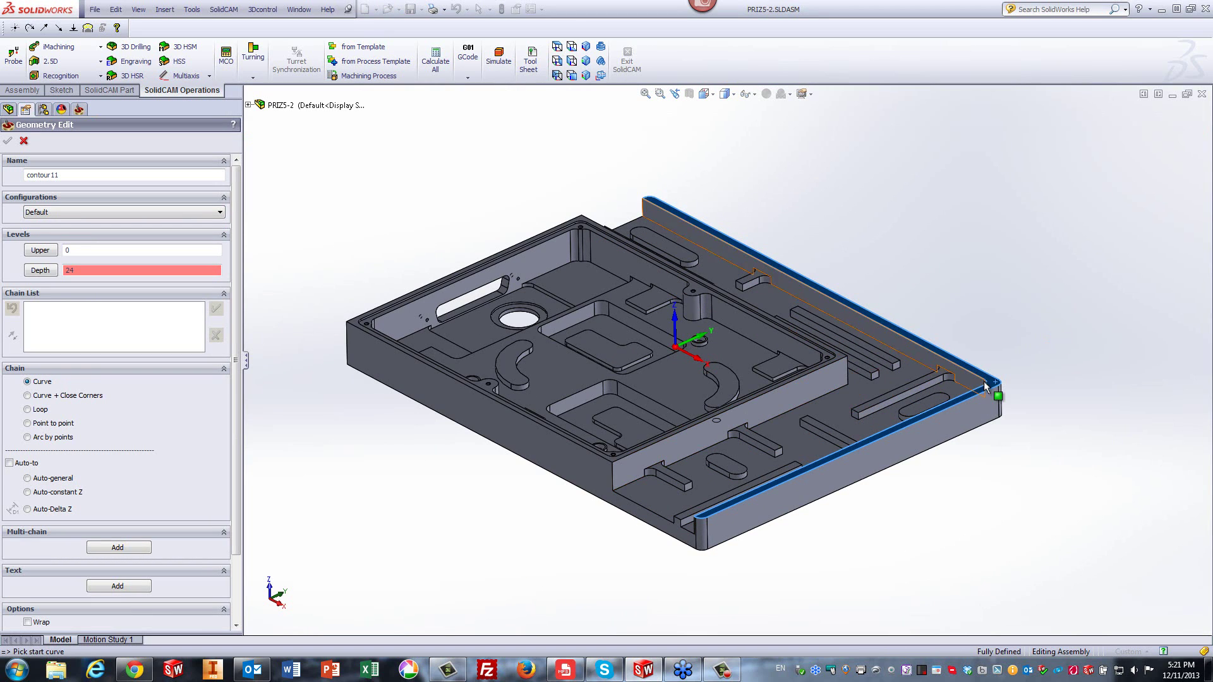
pyautogui.press('Escape')
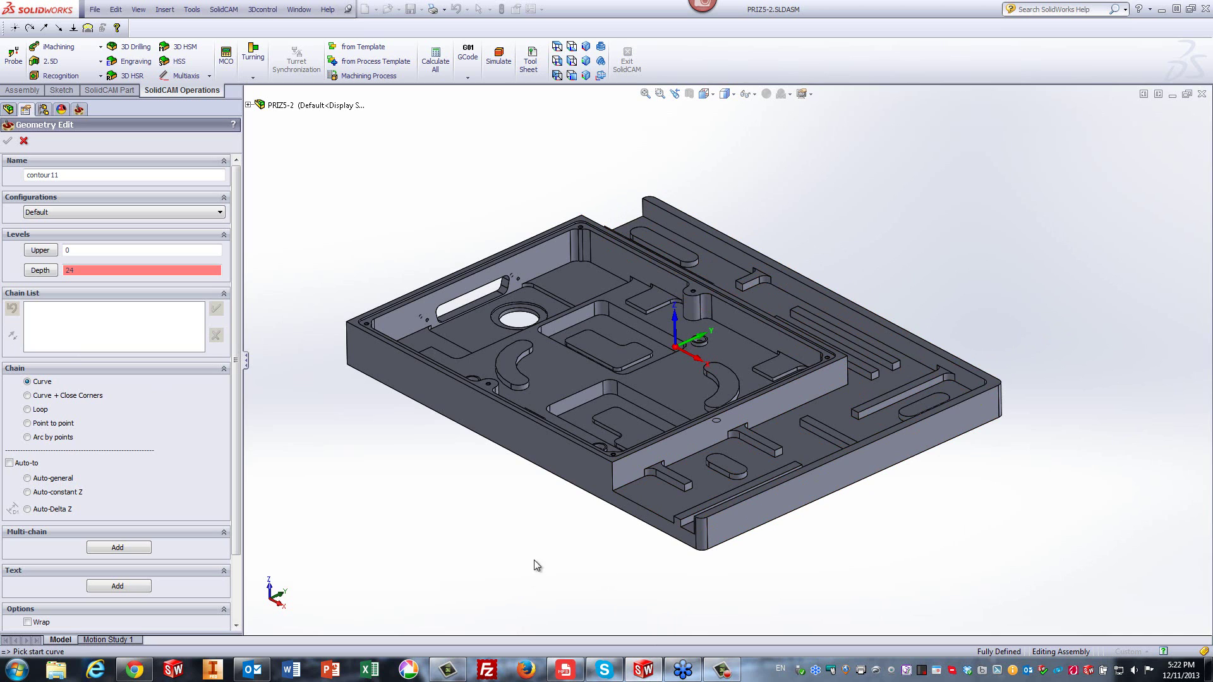
pyautogui.scroll(-2, 530, 539)
pyautogui.scroll(-6, 742, 563)
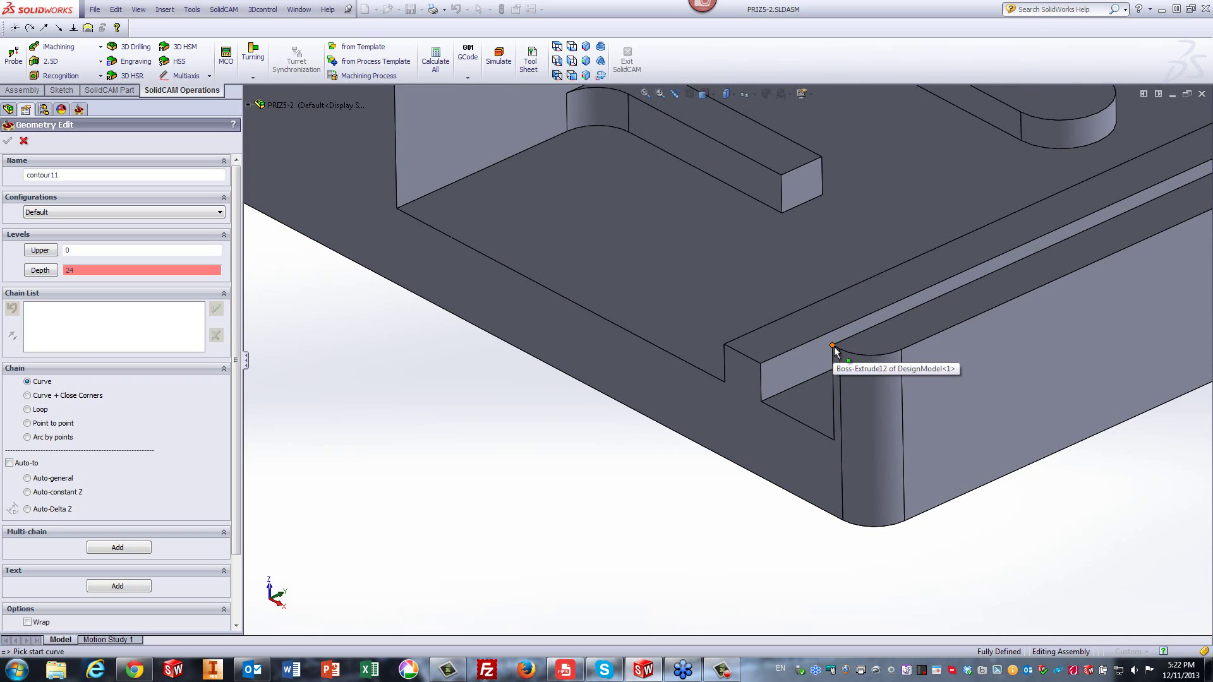
pyautogui.scroll(-4, 834, 351)
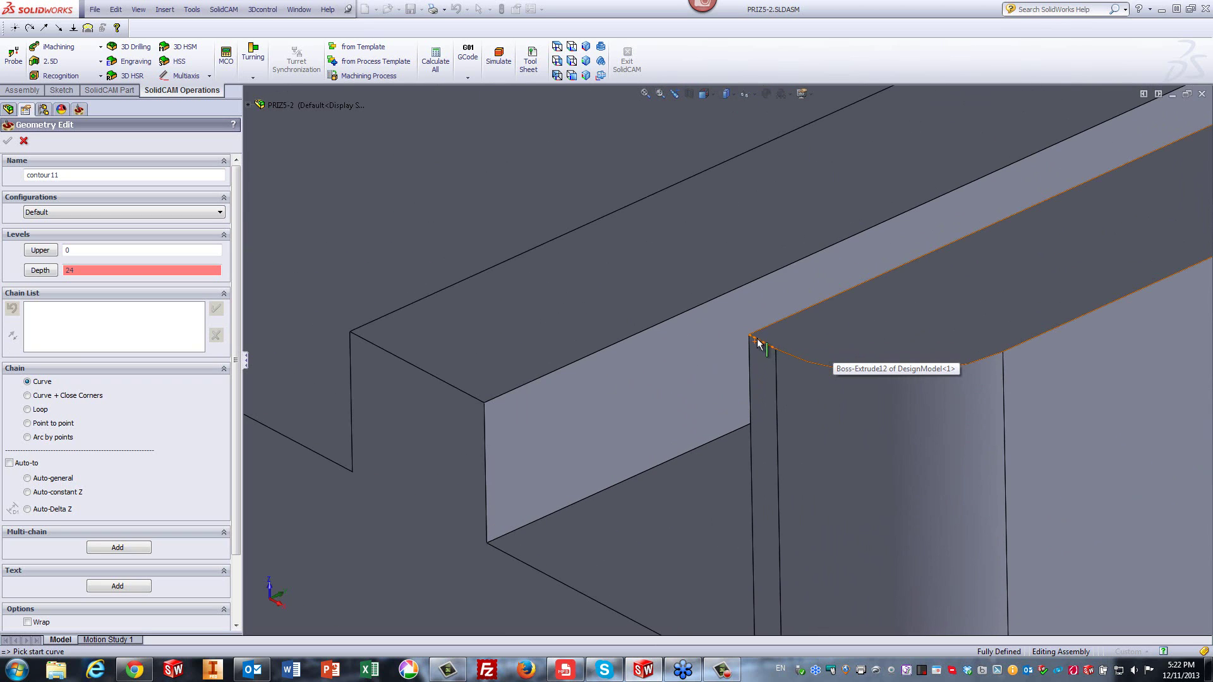
pyautogui.click(758, 344)
pyautogui.scroll(4, 749, 401)
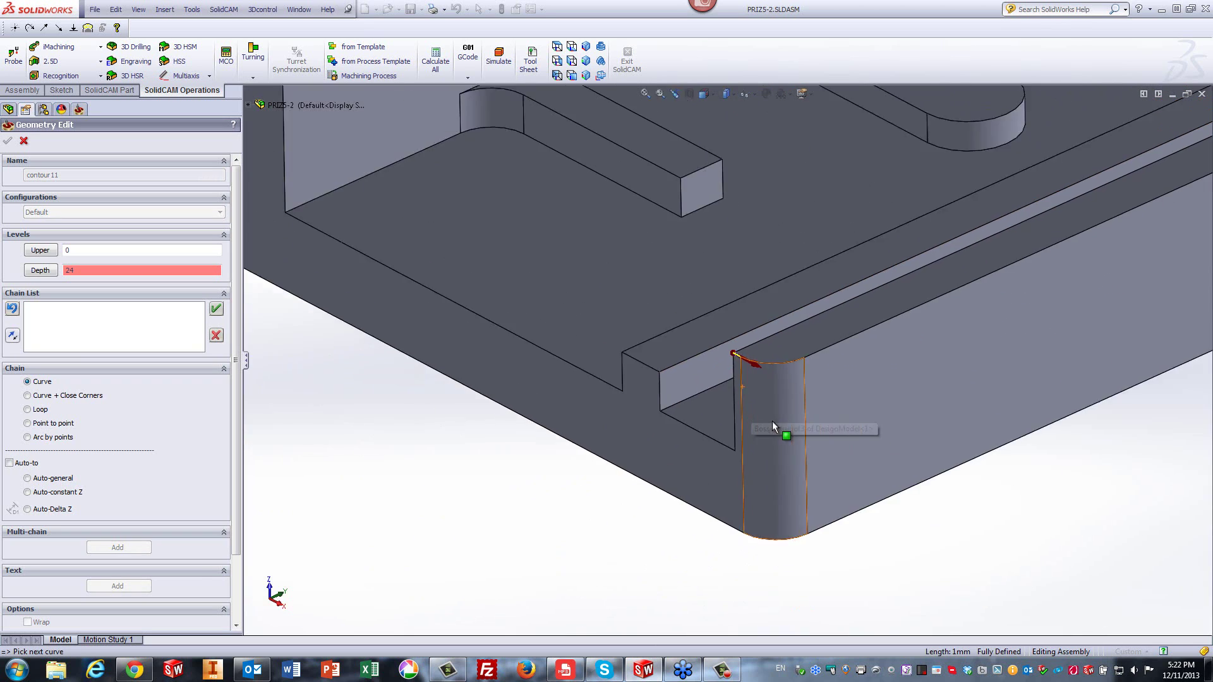
pyautogui.scroll(6, 772, 421)
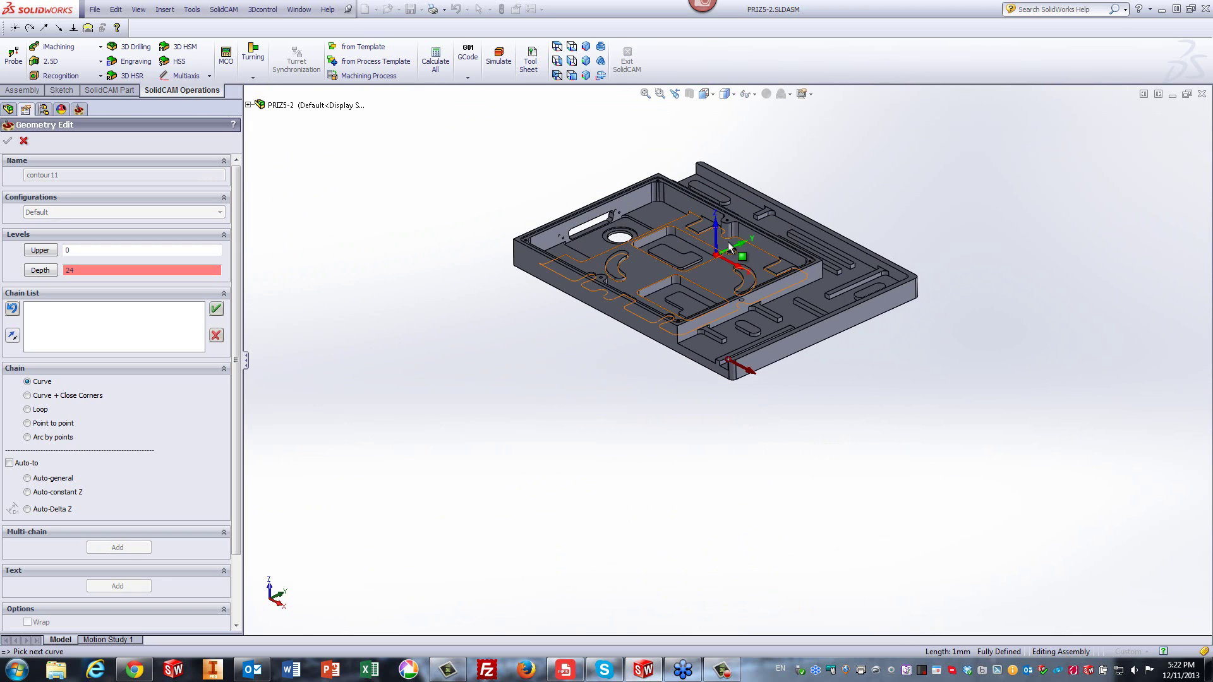
# - Extend the chain around the outer rim with Auto-constant Z and remove the extra segment running along the rim's inner edge
pyautogui.scroll(-2, 729, 245)
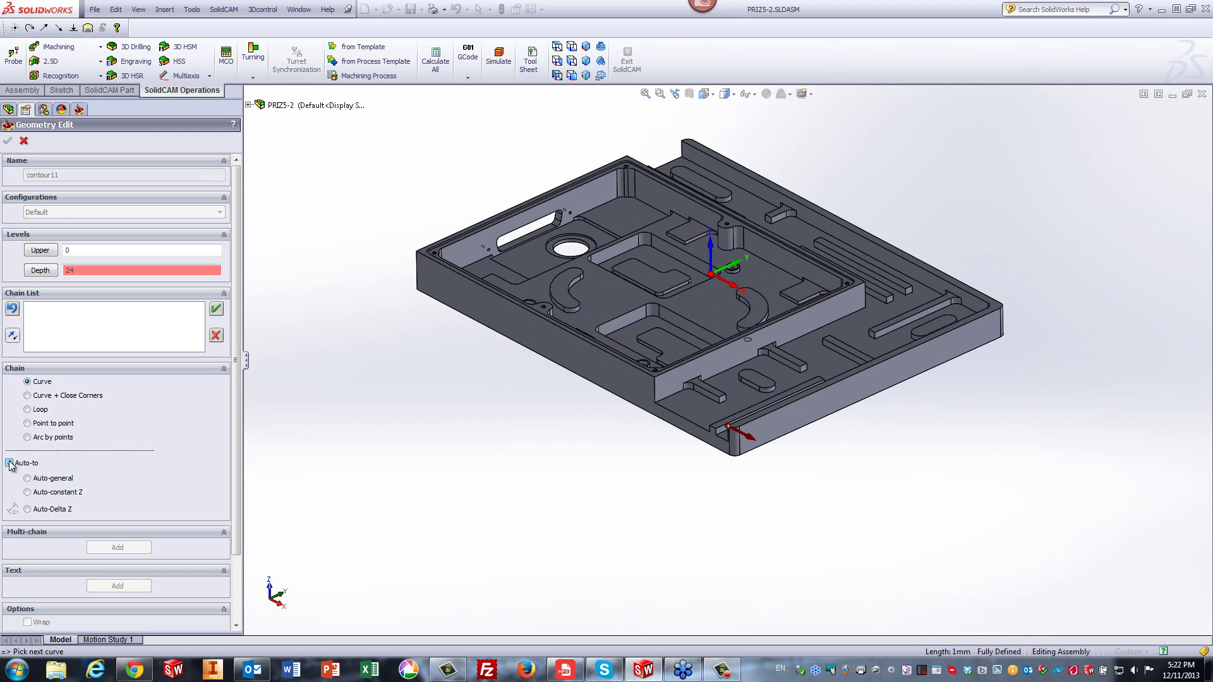
pyautogui.click(27, 492)
pyautogui.scroll(-4, 658, 132)
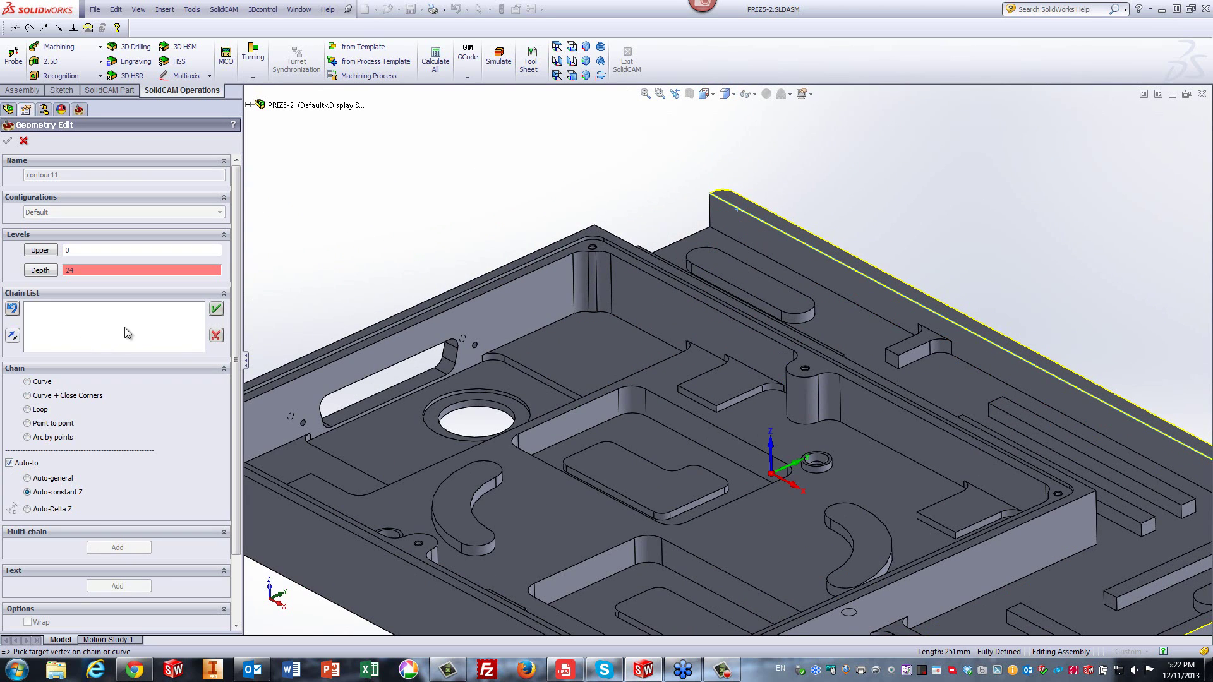
pyautogui.click(11, 309)
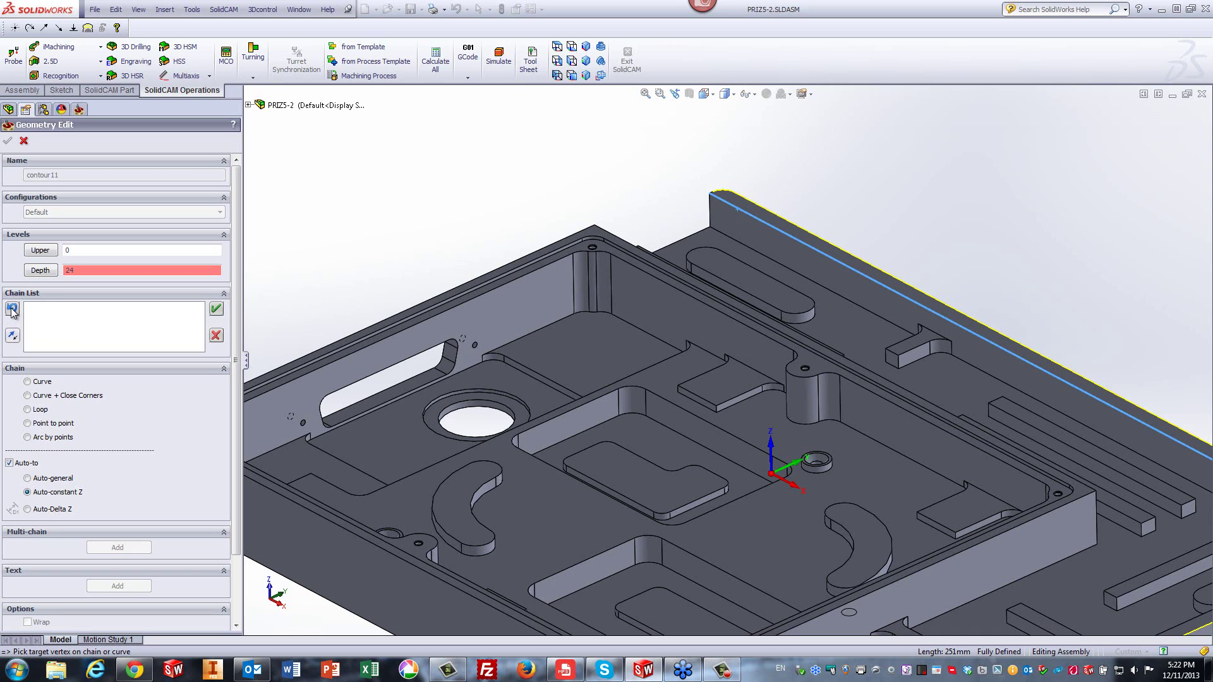
# - Add the short upper edge at the far end of the outer rim to the chain
pyautogui.scroll(-5, 706, 218)
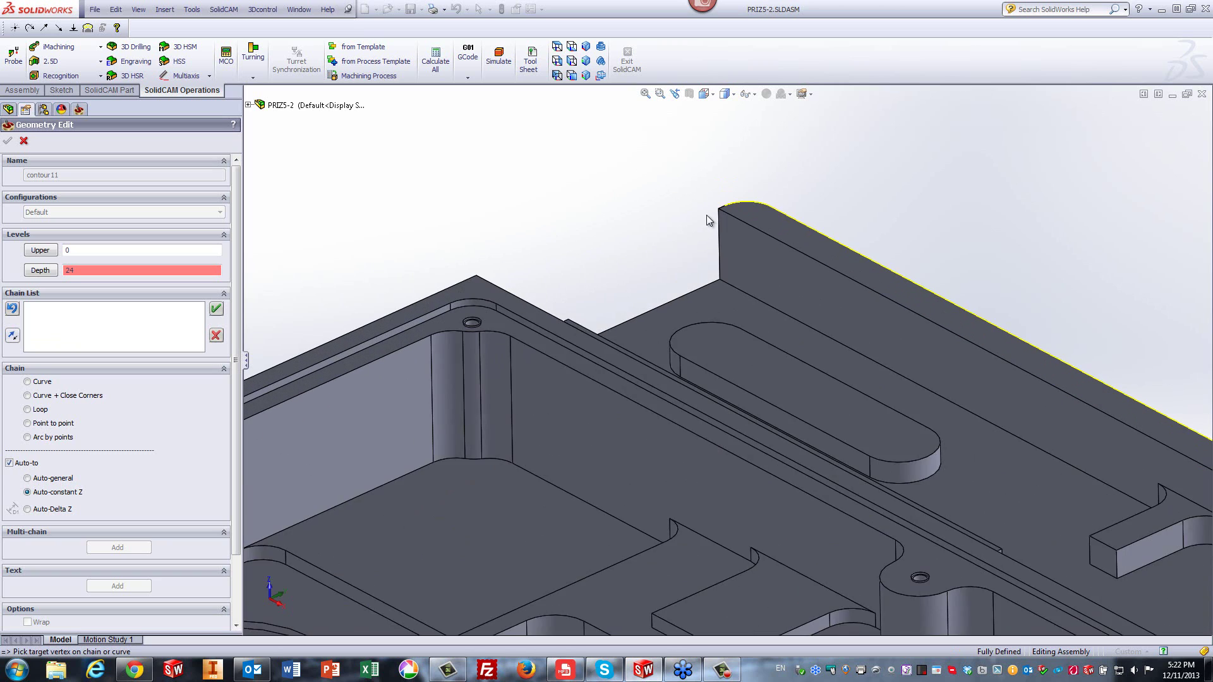
pyautogui.scroll(-2, 706, 220)
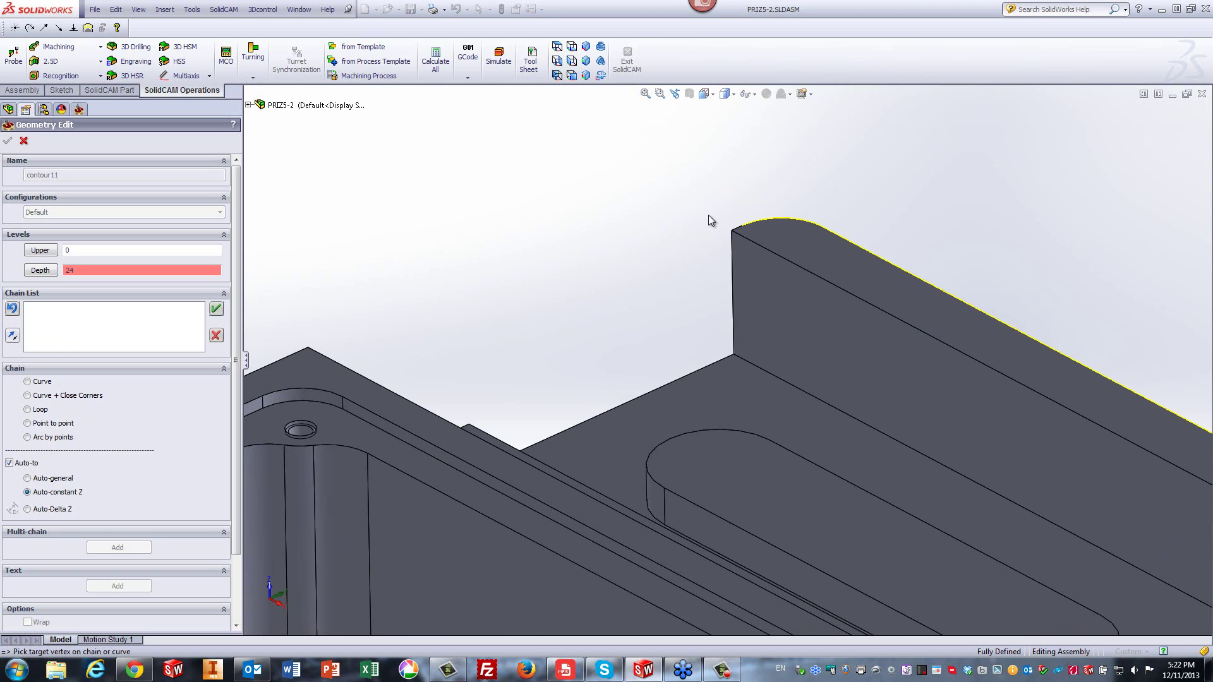
pyautogui.scroll(-1, 709, 218)
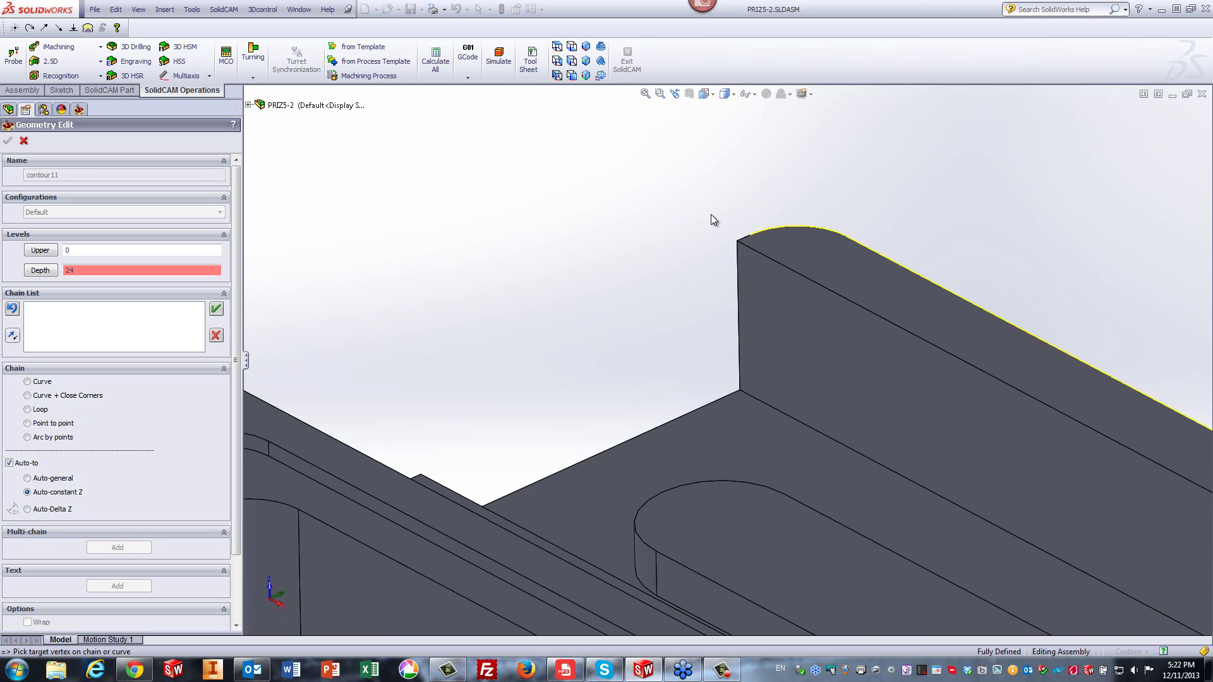
pyautogui.click(744, 238)
pyautogui.scroll(2, 694, 234)
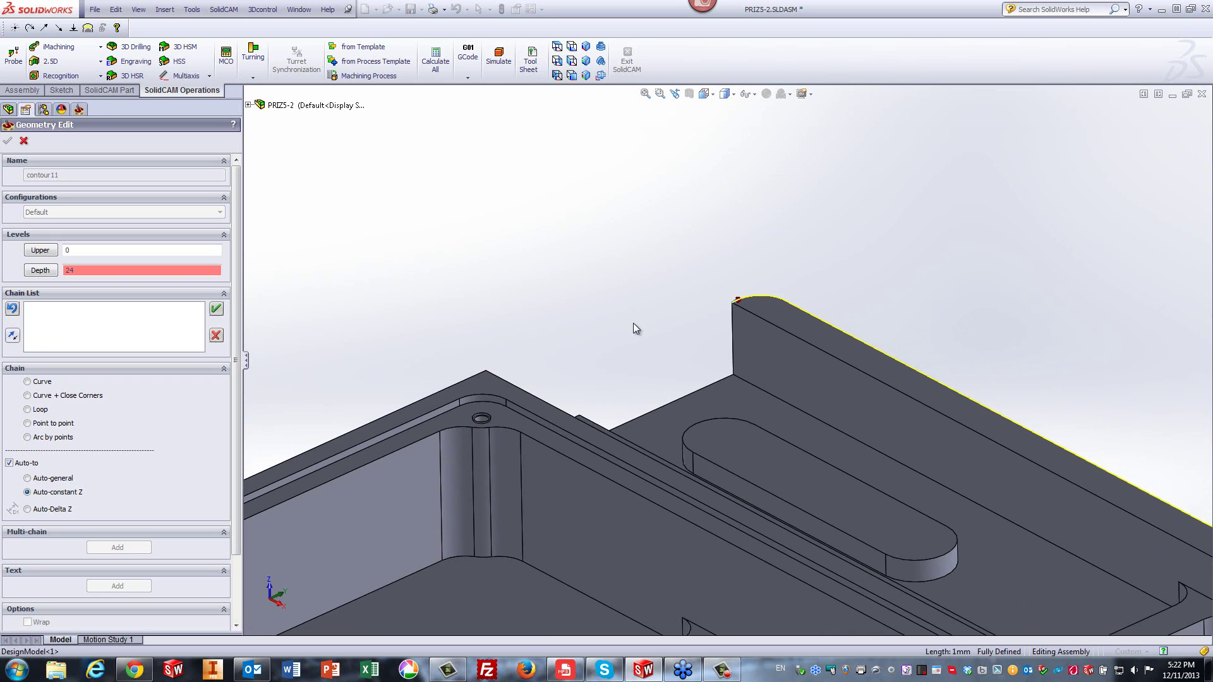
# - Connect the far end of the rim point to point to the nearest upper corner of the raised pocket frame
pyautogui.moveTo(633, 323); pyautogui.dragTo(616, 353, button='middle')
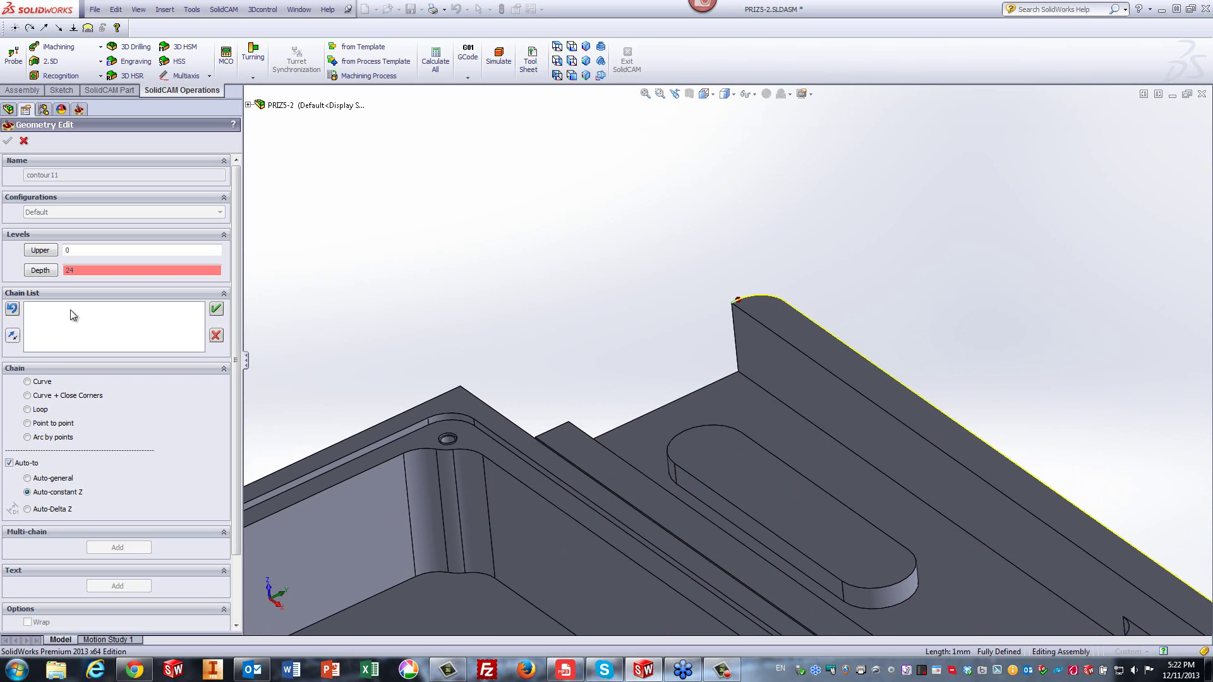
pyautogui.click(27, 423)
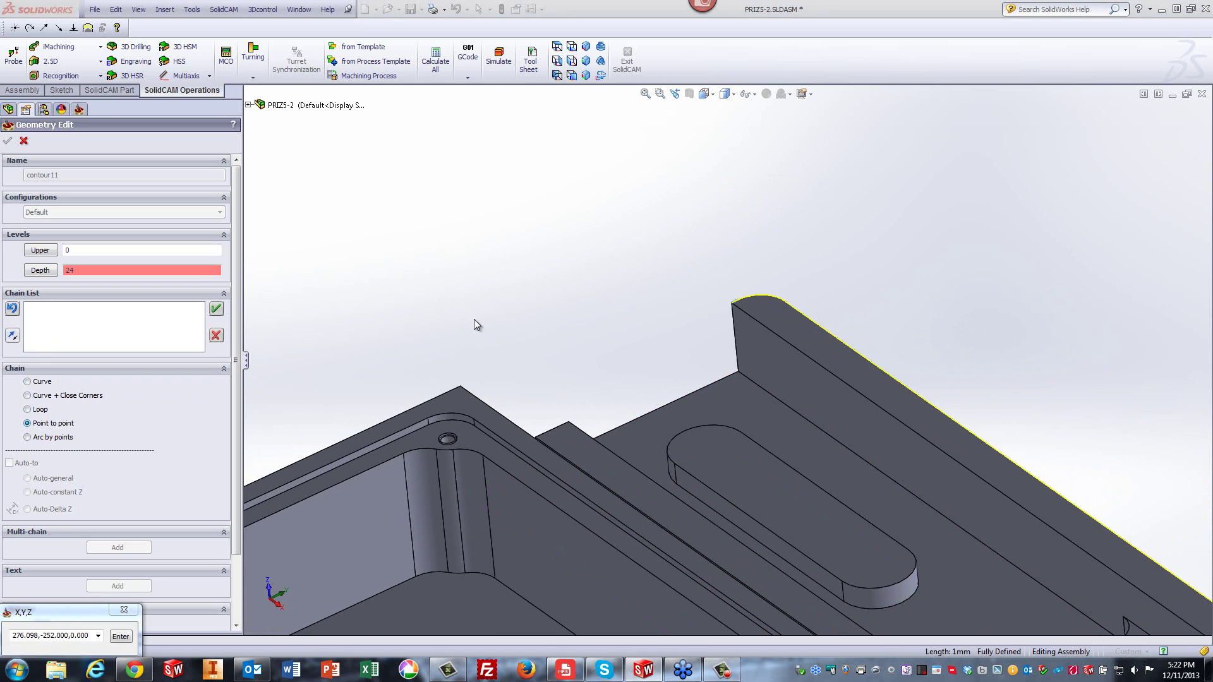
pyautogui.click(460, 386)
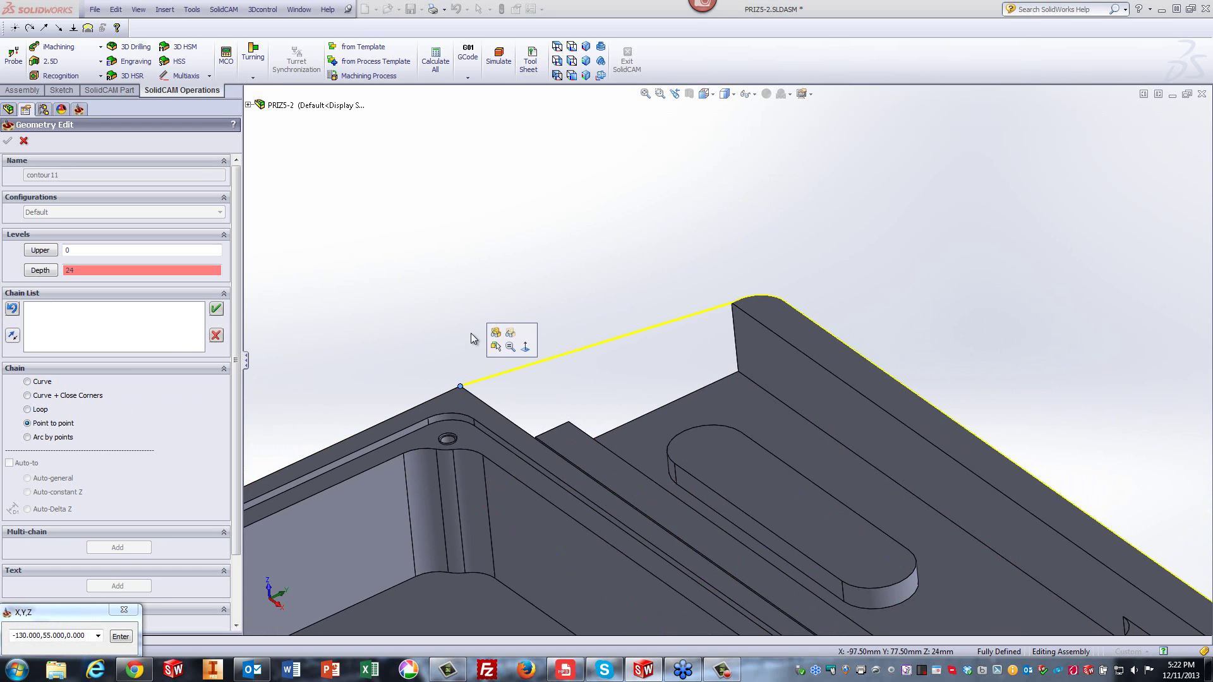
# - Continue the chain in Curve mode along the two upper outer edges of the raised frame that face the lower step
pyautogui.click(28, 383)
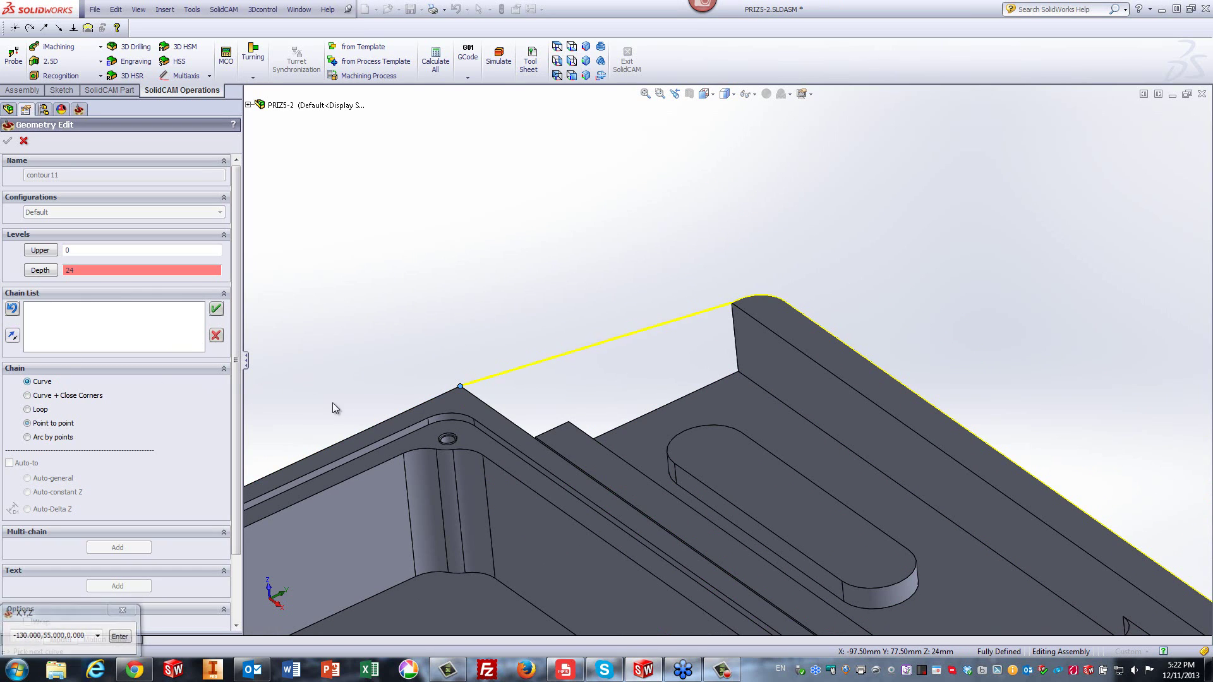
pyautogui.click(507, 420)
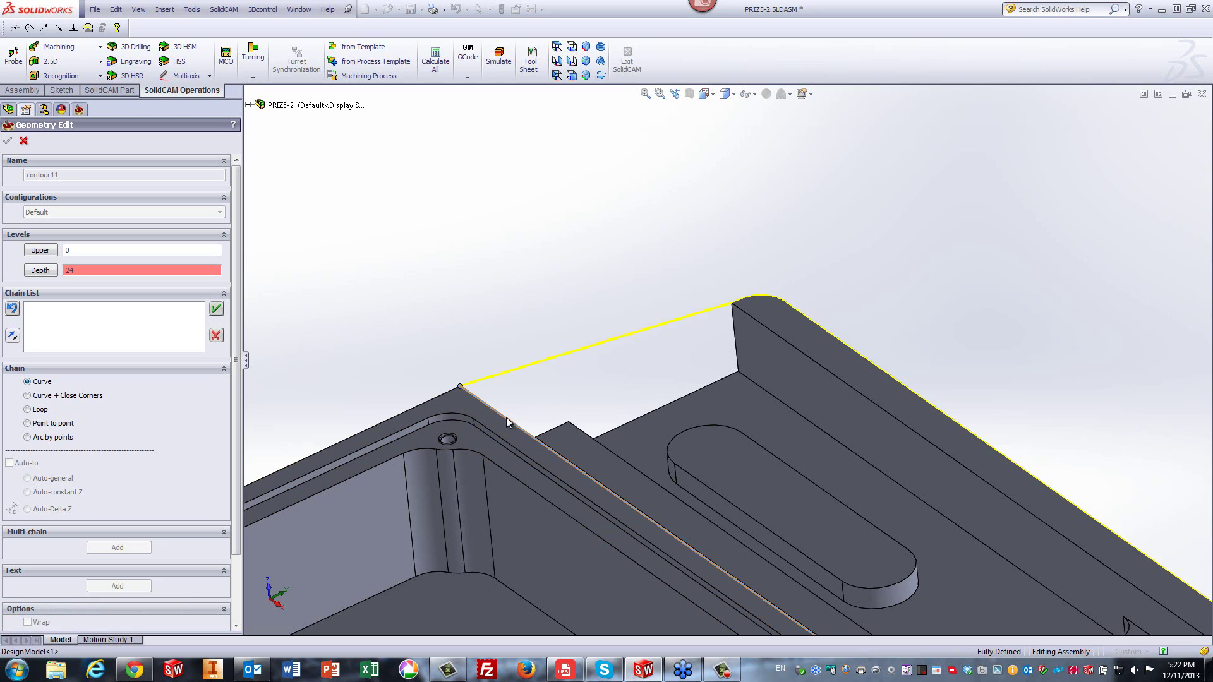
pyautogui.scroll(8, 506, 417)
pyautogui.scroll(-5, 793, 524)
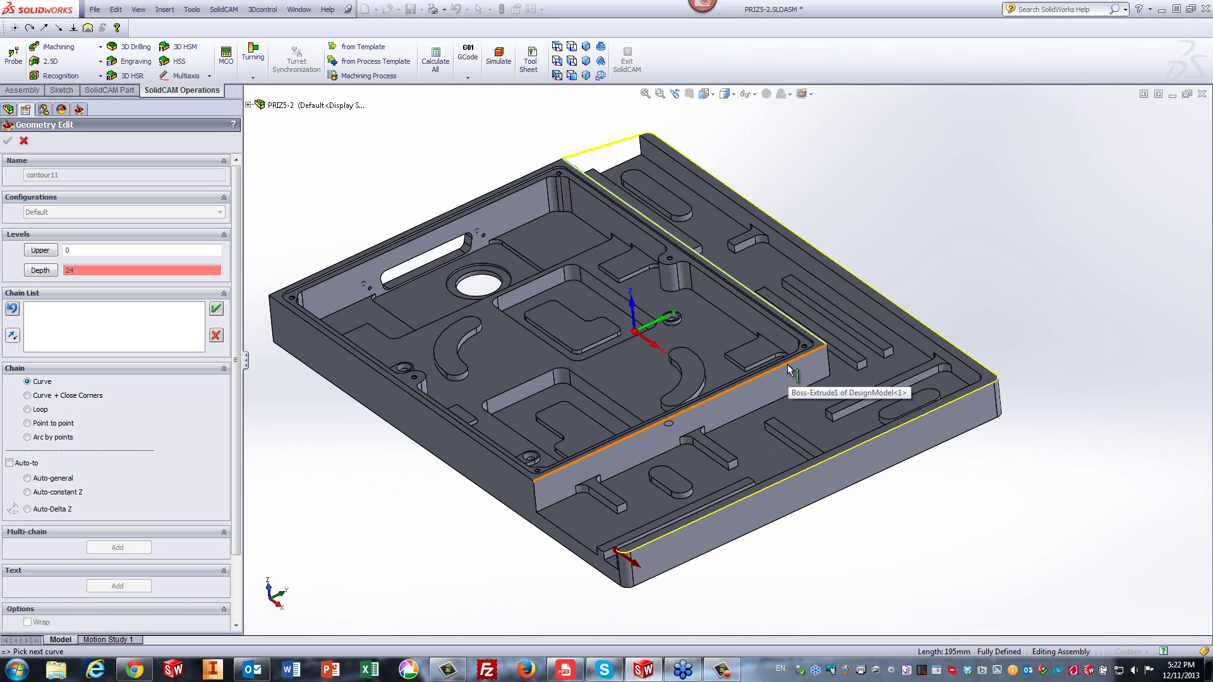
pyautogui.click(788, 366)
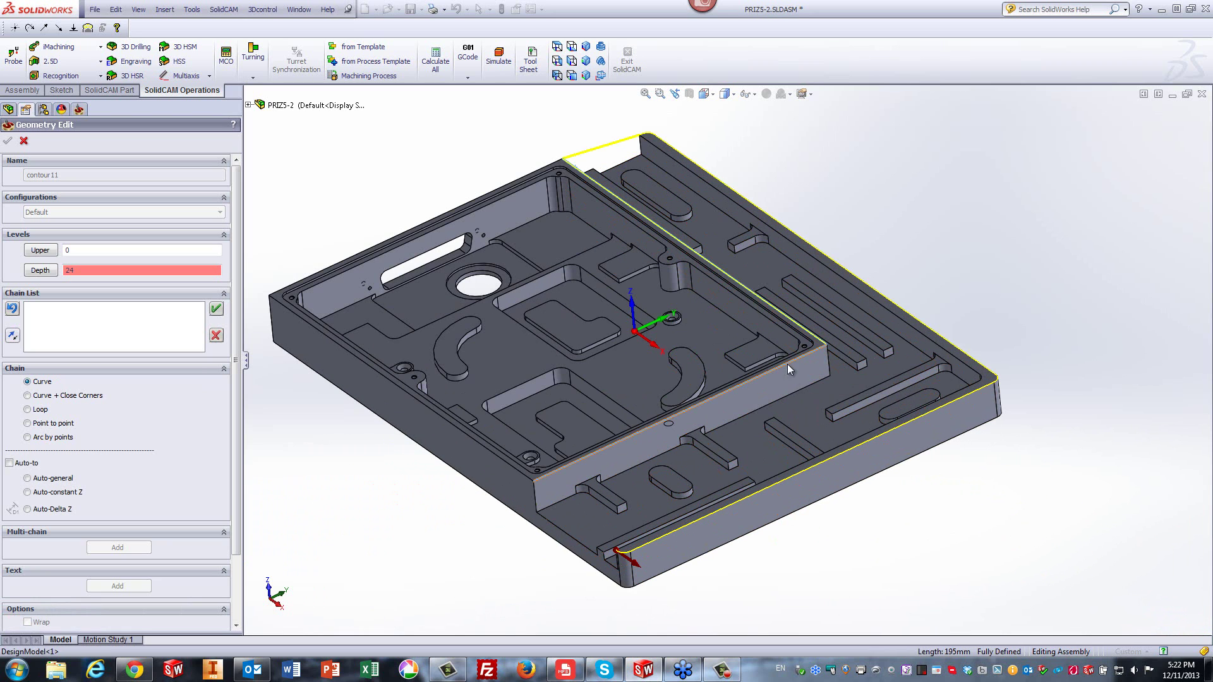
# - Close the chain point to point from the front corner of the raised frame back to its starting point on the rim
pyautogui.click(28, 424)
pyautogui.scroll(-10, 590, 568)
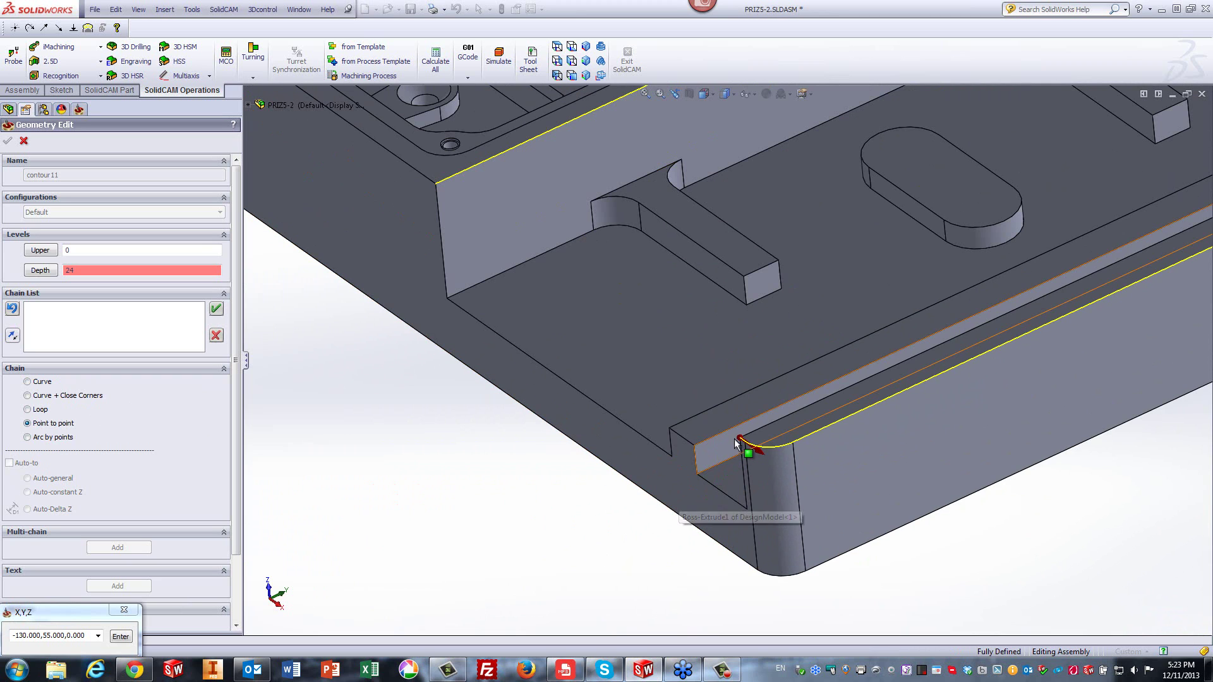
pyautogui.click(649, 496)
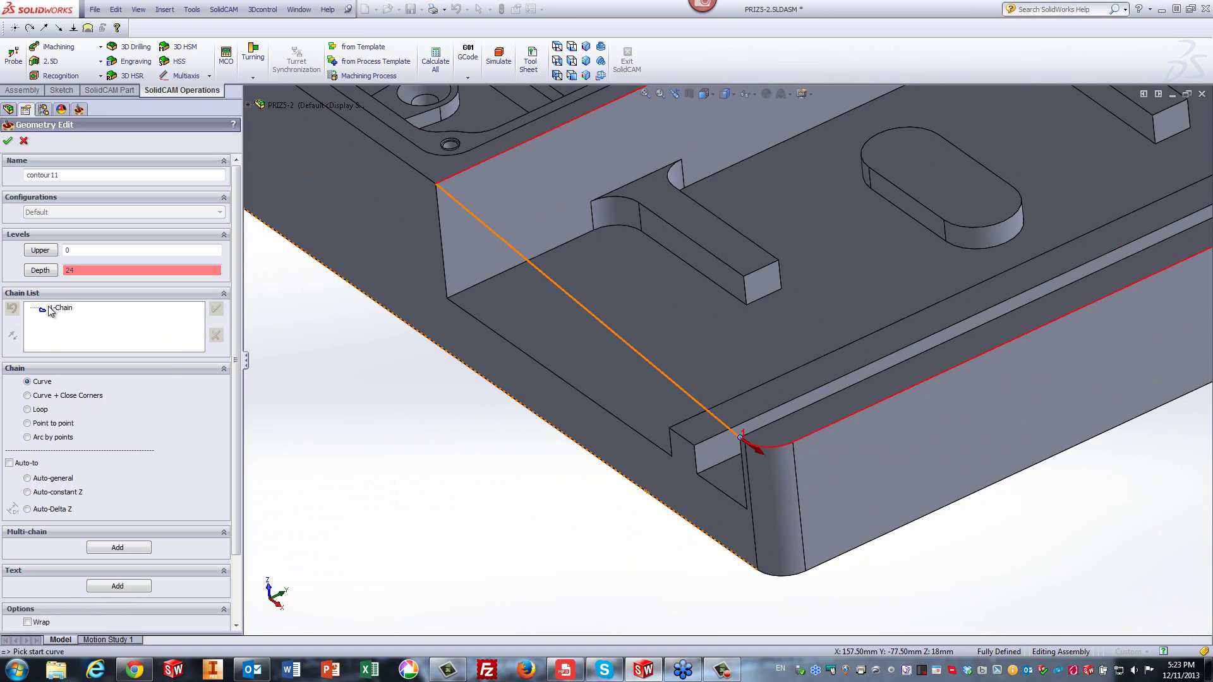
# - Mark the chain's edges from the frame's front corner around the outer rim to its rear corner as open, and accept the geometry
pyautogui.rightClick(52, 310)
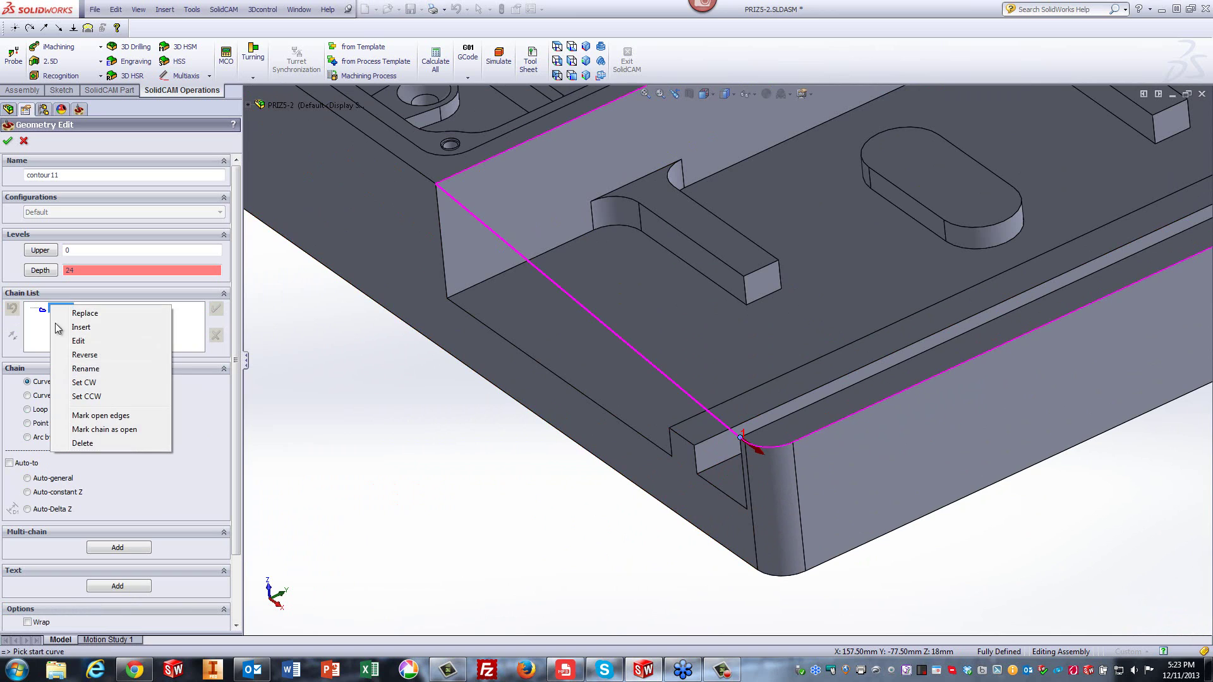
pyautogui.click(109, 416)
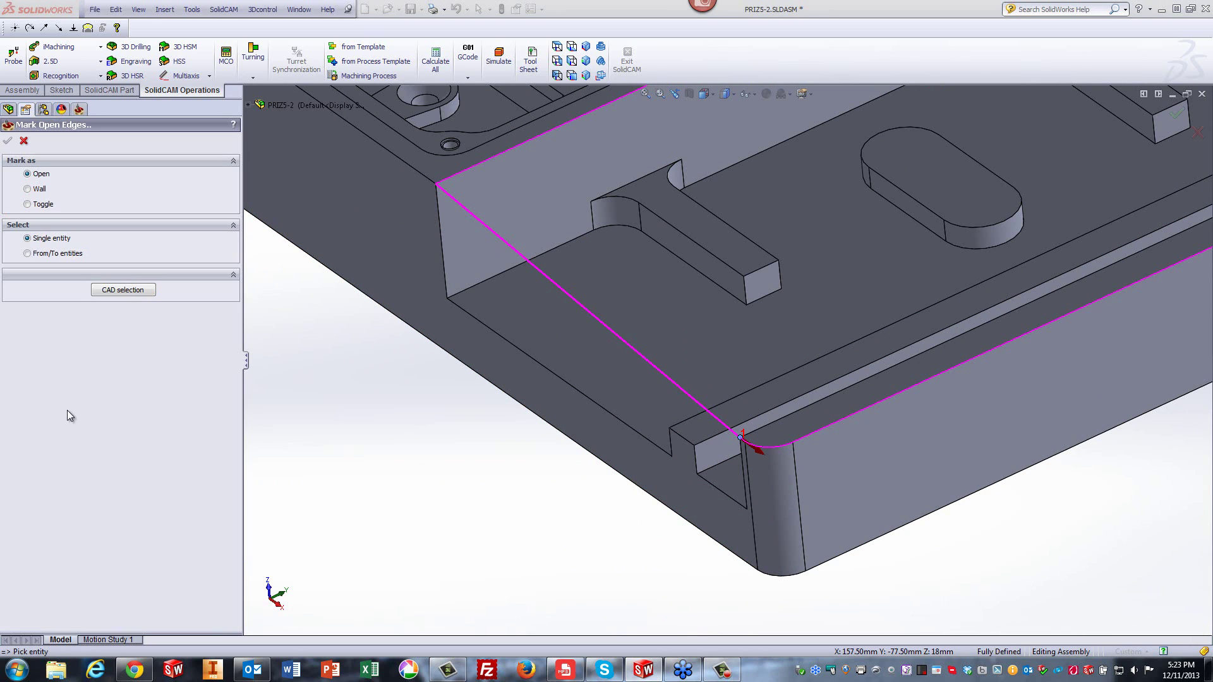
pyautogui.click(30, 254)
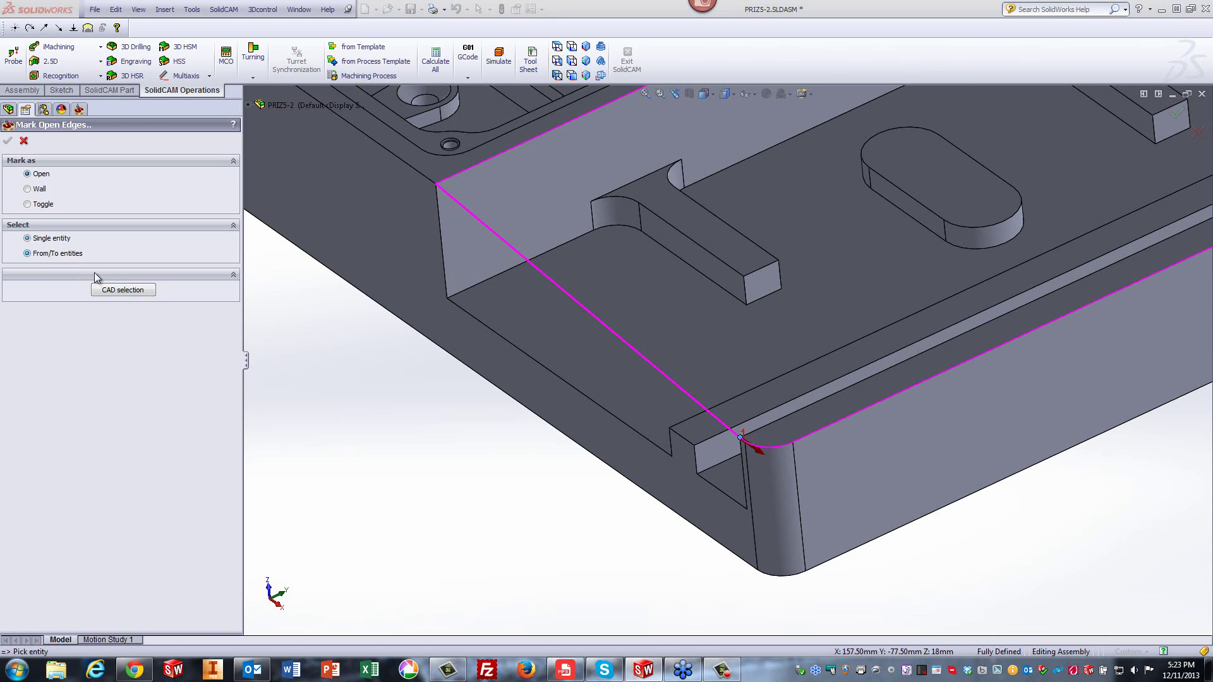
pyautogui.click(438, 187)
pyautogui.scroll(4, 494, 308)
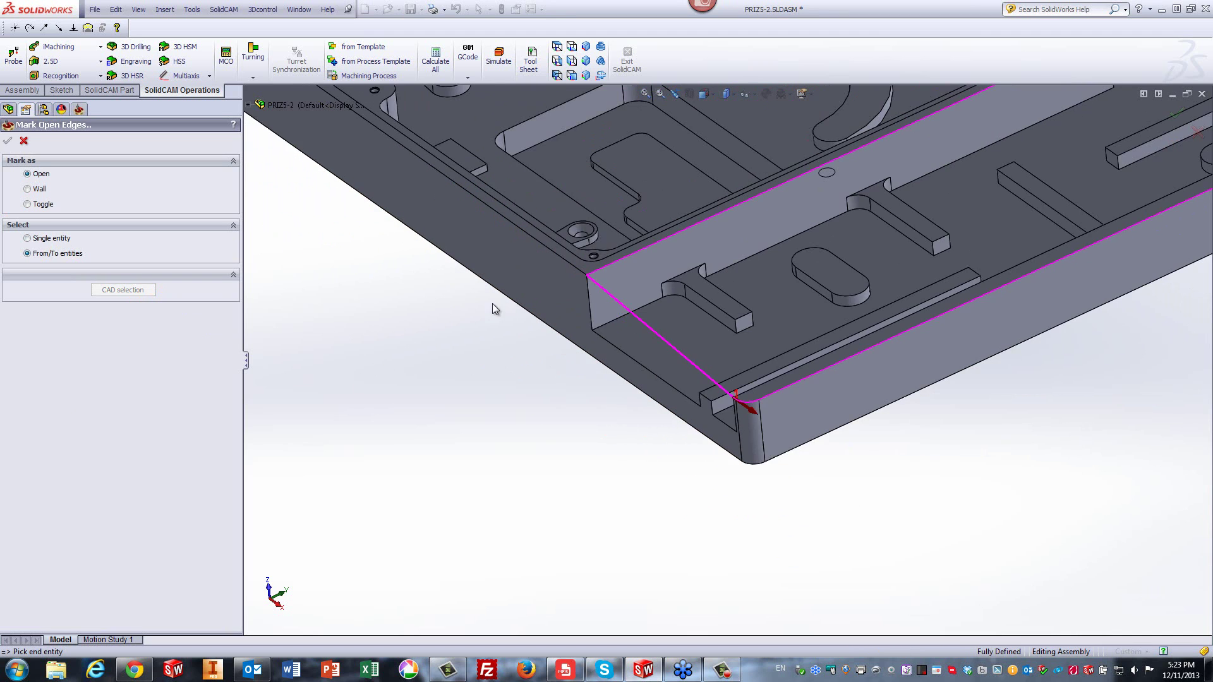
pyautogui.scroll(6, 709, 180)
pyautogui.scroll(-8, 727, 176)
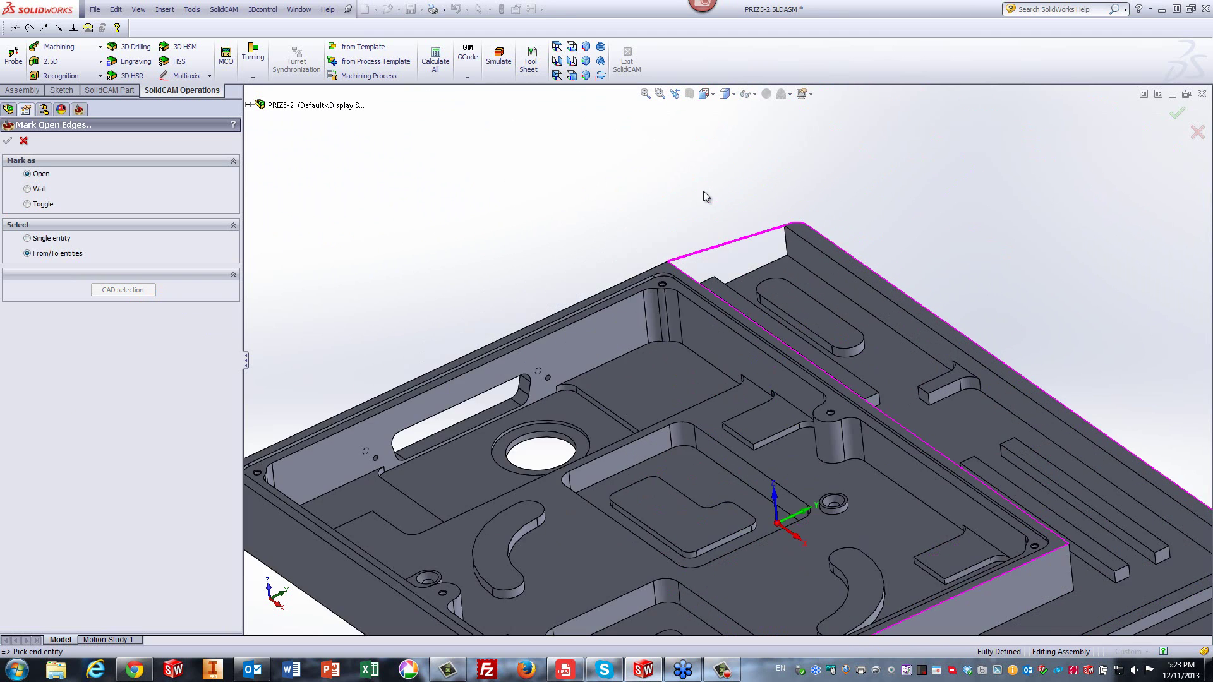
pyautogui.scroll(-3, 689, 215)
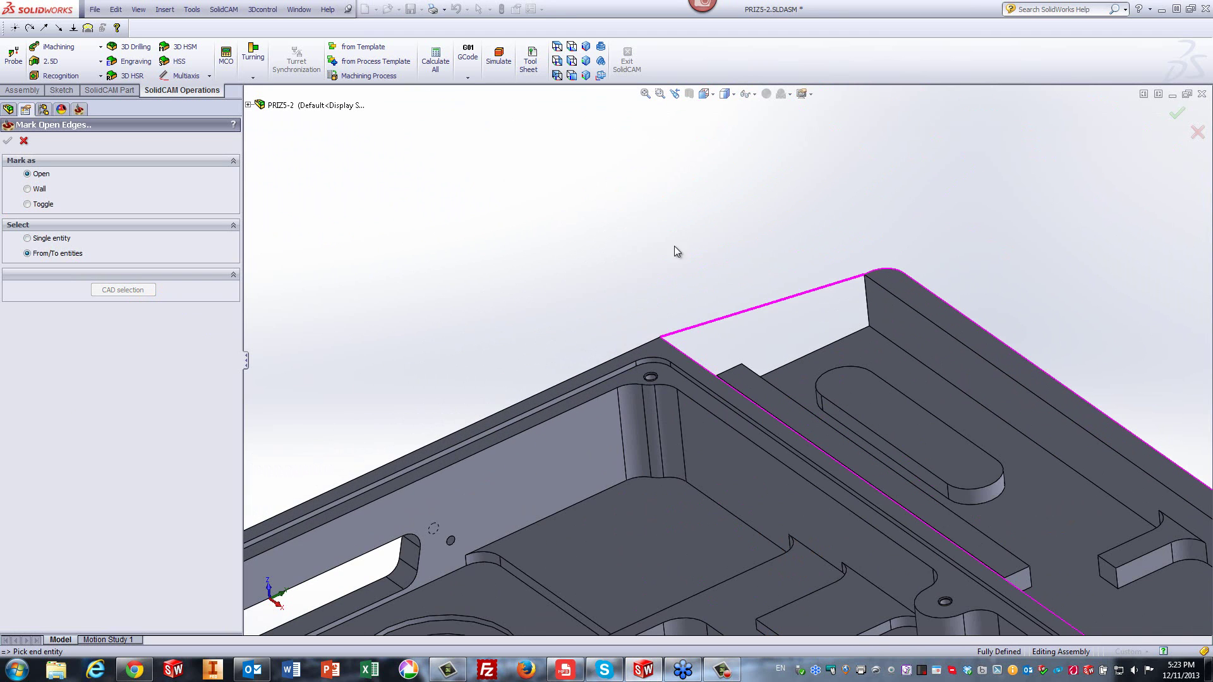
pyautogui.click(661, 339)
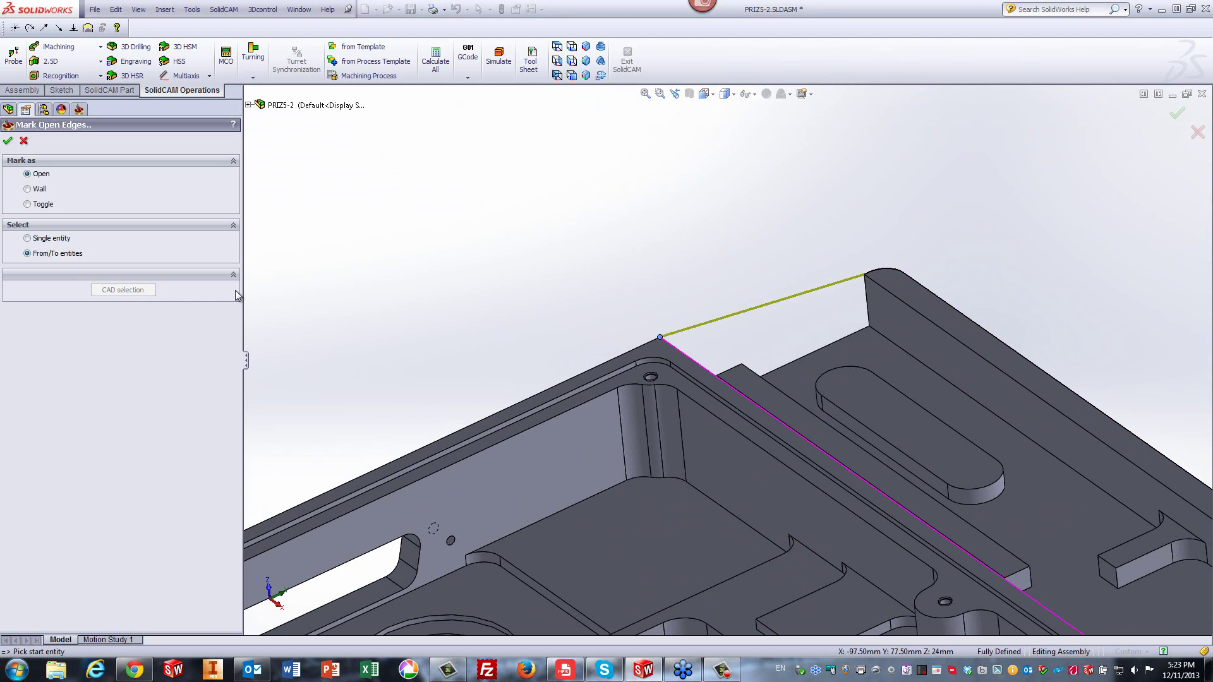
pyautogui.click(7, 140)
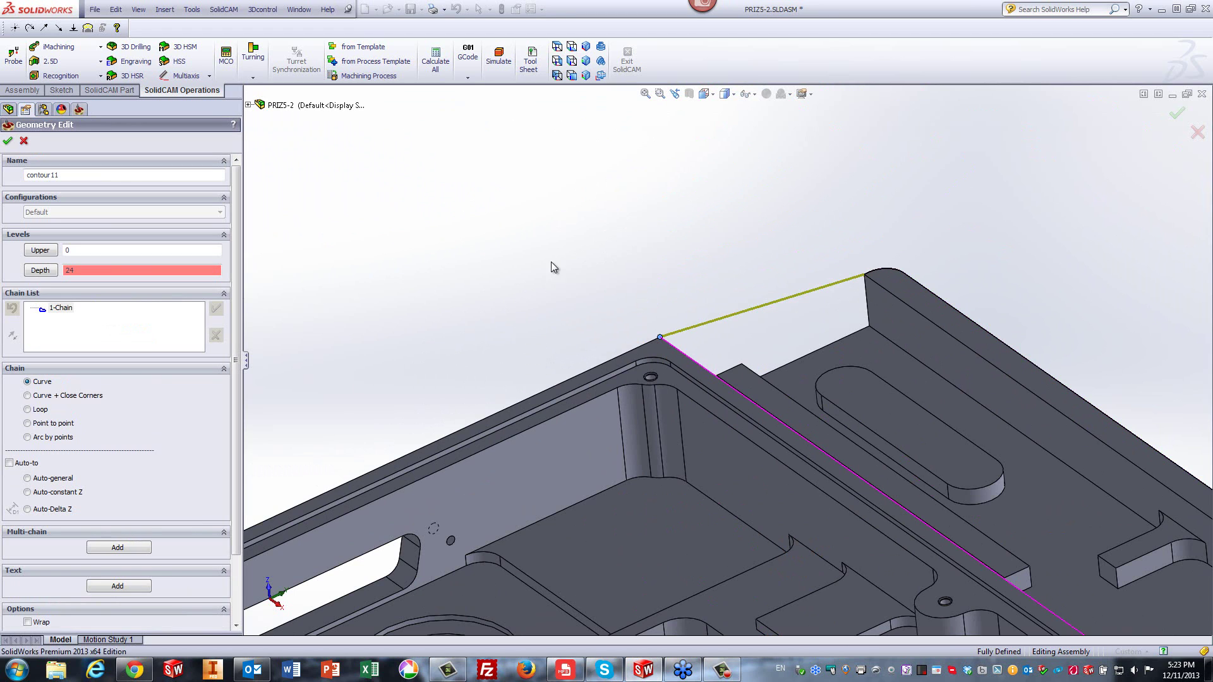
pyautogui.scroll(3, 975, 433)
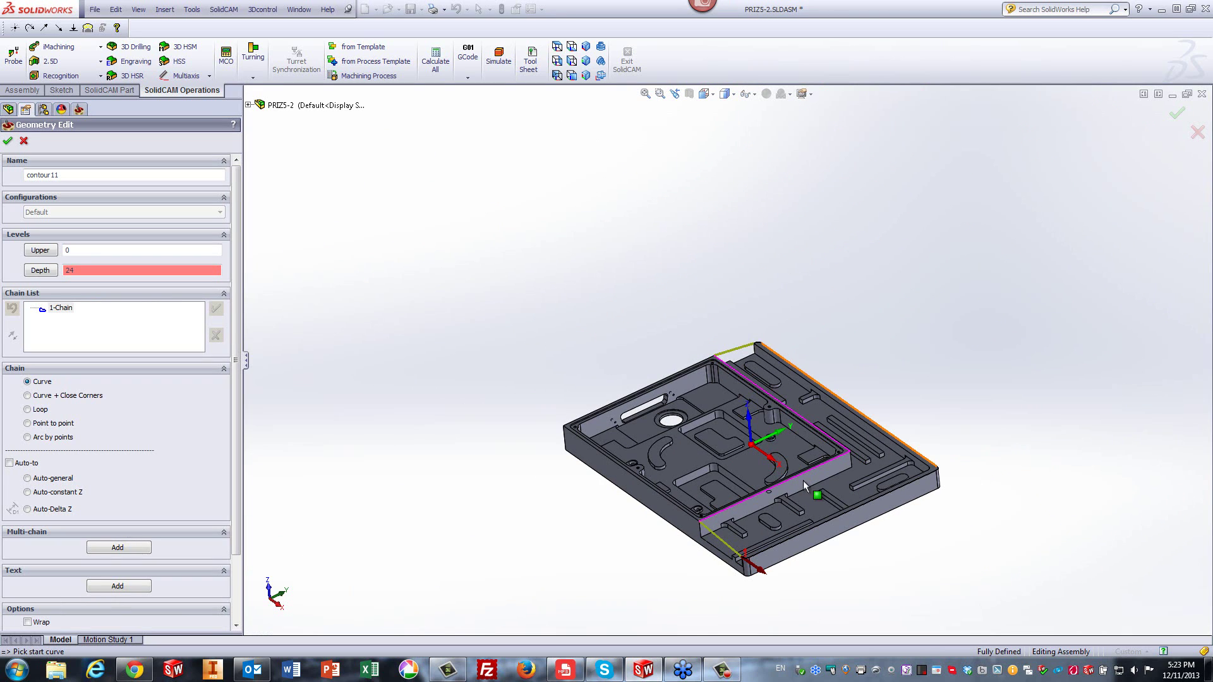
pyautogui.click(40, 270)
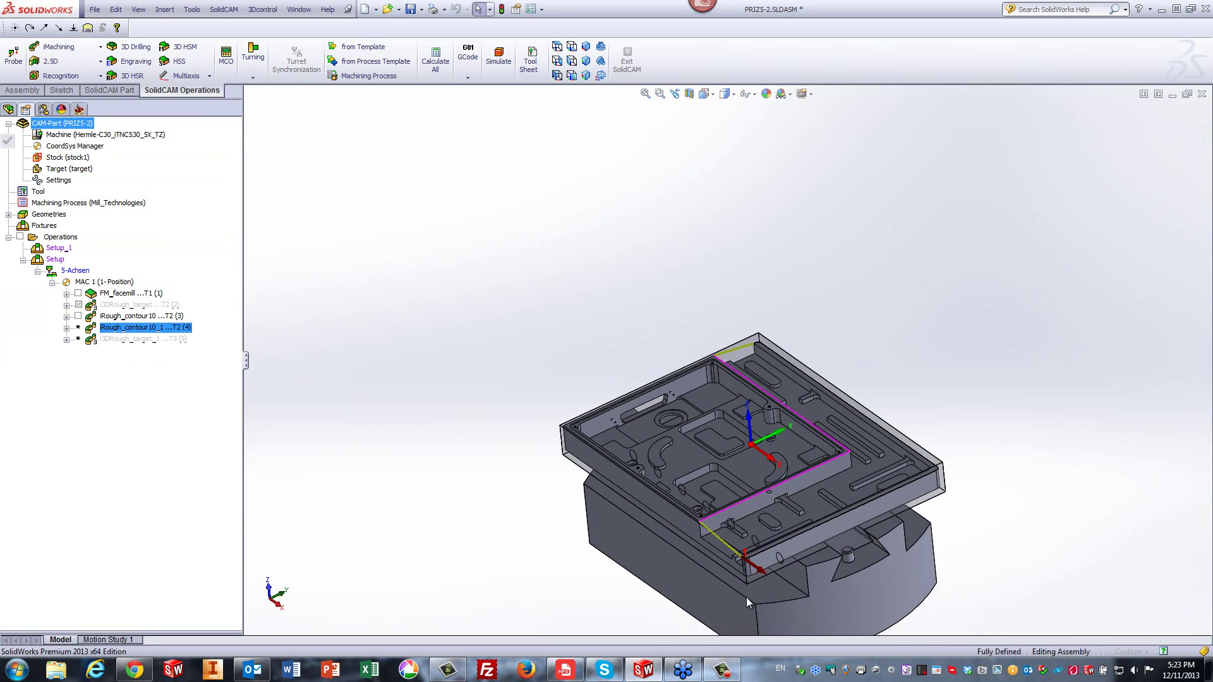
# - Set the contour's depth to 6 by picking the top of the lower step's front rim corner, and accept the geometry
pyautogui.scroll(-6, 763, 543)
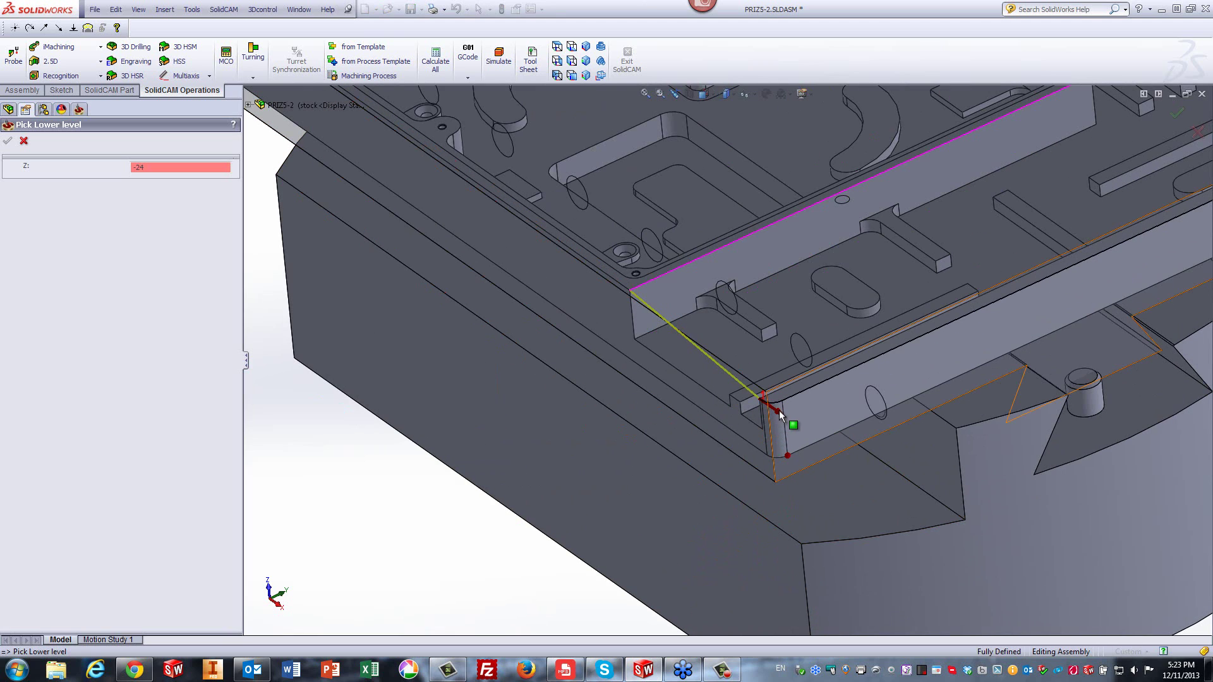
pyautogui.click(782, 401)
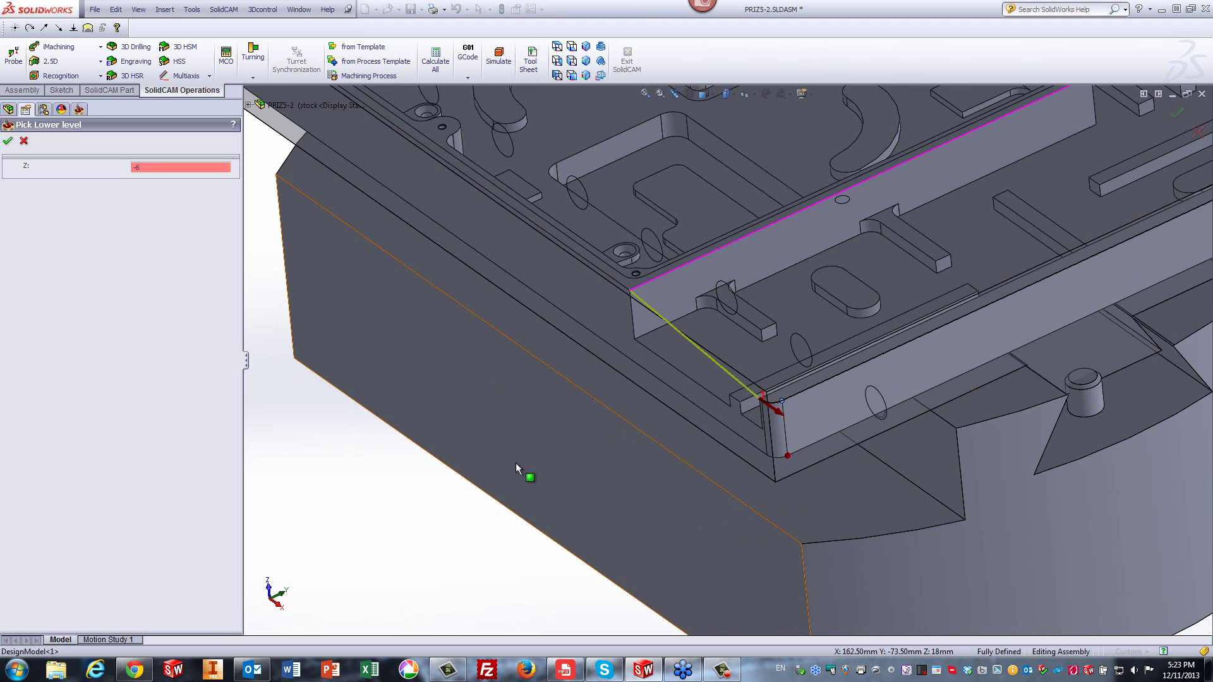
pyautogui.click(8, 140)
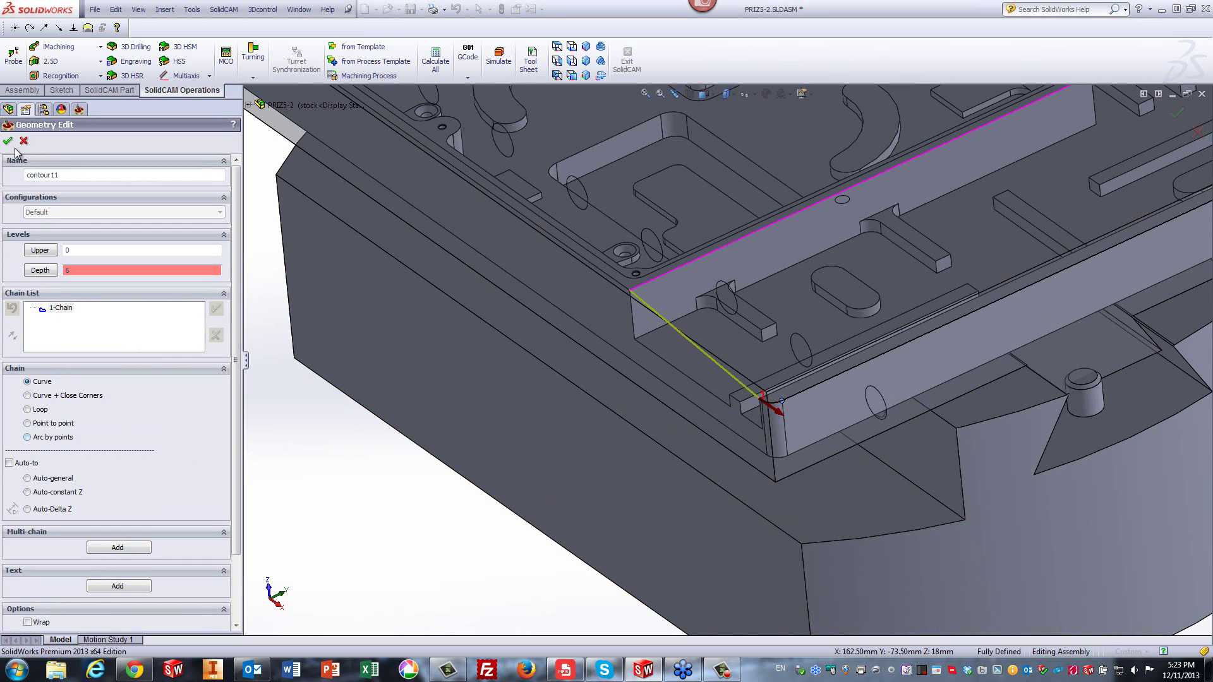
pyautogui.click(7, 141)
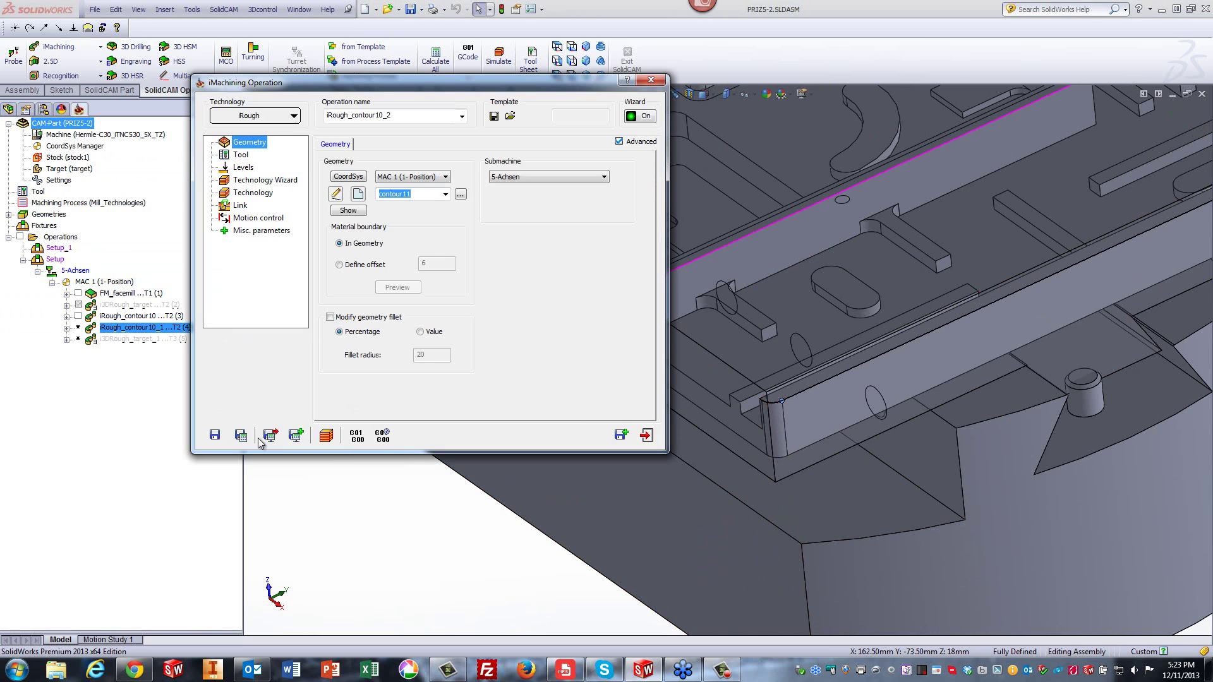
# - Save and calculate the iRough operation on contour11, play its SolidVerify simulation, and return to the operation
pyautogui.click(238, 436)
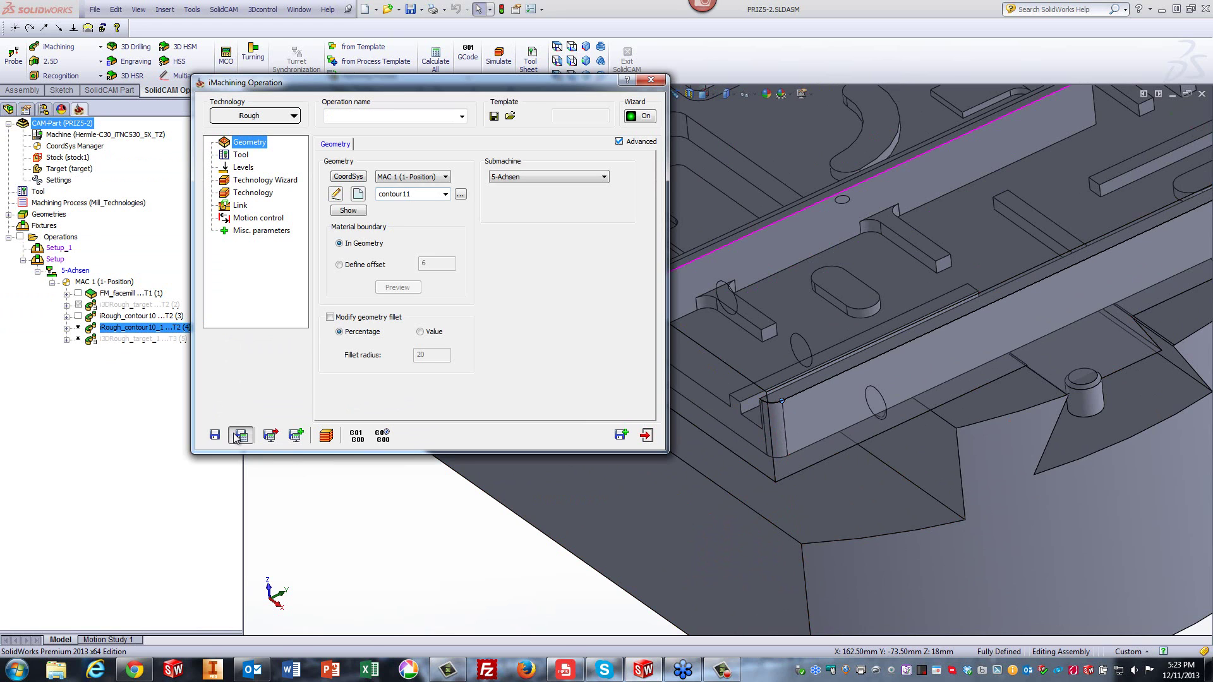
pyautogui.click(325, 435)
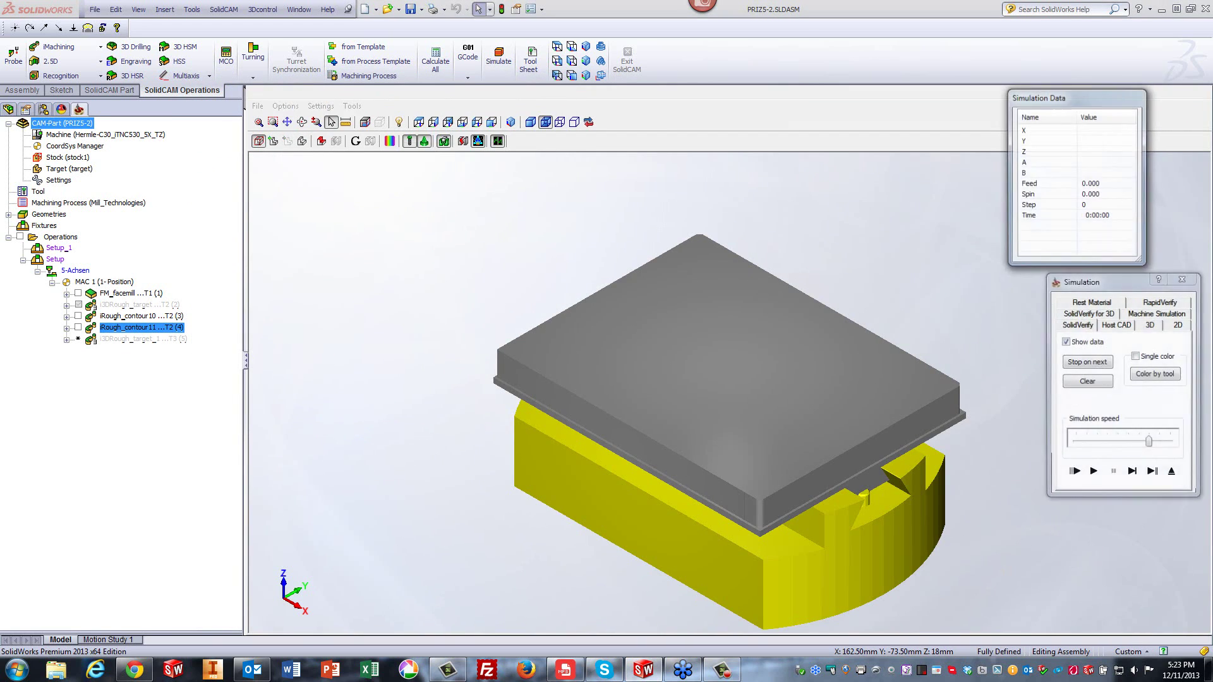
pyautogui.click(1092, 472)
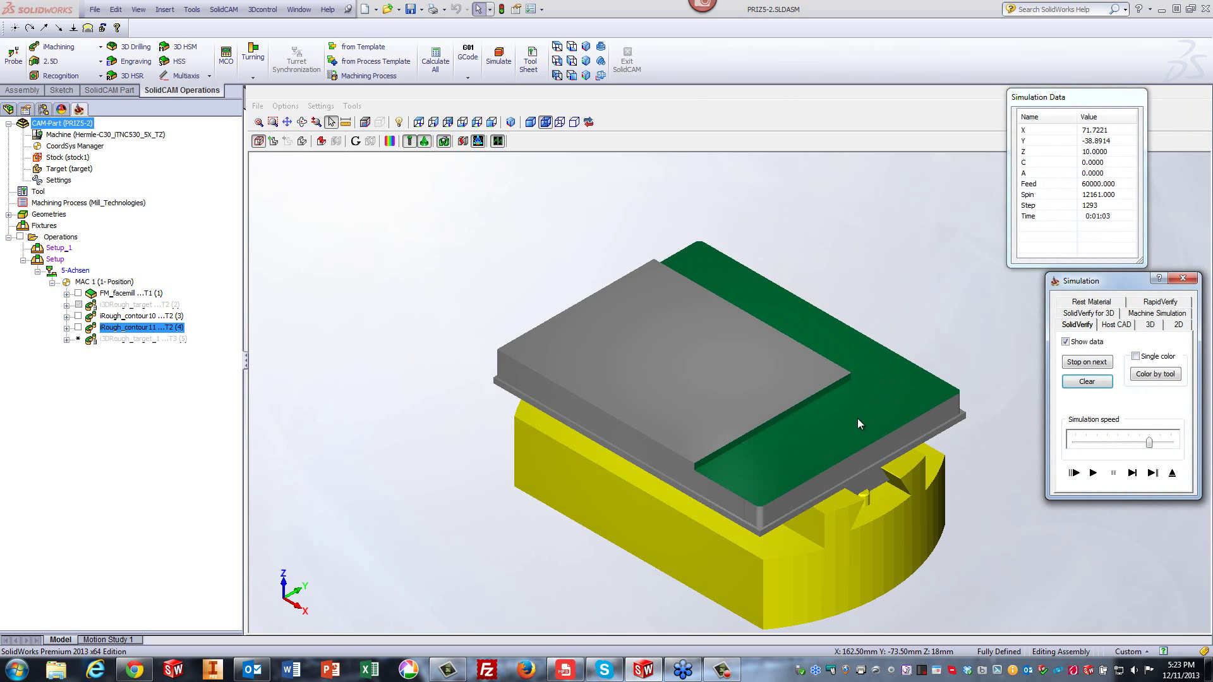
pyautogui.click(1171, 474)
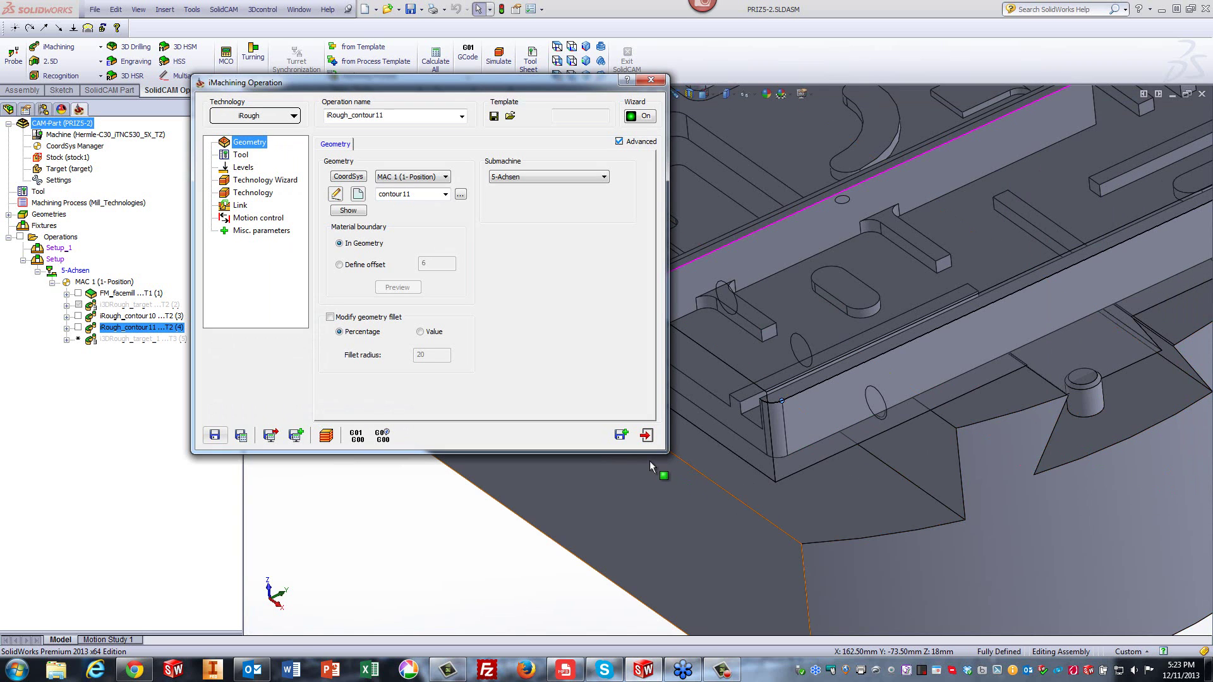
# - Save and copy the iRough_contour11 operation, and start a new geometry for the copy using the Default configuration
pyautogui.click(619, 436)
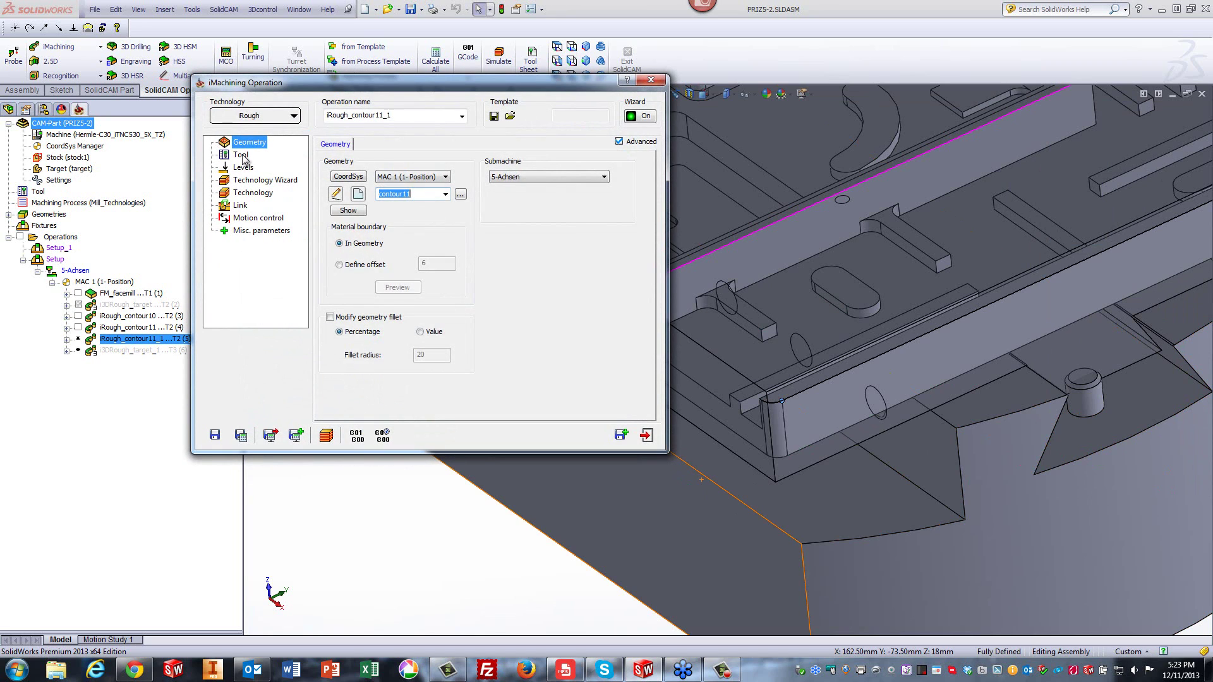
pyautogui.click(357, 197)
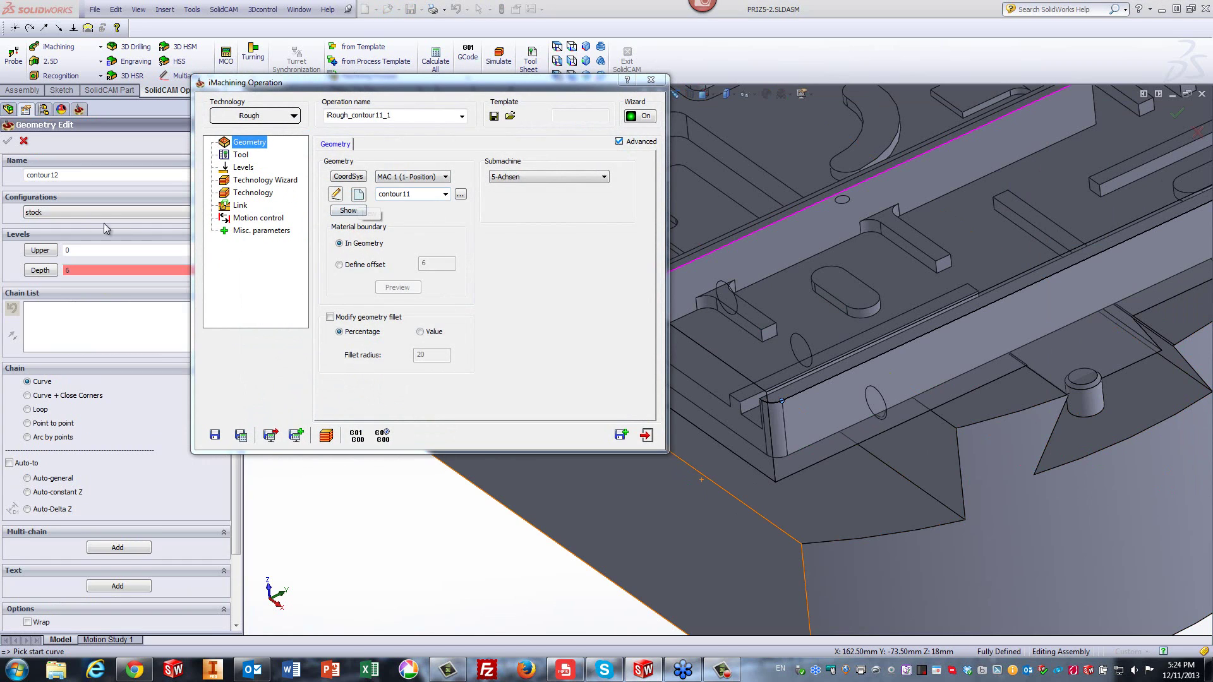
pyautogui.click(74, 214)
pyautogui.click(73, 225)
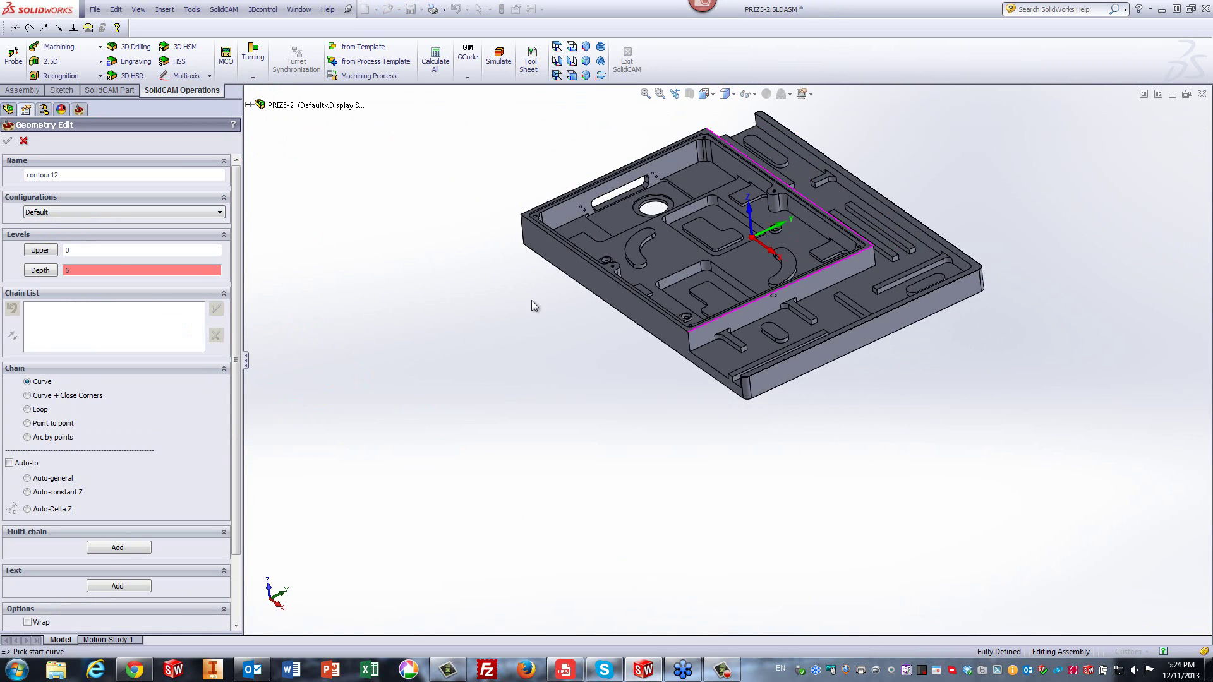
pyautogui.scroll(-3, 929, 183)
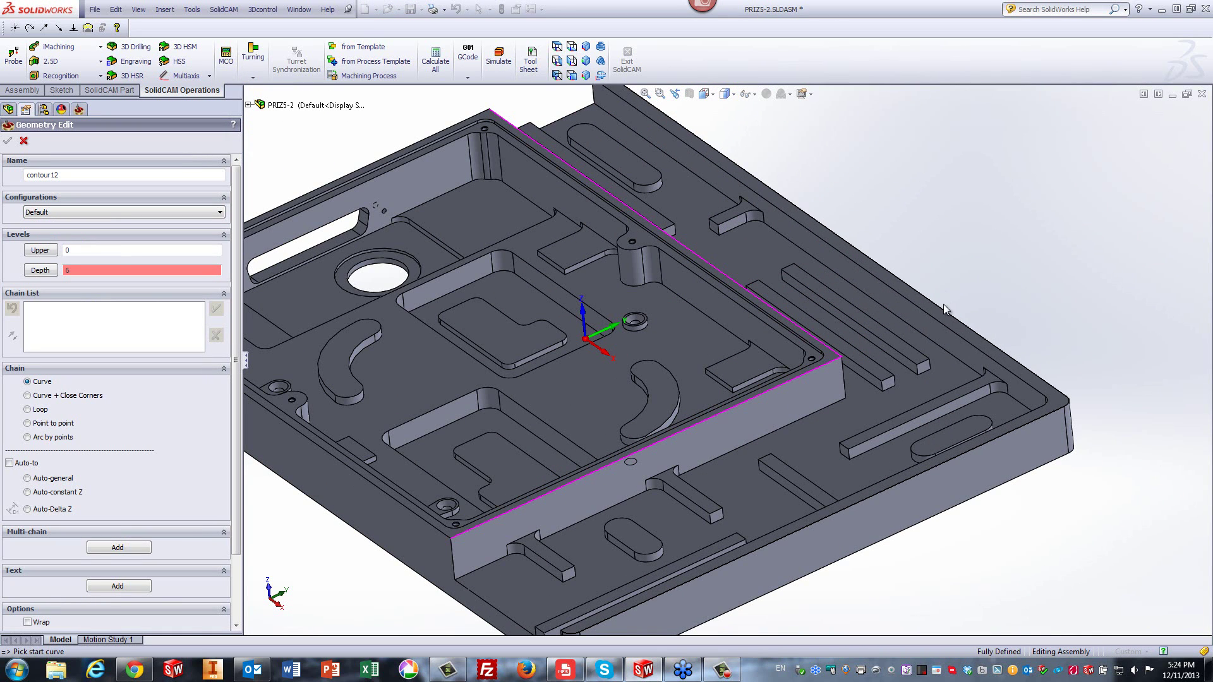
pyautogui.click(938, 316)
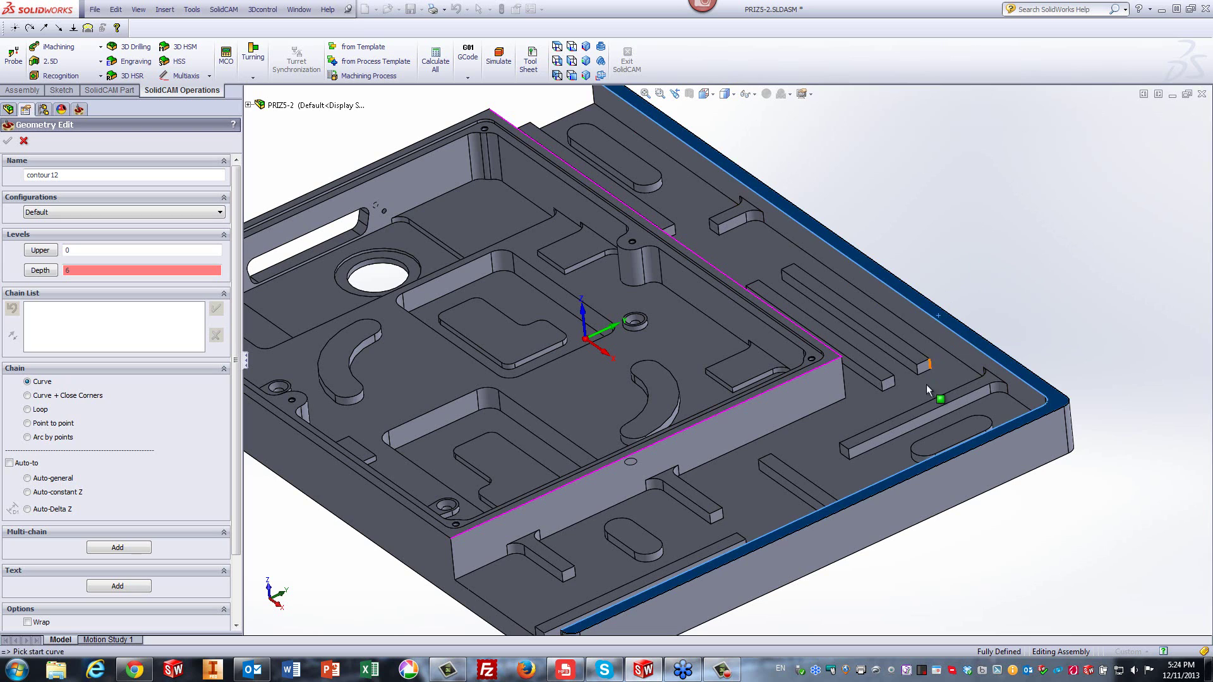
pyautogui.click(920, 412)
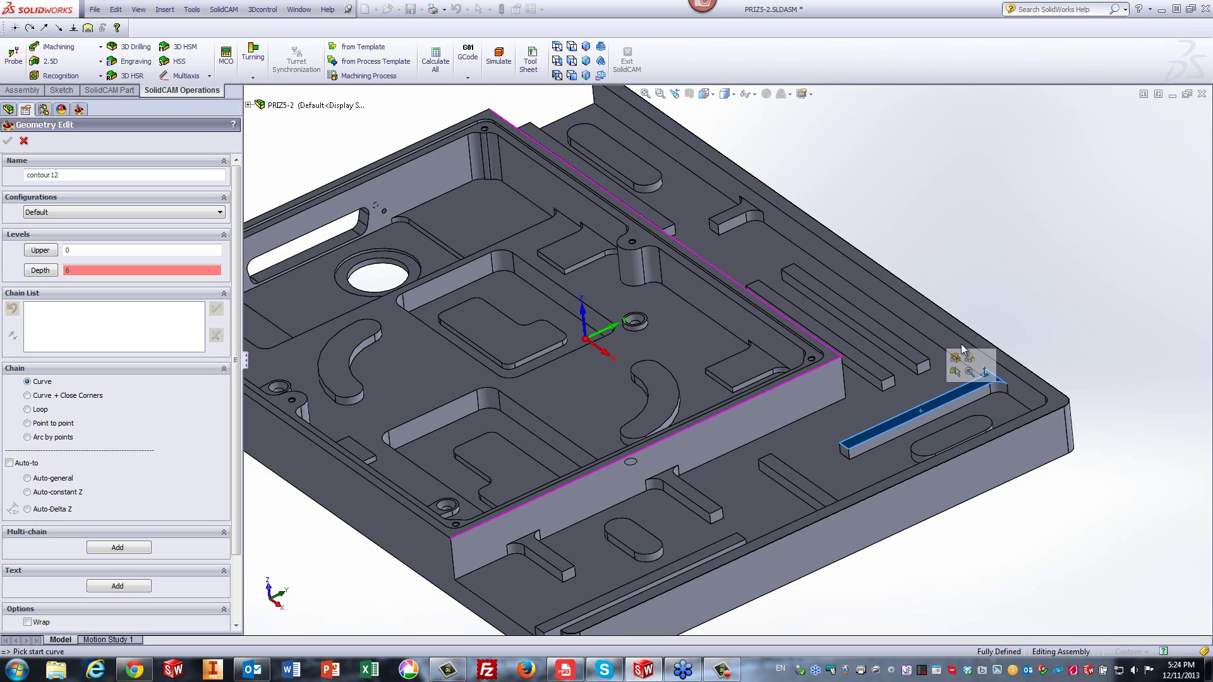
pyautogui.click(1063, 229)
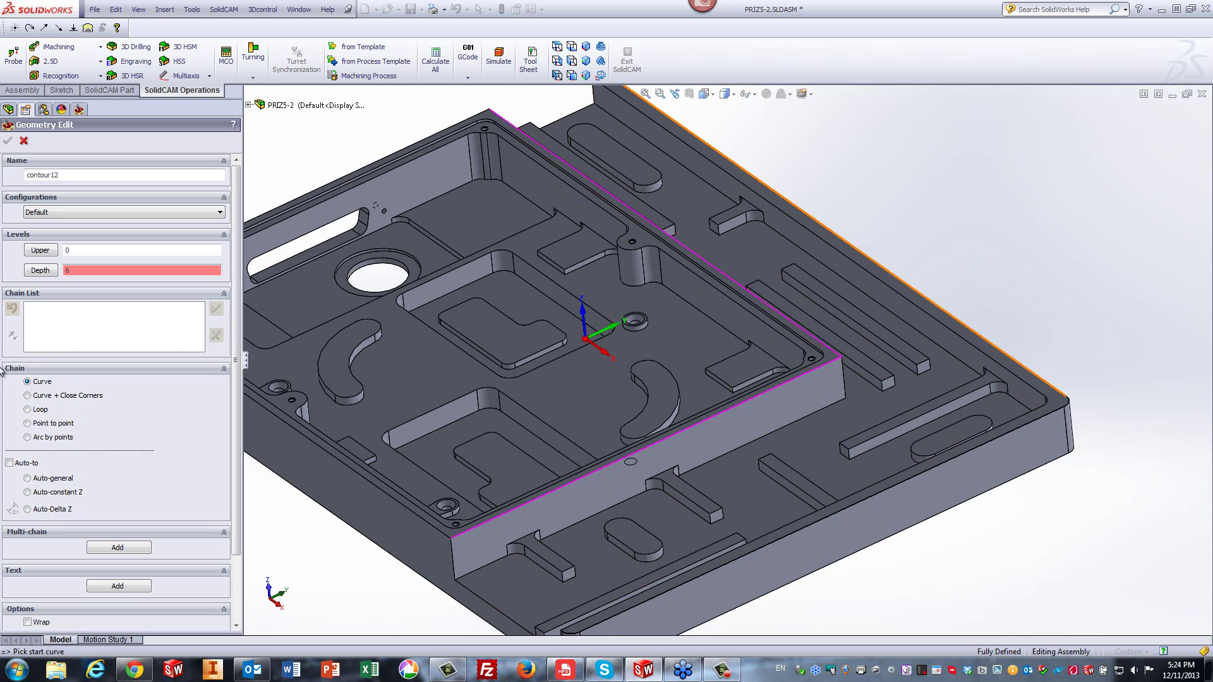
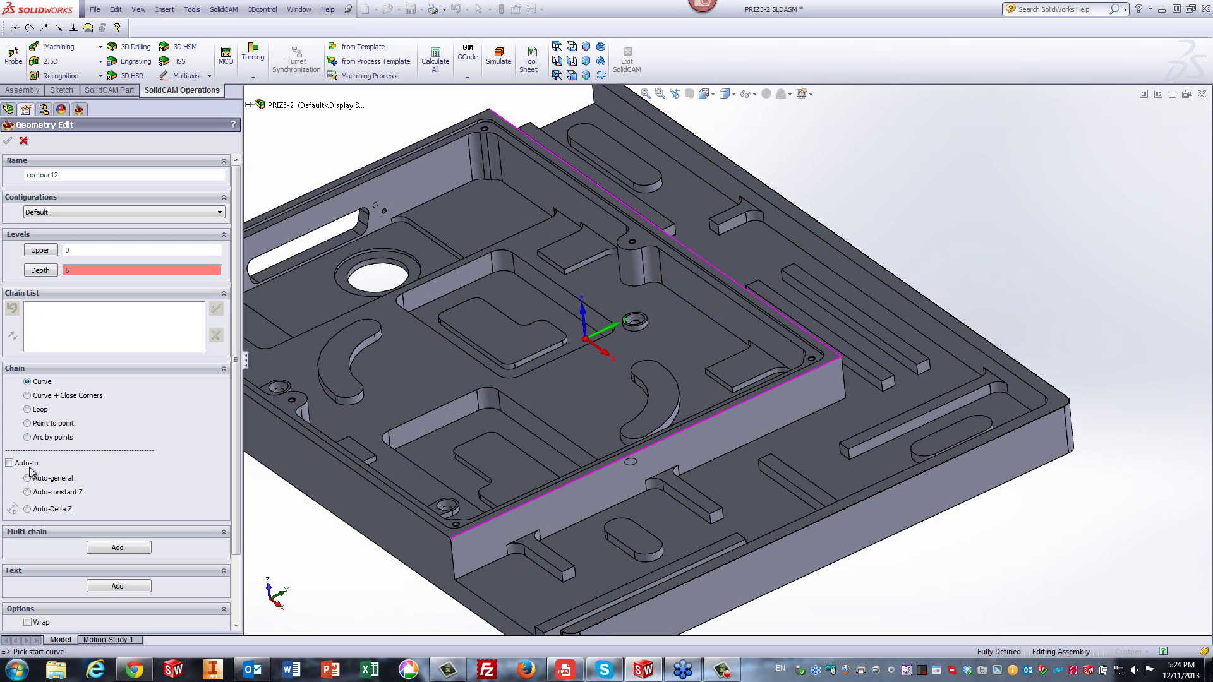
# - Start the chain on the rim's inner front edge and extend it with Auto-constant Z to the far end of the inner side edge
pyautogui.click(564, 629)
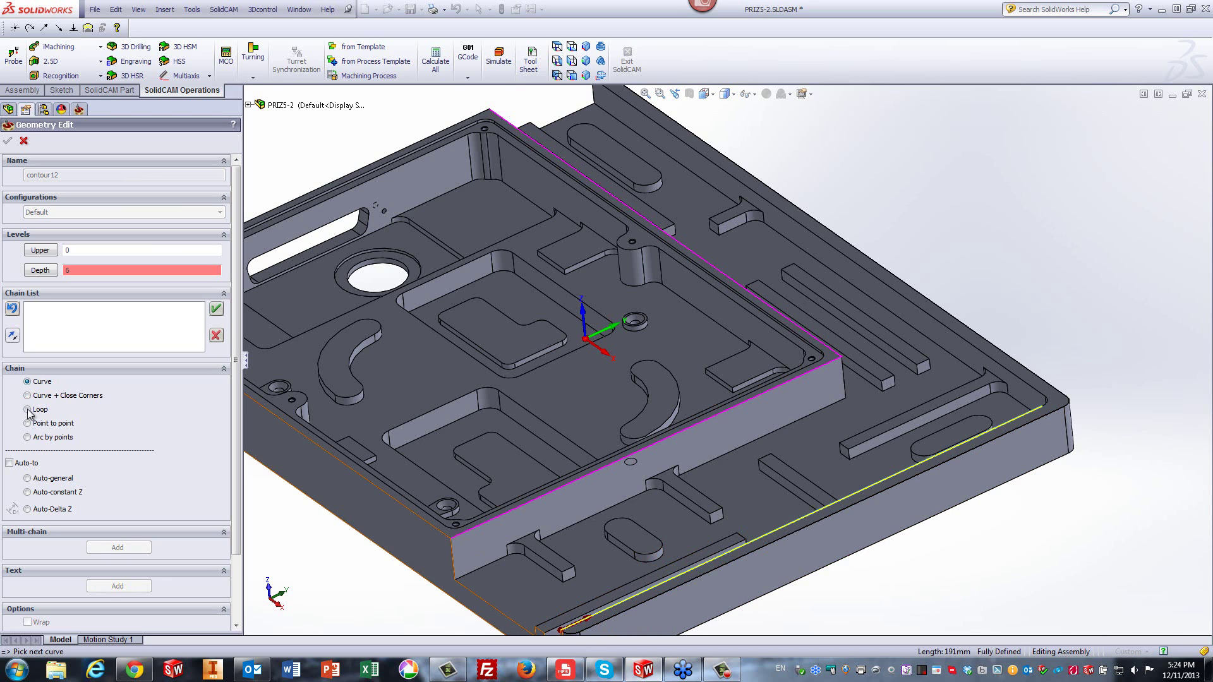
pyautogui.click(29, 492)
pyautogui.scroll(3, 758, 177)
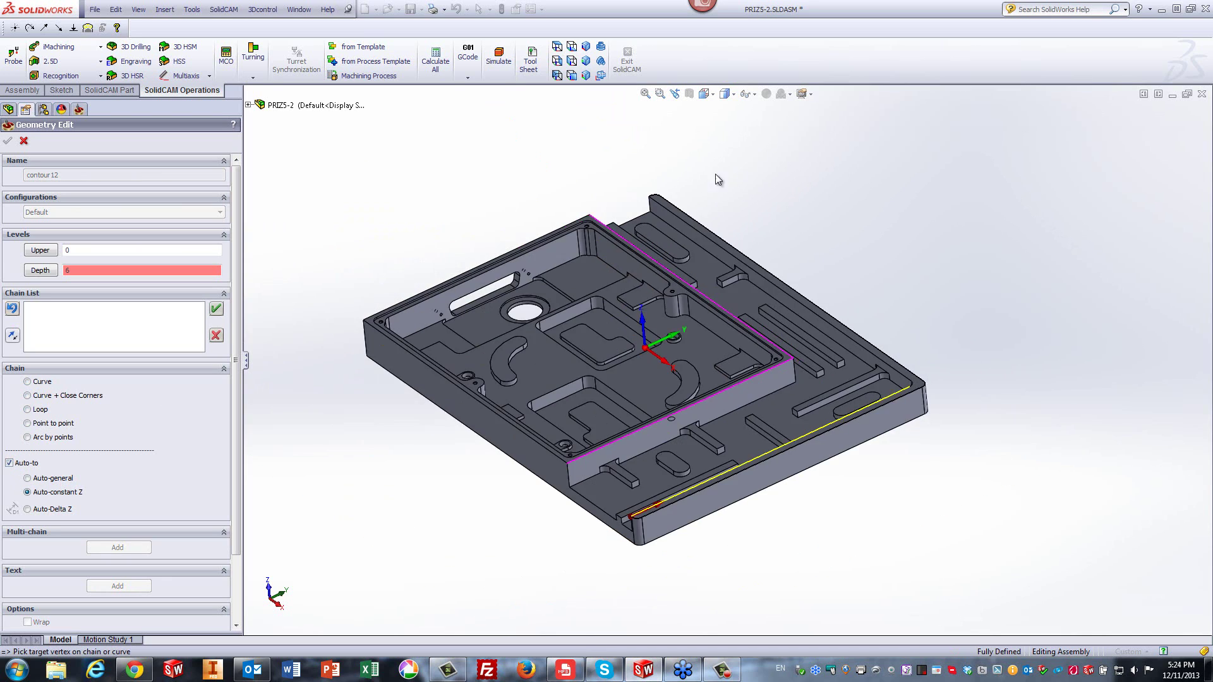
pyautogui.scroll(-6, 654, 206)
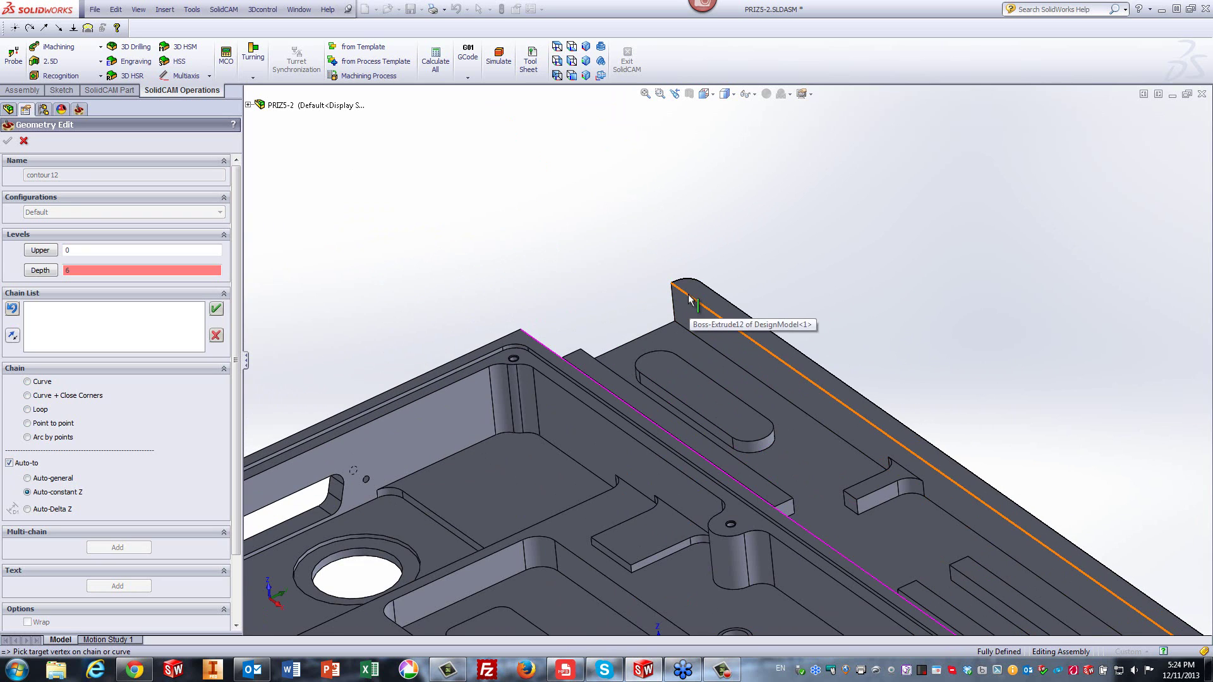
pyautogui.moveTo(690, 300); pyautogui.dragTo(590, 263)
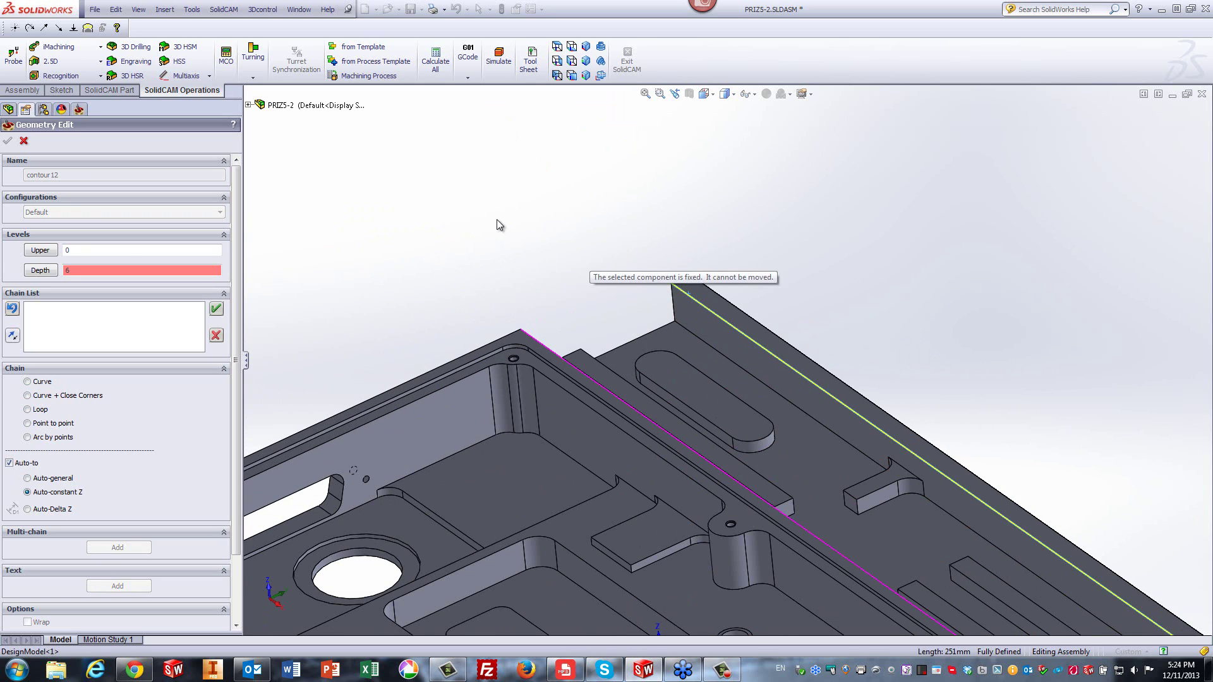
# - Connect the rim's far end point to point to the raised frame's rear corner, and continue in Curve mode along the frame's two step-facing upper edges
pyautogui.click(29, 425)
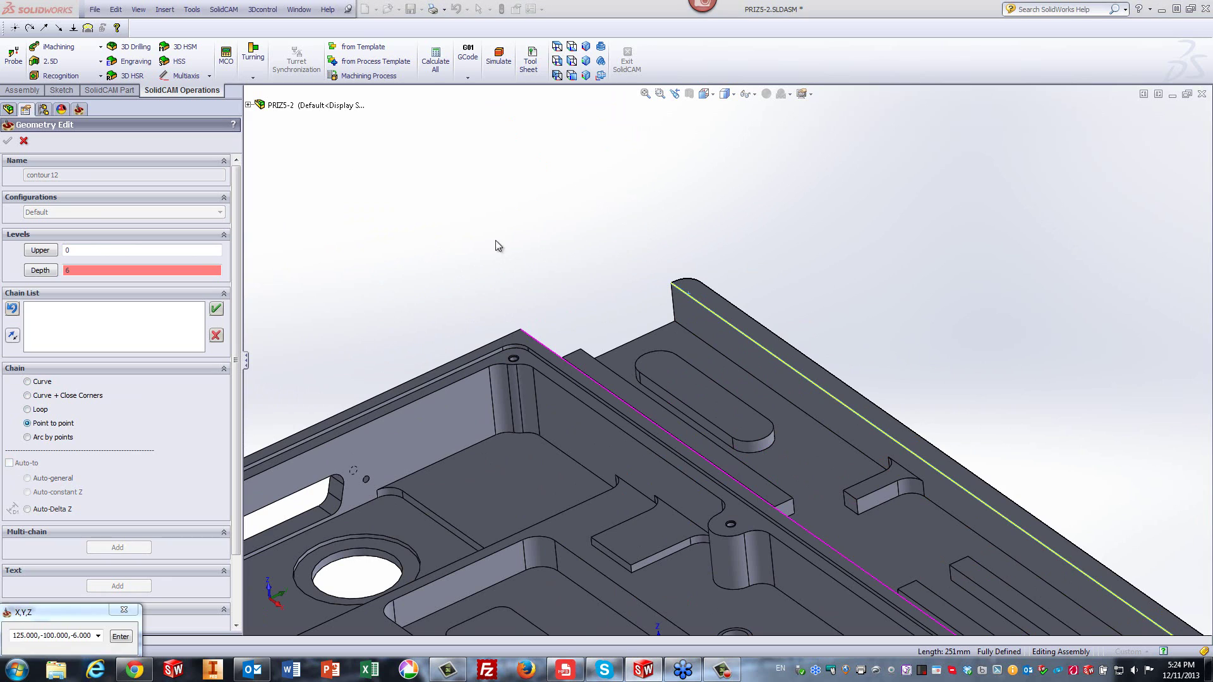
pyautogui.click(515, 329)
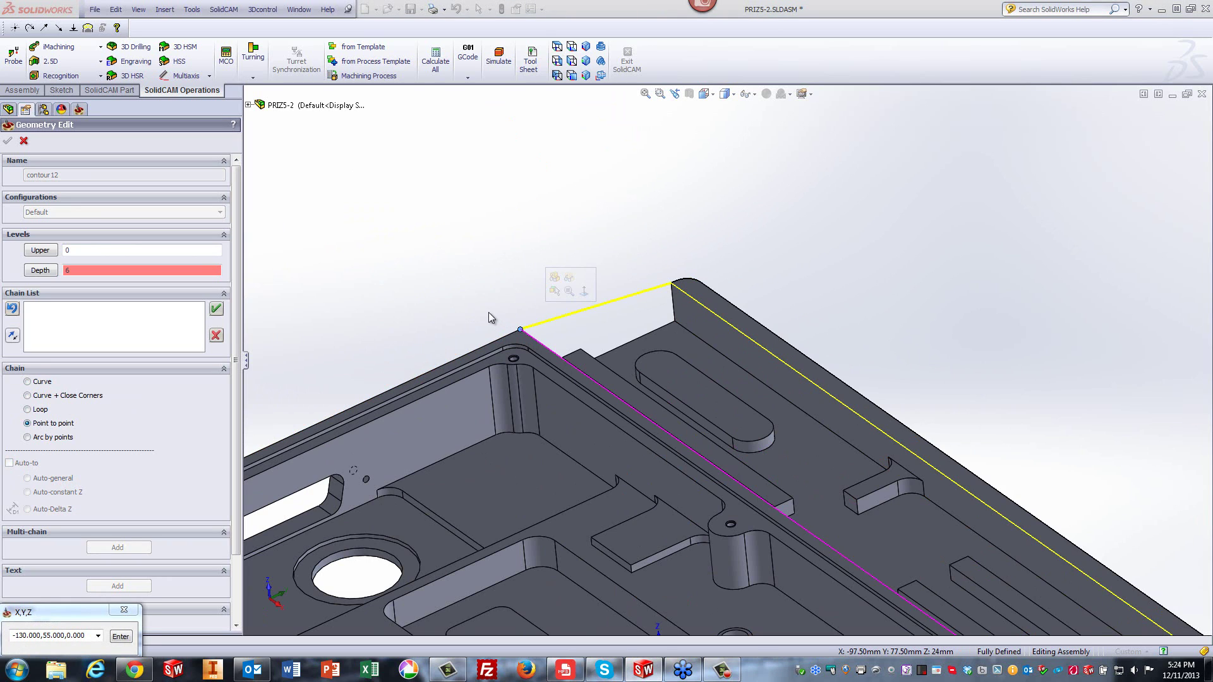
pyautogui.click(28, 381)
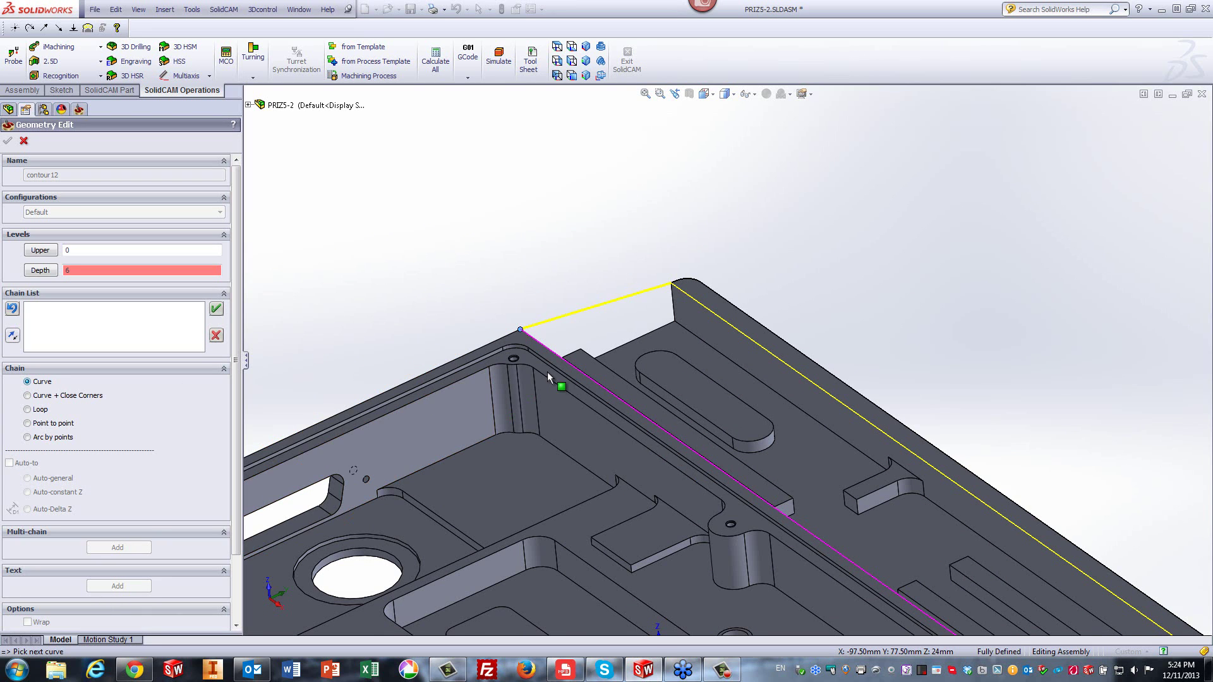
pyautogui.click(555, 353)
pyautogui.scroll(2, 533, 312)
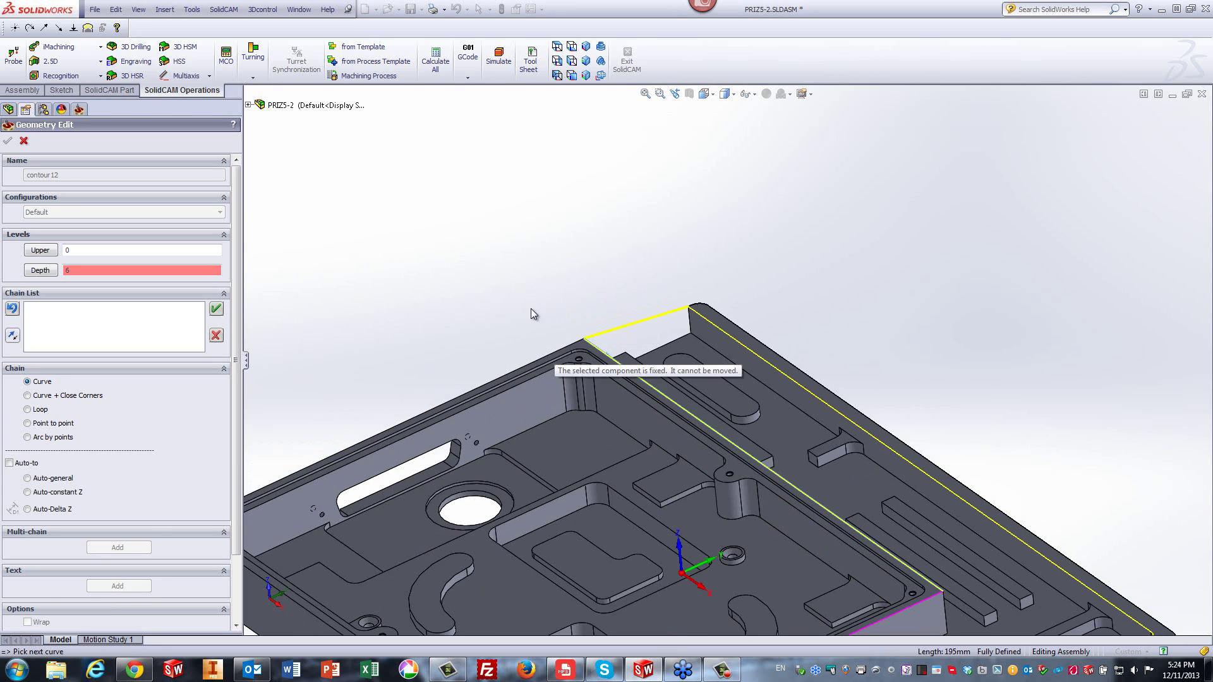
pyautogui.scroll(5, 533, 313)
pyautogui.scroll(-3, 798, 430)
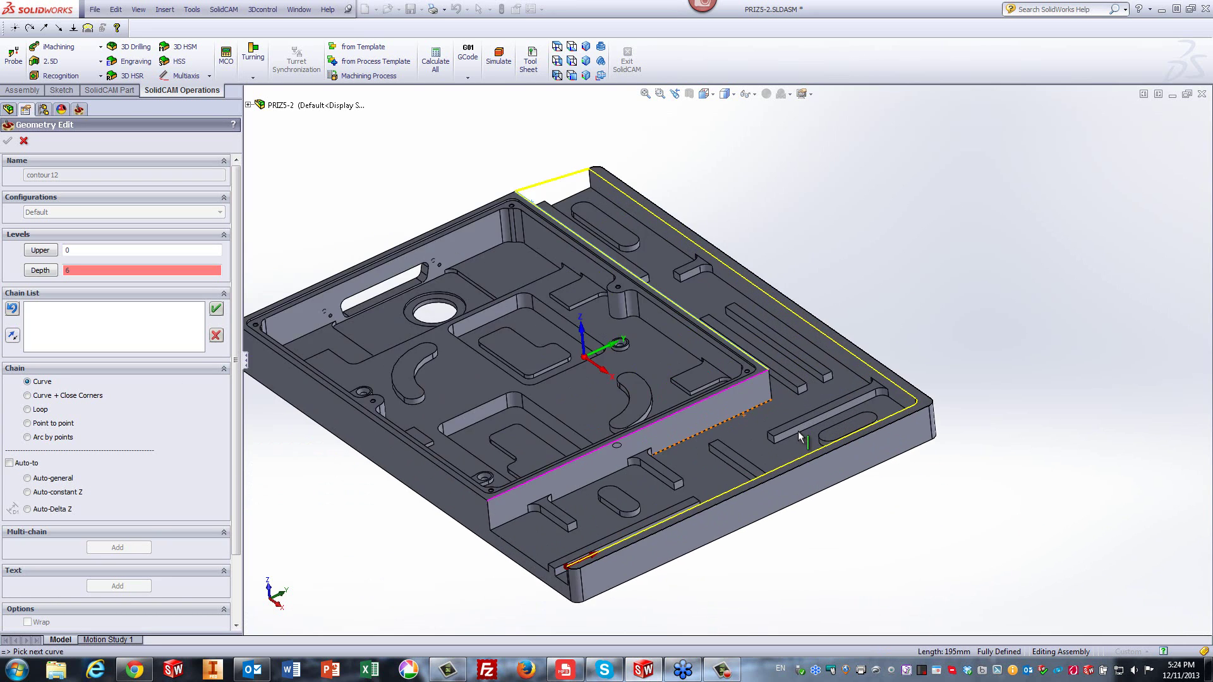
pyautogui.scroll(-2, 798, 431)
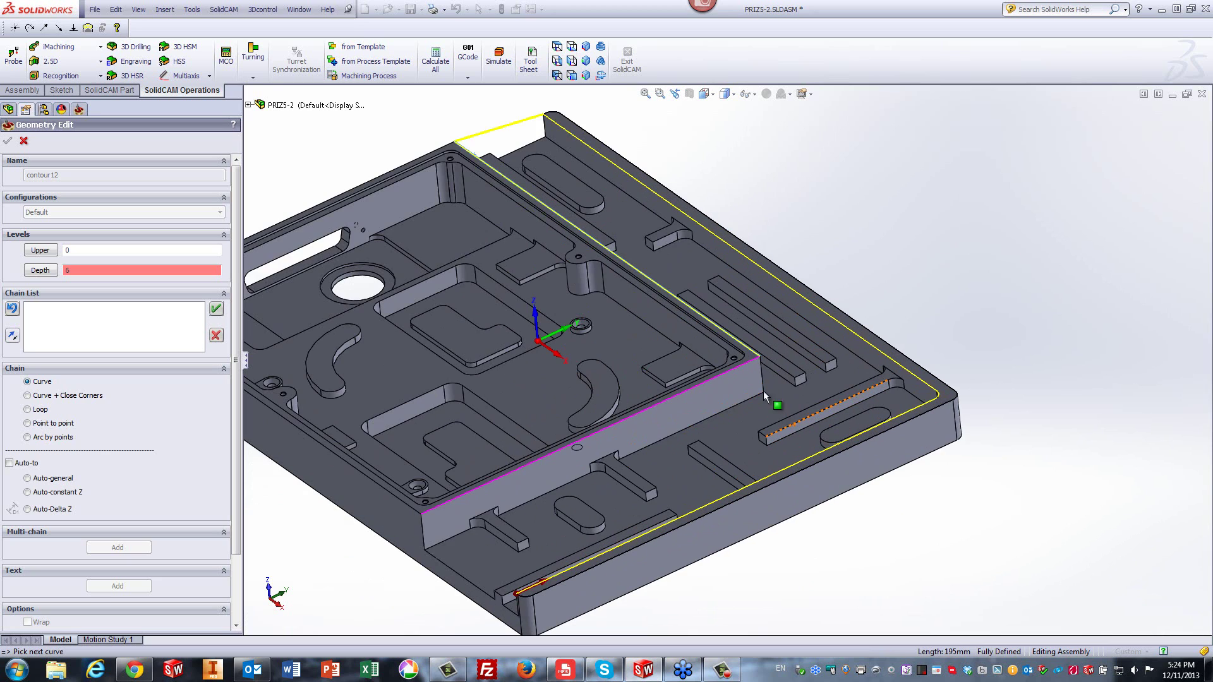
pyautogui.click(438, 476)
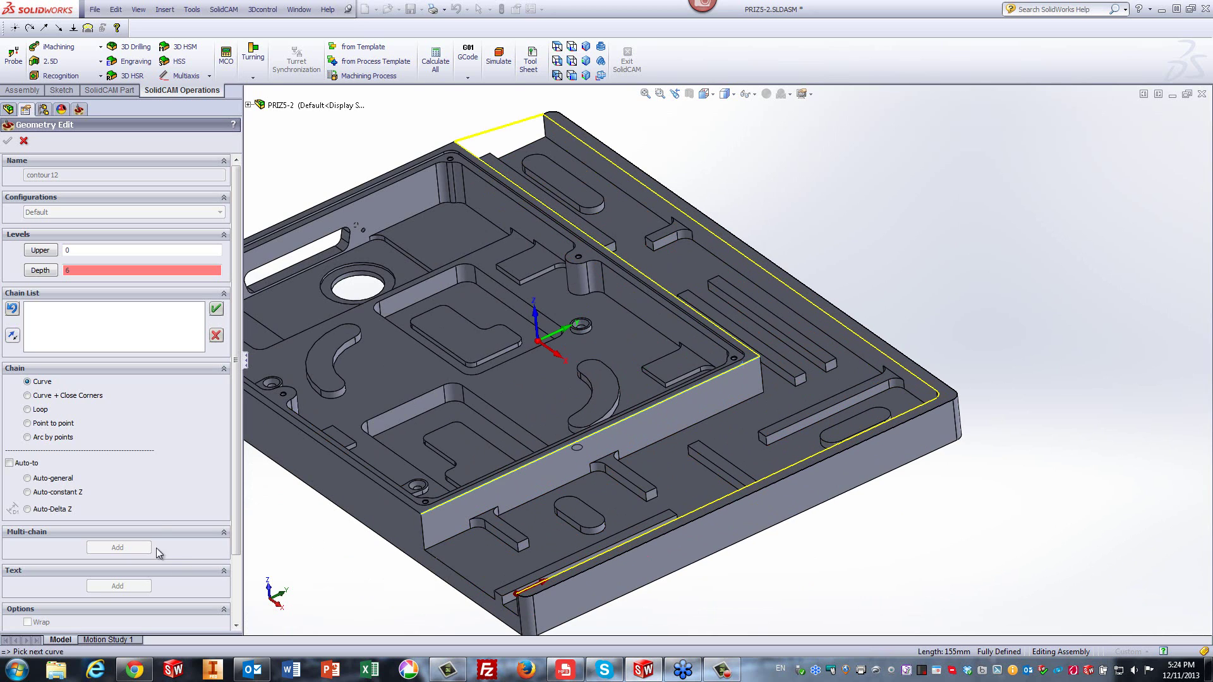
# - Close the contour12 chain point to point from the raised frame's front corner to its starting point on the inner rim
pyautogui.click(28, 424)
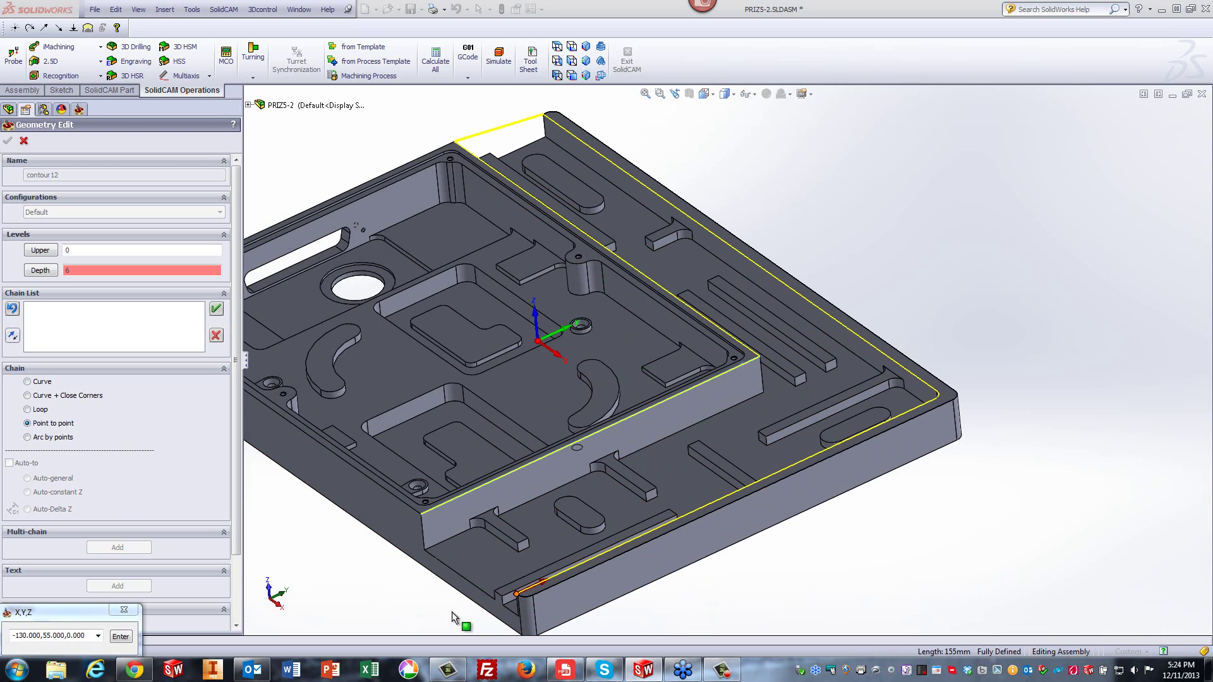
pyautogui.scroll(-5, 502, 592)
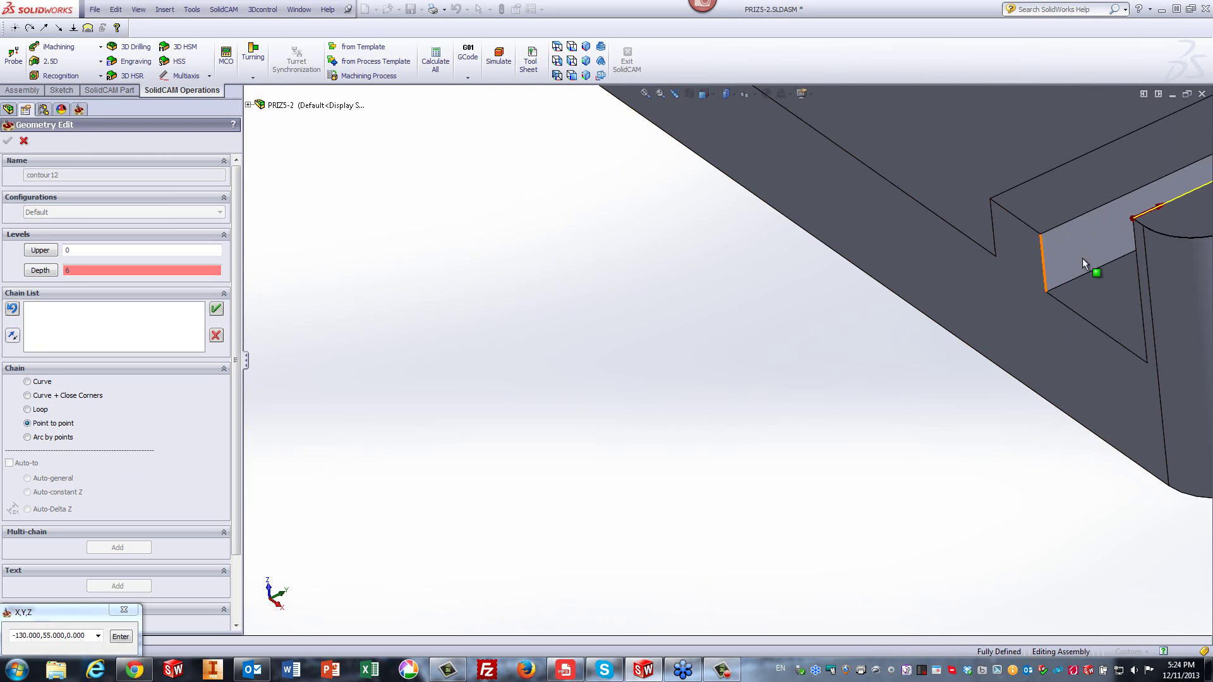
pyautogui.click(1131, 218)
pyautogui.scroll(8, 878, 332)
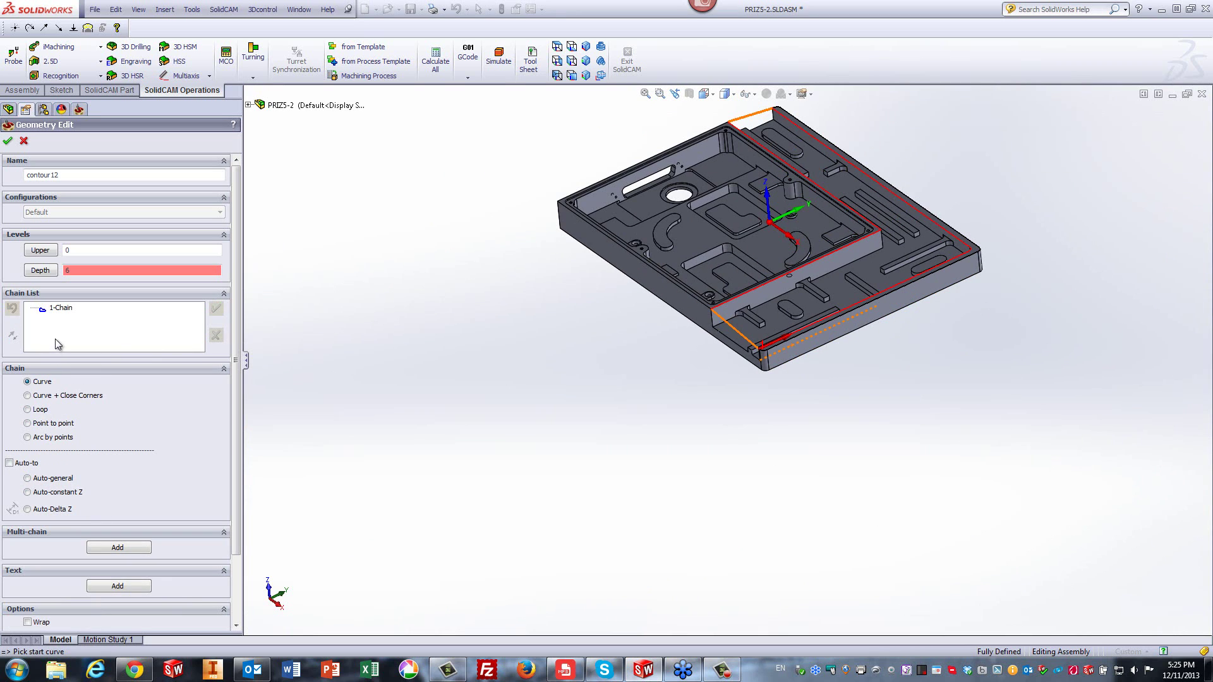
# - Mark the contour12 segment from the raised frame's front corner to the chain's start on the inner rim as open, using From/To entities
pyautogui.rightClick(62, 308)
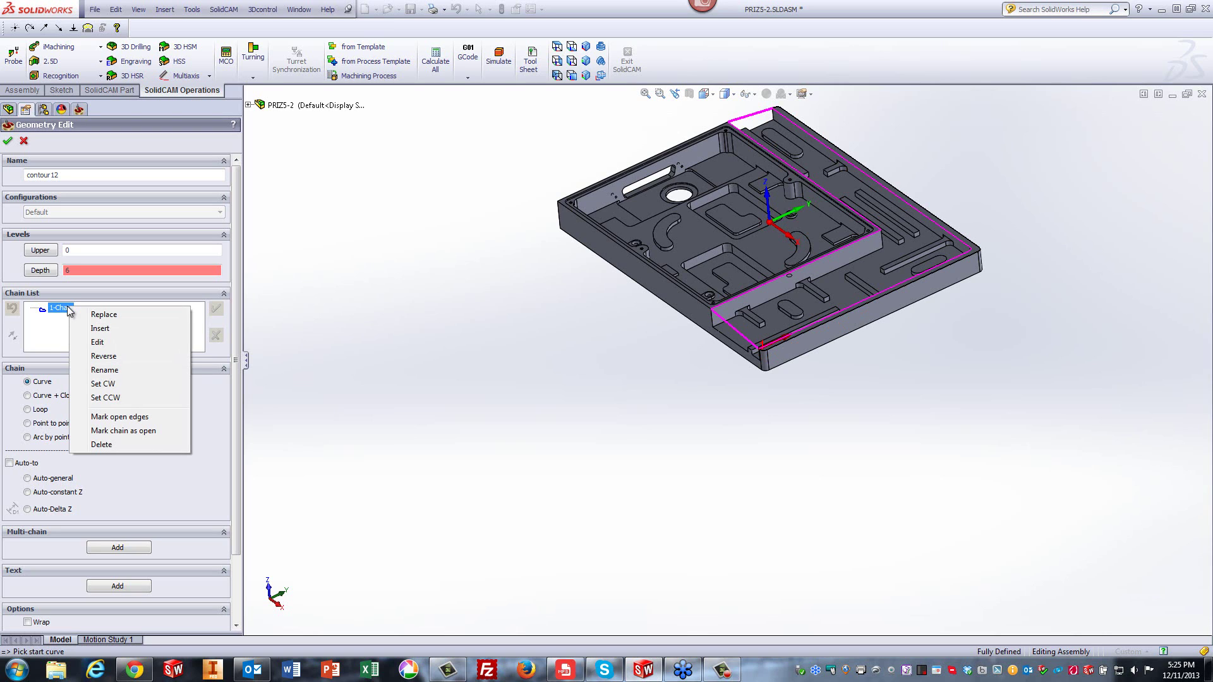
pyautogui.click(113, 417)
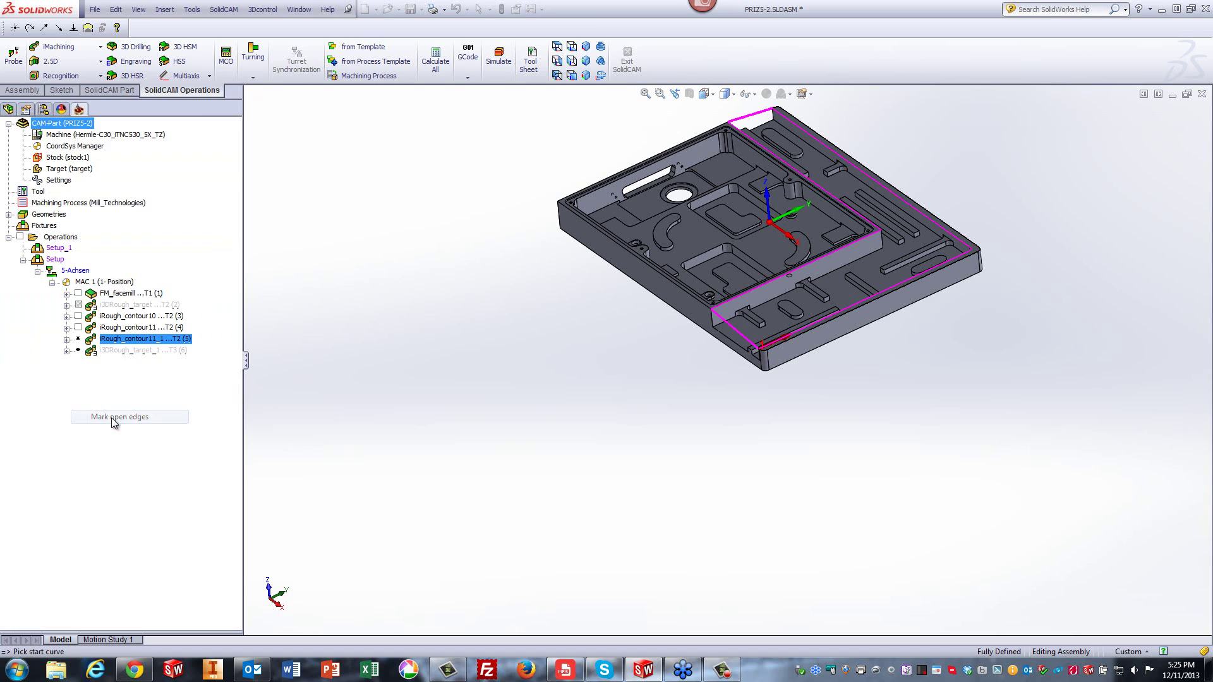
pyautogui.click(27, 254)
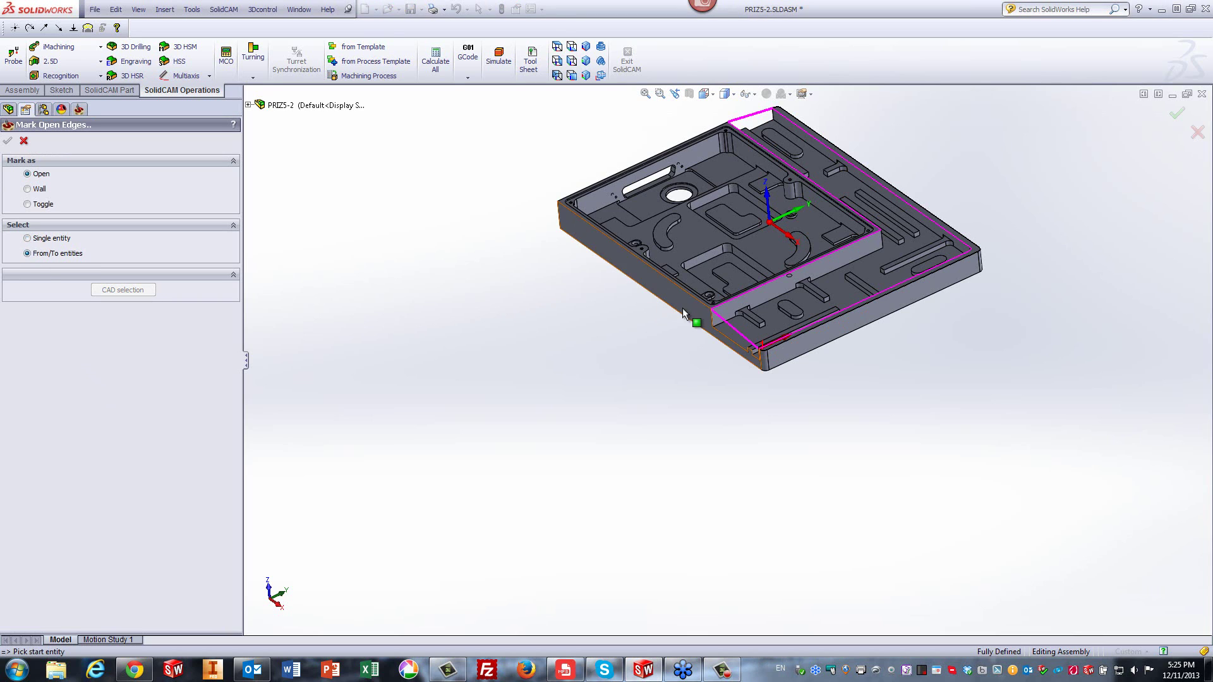
pyautogui.scroll(-2, 682, 308)
pyautogui.click(830, 413)
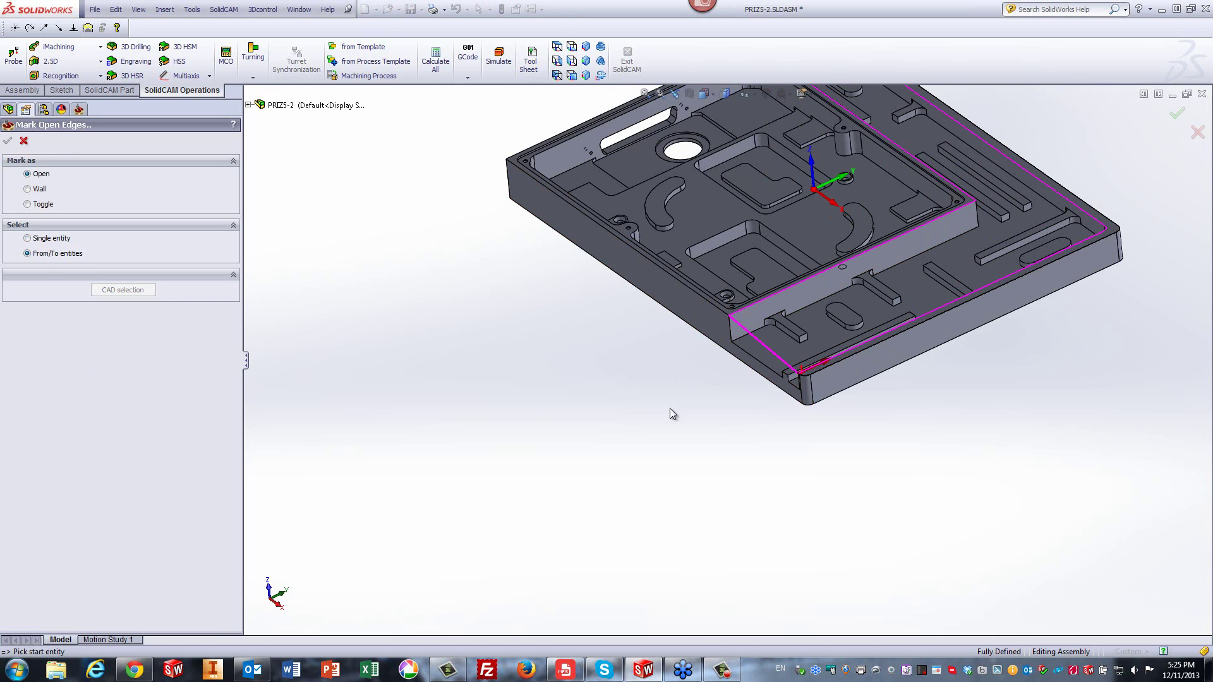
pyautogui.click(732, 321)
pyautogui.scroll(-1, 788, 396)
pyautogui.scroll(-5, 788, 396)
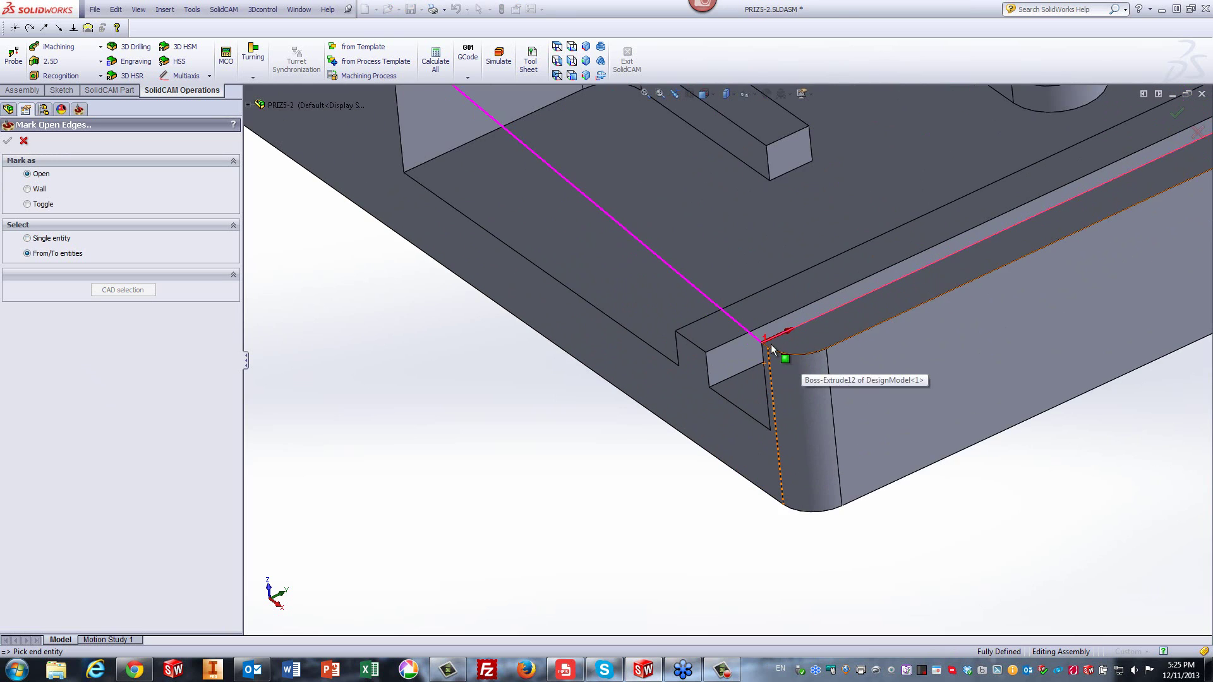
pyautogui.click(760, 342)
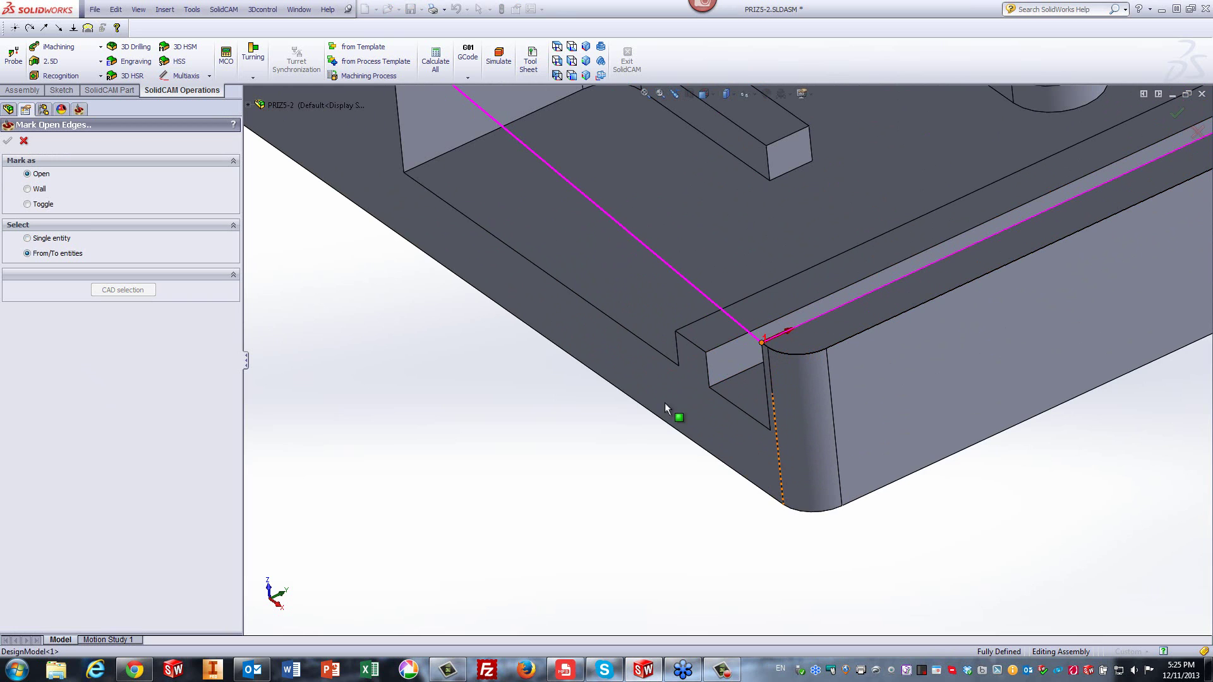
pyautogui.scroll(8, 621, 427)
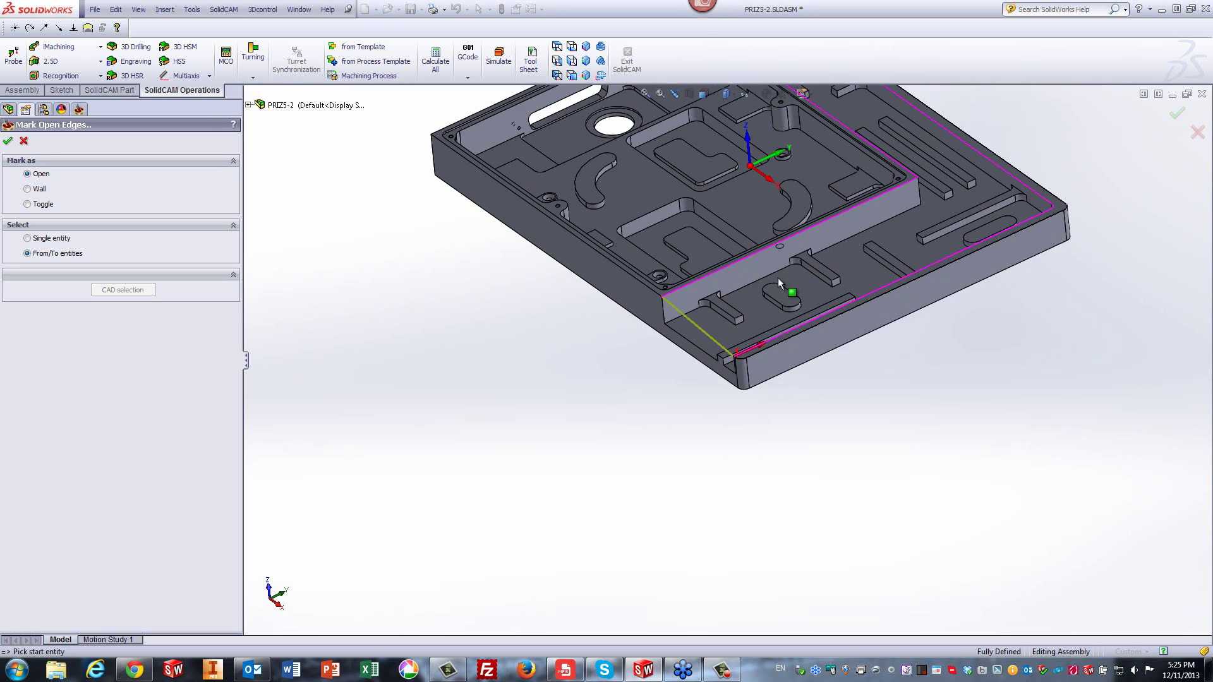
# - Mark the segment from the inner rim's far end to the raised frame's rear corner as open, and accept the open edges
pyautogui.scroll(-10, 782, 233)
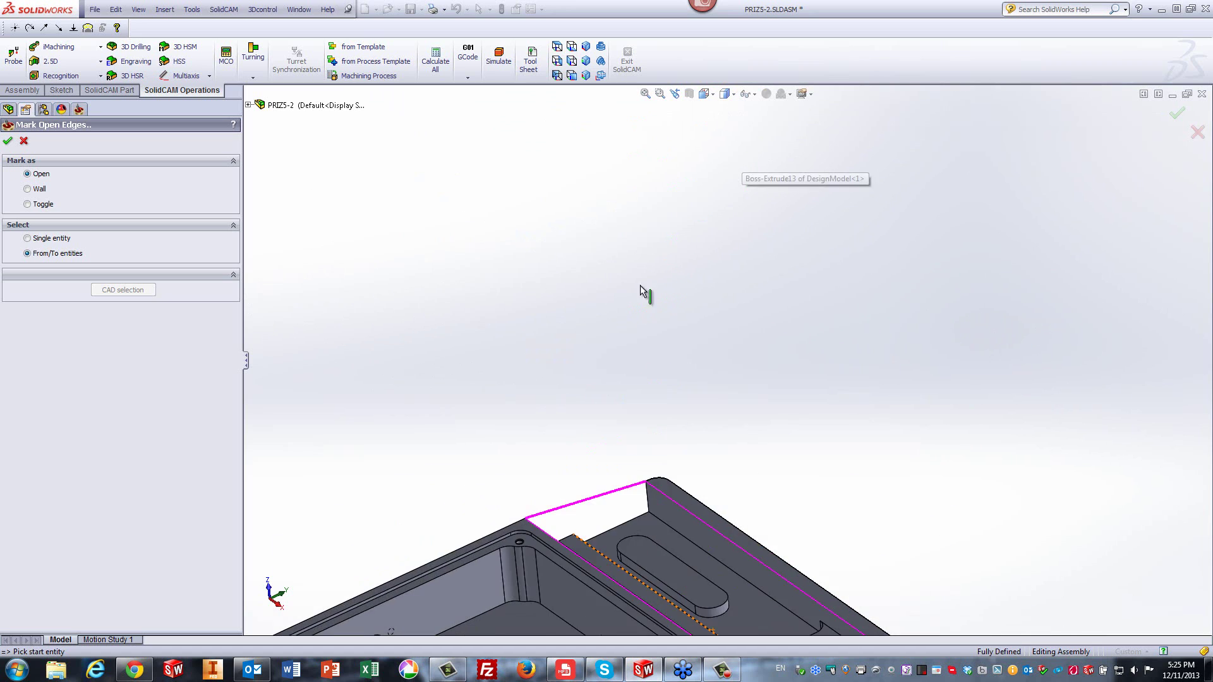
pyautogui.scroll(-3, 669, 551)
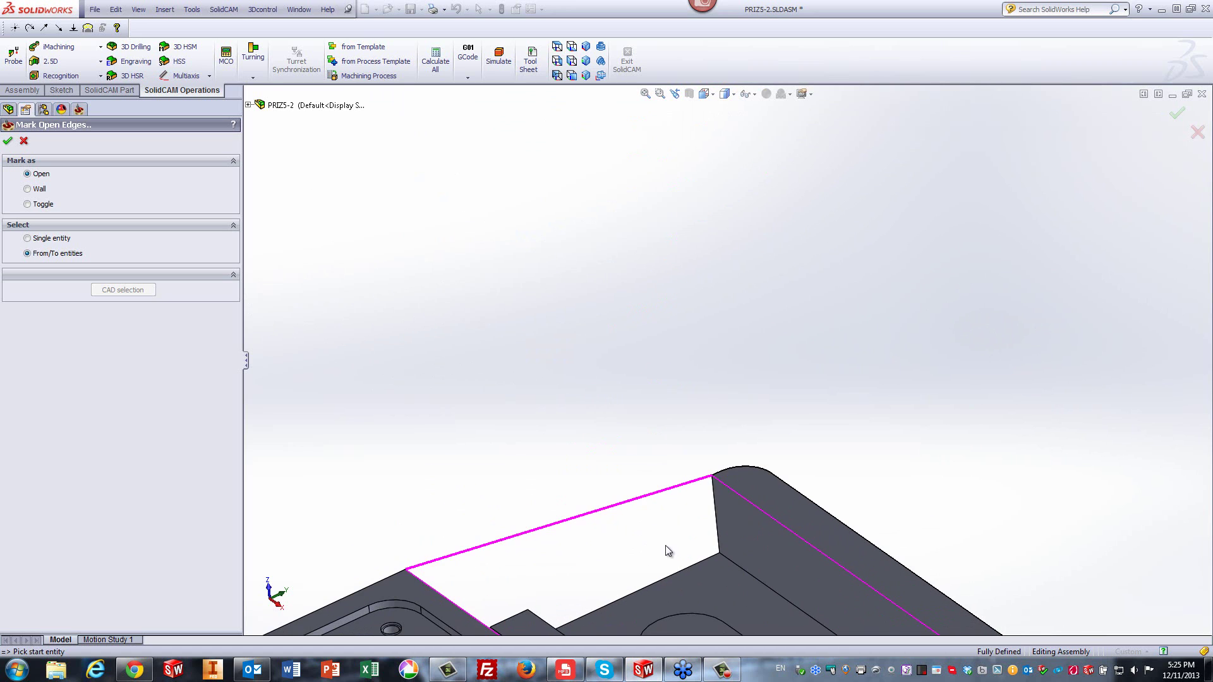
pyautogui.click(712, 476)
pyautogui.click(406, 572)
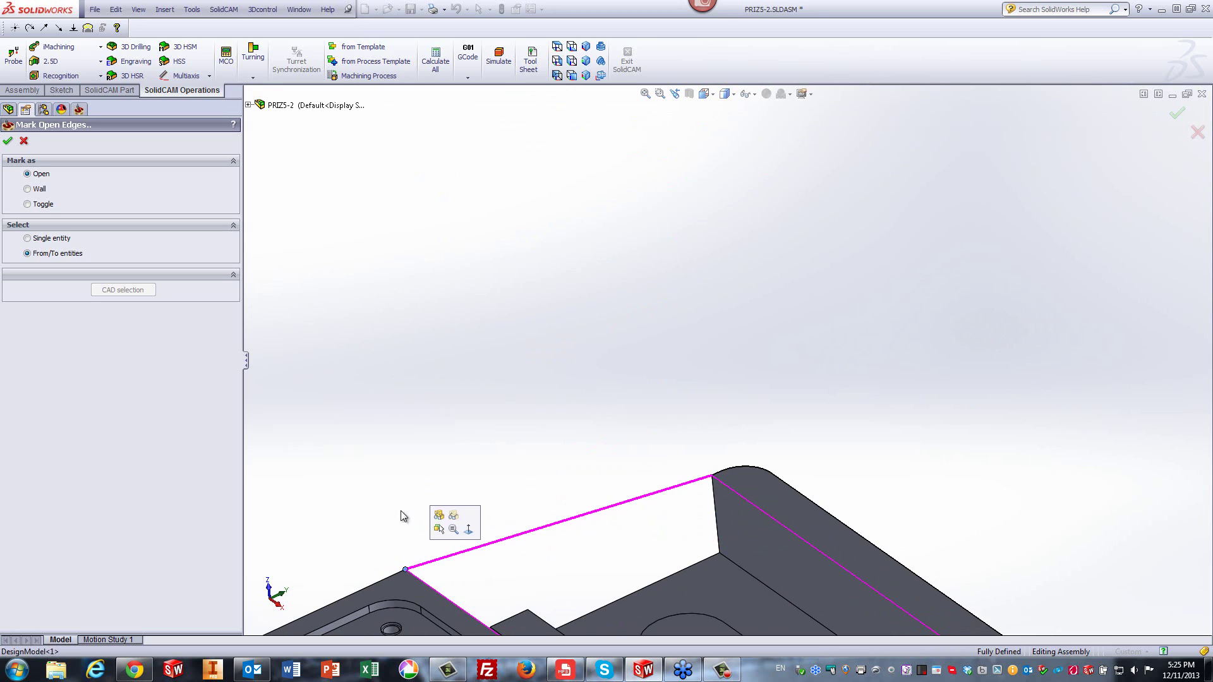
pyautogui.click(8, 142)
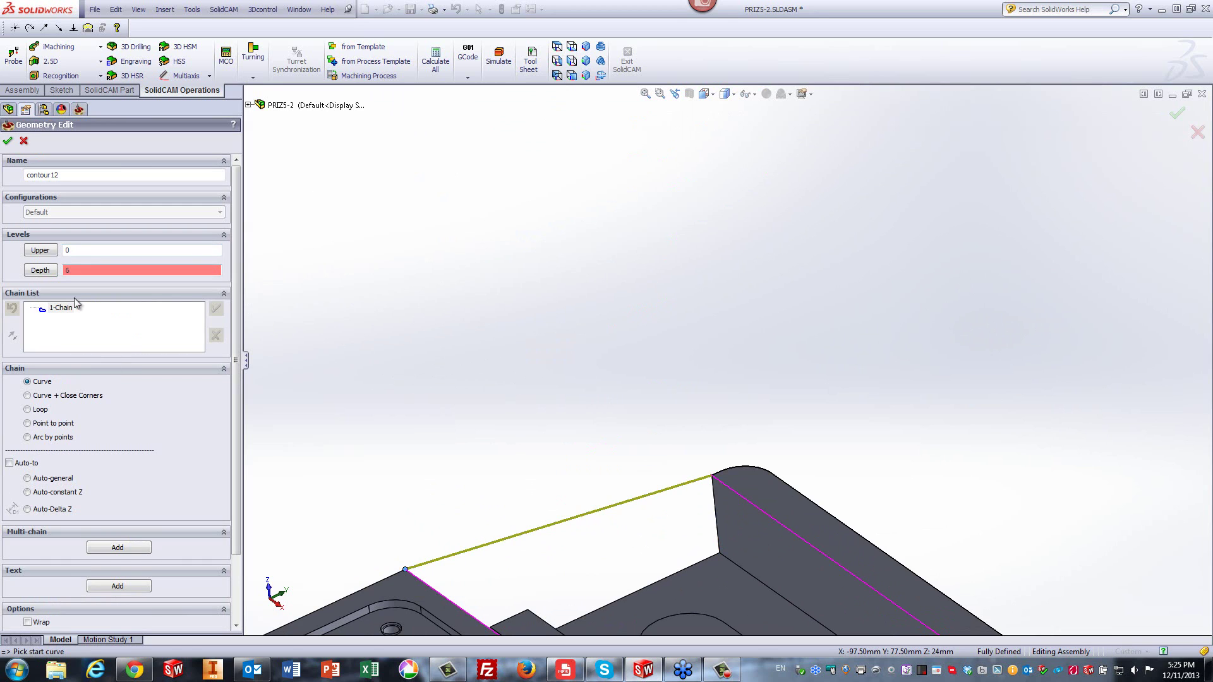
# - Set the contour12 upper level to Z -6 from the outer rim's top face
pyautogui.click(42, 251)
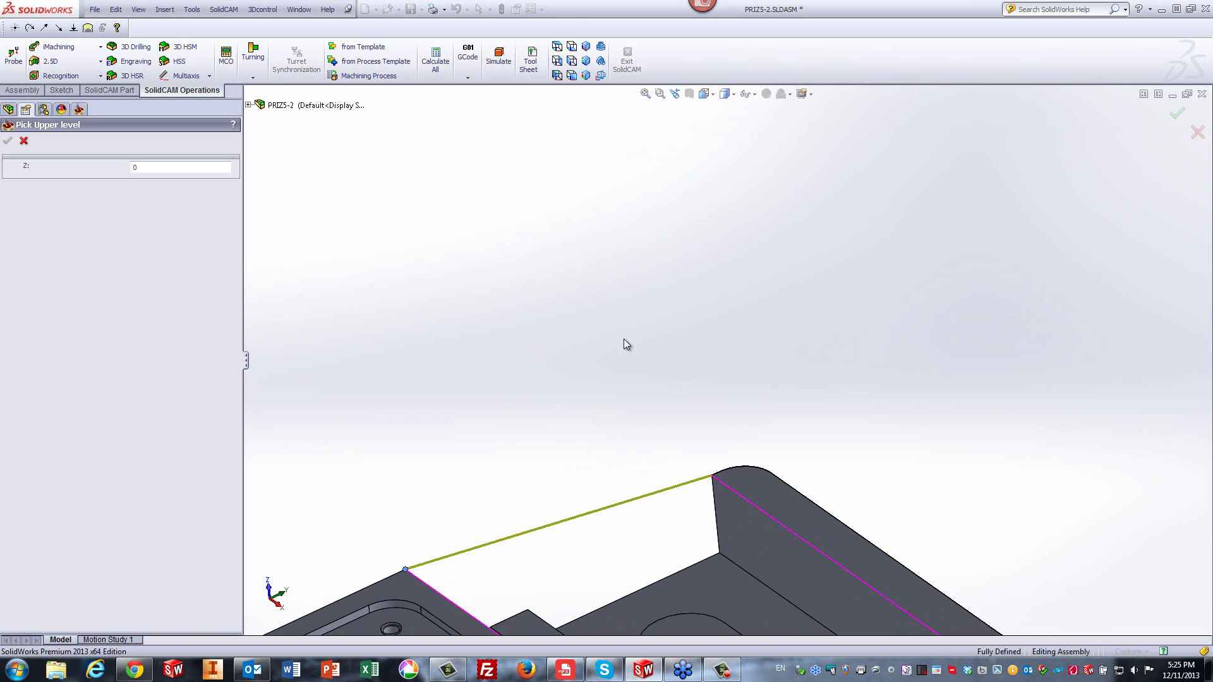
pyautogui.scroll(3, 726, 328)
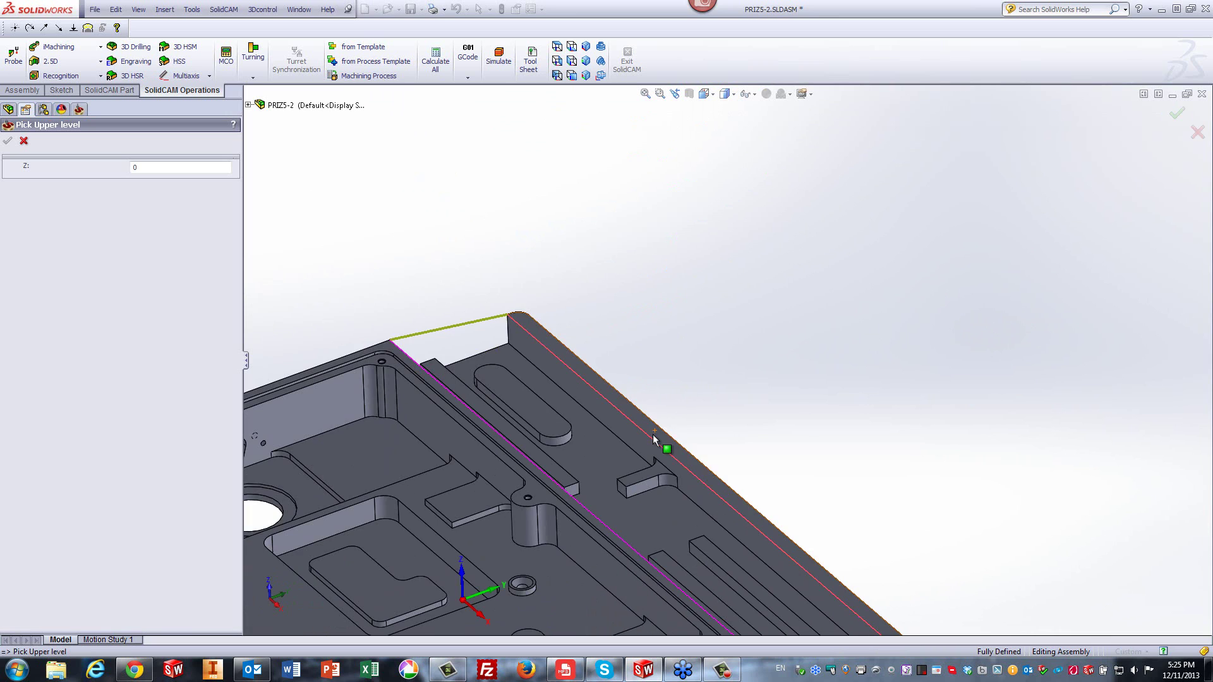
pyautogui.click(653, 432)
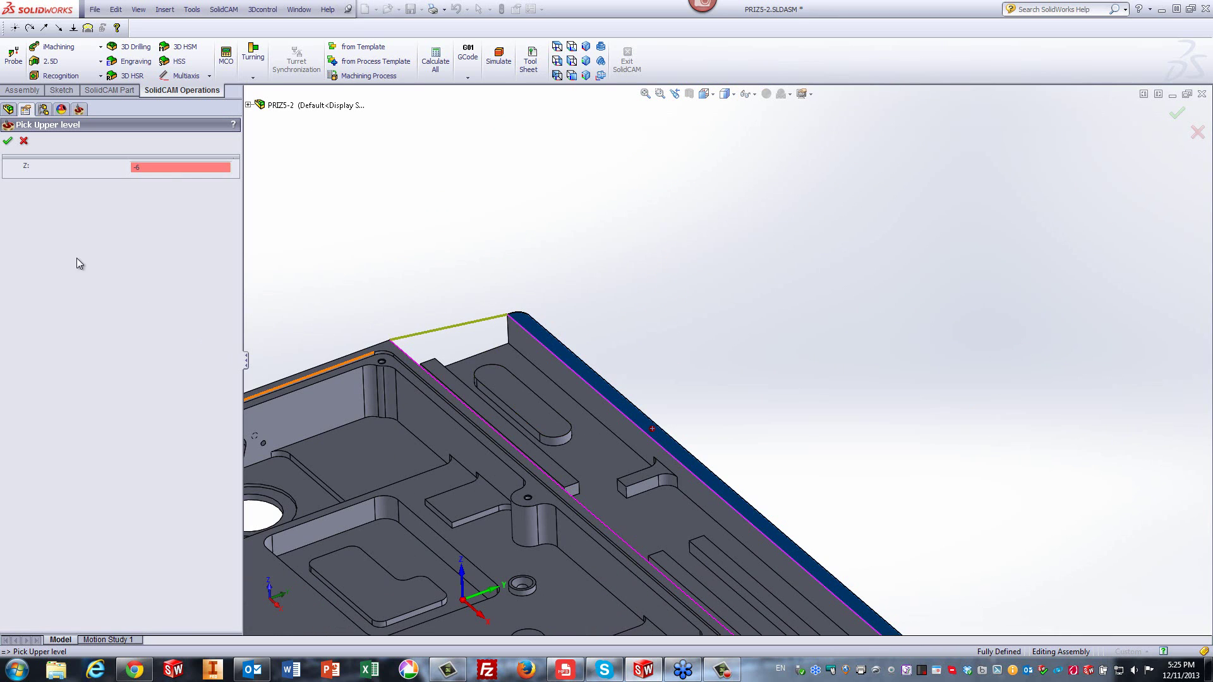
pyautogui.click(9, 143)
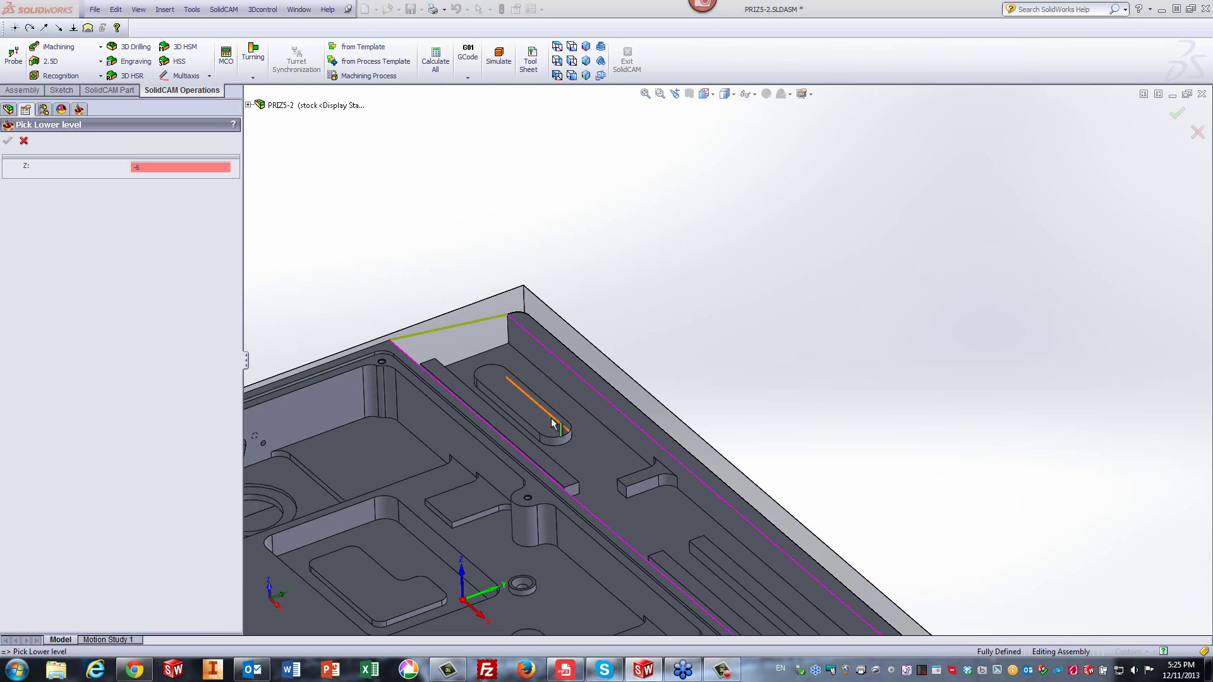
# - Set the contour12 lower level to Z -13 from the top of the slot-shaped island near the rear, and finish the geometry
pyautogui.click(552, 419)
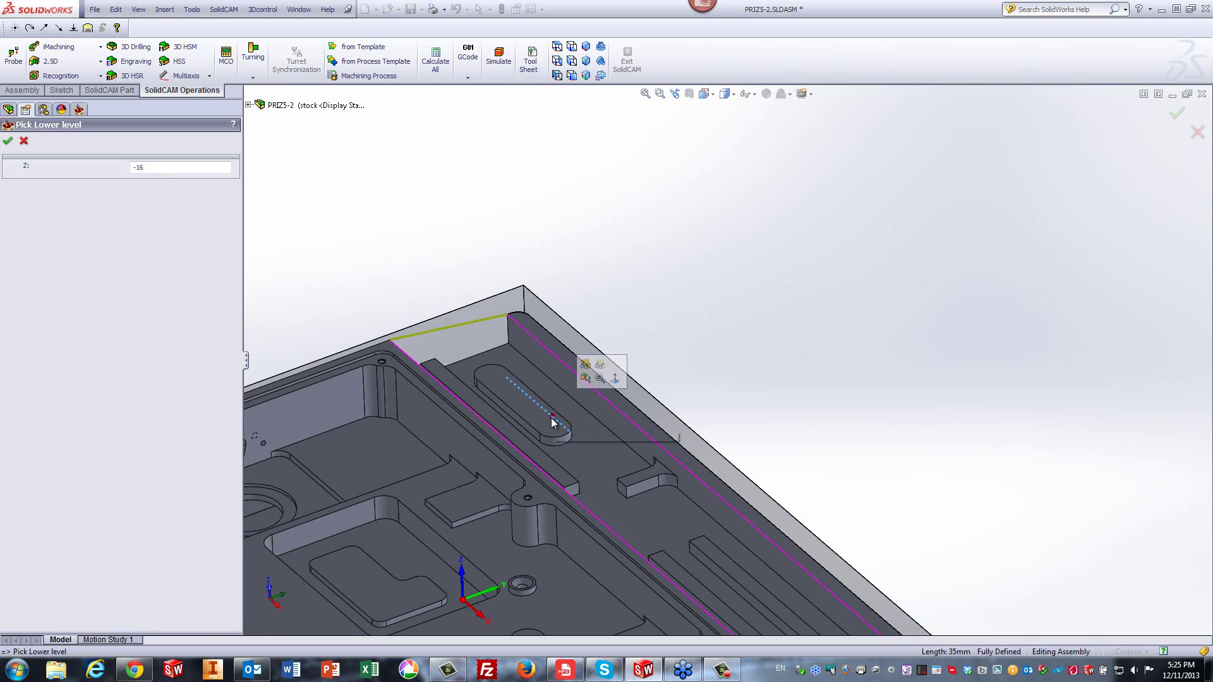
pyautogui.click(477, 381)
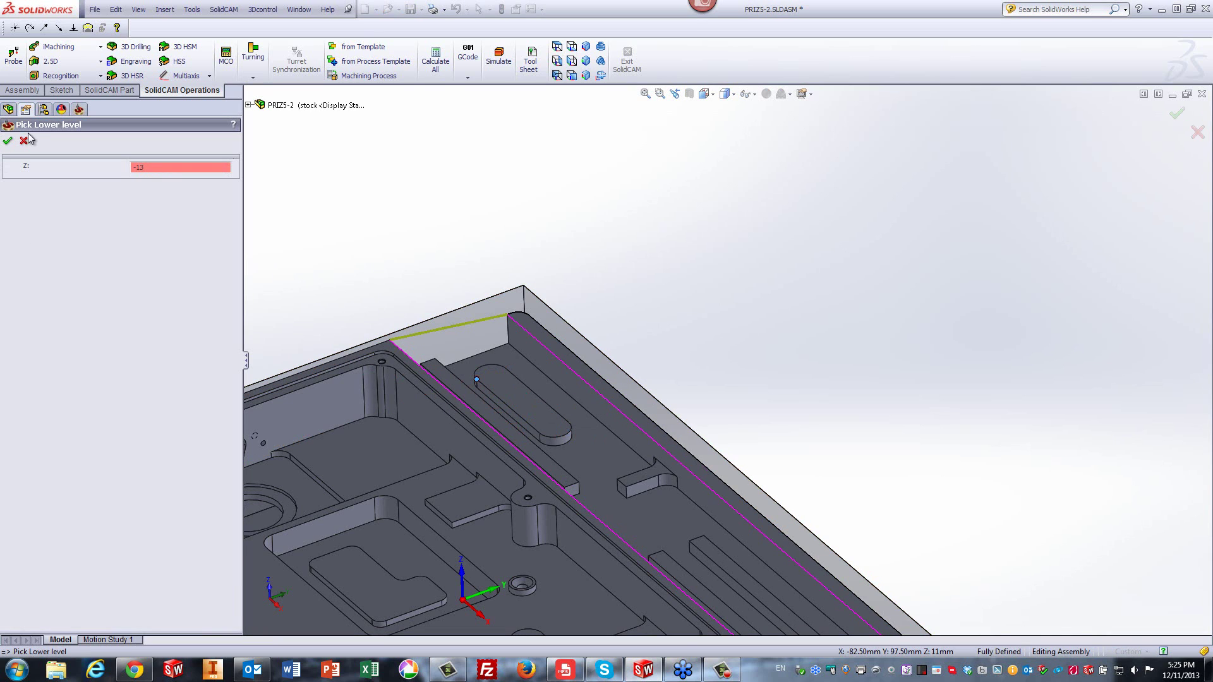
pyautogui.click(7, 141)
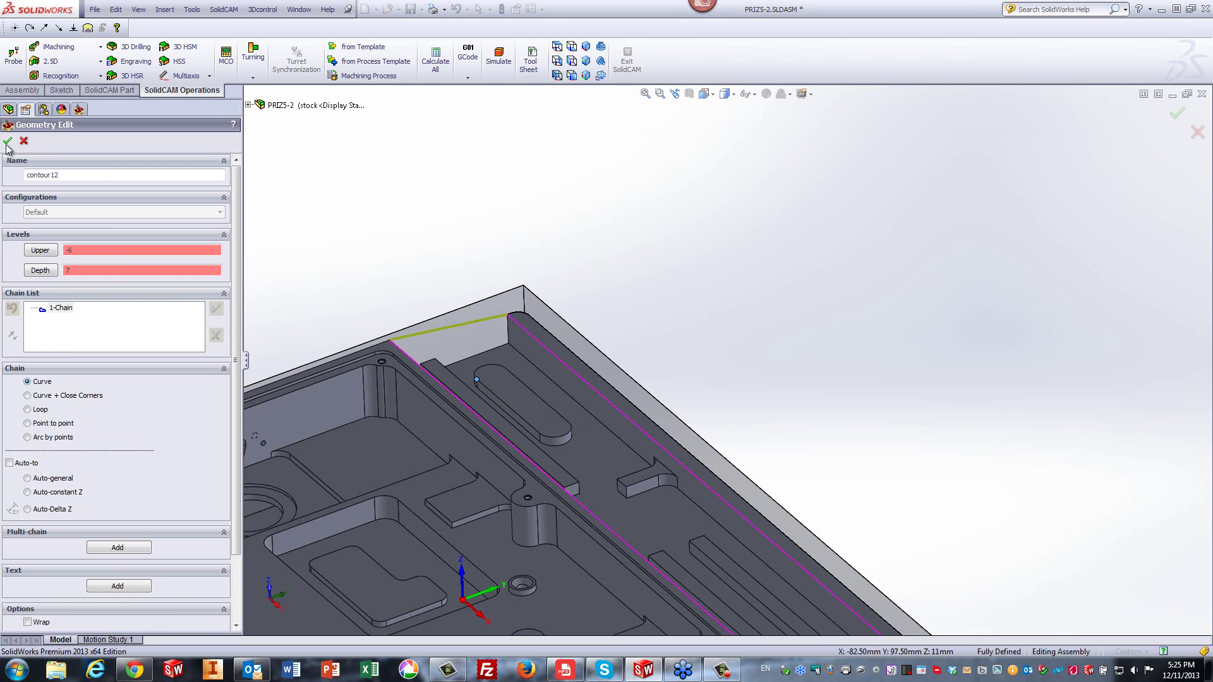
pyautogui.click(9, 141)
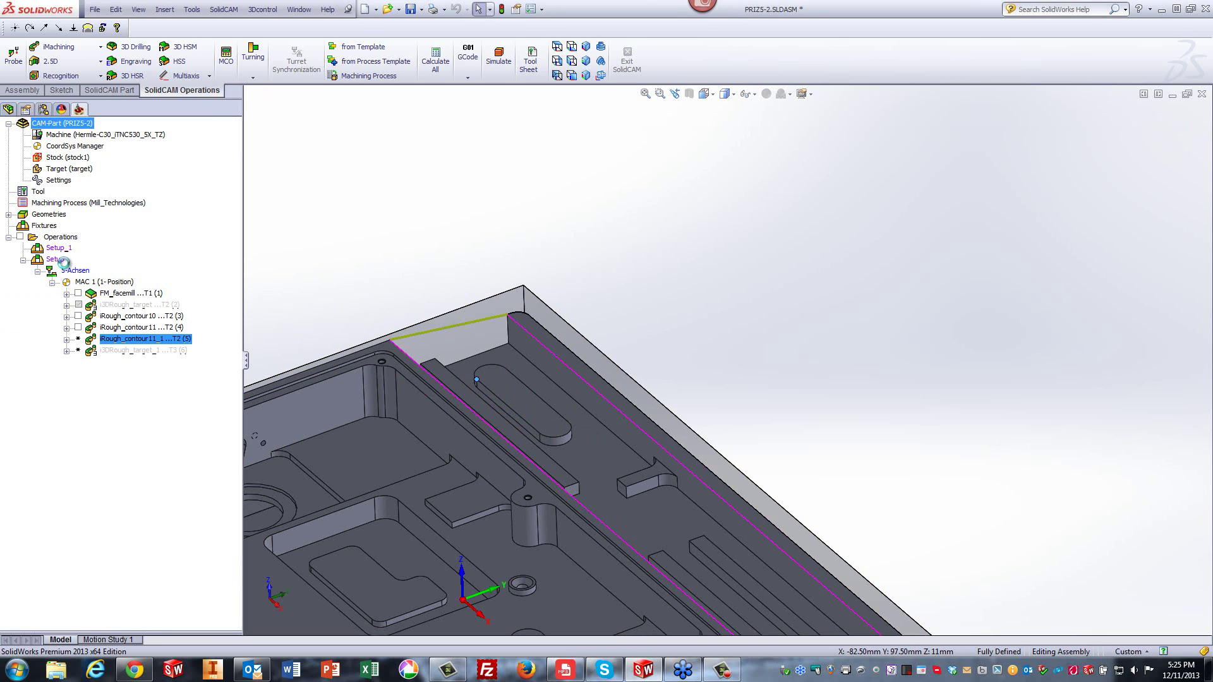
# - Save and calculate the iRough_contour12 operation, and create a copy of it
pyautogui.click(242, 436)
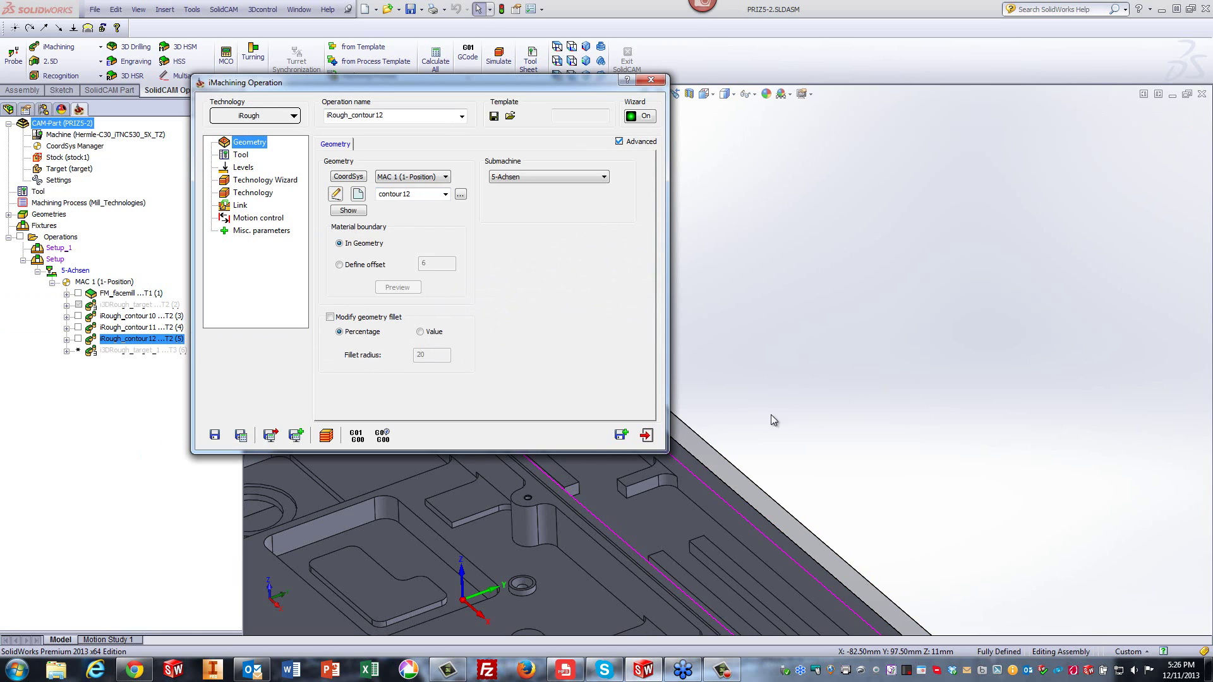
pyautogui.click(959, 345)
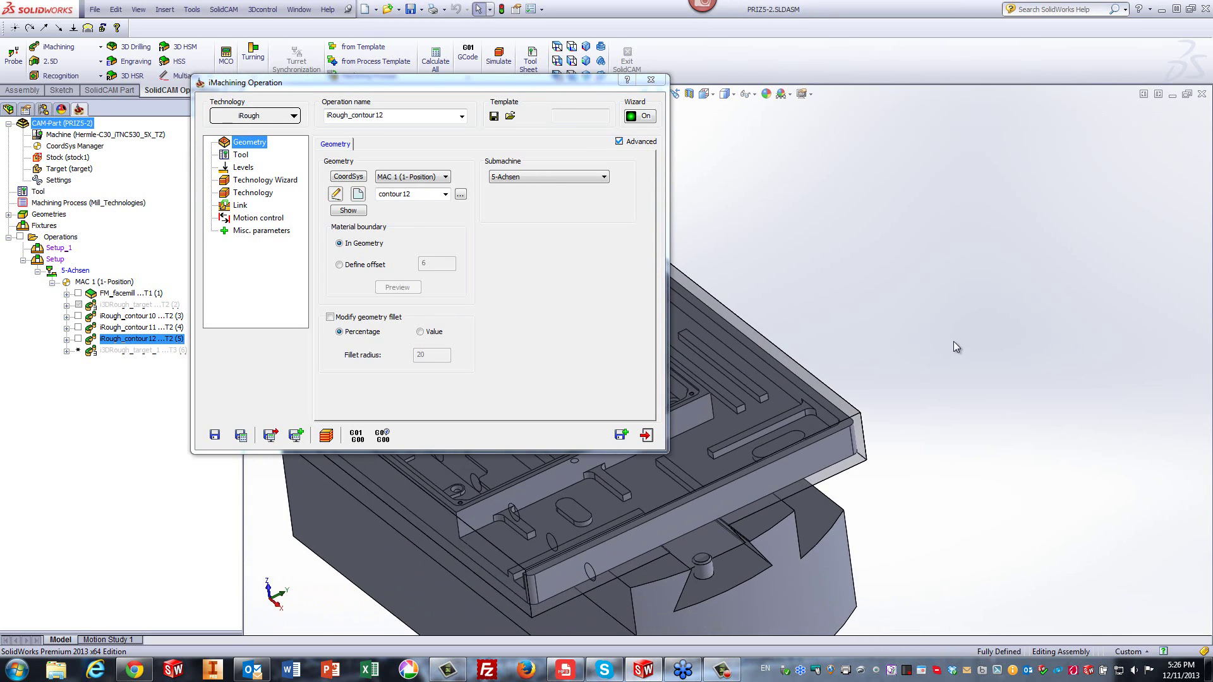
pyautogui.click(621, 434)
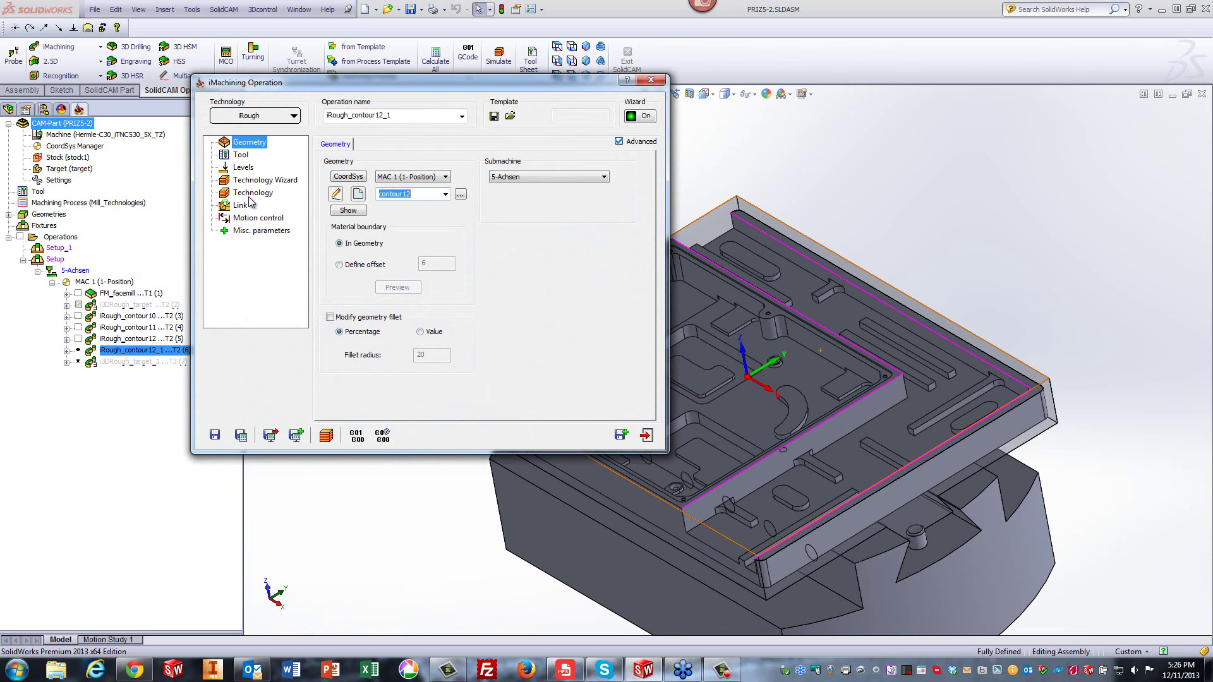
# - Start a new geometry for the copied operation in the Default configuration and add multiple chains from the lower step's floor face
pyautogui.click(358, 196)
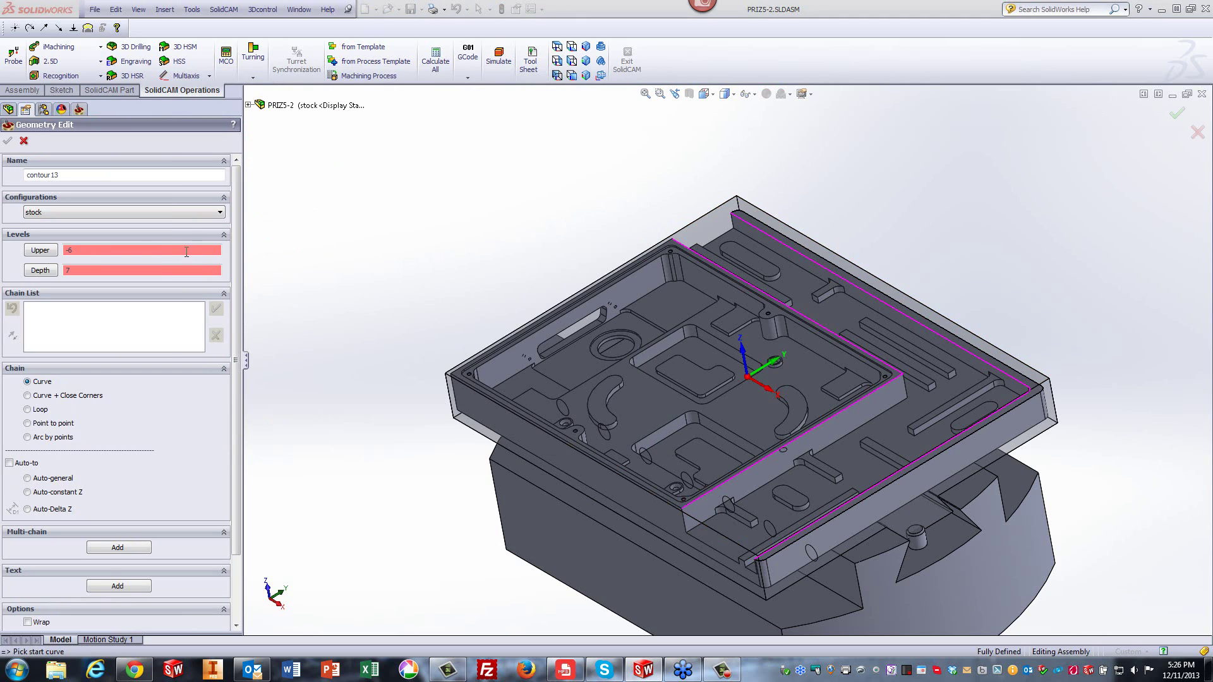
pyautogui.click(155, 213)
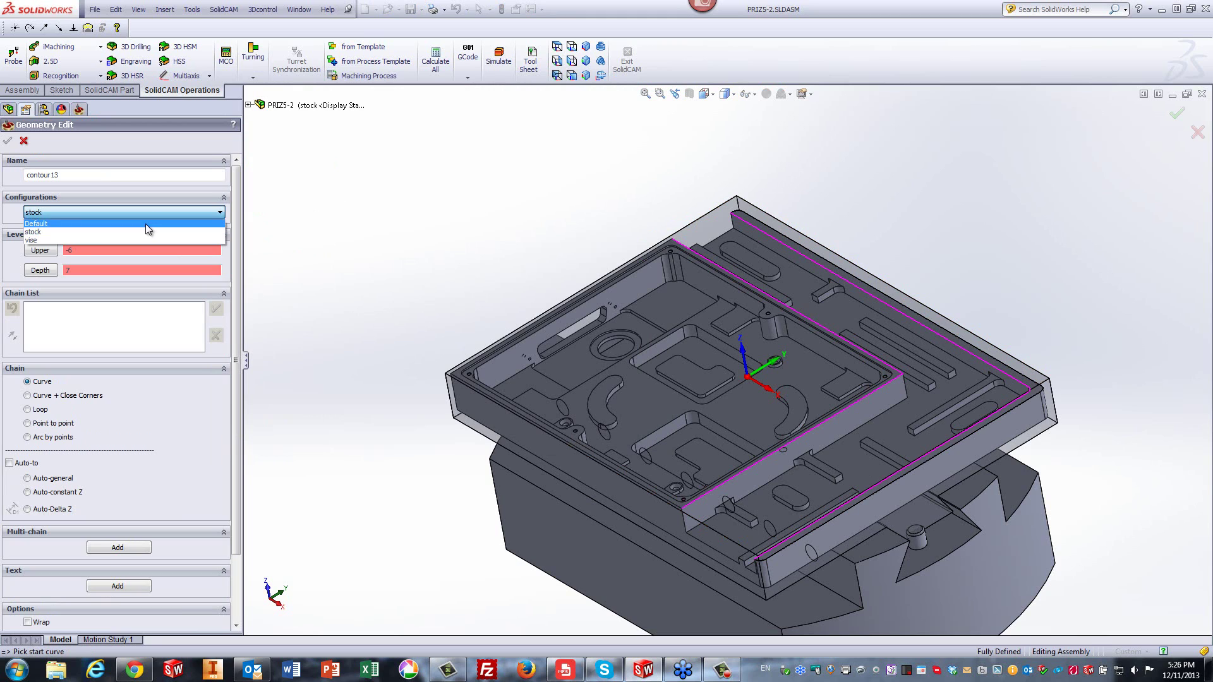
pyautogui.click(146, 224)
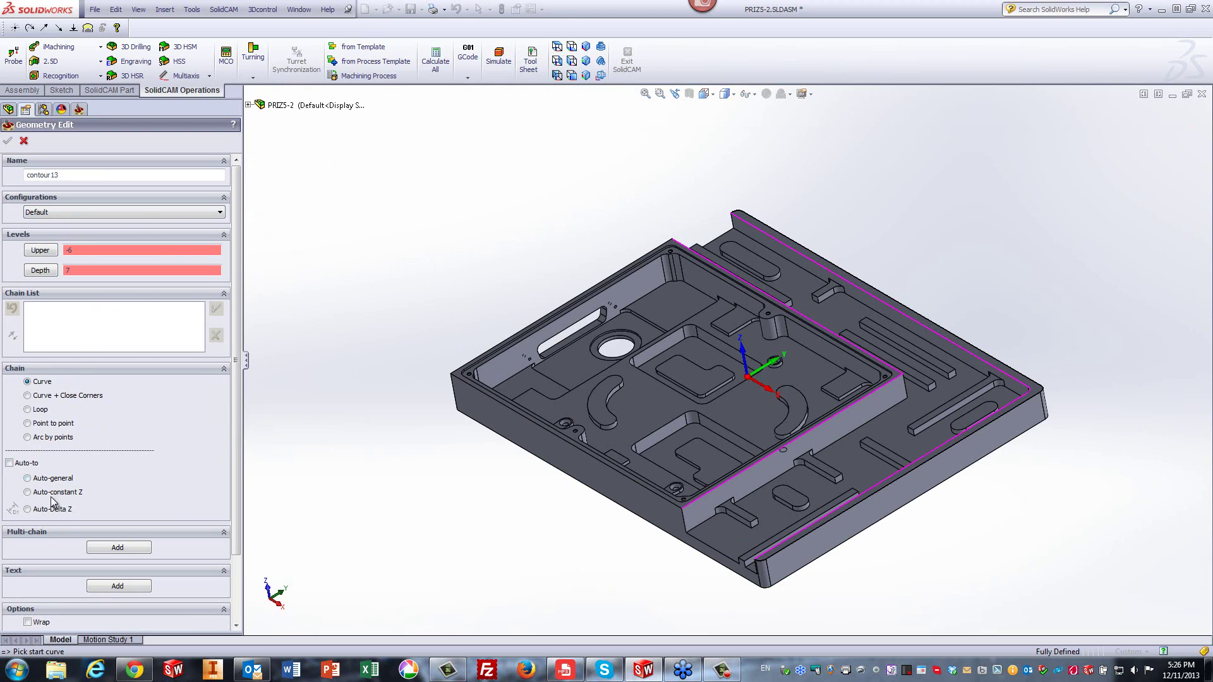
pyautogui.click(90, 548)
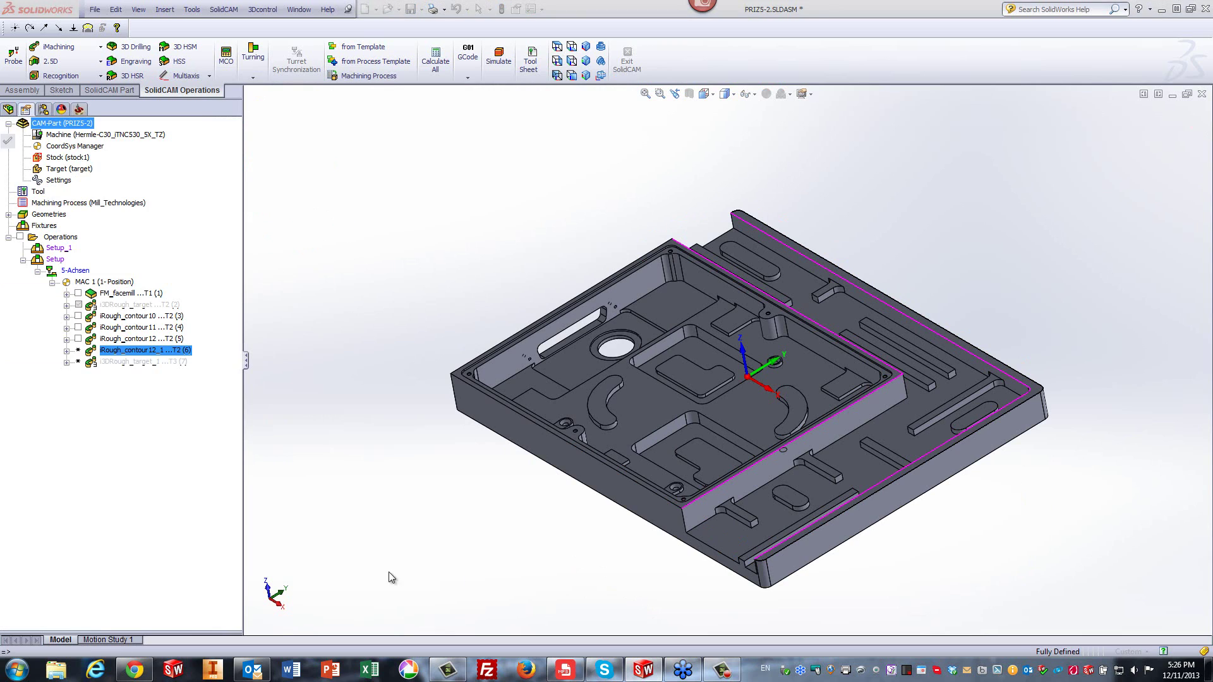
pyautogui.click(714, 538)
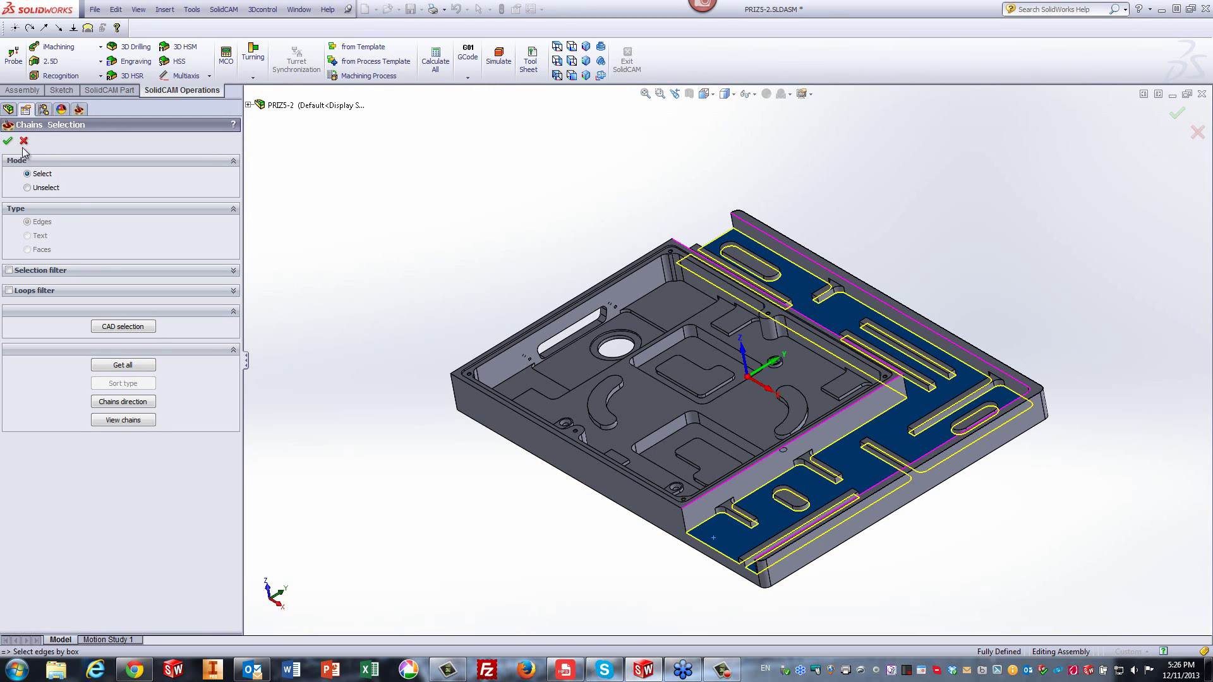
pyautogui.click(7, 142)
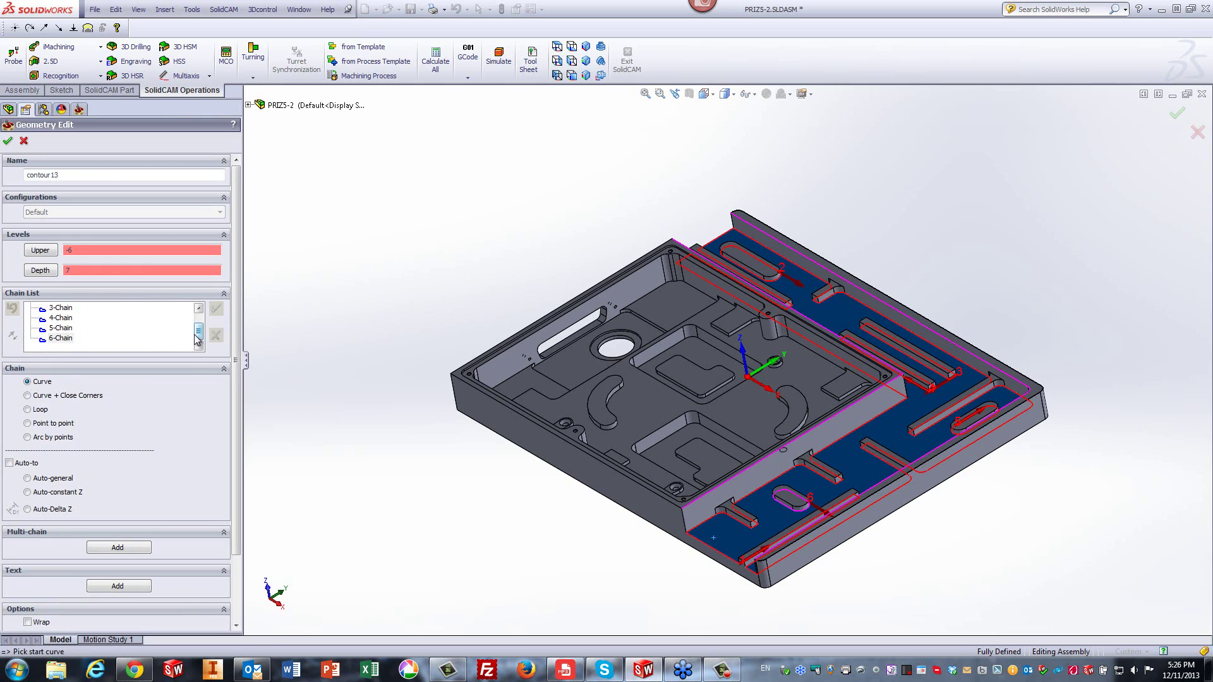
# - Mark the floor outline's outer front edges on both sides of the rib end as open in 1-Chain, using single entities
pyautogui.moveTo(198, 333); pyautogui.dragTo(200, 316)
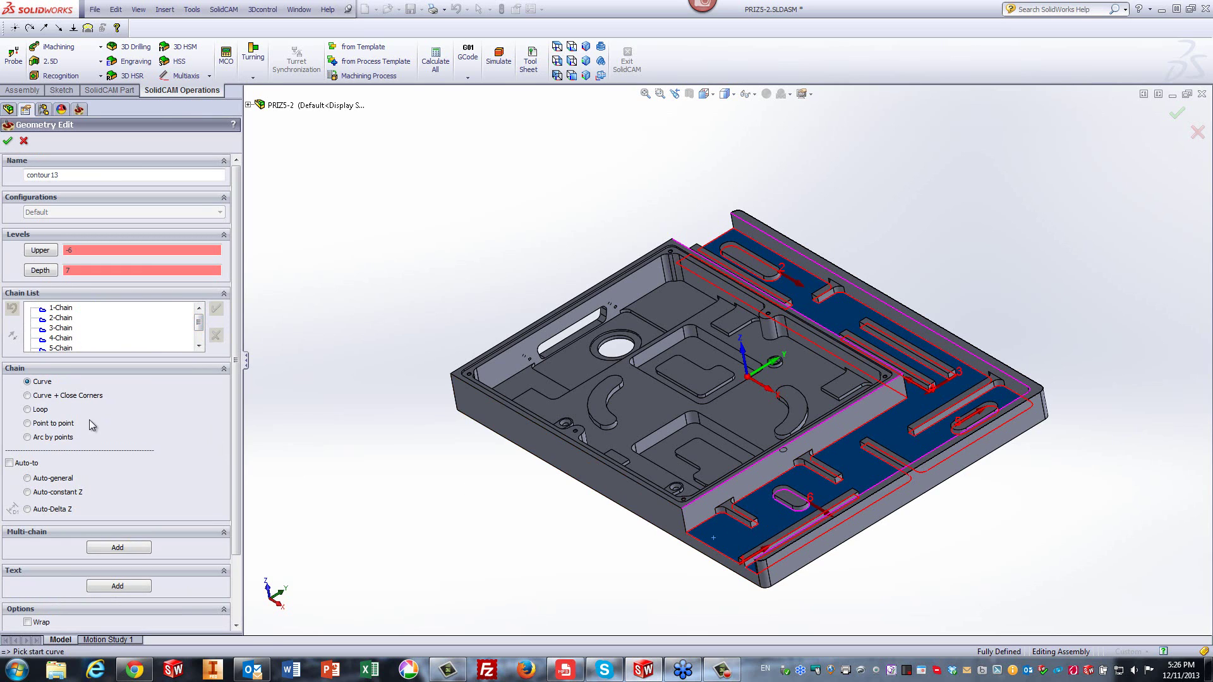
pyautogui.rightClick(67, 309)
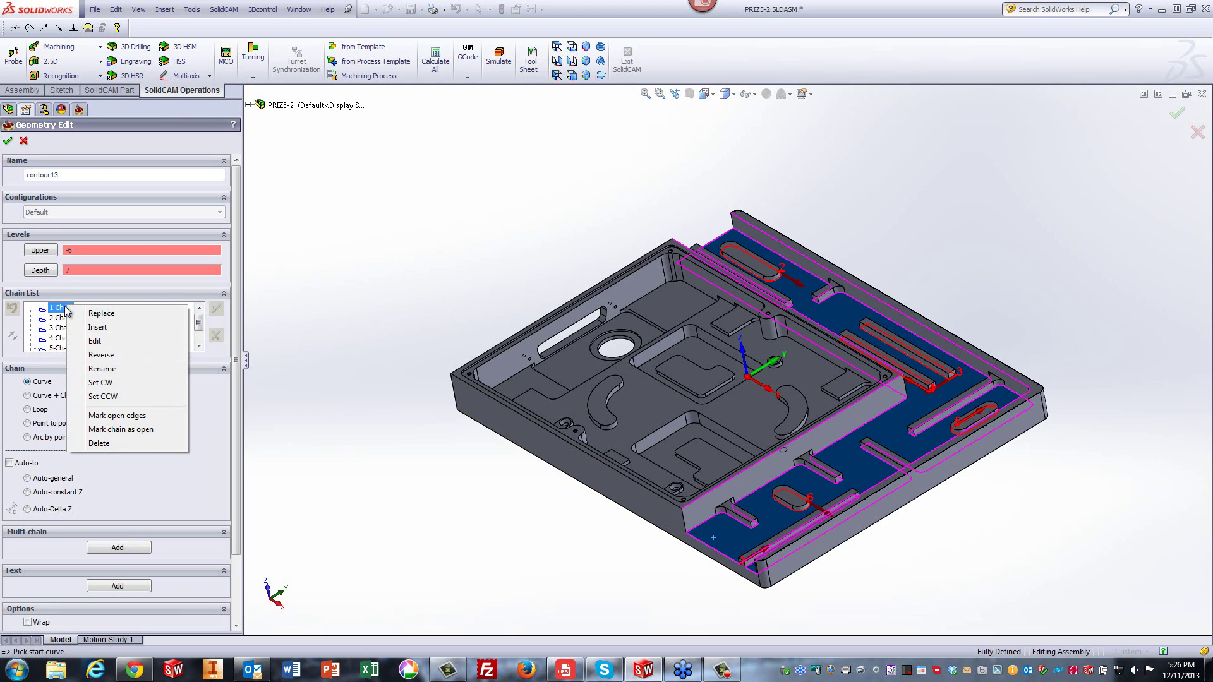
pyautogui.click(120, 415)
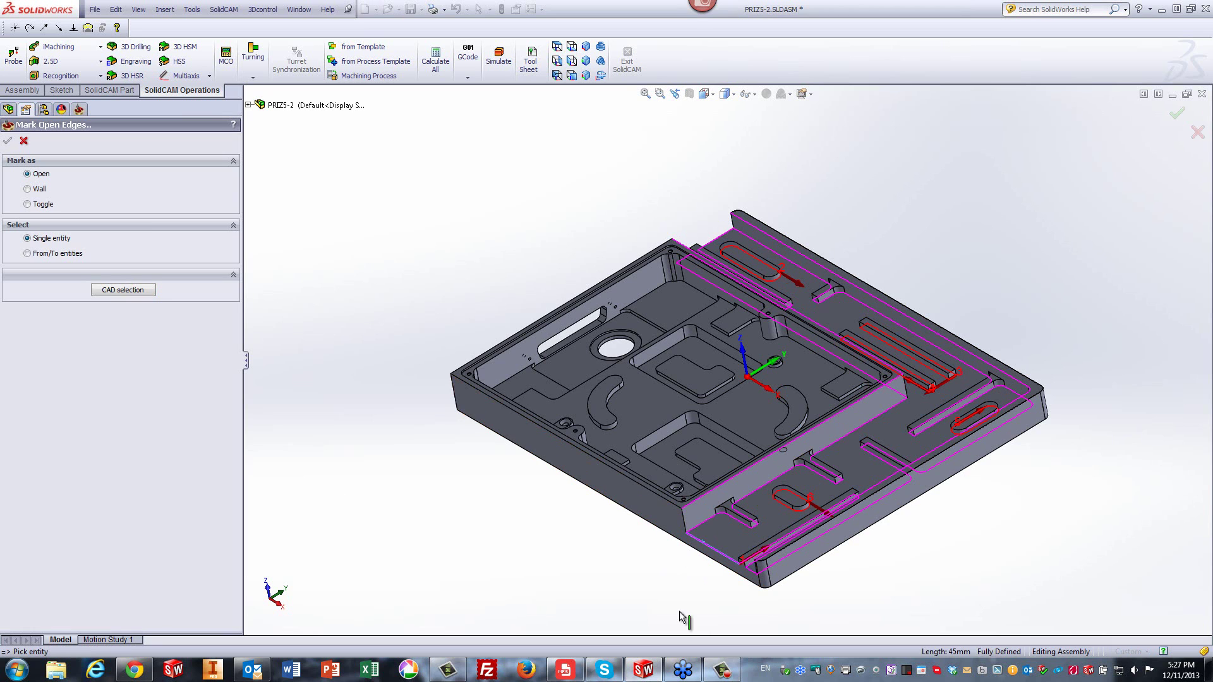
pyautogui.moveTo(843, 600); pyautogui.dragTo(874, 549, button='middle')
pyautogui.click(997, 426)
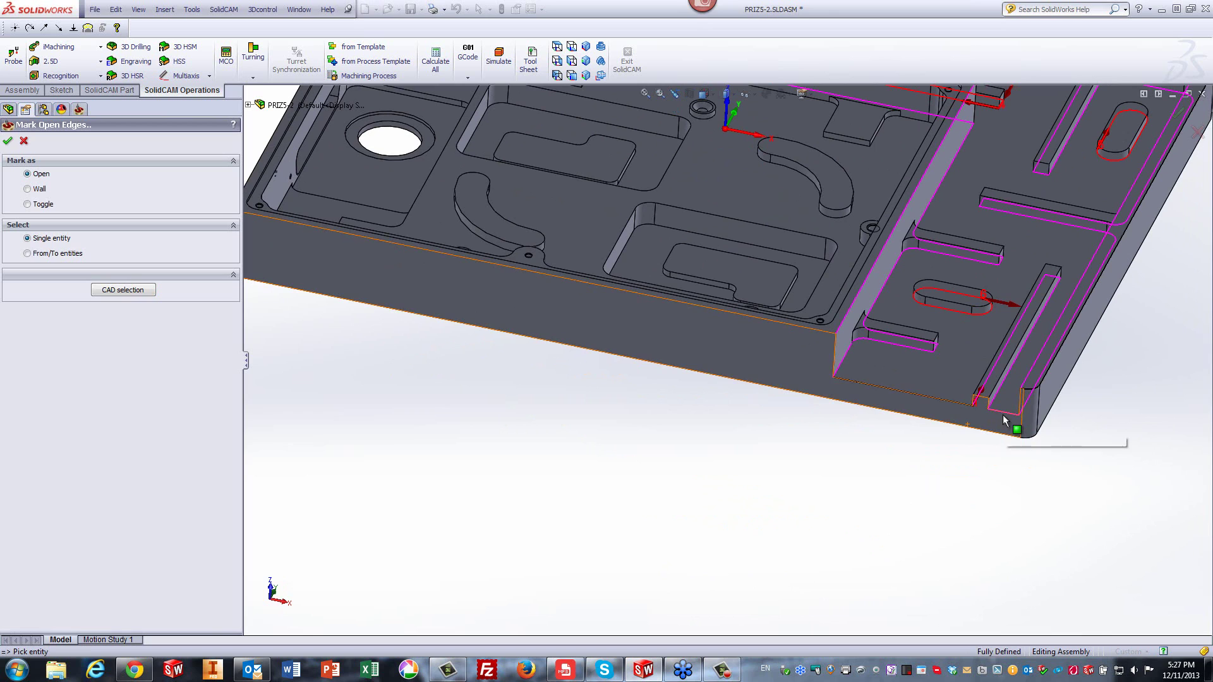
pyautogui.scroll(2, 771, 539)
# - Mark the floor outline's edges on both sides of the rib at the step's far open end as open, and finish marking
pyautogui.moveTo(764, 537); pyautogui.dragTo(960, 474, button='middle')
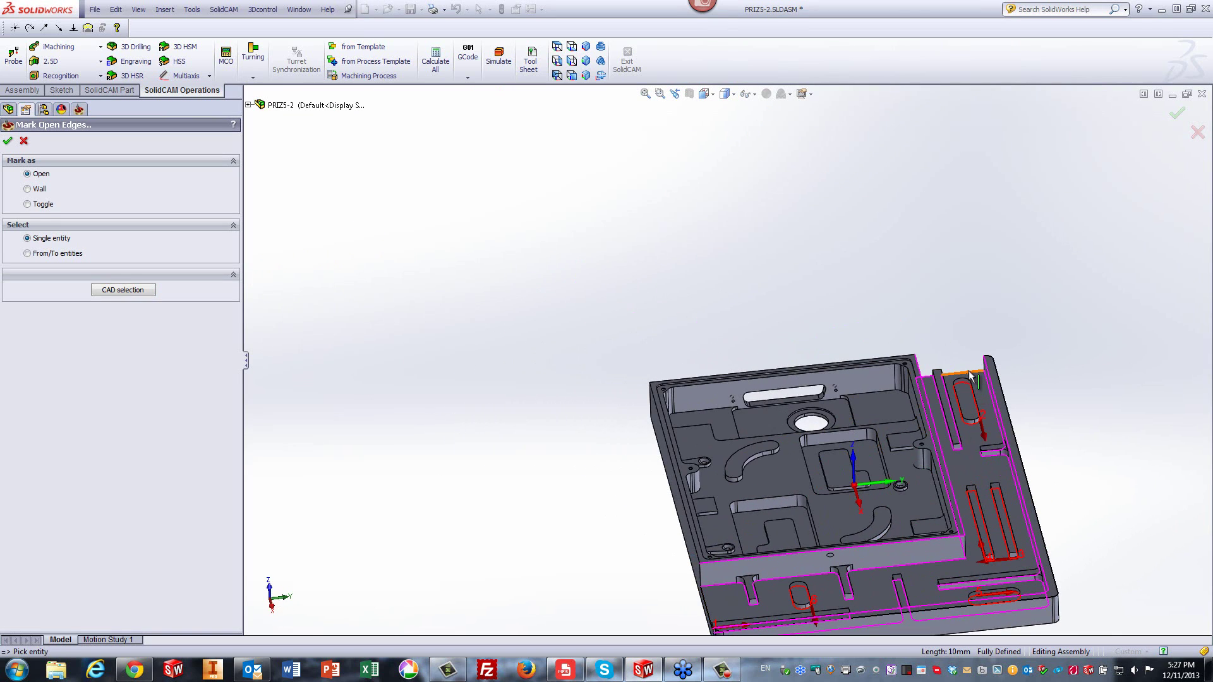
pyautogui.click(971, 377)
pyautogui.moveTo(971, 376); pyautogui.dragTo(978, 349, button='middle')
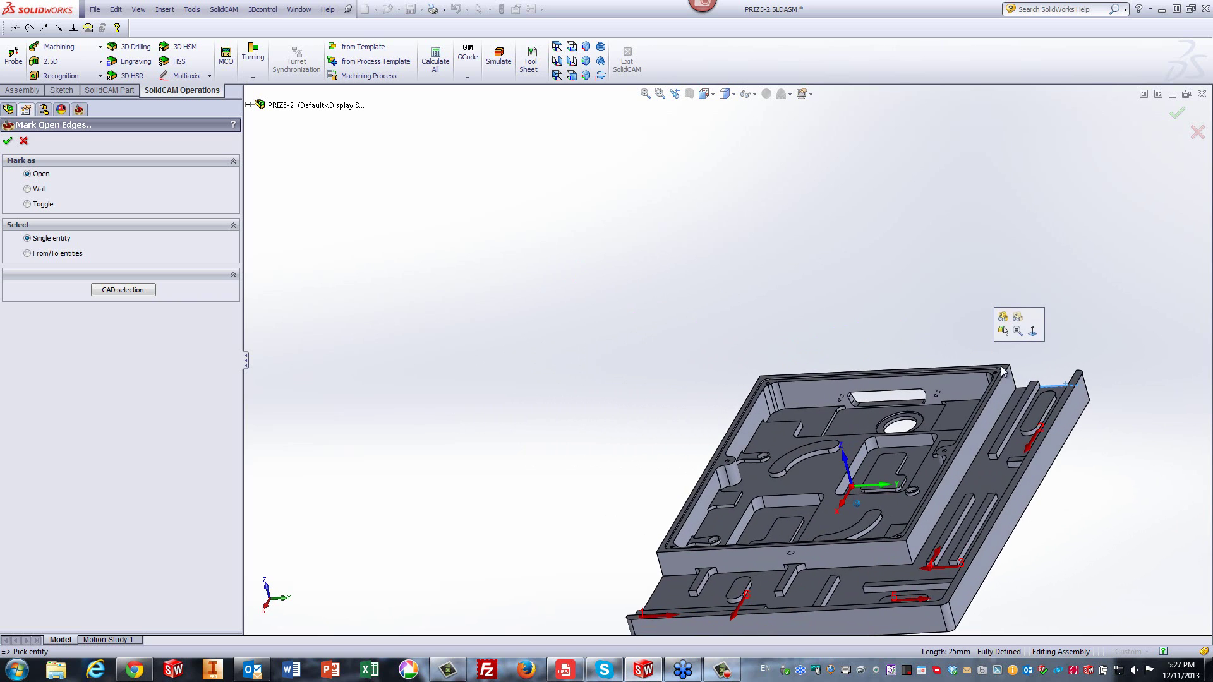
pyautogui.scroll(-5, 995, 379)
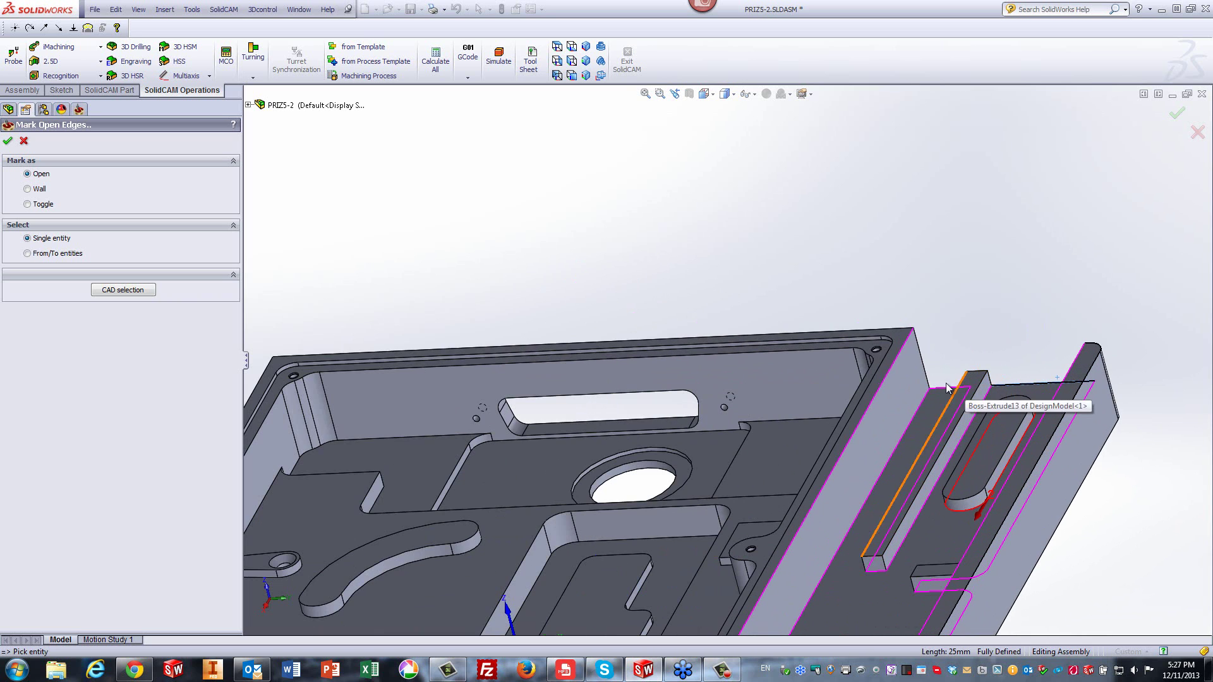
pyautogui.click(946, 392)
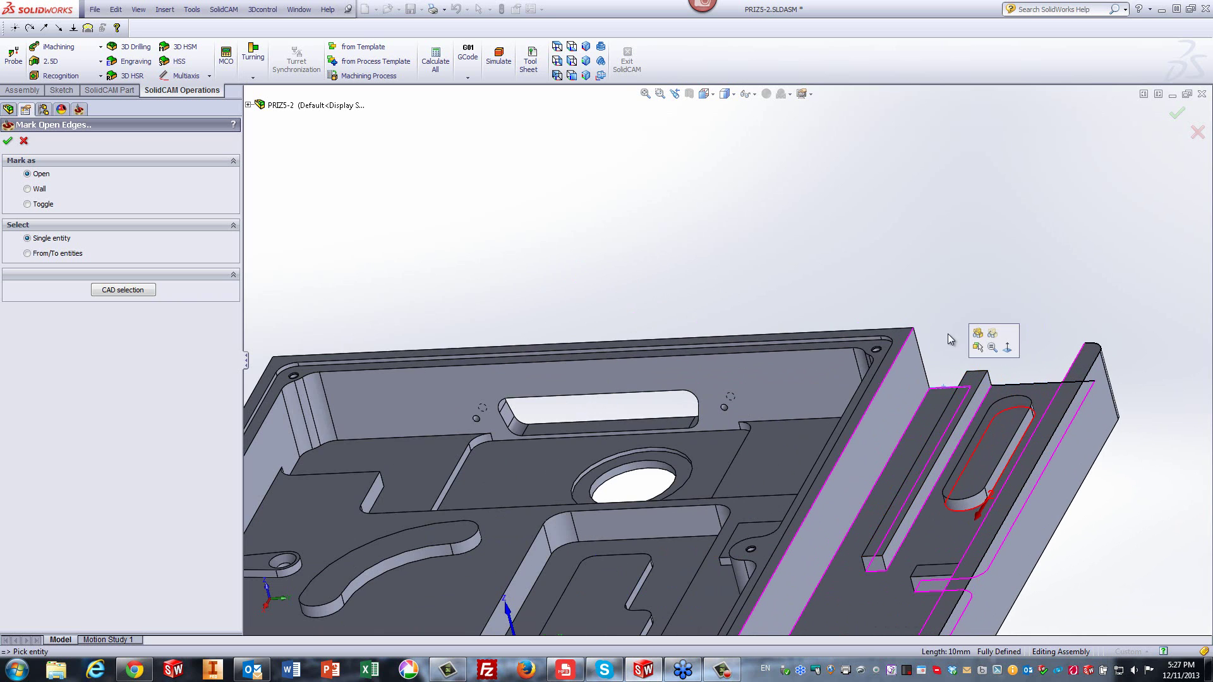
pyautogui.moveTo(912, 320); pyautogui.dragTo(701, 269, button='middle')
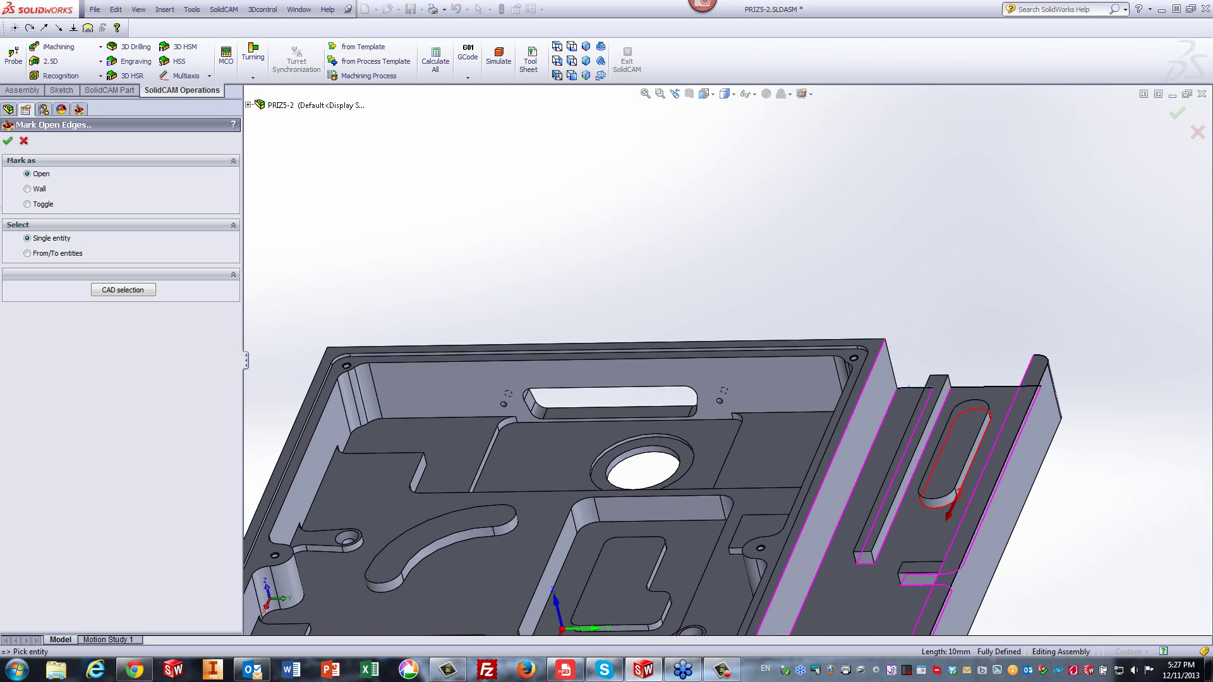
pyautogui.click(9, 141)
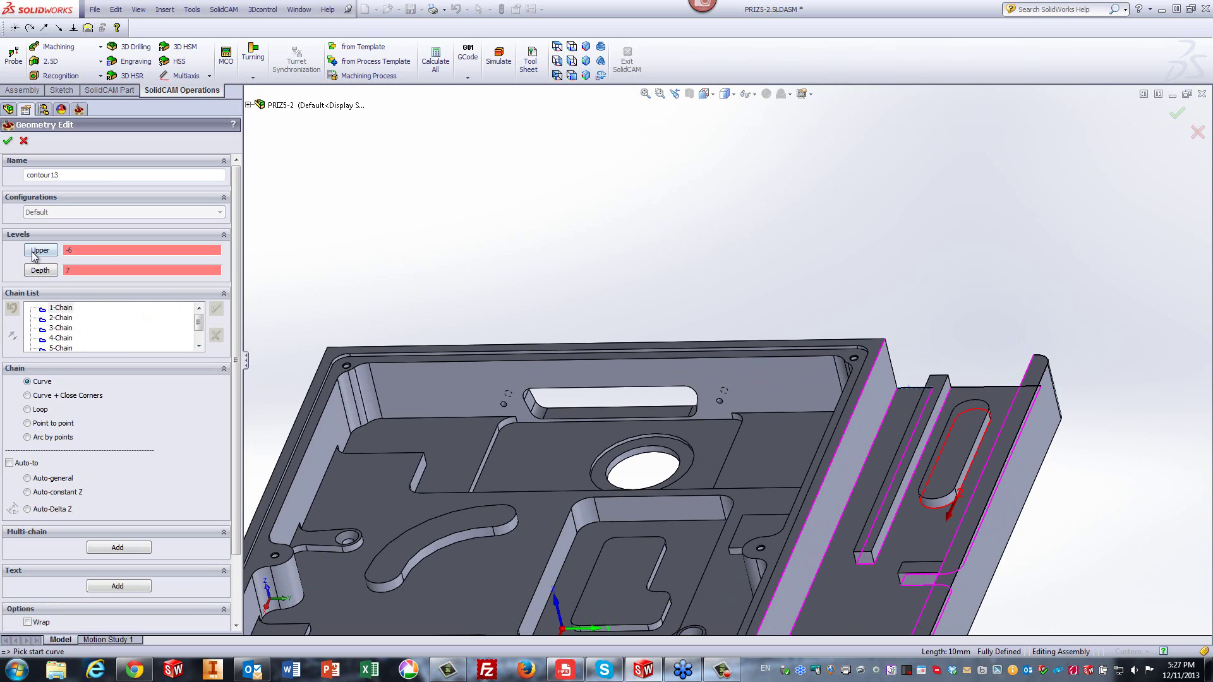
# - Set contour13's upper level to Z -13 from the slot-shaped island's top and its lower level from the floor's inner corner, and finish the geometry
pyautogui.click(38, 251)
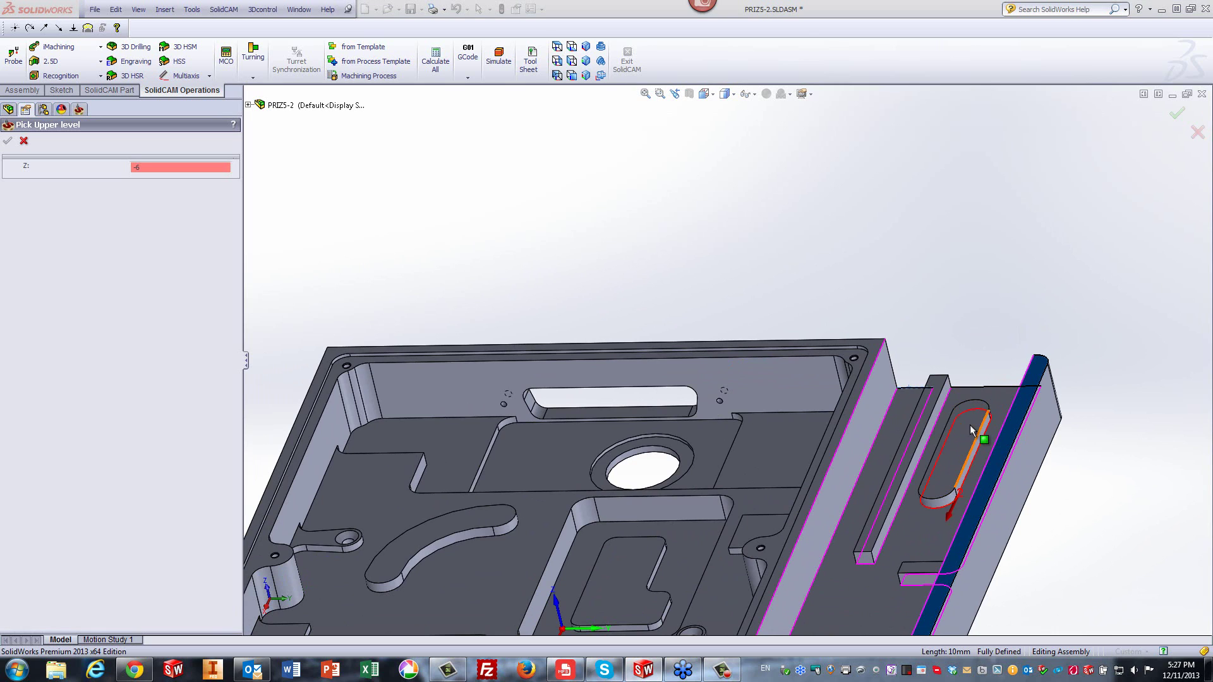
pyautogui.click(971, 425)
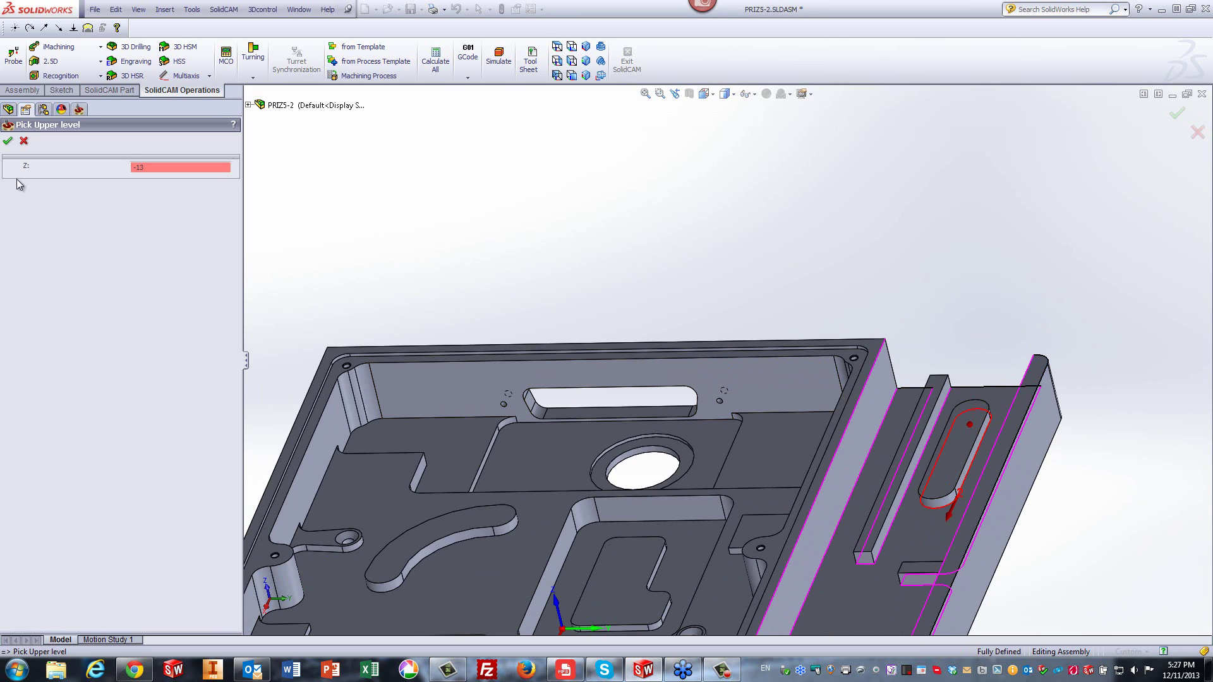
pyautogui.click(8, 142)
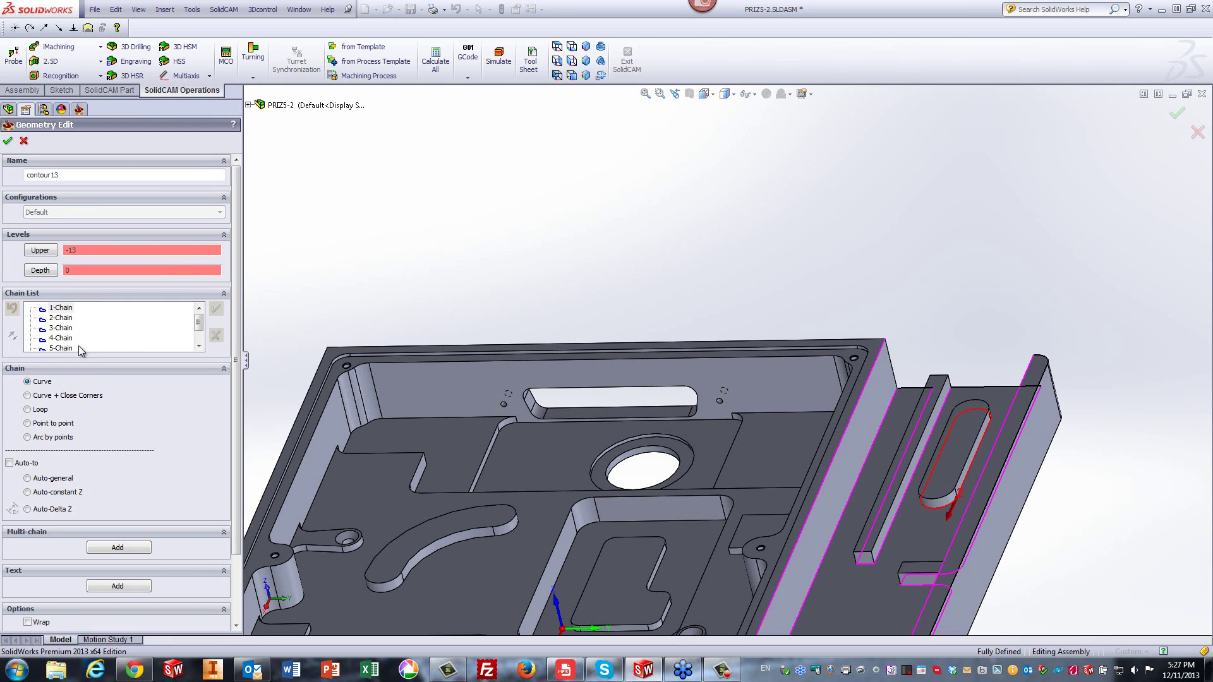
pyautogui.click(49, 271)
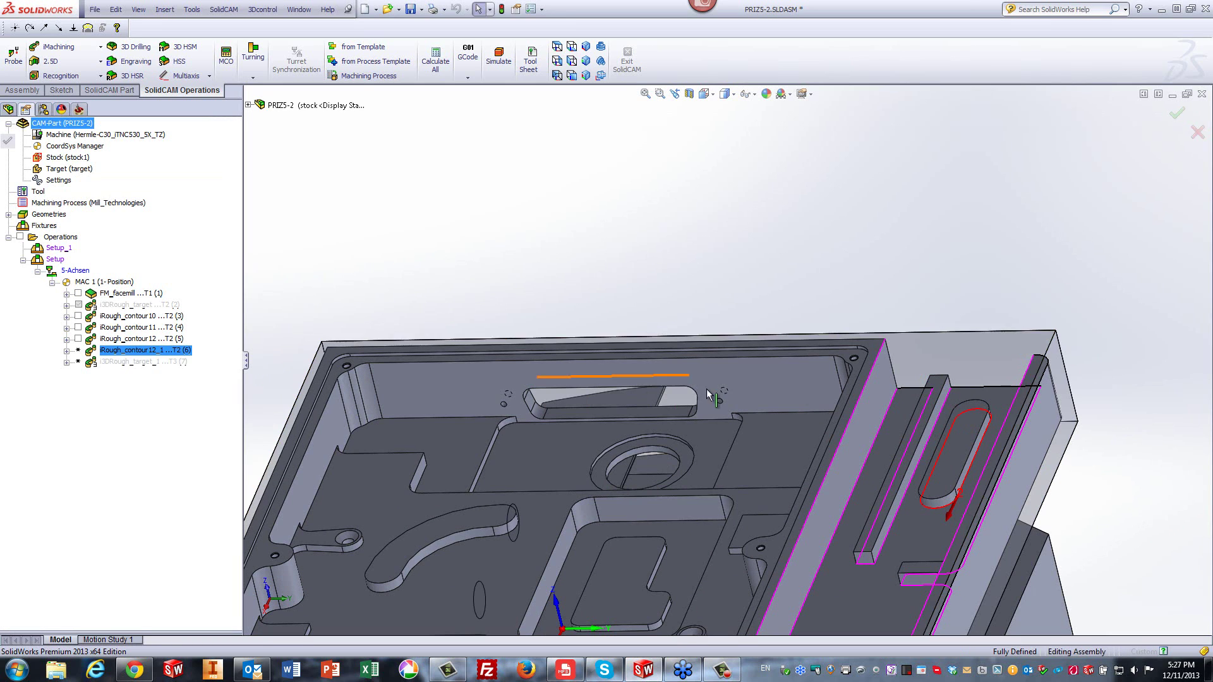
pyautogui.click(898, 389)
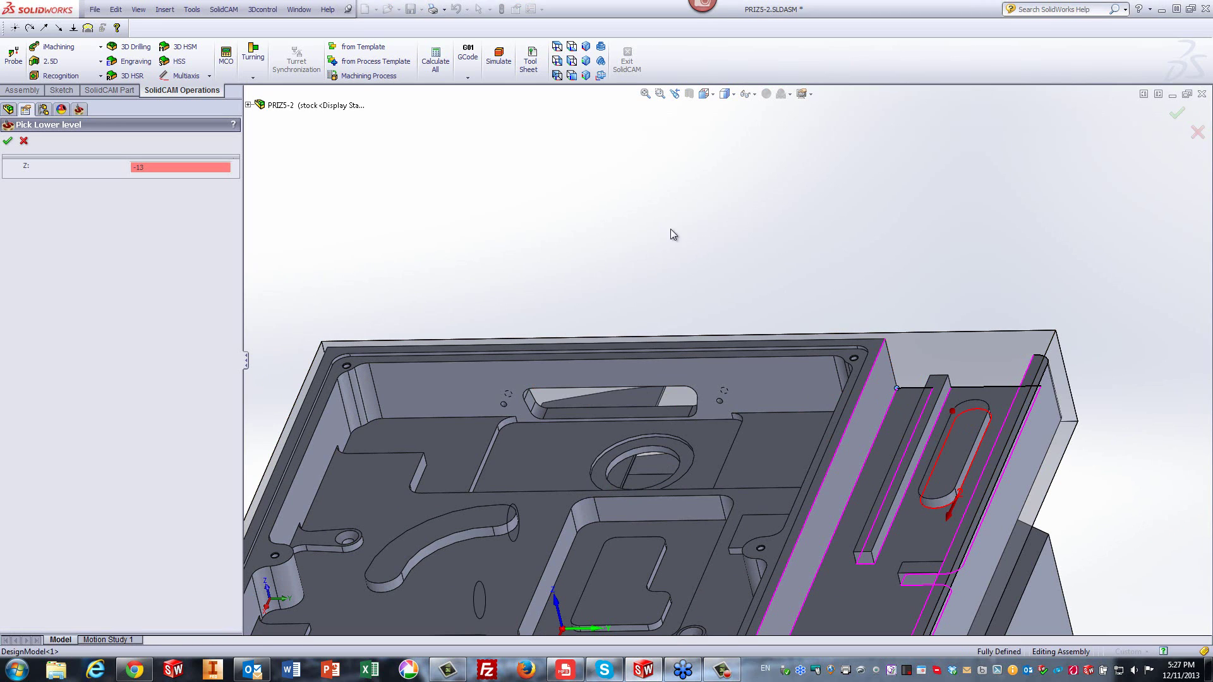
pyautogui.click(7, 141)
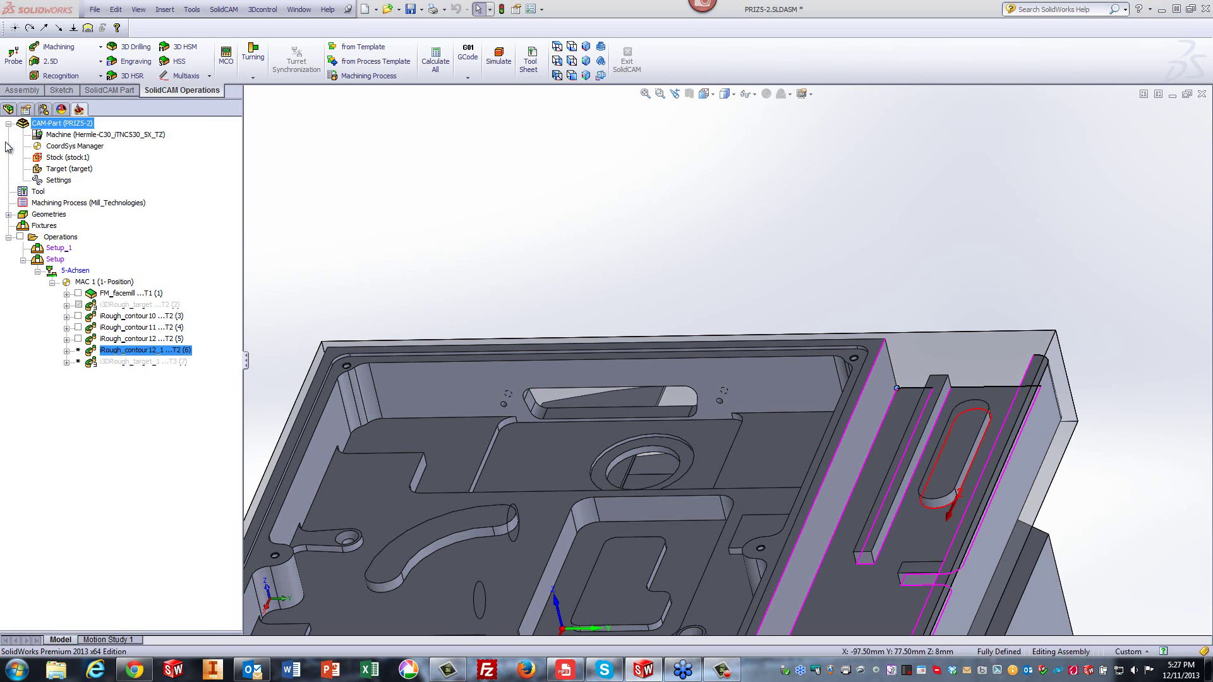
pyautogui.click(7, 142)
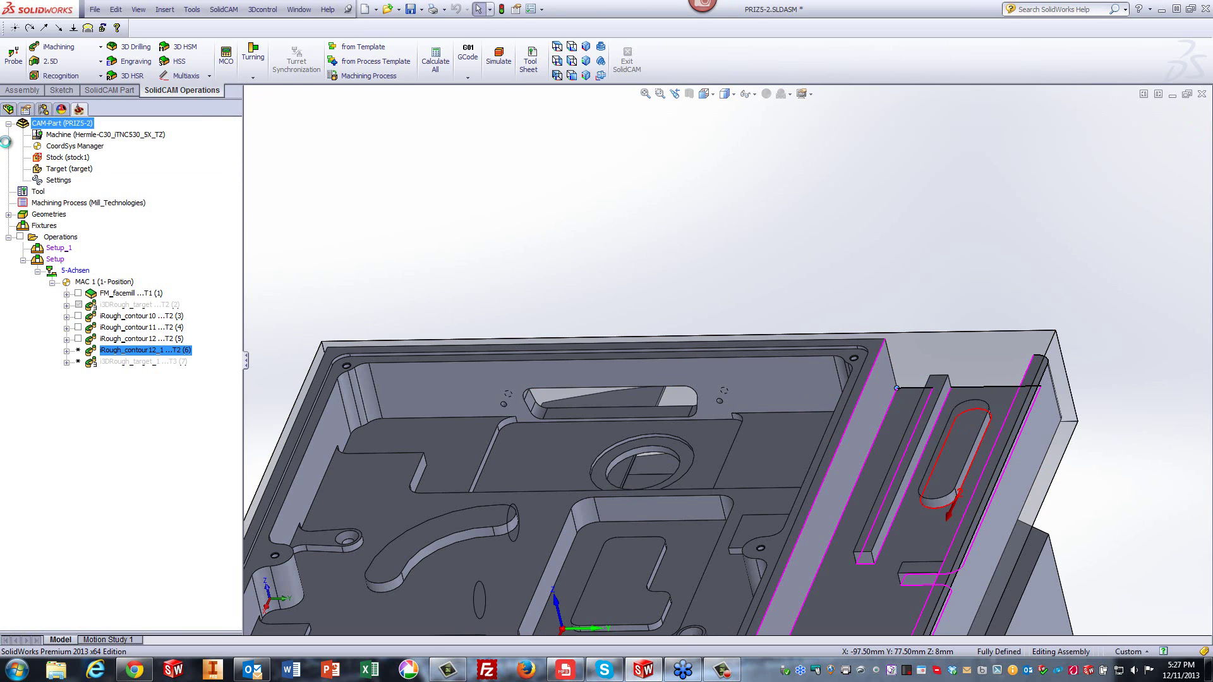
# - Save and calculate the iRough operation with contour13, and create a copy of it
pyautogui.click(241, 435)
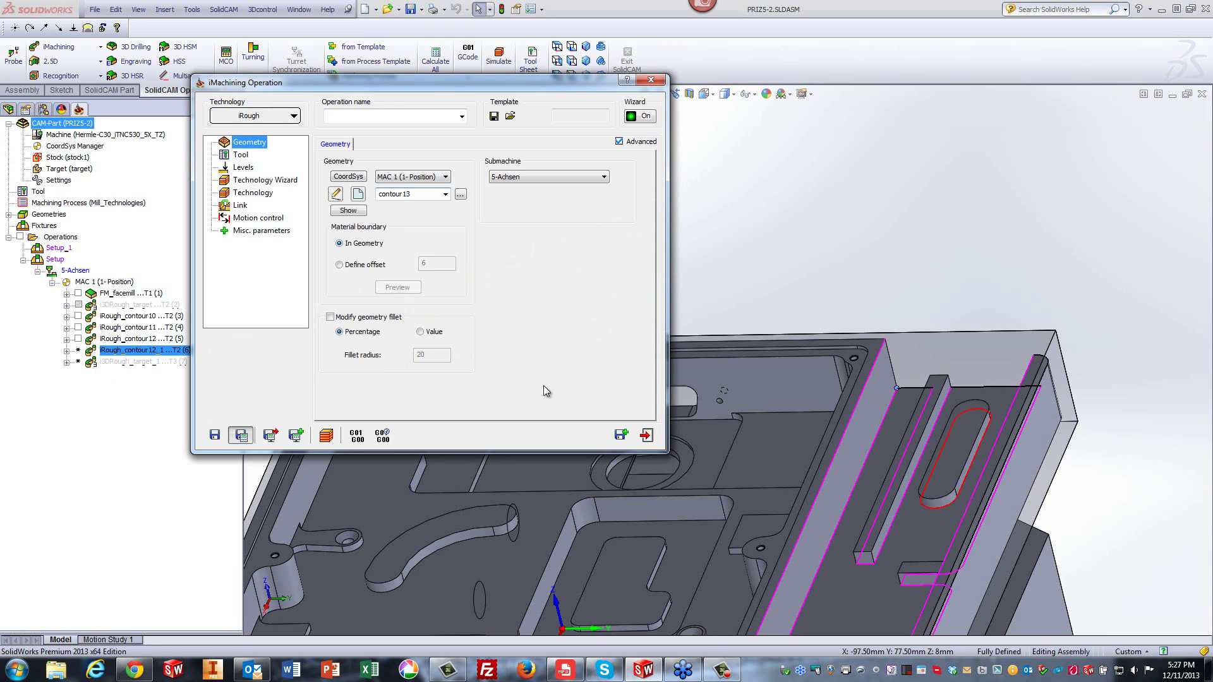
pyautogui.click(404, 160)
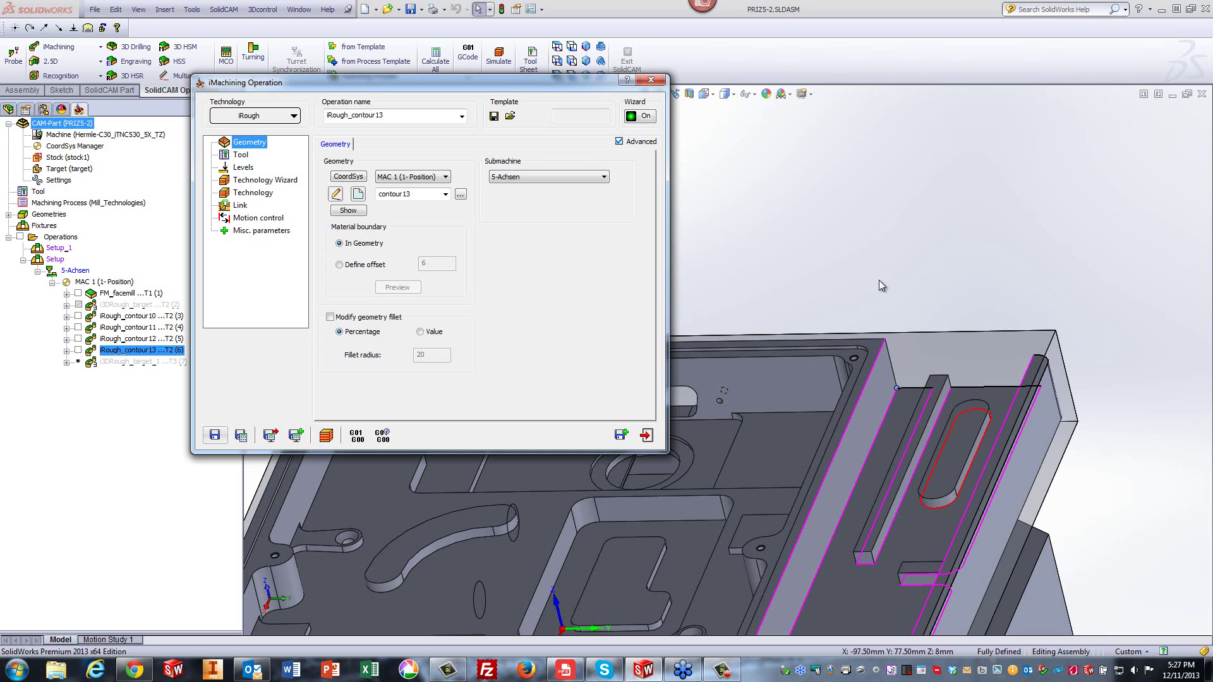
pyautogui.click(621, 435)
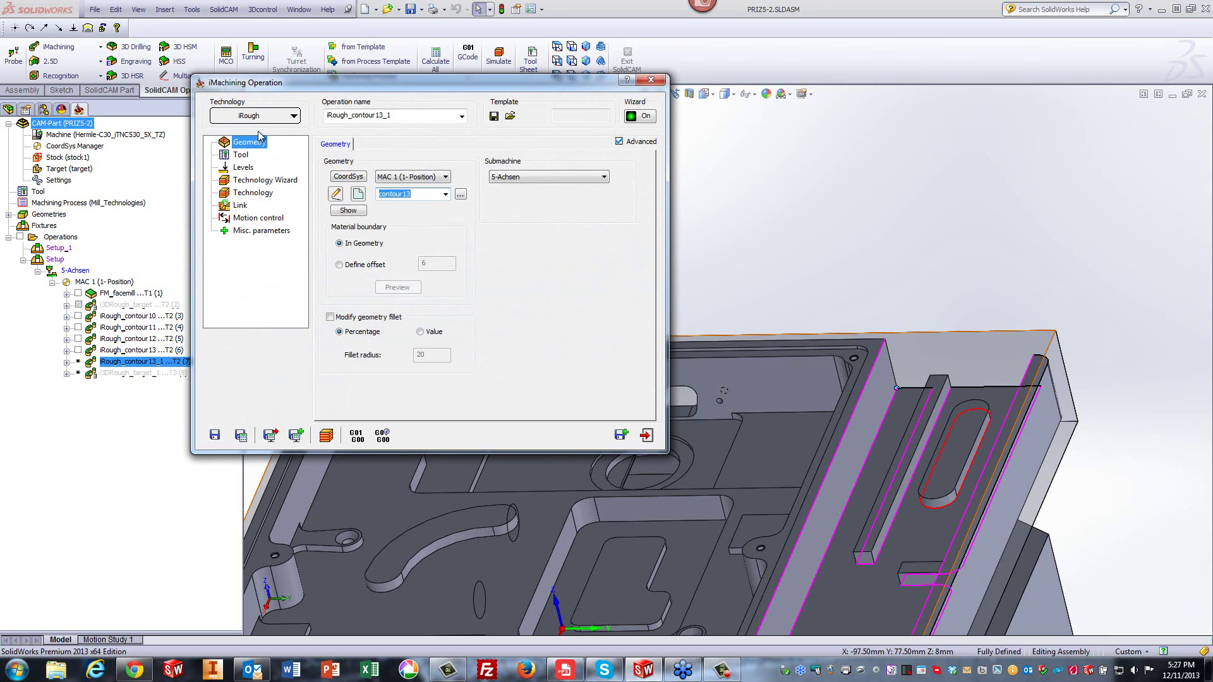
# - Change the copied operation's technology to iRest, and duplicate the 6 mm end mill in its tool table
pyautogui.click(259, 117)
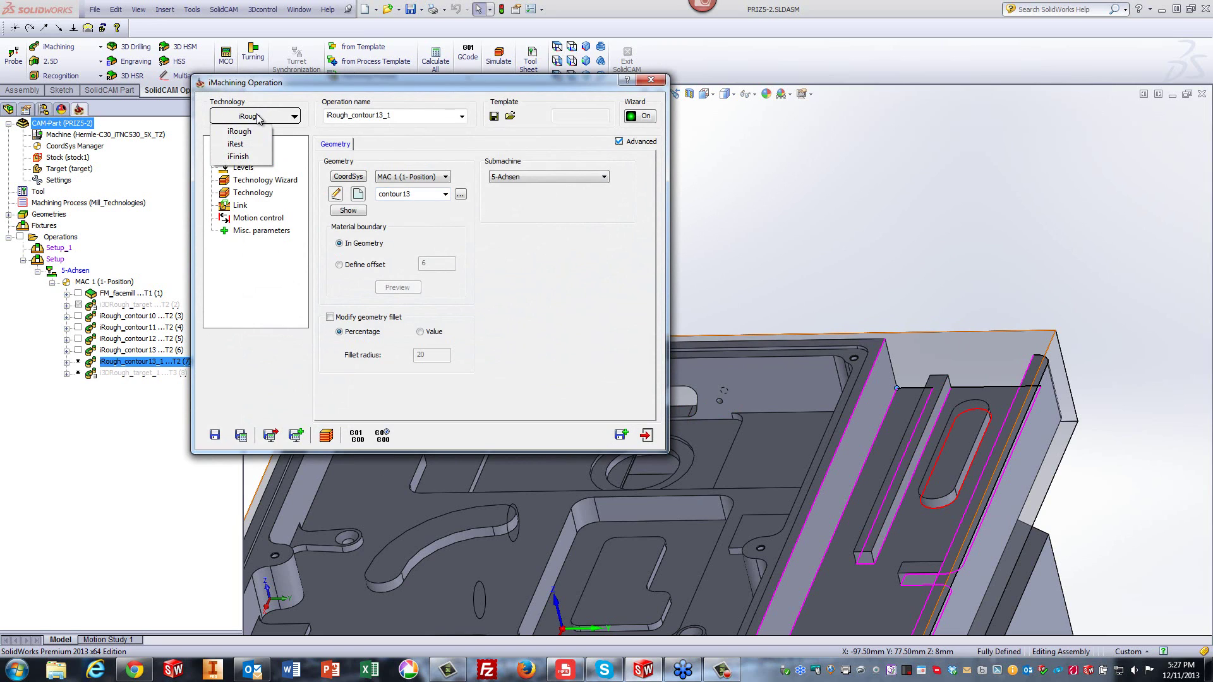
pyautogui.click(233, 145)
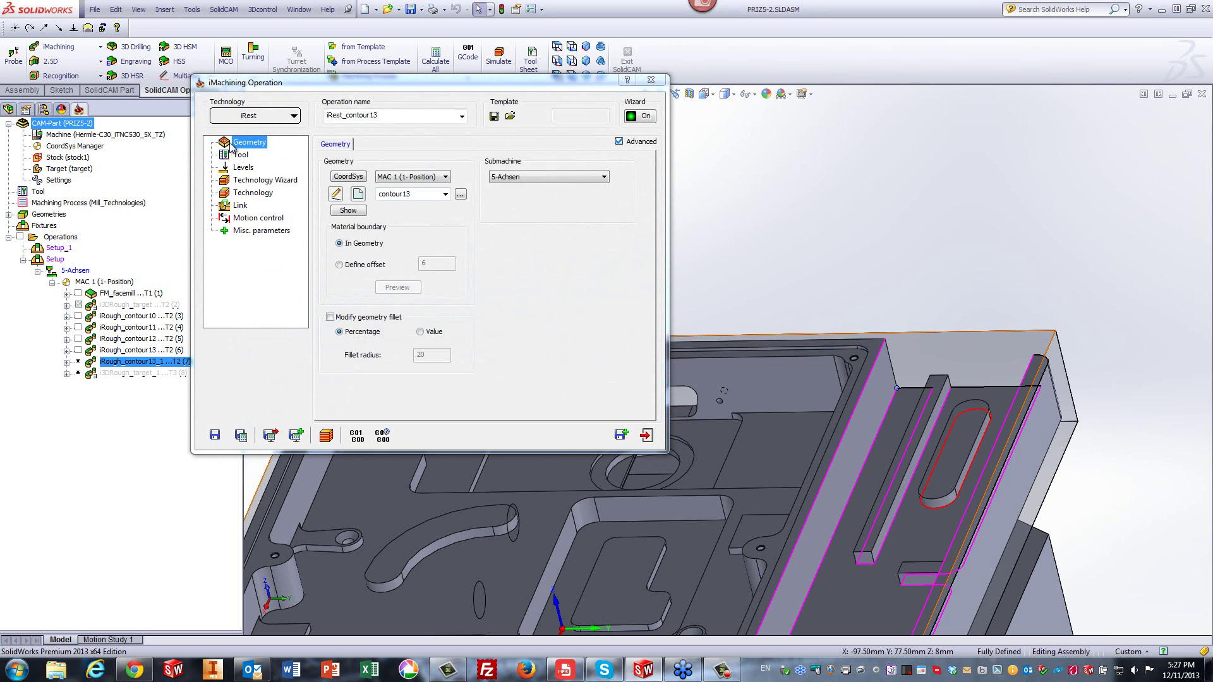
pyautogui.click(245, 155)
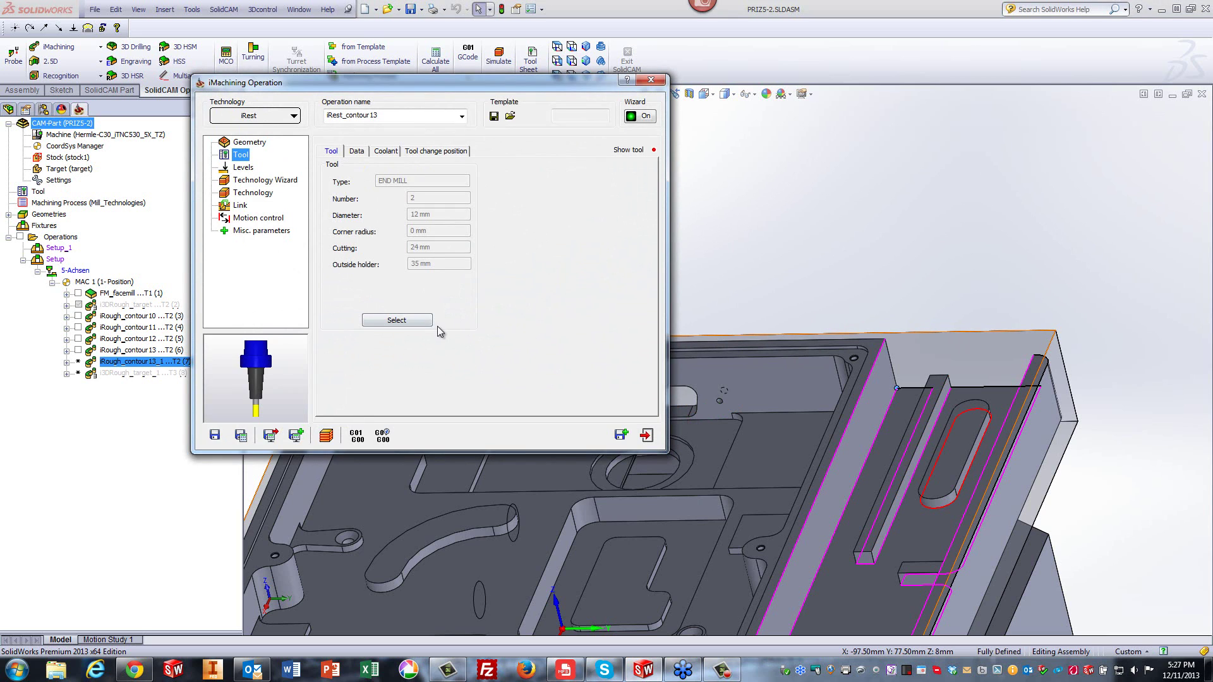
pyautogui.click(431, 321)
pyautogui.click(281, 226)
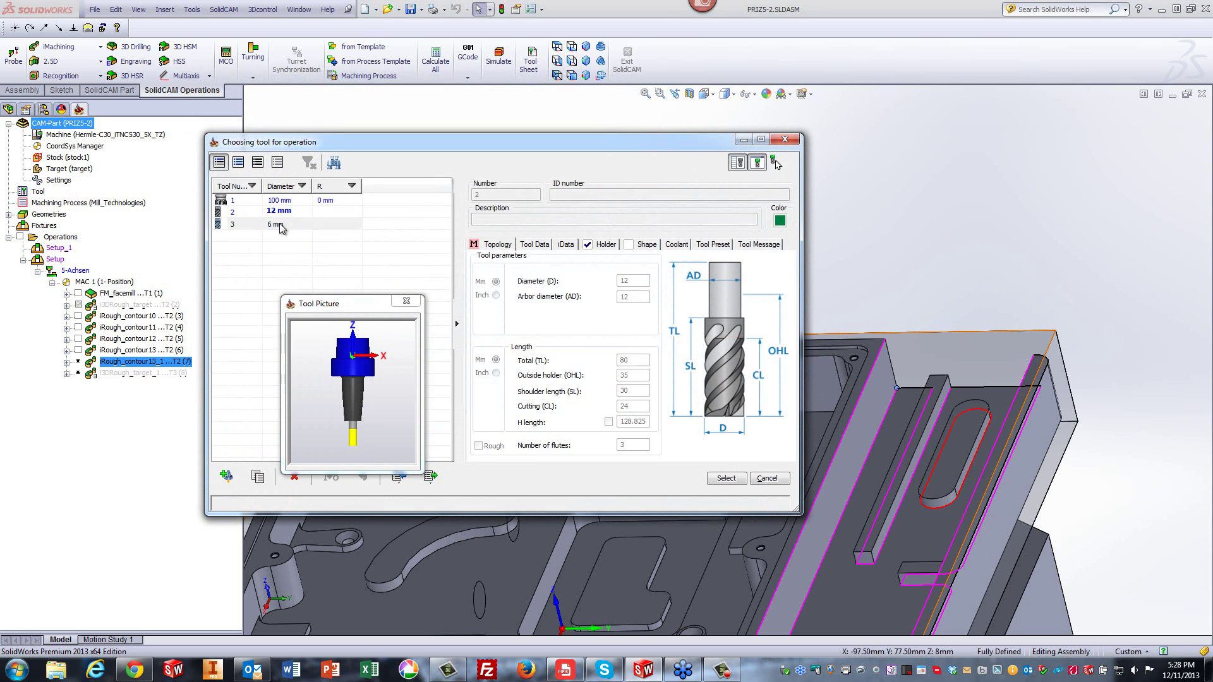
pyautogui.click(256, 477)
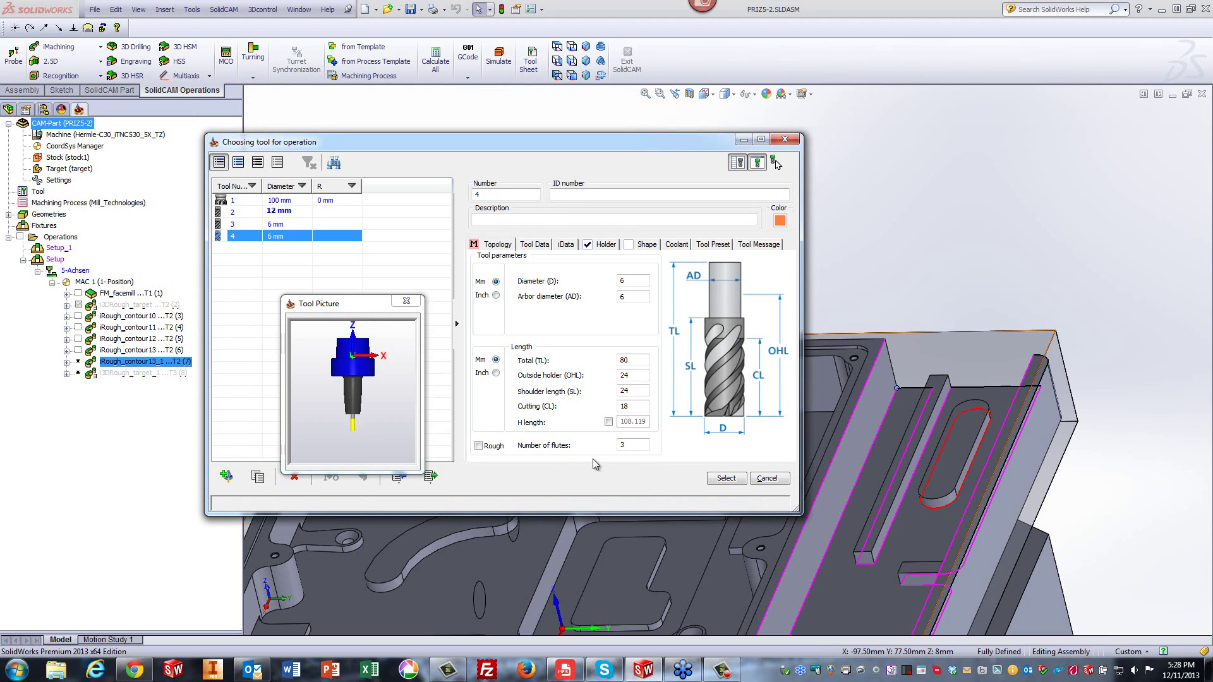
# - Assign the 6 mm end mill, tool 3, to iRest_contour13, and save, calculate and close the operation
pyautogui.click(280, 228)
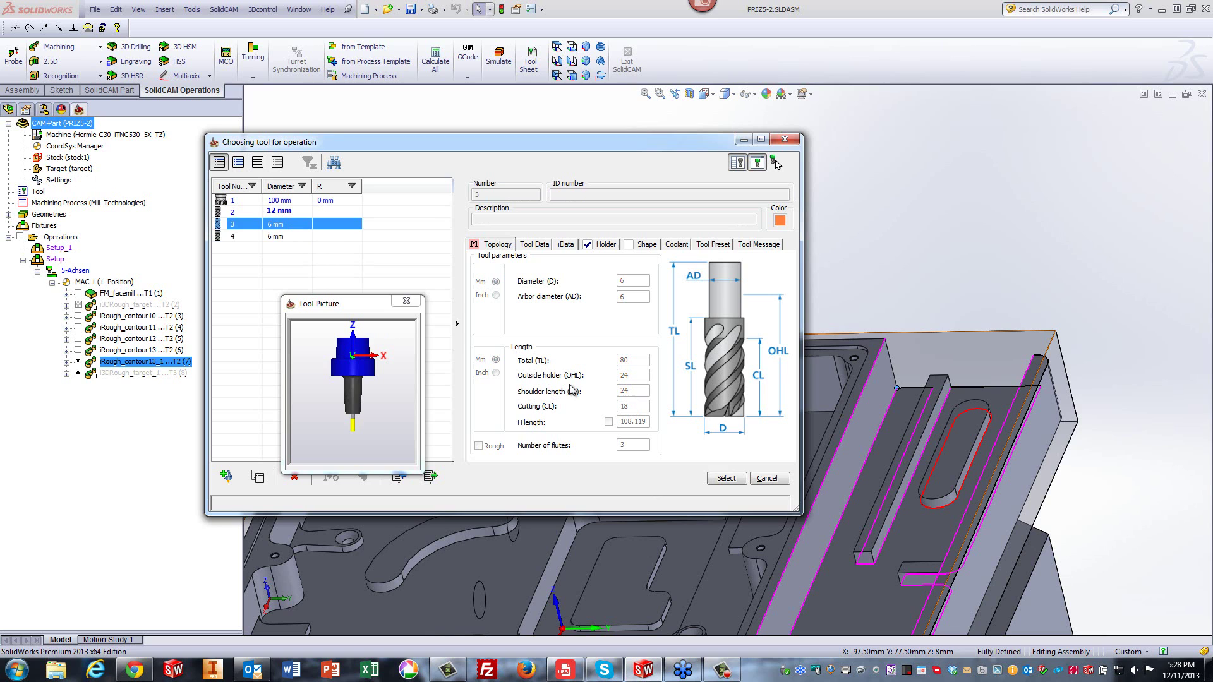
pyautogui.click(723, 478)
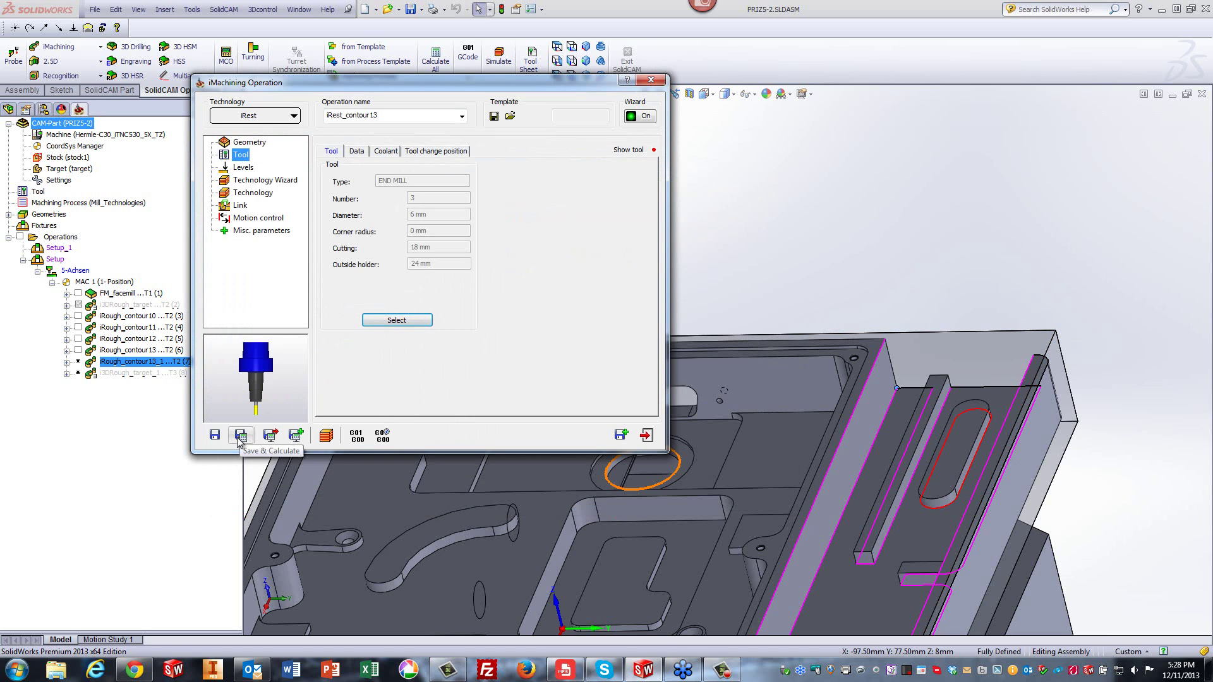
pyautogui.click(240, 435)
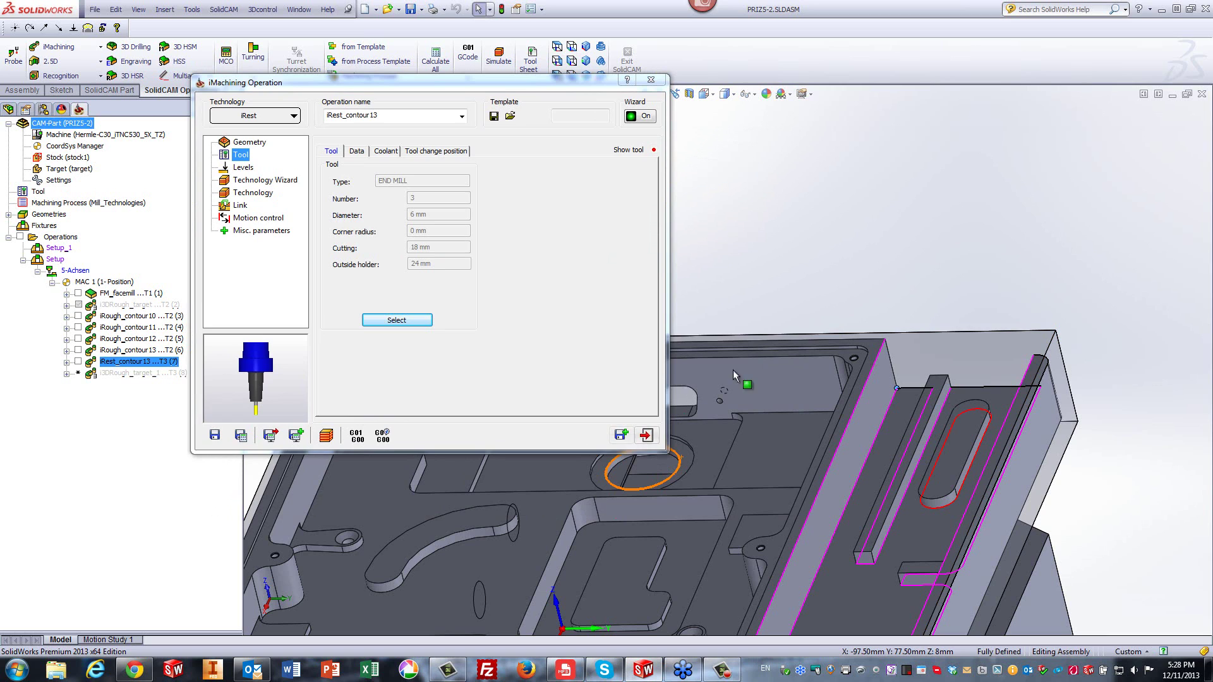
pyautogui.click(646, 435)
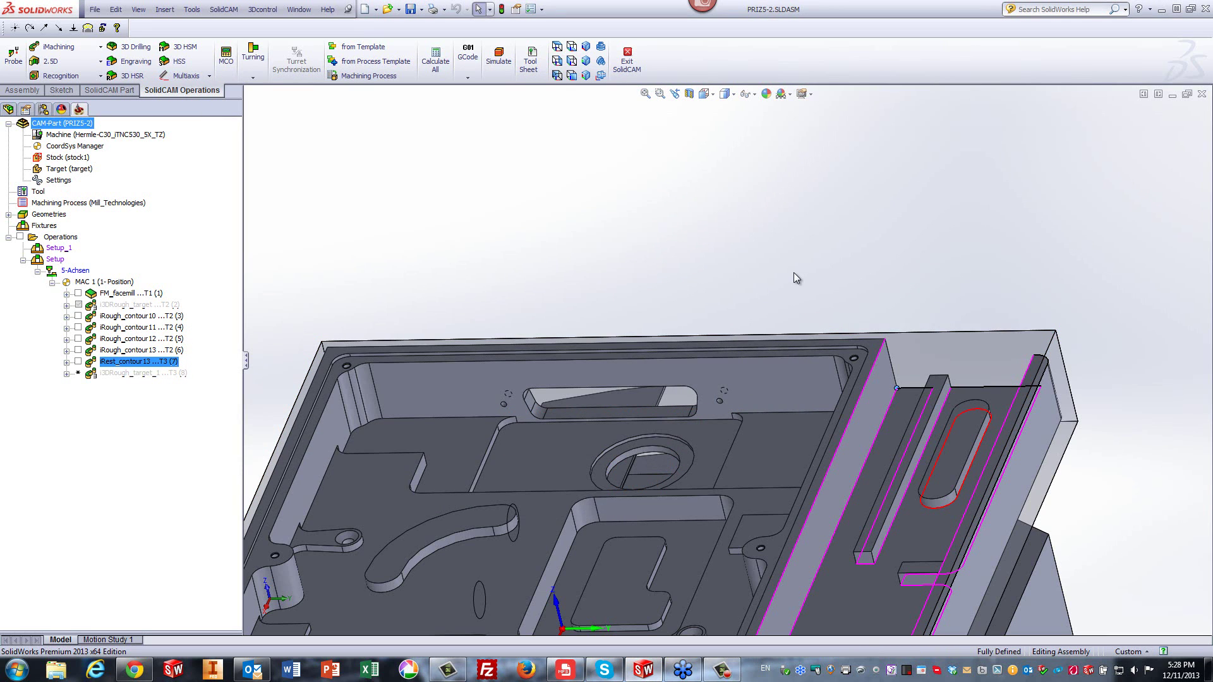
# - Activate the Default configuration, and start a new 2D iMachining operation with a new geometry
pyautogui.click(41, 110)
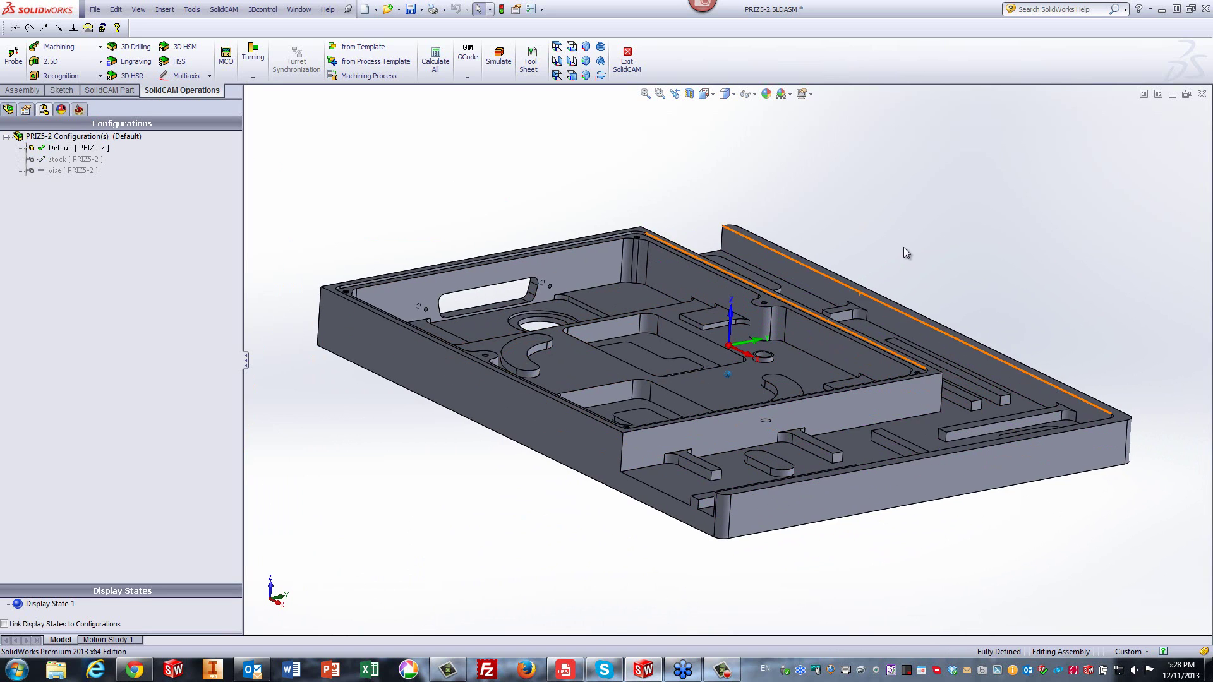
pyautogui.click(79, 109)
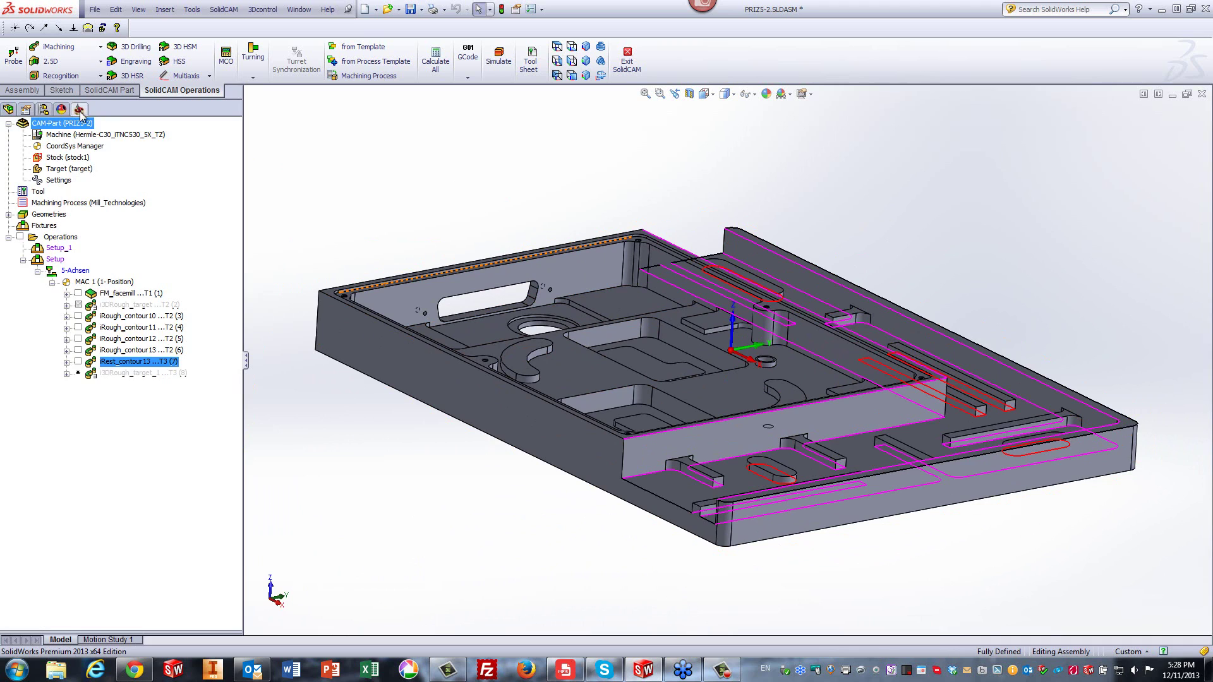
pyautogui.click(60, 48)
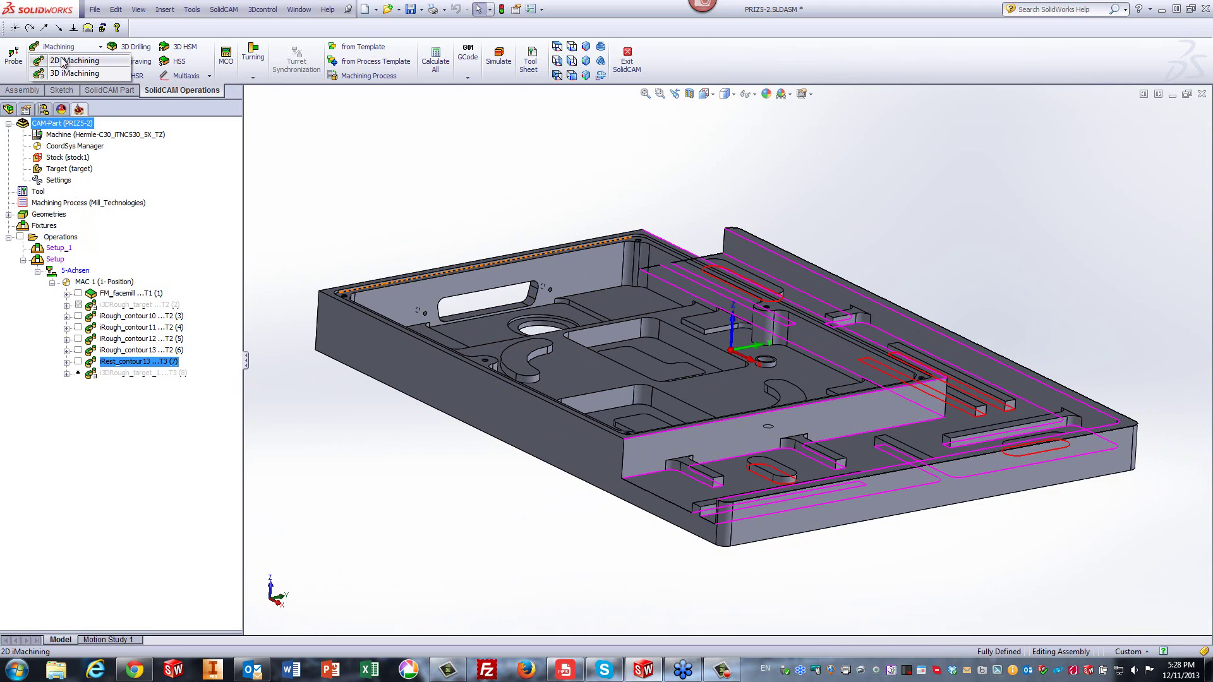
pyautogui.click(62, 61)
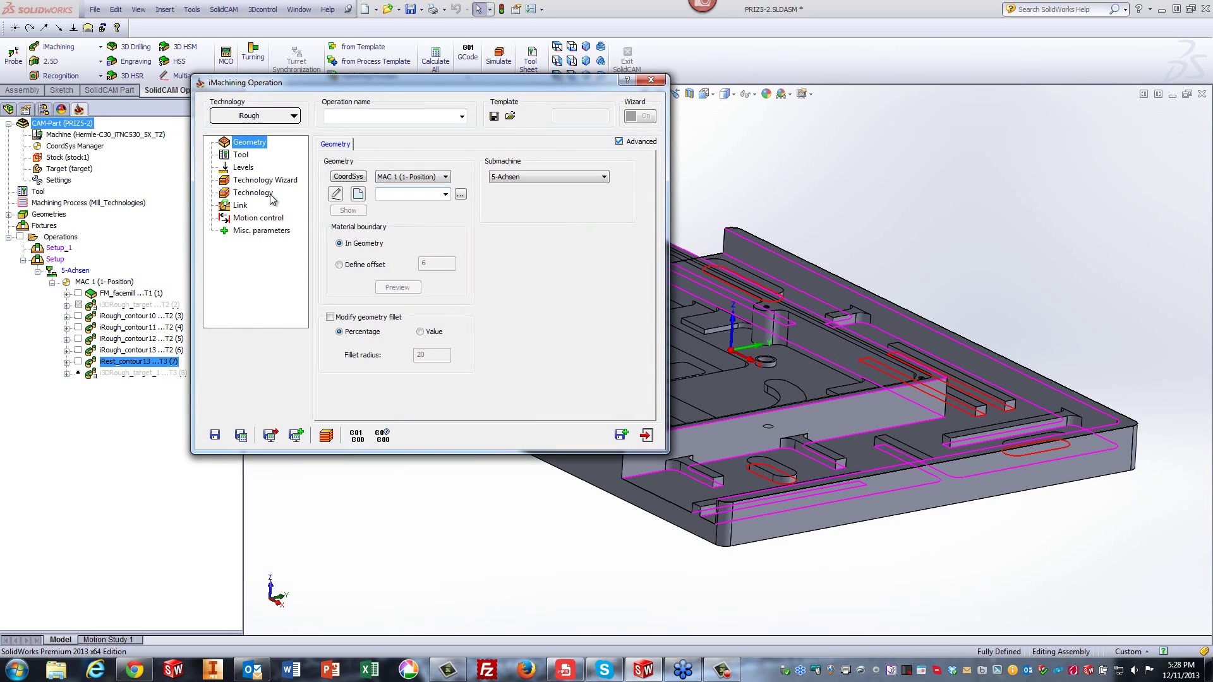
pyautogui.click(357, 194)
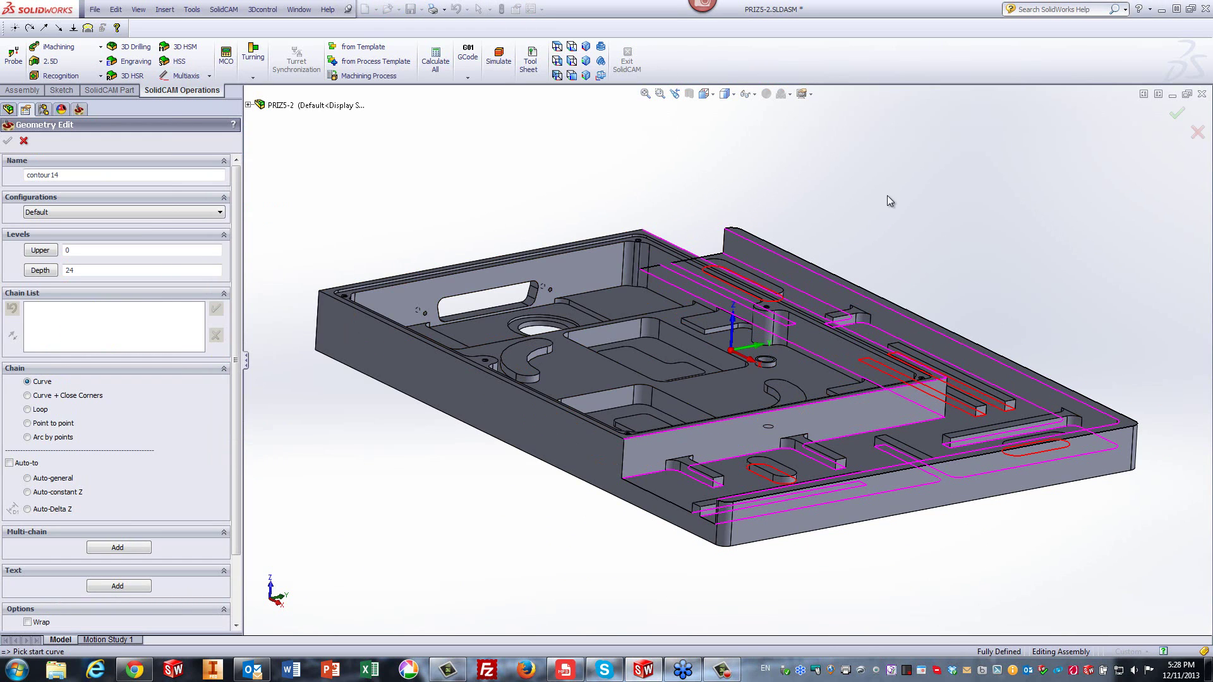
# - Add the large pocket's upper inner outline as a chain of contour14, using Auto-constant Z from its long inner edge
pyautogui.moveTo(889, 188); pyautogui.dragTo(887, 206, button='middle')
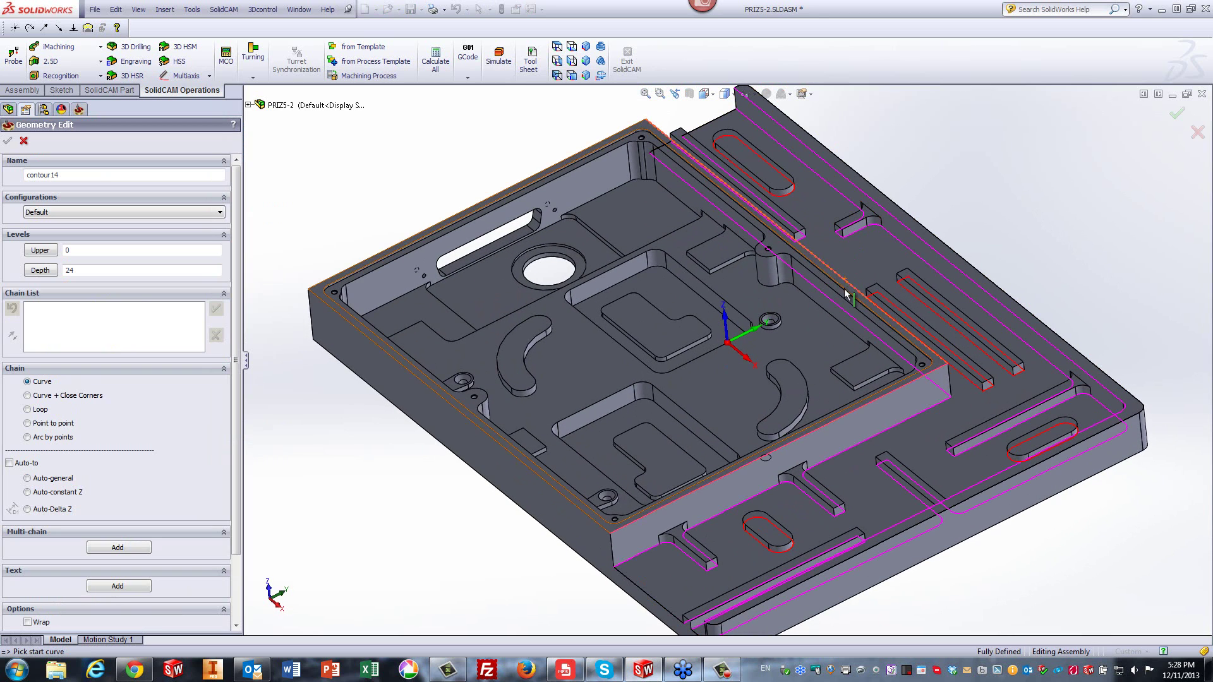
pyautogui.click(901, 353)
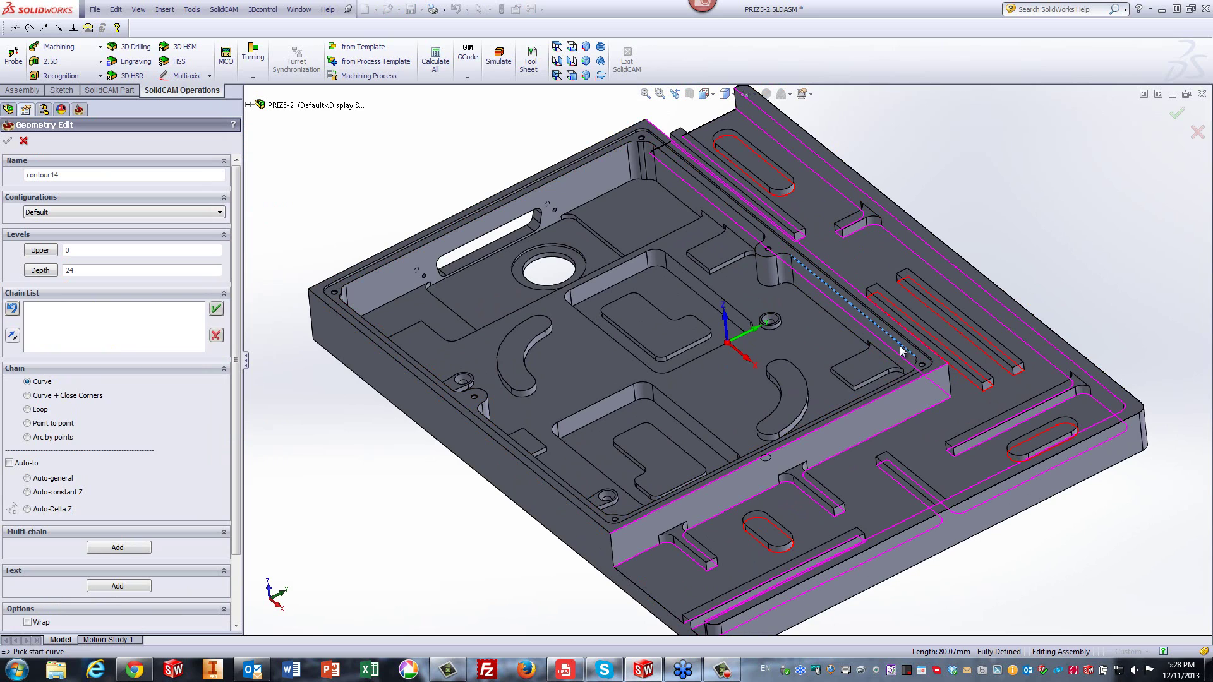
pyautogui.click(33, 496)
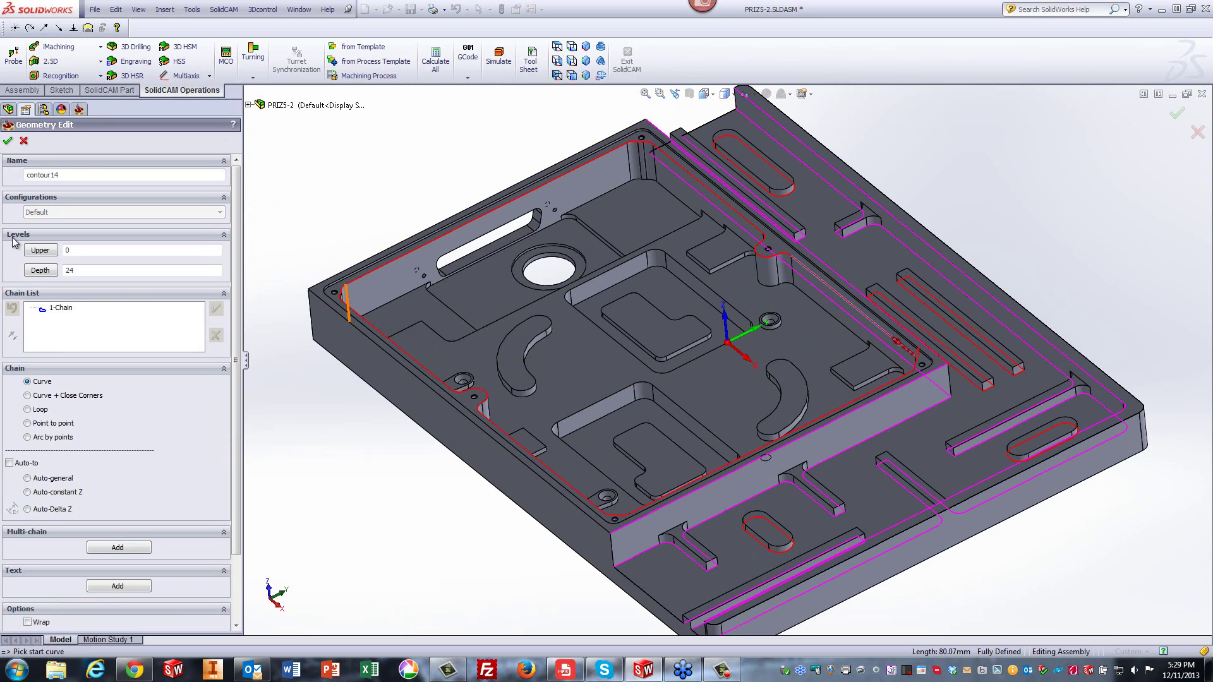
# - Set contour14's upper level to 0 from the pocket rim and its depth to 12 from the crescent island's top face, and accept the geometry
pyautogui.click(38, 251)
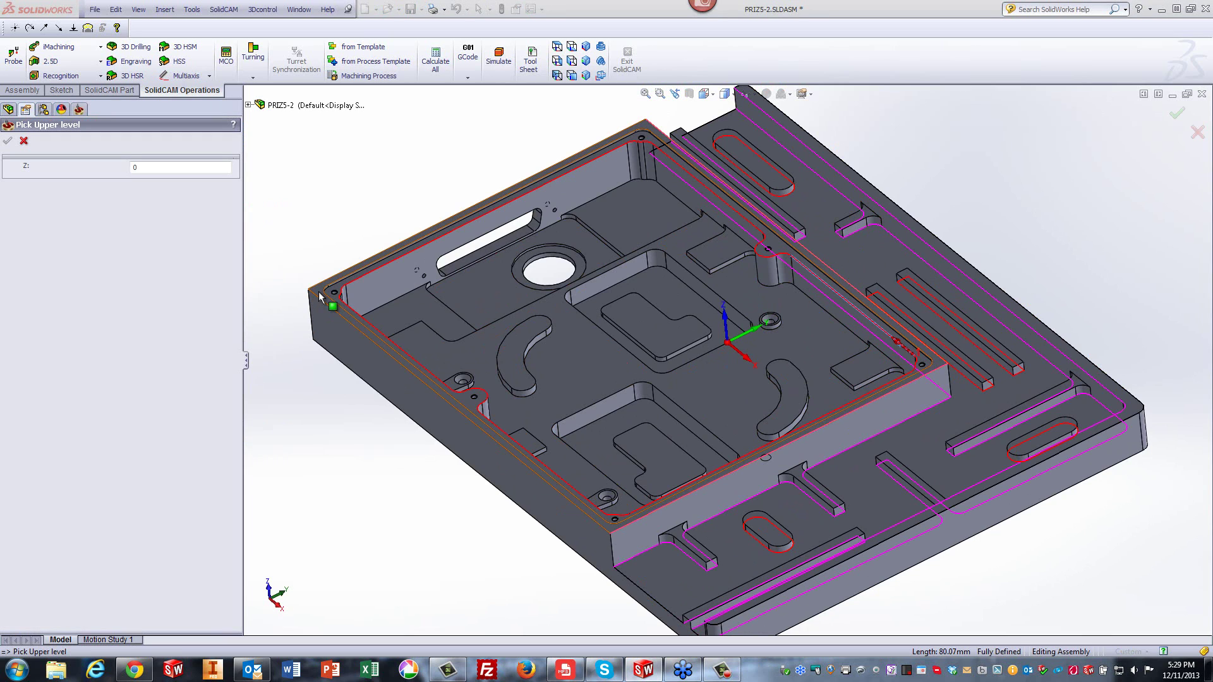
pyautogui.click(320, 297)
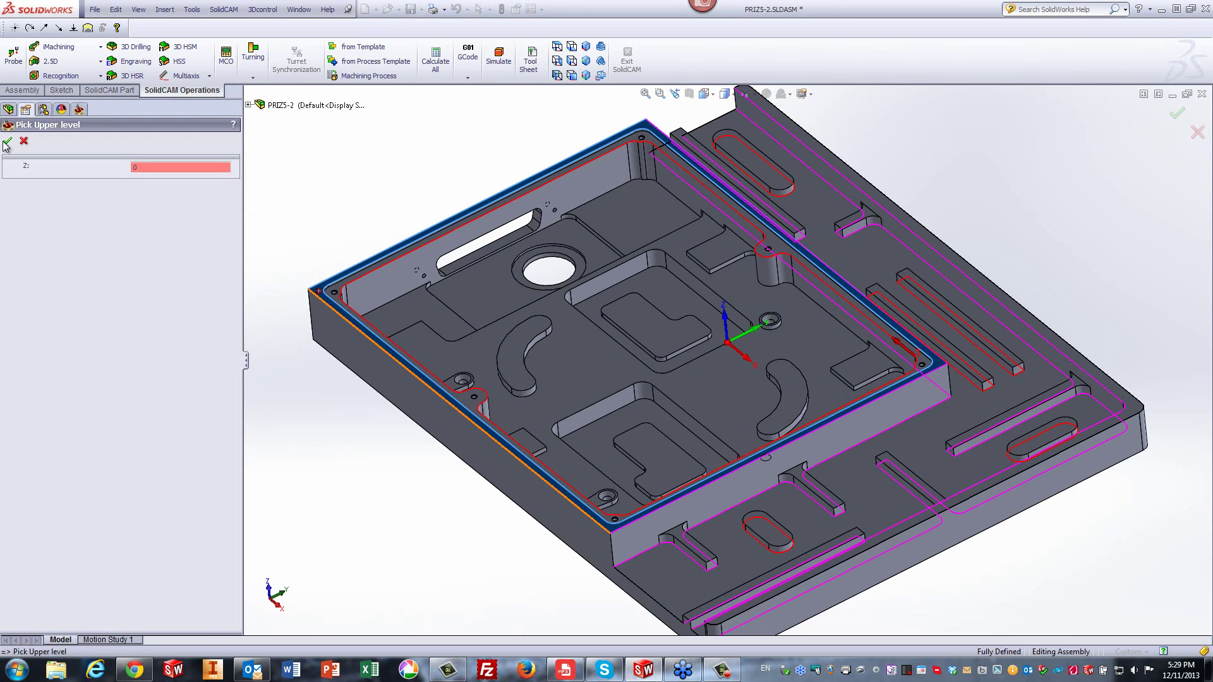
pyautogui.click(7, 142)
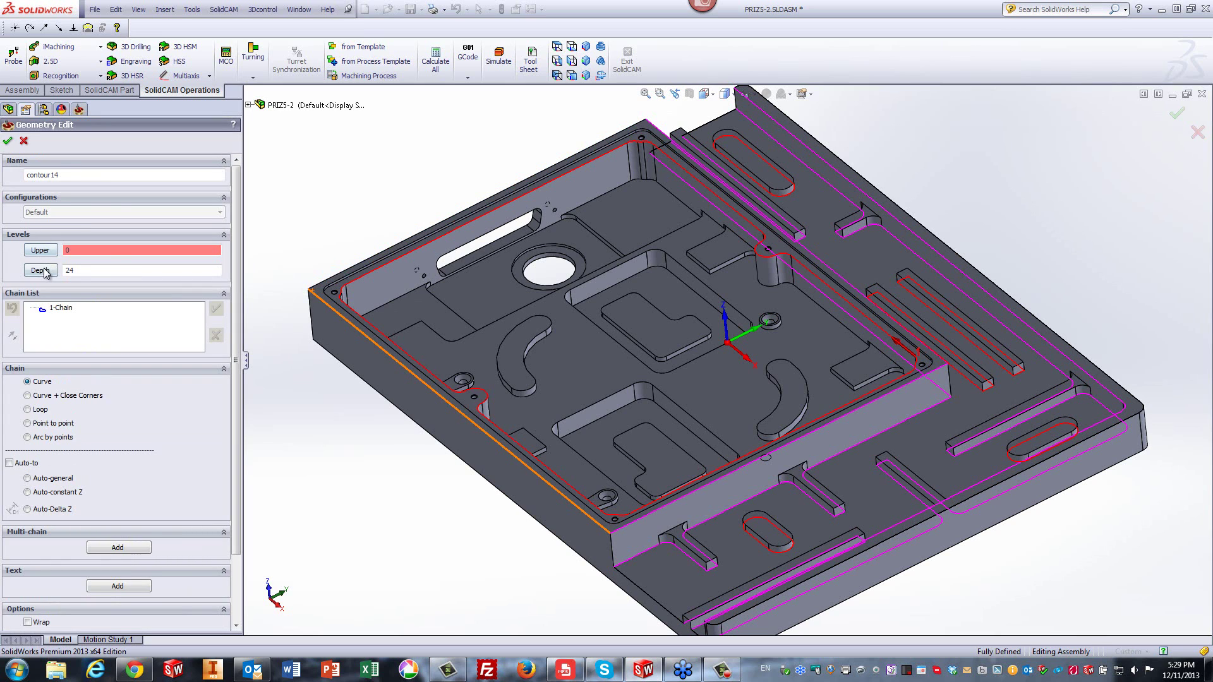
pyautogui.click(40, 271)
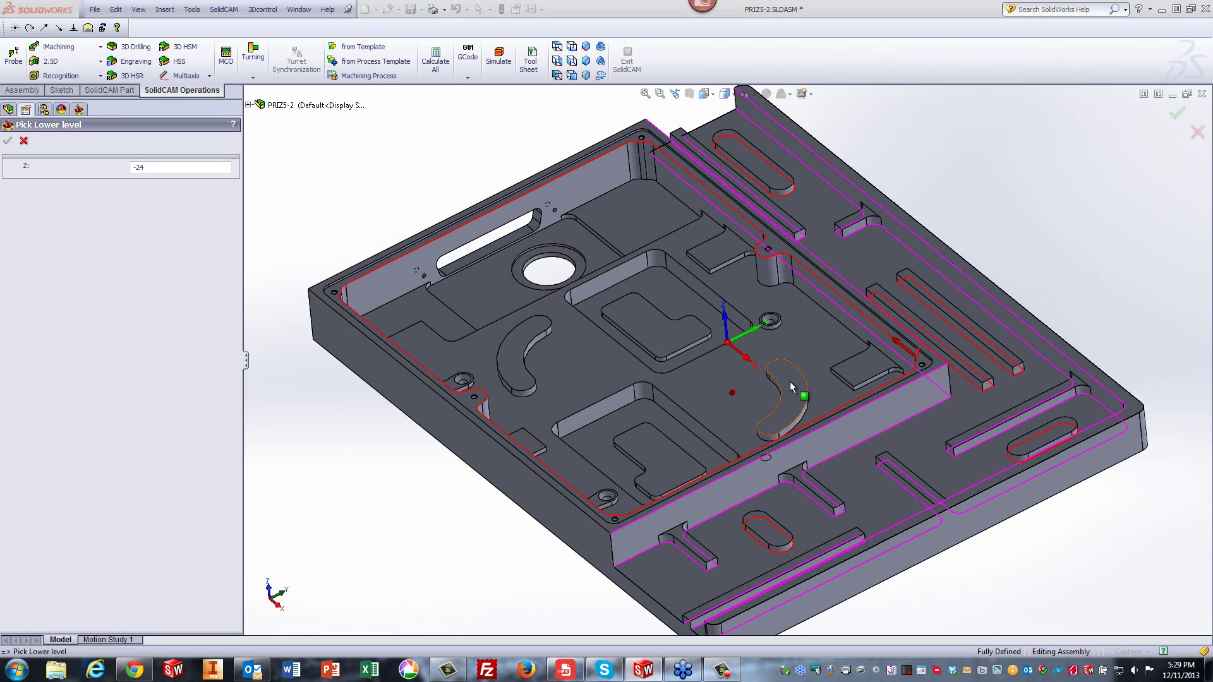
pyautogui.click(789, 383)
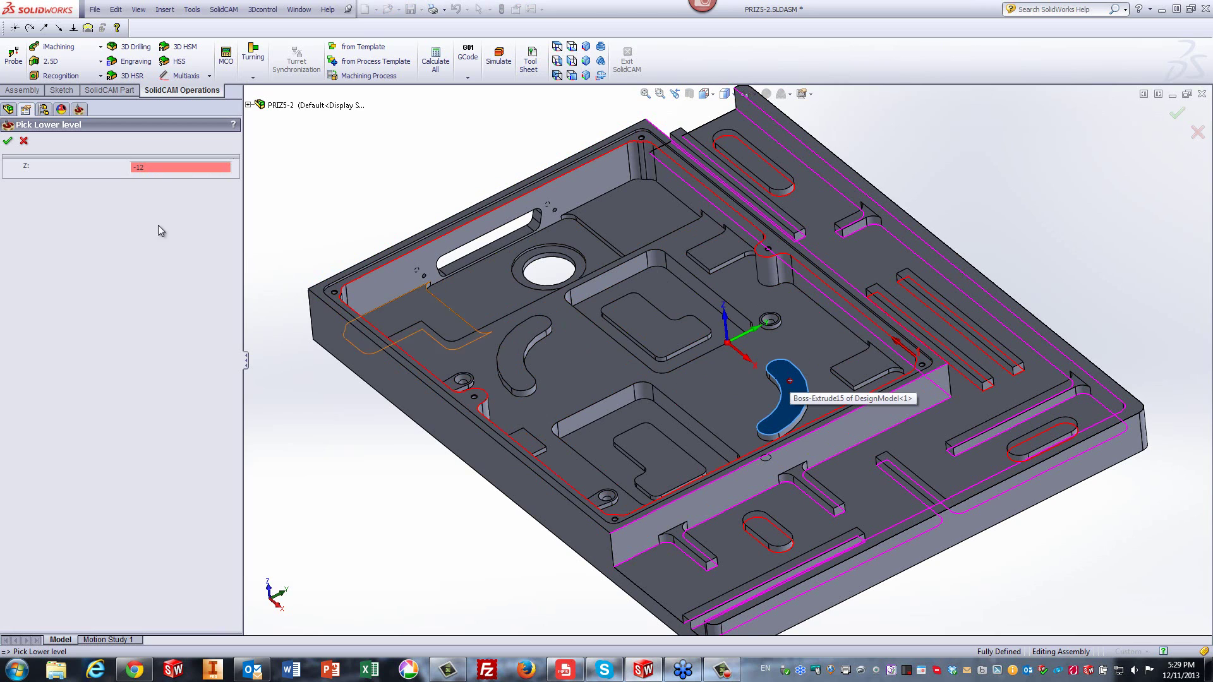
pyautogui.click(8, 141)
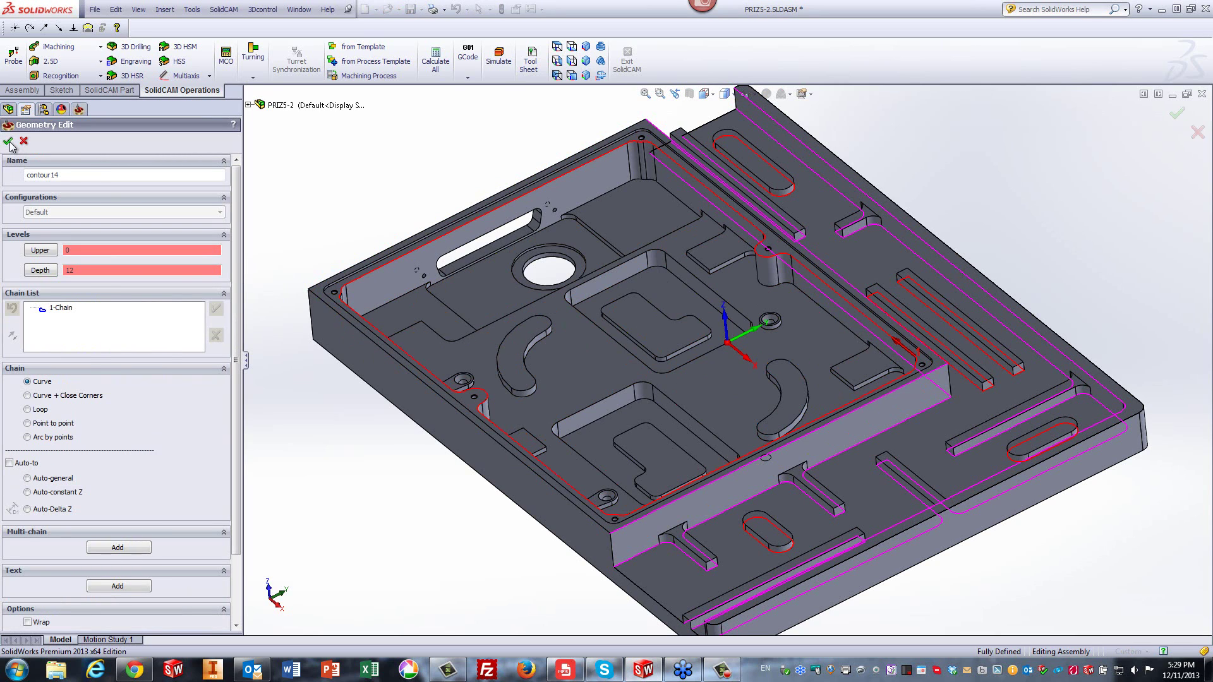
pyautogui.click(8, 142)
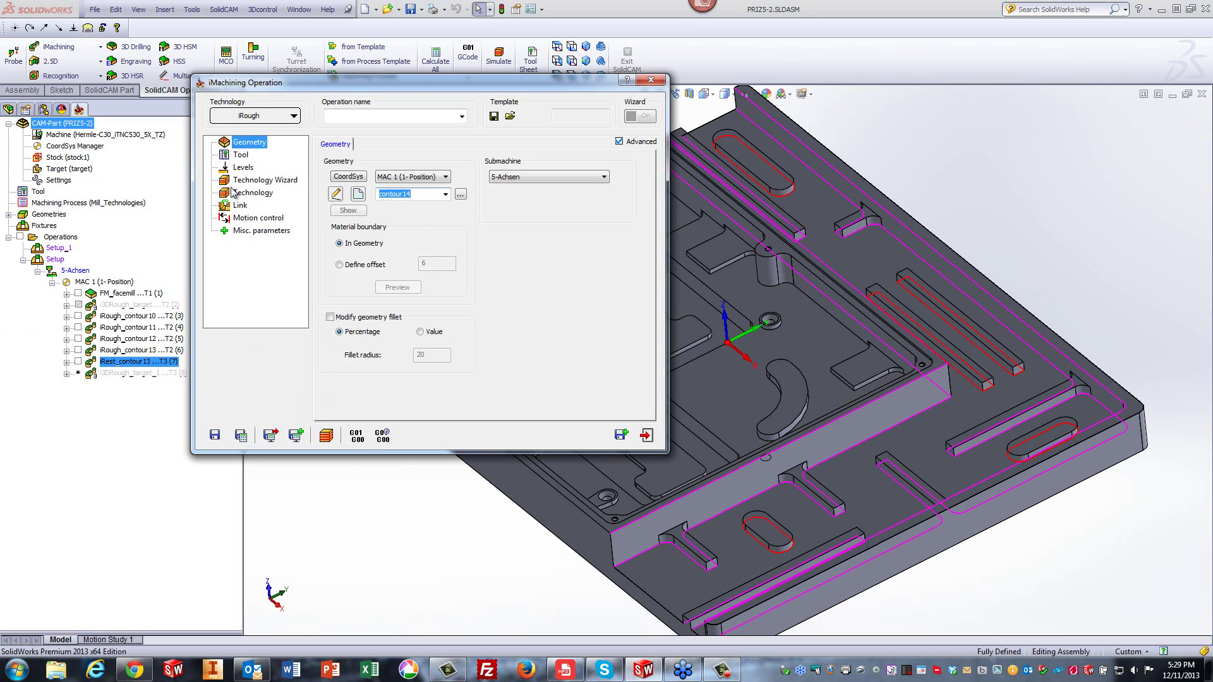
# - Assign the 12 mm end mill, tool 2, to iRough_contour14, save and calculate it, and copy the operation
pyautogui.click(240, 155)
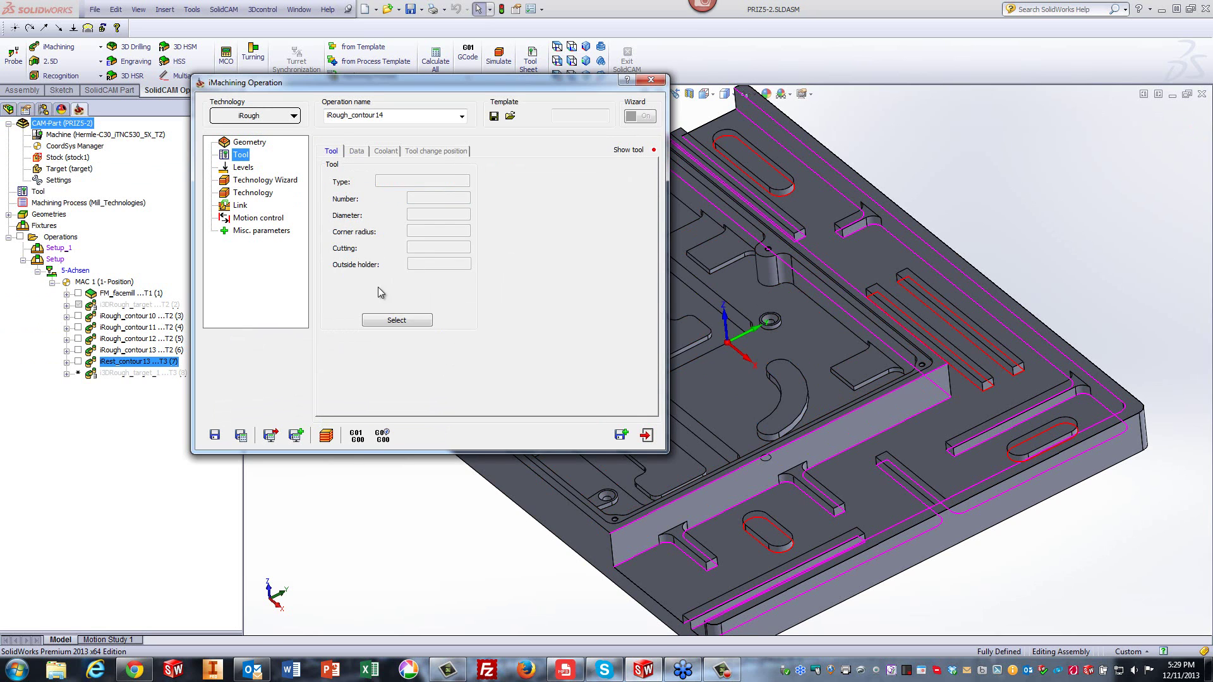
pyautogui.click(396, 320)
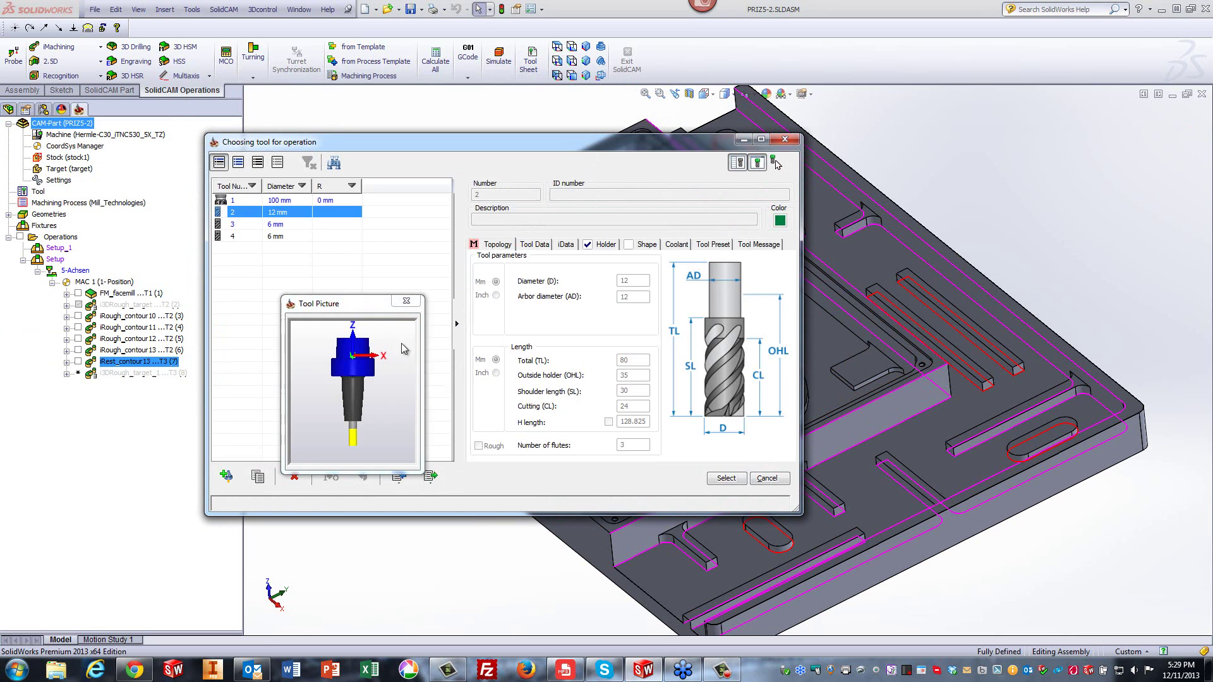
pyautogui.click(724, 478)
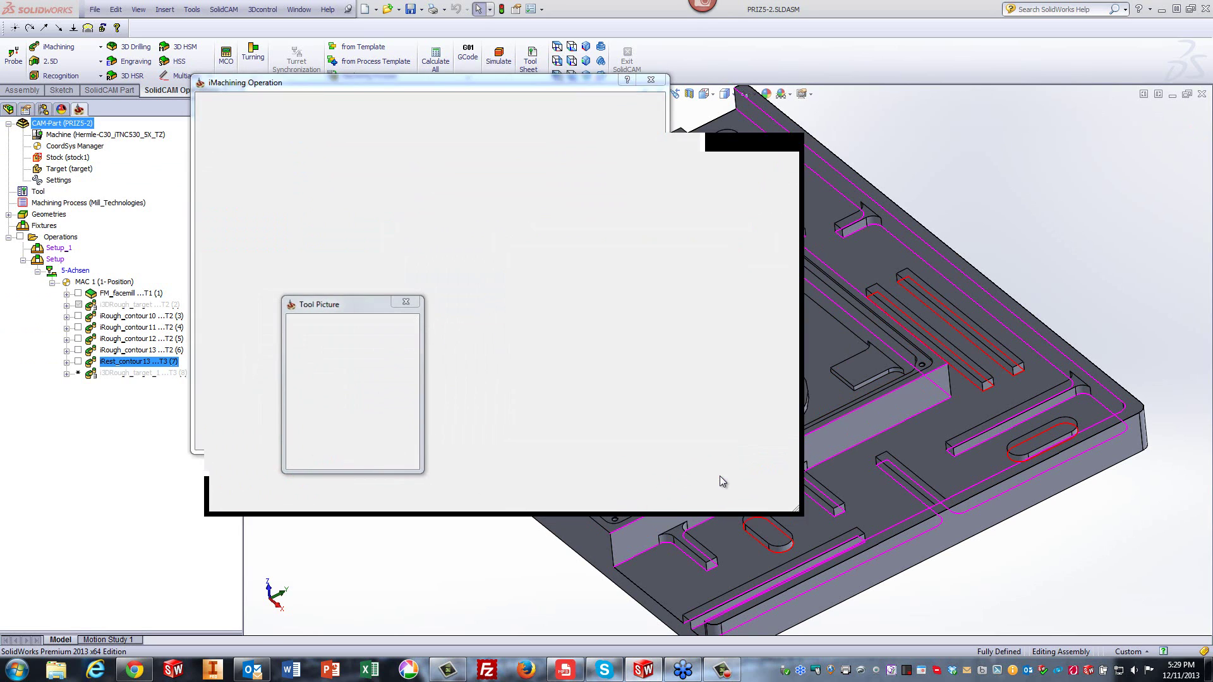
pyautogui.click(241, 435)
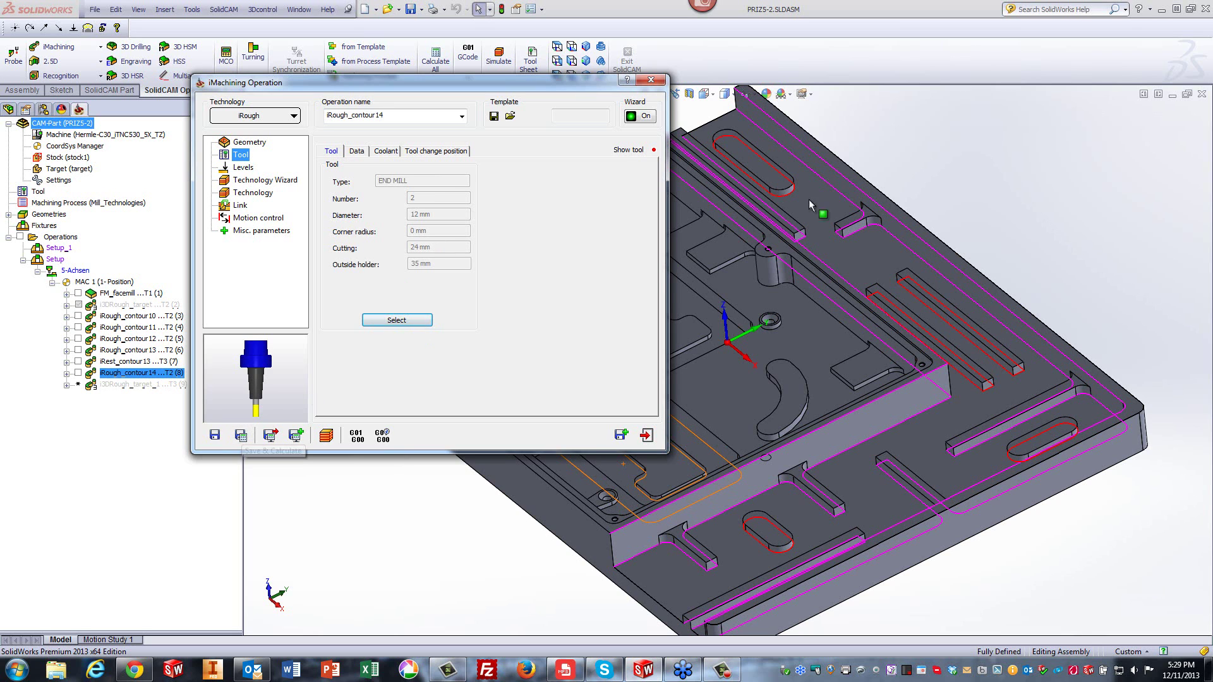
pyautogui.click(963, 173)
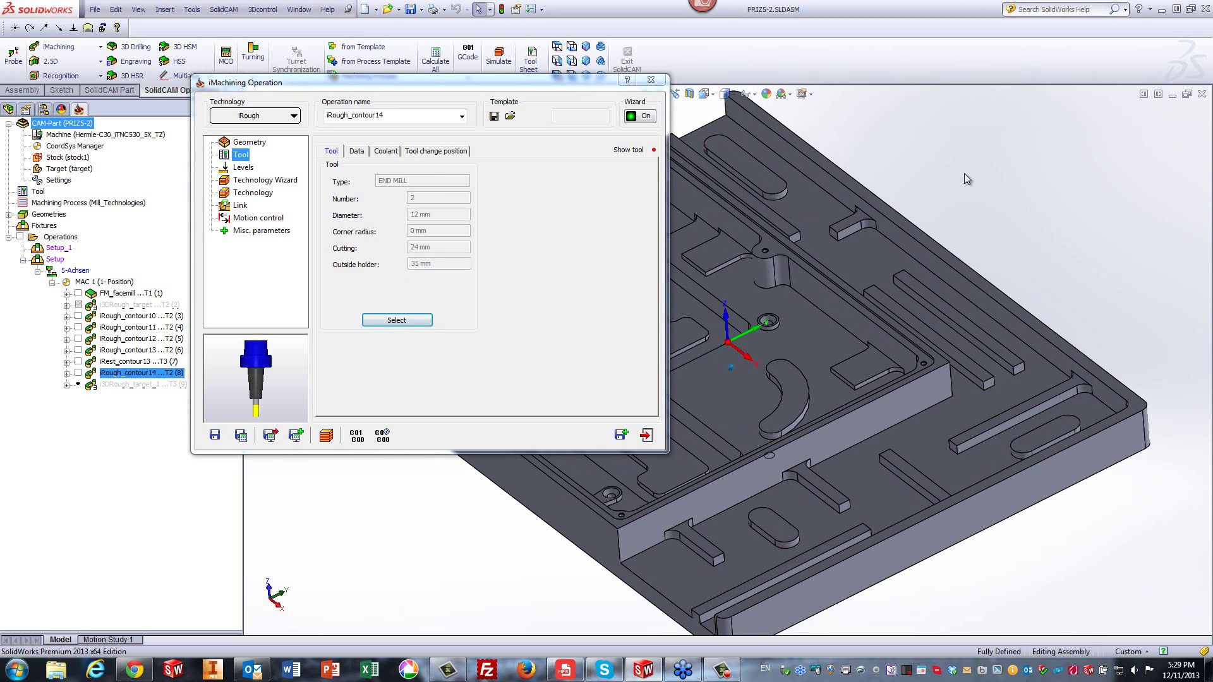
pyautogui.click(623, 435)
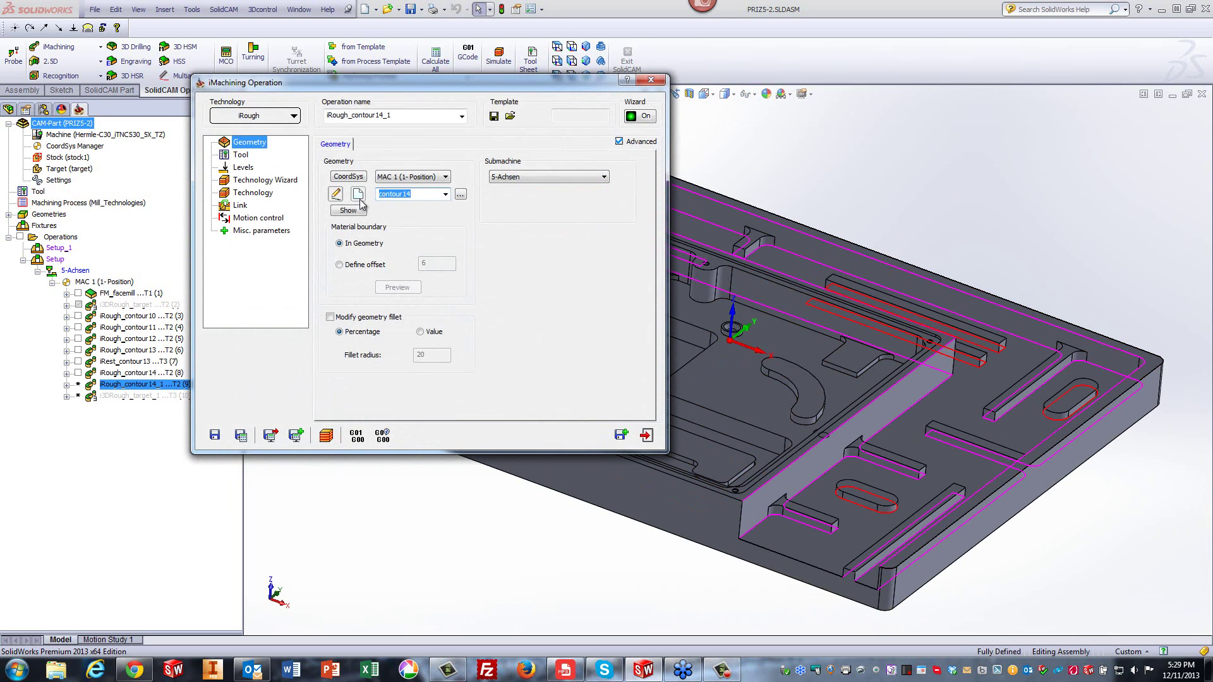
# - Create a new geometry, contour15, in the copy and chain the large pocket's upper inner outline using Auto-constant Z
pyautogui.click(358, 193)
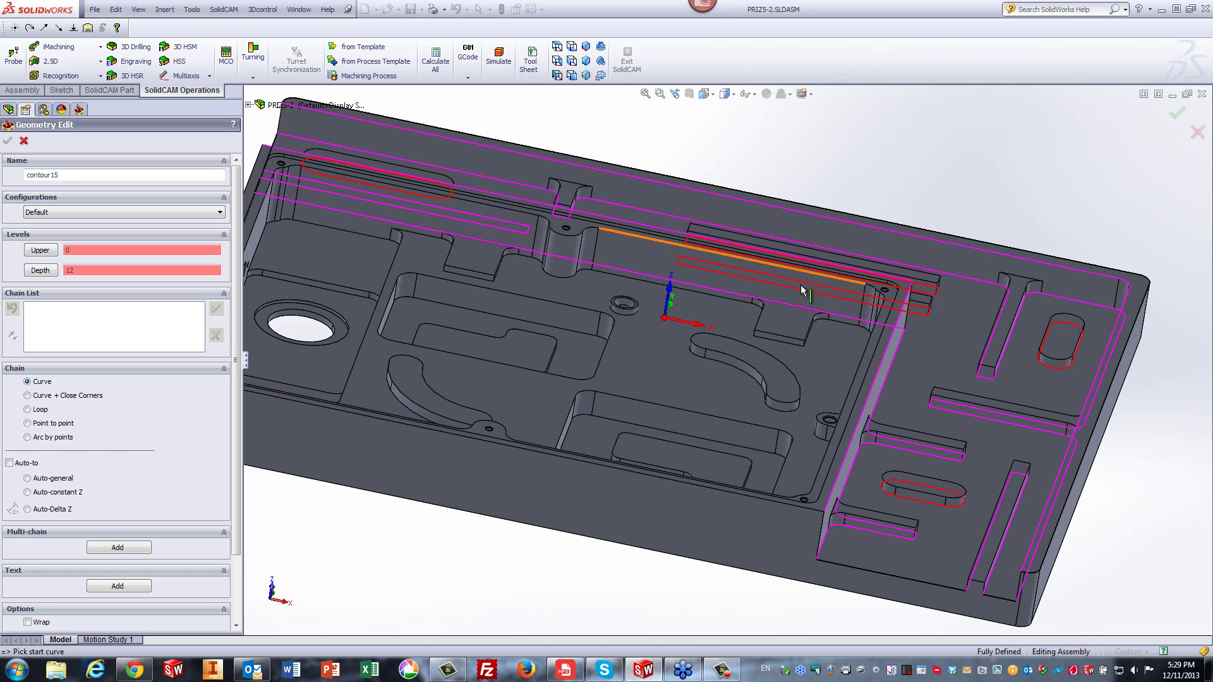
pyautogui.moveTo(768, 278); pyautogui.dragTo(741, 256, button='middle')
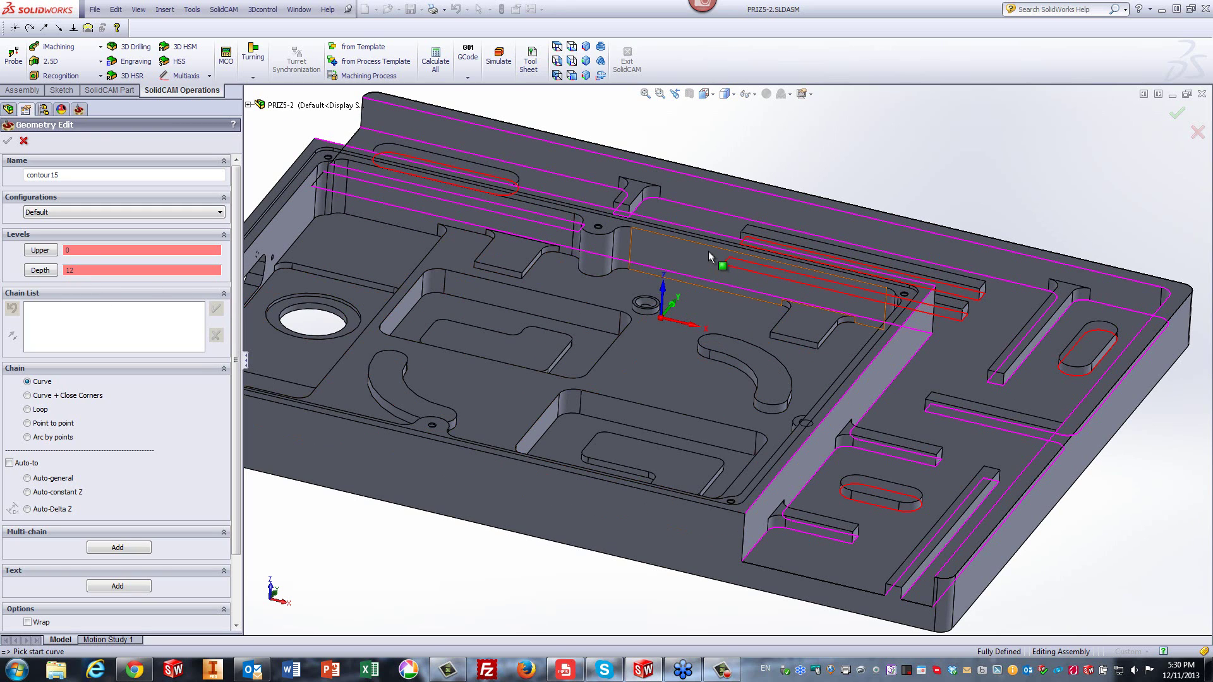
pyautogui.click(878, 287)
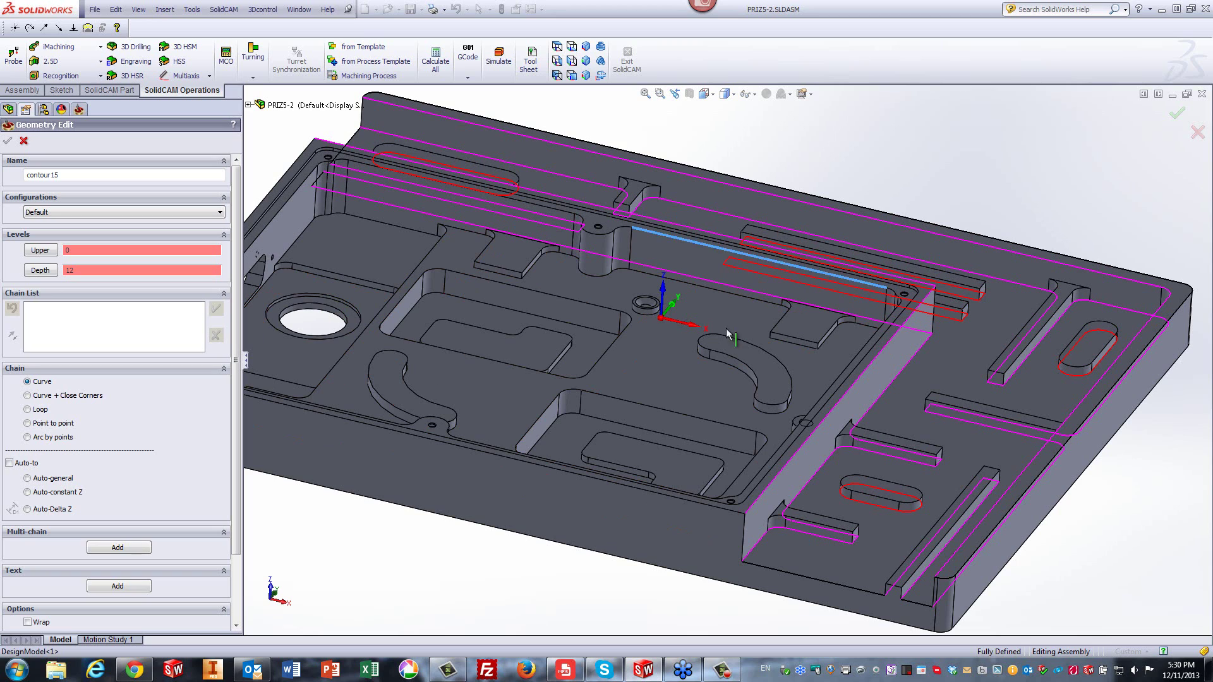
pyautogui.click(28, 492)
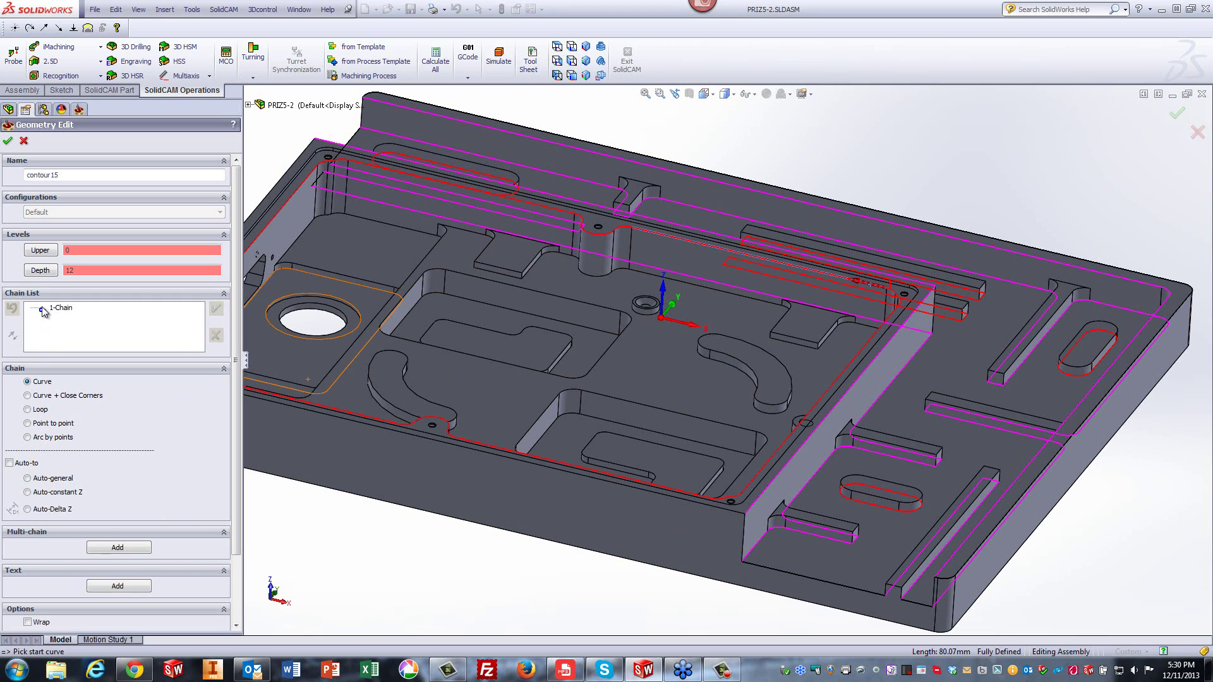
# - Add the top outlines of both crescent islands as chains of contour15 using Auto-constant Z
pyautogui.click(756, 383)
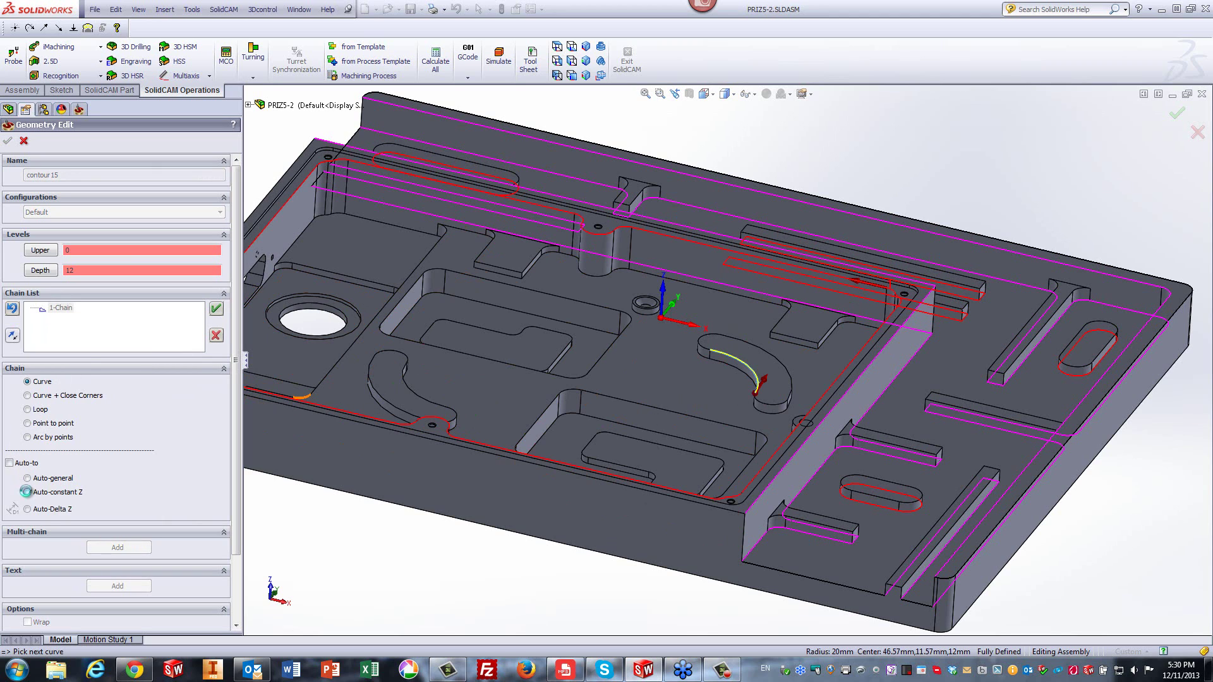
pyautogui.click(26, 491)
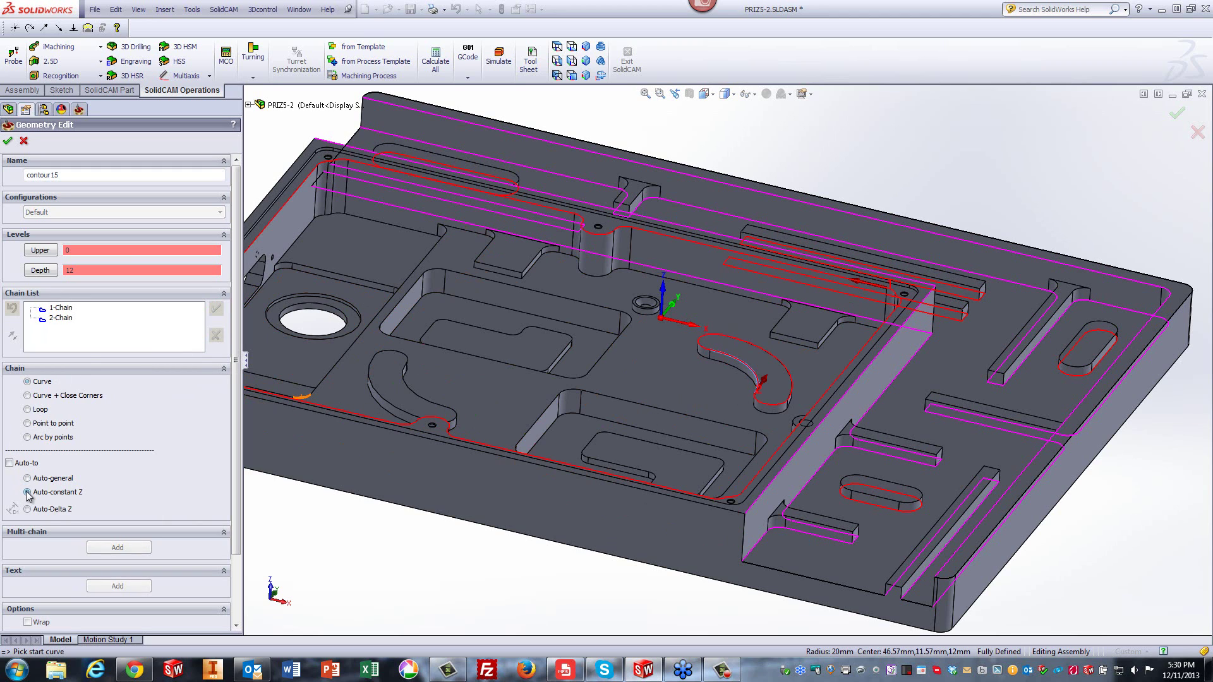
pyautogui.click(401, 371)
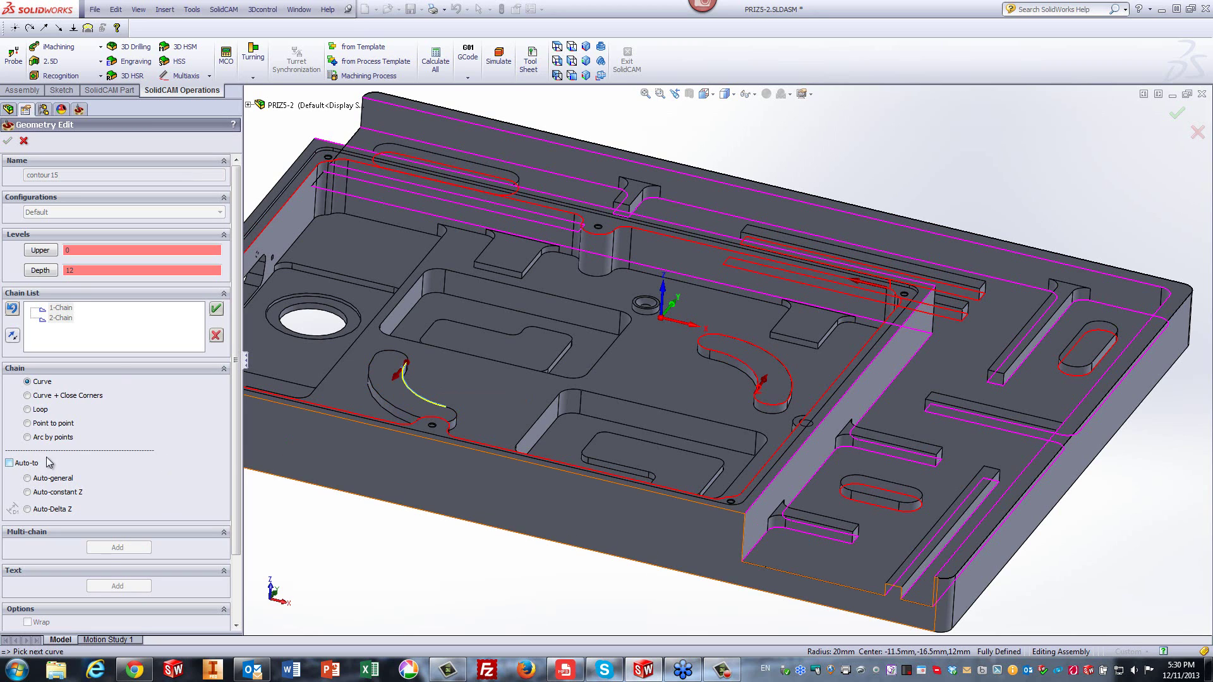
pyautogui.click(26, 492)
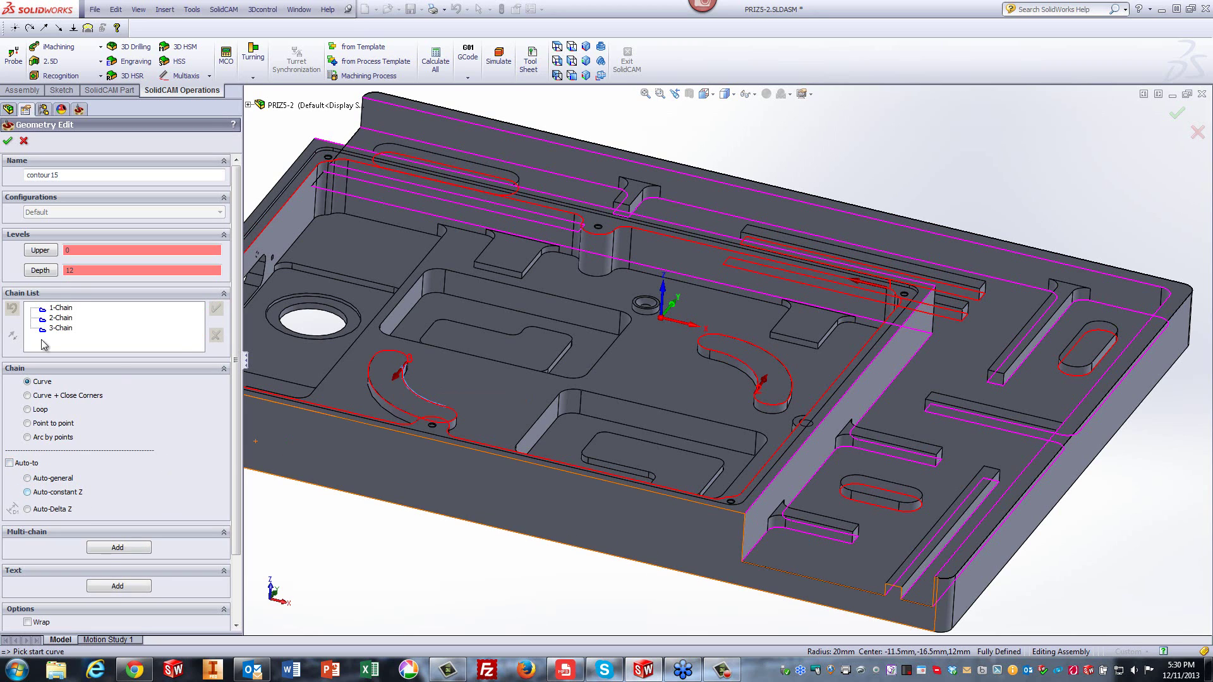
# - Set contour15's upper level to -12 from a crescent island's top and its depth to 1 from the small raised pad, and accept the geometry
pyautogui.click(41, 250)
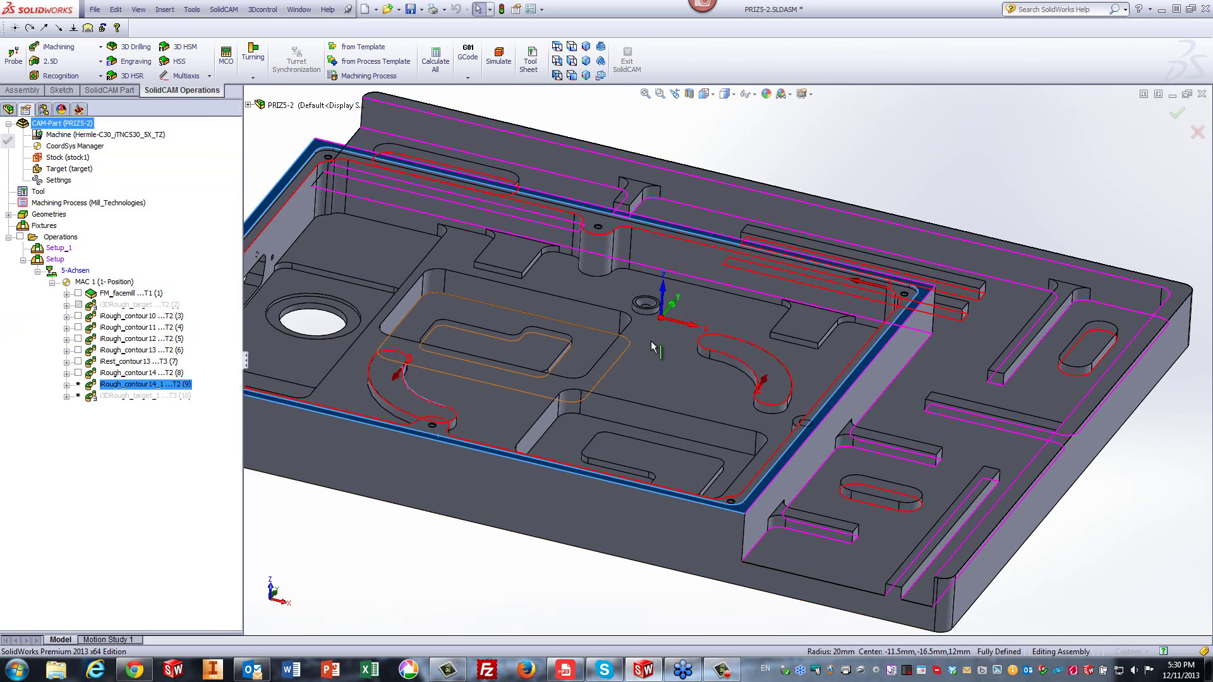
pyautogui.click(724, 349)
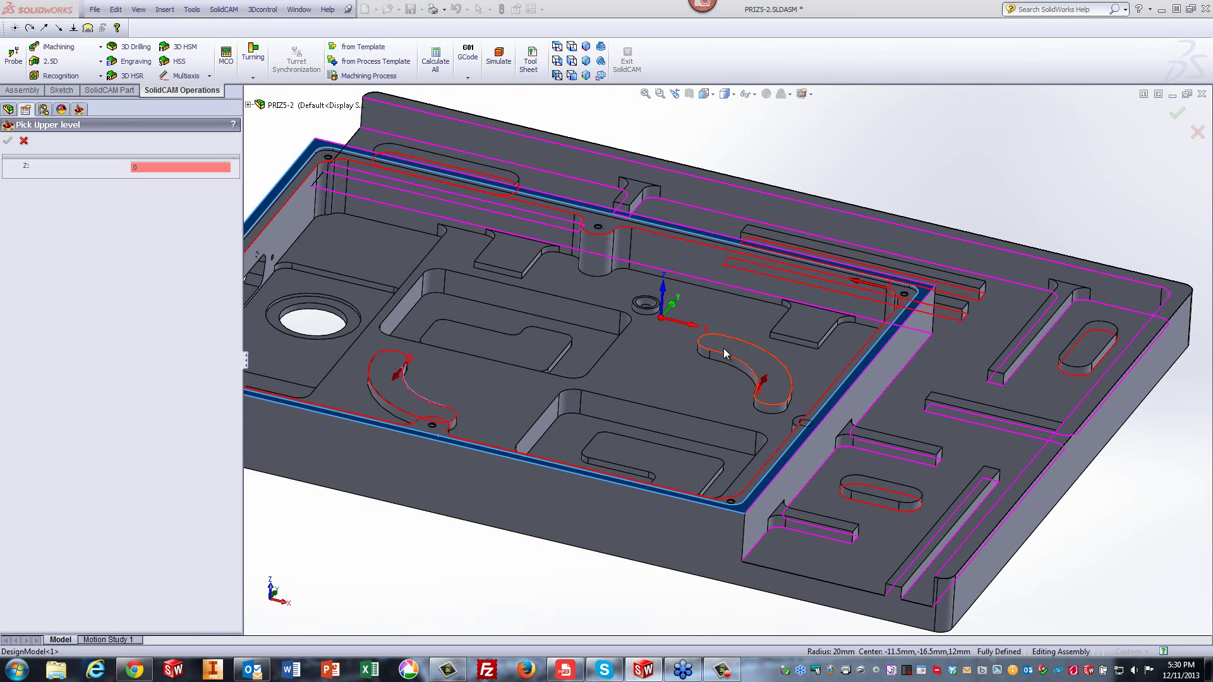
pyautogui.click(8, 142)
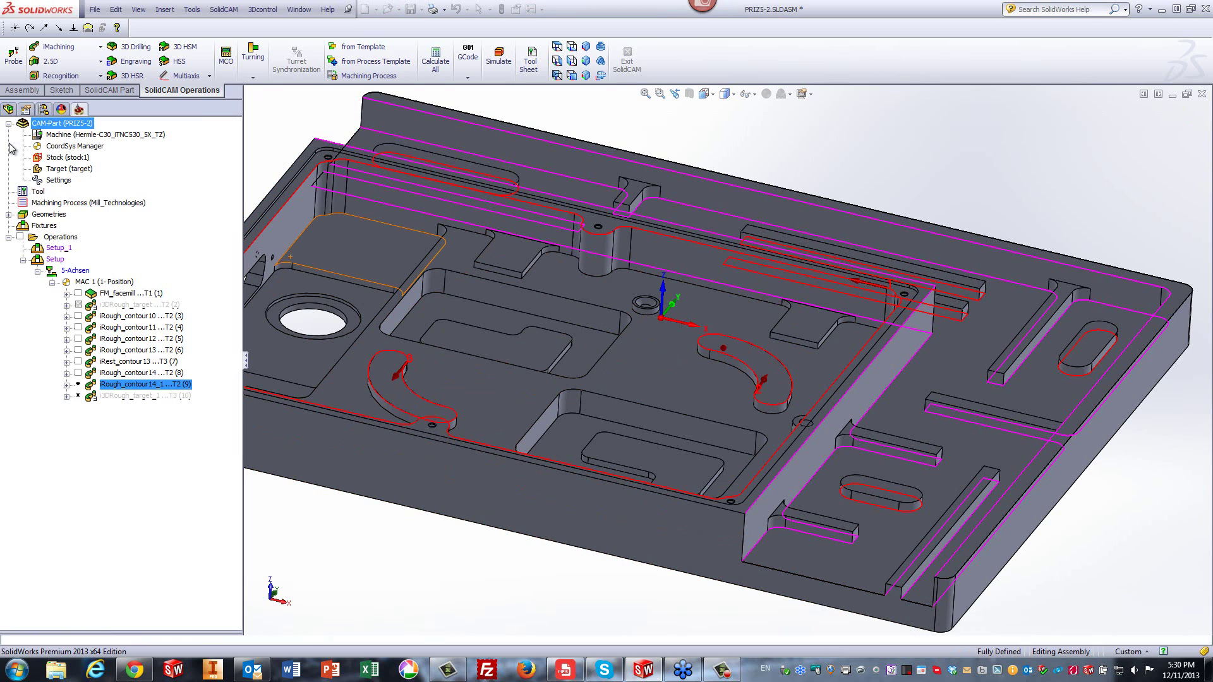
pyautogui.click(50, 272)
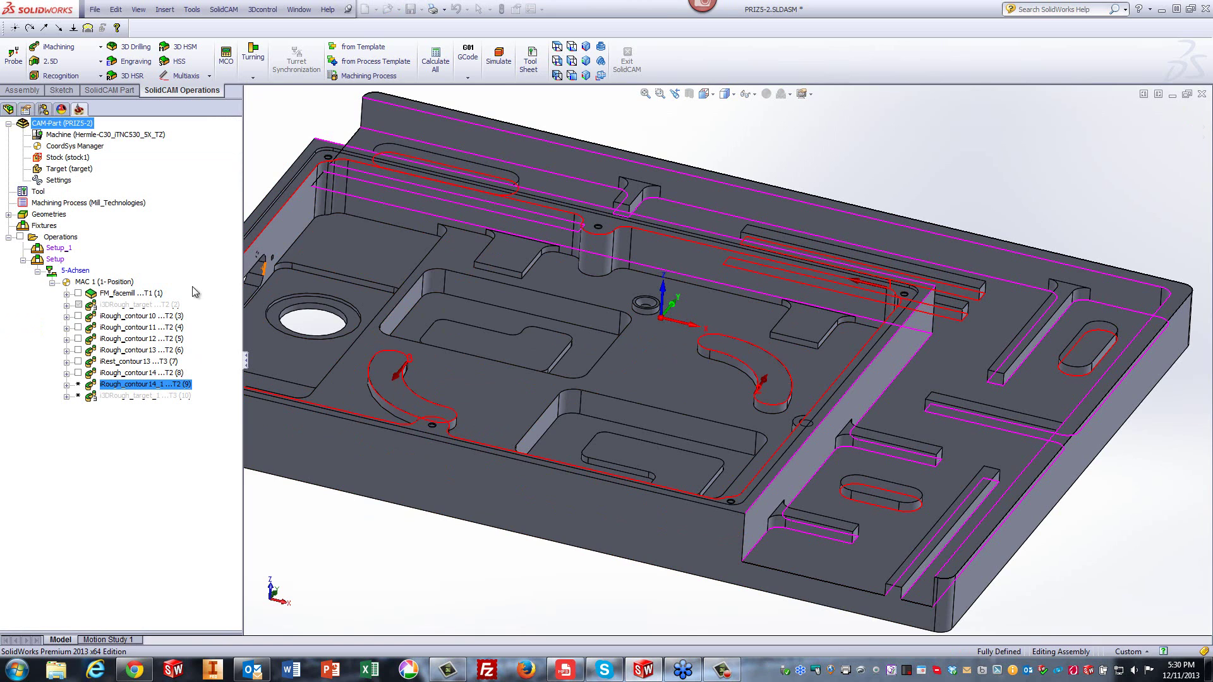
pyautogui.click(735, 333)
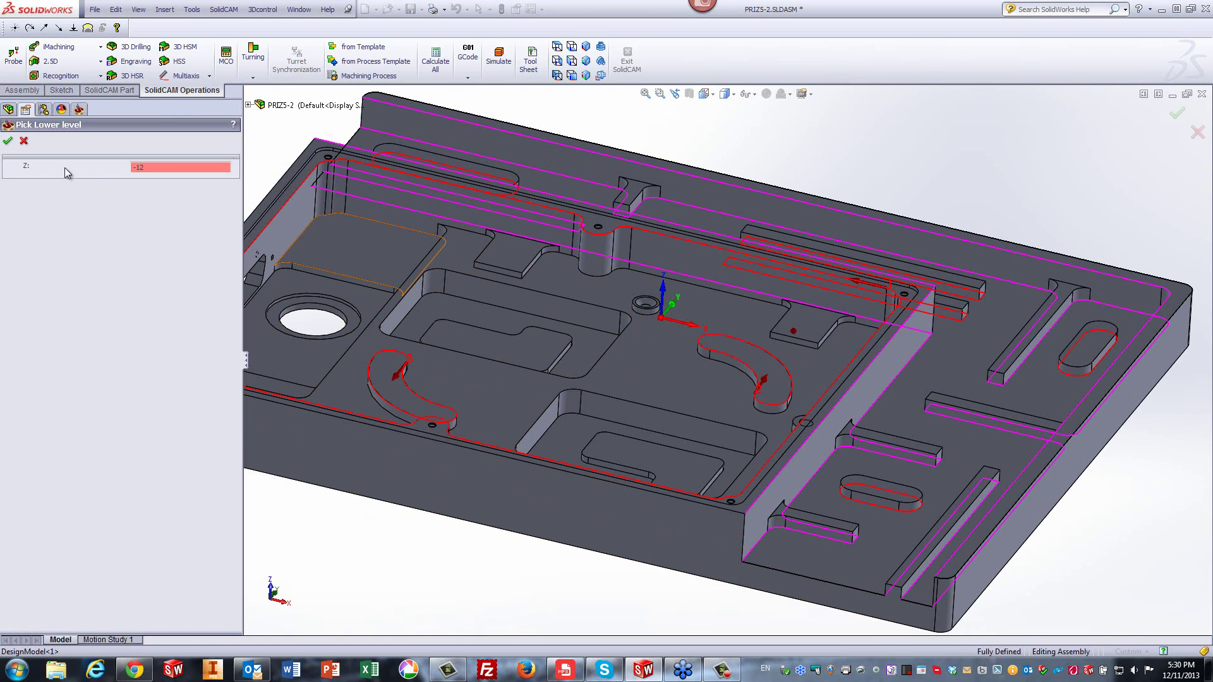
pyautogui.click(8, 142)
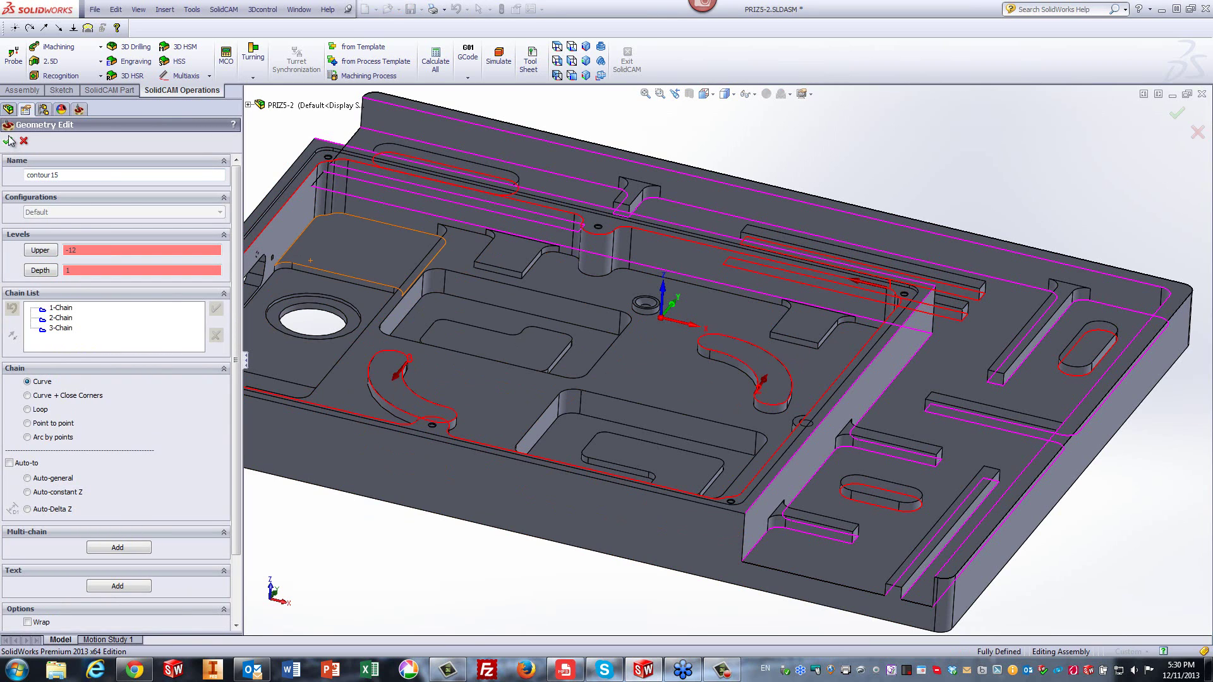
pyautogui.click(9, 140)
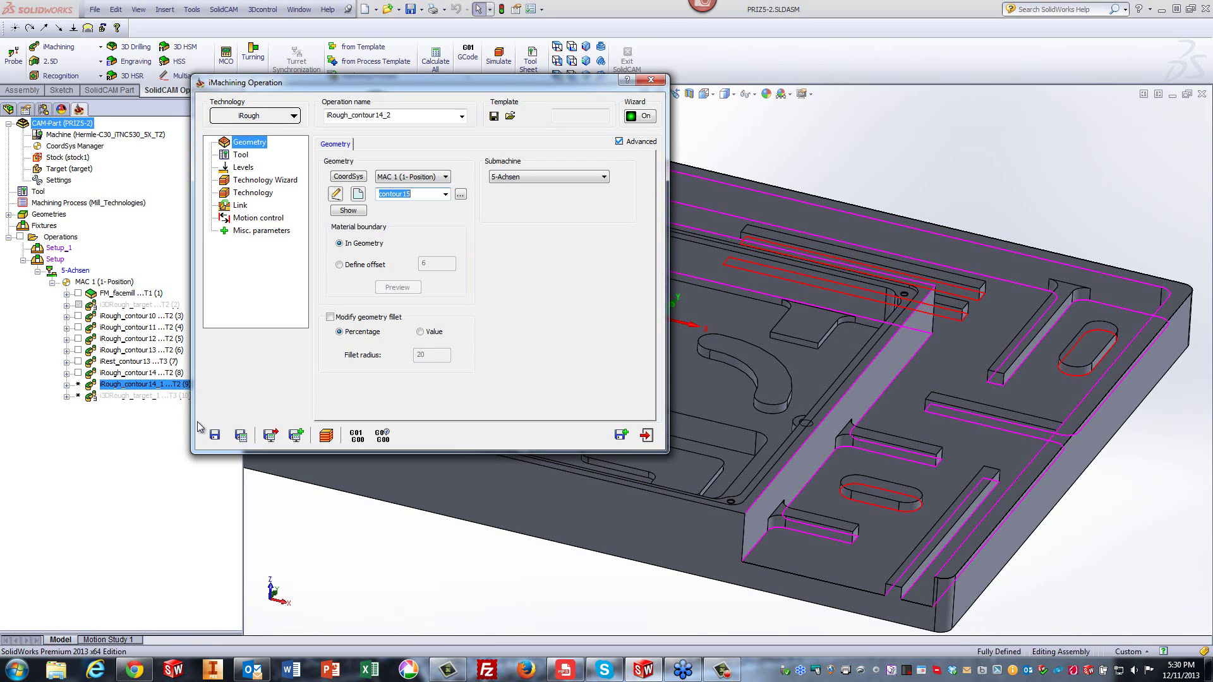
# - Save and calculate iRough_contour15, copy the operation, and start a new geometry, contour16, in the copy
pyautogui.click(241, 440)
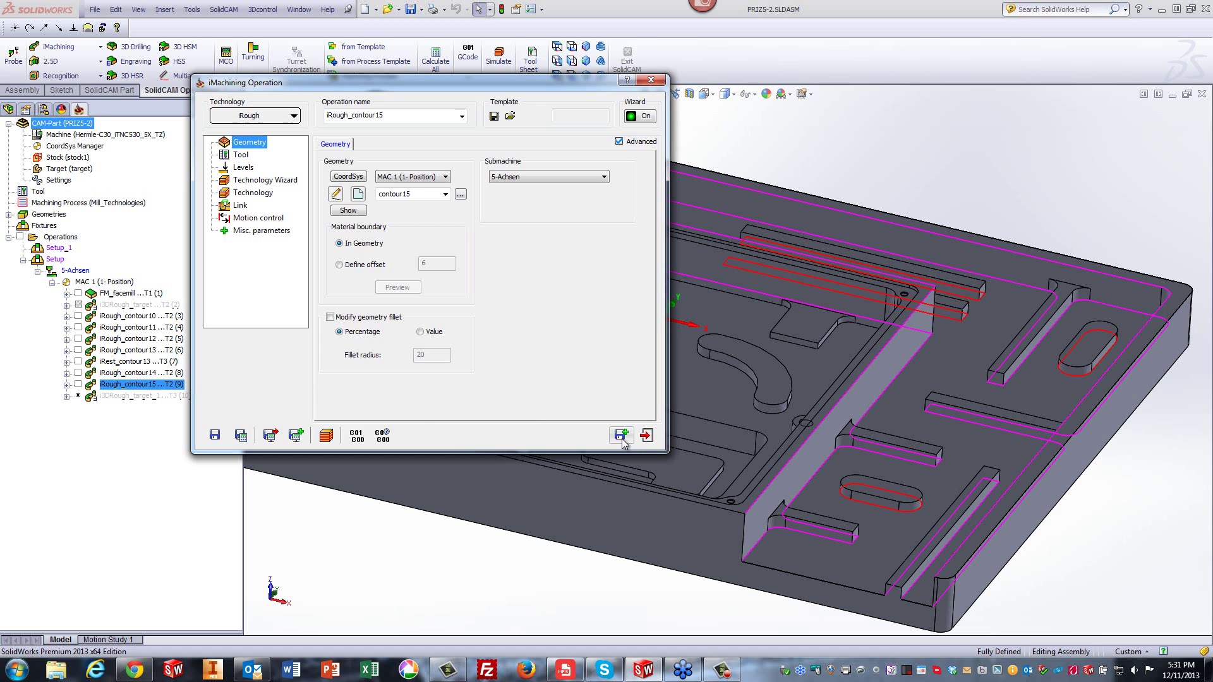
pyautogui.click(622, 438)
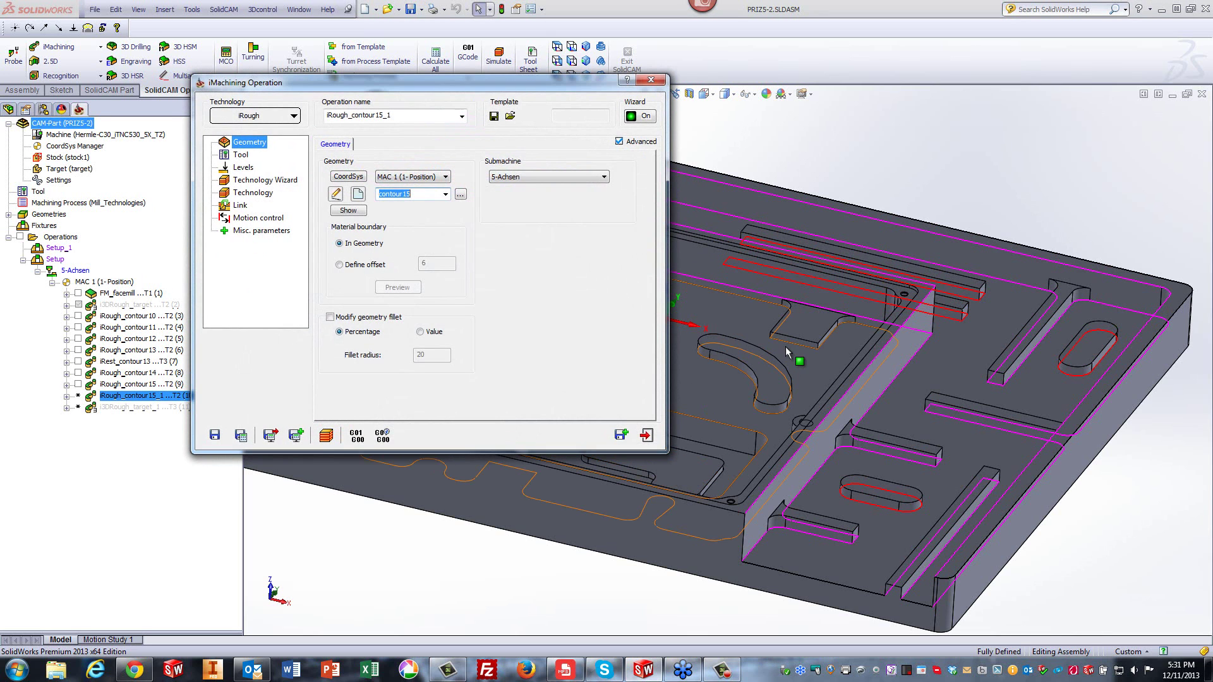
pyautogui.click(359, 194)
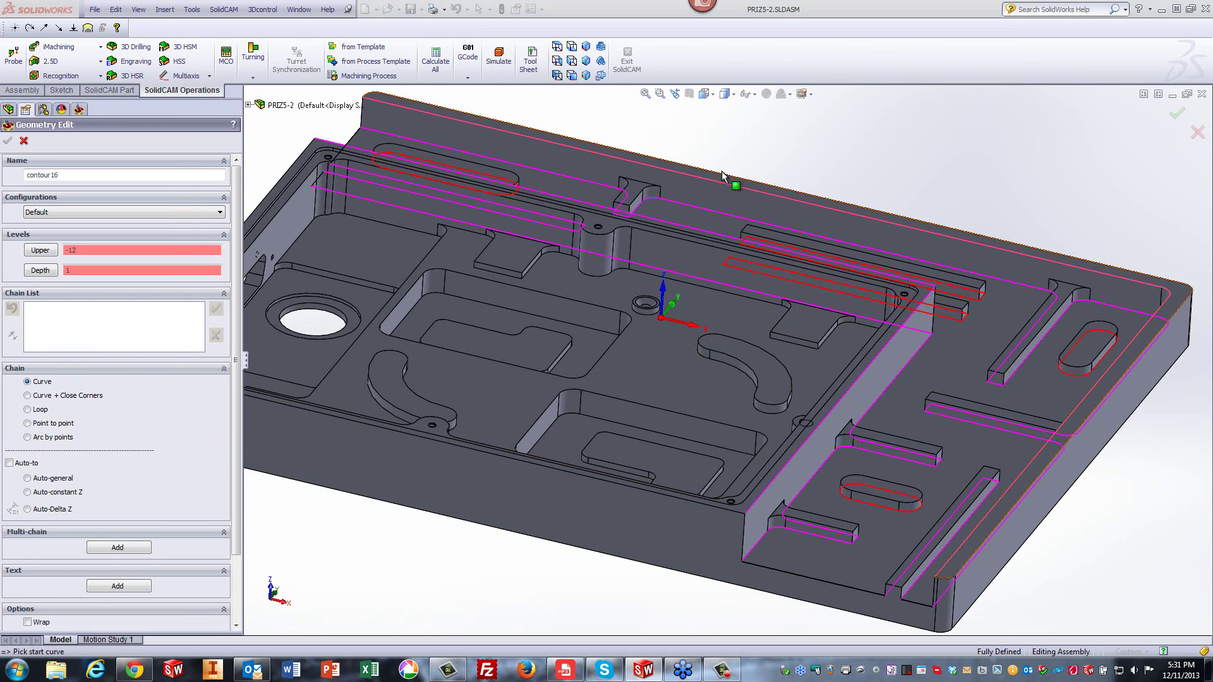
# - Chain the large pocket's inner outline at floor-island height around the side notches as contour16's first chain, using Auto-constant Z
pyautogui.moveTo(824, 135); pyautogui.dragTo(779, 316, button='middle')
pyautogui.moveTo(620, 299); pyautogui.dragTo(736, 284, button='middle')
pyautogui.moveTo(648, 275); pyautogui.dragTo(556, 252, button='middle')
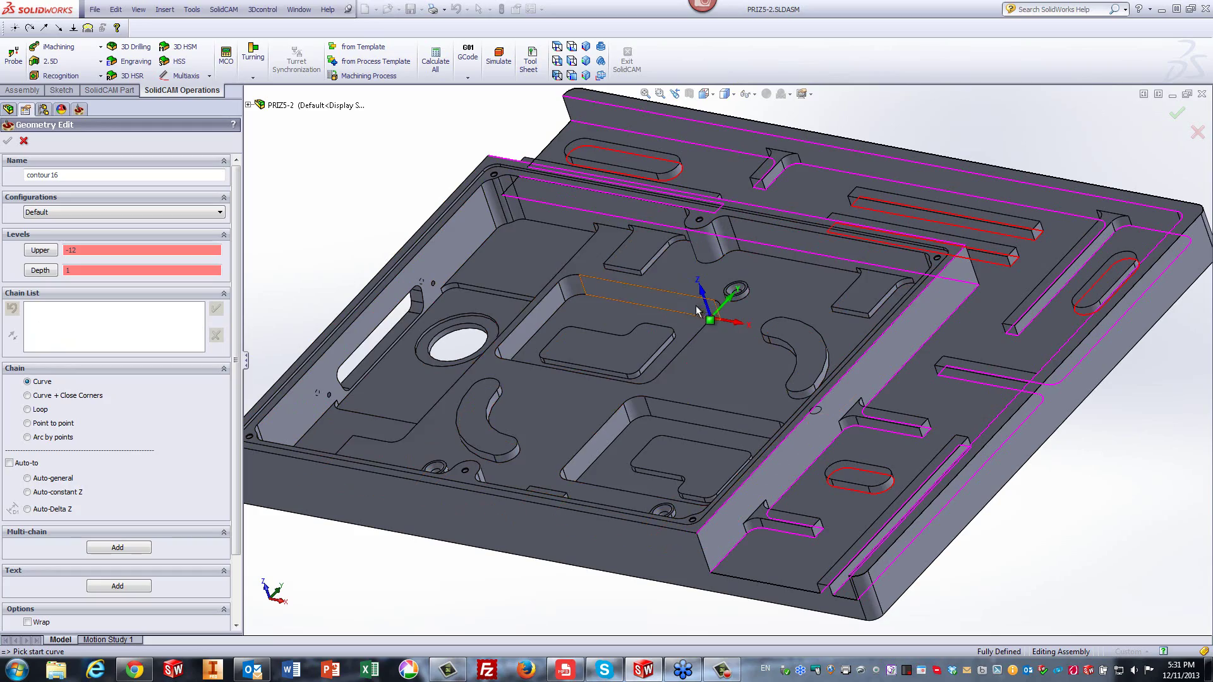
pyautogui.moveTo(509, 424); pyautogui.dragTo(1060, 389, button='middle')
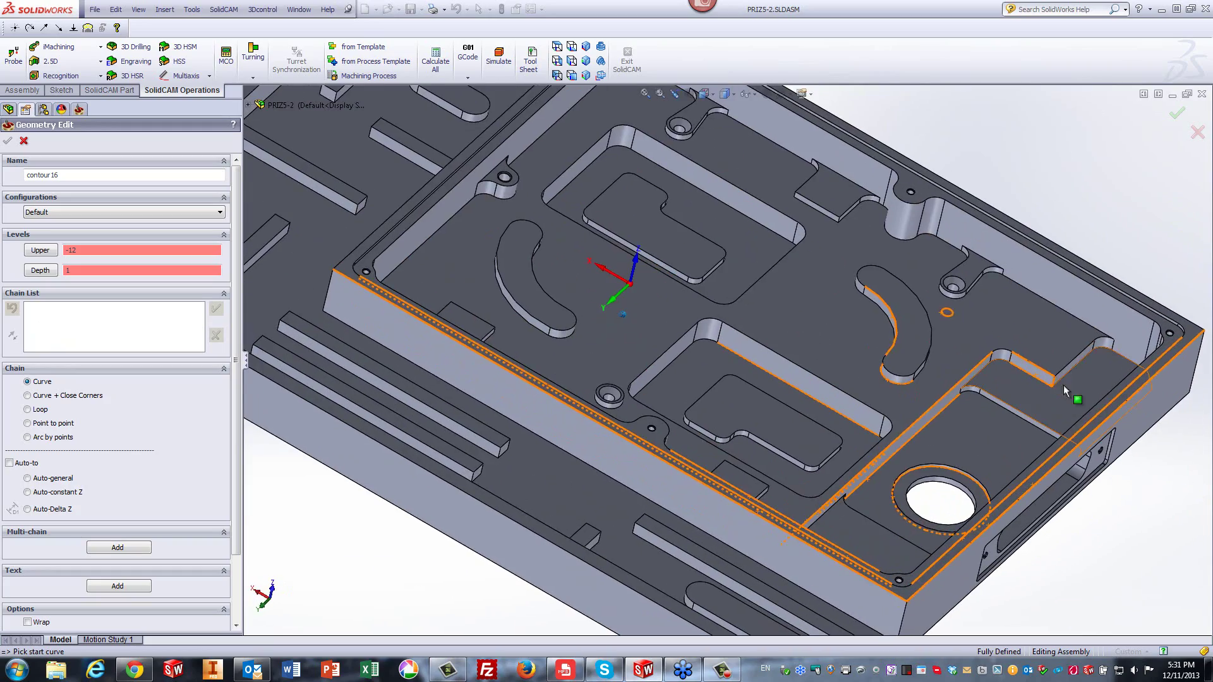
pyautogui.click(1097, 335)
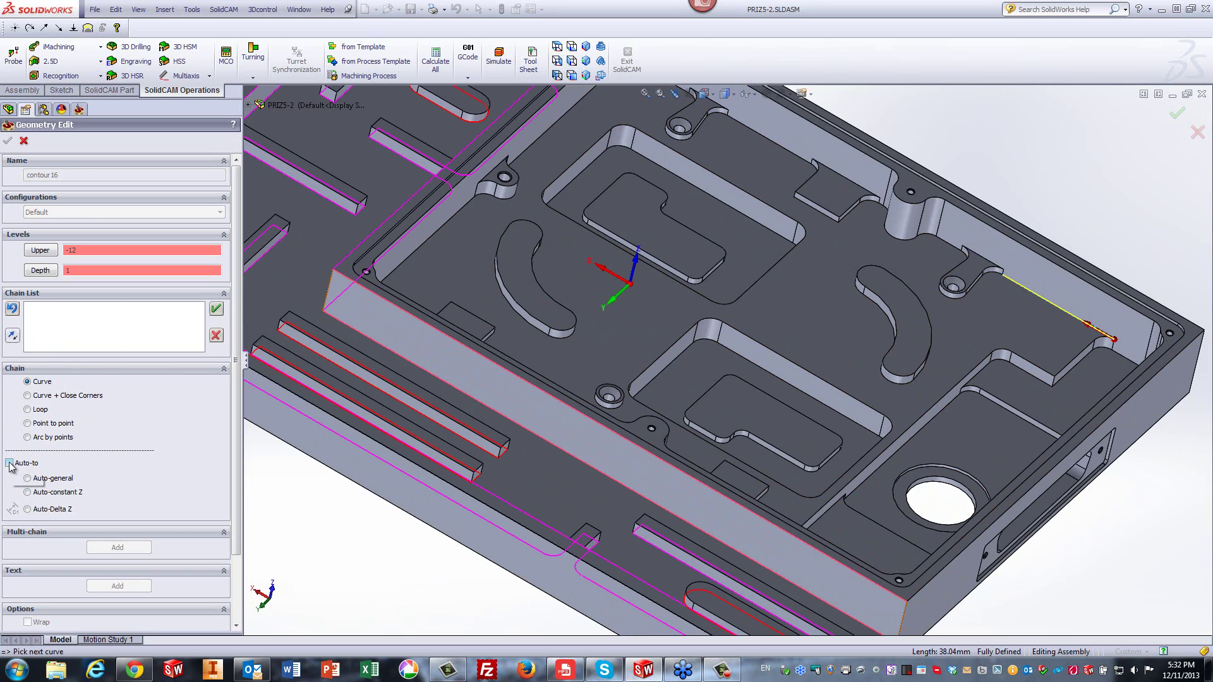
pyautogui.click(28, 492)
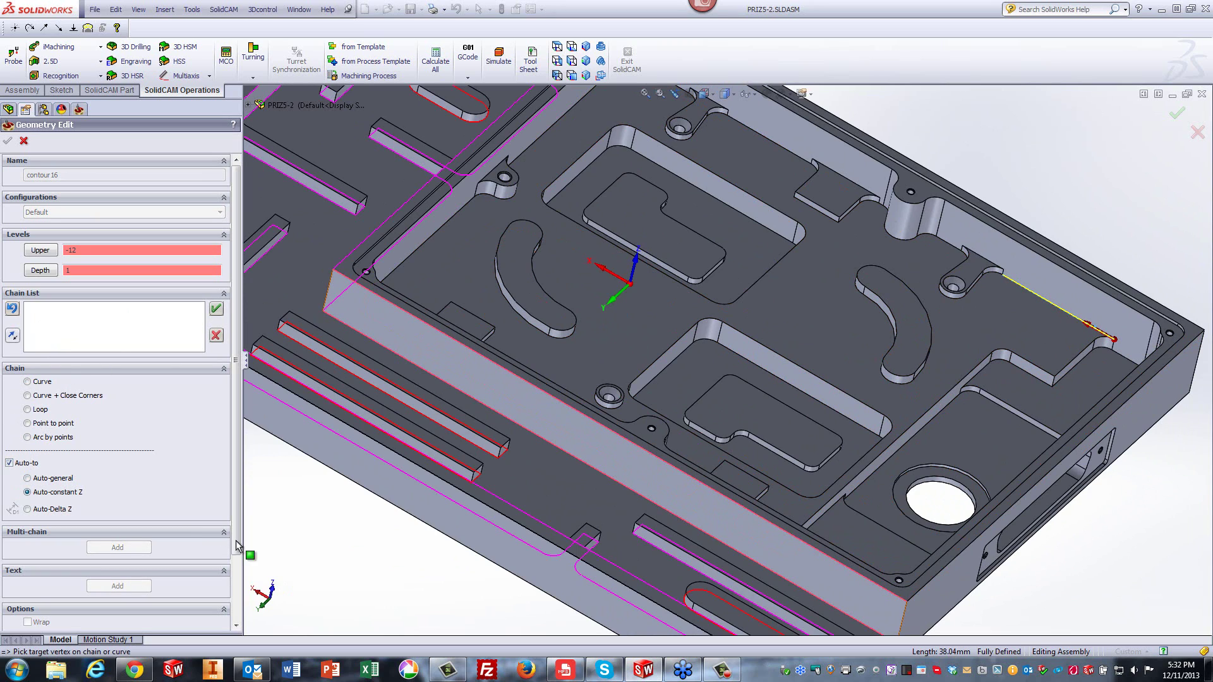
pyautogui.moveTo(312, 552); pyautogui.dragTo(514, 417, button='middle')
pyautogui.click(530, 396)
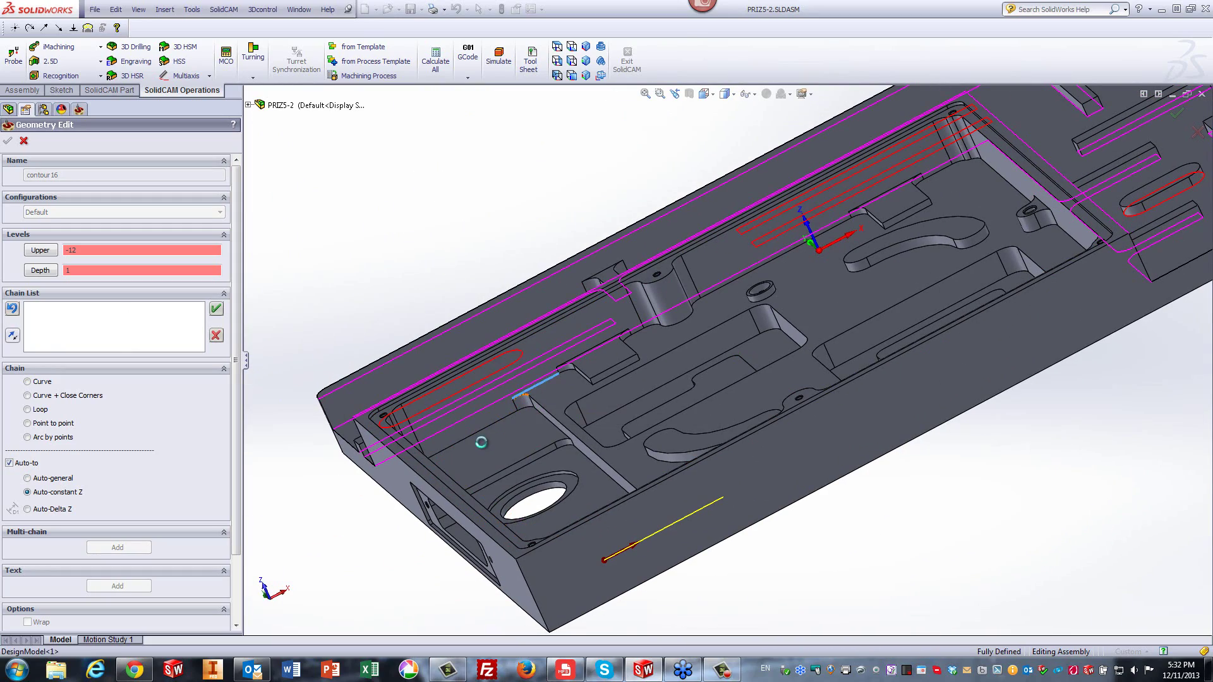
pyautogui.moveTo(426, 273); pyautogui.dragTo(349, 269, button='middle')
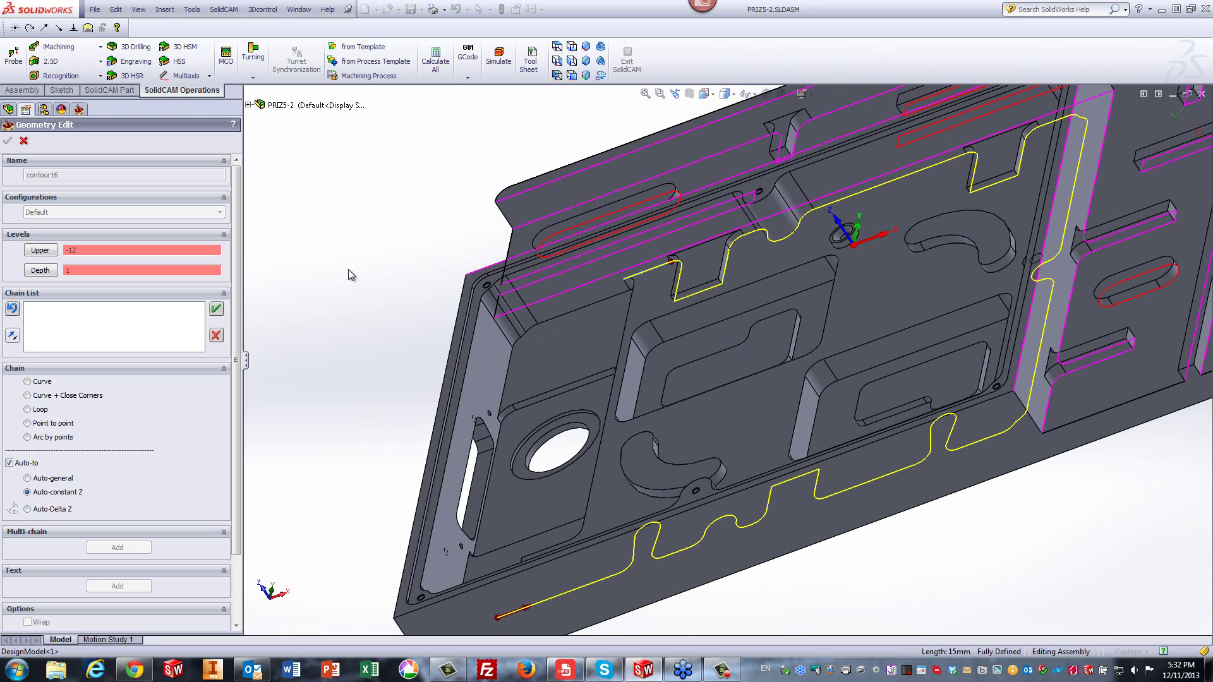
# - Close the chain around the round-hole end using point-to-point lines and the end wall's upper edge followed with Auto-constant Z
pyautogui.click(27, 424)
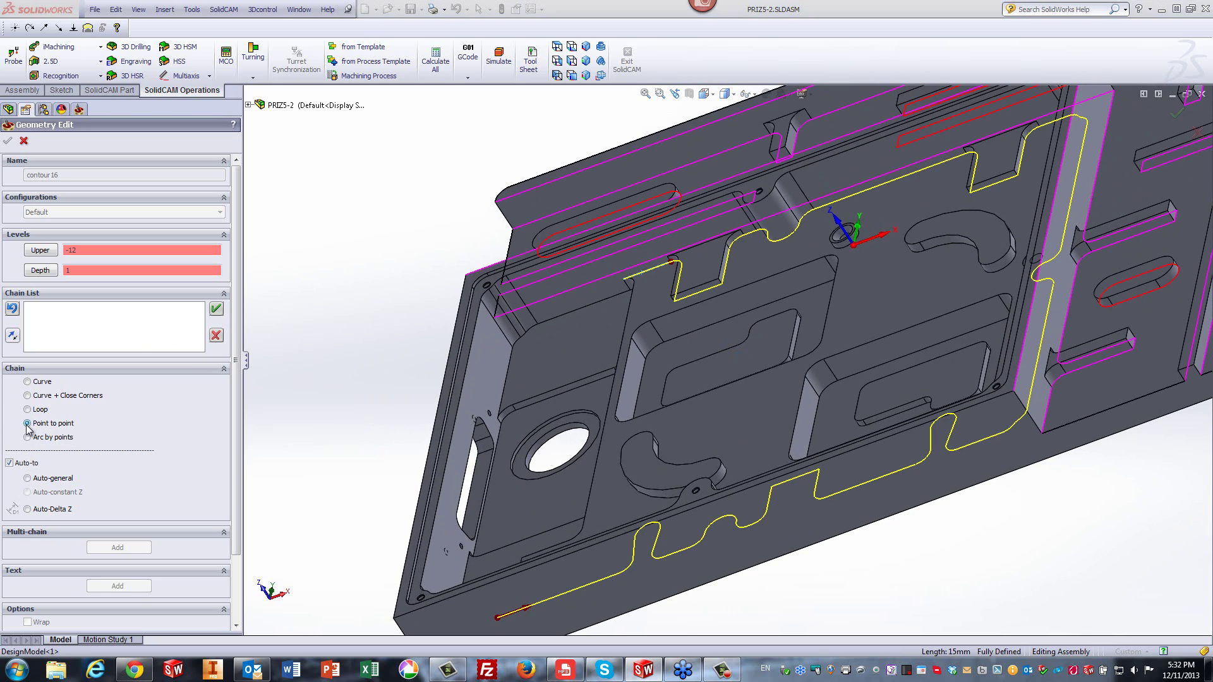
pyautogui.click(505, 276)
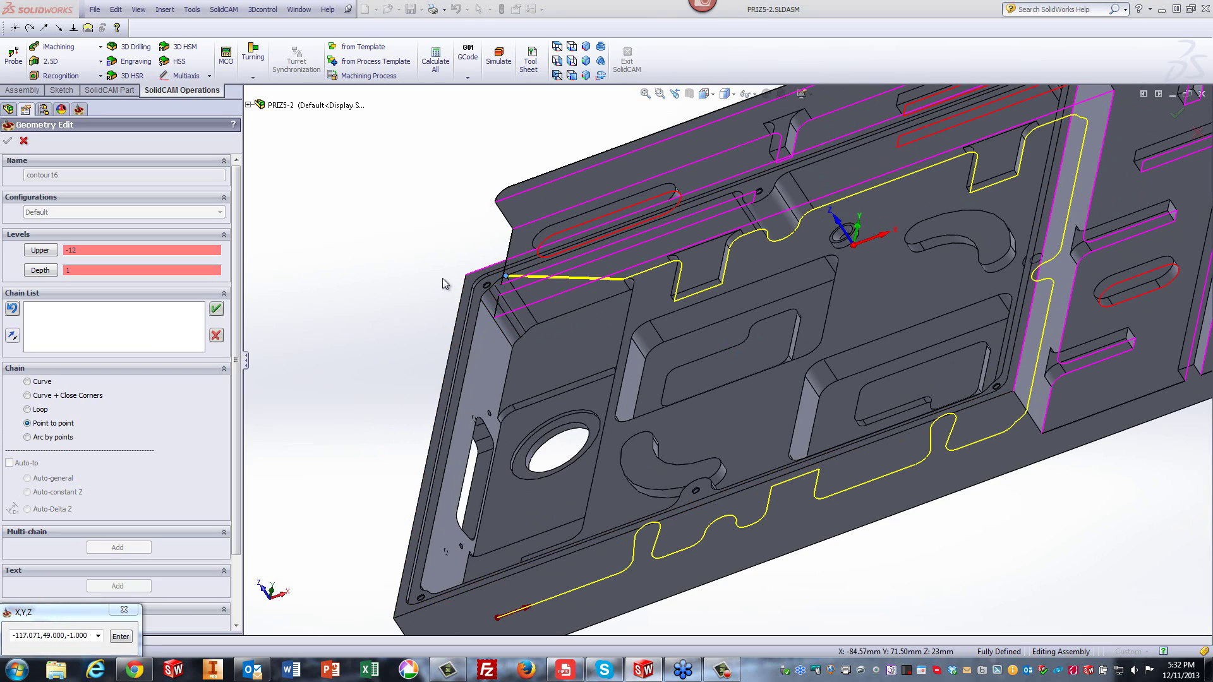
pyautogui.click(27, 381)
pyautogui.scroll(-4, 515, 297)
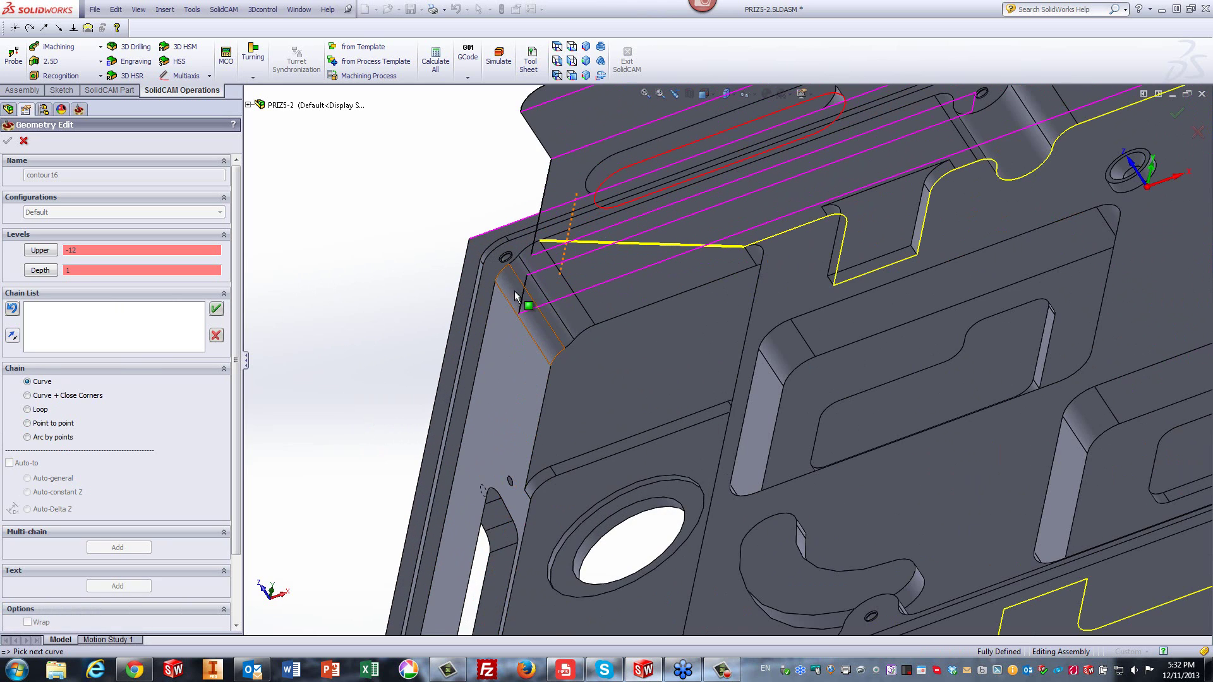
pyautogui.scroll(-2, 515, 297)
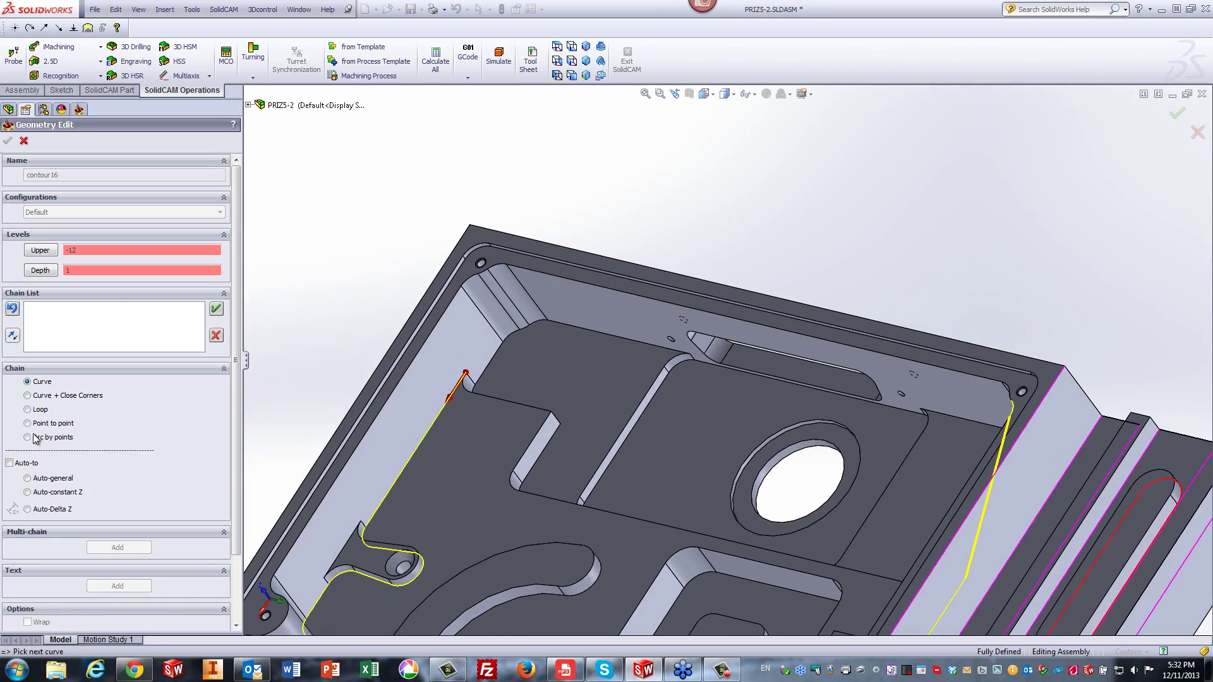
pyautogui.click(31, 493)
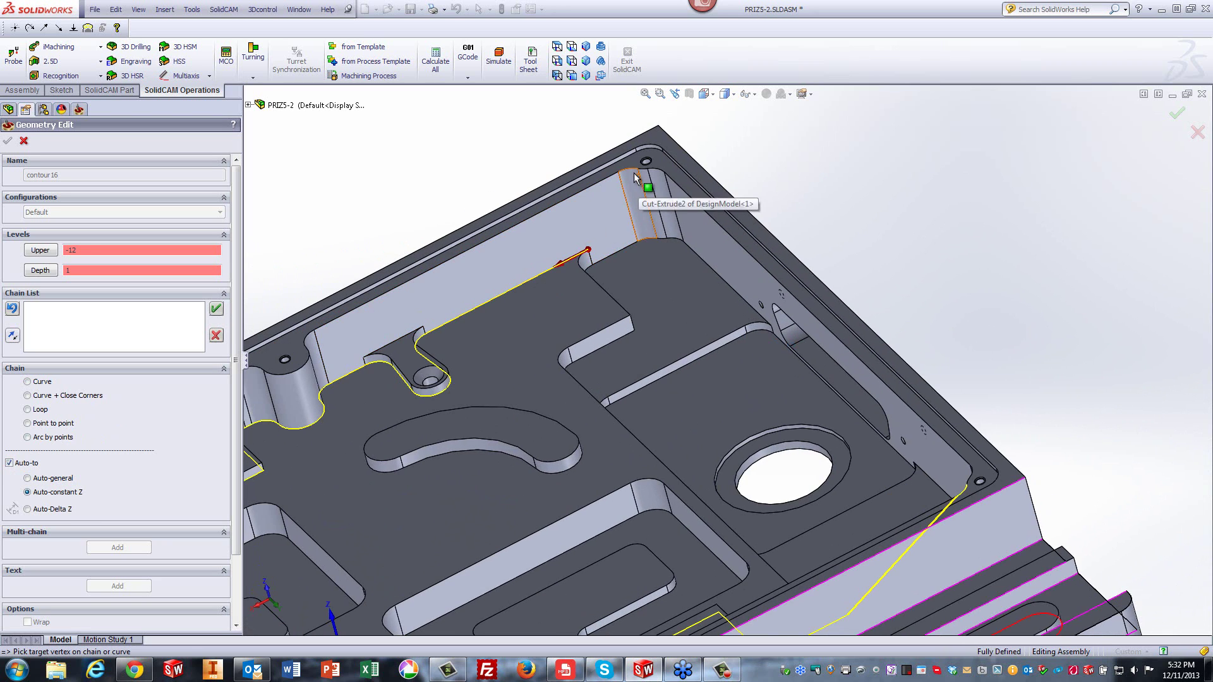
pyautogui.click(632, 174)
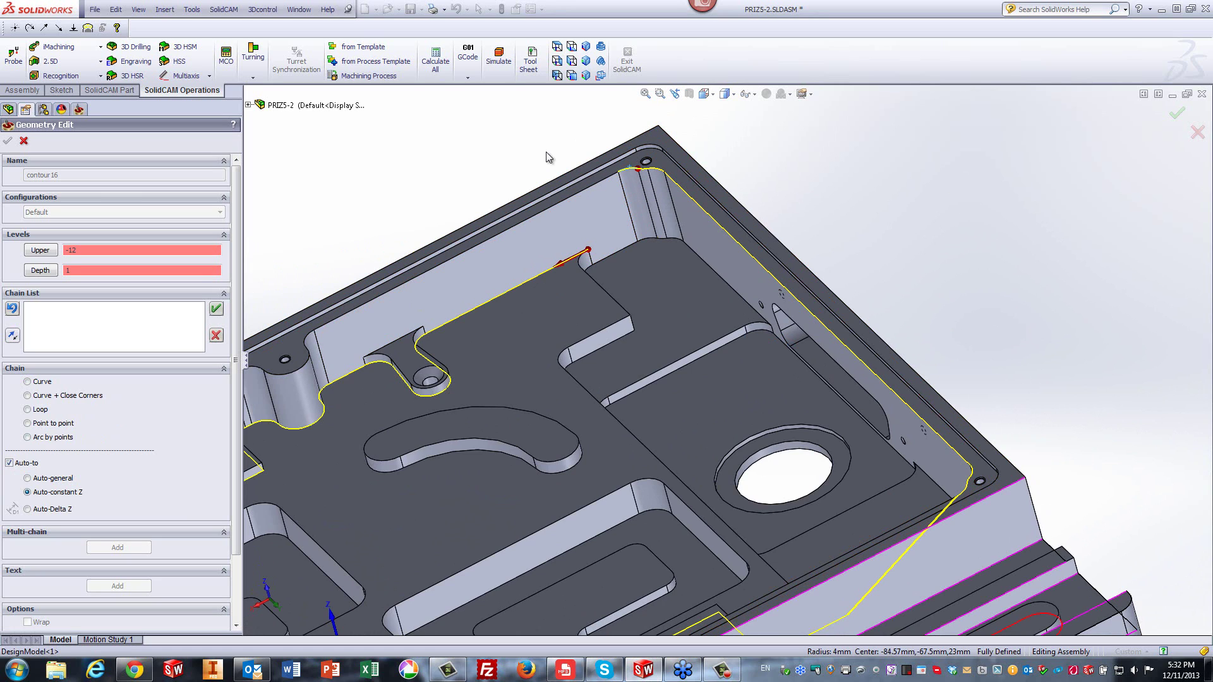
pyautogui.click(27, 423)
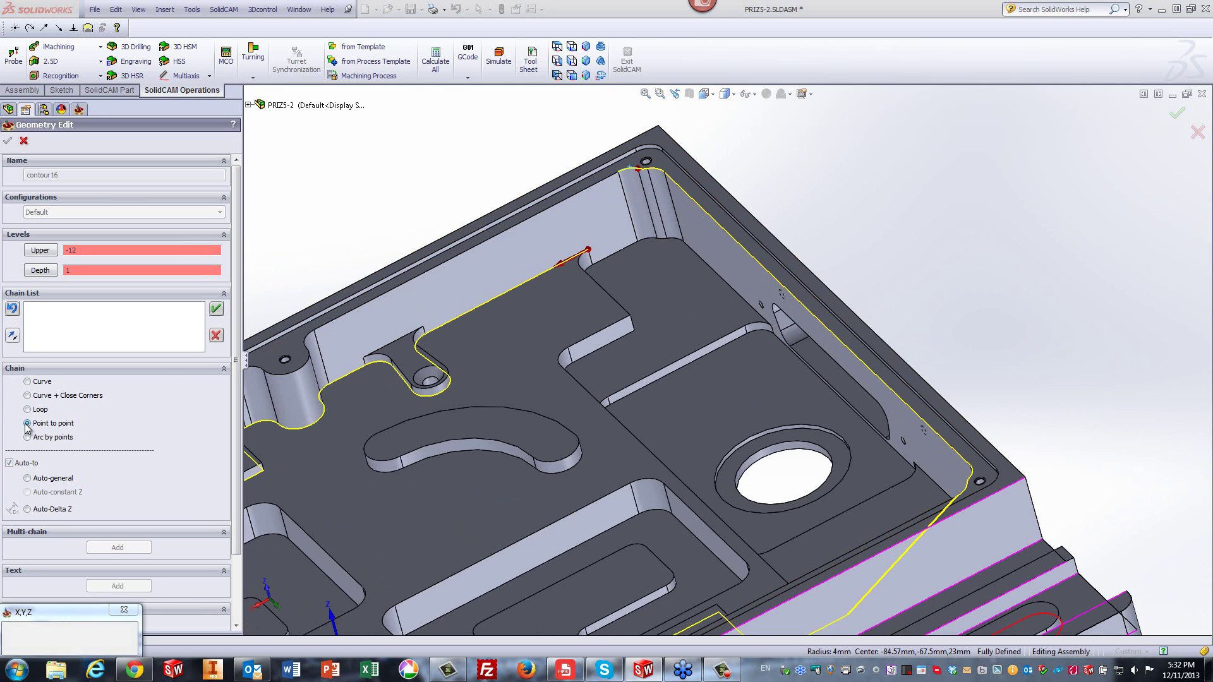
pyautogui.click(589, 249)
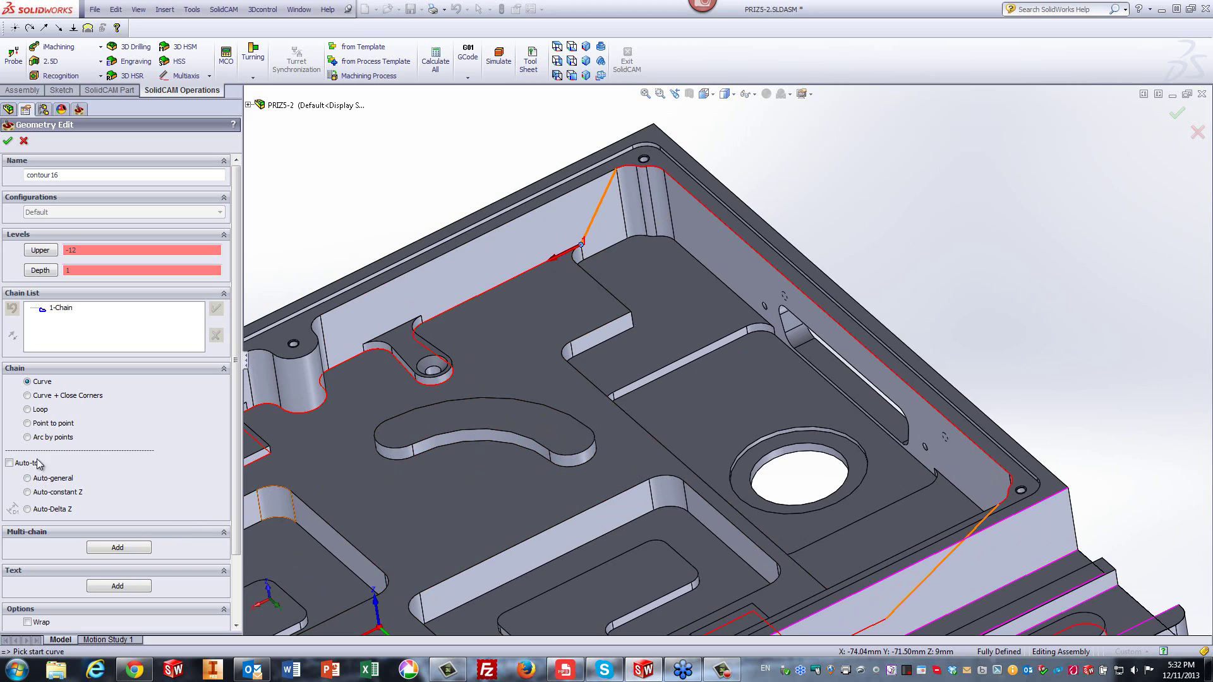
# - Add the outlines of both crescent islands as chains of contour16 using Auto-constant Z
pyautogui.click(29, 493)
pyautogui.click(28, 383)
pyautogui.click(542, 450)
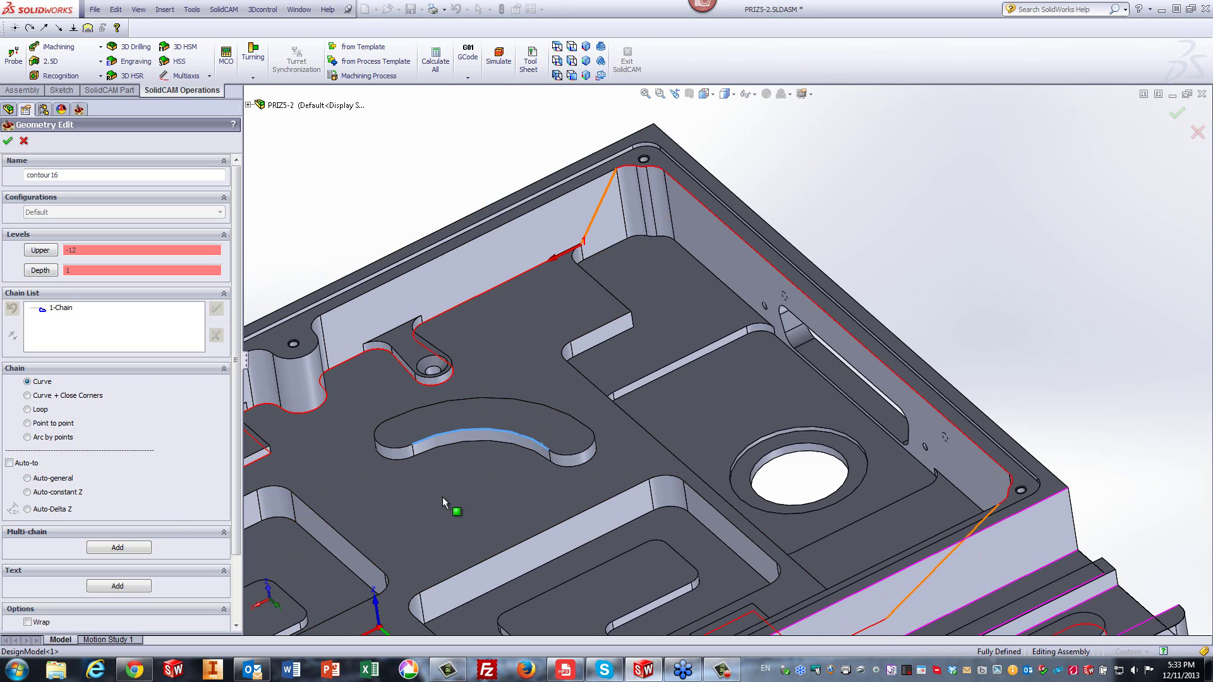
pyautogui.click(216, 308)
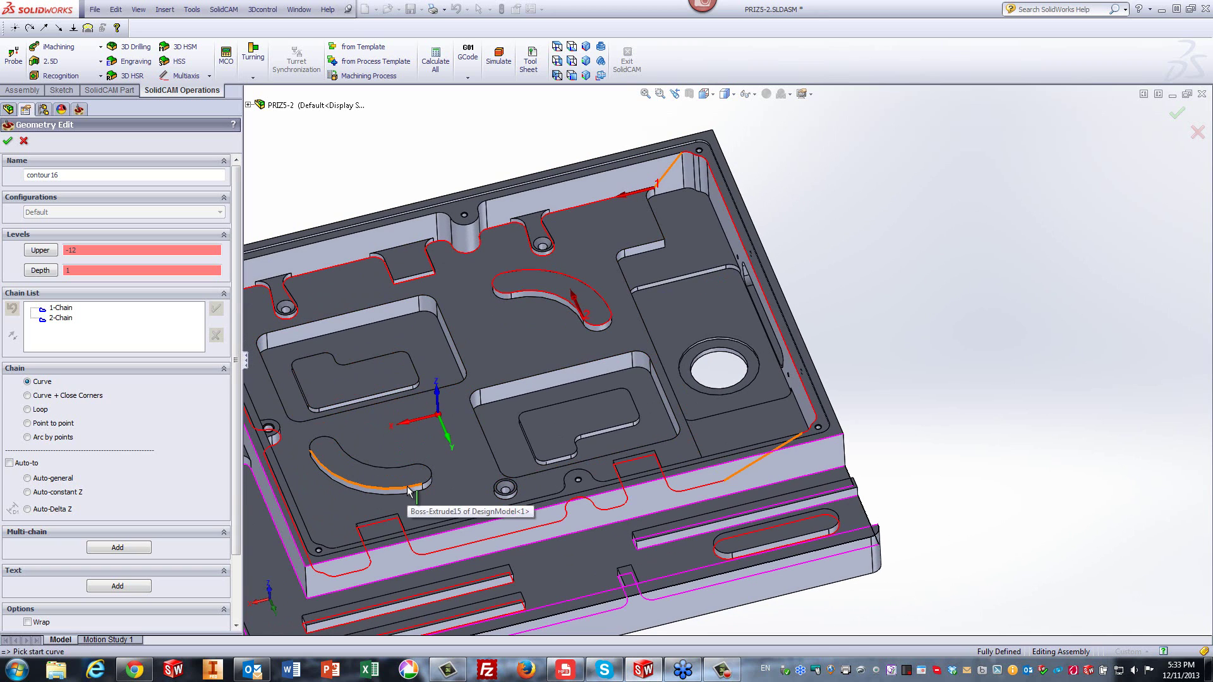
pyautogui.click(410, 494)
pyautogui.click(27, 492)
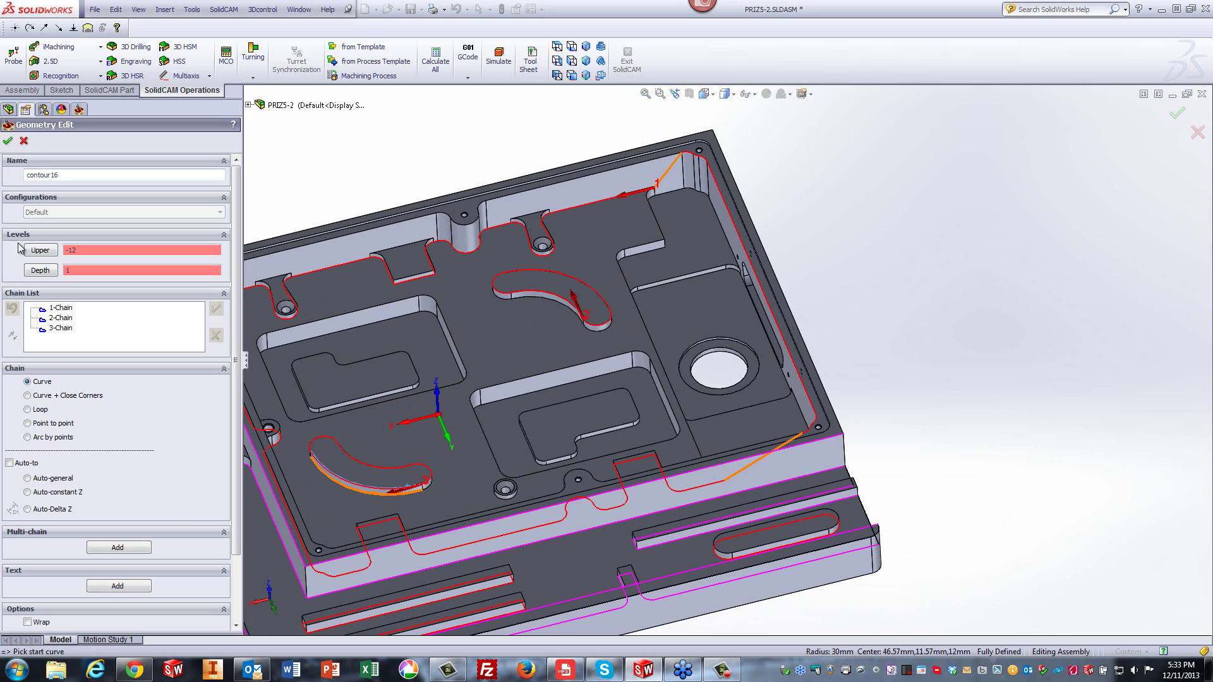
# - Set contour16's upper level to -13 from the small raised pad and its depth to 2 from the pocket floor, and accept the geometry
pyautogui.click(39, 251)
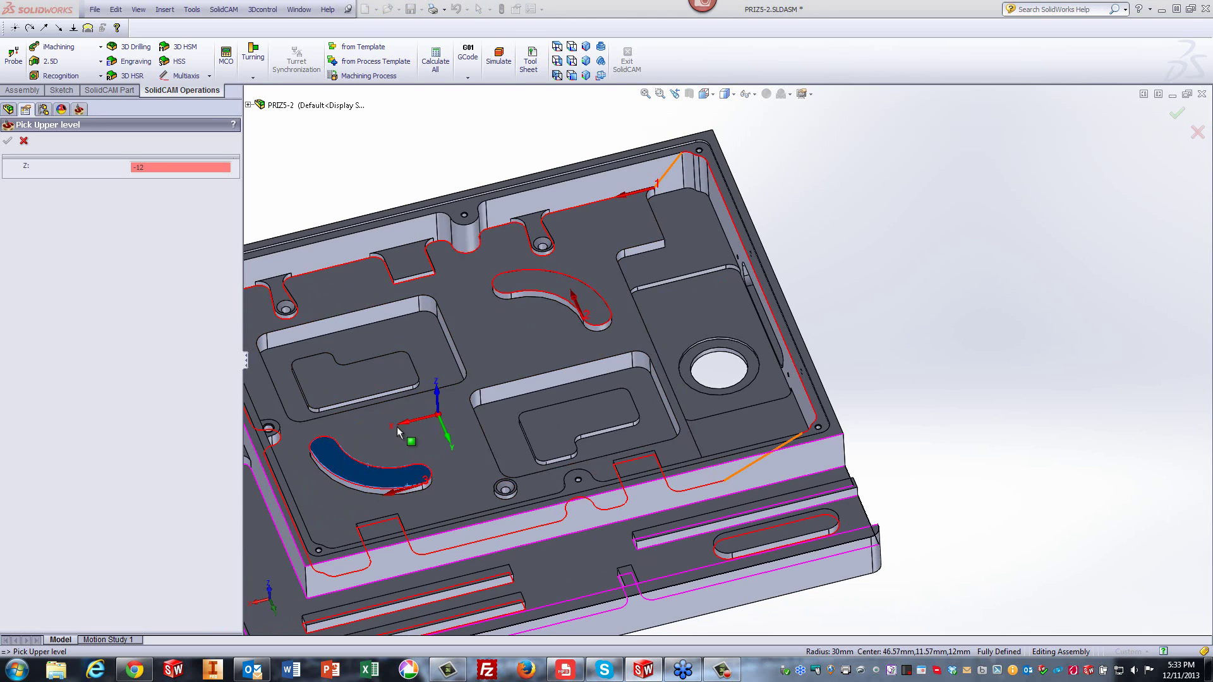
pyautogui.click(379, 534)
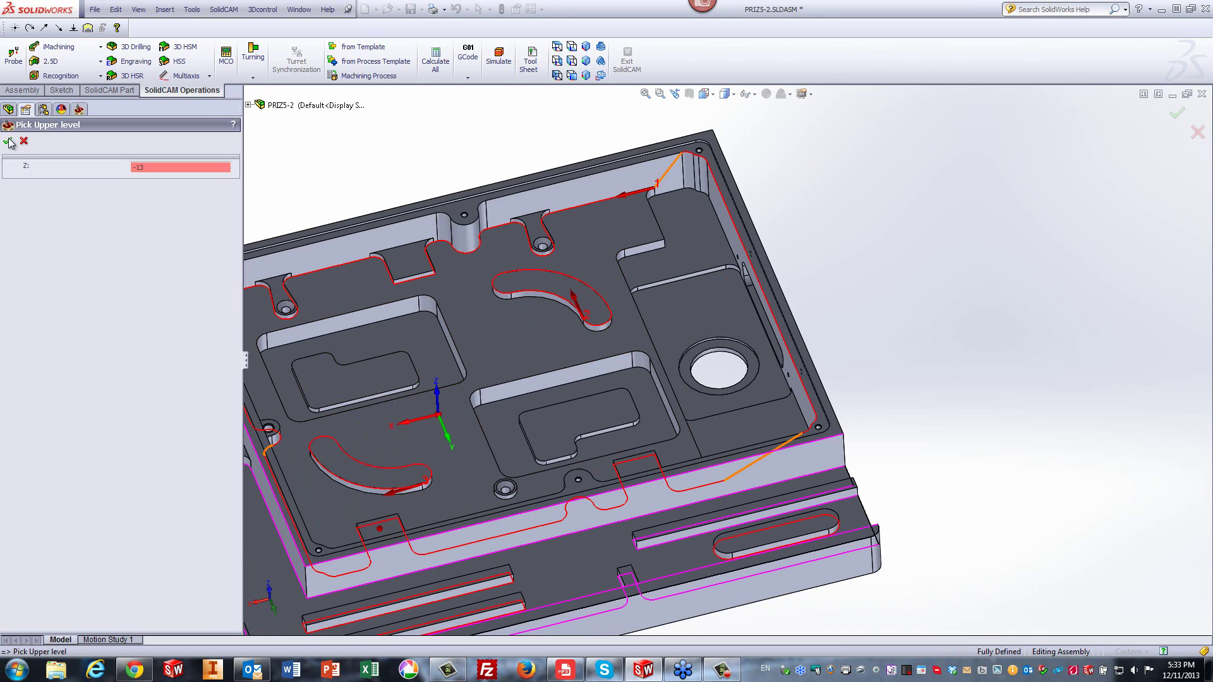
pyautogui.click(8, 141)
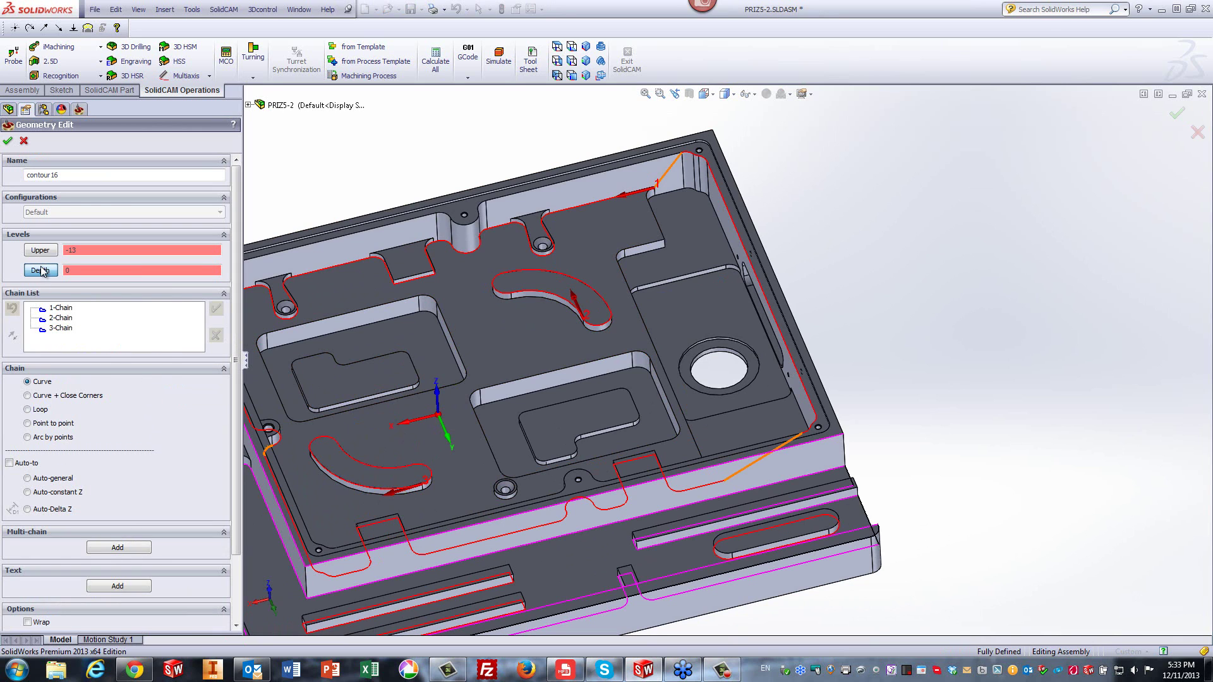
pyautogui.click(39, 270)
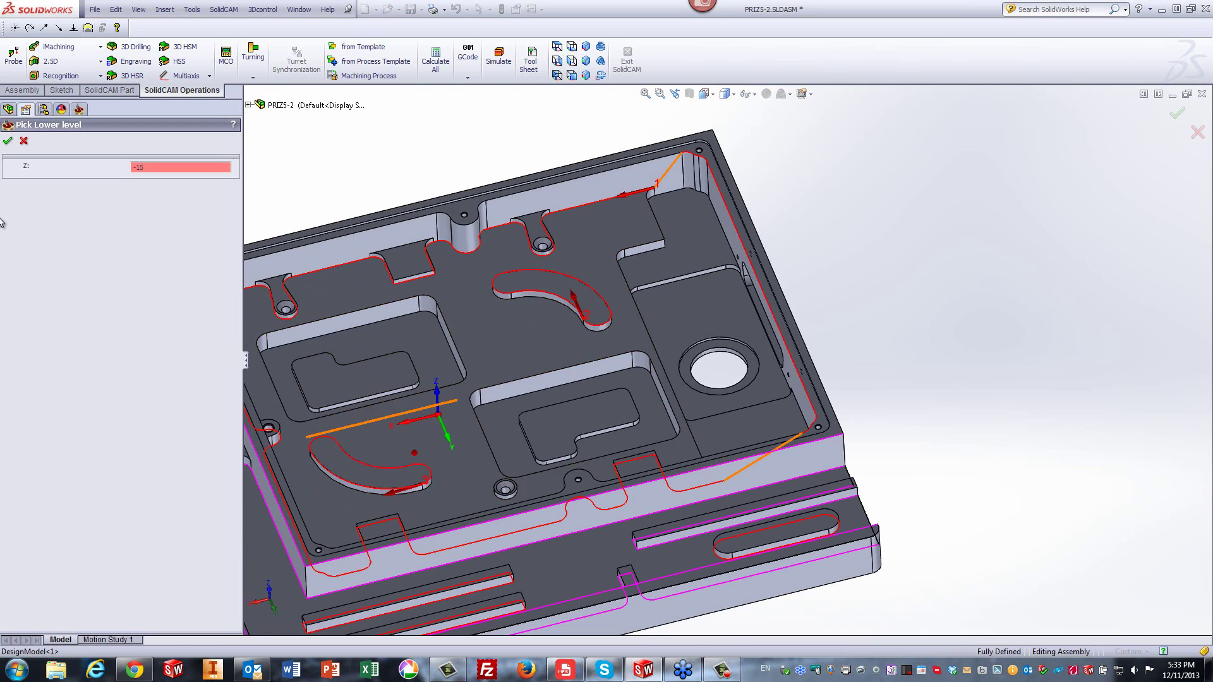
pyautogui.click(9, 142)
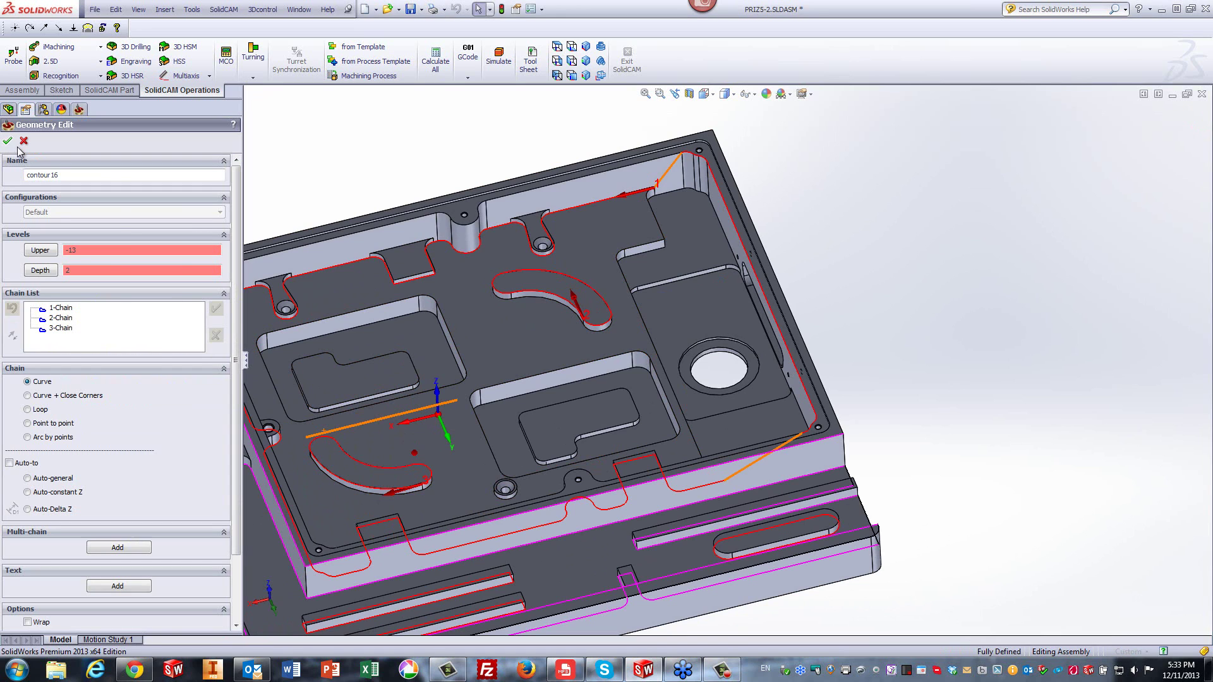
pyautogui.click(8, 141)
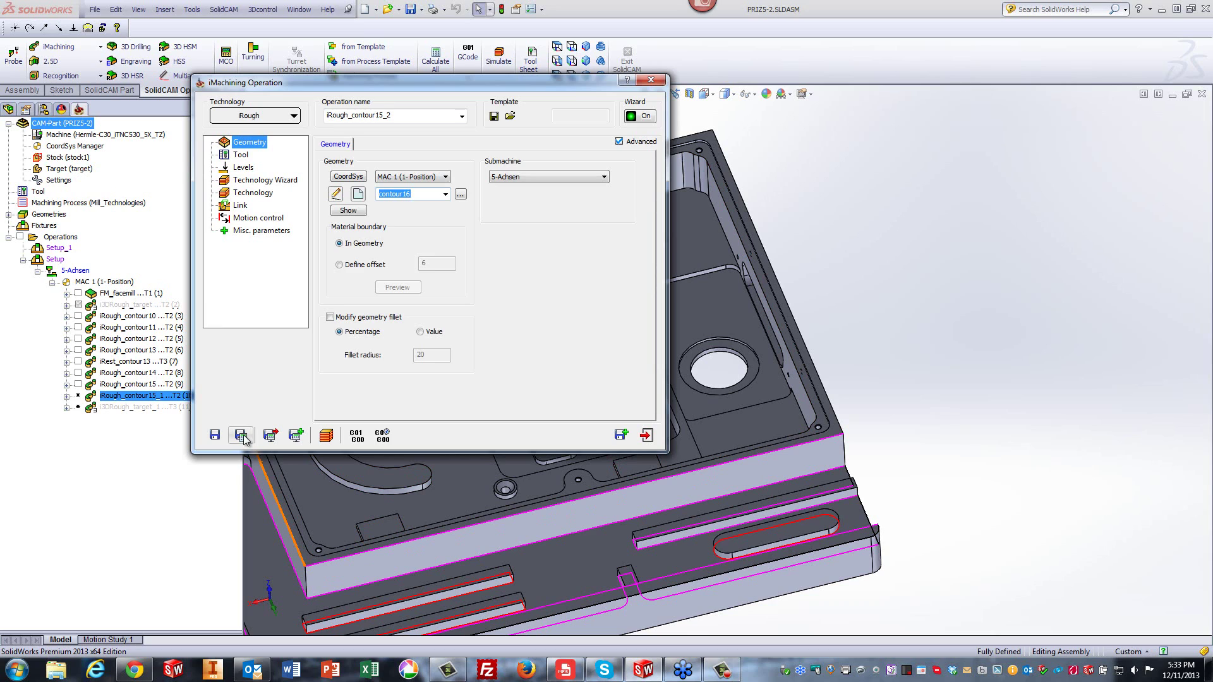
# - Save and calculate iRough_contour16, and copy the operation
pyautogui.click(242, 436)
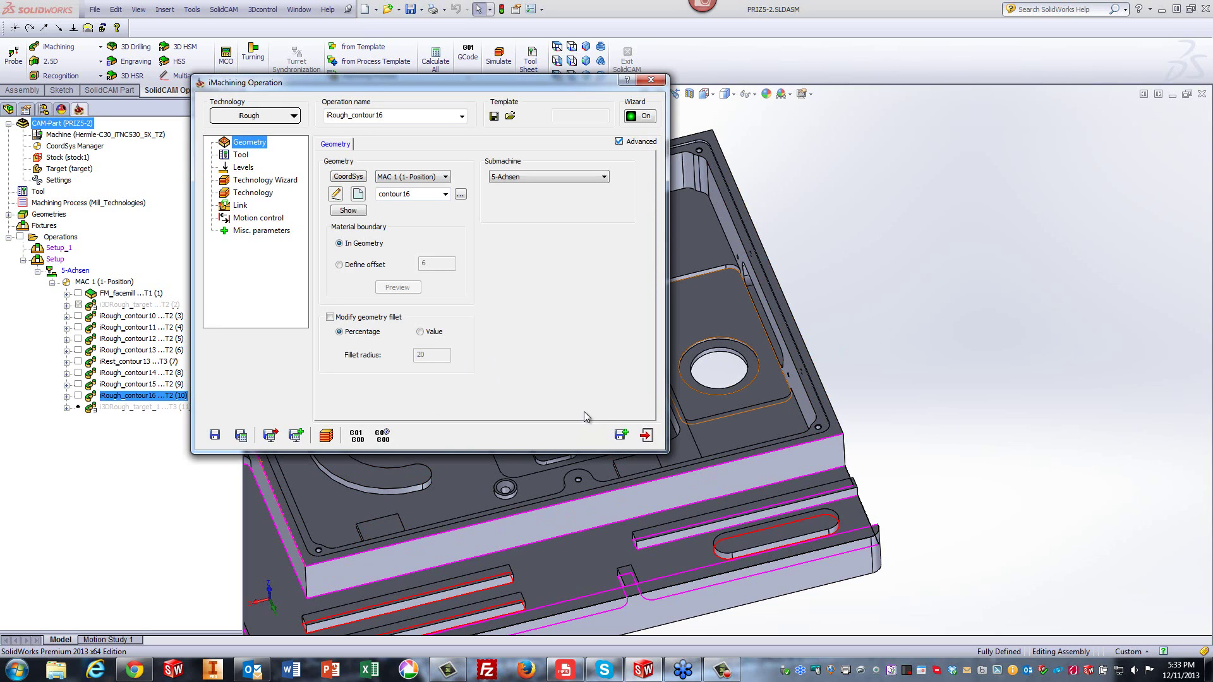
pyautogui.click(964, 307)
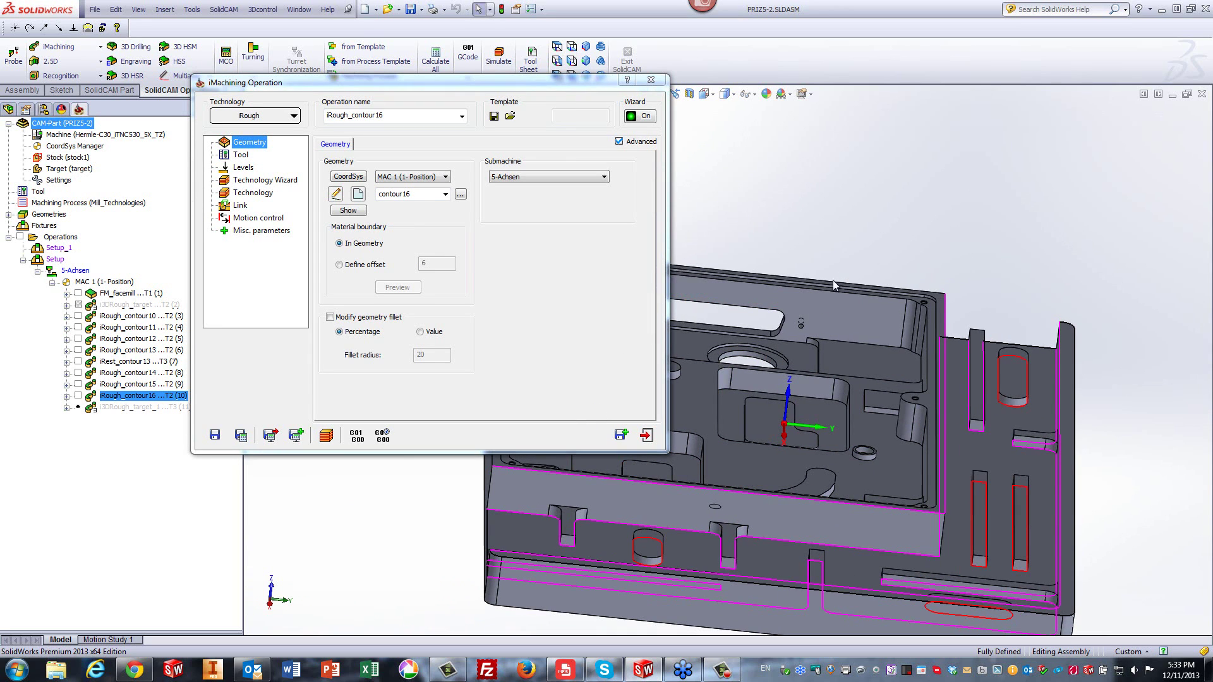
pyautogui.scroll(-3, 772, 408)
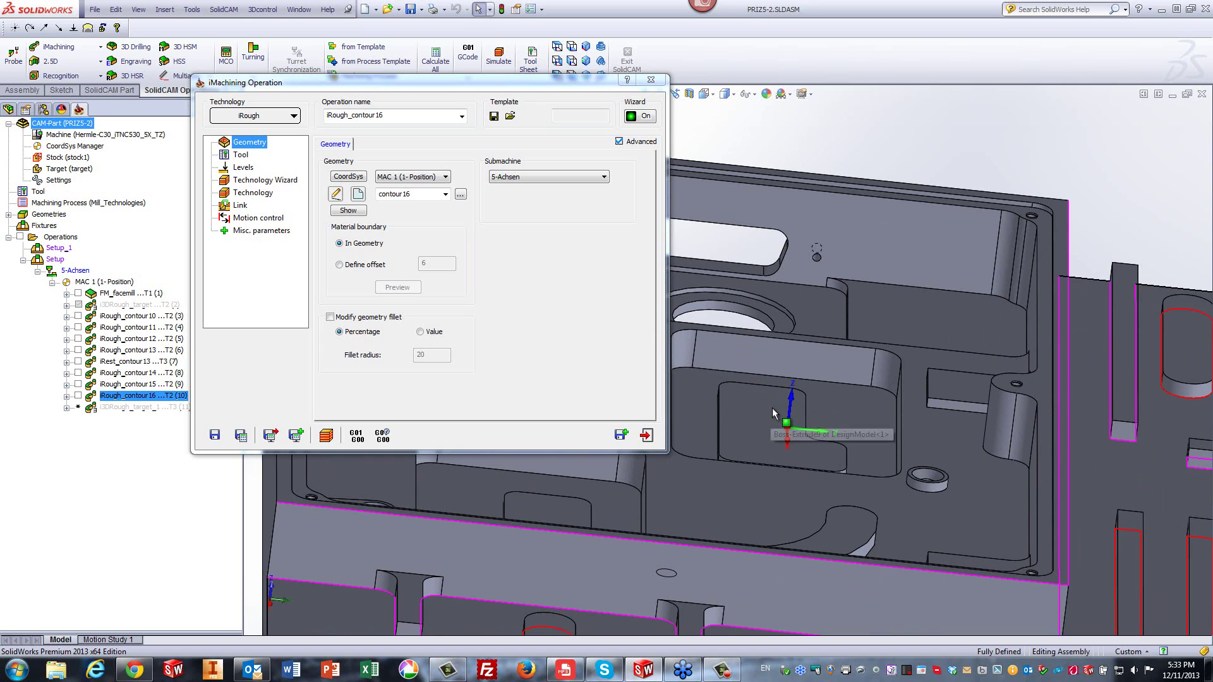
pyautogui.click(621, 435)
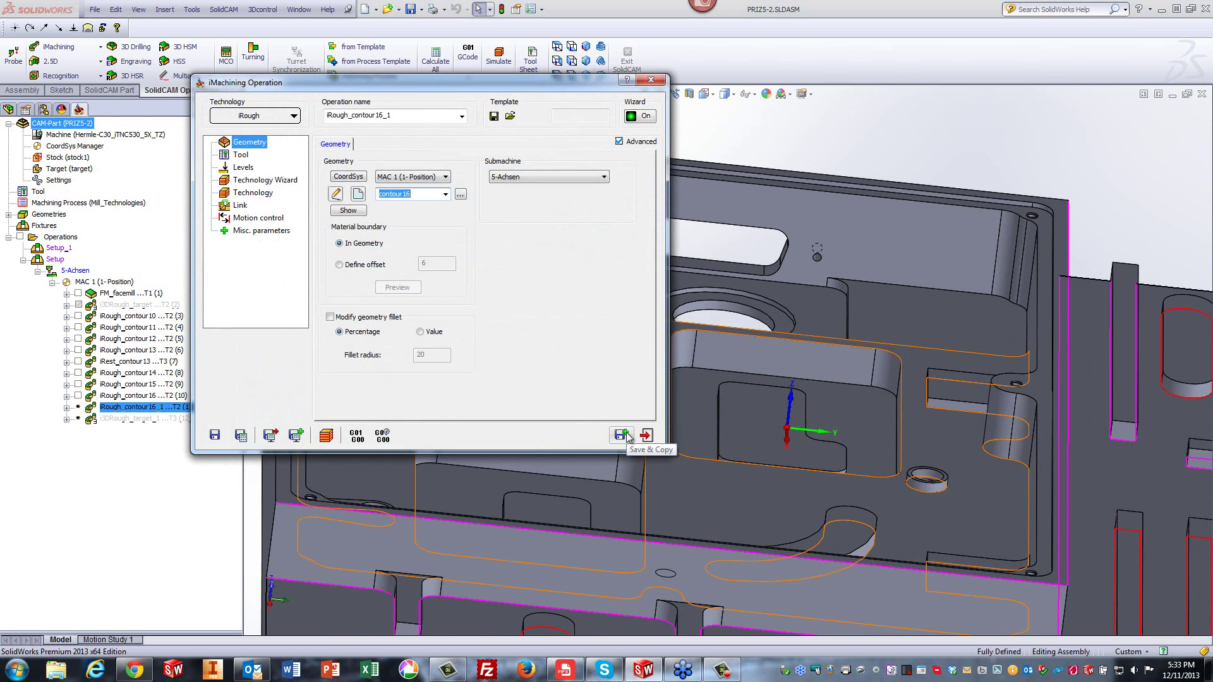
# - Create a new geometry, contour17, in the copy and chain the upper outline of the rectangular pocket nearer the round hole using Auto-constant Z
pyautogui.click(357, 195)
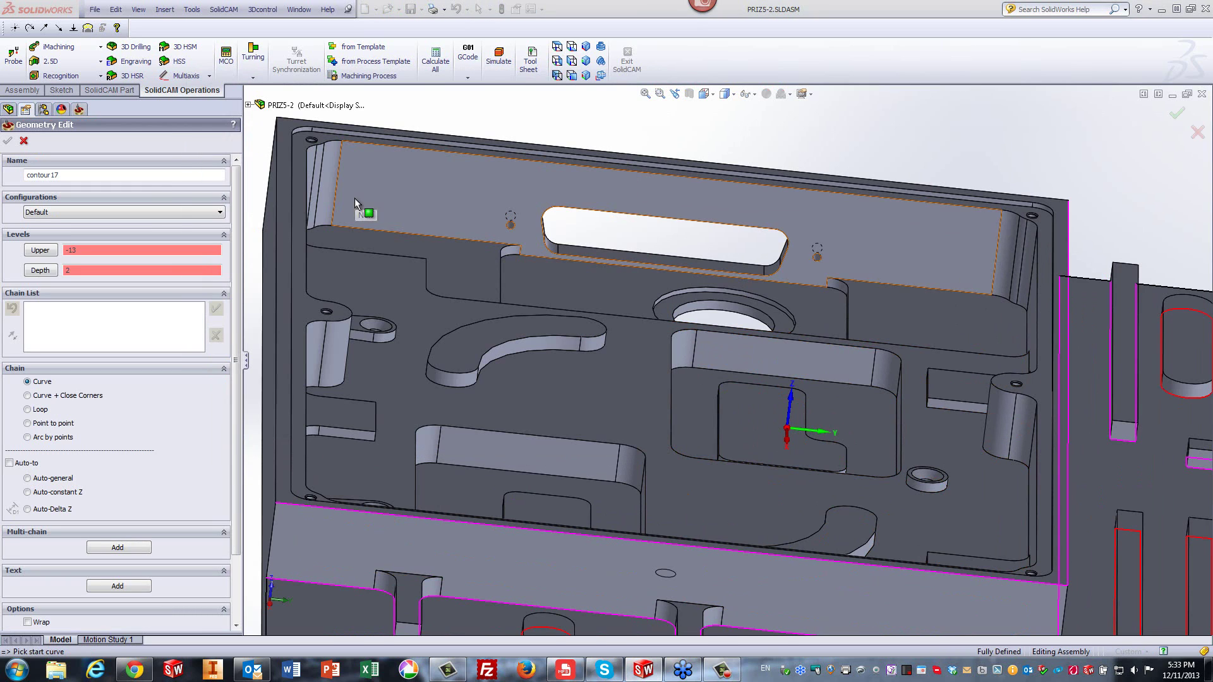
pyautogui.click(871, 352)
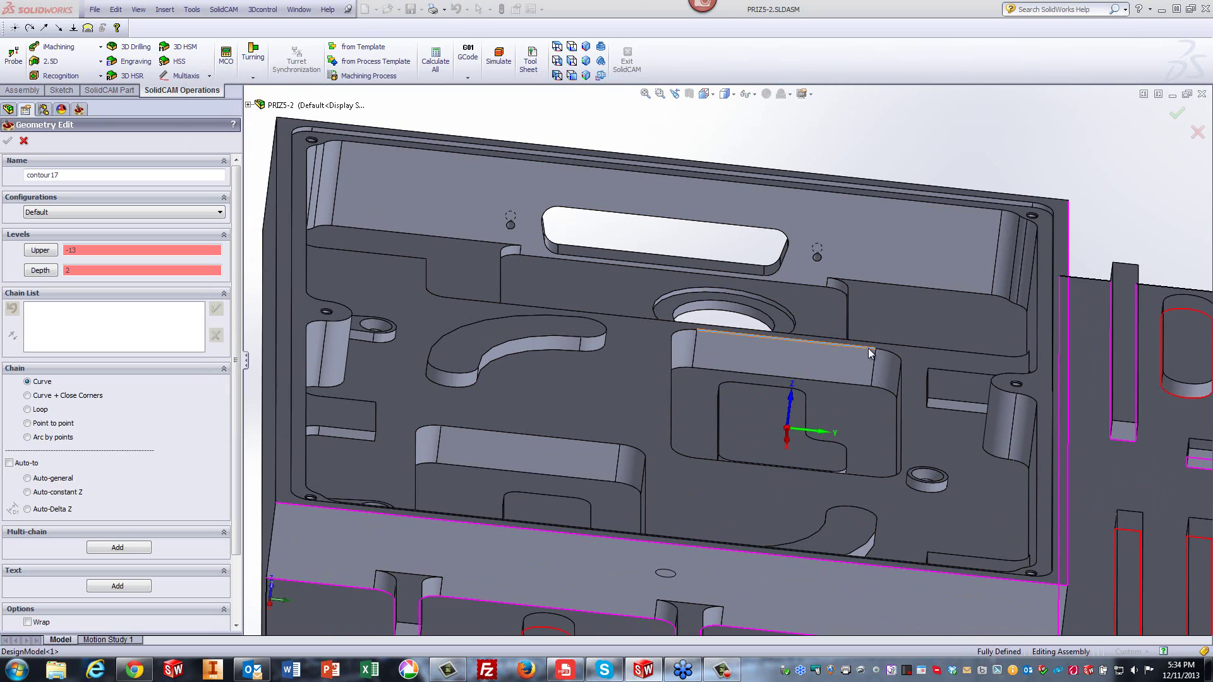
pyautogui.click(27, 493)
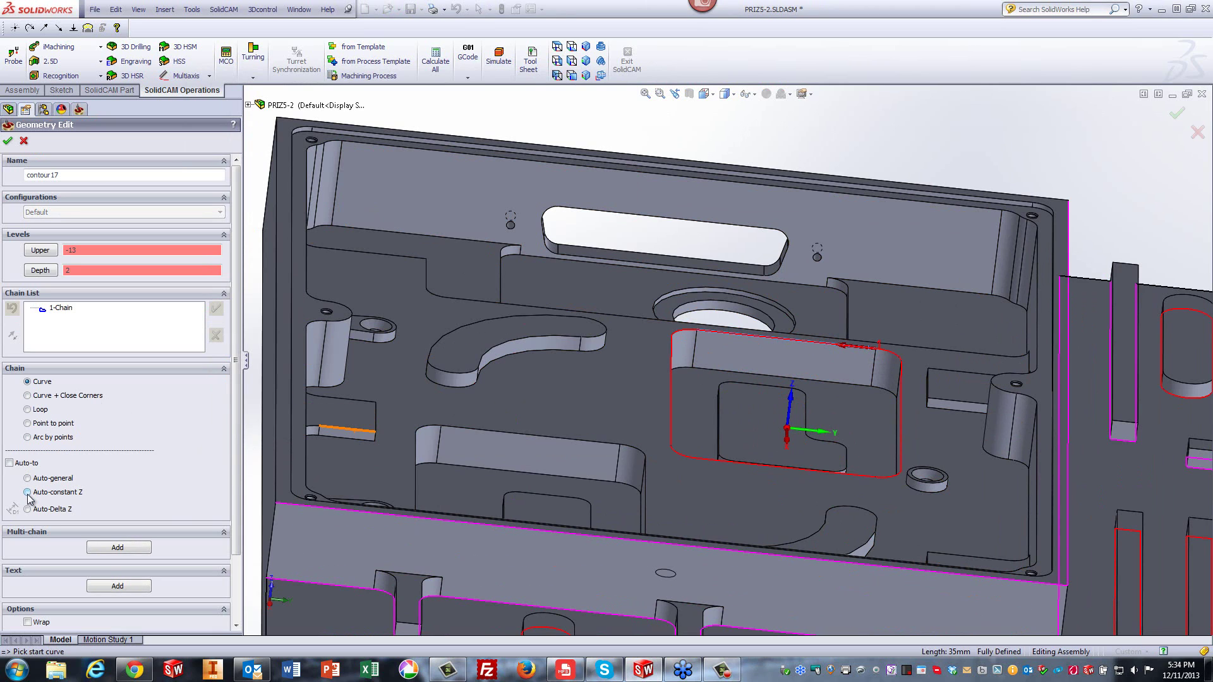
# - Set contour17's upper level to -15 from the large pocket's floor and its lower level to -21 from the L-shaped pad, and accept the geometry
pyautogui.click(40, 250)
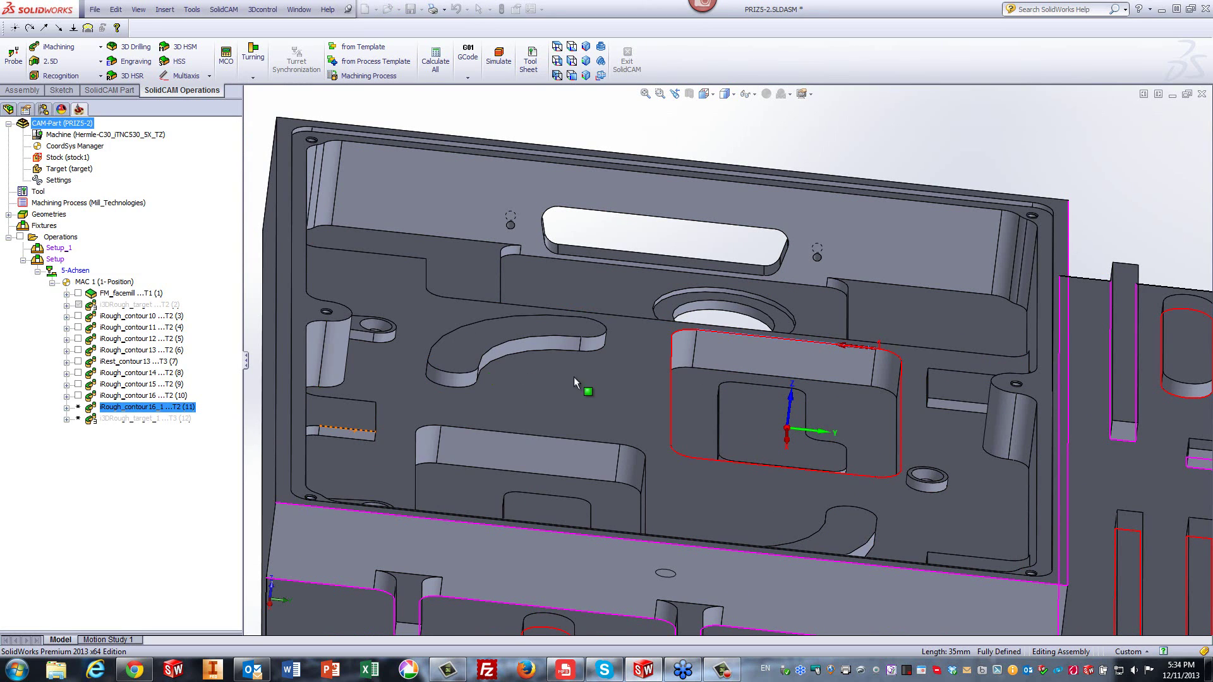
pyautogui.click(595, 378)
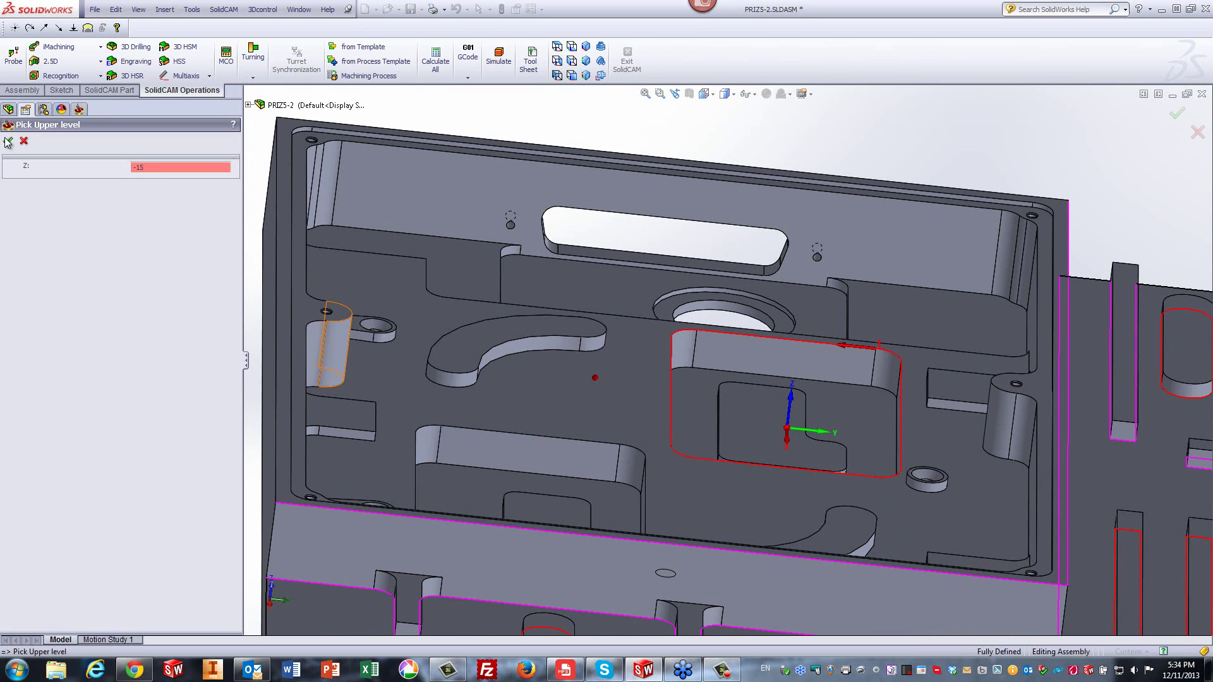
pyautogui.click(8, 140)
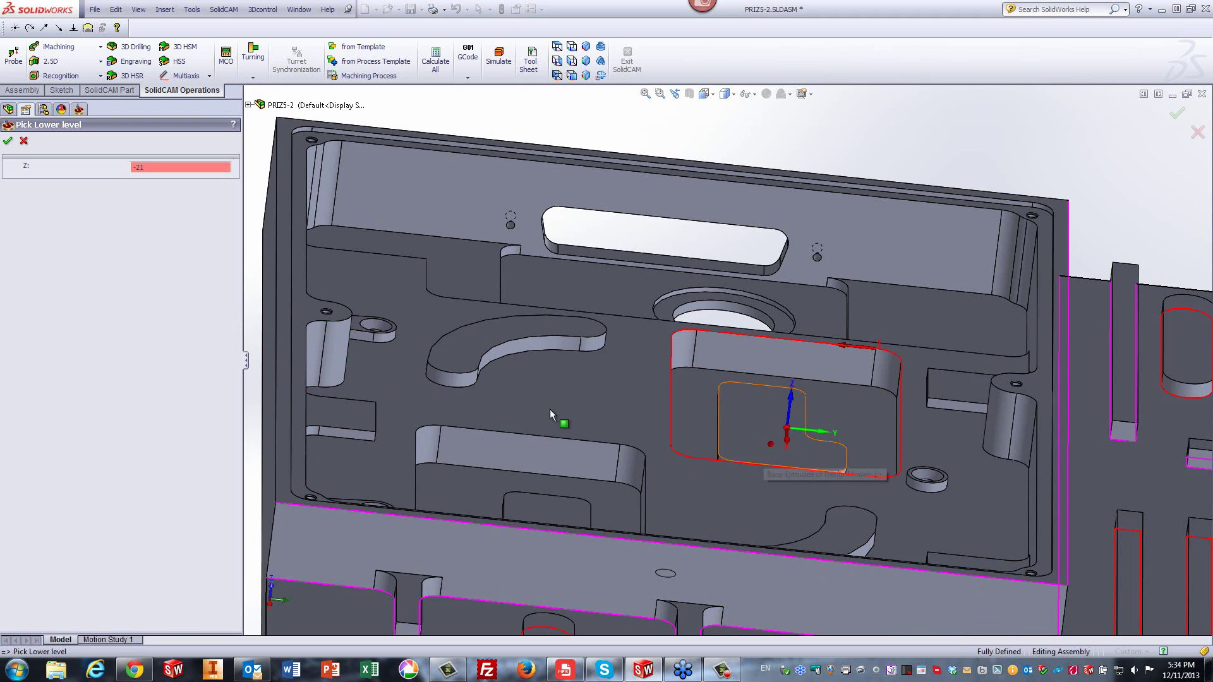
pyautogui.click(8, 141)
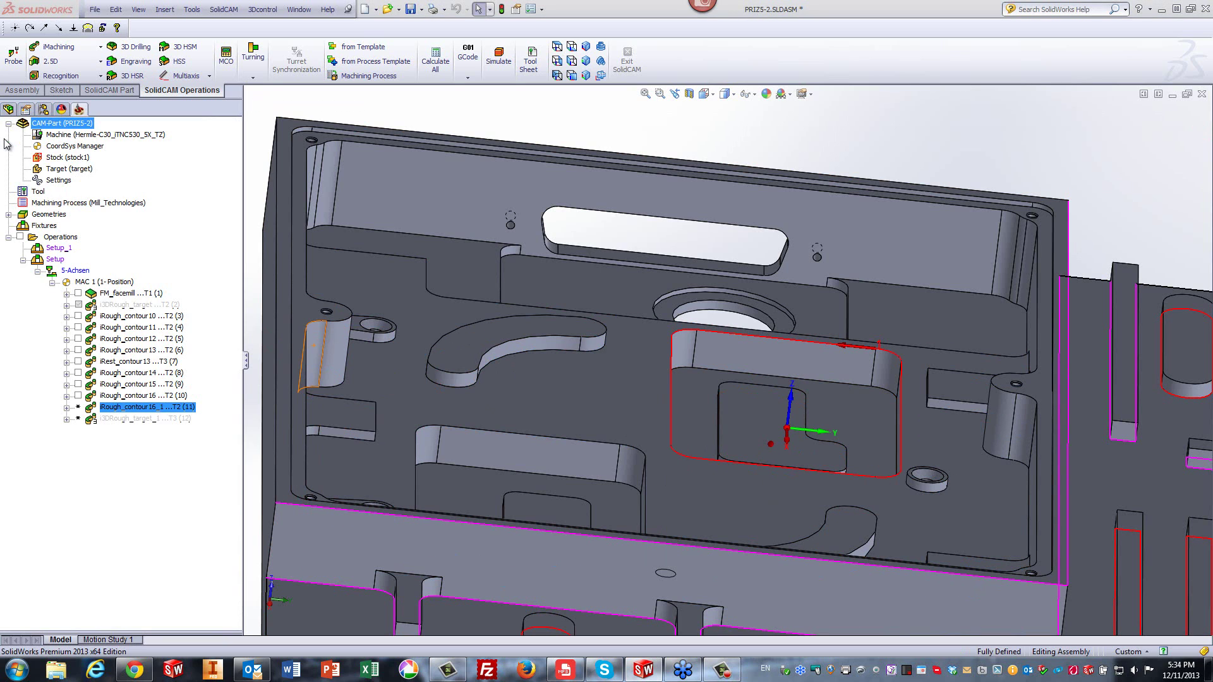
pyautogui.click(8, 141)
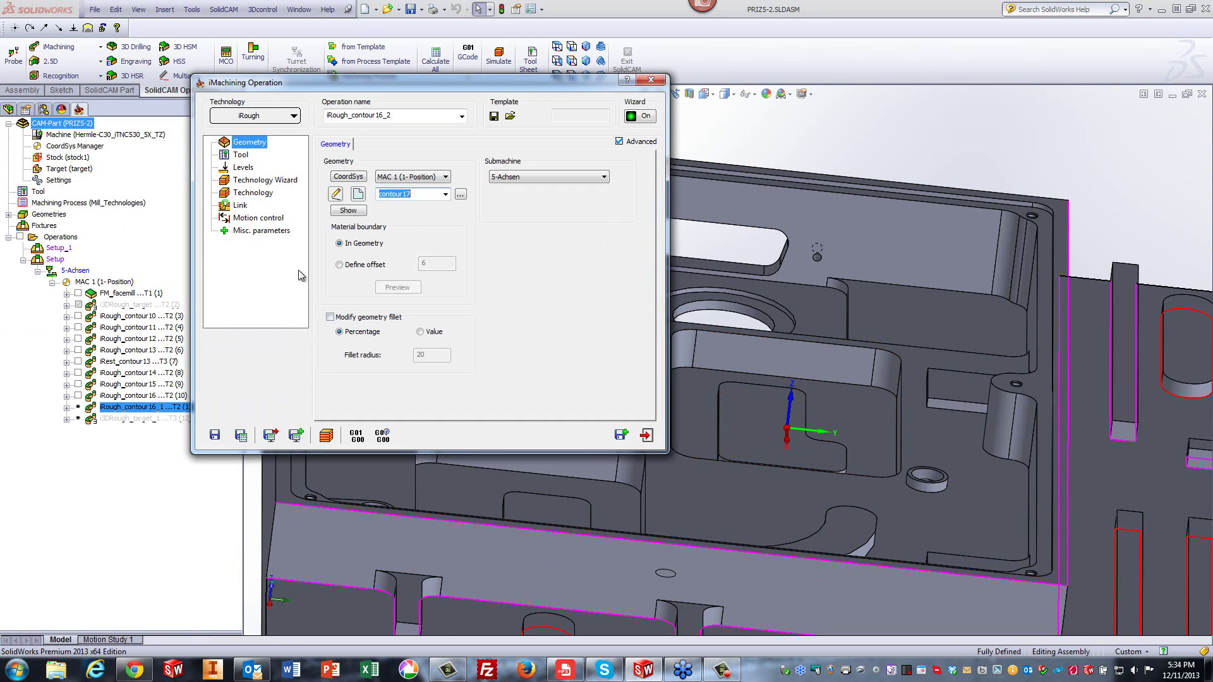
# - Save and calculate iRough_contour17 with the 12 mm end mill, and copy the operation
pyautogui.click(242, 157)
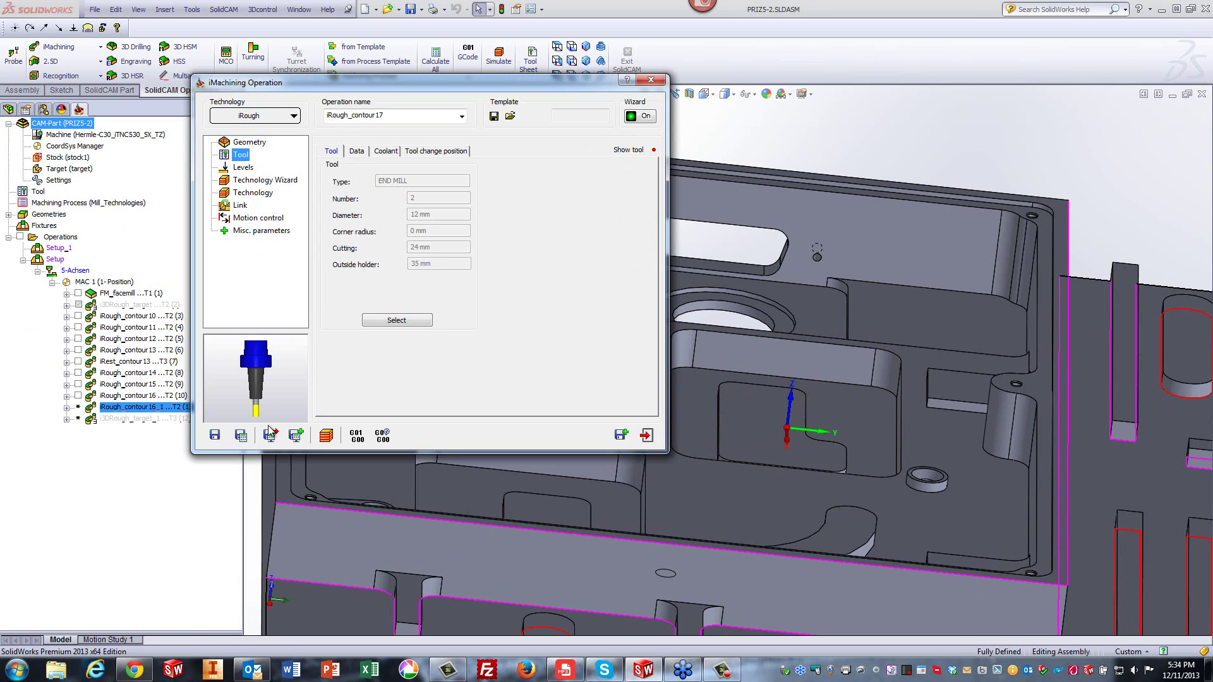
pyautogui.click(241, 435)
pyautogui.click(620, 435)
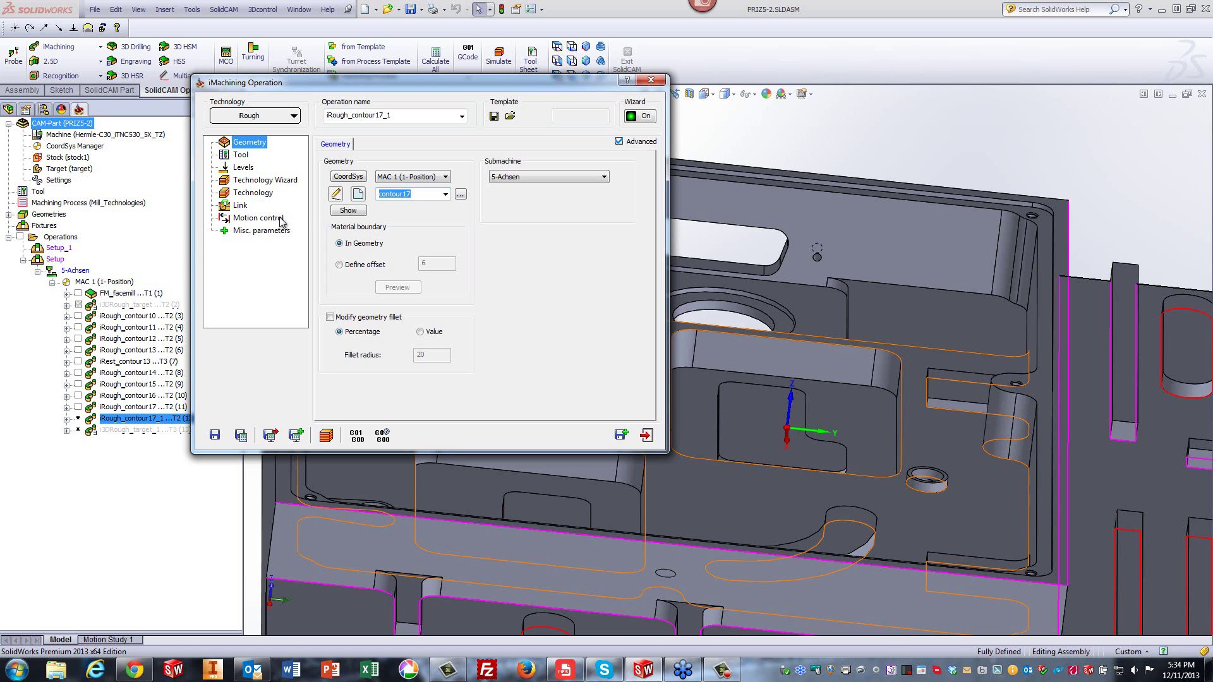
# - Create a new geometry, contour18, in the copy and multi-chain the edges of the rectangular pocket's floor around the L-shaped pad
pyautogui.click(358, 194)
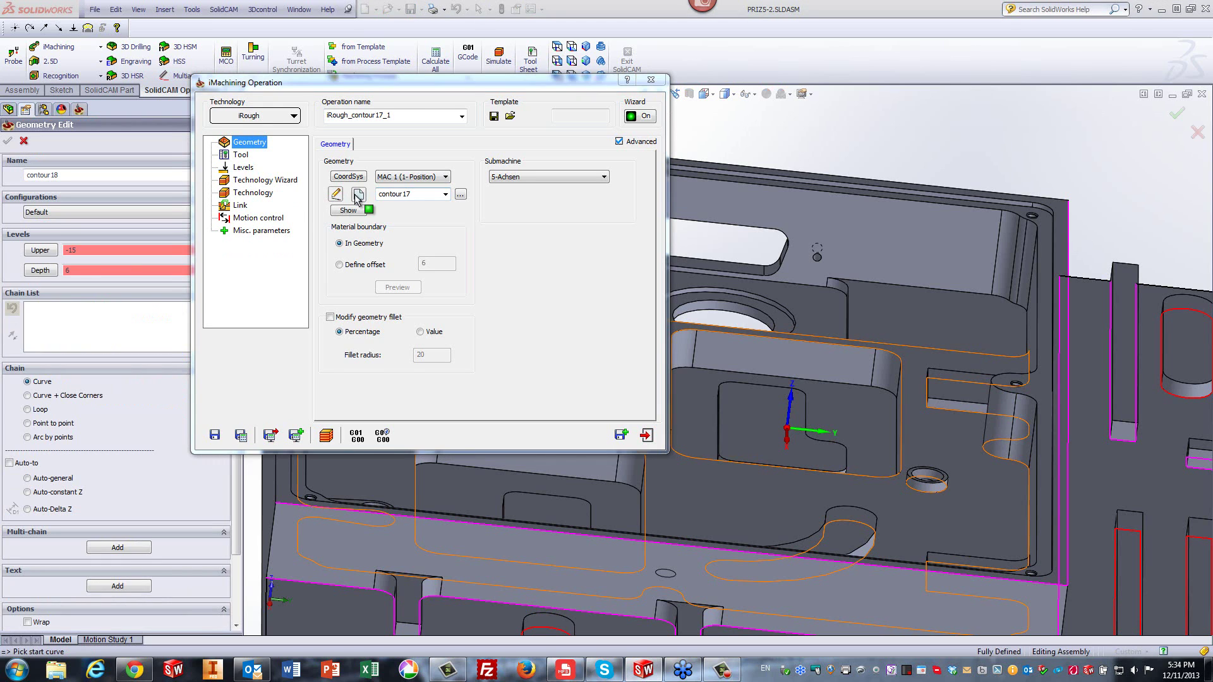
pyautogui.click(112, 547)
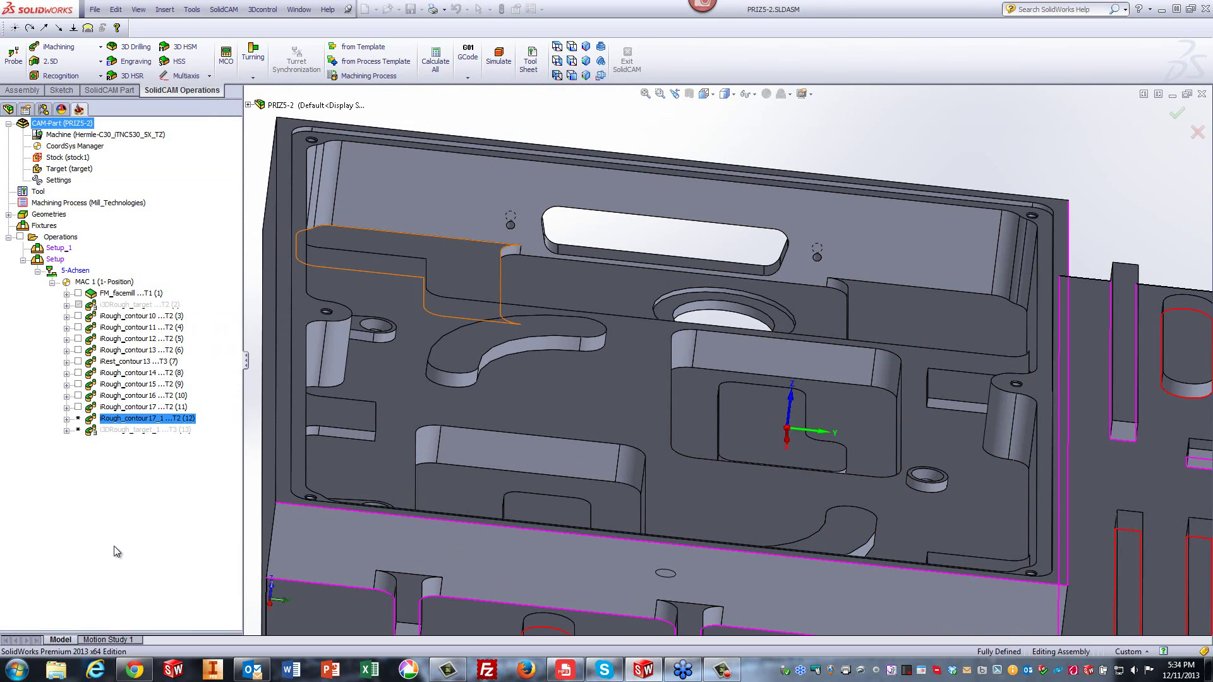
pyautogui.click(685, 398)
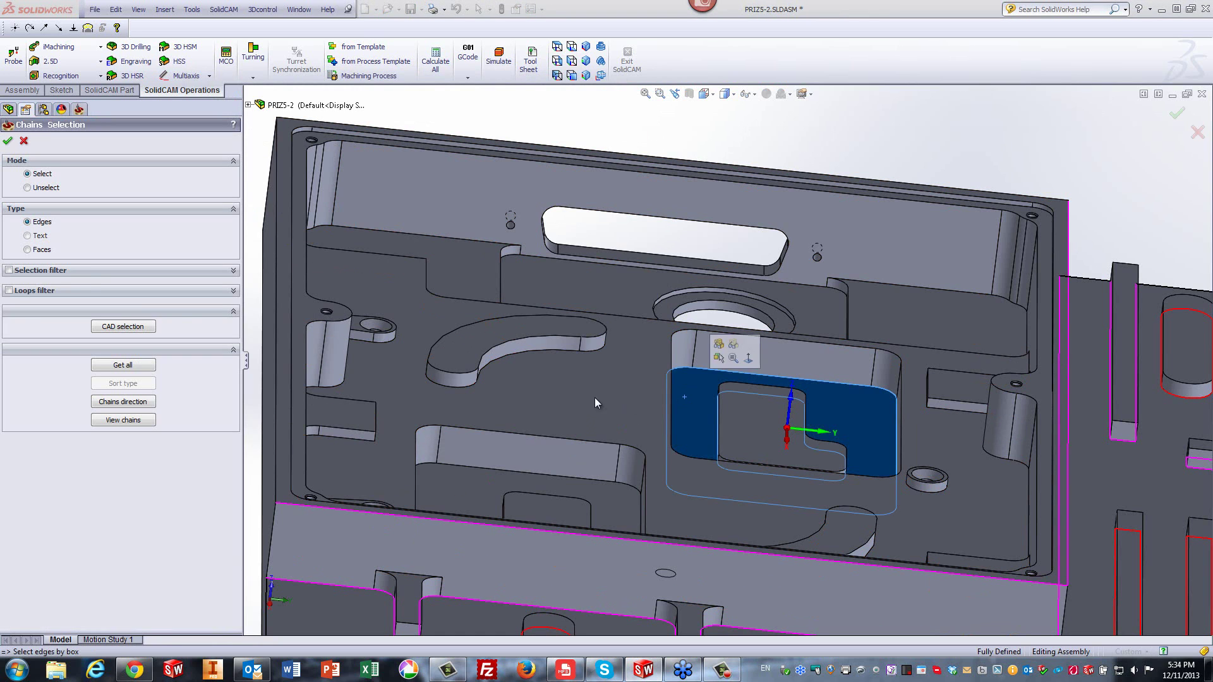
pyautogui.click(7, 141)
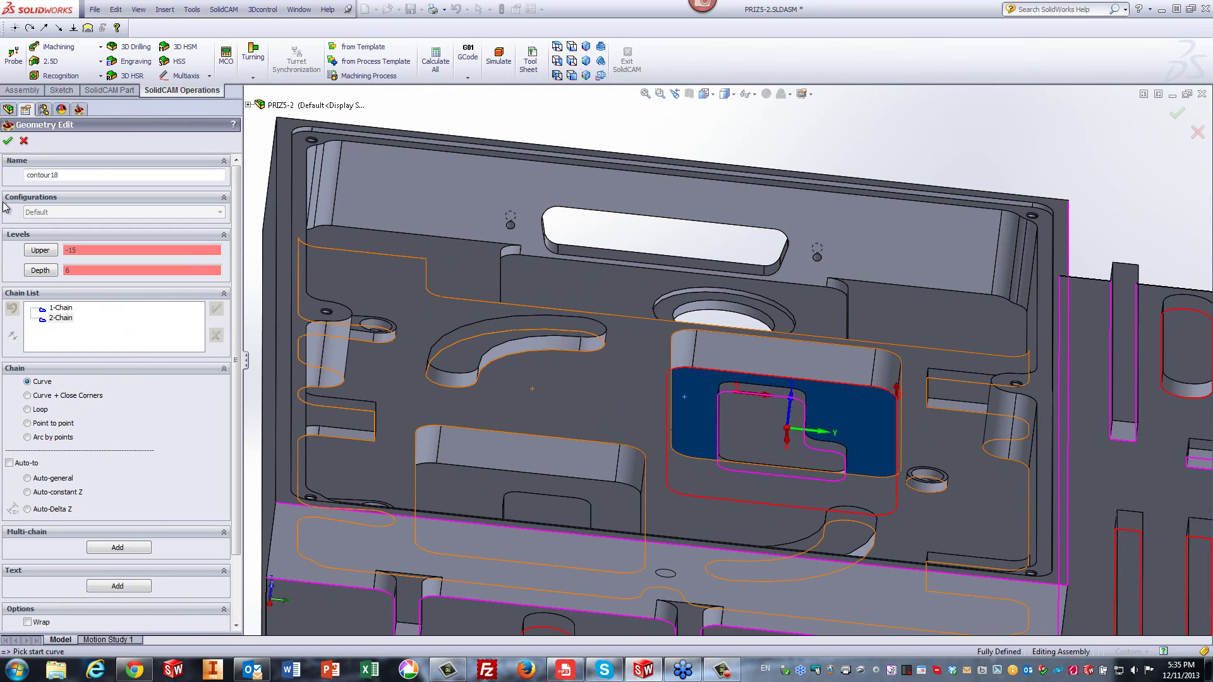
# - Set contour18's upper level to -21 from the L-shaped pad and its depth to 2 from the pocket floor, and accept the geometry
pyautogui.click(40, 252)
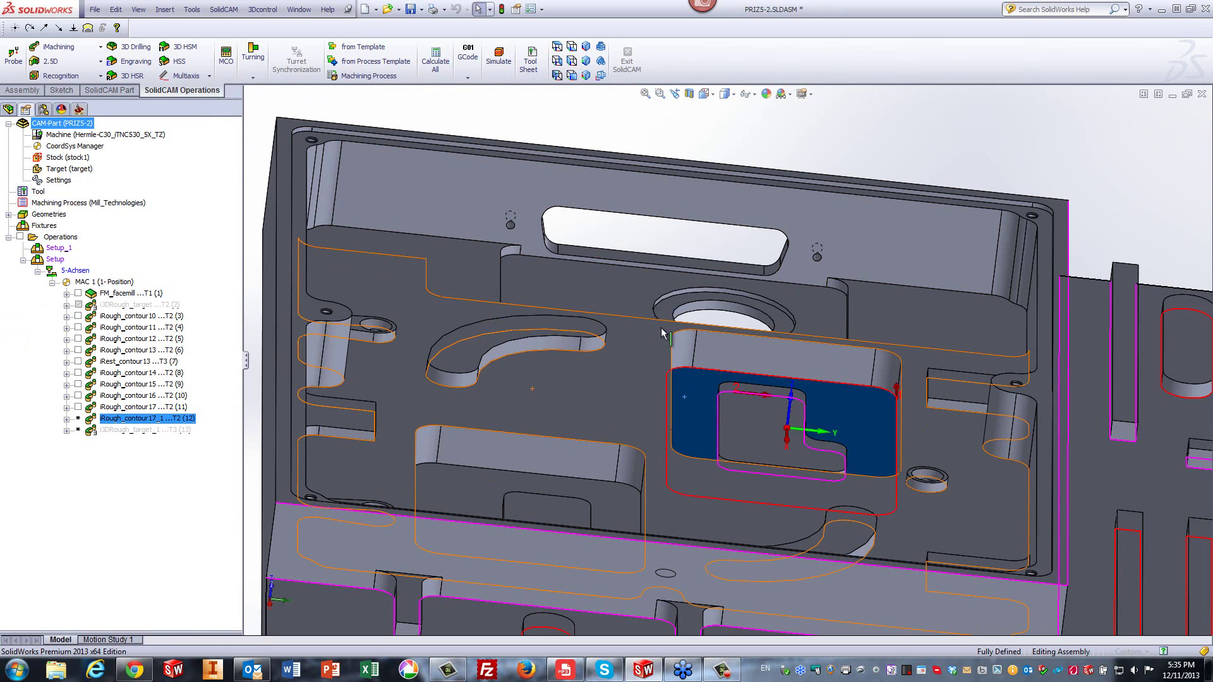
pyautogui.click(663, 332)
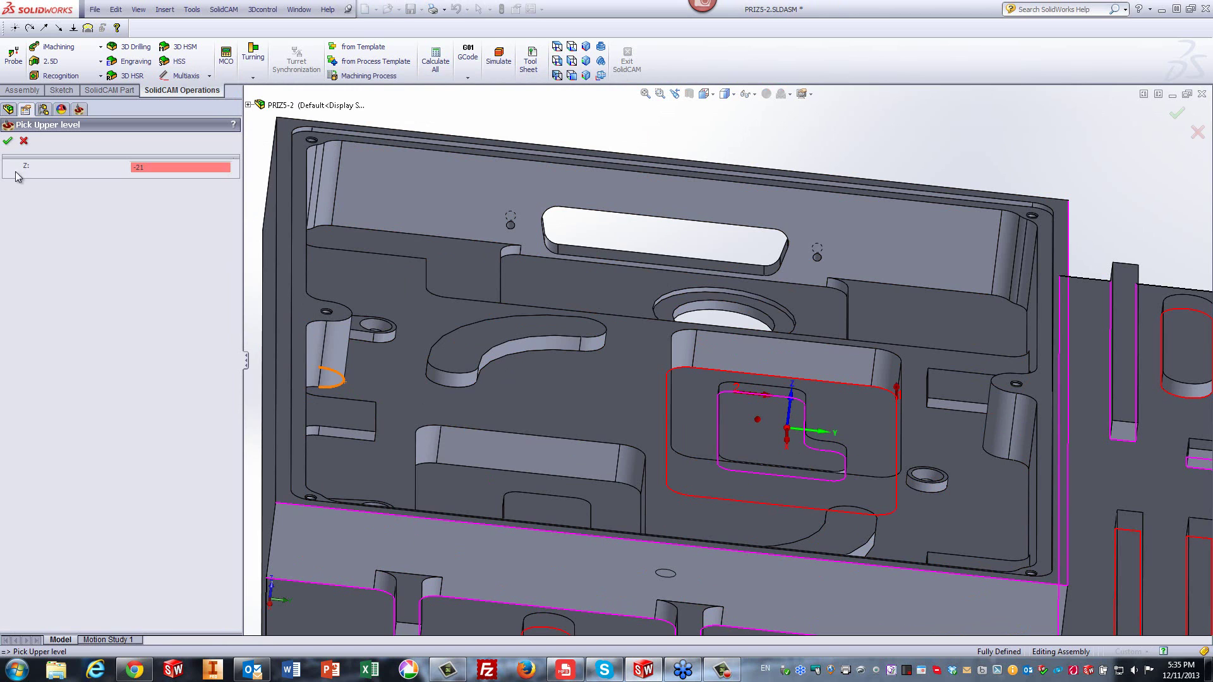
pyautogui.click(8, 142)
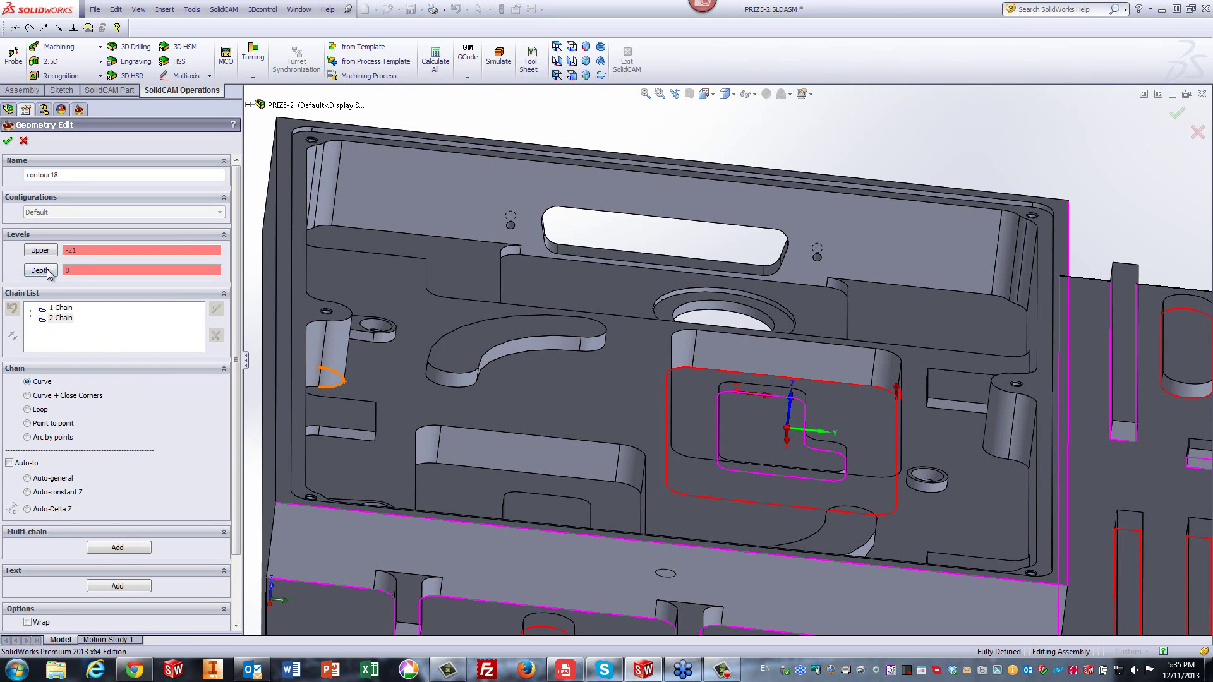
pyautogui.click(47, 272)
pyautogui.click(691, 398)
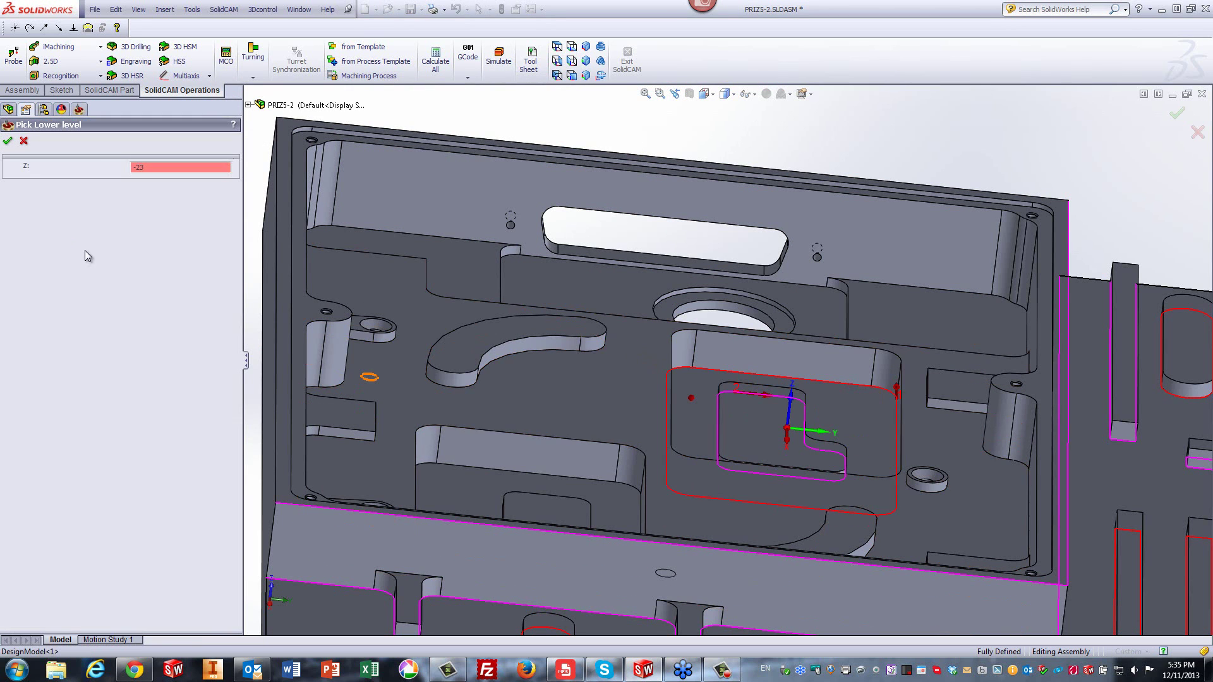
pyautogui.click(8, 142)
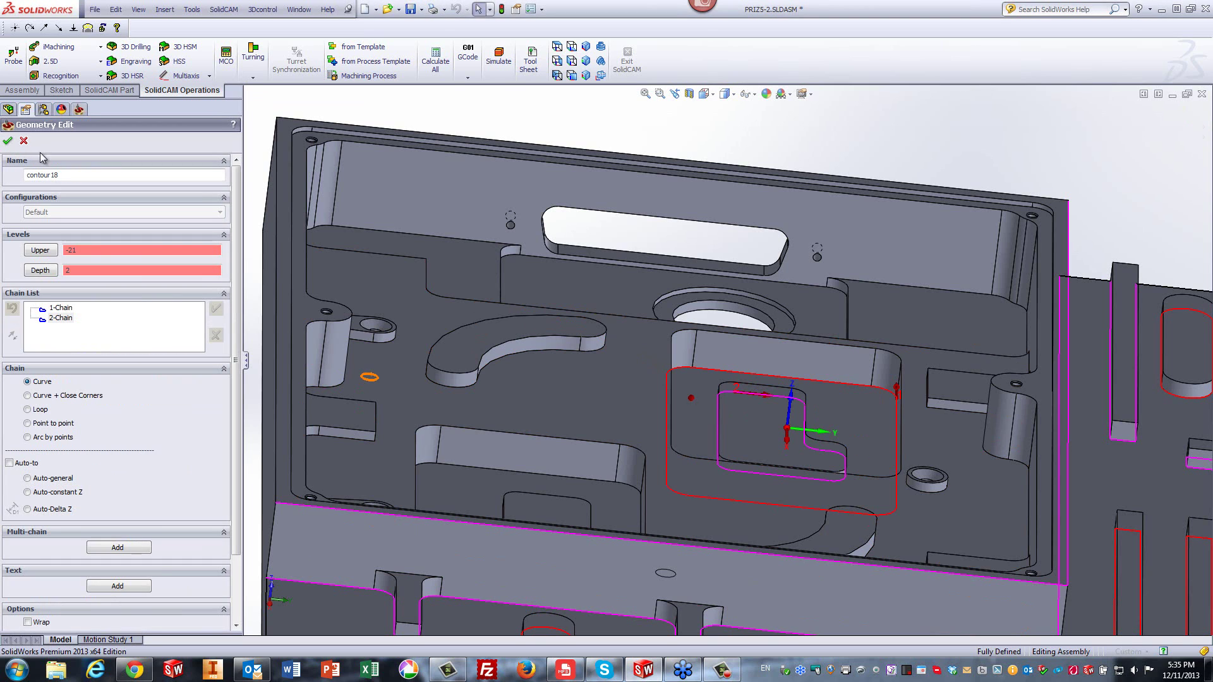
pyautogui.click(8, 142)
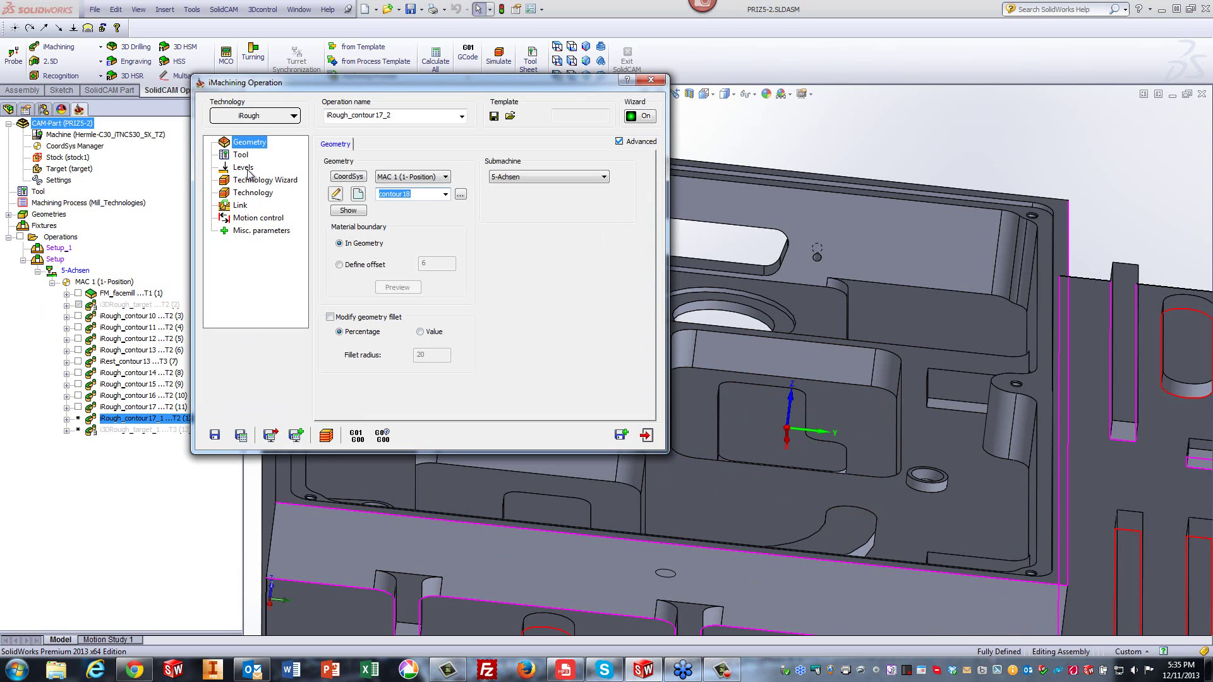
# - Assign tool 3, the 6 mm end mill, to iRough_contour18, save and calculate the operation, and close it
pyautogui.click(242, 155)
pyautogui.click(405, 324)
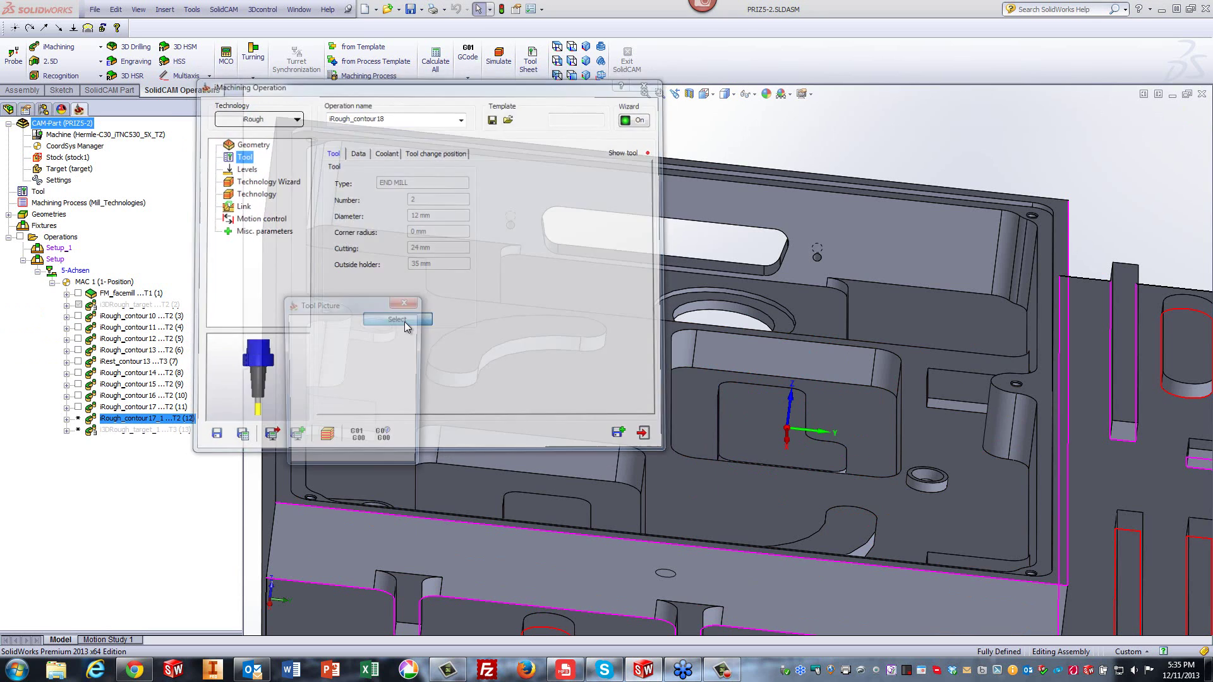
pyautogui.click(352, 224)
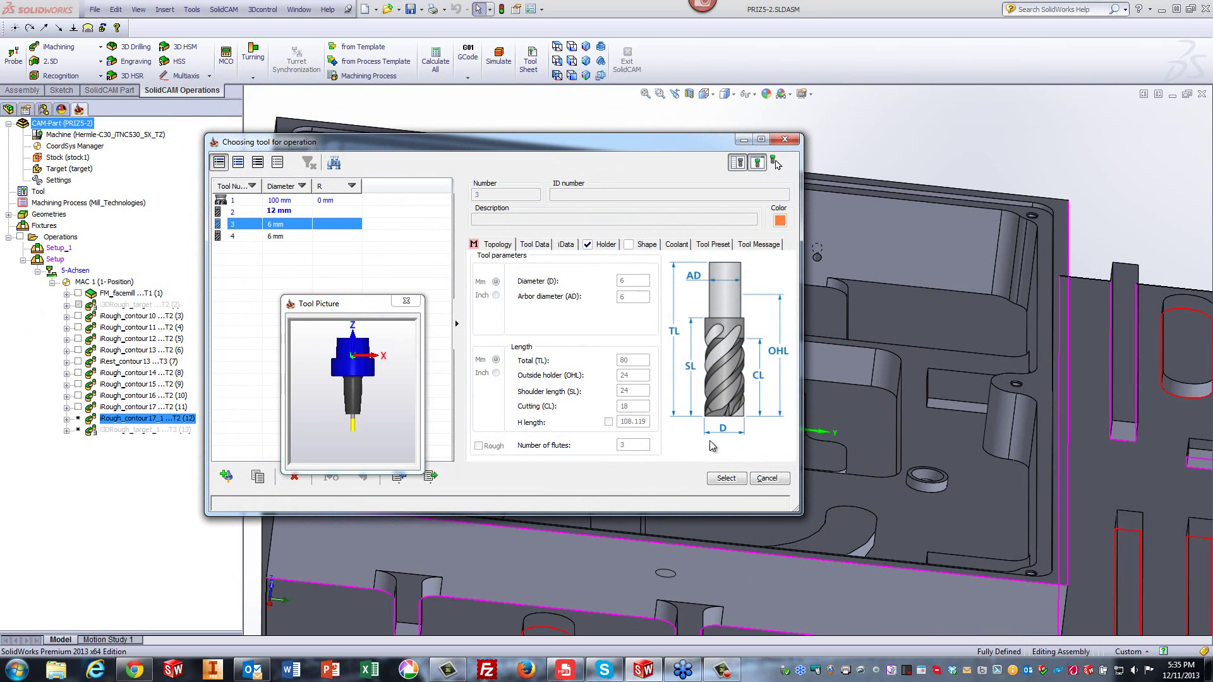
pyautogui.click(726, 479)
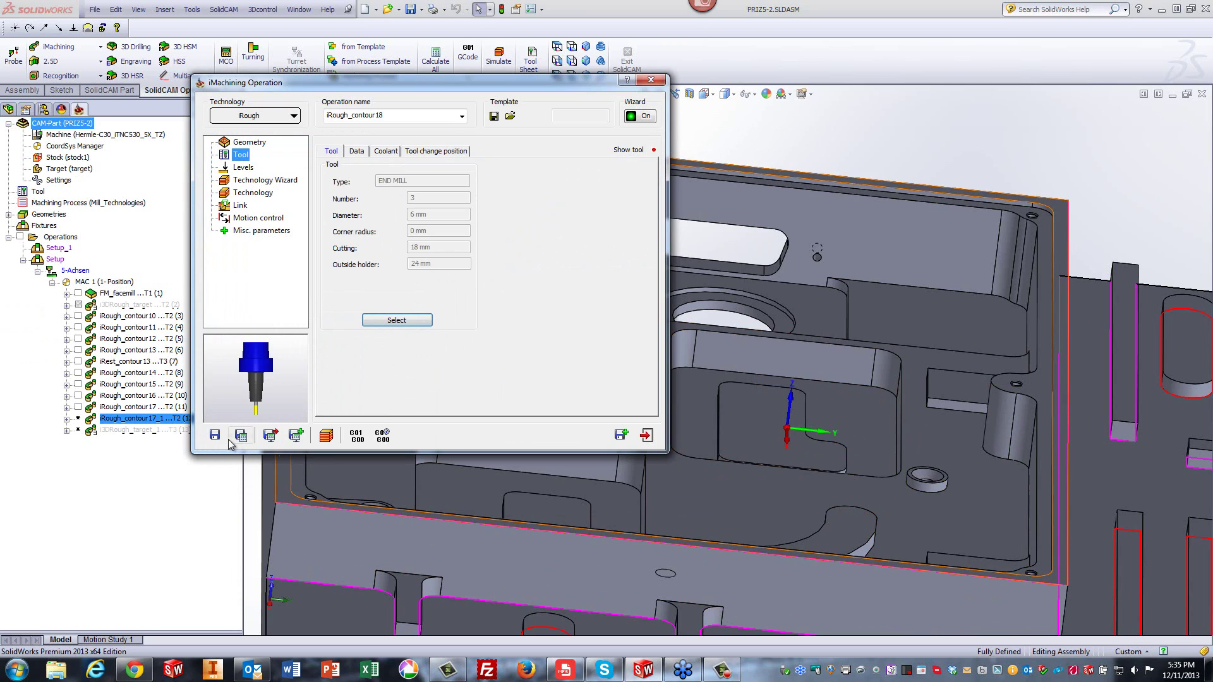
pyautogui.click(241, 438)
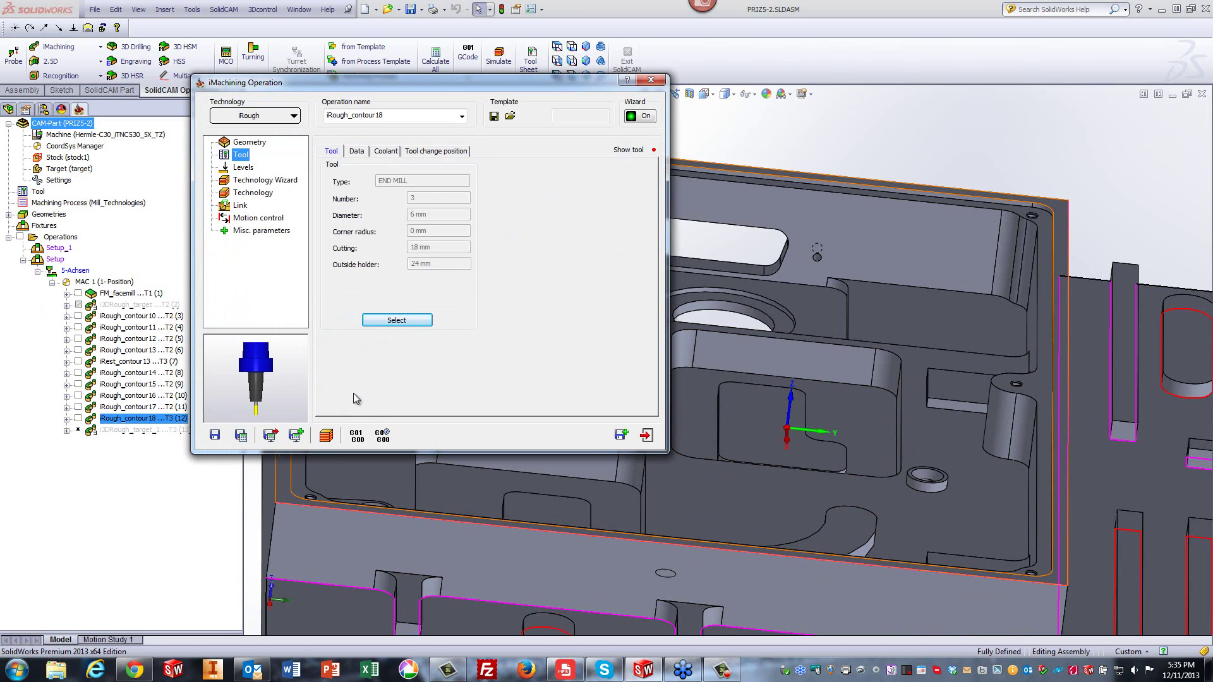
pyautogui.click(646, 434)
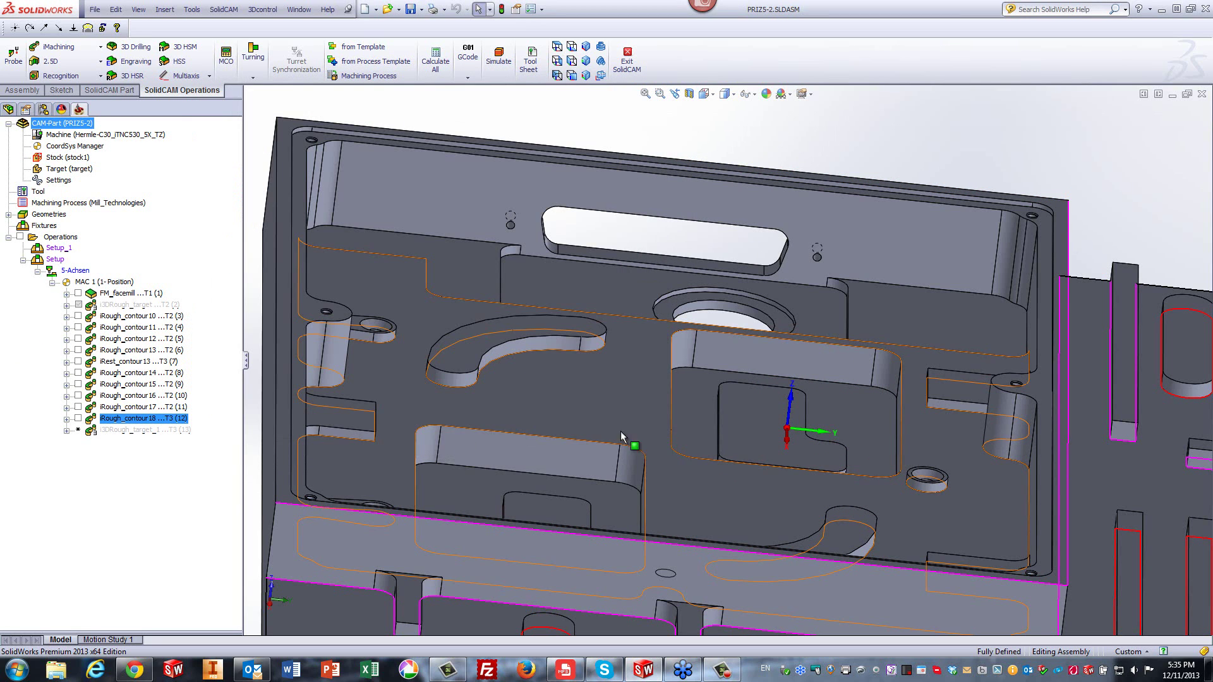
# - Simulate all operations in SolidVerify to check the machined part, and close the simulation
pyautogui.click(69, 248)
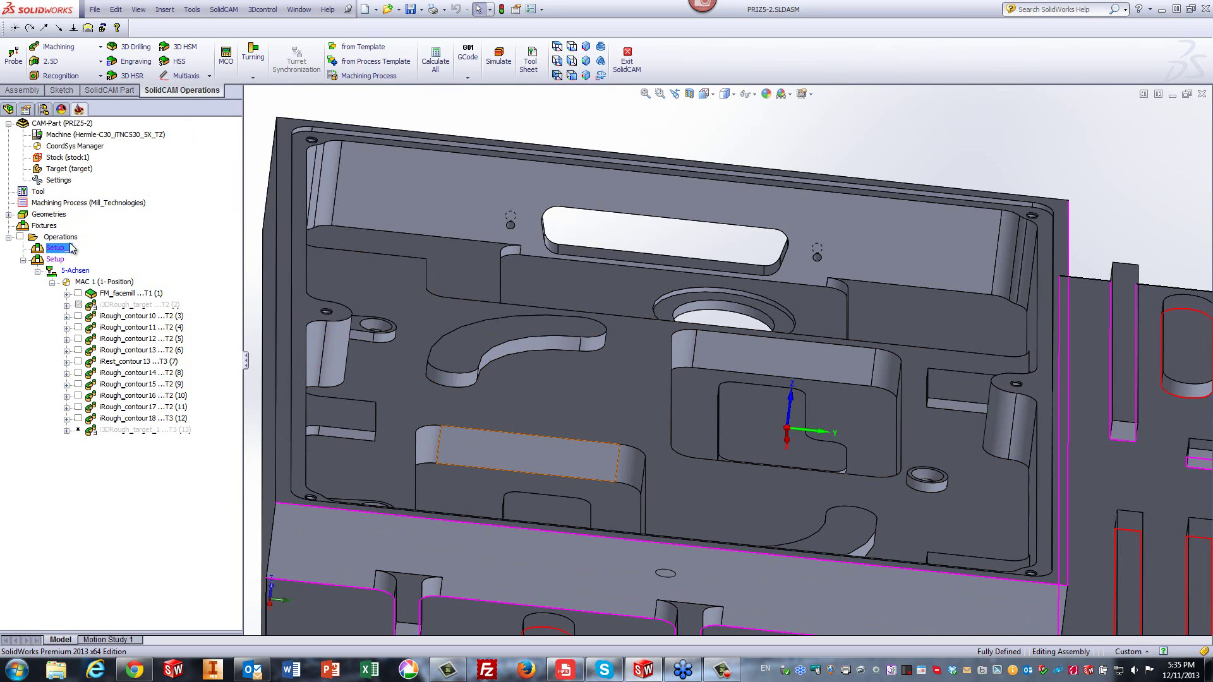
pyautogui.click(63, 238)
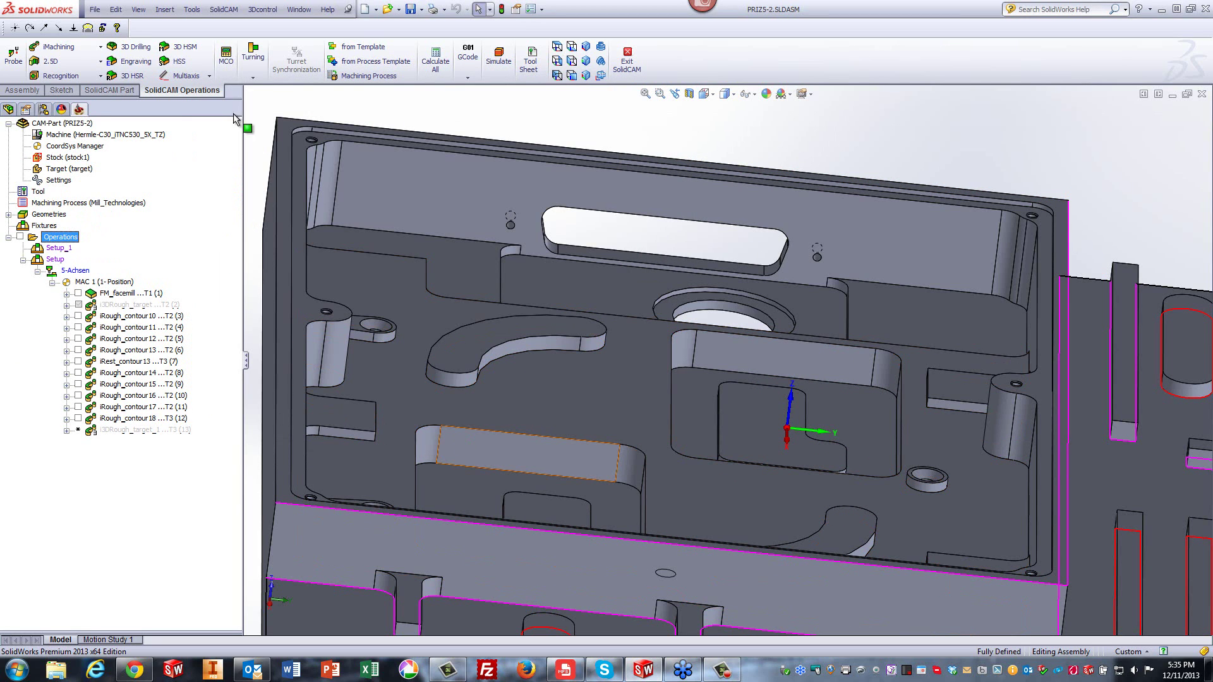
pyautogui.click(498, 57)
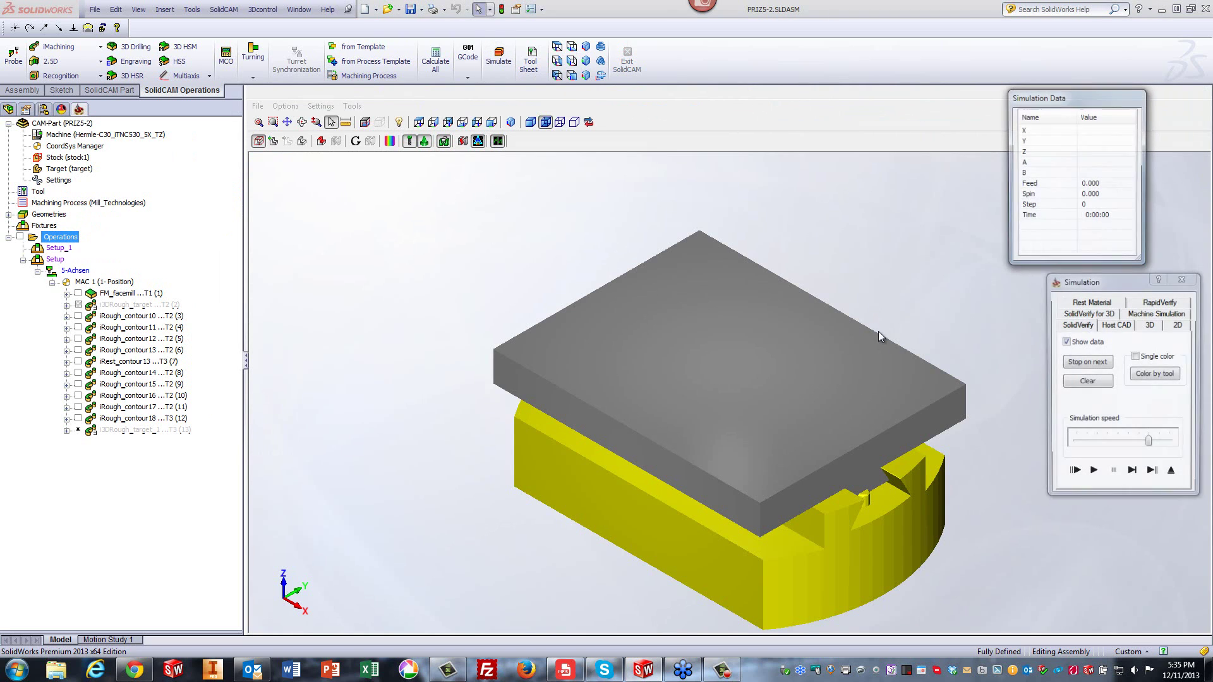
pyautogui.click(1090, 477)
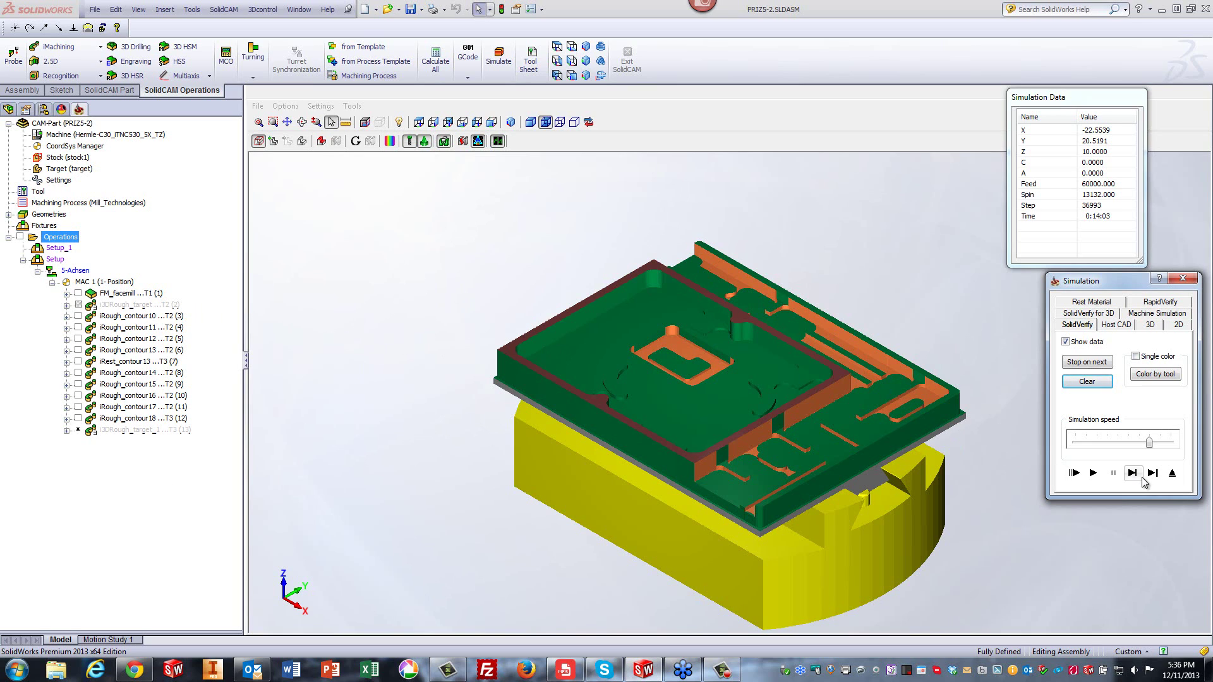
pyautogui.click(1171, 474)
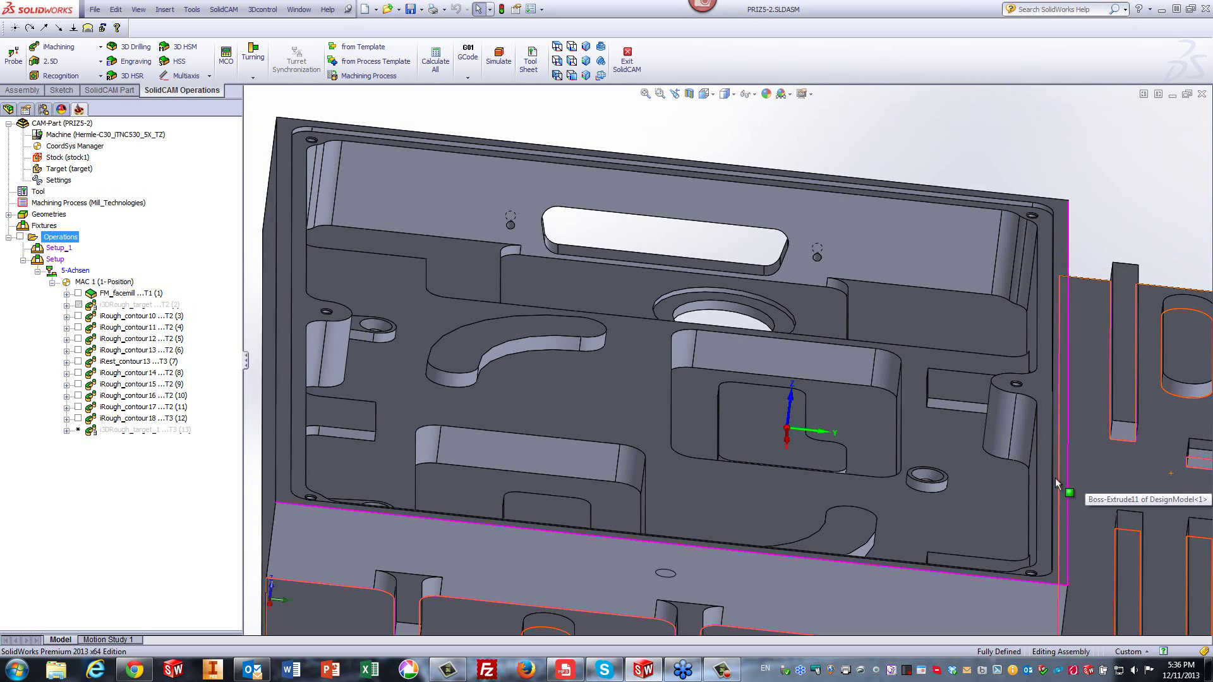
# - Suppress all operations from iRough_contour10 through iRough_contour18
pyautogui.click(144, 317)
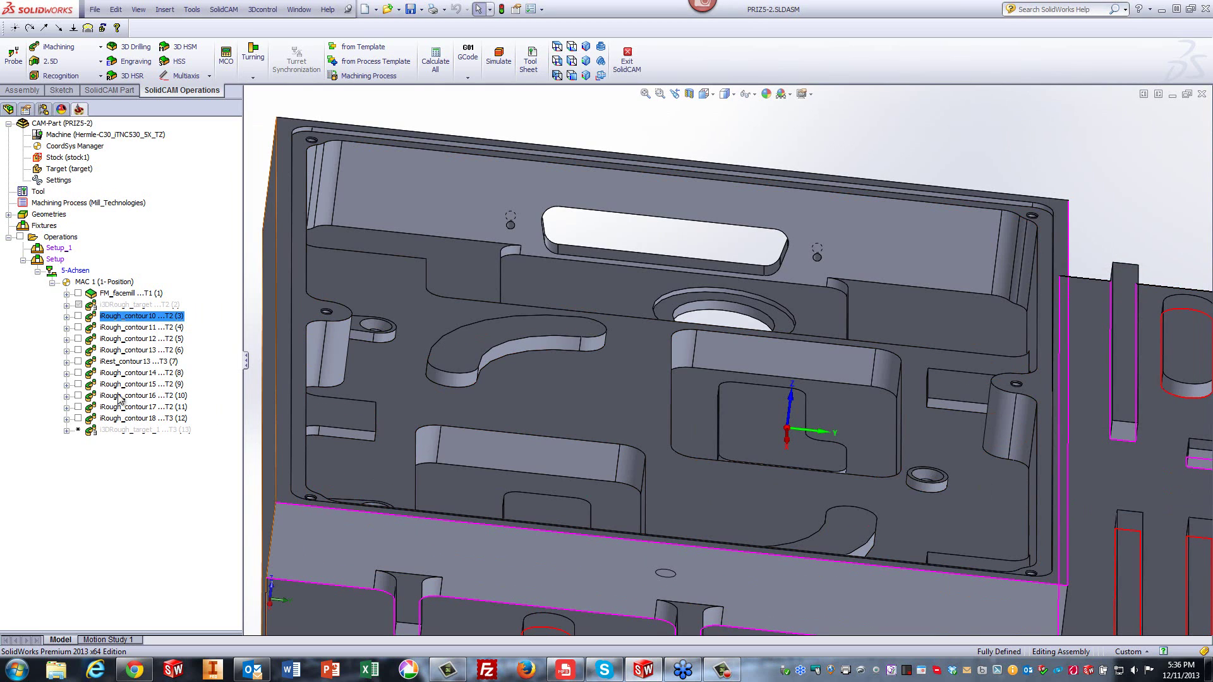
pyautogui.keyDown('shift'); pyautogui.click(118, 420); pyautogui.keyUp('shift')
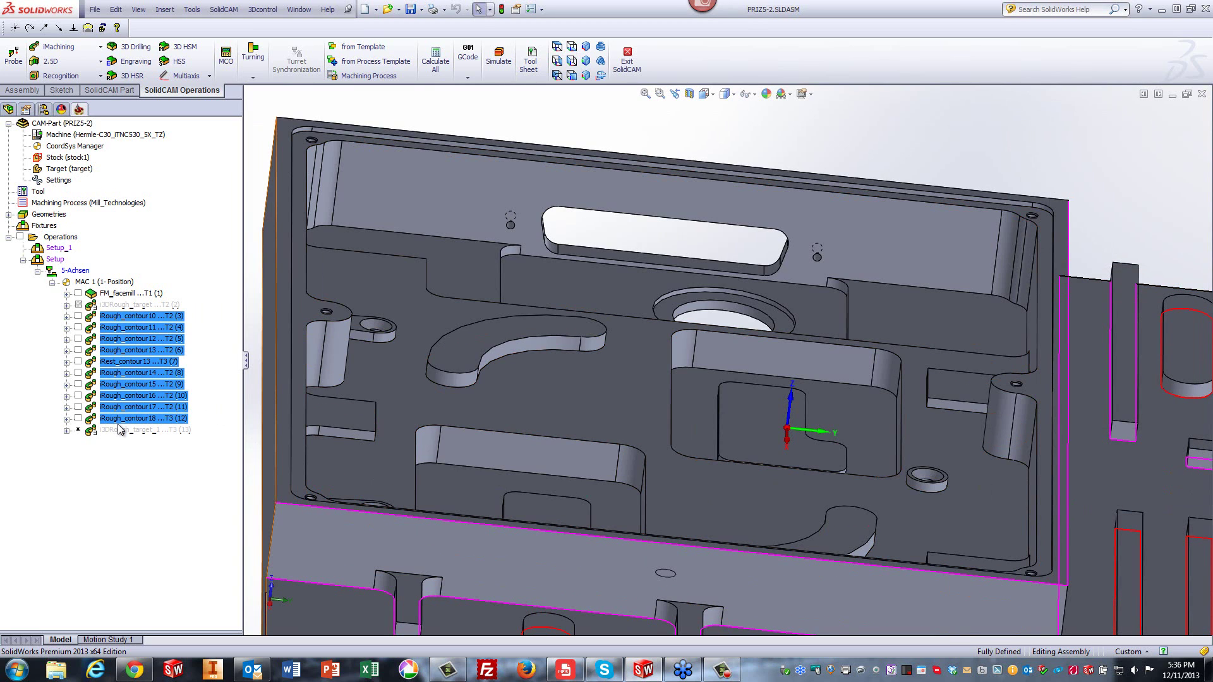
pyautogui.rightClick(125, 420)
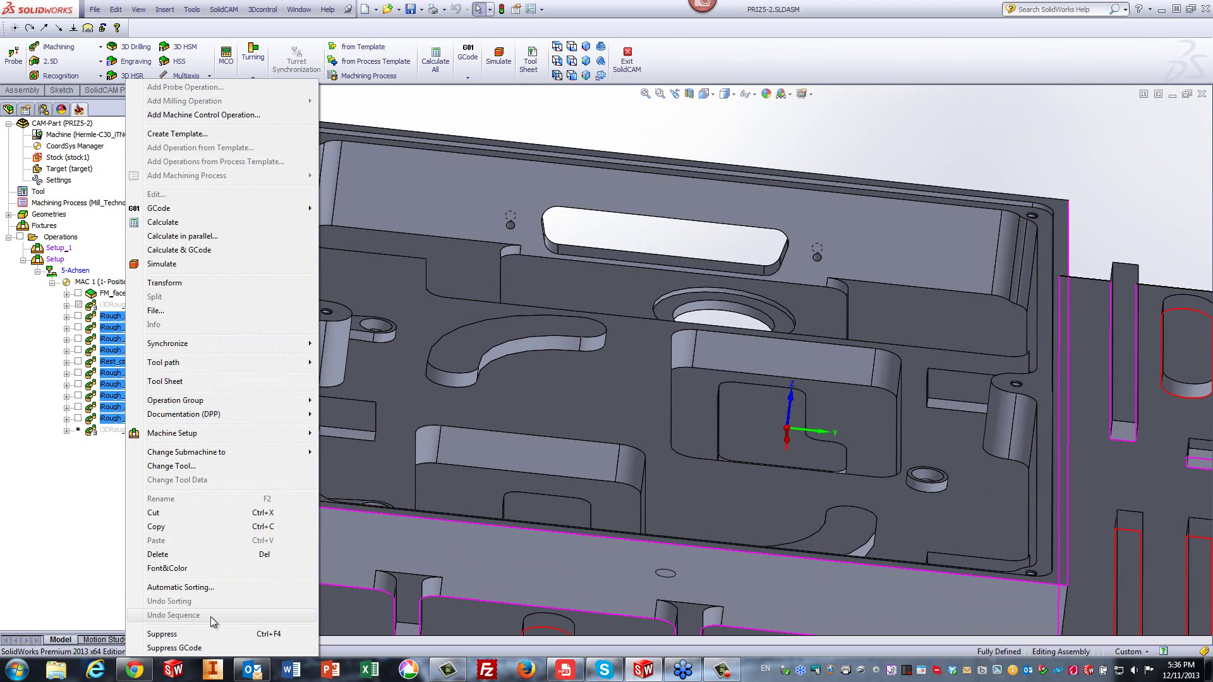
pyautogui.click(213, 637)
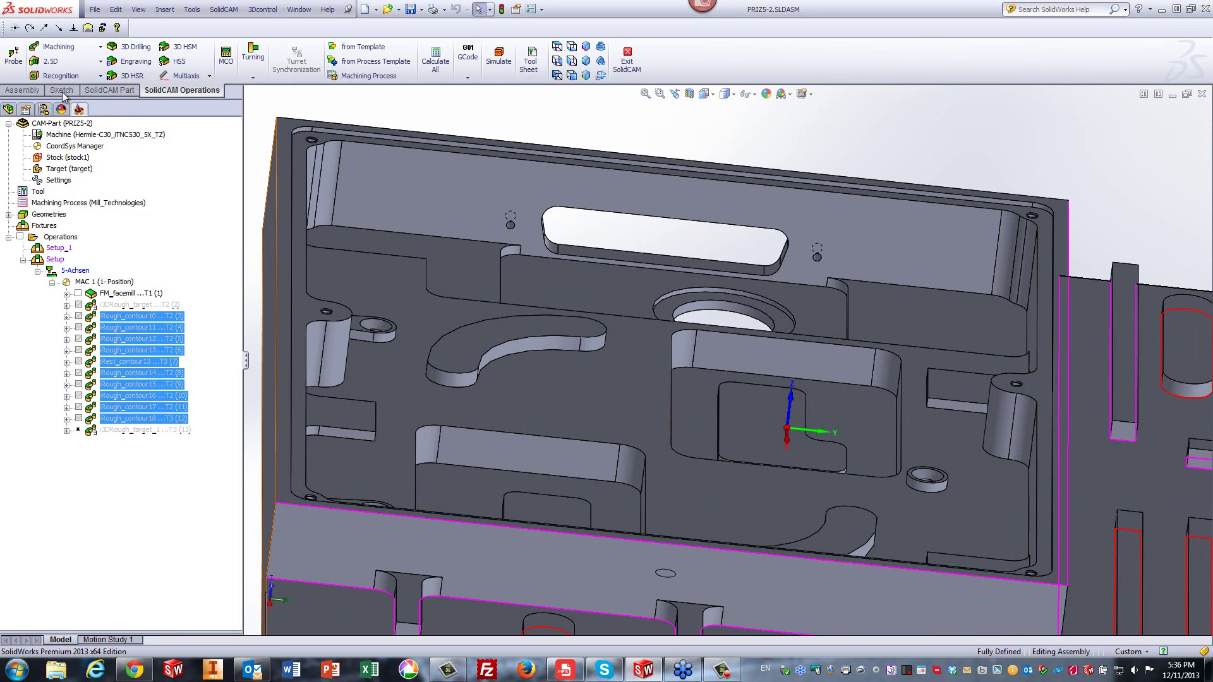
# - Add a 3D iMachining operation on the target geometry and assign tool 2, the 12 mm end mill
pyautogui.click(62, 47)
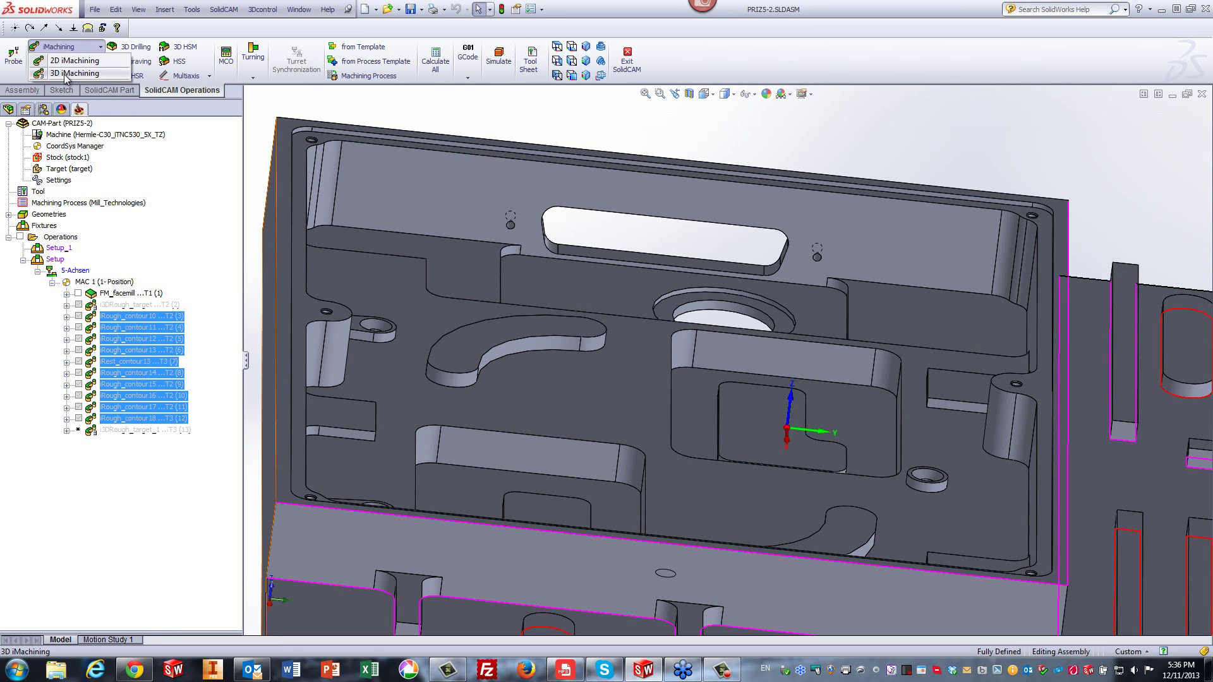
pyautogui.click(66, 75)
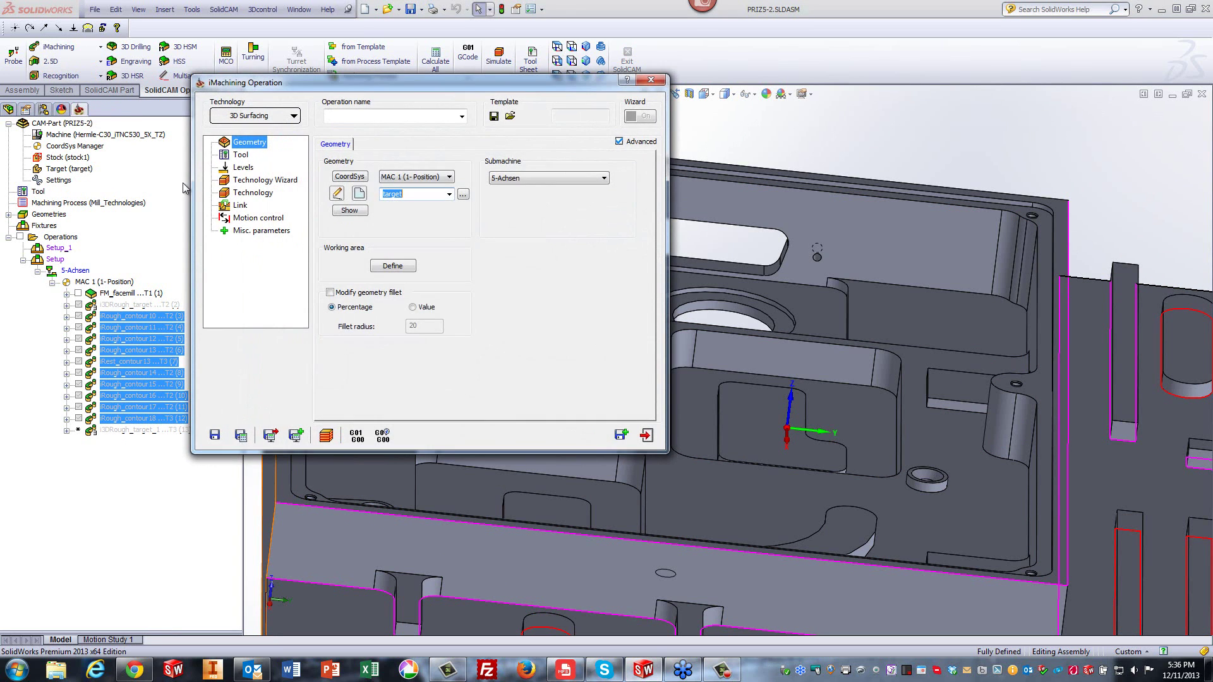
pyautogui.click(240, 154)
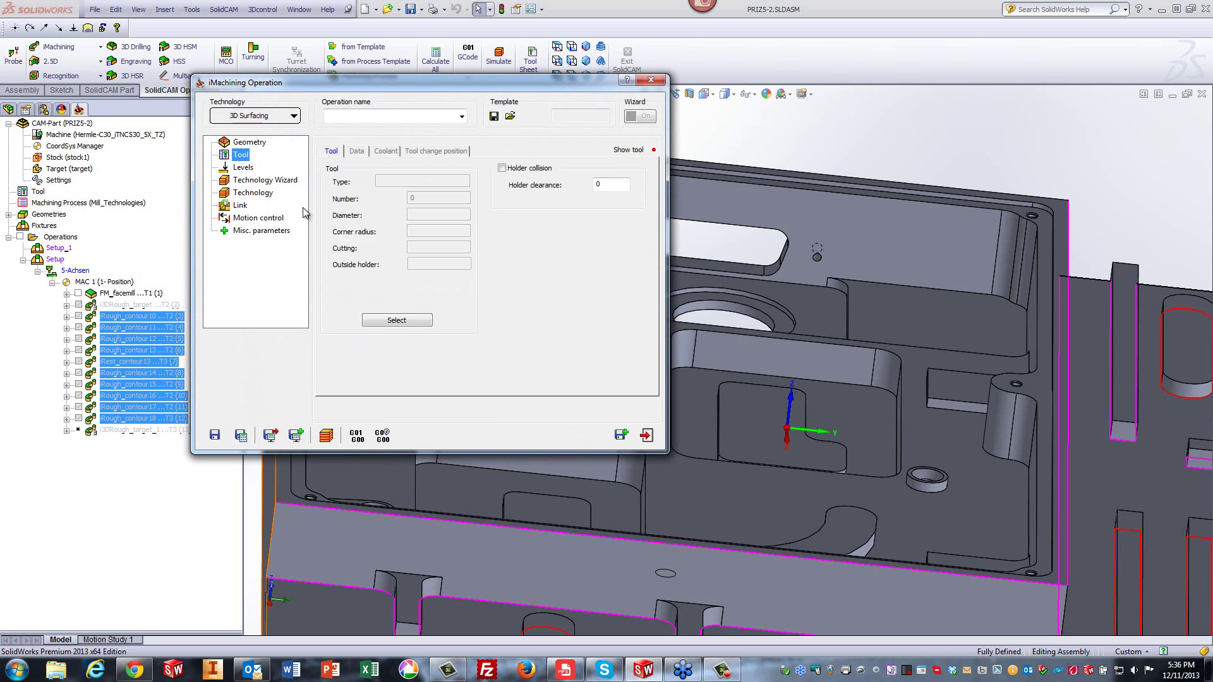
pyautogui.click(397, 320)
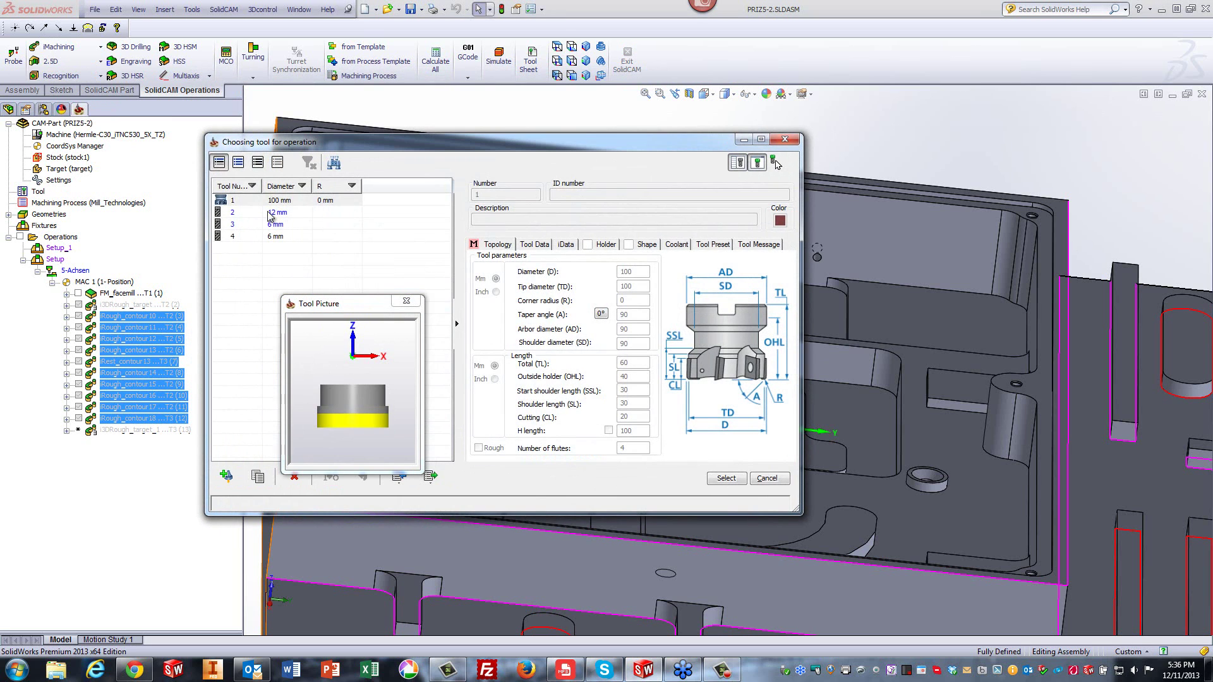
pyautogui.click(270, 215)
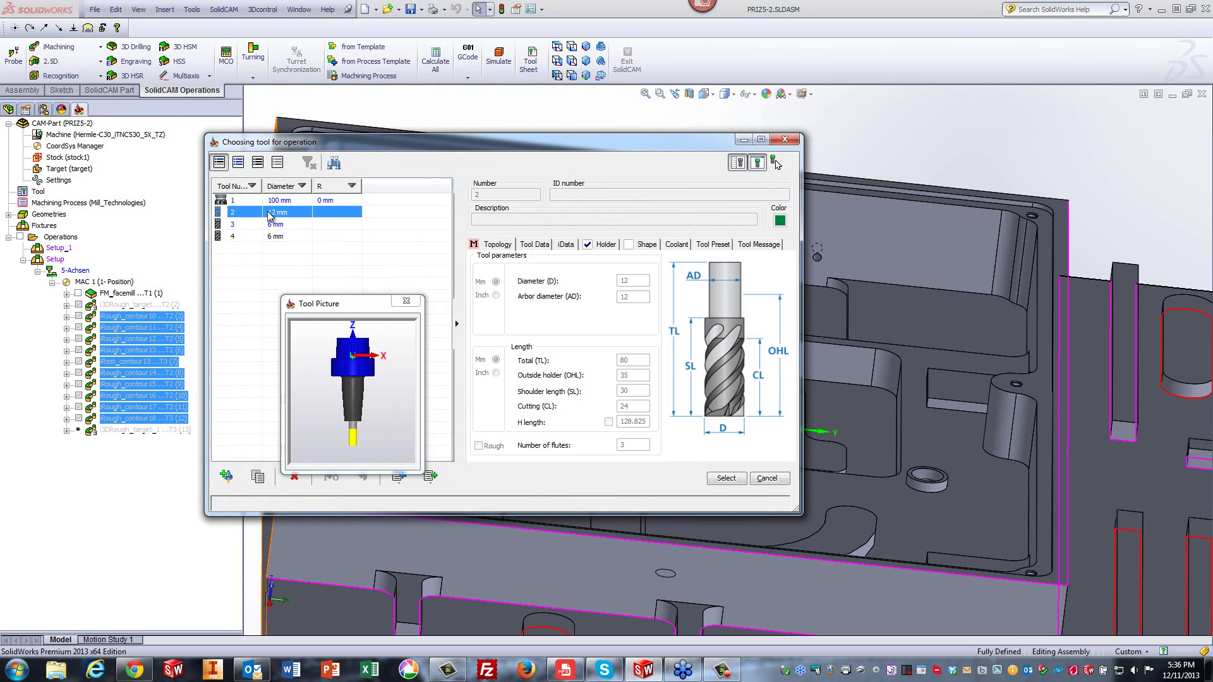
pyautogui.click(726, 479)
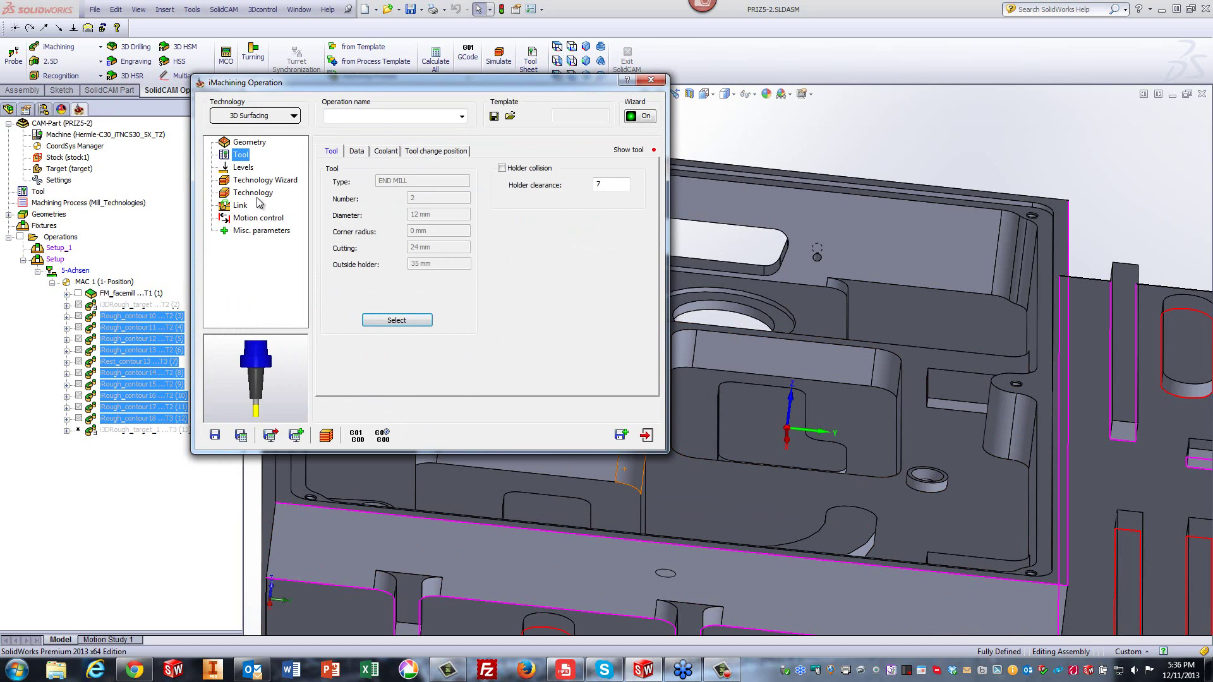
# - Save and calculate the 12 mm 3D iMachining operation, and simulate it in SolidVerify at maximum speed
pyautogui.click(244, 171)
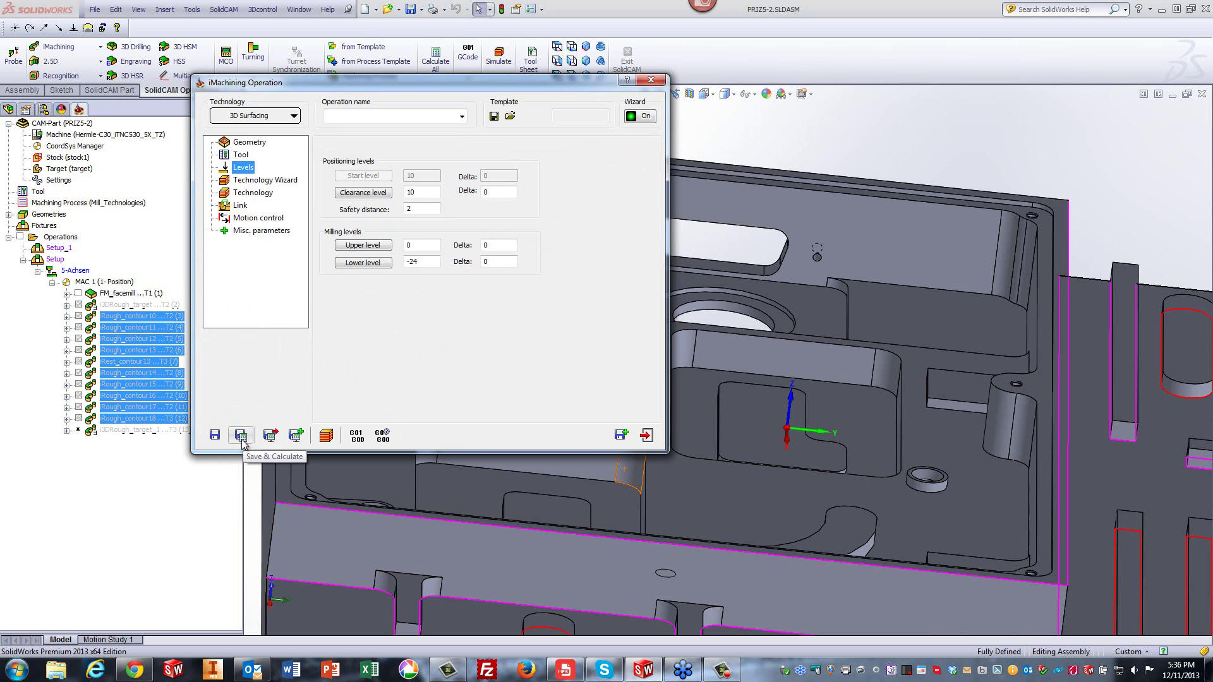
pyautogui.click(241, 436)
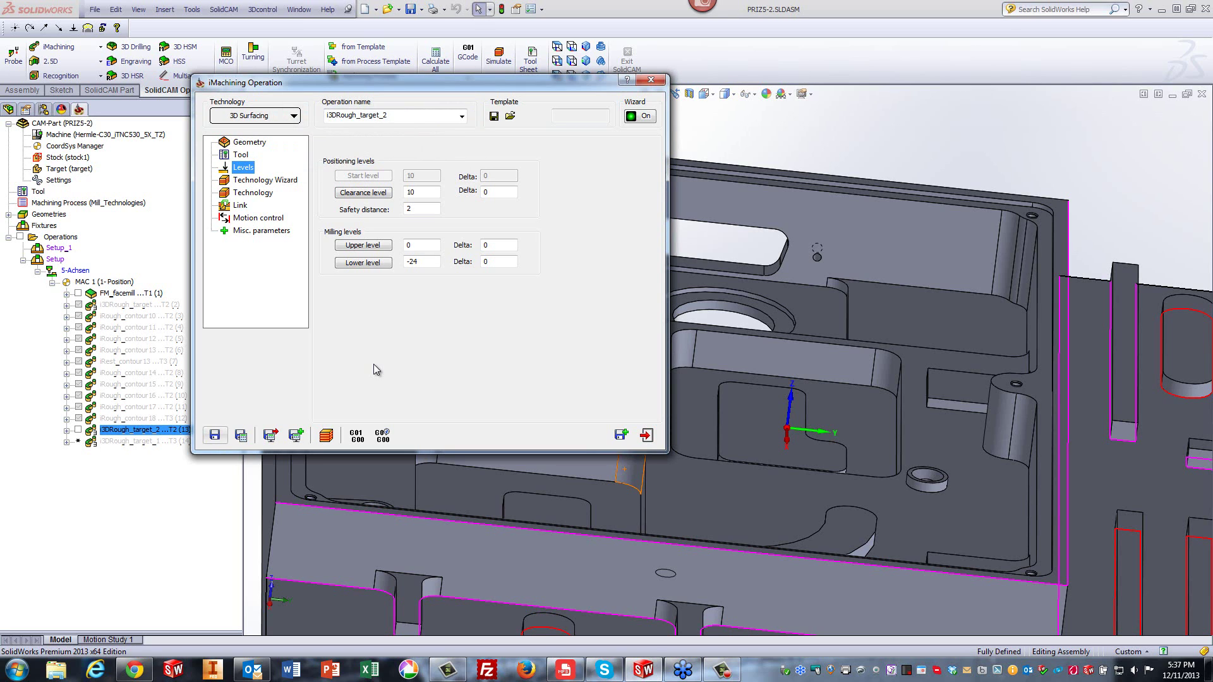
pyautogui.click(326, 435)
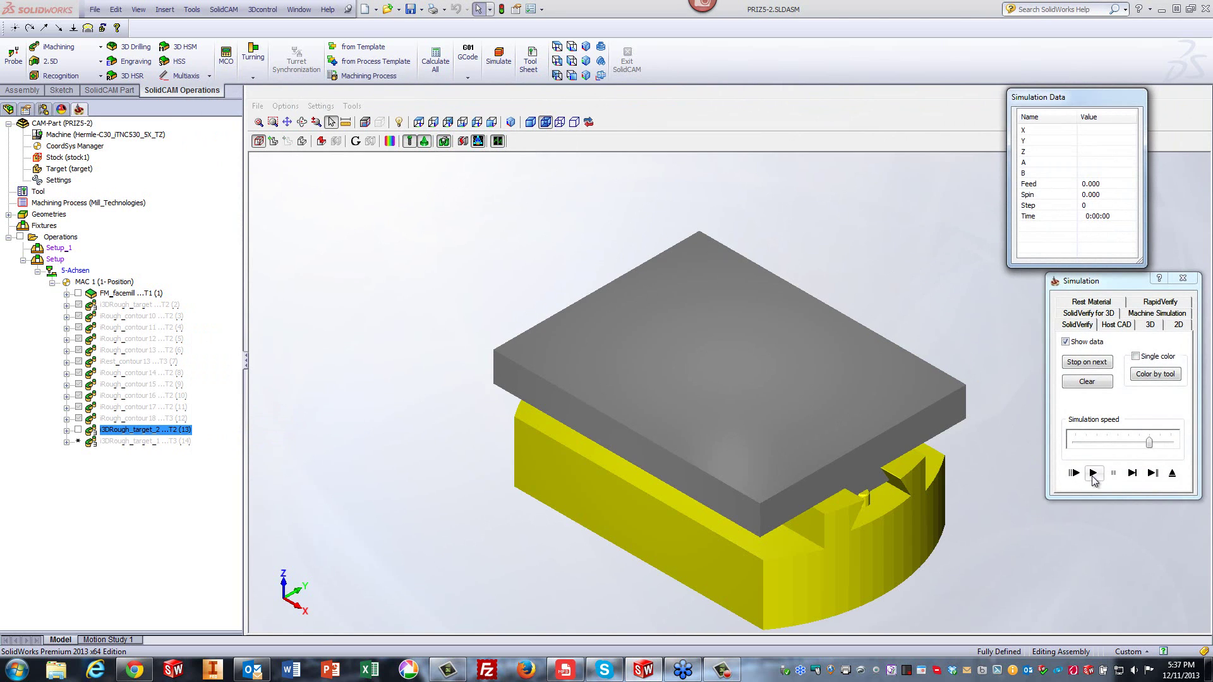
pyautogui.click(1092, 473)
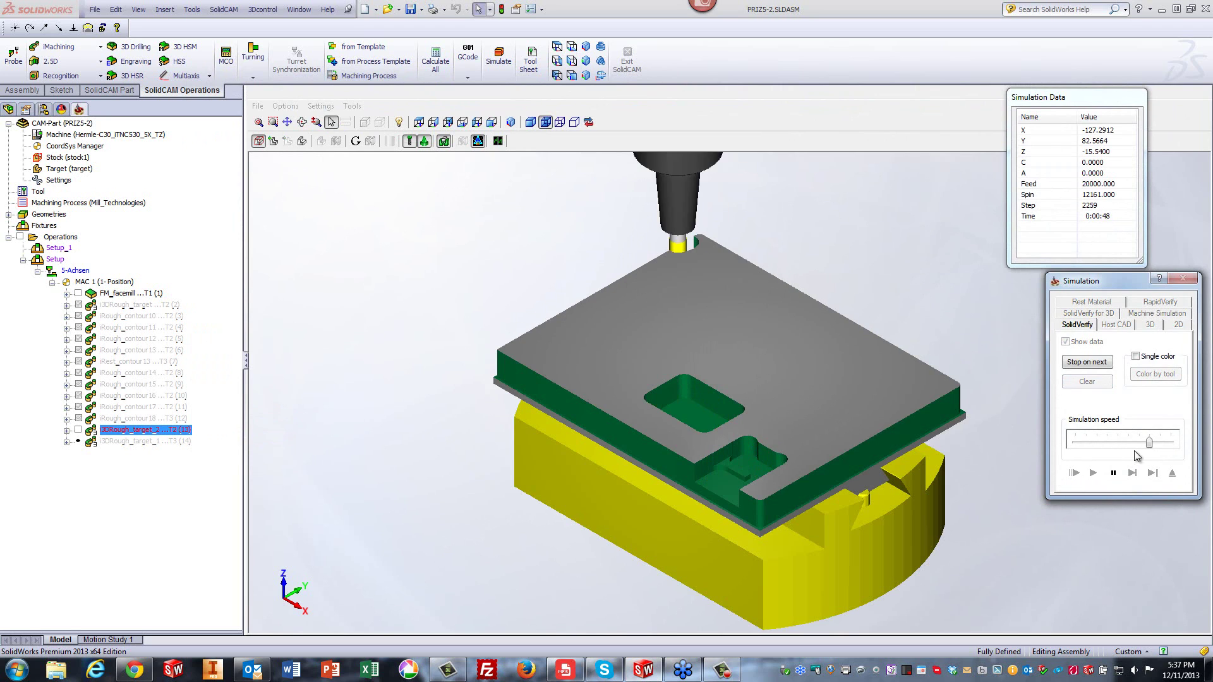
pyautogui.moveTo(1149, 444); pyautogui.dragTo(1188, 449)
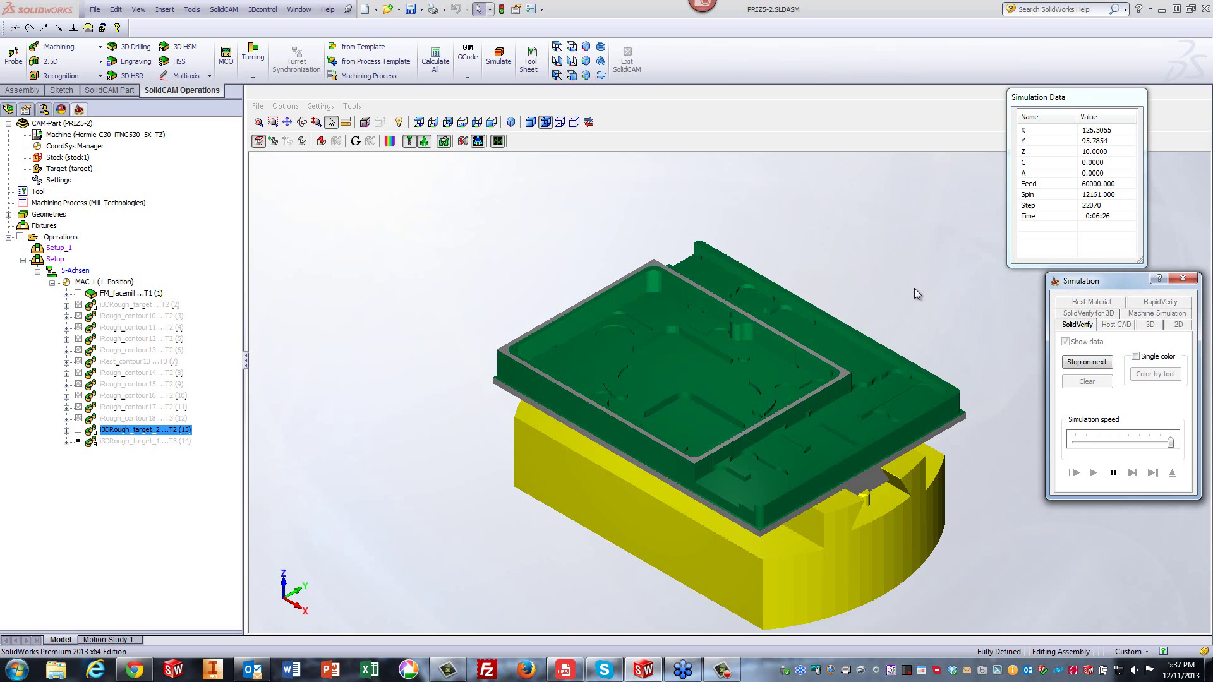
pyautogui.click(1172, 472)
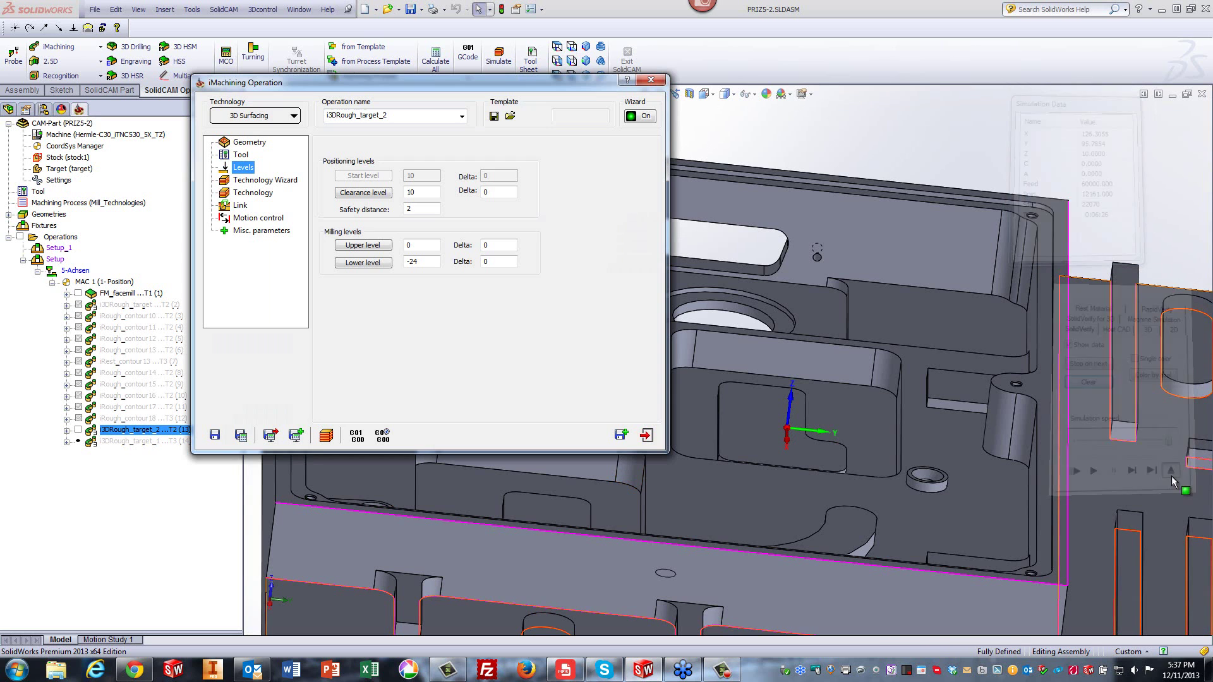
# - Save and copy the 3D iMachining operation, and assign tool 3, the 6 mm end mill, to the copy
pyautogui.click(618, 436)
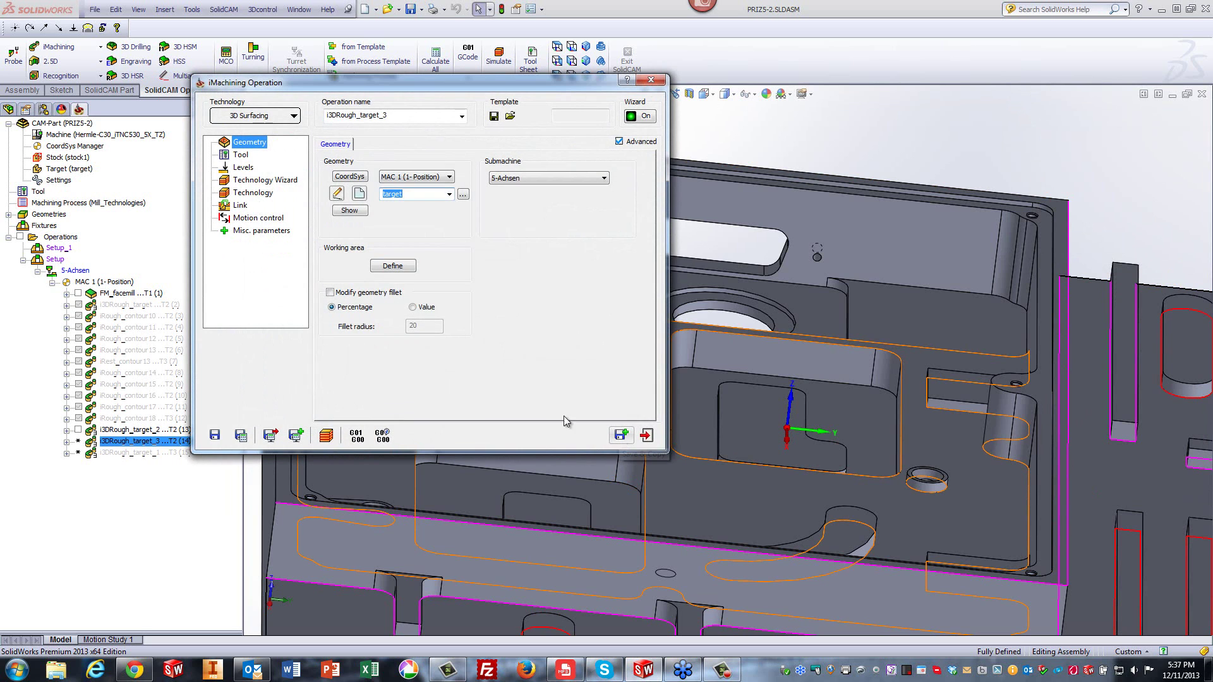
pyautogui.click(249, 157)
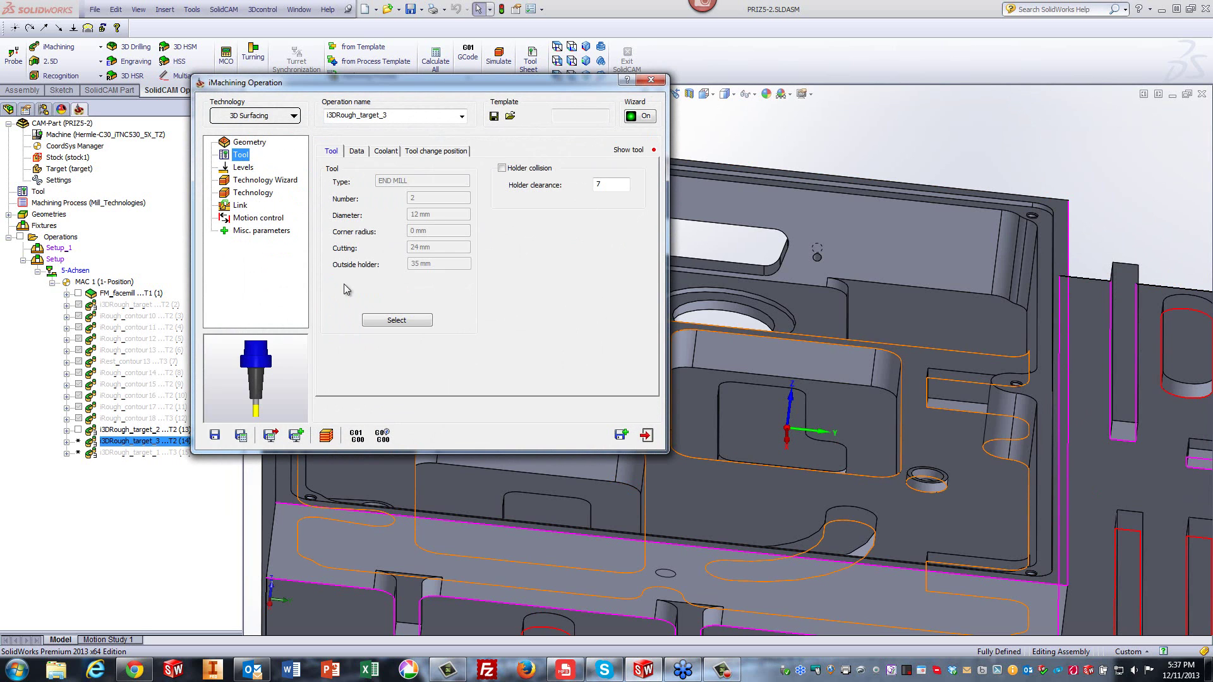
pyautogui.click(375, 324)
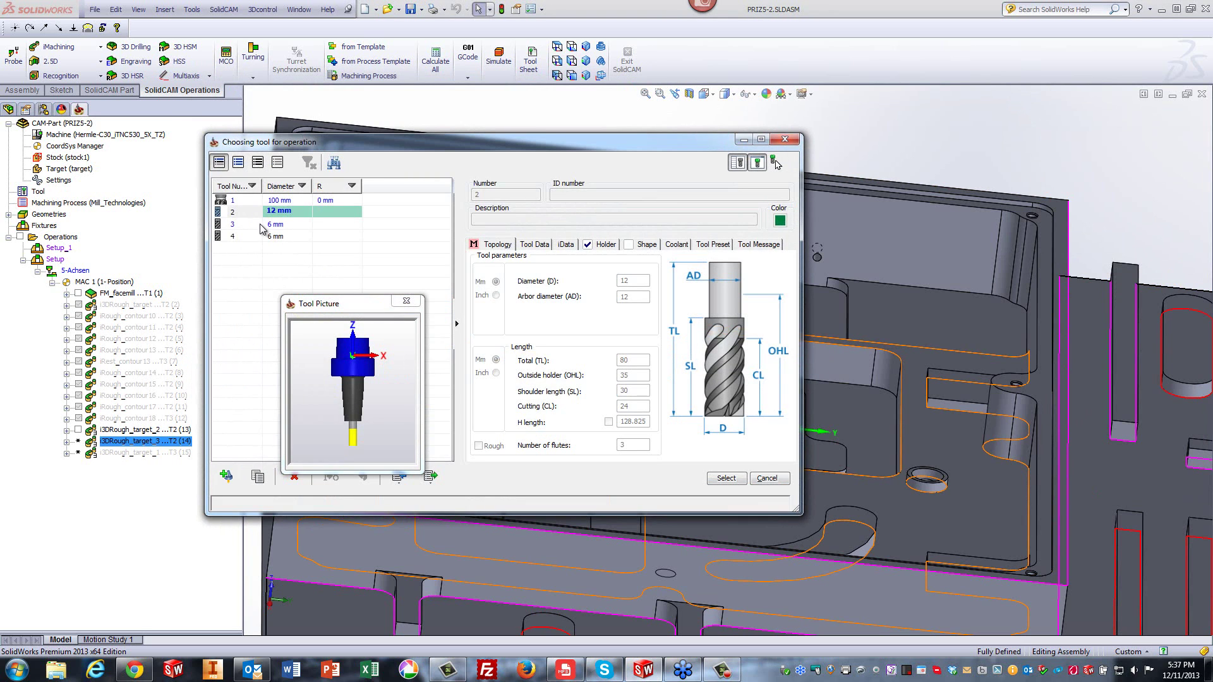
pyautogui.click(266, 224)
pyautogui.click(725, 478)
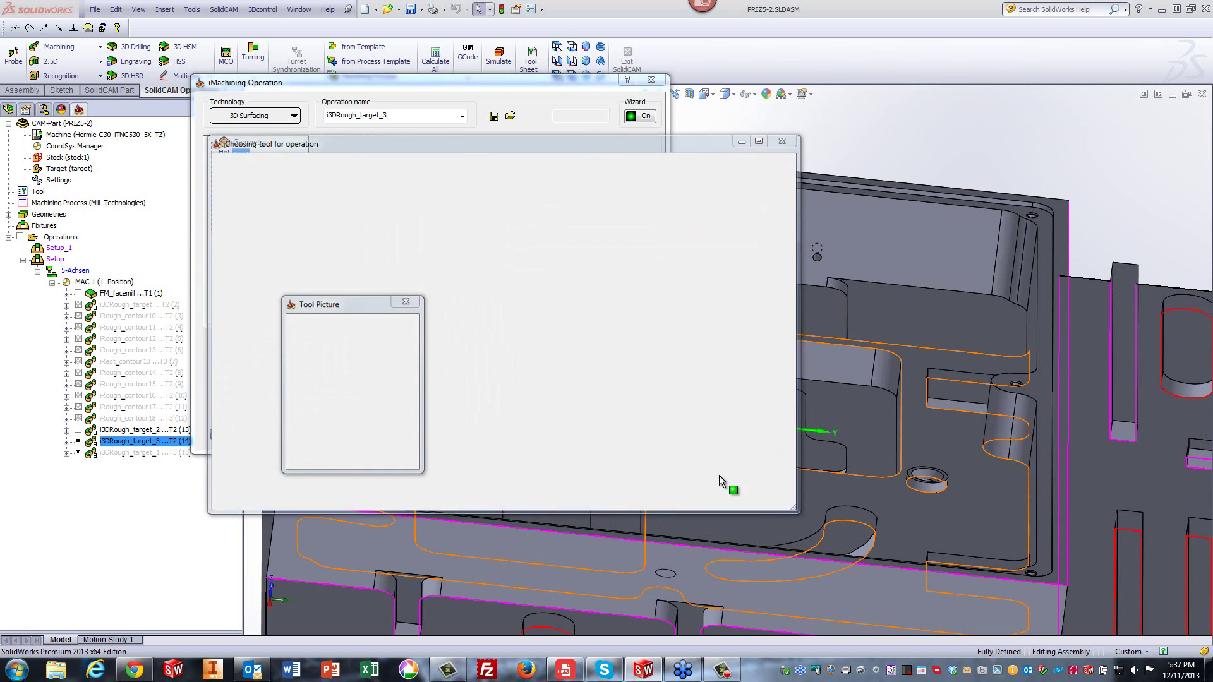
# - Check the working area and rest material settings of i3DRough_target_3, and save and calculate the operation
pyautogui.click(250, 143)
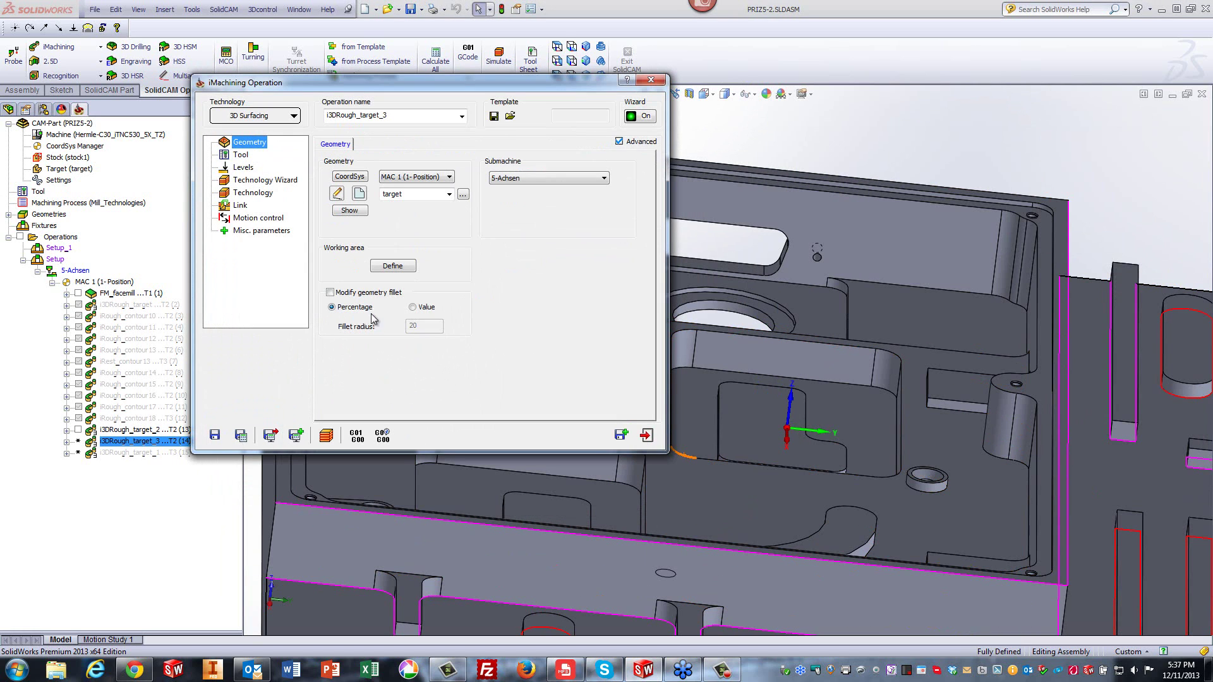
pyautogui.click(379, 267)
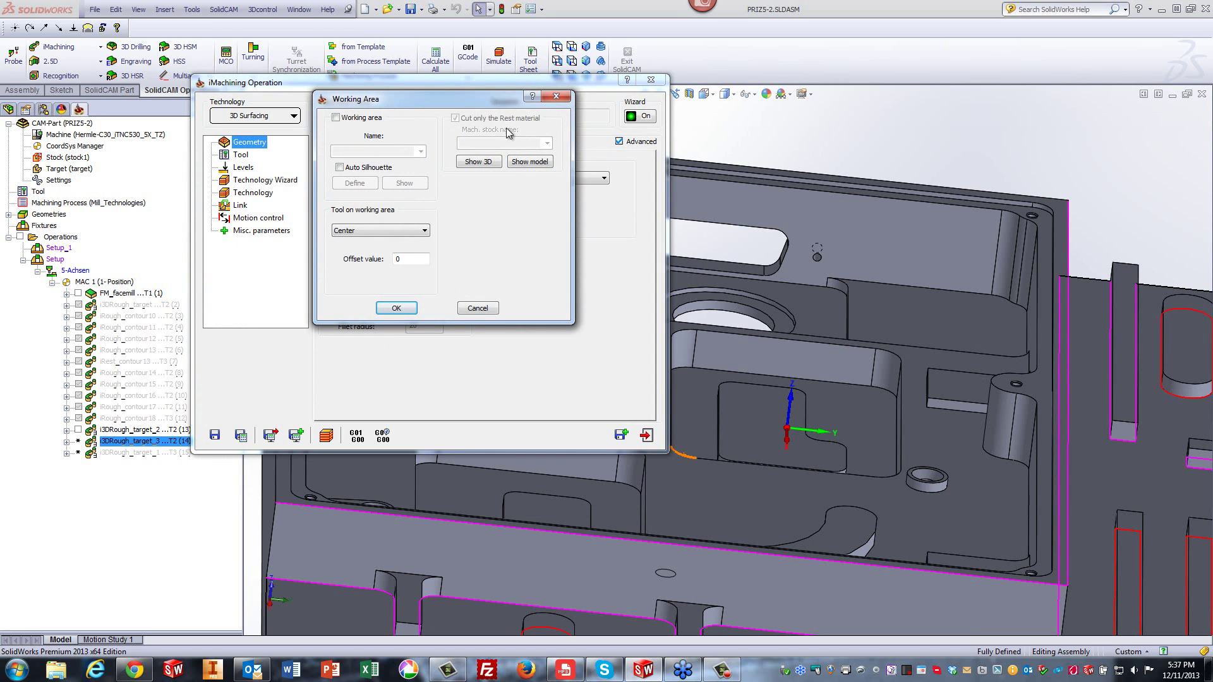
pyautogui.click(473, 307)
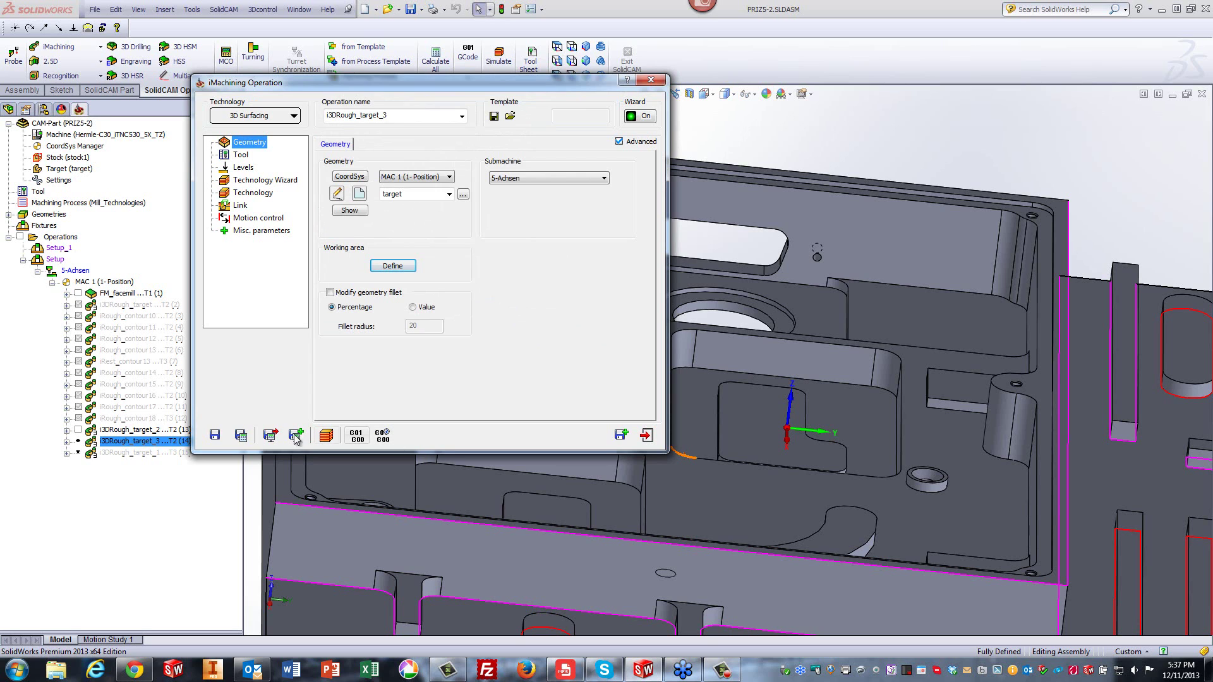
pyautogui.click(247, 438)
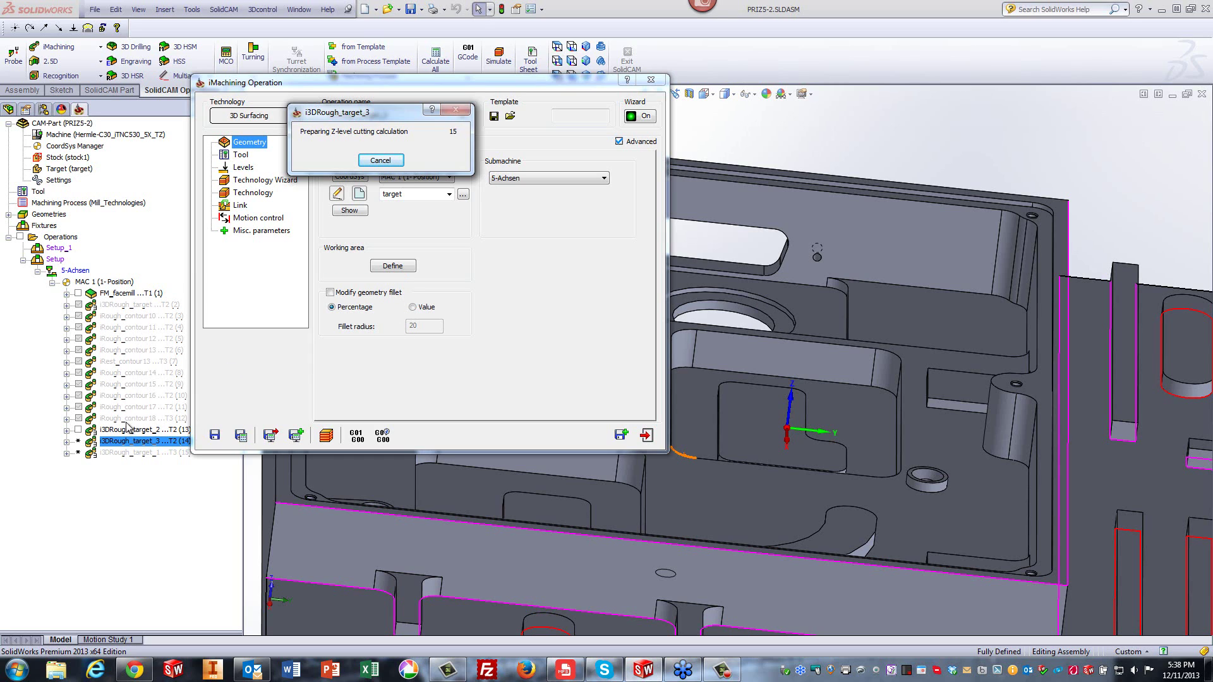
# - Simulate i3DRough_target_3 in SolidVerify to examine where the 6 mm end mill removes the rest material
pyautogui.click(327, 439)
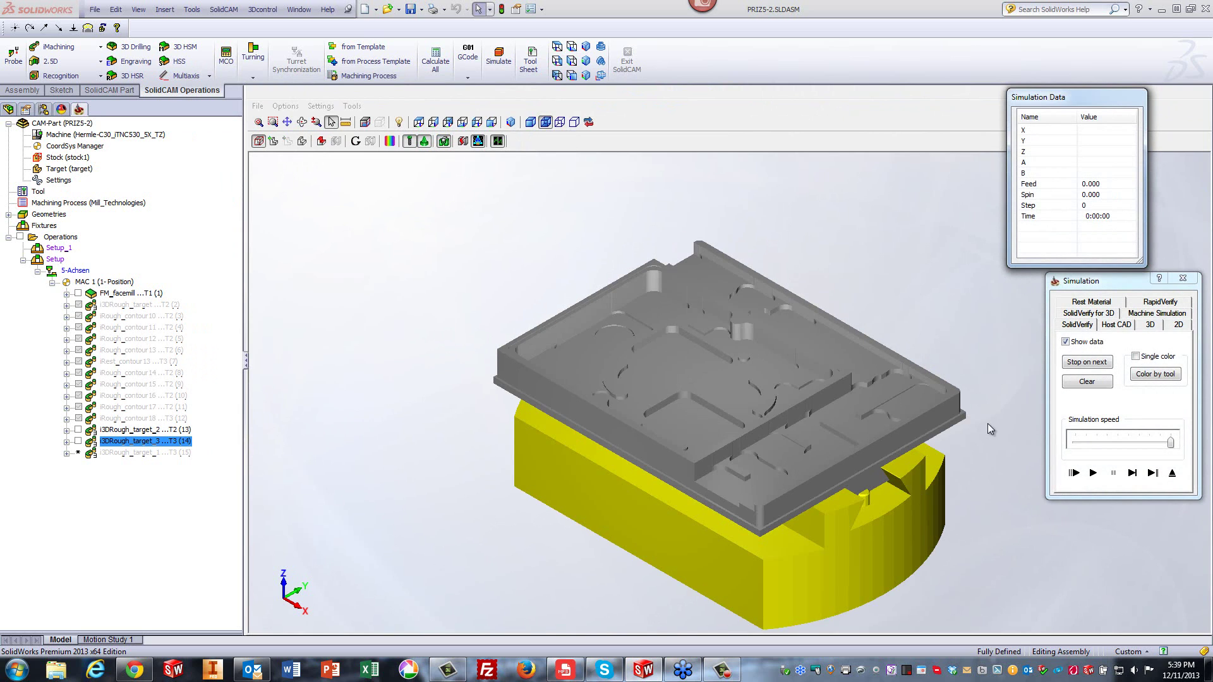
pyautogui.click(1093, 473)
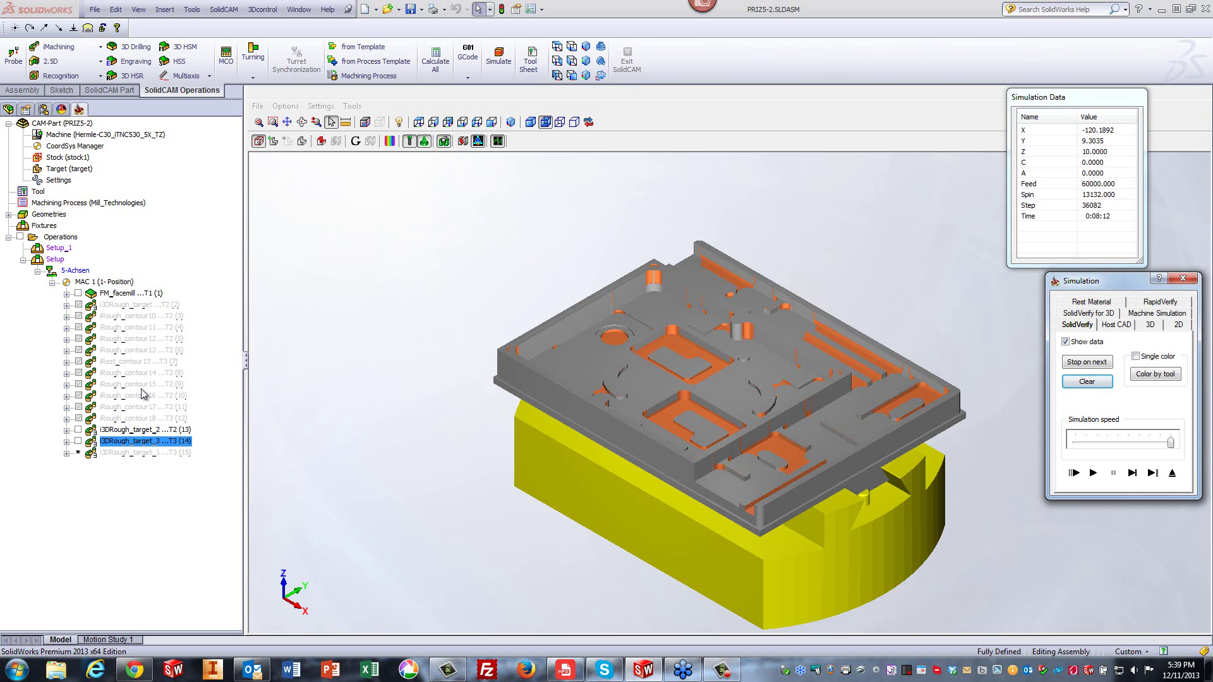
pyautogui.click(391, 290)
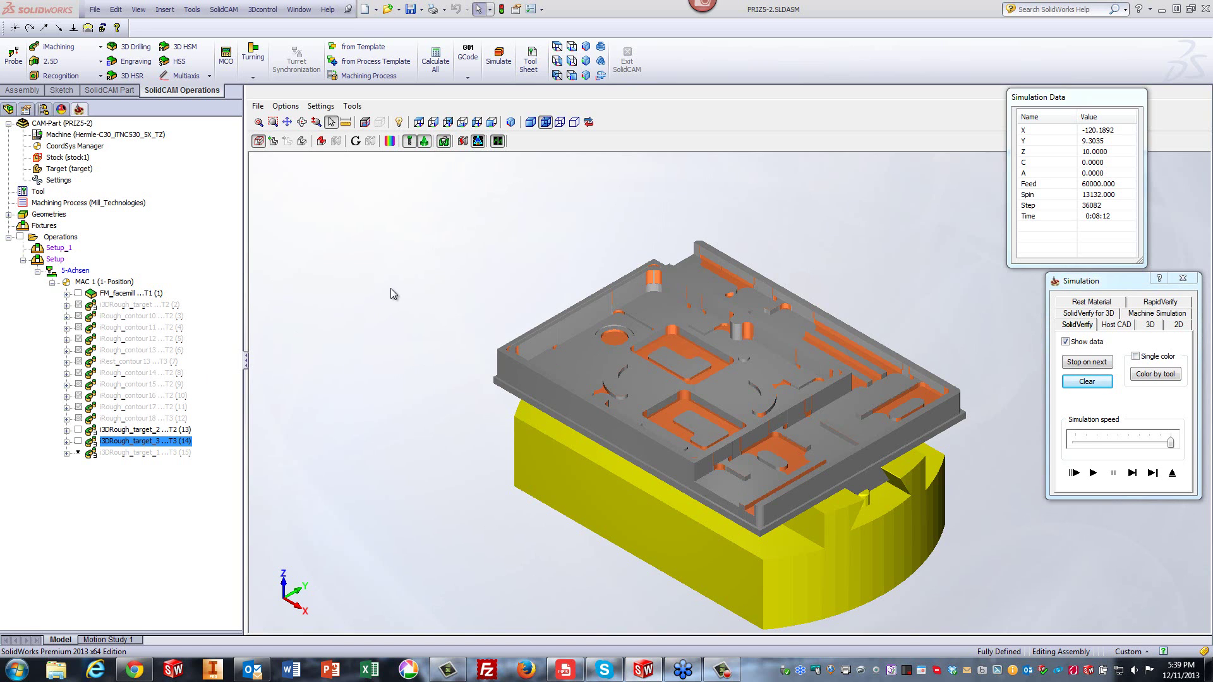